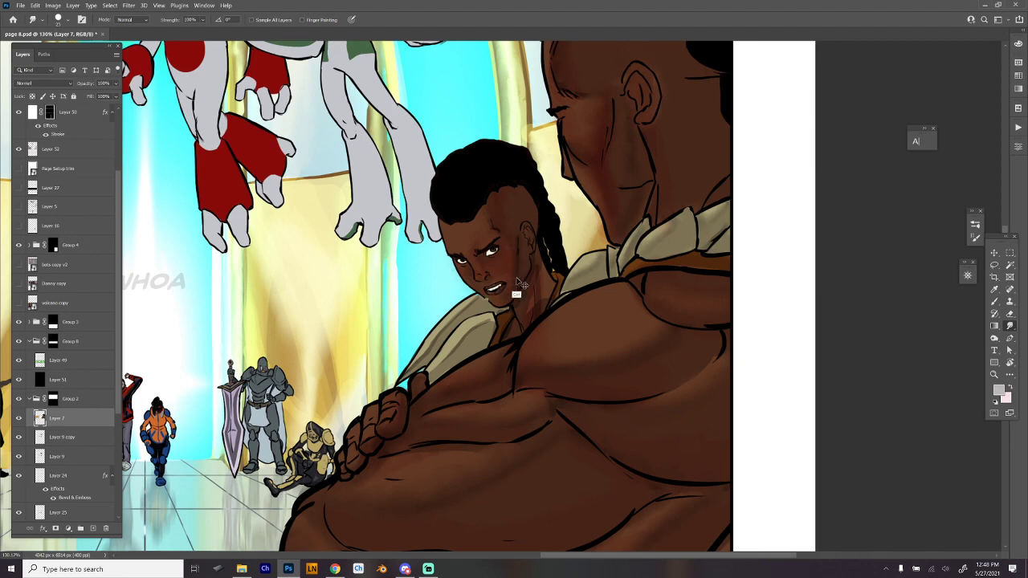
- Smudge over the cyan gap along the braided character's jawline and shoulder outline on Layer 7, undoing the first stroke
scroll(522, 301, up, 5)
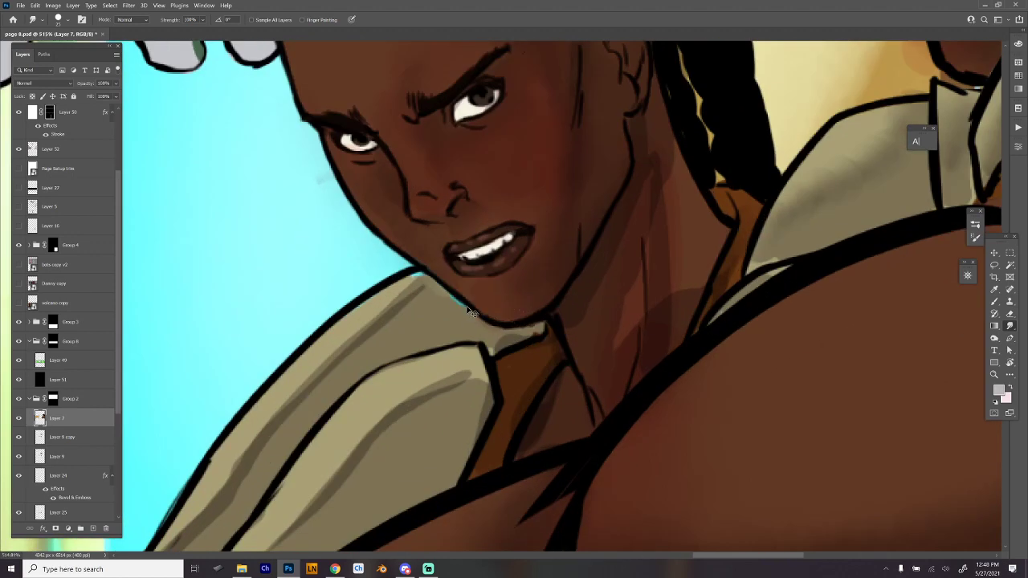
key(z)
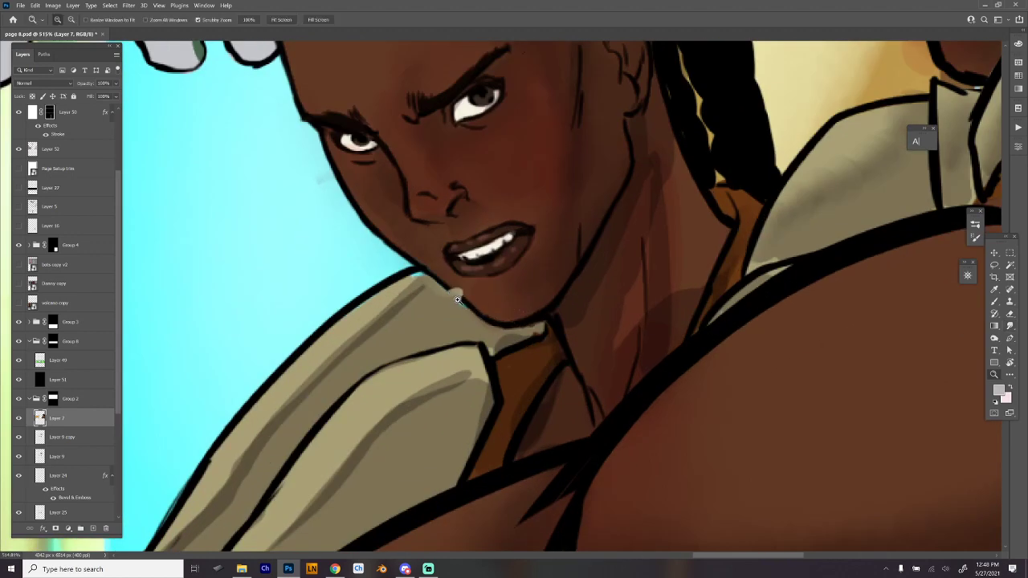
key(ctrl+z)
right_click(457, 293)
click(436, 292)
click(436, 292)
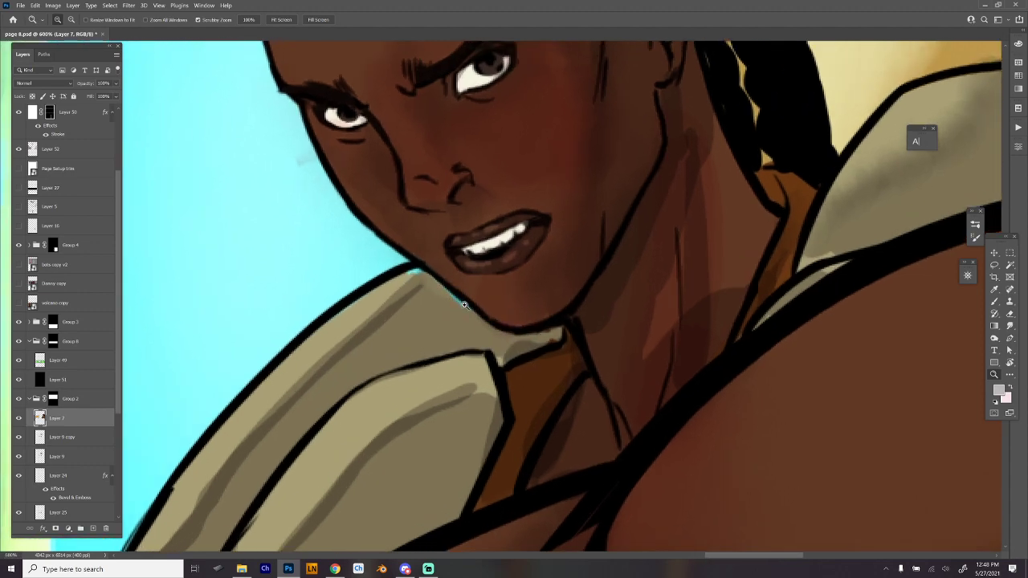
key(b)
right_click(446, 273)
click(563, 476)
click(464, 298)
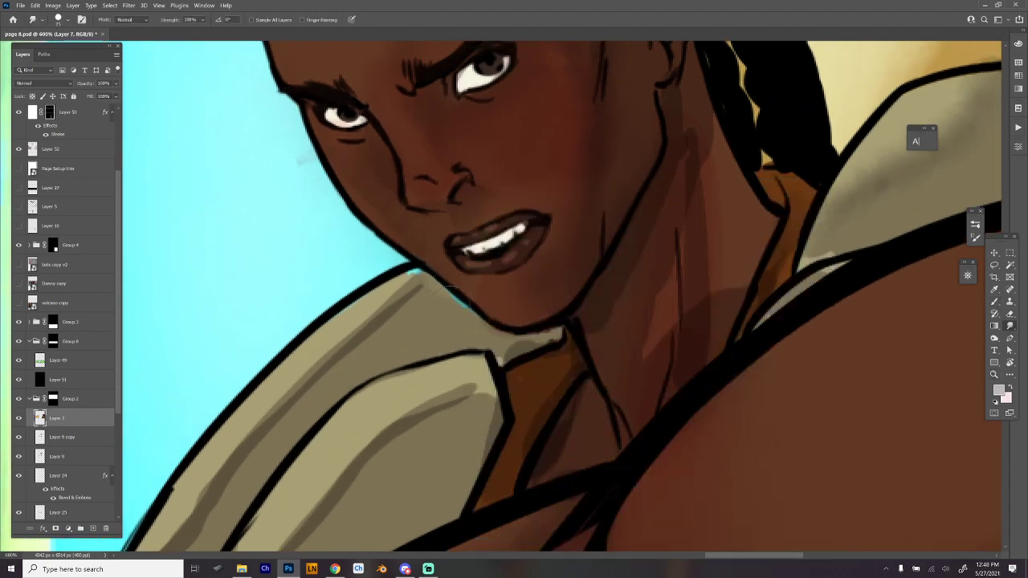
drag(459, 290, 474, 315)
drag(404, 276, 420, 271)
scroll(532, 343, down, 6)
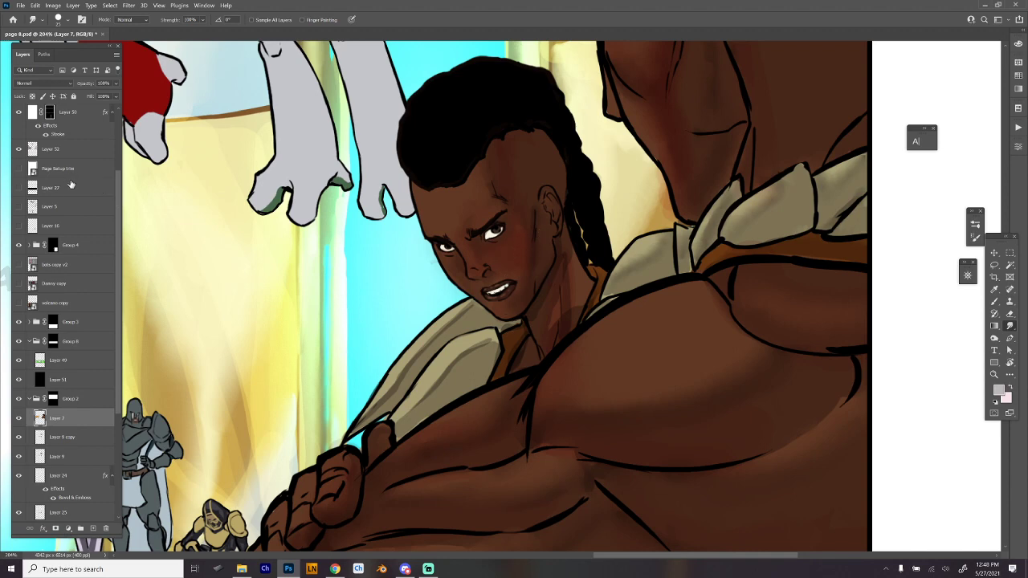
- Select Layer 52 and blend the braided character's shoulder garment shading with the Hard Round 19 smudge brush
click(98, 151)
right_click(667, 339)
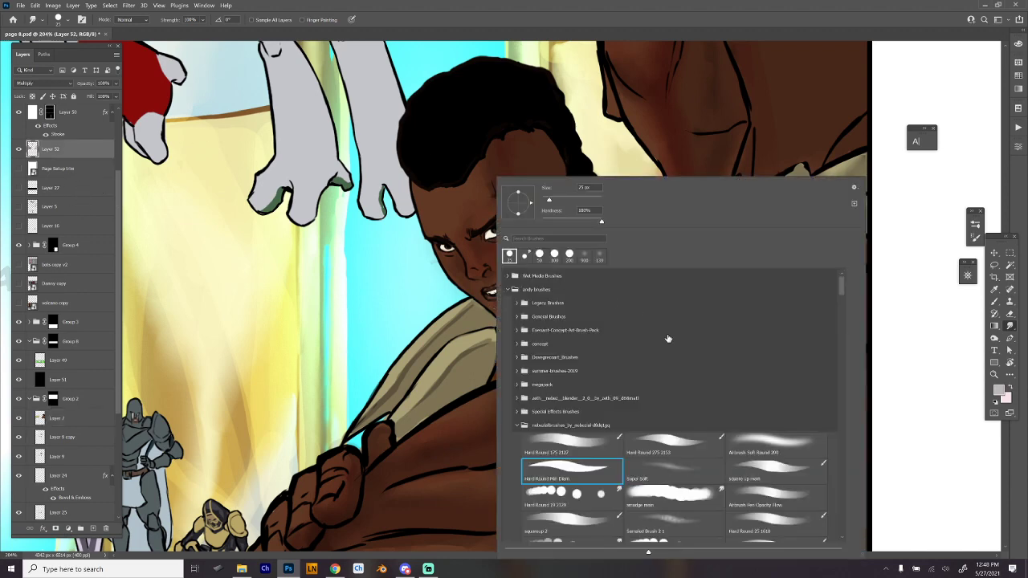
click(665, 482)
click(600, 481)
click(599, 500)
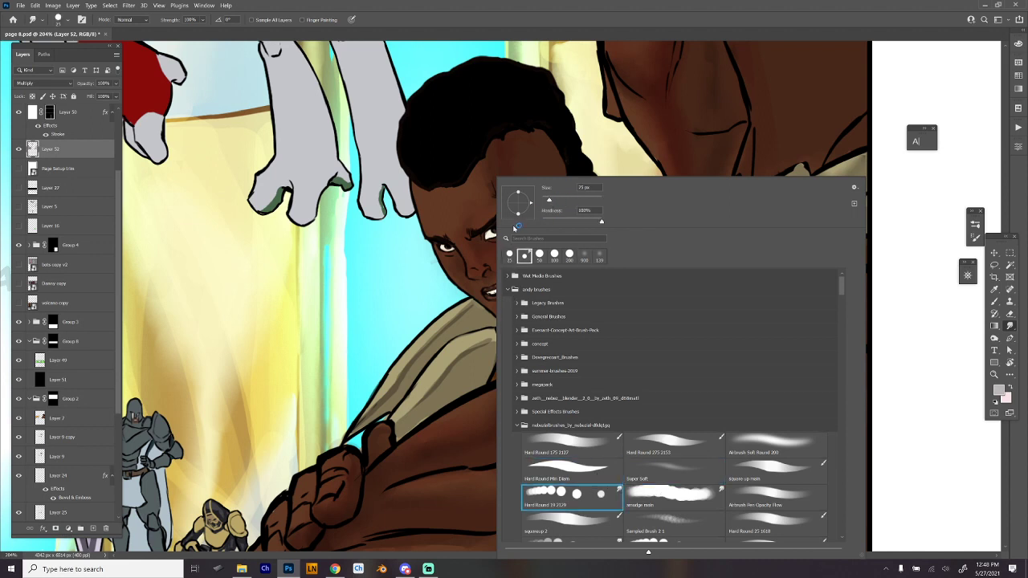
click(449, 305)
drag(395, 379, 368, 409)
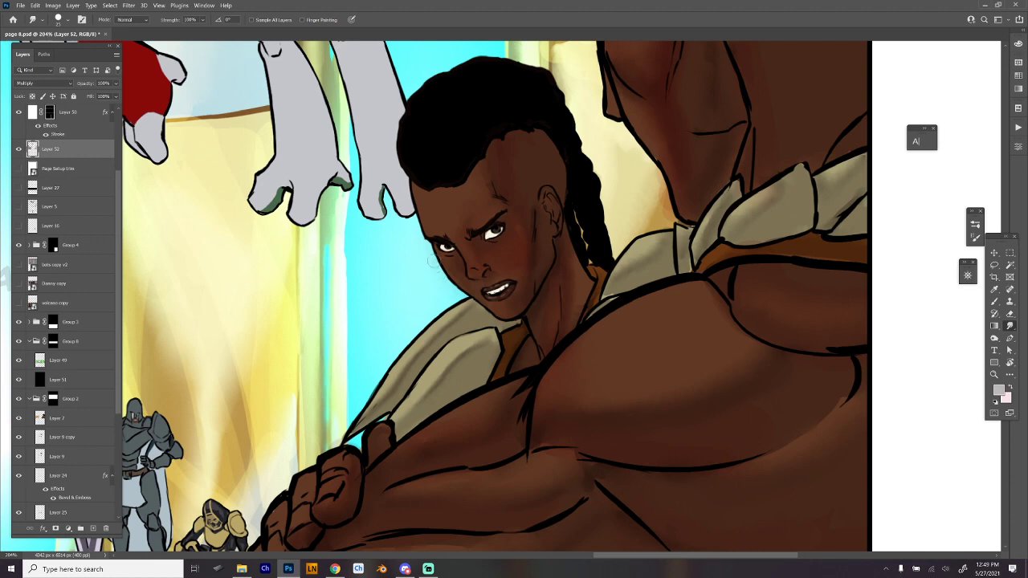
- Erase along the edge of the braided character's hair on Layer 52 with an enlarged Hard Round Min Diam eraser
key(b)
right_click(446, 274)
click(525, 472)
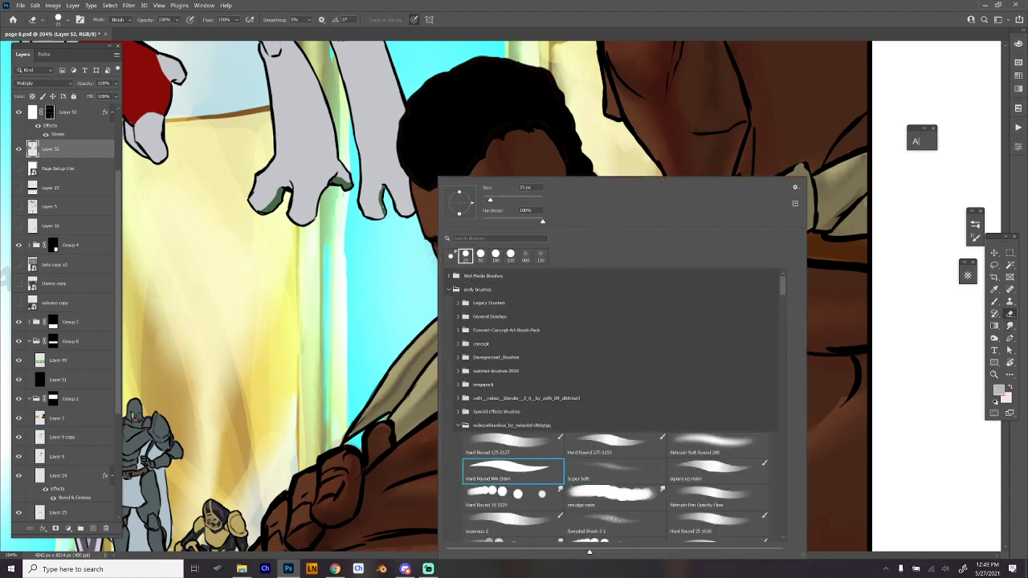
click(497, 201)
click(412, 259)
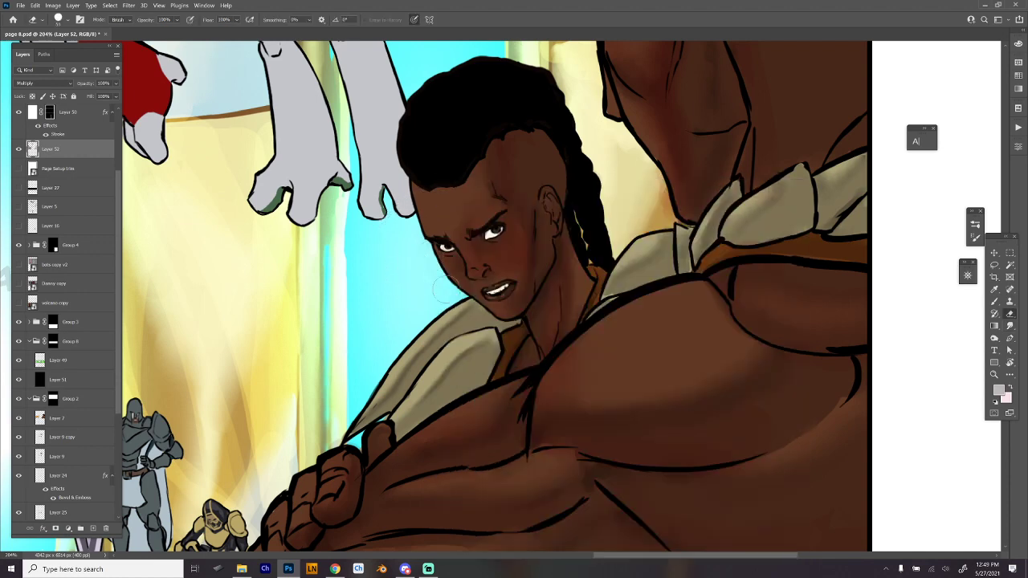
drag(395, 125, 416, 85)
- Blend the skin shading on the two foreground characters with the Hard Round 19 smudge brush
key(b)
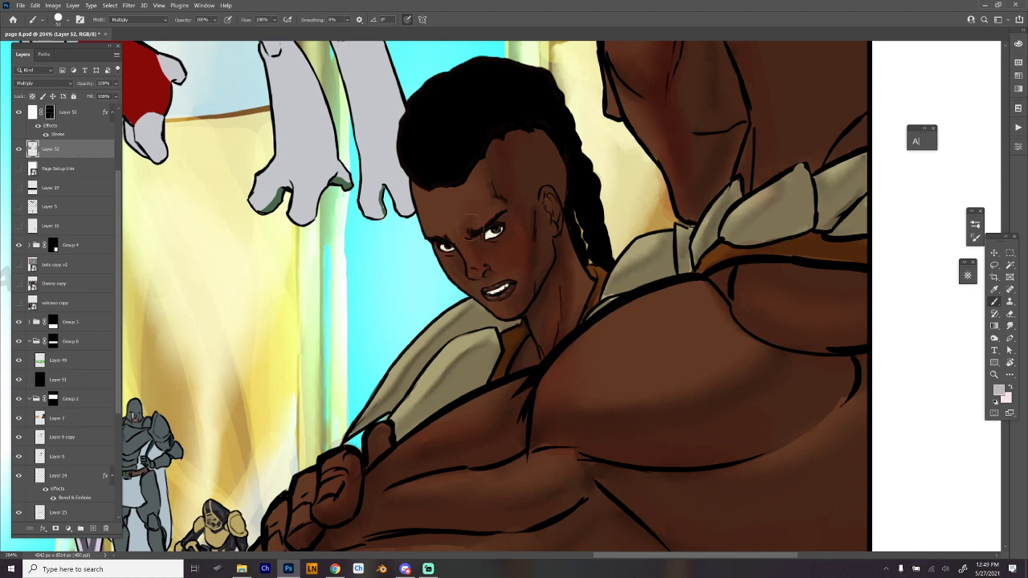
right_click(477, 178)
click(579, 493)
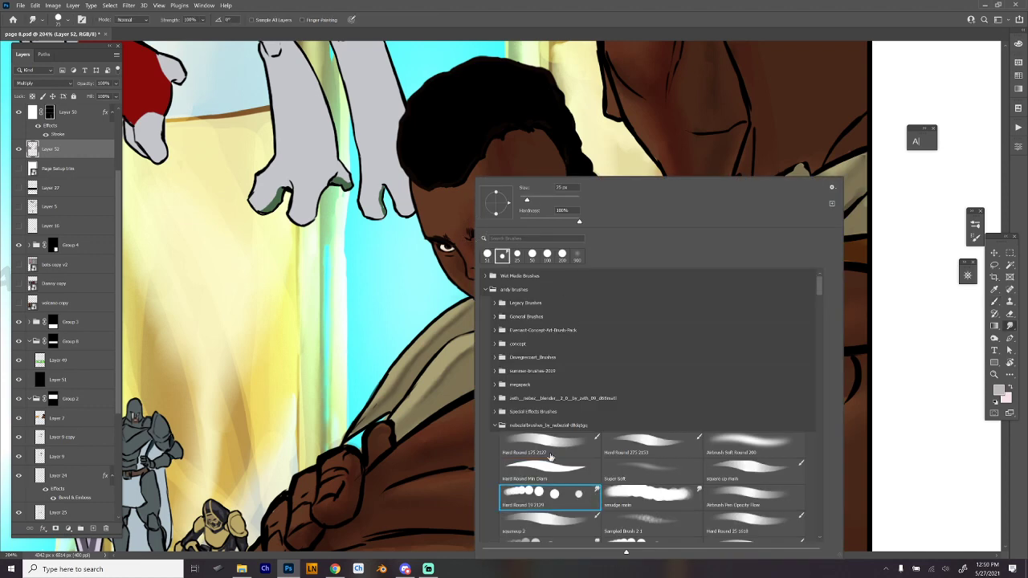
click(525, 95)
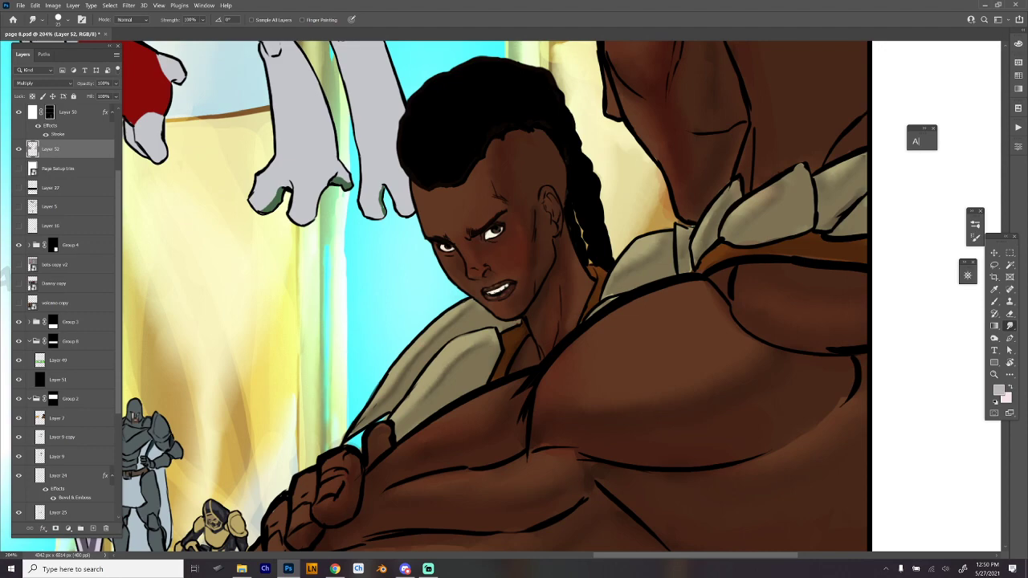
scroll(590, 341, down, 3)
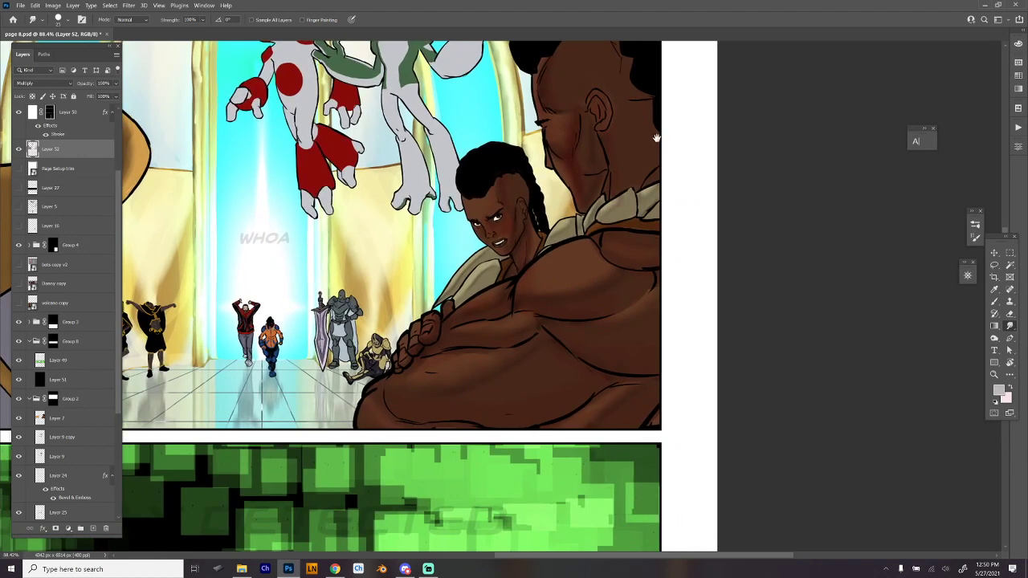
scroll(618, 302, up, 2)
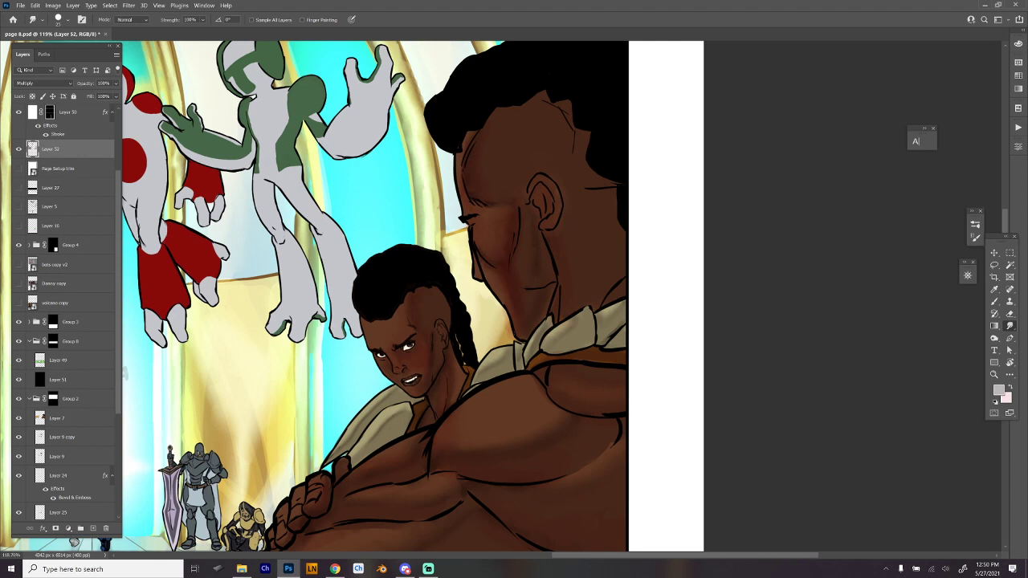
- Paint Multiply shadows on the red-and-white floating figure's near hand and red cuff on Layer 52
key(e)
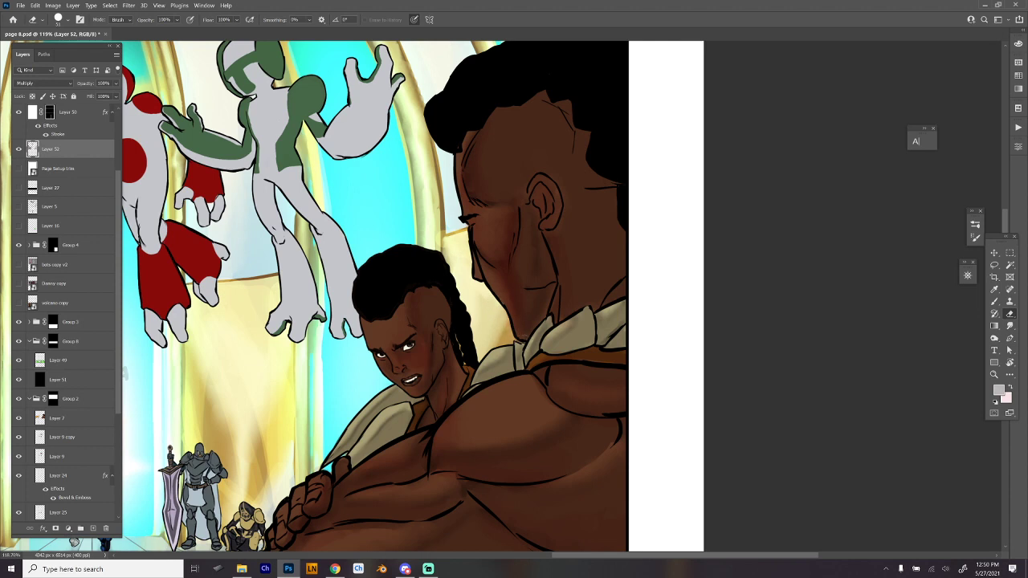
key(b)
scroll(567, 275, down, 3)
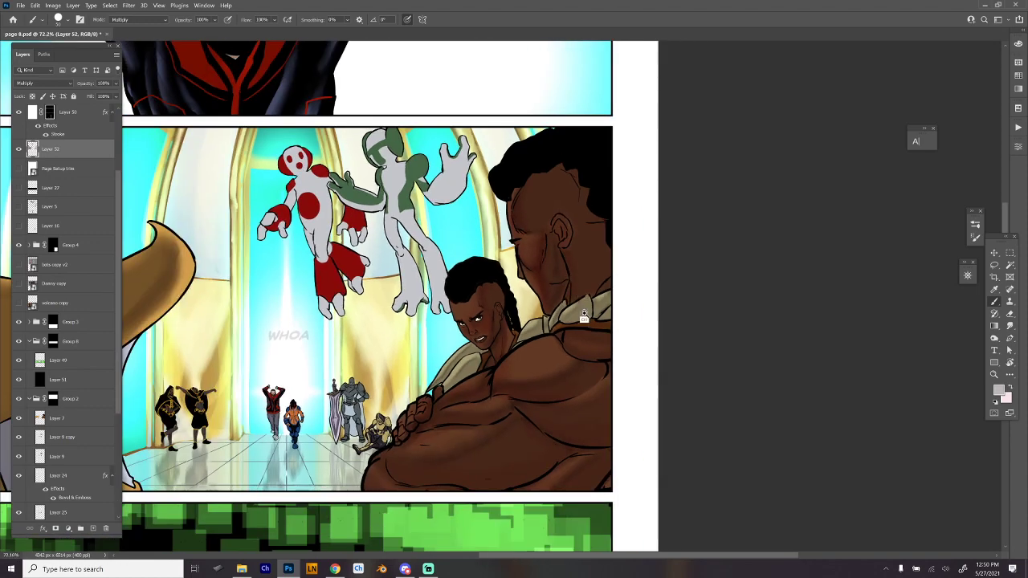
drag(573, 411, 715, 439)
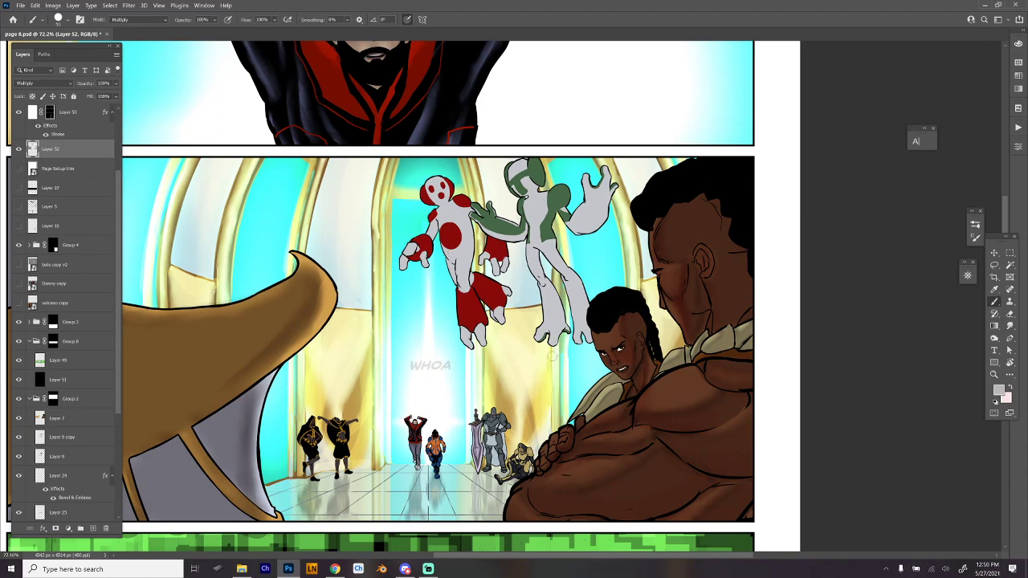
scroll(457, 225, up, 3)
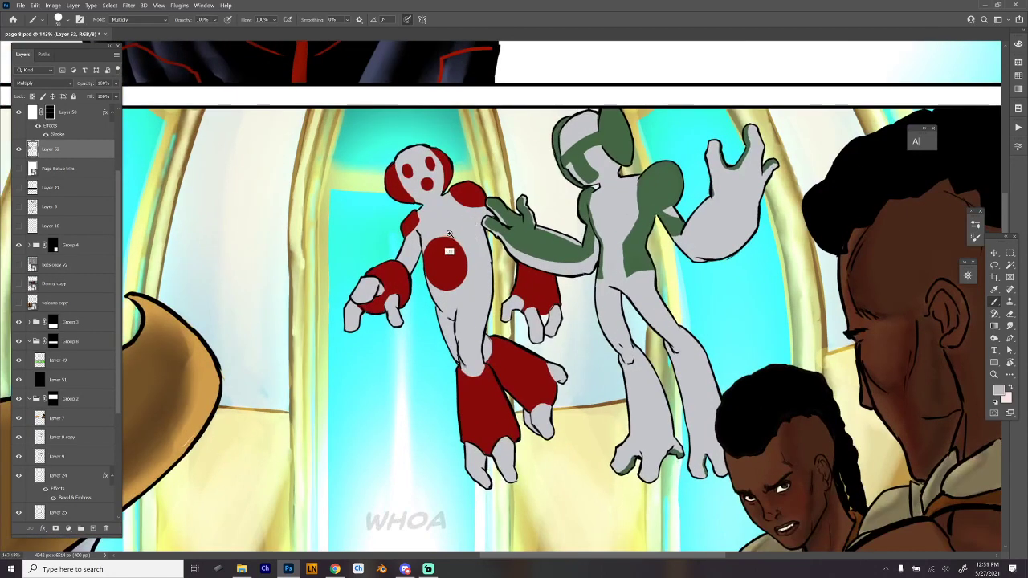
scroll(454, 237, up, 1)
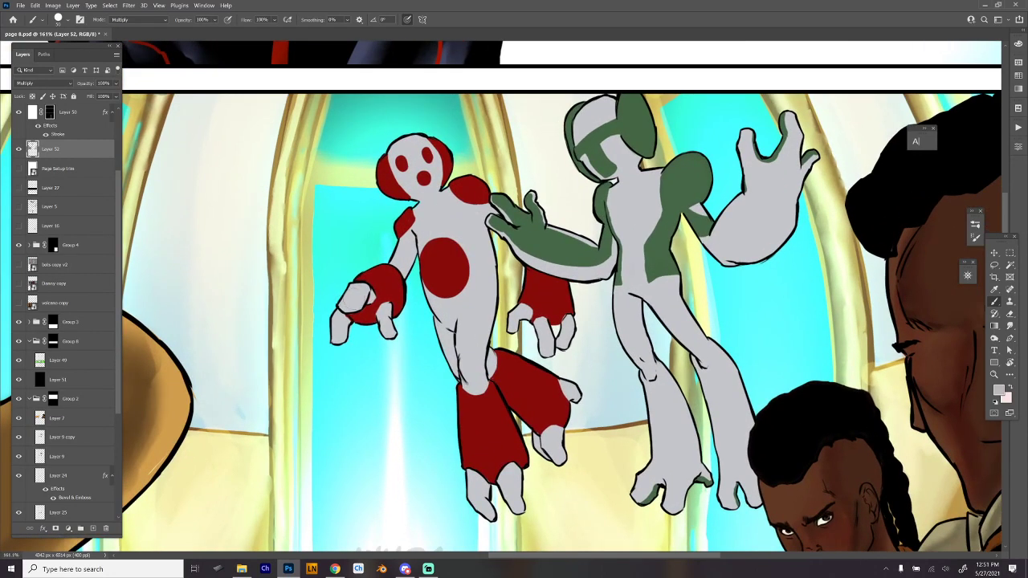
mouse_move(347, 308)
mouse_down()
mouse_move(367, 286)
mouse_move(358, 315)
mouse_move(342, 312)
mouse_move(370, 286)
mouse_up()
mouse_move(331, 343)
mouse_down()
mouse_move(350, 315)
mouse_move(337, 347)
mouse_up()
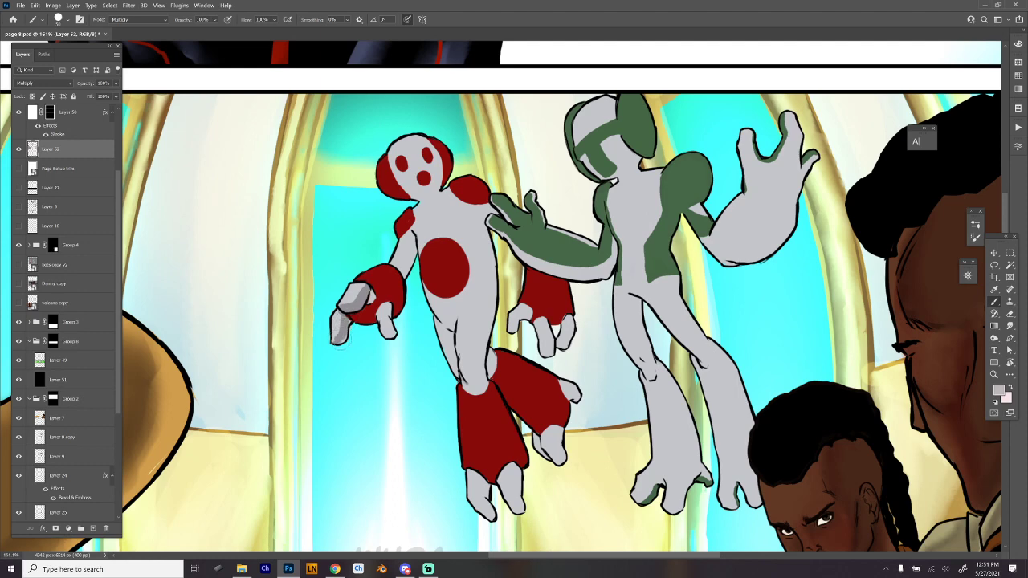
mouse_move(364, 314)
mouse_down()
mouse_move(396, 269)
mouse_move(406, 301)
mouse_move(367, 314)
mouse_move(394, 292)
mouse_move(379, 278)
mouse_up()
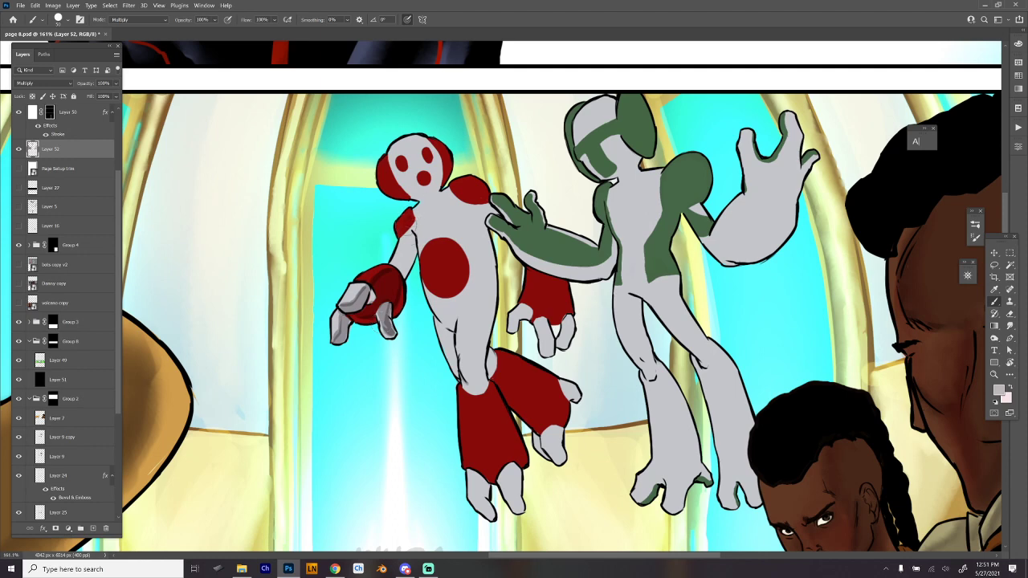
- Shade the red-and-white figure's near upper arm and shoulder patch, undoing unwanted strokes
drag(408, 232, 401, 270)
mouse_move(417, 220)
mouse_down()
mouse_move(402, 269)
mouse_move(395, 257)
mouse_up()
key(ctrl+z)
key(ctrl+z)
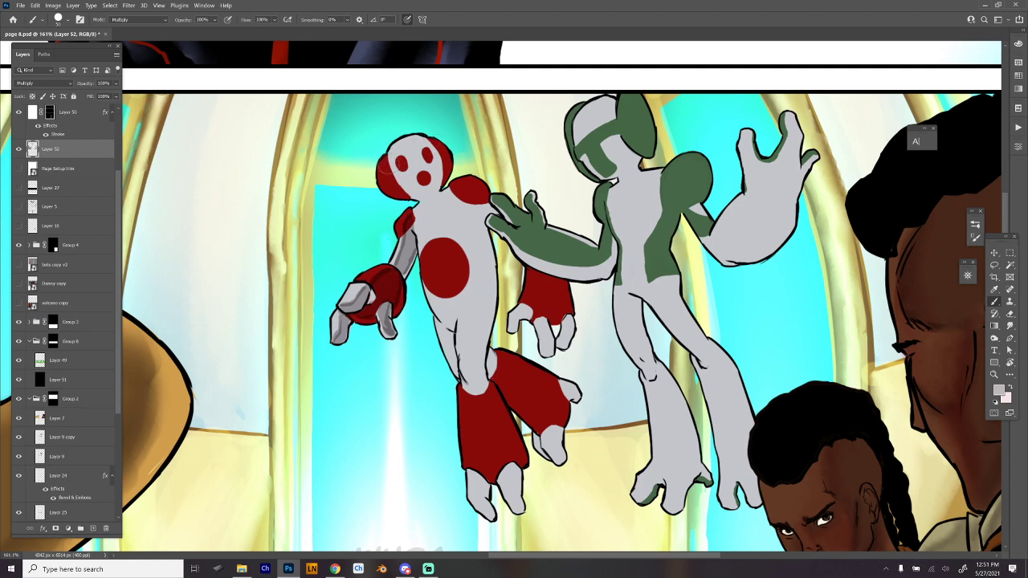
- Shade the red-and-white figure's face and the red sides of its head, undoing an unwanted stroke
mouse_move(386, 181)
mouse_down()
mouse_move(404, 184)
mouse_move(392, 190)
mouse_move(432, 183)
mouse_move(440, 146)
mouse_move(430, 193)
mouse_move(411, 197)
mouse_up()
mouse_move(439, 161)
mouse_down()
mouse_move(414, 145)
mouse_move(421, 166)
mouse_move(419, 153)
mouse_move(393, 178)
mouse_move(433, 171)
mouse_move(403, 177)
mouse_move(433, 168)
mouse_move(411, 142)
mouse_move(425, 144)
mouse_up()
key(ctrl+z)
drag(486, 220, 454, 144)
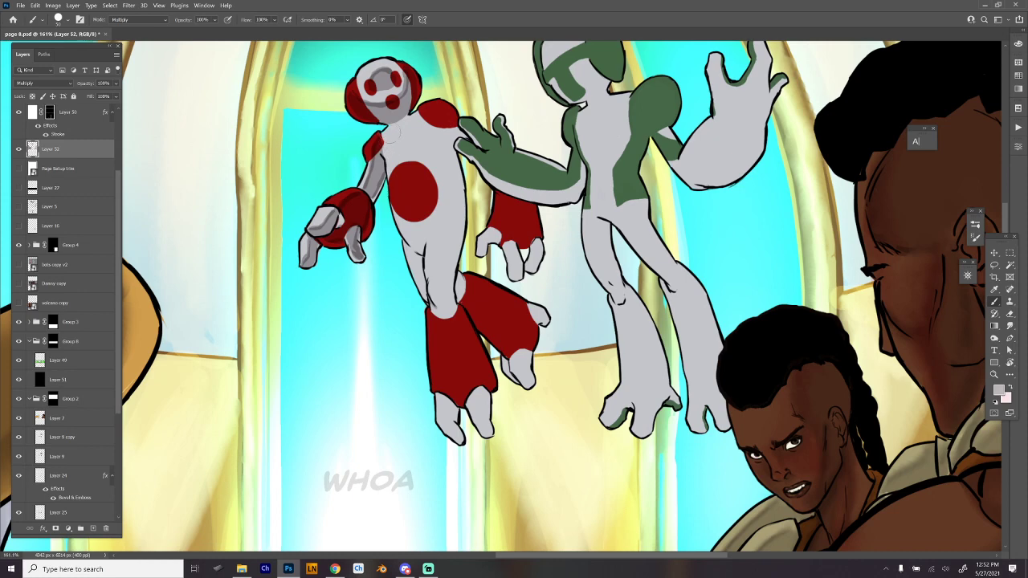
- Paint the shadow beneath the red-and-white figure's head across its neck and upper chest, undoing unwanted strokes
mouse_move(387, 137)
mouse_down()
mouse_move(415, 125)
mouse_move(397, 137)
mouse_move(399, 121)
mouse_move(440, 115)
mouse_move(401, 132)
mouse_up()
key(ctrl+z)
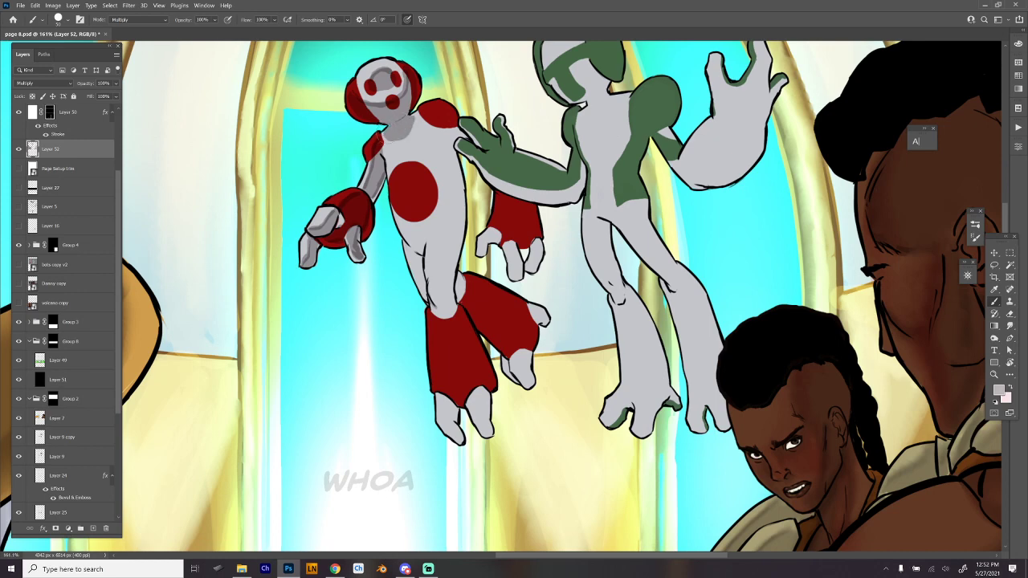
drag(388, 142, 409, 127)
key(ctrl+z)
- Shade the side of the red-and-white figure's torso, its belly circle and its rear leg, undoing an unwanted stroke
mouse_move(402, 212)
mouse_down()
mouse_move(418, 291)
mouse_move(410, 217)
mouse_move(398, 207)
mouse_move(424, 288)
mouse_move(411, 215)
mouse_move(421, 244)
mouse_up()
key(ctrl+z)
mouse_move(400, 193)
mouse_down()
mouse_move(387, 151)
mouse_move(420, 242)
mouse_move(420, 295)
mouse_move(428, 267)
mouse_move(530, 336)
mouse_move(526, 352)
mouse_move(499, 353)
mouse_move(470, 305)
mouse_move(520, 337)
mouse_move(518, 385)
mouse_move(503, 361)
mouse_move(502, 330)
mouse_up()
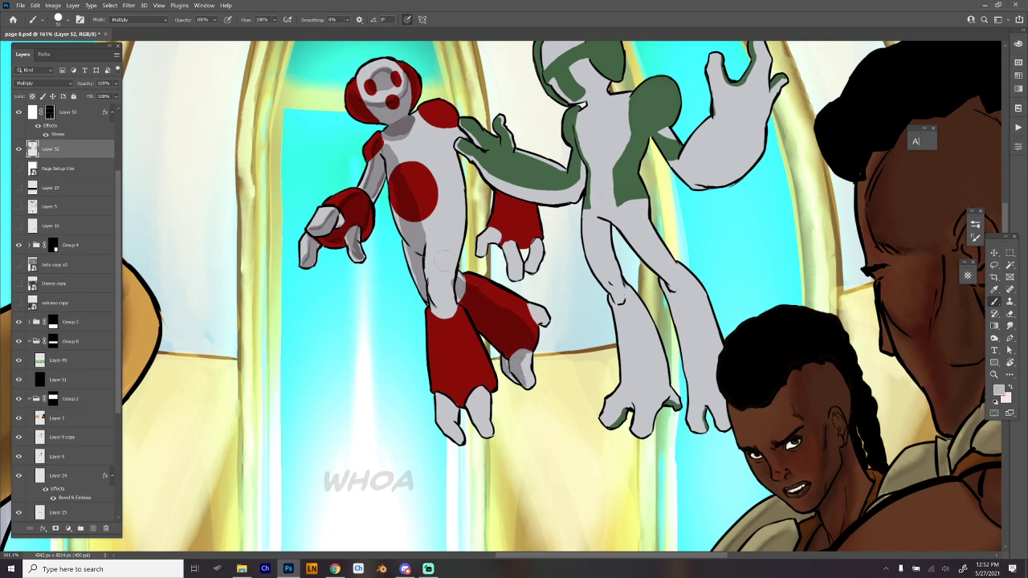
- Shade the red-and-white figure's front leg, then add shadows along its hip, far shoulder and far side of the torso
mouse_move(431, 250)
mouse_down()
mouse_move(444, 392)
mouse_move(456, 313)
mouse_move(460, 384)
mouse_move(457, 395)
mouse_move(439, 393)
mouse_move(443, 408)
mouse_move(453, 430)
mouse_move(448, 393)
mouse_move(474, 397)
mouse_move(479, 419)
mouse_move(464, 400)
mouse_move(483, 429)
mouse_up()
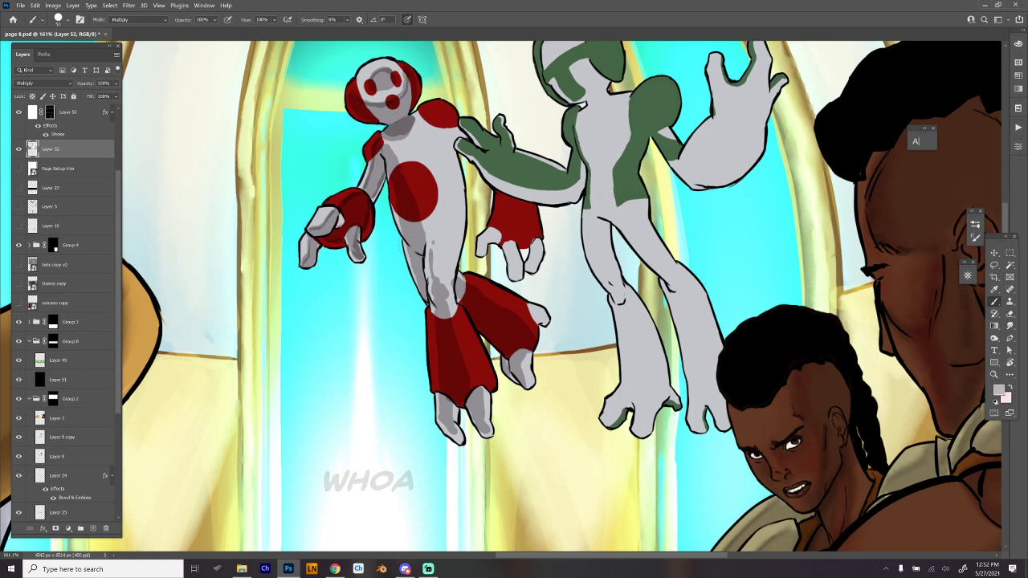
drag(414, 245, 419, 299)
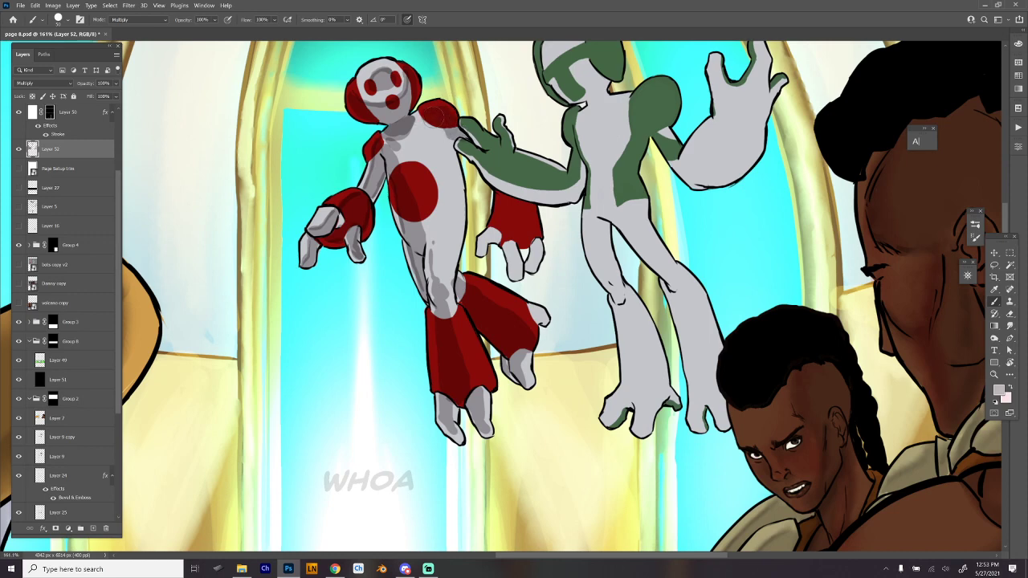
drag(445, 156, 451, 218)
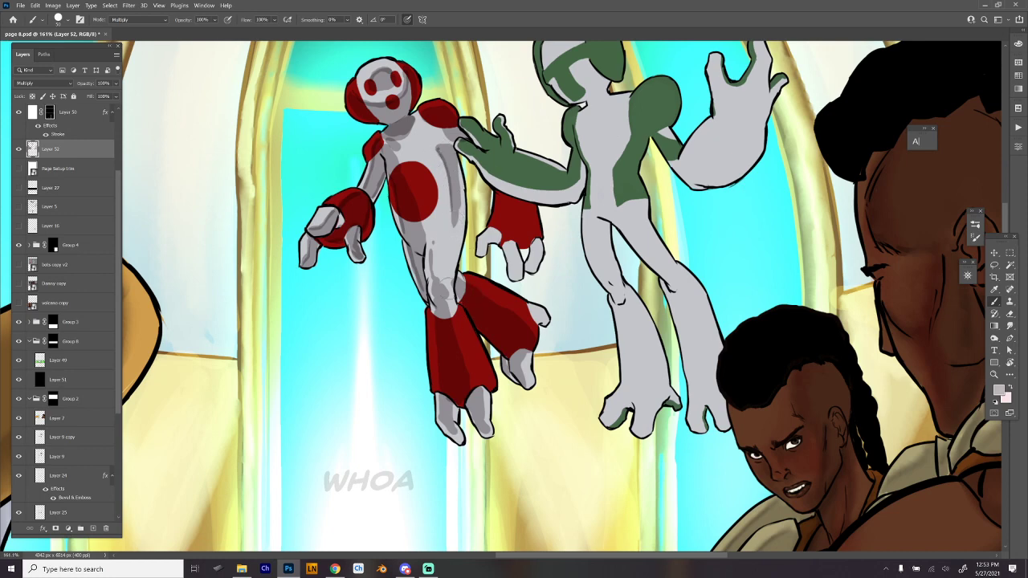
- Paint fold shadows on the red-and-white figure's flared front trouser leg and shade its foot
mouse_move(436, 294)
mouse_down()
mouse_move(445, 298)
mouse_move(434, 304)
mouse_move(446, 388)
mouse_up()
mouse_move(453, 312)
mouse_down()
mouse_move(472, 386)
mouse_move(491, 326)
mouse_up()
drag(432, 346, 438, 368)
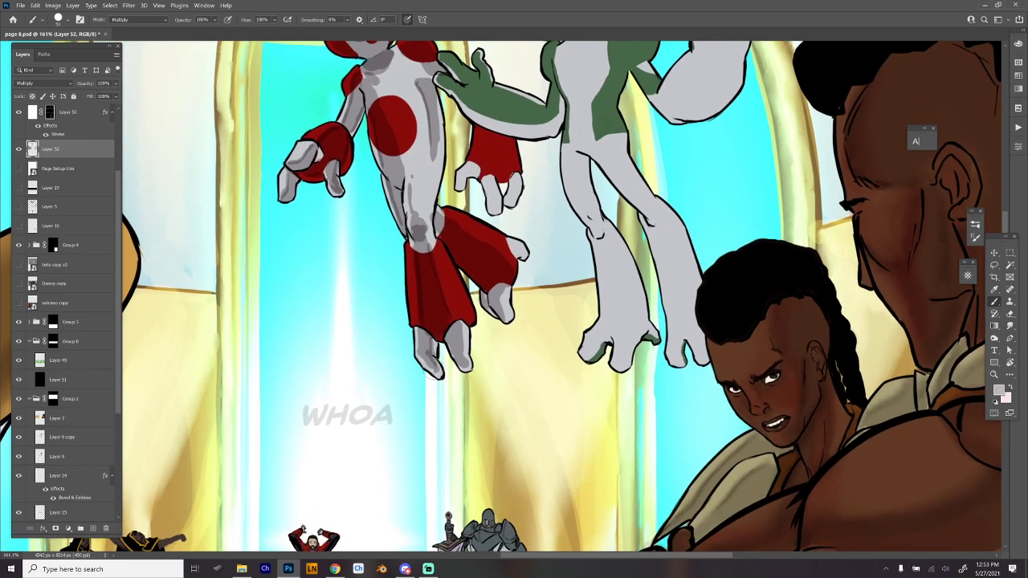
mouse_move(460, 322)
mouse_down()
mouse_move(458, 371)
mouse_move(451, 355)
mouse_move(424, 354)
mouse_up()
- Add fold shadows to the red-and-white figure's rear trouser leg and shade its far hand and red cuff
key(e)
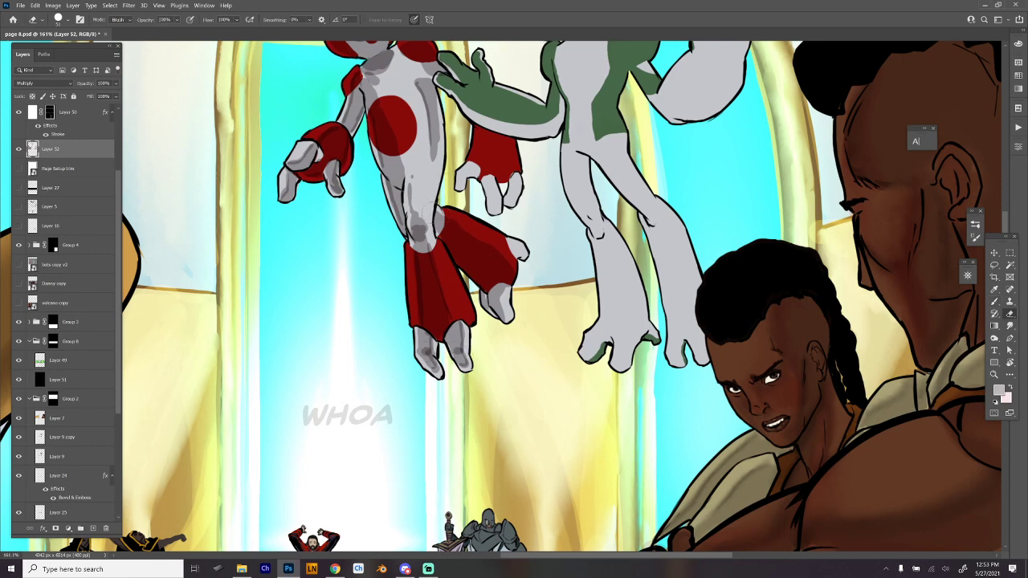
key(b)
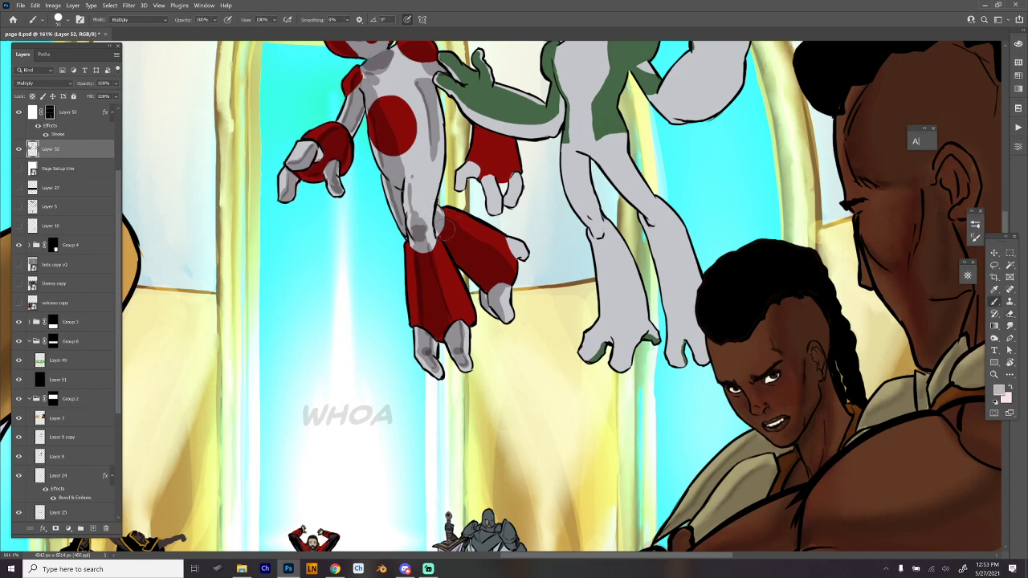
drag(442, 207, 514, 289)
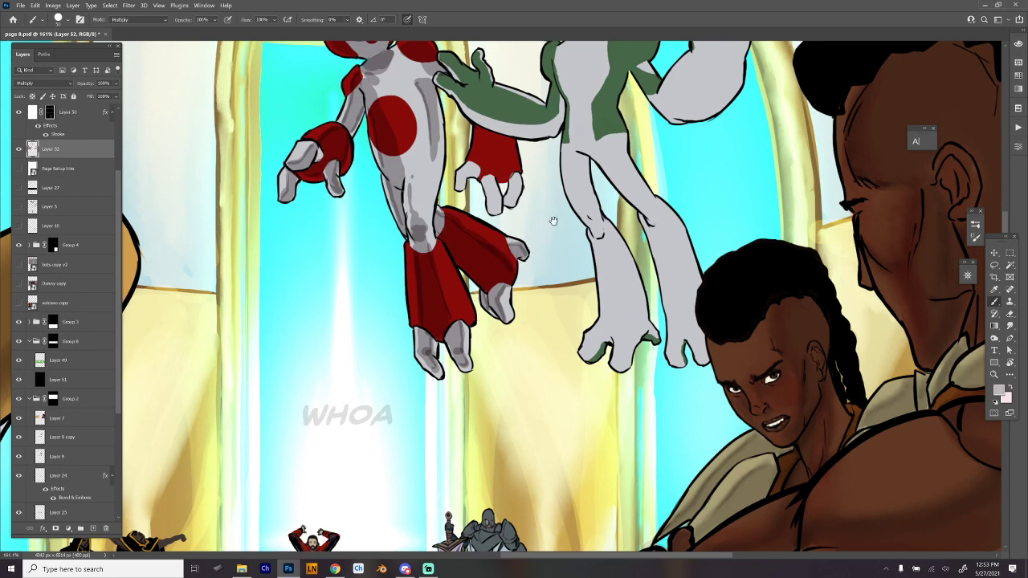
drag(553, 222, 537, 280)
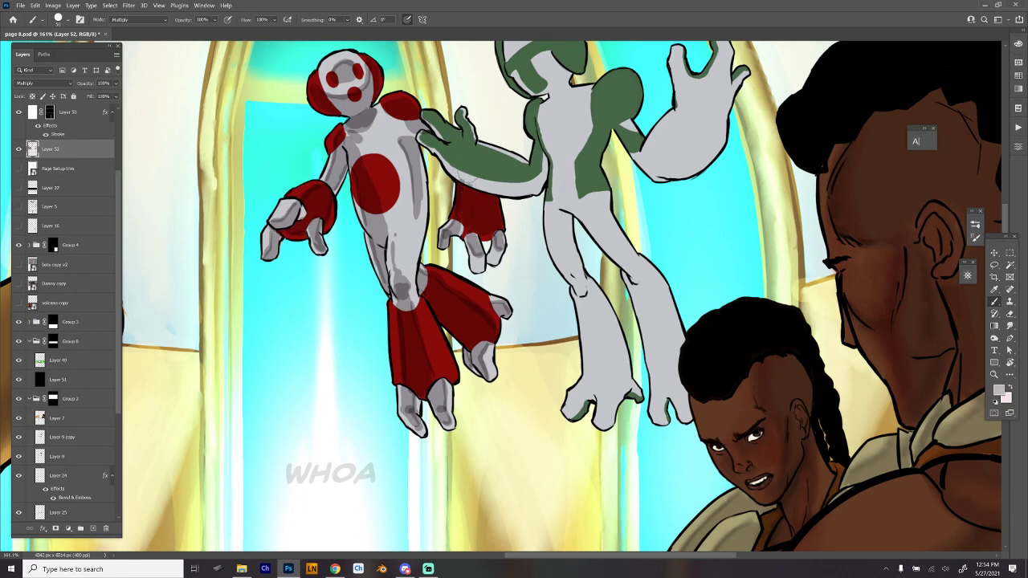
key(e)
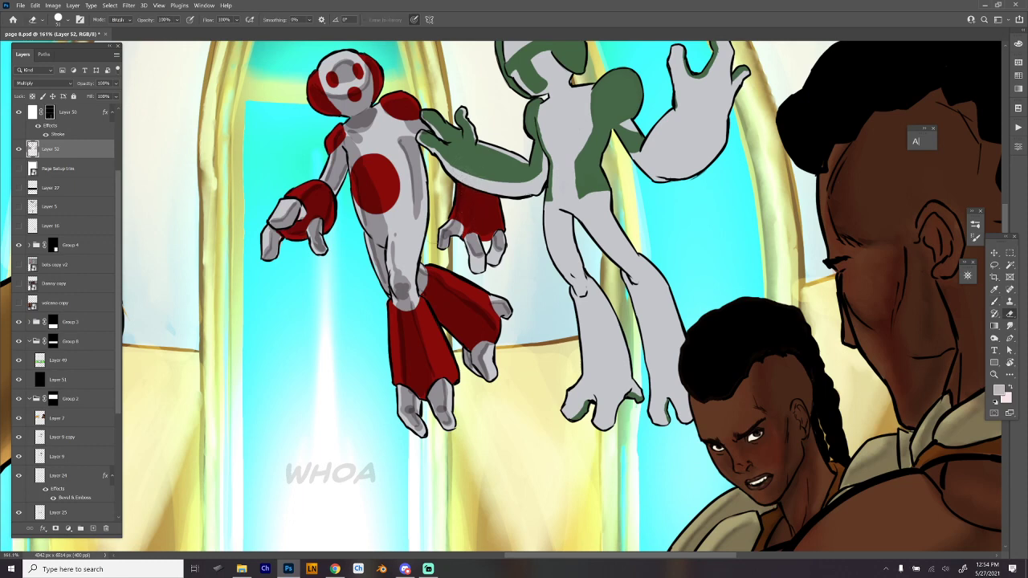
- Touch up the shadow on the red-and-white figure's side and start shading the green-and-white figure's near shoulder and flank
key(b)
drag(414, 231, 411, 264)
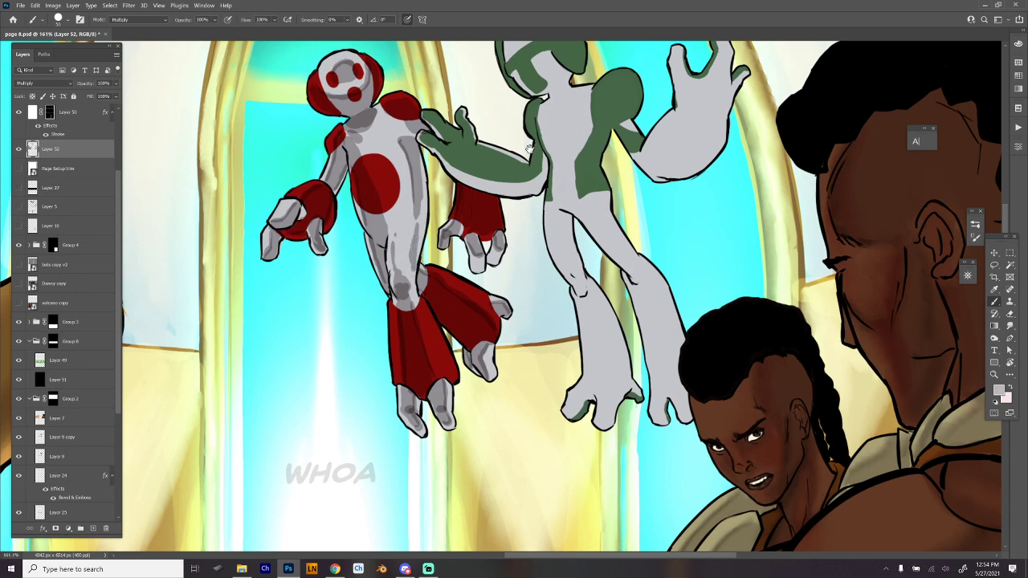
drag(530, 149, 447, 177)
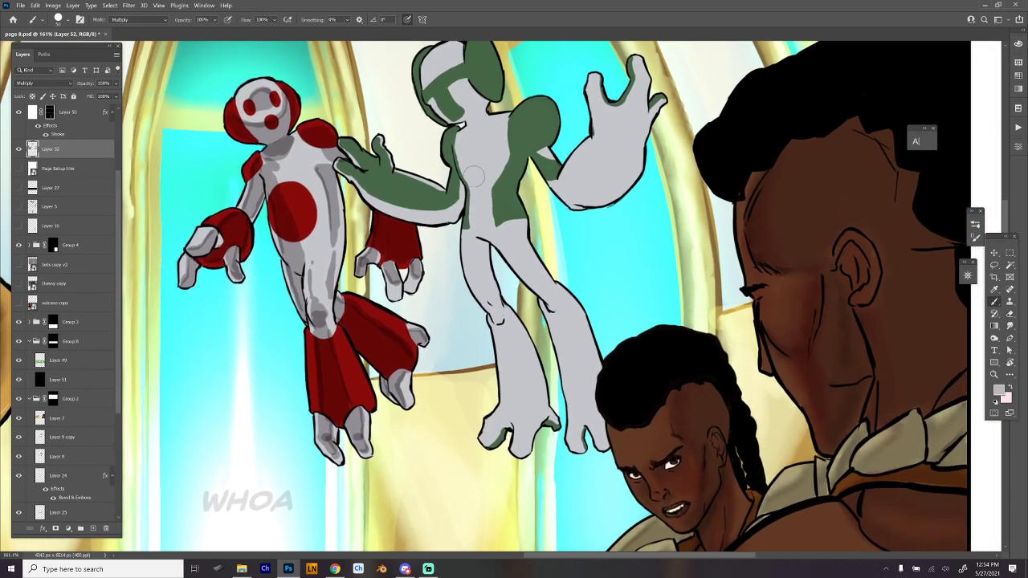
mouse_move(464, 177)
mouse_down()
mouse_move(454, 207)
mouse_move(463, 189)
mouse_move(451, 134)
mouse_up()
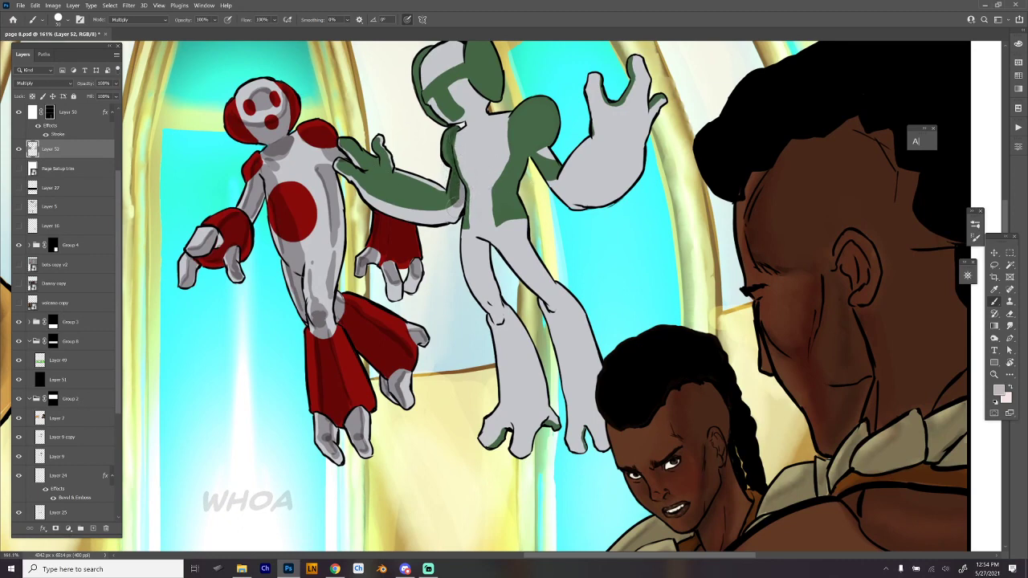
key(e)
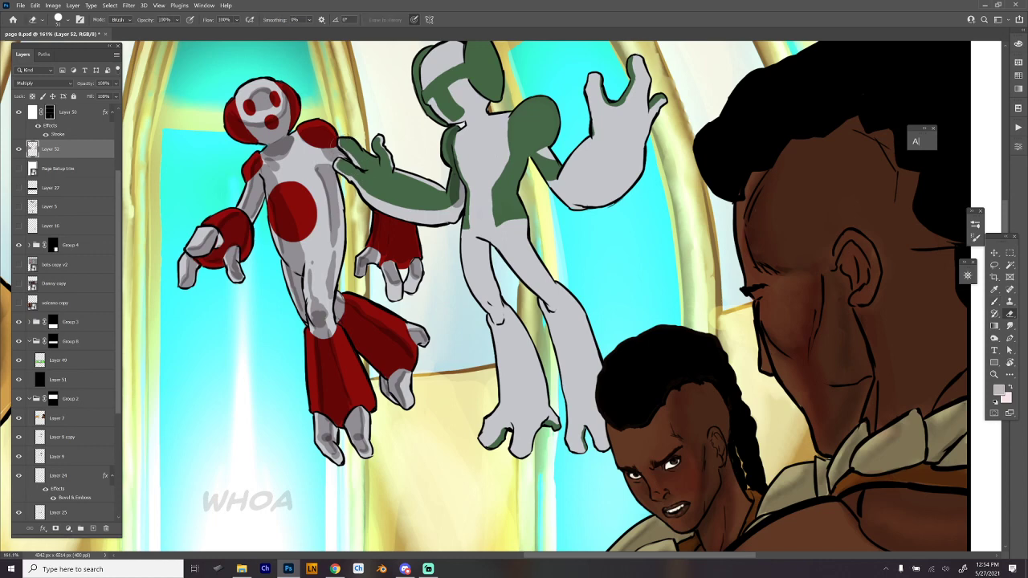
key(b)
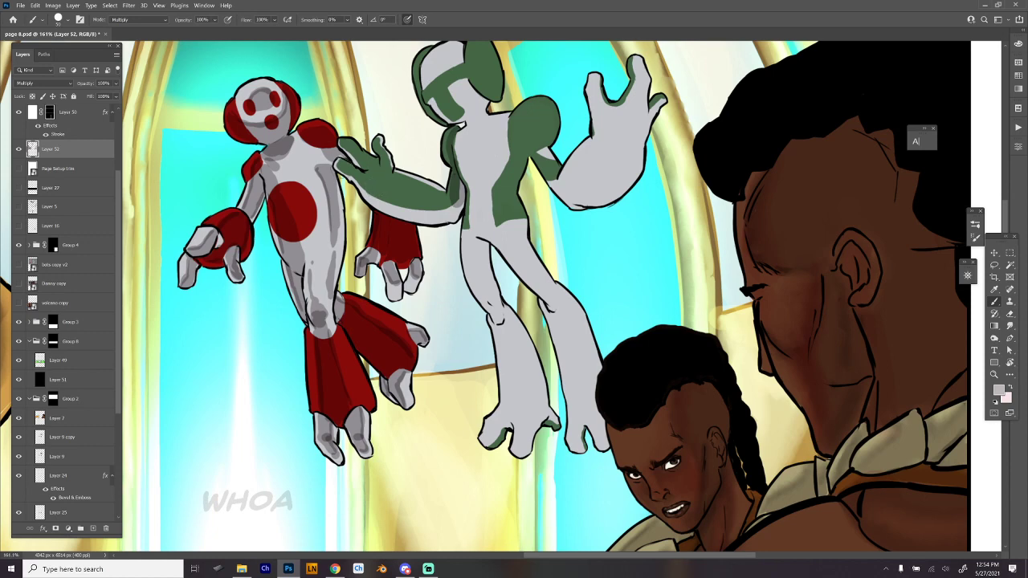
- Shade the underside of the green figure's outstretched forearm and its hand on the red figure's shoulder, redoing the first stroke
mouse_move(340, 160)
mouse_down()
mouse_move(397, 215)
mouse_move(434, 222)
mouse_move(451, 210)
mouse_up()
key(ctrl+z)
mouse_move(336, 164)
mouse_down()
mouse_move(396, 210)
mouse_move(436, 223)
mouse_move(453, 212)
mouse_move(358, 161)
mouse_move(347, 143)
mouse_move(366, 178)
mouse_move(438, 206)
mouse_up()
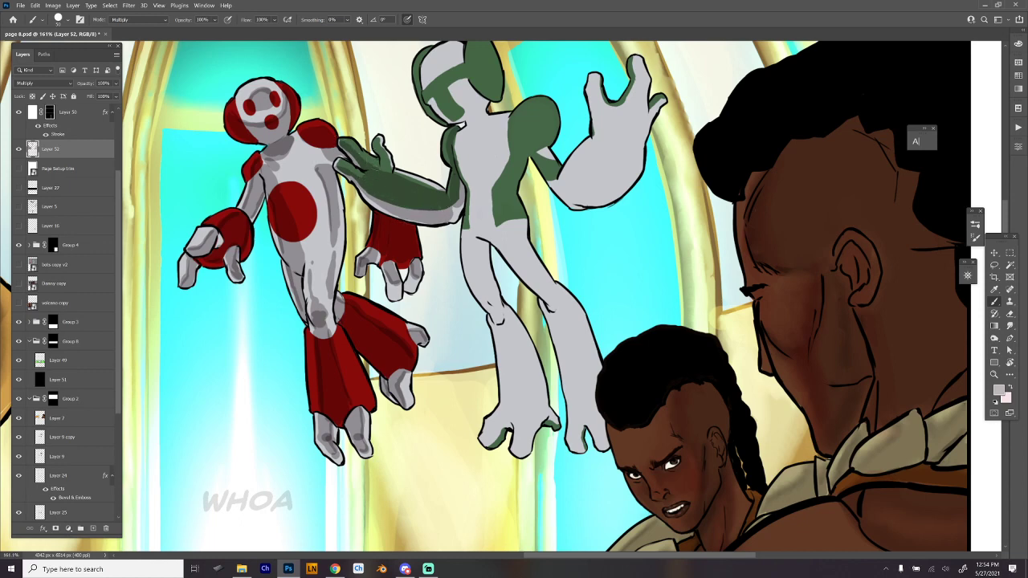
drag(385, 169, 376, 136)
- Refine the shadows on the green figure's outstretched hand and the grey underside of that forearm, undoing unwanted strokes
drag(602, 181, 551, 232)
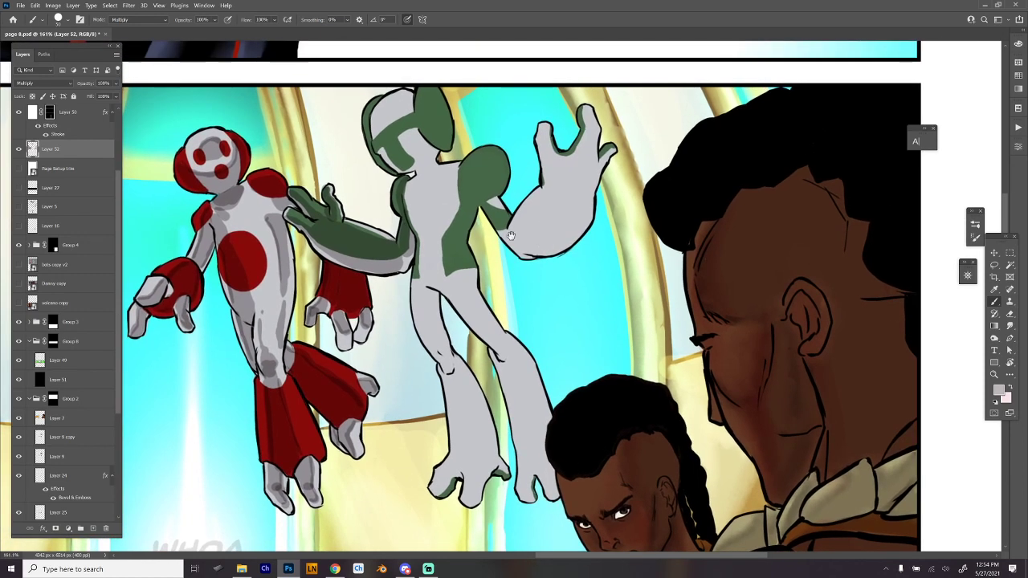
mouse_move(310, 240)
mouse_down()
mouse_move(357, 267)
mouse_move(404, 265)
mouse_up()
key(ctrl+z)
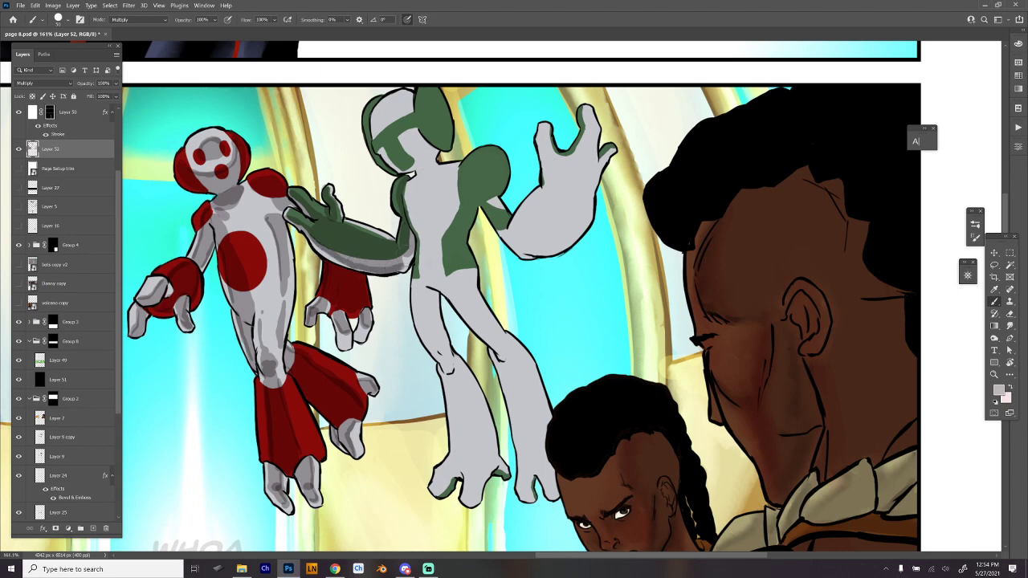
key(ctrl+z)
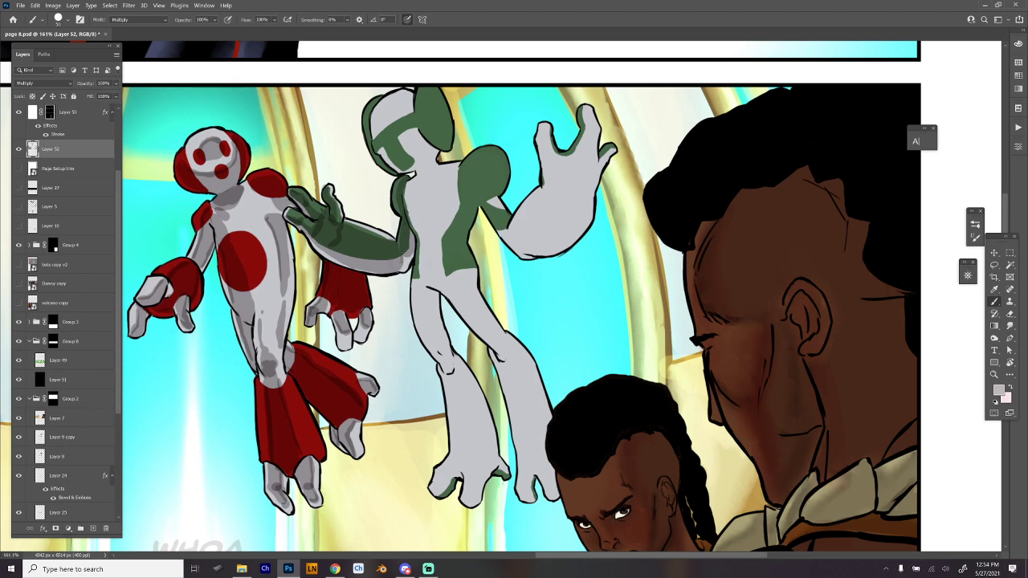
mouse_move(400, 271)
mouse_down()
mouse_move(365, 271)
mouse_move(322, 246)
mouse_up()
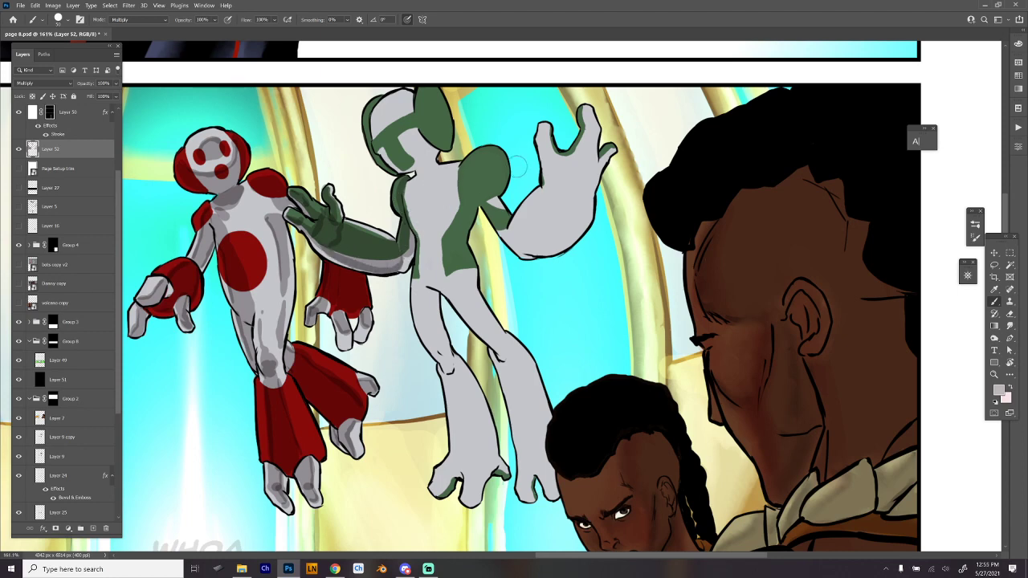
- Shade the green panel on the green figure's far side, plus its far leg and foot
mouse_move(474, 201)
mouse_down()
mouse_move(455, 202)
mouse_move(463, 277)
mouse_move(462, 221)
mouse_up()
mouse_move(463, 273)
mouse_down()
mouse_move(545, 420)
mouse_move(512, 357)
mouse_move(529, 400)
mouse_up()
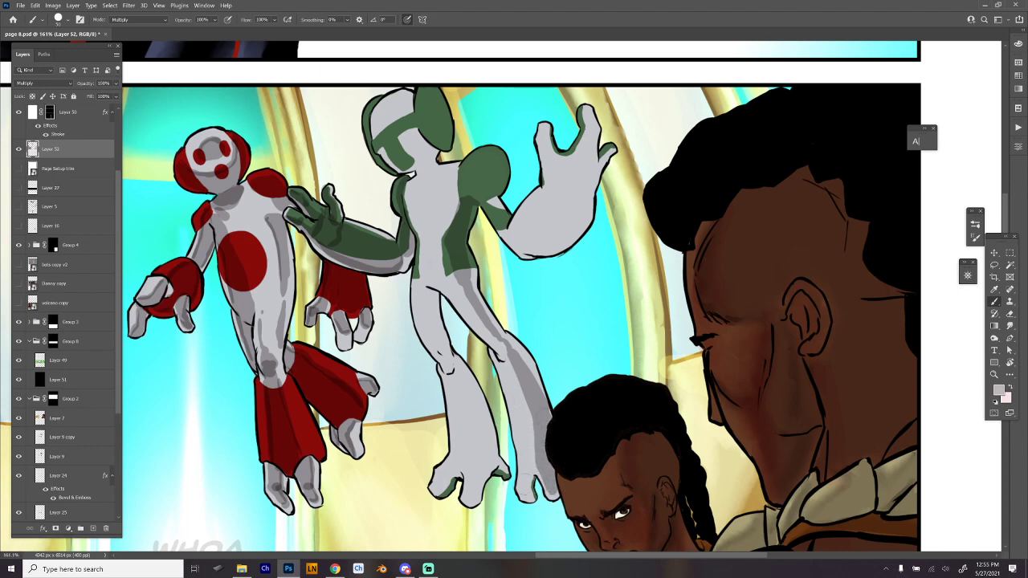
drag(518, 489, 531, 493)
- Paint shadows on the green figure's near foot, flared lower leg, knee and thigh
mouse_move(441, 470)
mouse_down()
mouse_move(439, 482)
mouse_move(452, 461)
mouse_move(471, 471)
mouse_move(468, 486)
mouse_move(474, 468)
mouse_move(468, 497)
mouse_move(475, 461)
mouse_up()
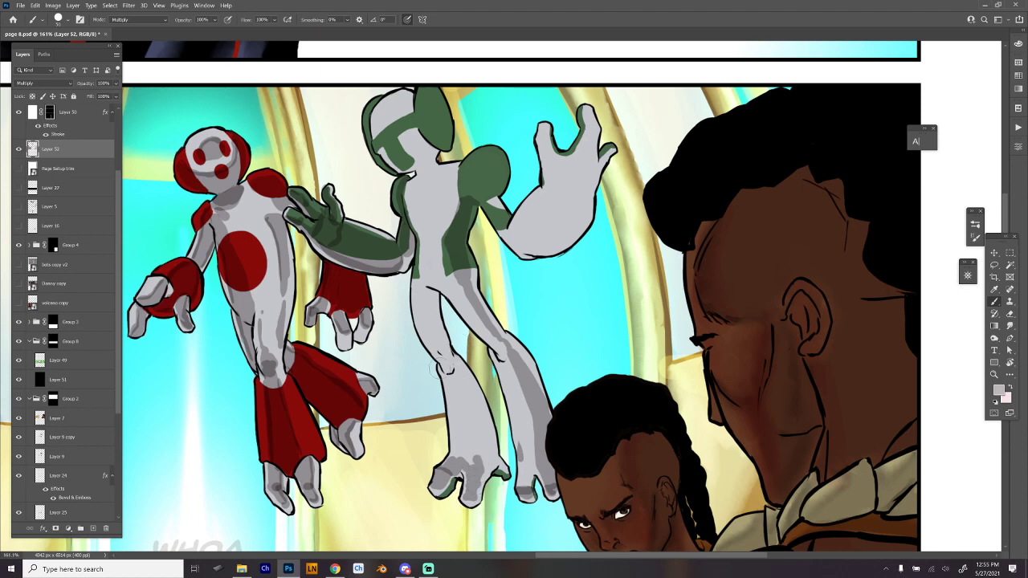
mouse_move(443, 373)
mouse_down()
mouse_move(459, 452)
mouse_move(469, 400)
mouse_move(457, 373)
mouse_move(440, 379)
mouse_move(464, 446)
mouse_move(465, 407)
mouse_move(467, 446)
mouse_up()
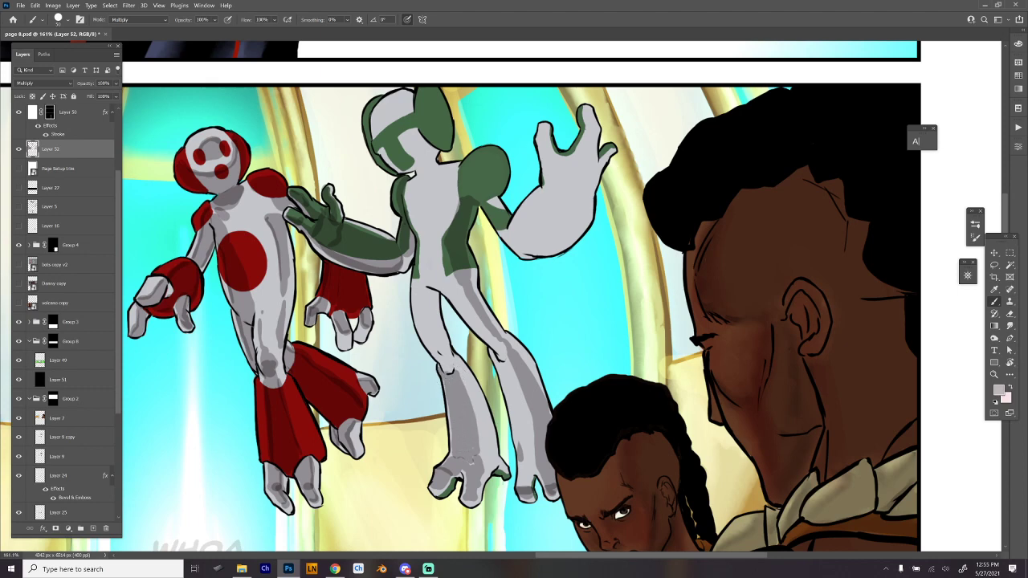
mouse_move(449, 374)
mouse_down()
mouse_move(414, 286)
mouse_move(432, 355)
mouse_up()
mouse_move(408, 281)
mouse_down()
mouse_move(428, 291)
mouse_move(440, 349)
mouse_move(432, 291)
mouse_move(409, 278)
mouse_move(410, 206)
mouse_move(427, 226)
mouse_move(405, 190)
mouse_move(423, 189)
mouse_move(439, 168)
mouse_move(411, 182)
mouse_move(403, 202)
mouse_move(441, 231)
mouse_move(414, 275)
mouse_up()
mouse_move(456, 371)
mouse_down()
mouse_move(474, 413)
mouse_move(480, 491)
mouse_up()
mouse_move(446, 353)
mouse_down()
mouse_move(442, 299)
mouse_move(434, 329)
mouse_move(451, 379)
mouse_up()
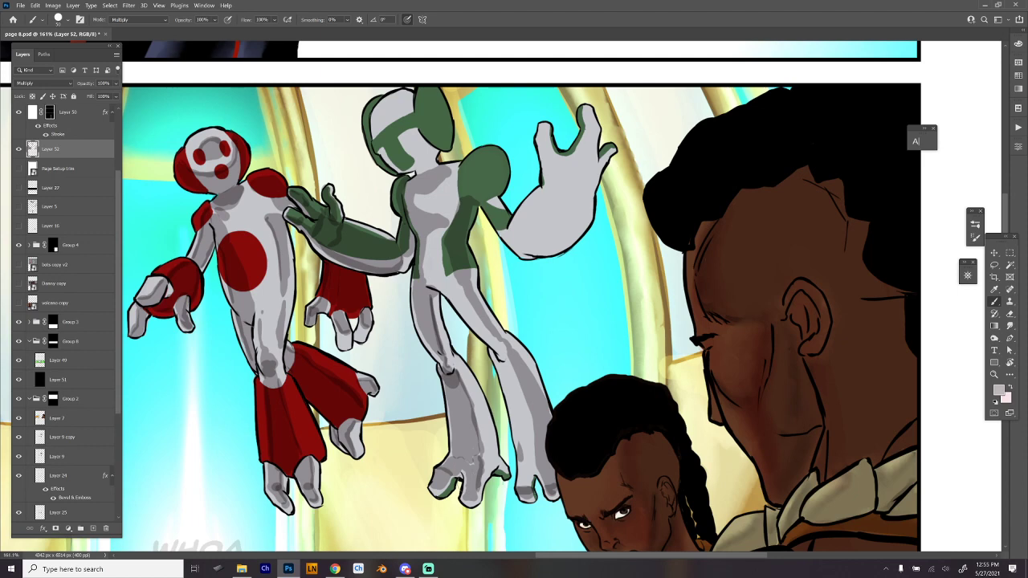
- Deepen the shadows on the green figure's near toes, far knee and the edge of its far leg
drag(468, 482, 476, 493)
mouse_move(495, 353)
mouse_down()
mouse_move(505, 370)
mouse_move(507, 351)
mouse_move(511, 366)
mouse_up()
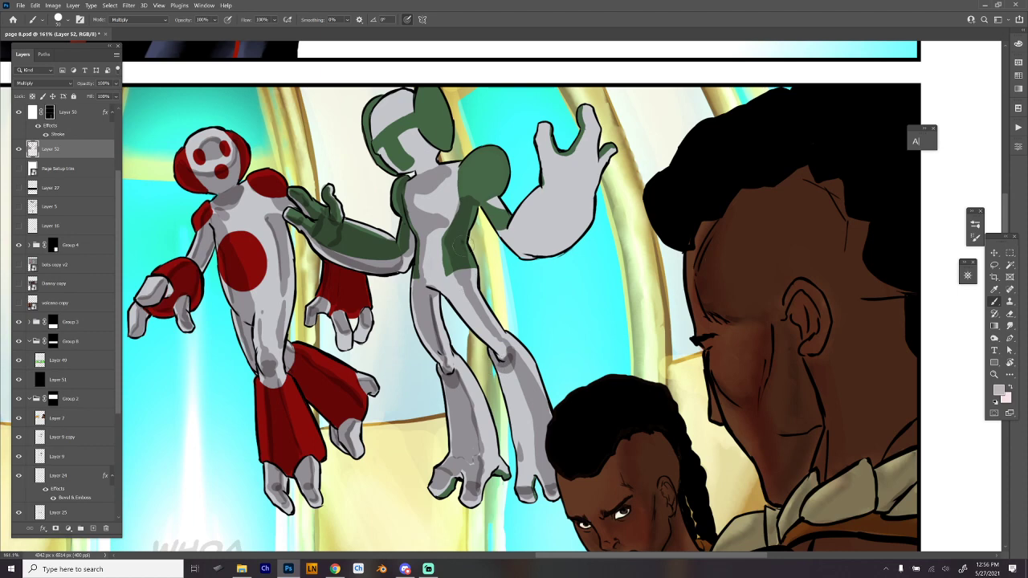
mouse_move(479, 295)
mouse_down()
mouse_move(560, 432)
mouse_move(549, 445)
mouse_up()
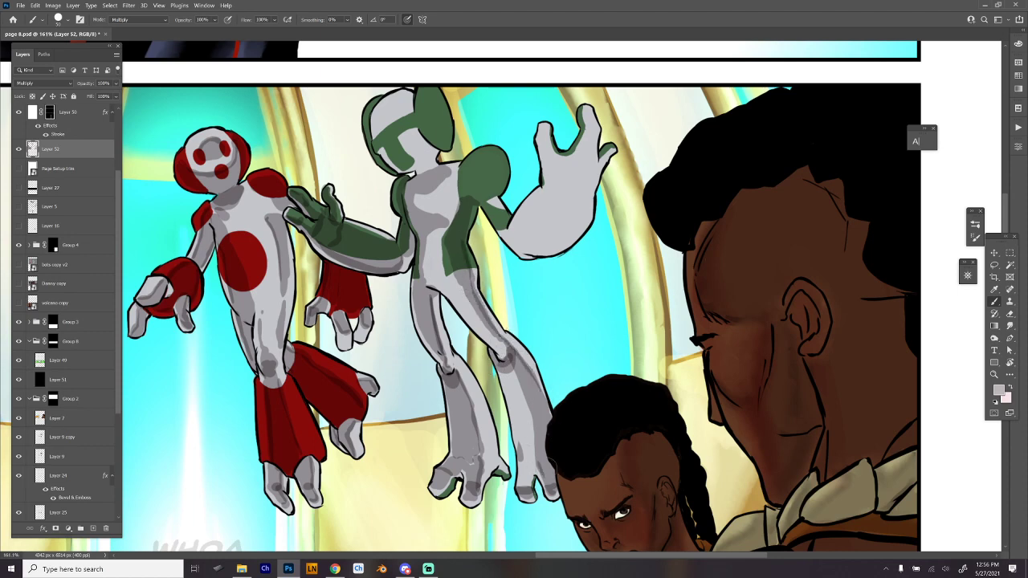
- Shade the green figure's neck, helmeted head, near side of the torso and round far shoulder
mouse_move(444, 166)
mouse_down()
mouse_move(424, 185)
mouse_move(403, 177)
mouse_move(434, 177)
mouse_move(444, 164)
mouse_up()
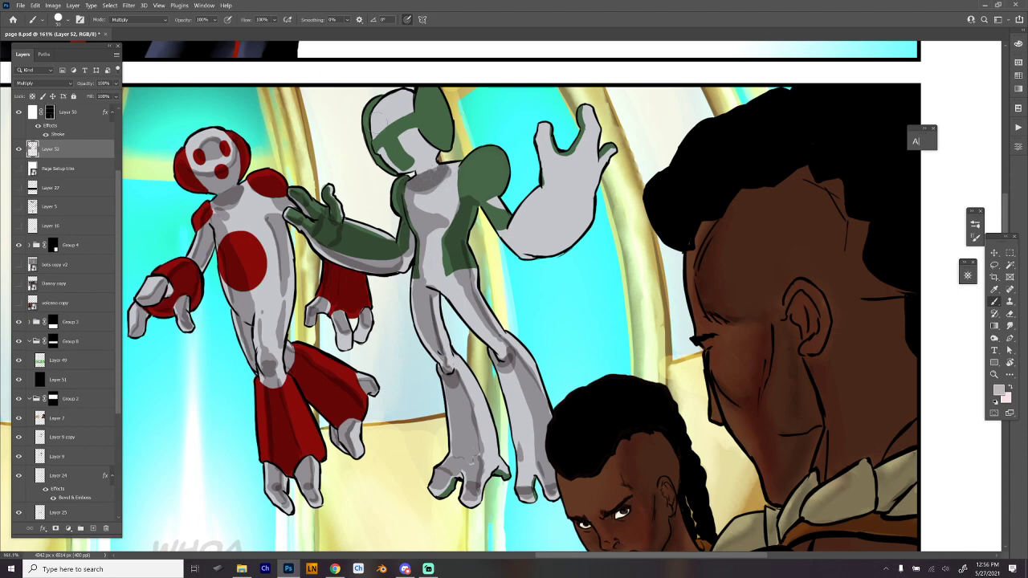
mouse_move(369, 133)
mouse_down()
mouse_move(380, 113)
mouse_move(416, 122)
mouse_move(422, 89)
mouse_move(445, 144)
mouse_move(420, 140)
mouse_move(415, 164)
mouse_move(390, 169)
mouse_move(369, 113)
mouse_move(387, 157)
mouse_move(386, 108)
mouse_move(409, 141)
mouse_move(389, 143)
mouse_move(365, 112)
mouse_move(413, 121)
mouse_move(417, 132)
mouse_up()
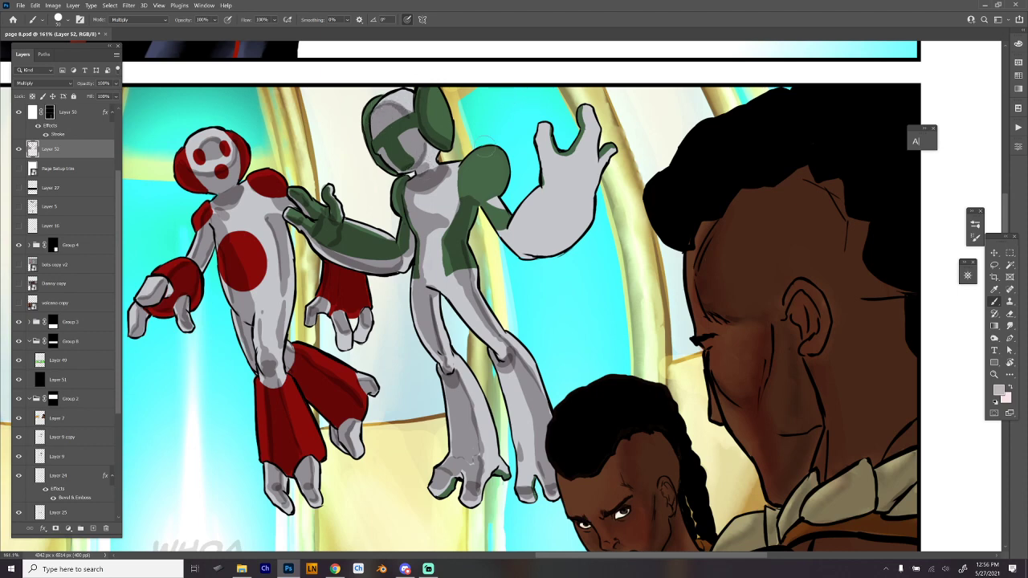
mouse_move(410, 193)
mouse_down()
mouse_move(438, 219)
mouse_move(424, 273)
mouse_up()
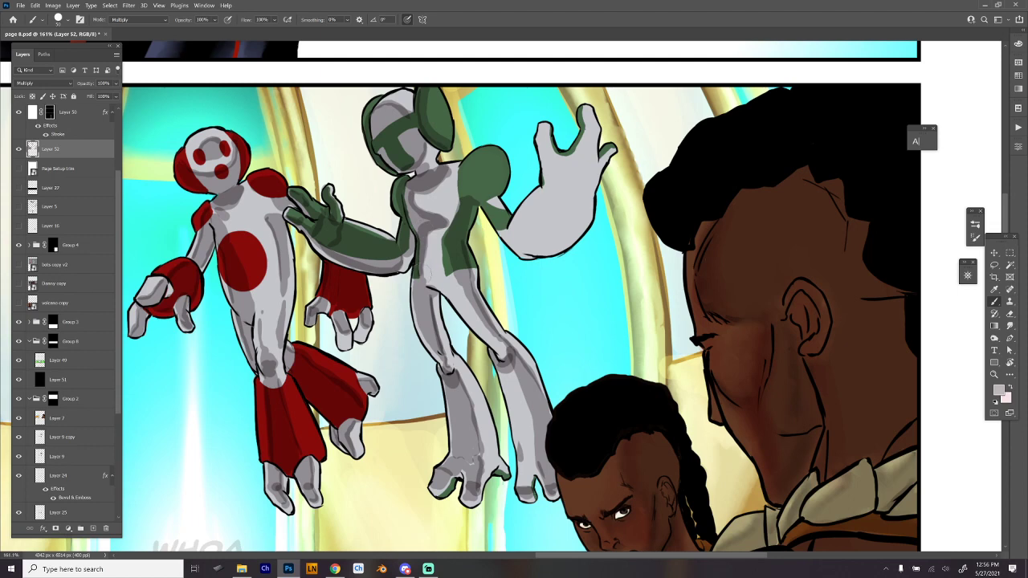
mouse_move(458, 194)
mouse_down()
mouse_move(490, 165)
mouse_move(480, 201)
mouse_move(464, 178)
mouse_move(482, 170)
mouse_move(484, 190)
mouse_up()
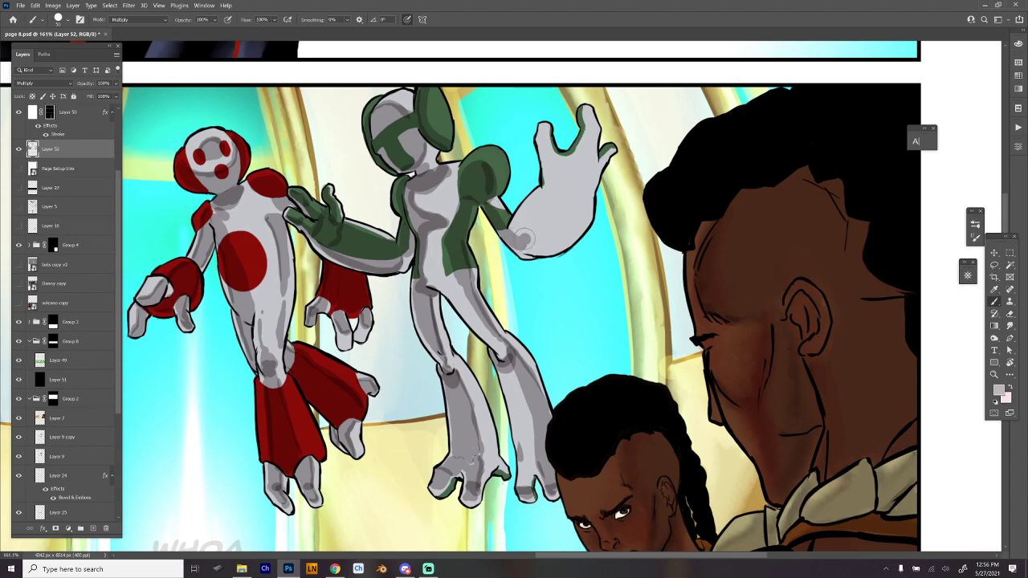
- Shade the green figure's raised forearm, palm and fingers, leaving a light rim along the arm's lower edge
mouse_move(517, 244)
mouse_down()
mouse_move(554, 191)
mouse_move(550, 175)
mouse_move(557, 181)
mouse_move(577, 156)
mouse_move(582, 211)
mouse_move(554, 242)
mouse_move(557, 183)
mouse_move(537, 235)
mouse_move(575, 167)
mouse_move(559, 228)
mouse_up()
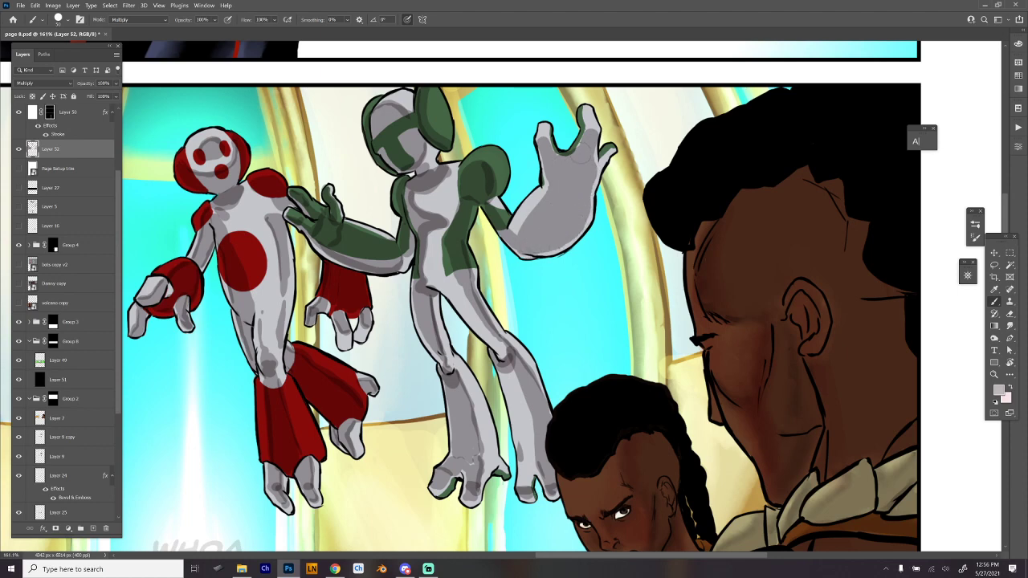
mouse_move(579, 157)
mouse_down()
mouse_move(594, 138)
mouse_move(591, 122)
mouse_move(546, 125)
mouse_move(593, 118)
mouse_up()
mouse_move(538, 145)
mouse_down()
mouse_move(553, 133)
mouse_move(602, 136)
mouse_up()
mouse_move(540, 180)
mouse_down()
mouse_move(543, 198)
mouse_move(587, 193)
mouse_move(577, 186)
mouse_move(510, 236)
mouse_up()
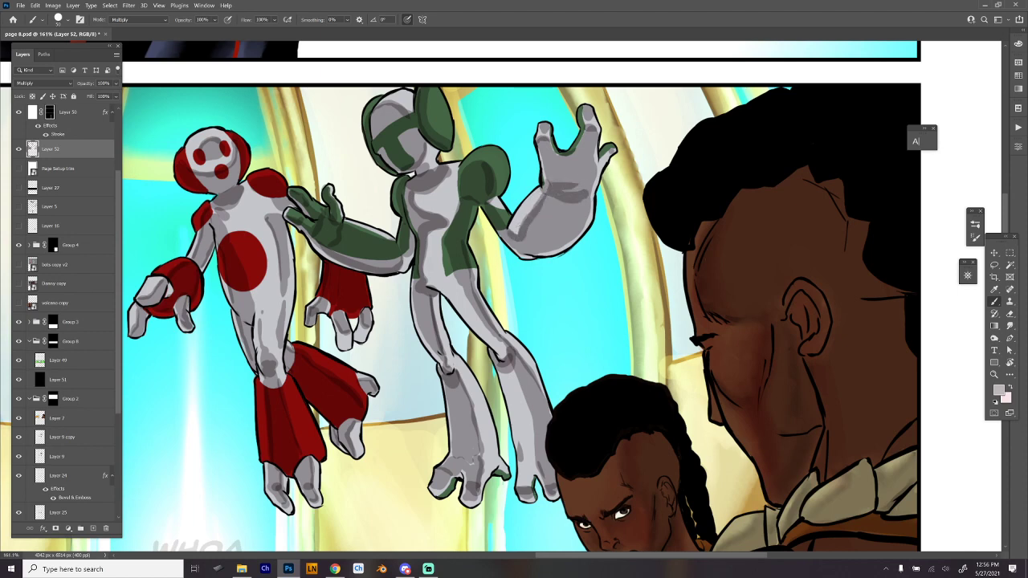
drag(539, 145, 551, 167)
drag(582, 132, 589, 143)
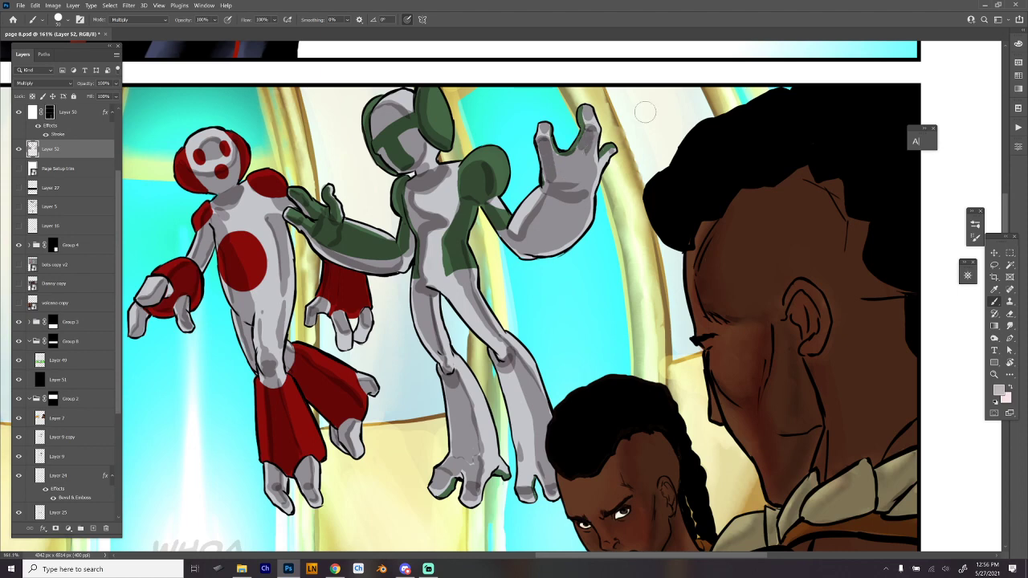
- Save the page and add a new layer above the shadow layer
scroll(654, 104, down, 4)
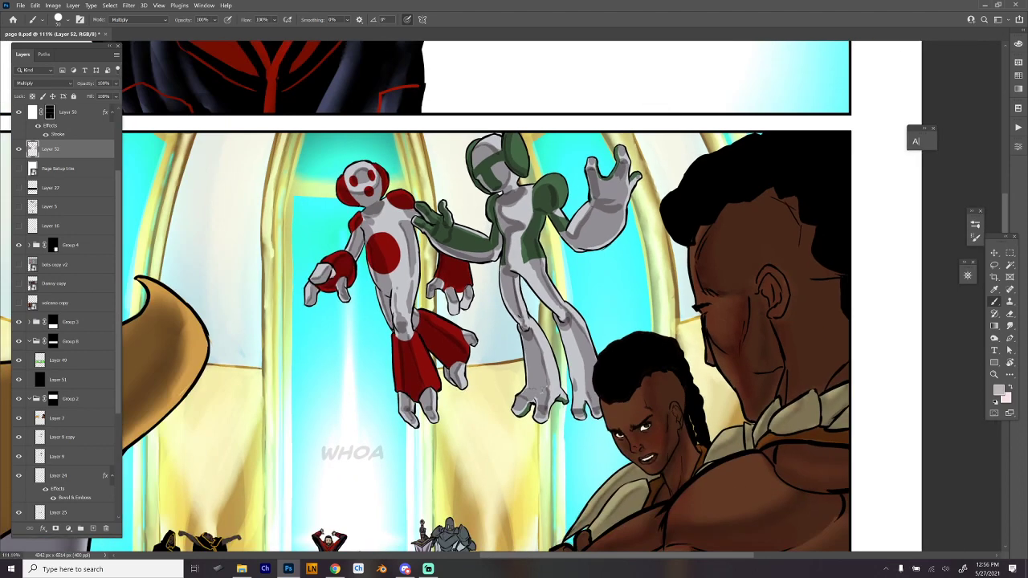
key(ctrl+s)
click(93, 528)
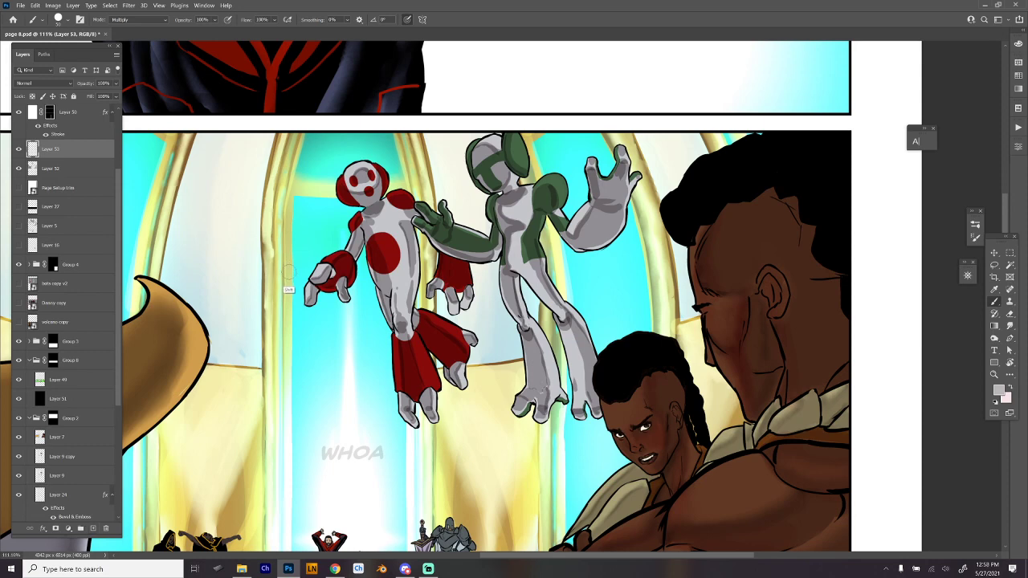
- Draw a large circular selection beside the red-and-white figure, fill it with the grey foreground color and deselect
key(m)
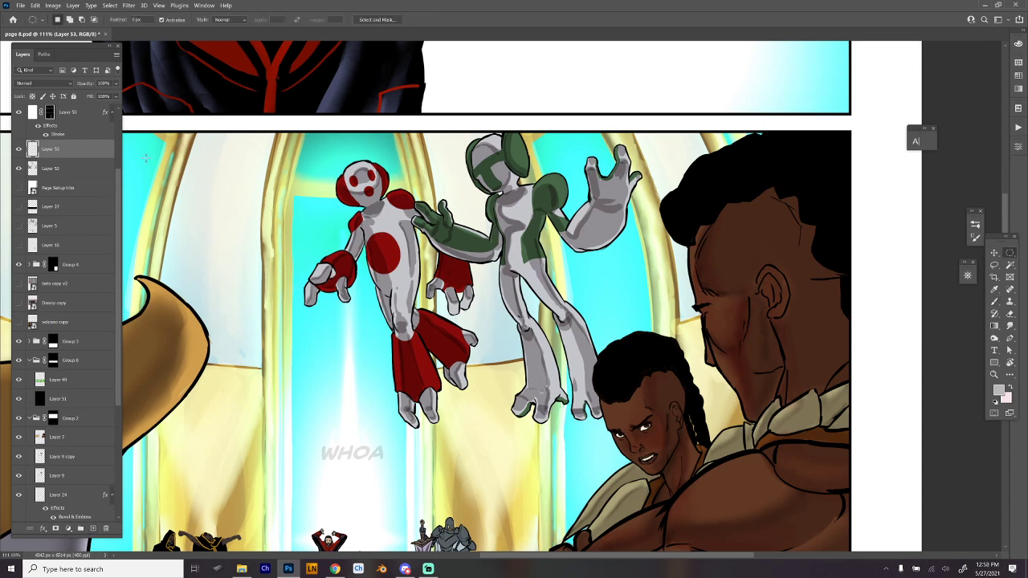
drag(219, 178, 272, 224)
key(alt+BackSpace)
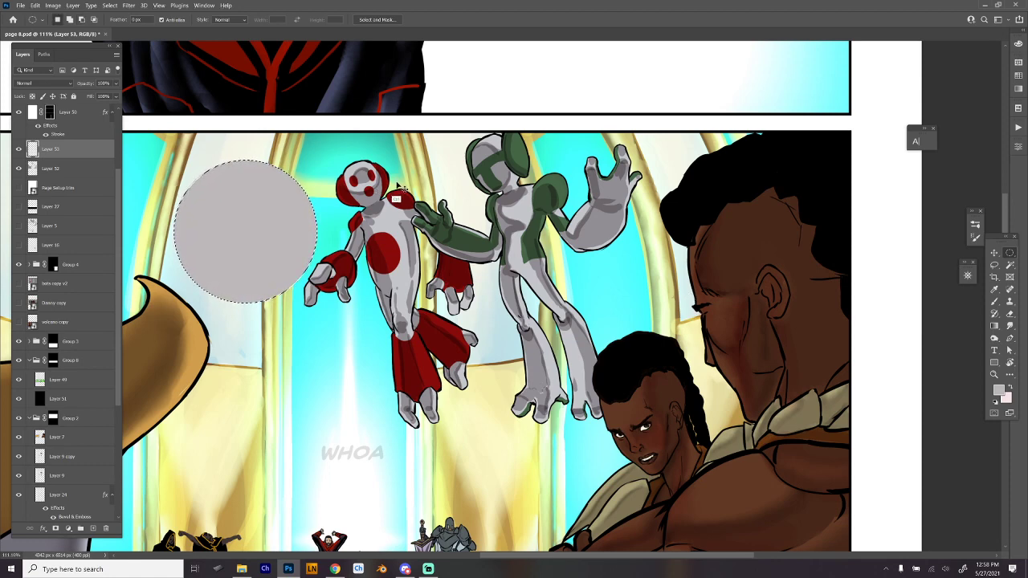
key(ctrl+d)
- Sketch an arrow pointing at the grey circle from its upper right to mark the light direction, undoing a stray stroke
key(b)
mouse_move(320, 155)
mouse_down()
mouse_move(312, 173)
mouse_move(332, 168)
mouse_up()
key(ctrl+z)
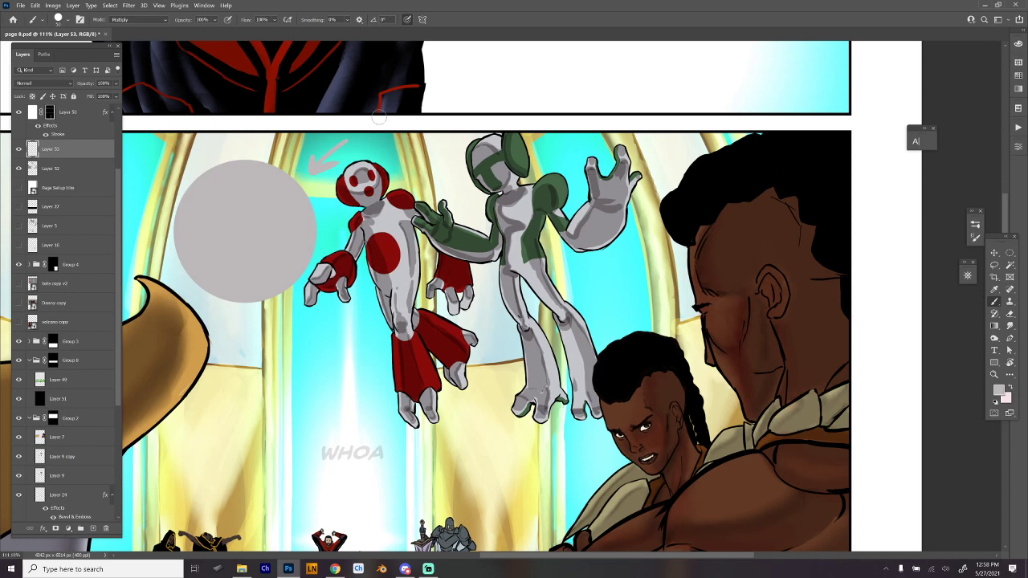
- Set the brush blending mode to Normal and choose a very pale pink as the paint color
drag(379, 117, 372, 107)
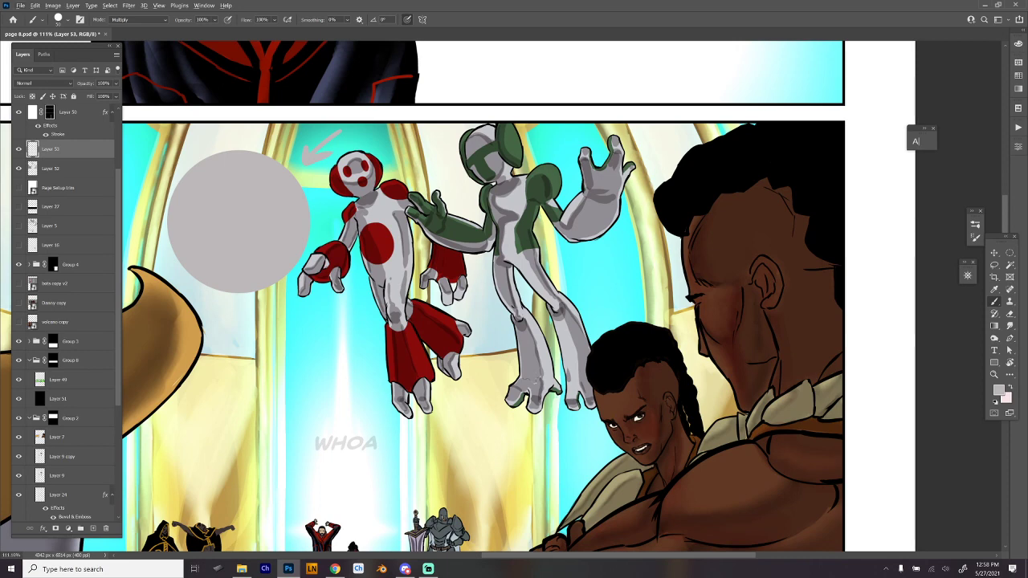
click(133, 19)
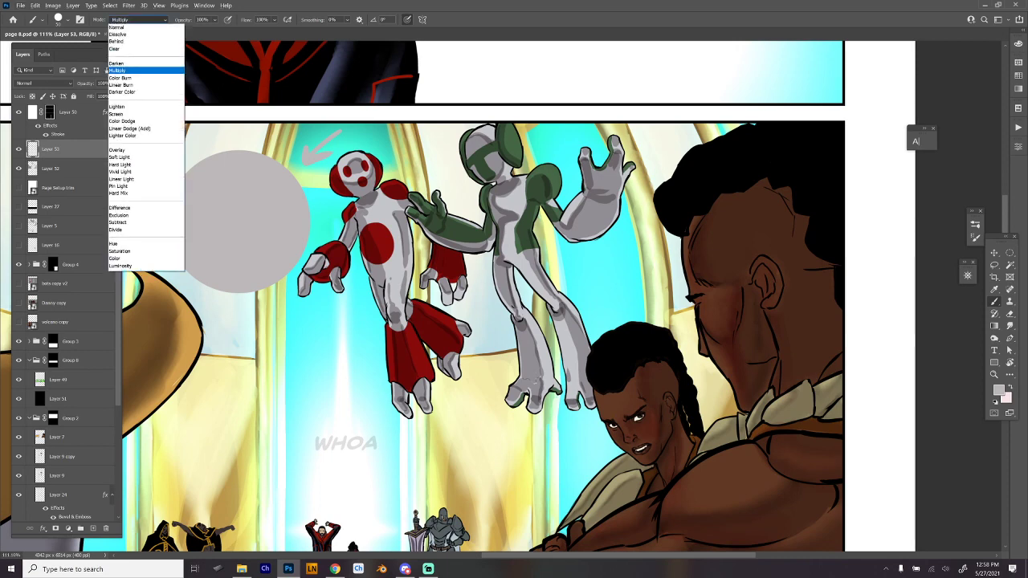
click(128, 28)
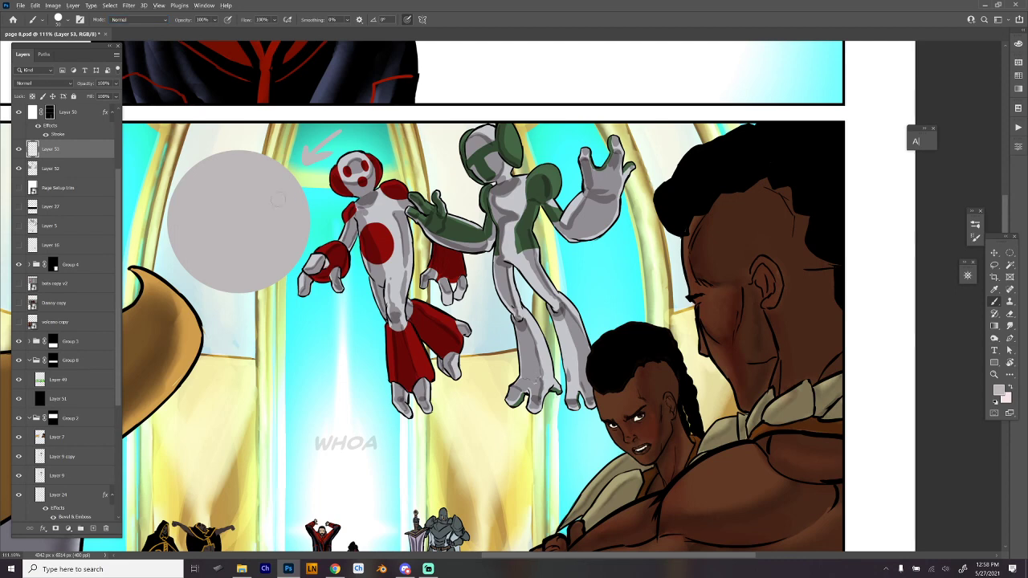
key(F6)
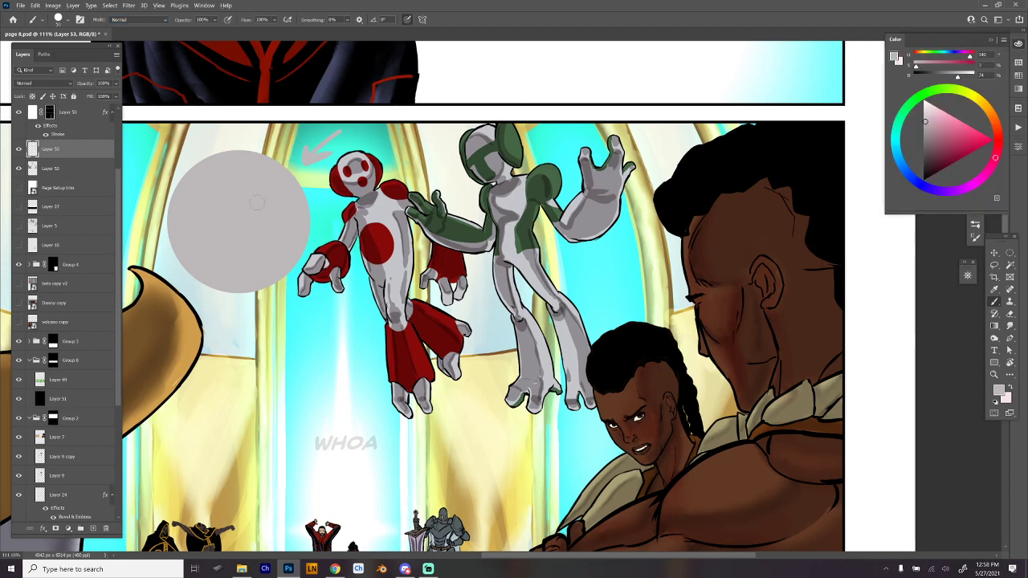
drag(945, 114, 930, 108)
- Enlarge the brush to about 149 px, paint a pale pink highlight on the circle's upper right, and repaint the light-direction arrow
right_click(320, 187)
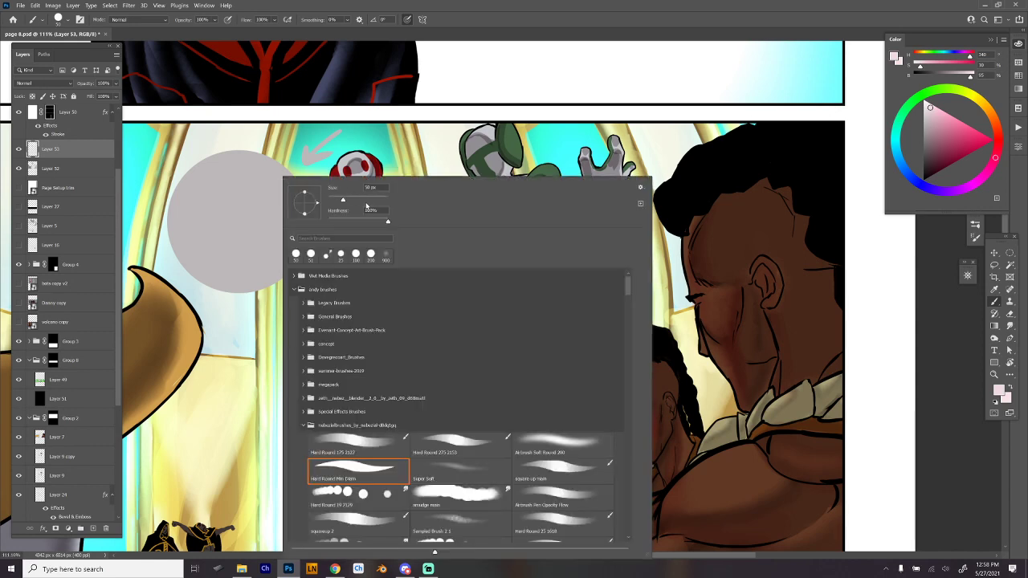
click(365, 200)
mouse_move(266, 185)
mouse_down()
mouse_move(294, 188)
mouse_move(267, 184)
mouse_move(280, 181)
mouse_move(278, 200)
mouse_move(260, 201)
mouse_move(254, 170)
mouse_move(260, 211)
mouse_move(277, 202)
mouse_move(267, 181)
mouse_move(245, 195)
mouse_move(263, 212)
mouse_move(254, 178)
mouse_move(272, 199)
mouse_up()
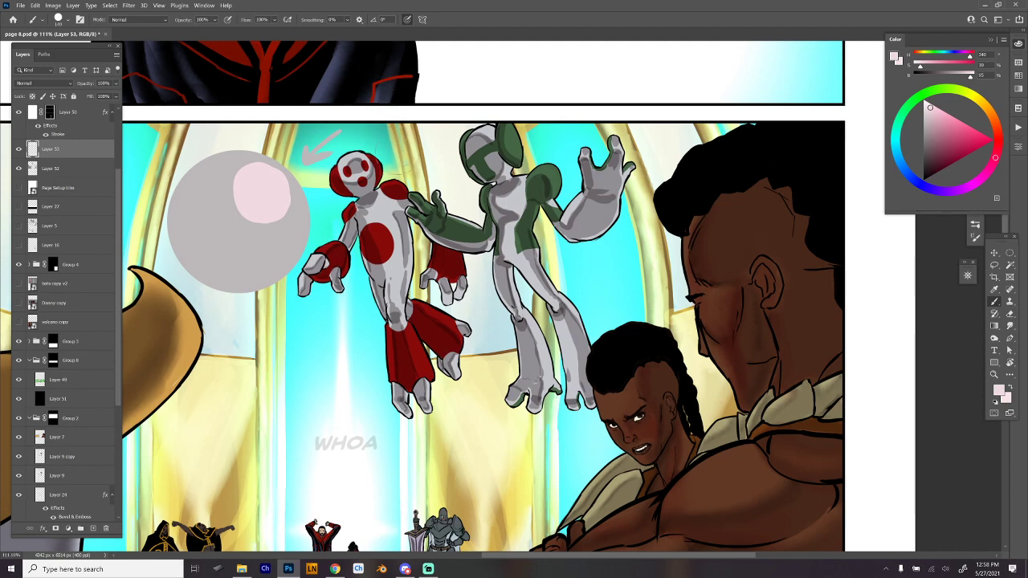
mouse_move(274, 185)
mouse_down()
mouse_move(286, 193)
mouse_move(281, 211)
mouse_up()
mouse_move(378, 93)
mouse_down()
mouse_move(306, 159)
mouse_move(326, 153)
mouse_up()
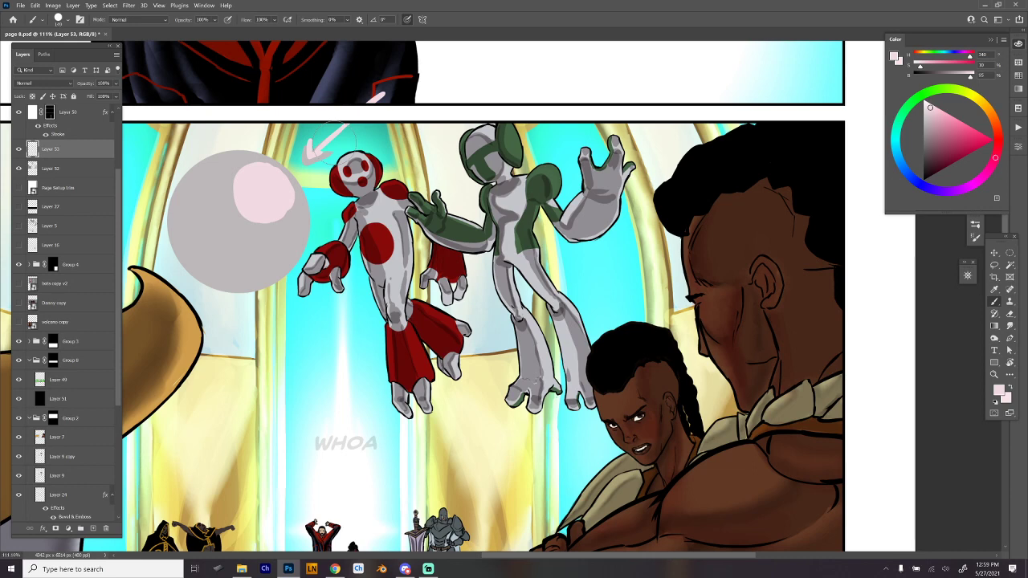
- Undo the pale pink highlights on the grey circle and the light-direction arrows beside it
mouse_move(307, 157)
mouse_down()
mouse_move(279, 169)
mouse_move(264, 160)
mouse_move(277, 173)
mouse_move(243, 164)
mouse_move(274, 177)
mouse_move(270, 166)
mouse_move(240, 165)
mouse_move(220, 186)
mouse_move(223, 217)
mouse_move(246, 240)
mouse_move(285, 234)
mouse_move(293, 202)
mouse_move(256, 173)
mouse_move(229, 222)
mouse_move(266, 185)
mouse_move(246, 220)
mouse_move(221, 203)
mouse_move(264, 220)
mouse_move(259, 233)
mouse_move(223, 185)
mouse_move(244, 239)
mouse_move(263, 182)
mouse_move(274, 238)
mouse_move(234, 175)
mouse_move(278, 220)
mouse_up()
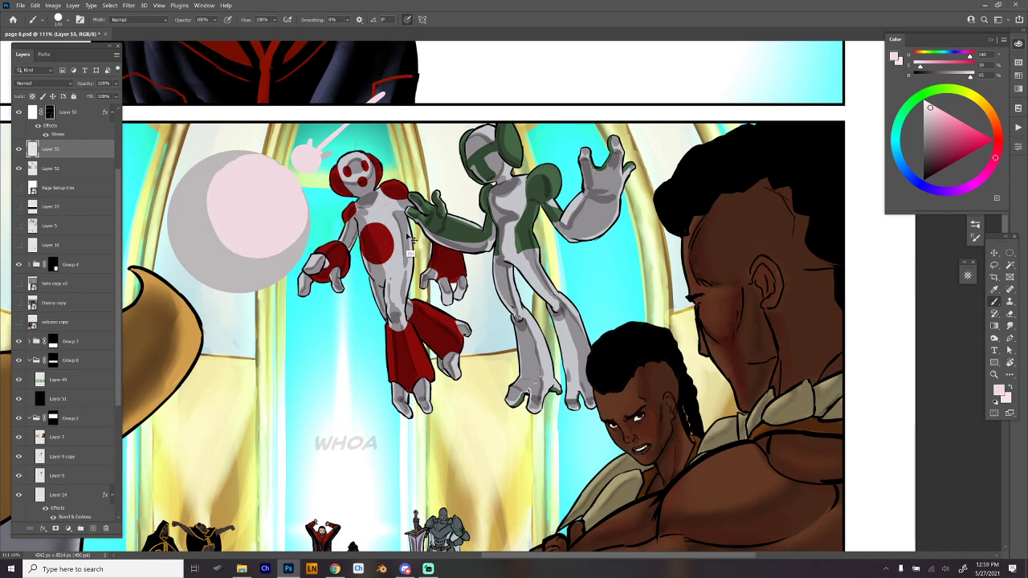
key(ctrl+z)
key(ctrl+z)
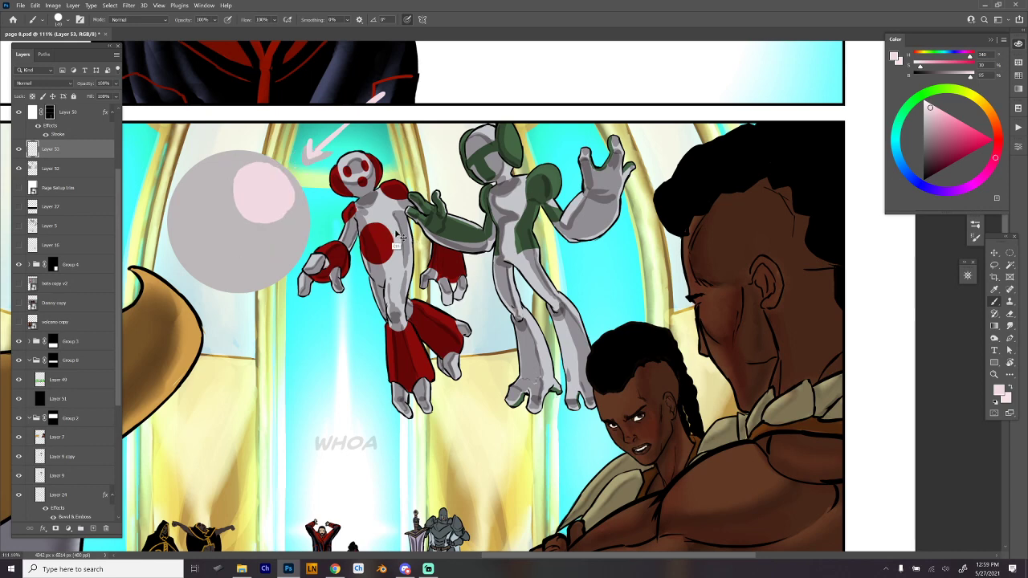
key(ctrl+z)
key(ctrl+z)
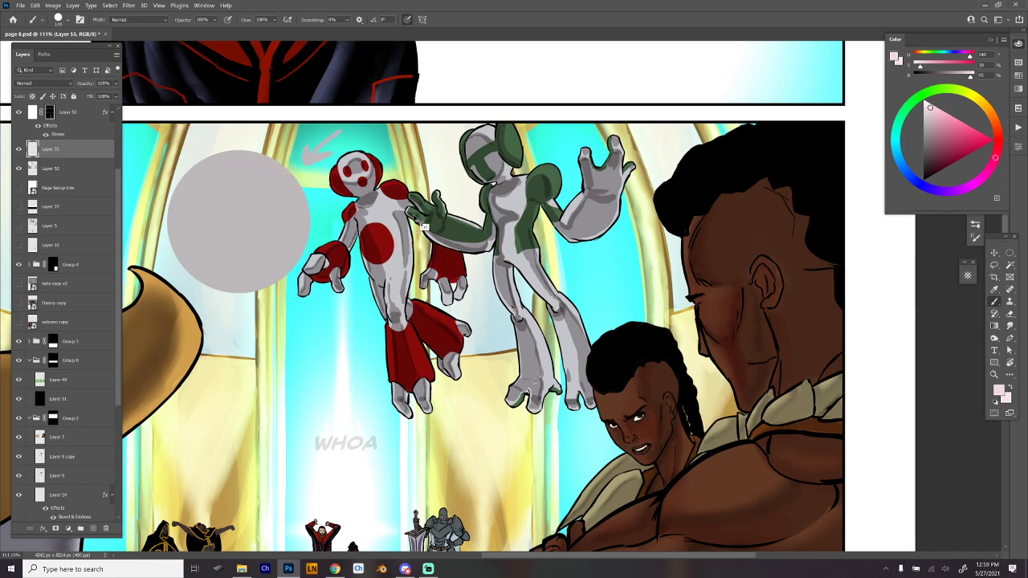
key(ctrl+z)
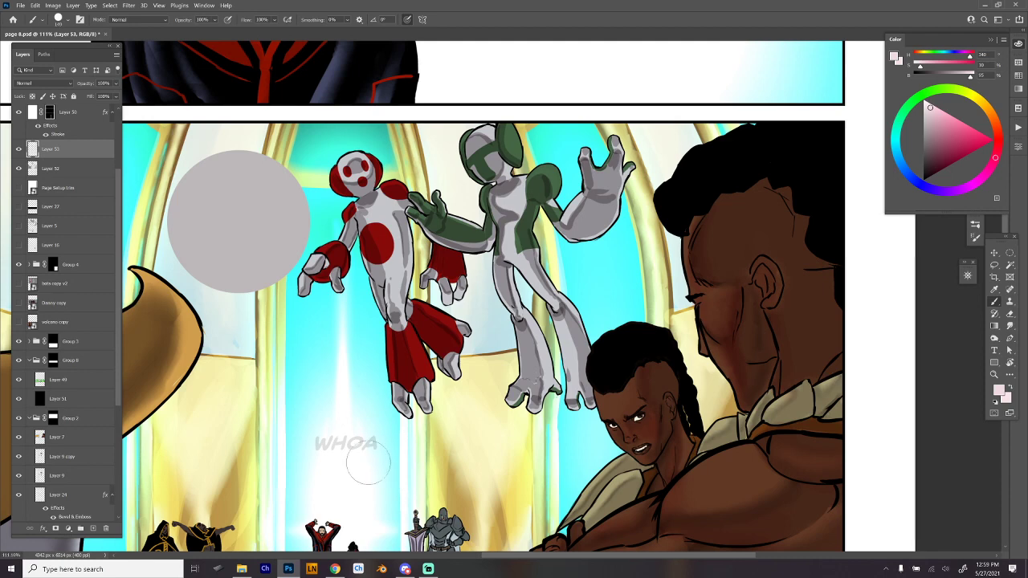
- Paint a pale pink light-direction arrow below the floating figures, pointing diagonally up and left beside the WHOA lettering
mouse_move(451, 492)
mouse_down()
mouse_move(409, 439)
mouse_move(392, 445)
mouse_up()
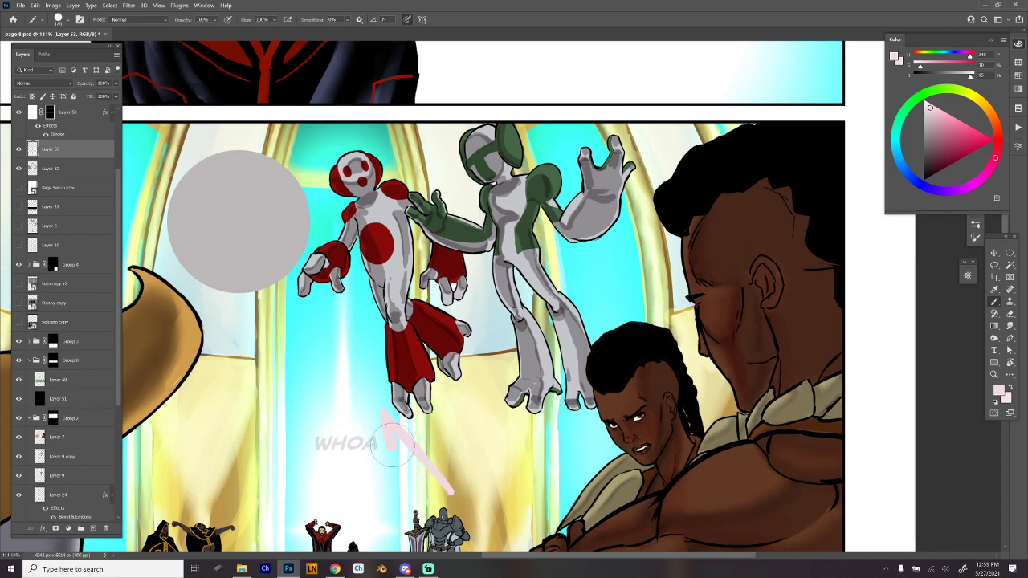
drag(378, 405, 417, 426)
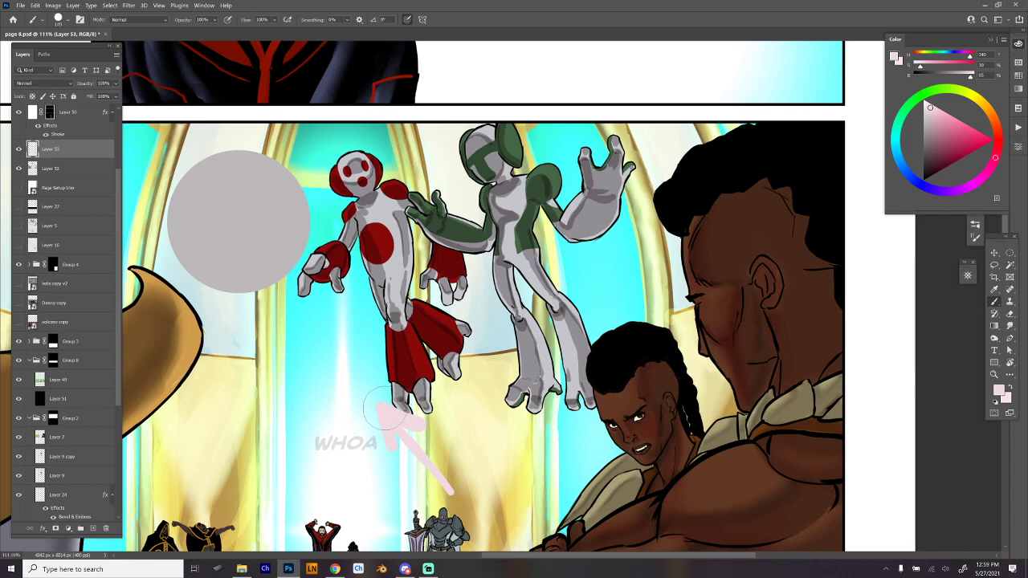
click(366, 414)
- Try a pale pink highlight on the grey circle's lower right, expand it toward the centre, and undo those strokes
click(273, 263)
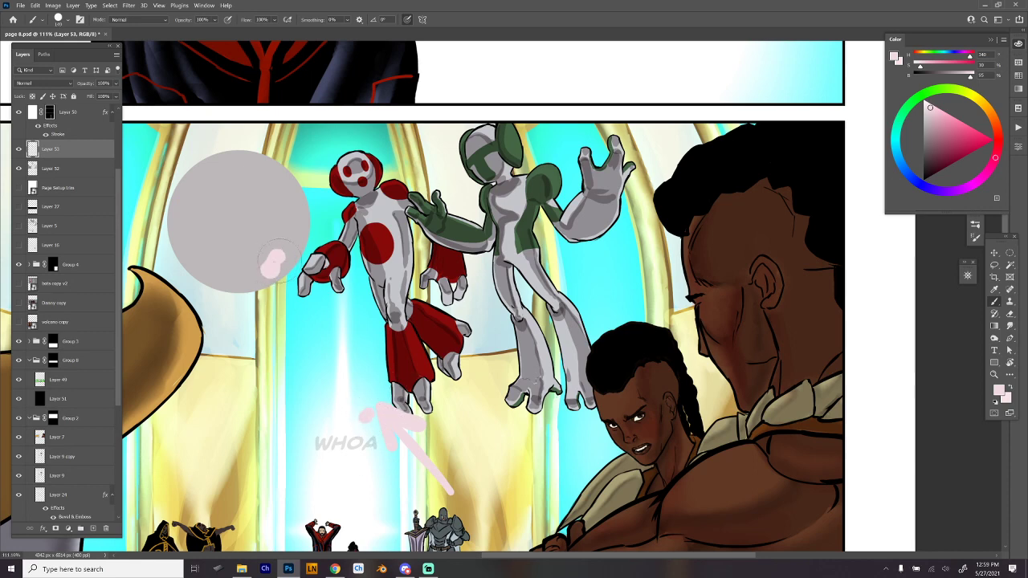
drag(278, 259, 269, 259)
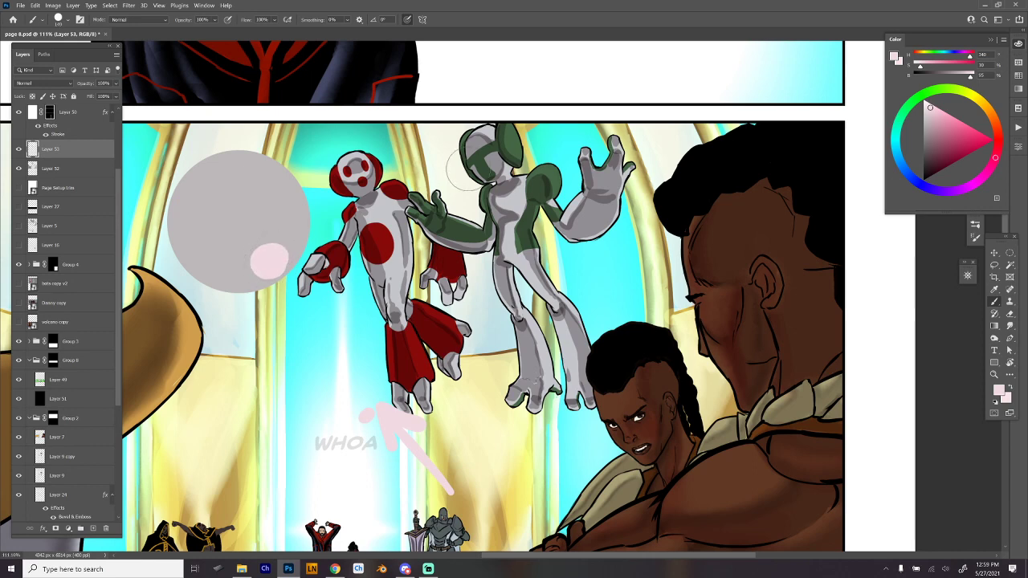
click(290, 301)
mouse_move(269, 266)
mouse_down()
mouse_move(239, 197)
mouse_move(285, 213)
mouse_move(281, 257)
mouse_move(236, 261)
mouse_move(277, 239)
mouse_up()
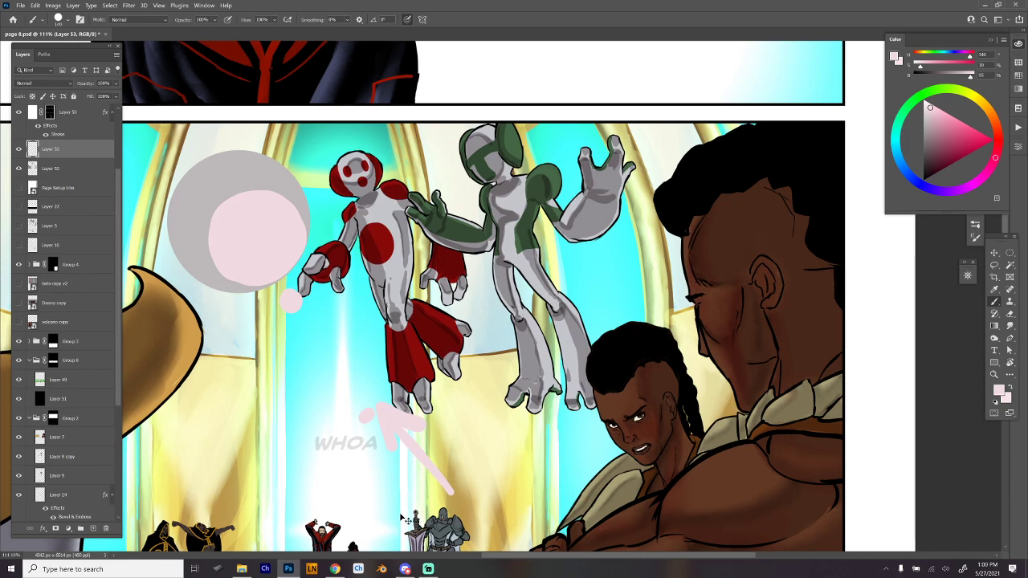
key(ctrl+z)
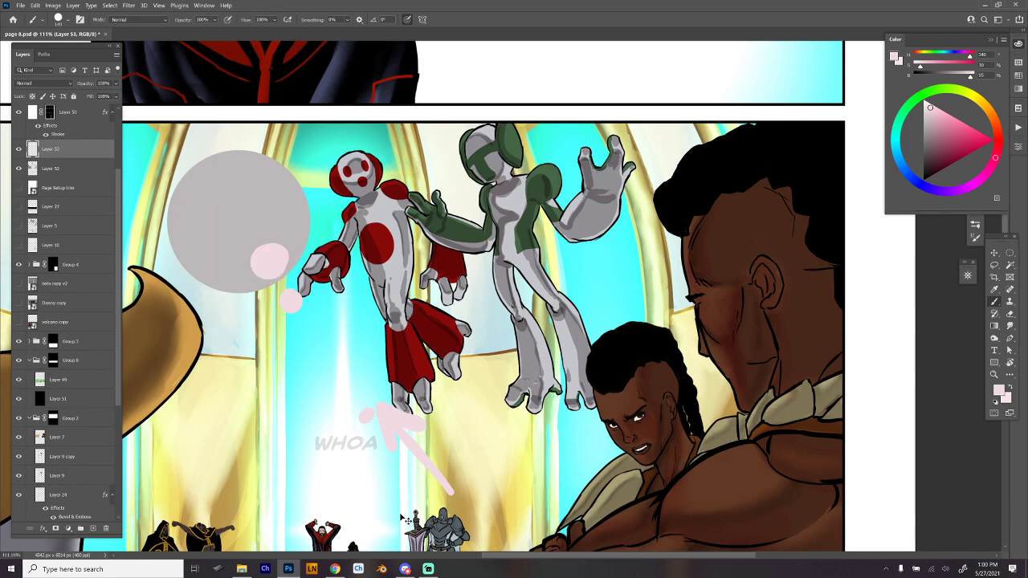
key(ctrl+z)
key(ctrl+z)
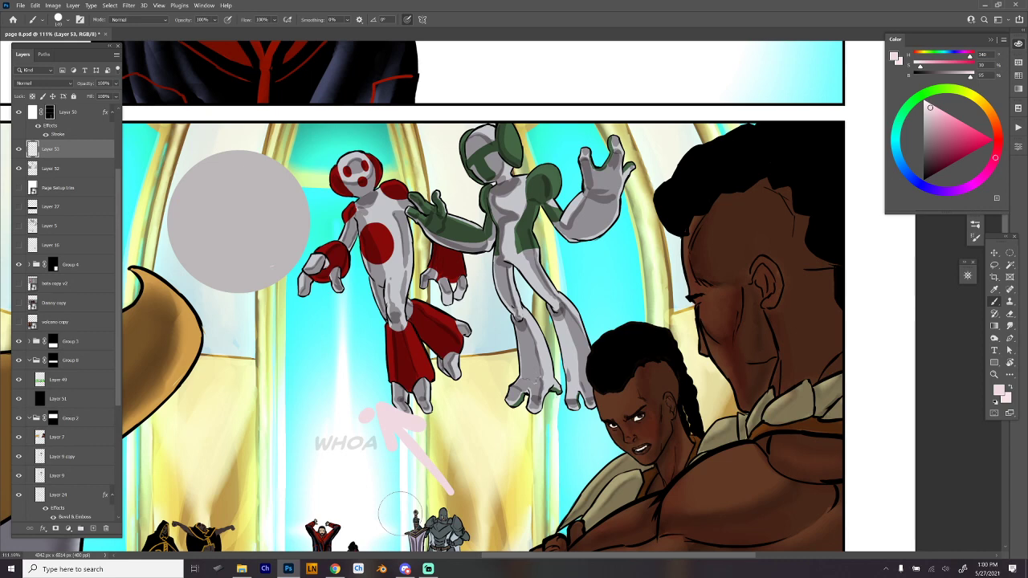
- Save the comic page, switch to Blender and start a new General scene
key(ctrl+s)
click(382, 569)
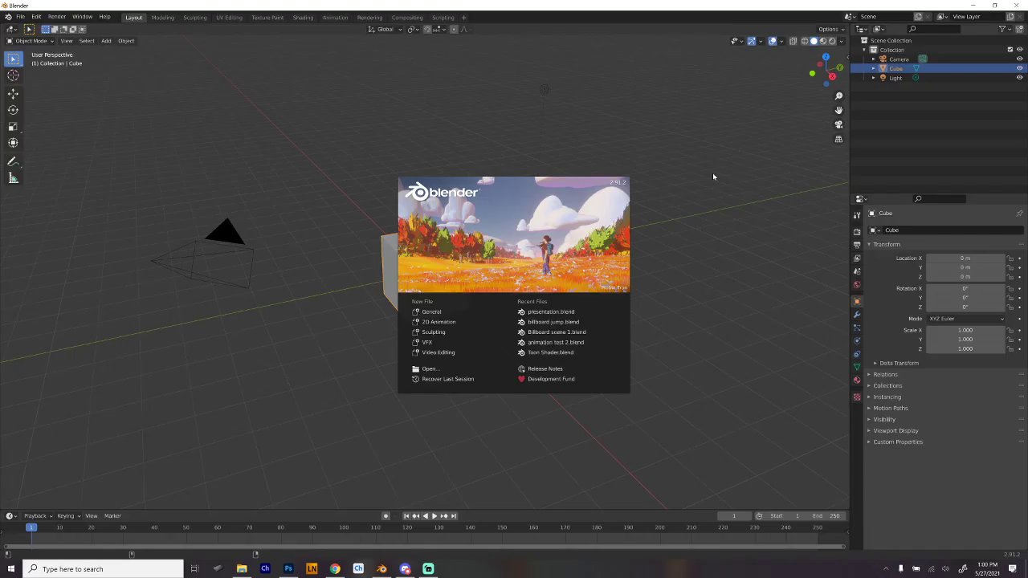
click(445, 315)
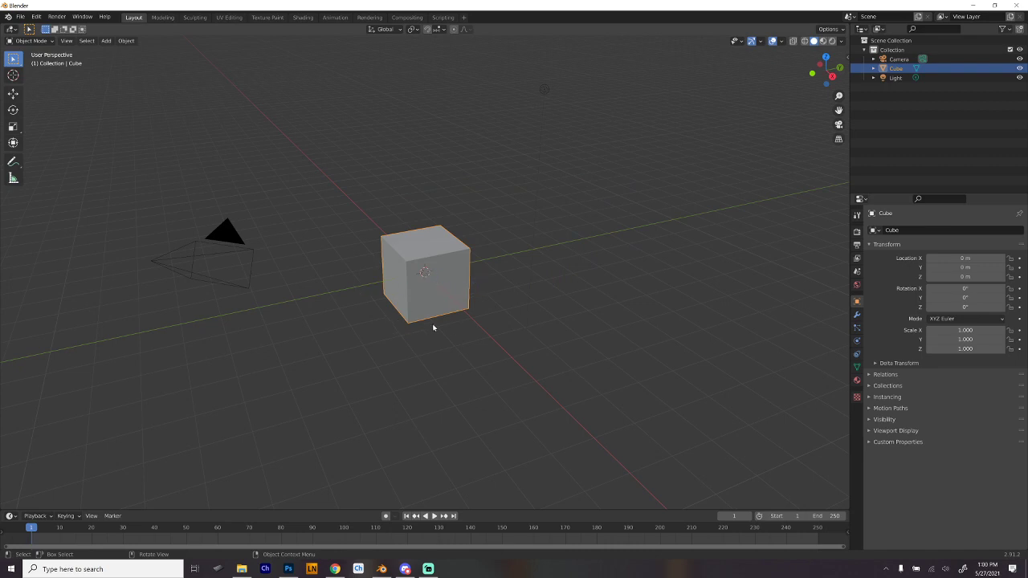
- Delete the default cube from the scene
drag(343, 330, 474, 330)
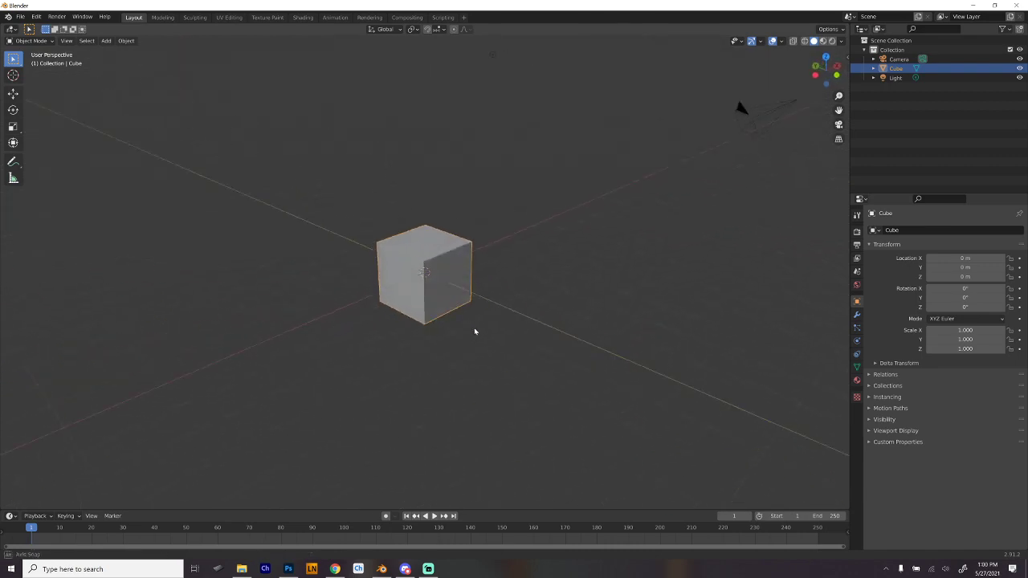
key(x)
click(413, 251)
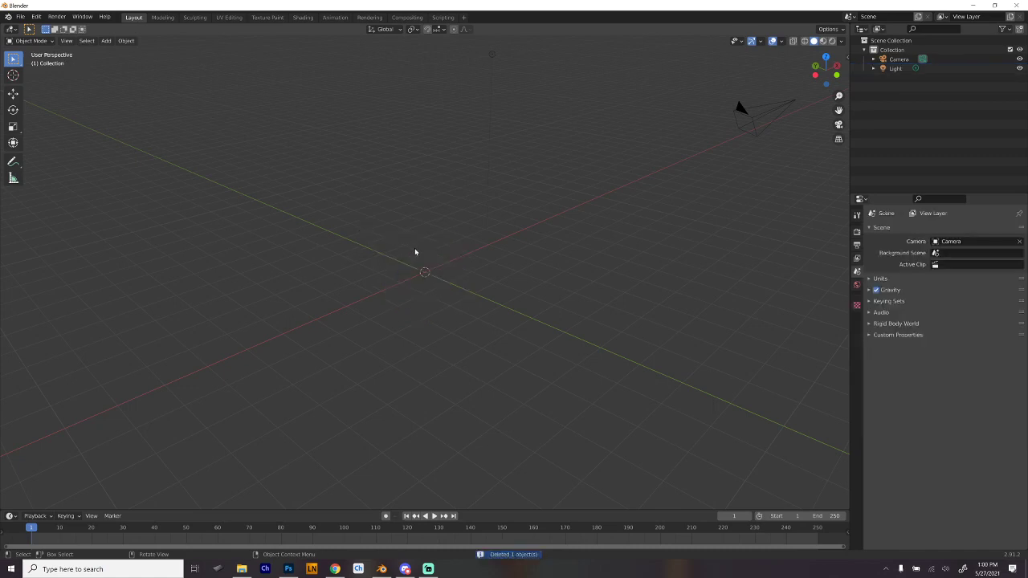
- Add a Monkey mesh at the scene origin and view its face from the front
key(shift+a)
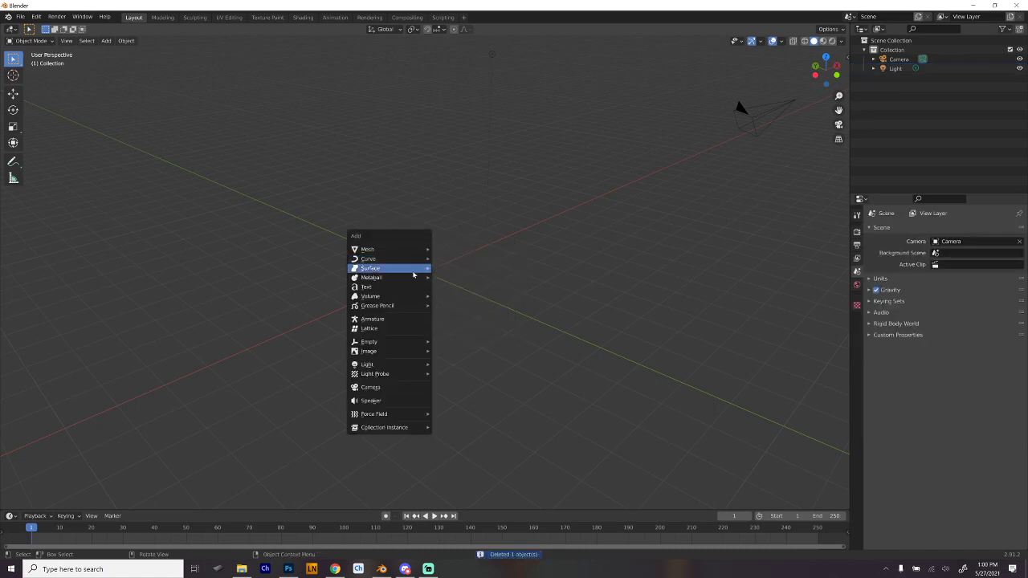
mouse_move(414, 306)
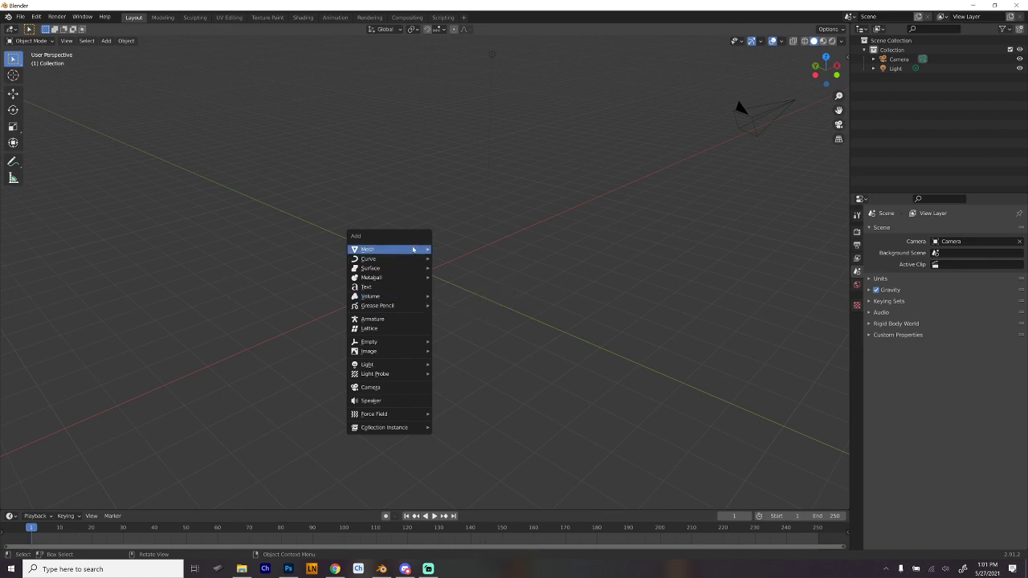
mouse_move(413, 250)
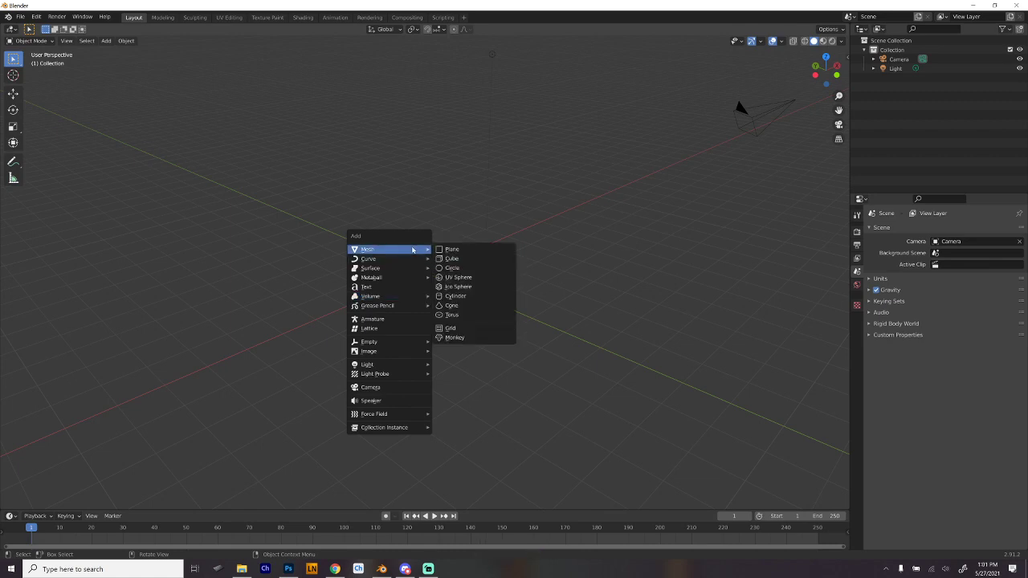
click(456, 337)
scroll(517, 312, up, 5)
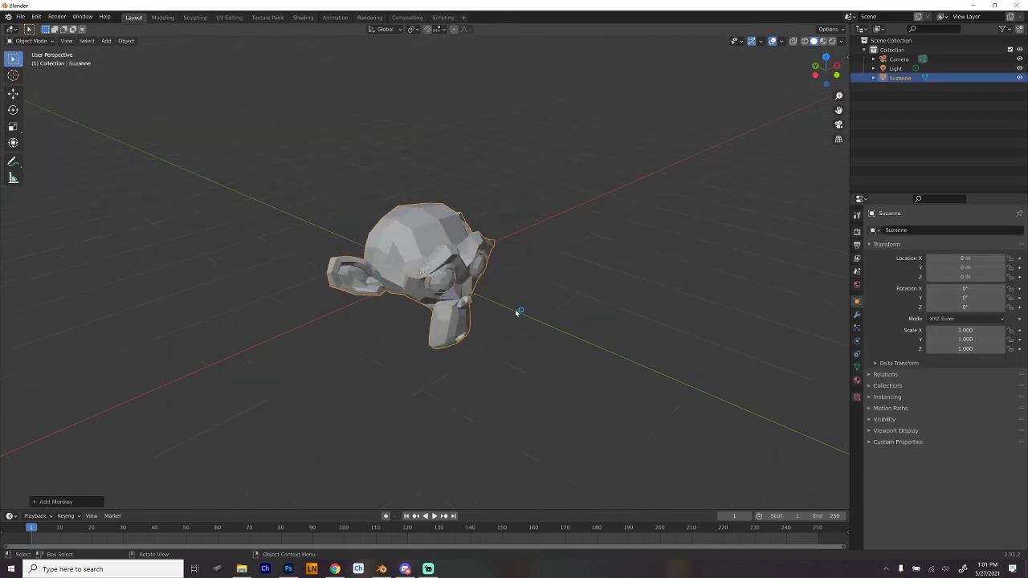
drag(533, 315, 484, 288)
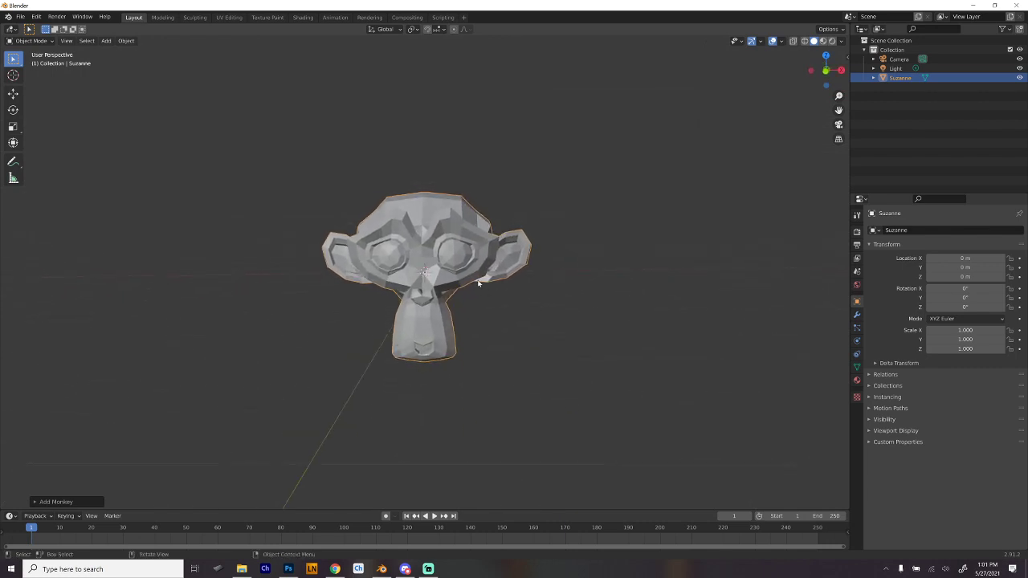
scroll(479, 283, up, 1)
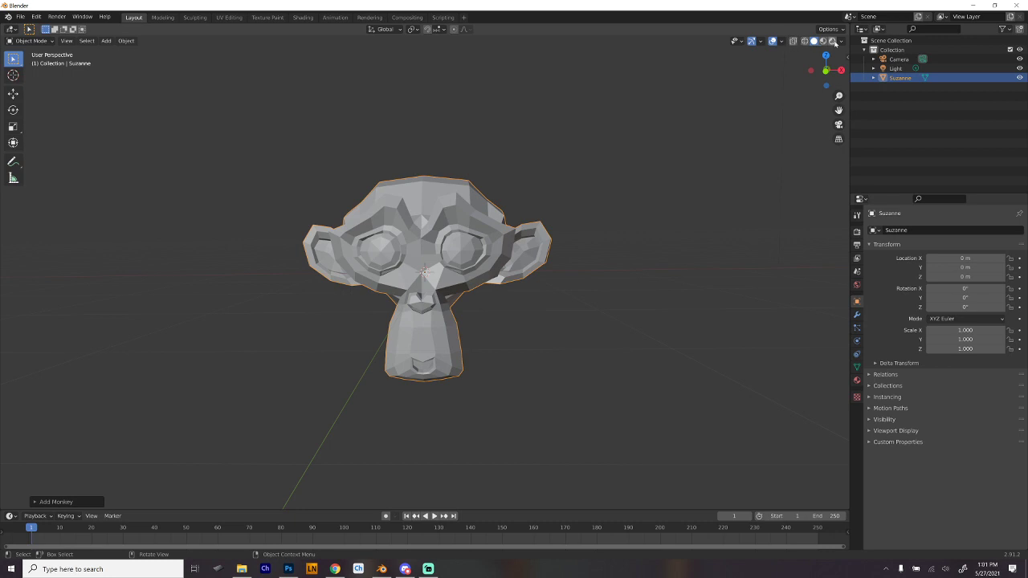
- Set the viewport to rendered shading to show how the scene light falls on the monkey head
click(832, 41)
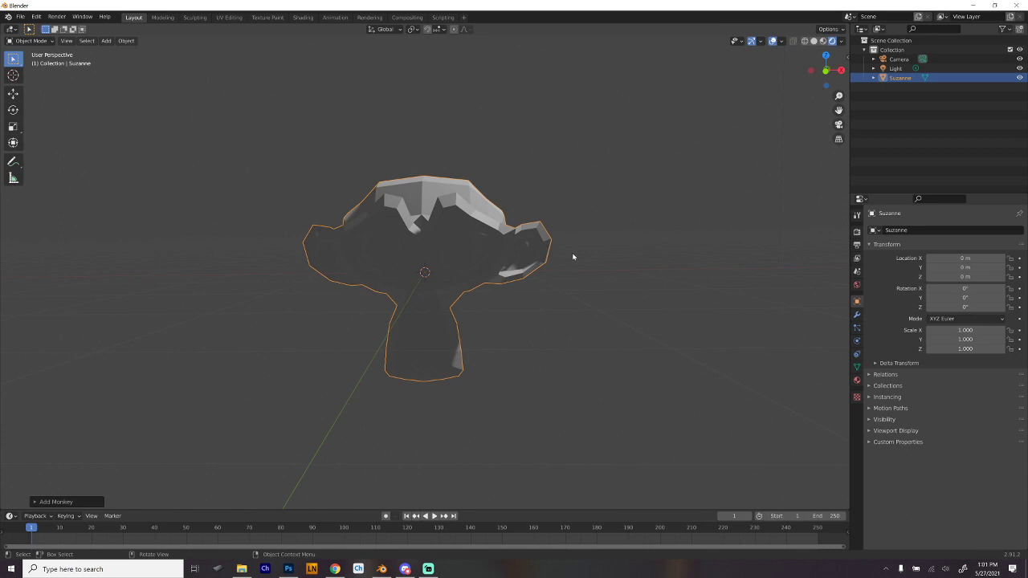
scroll(573, 257, down, 5)
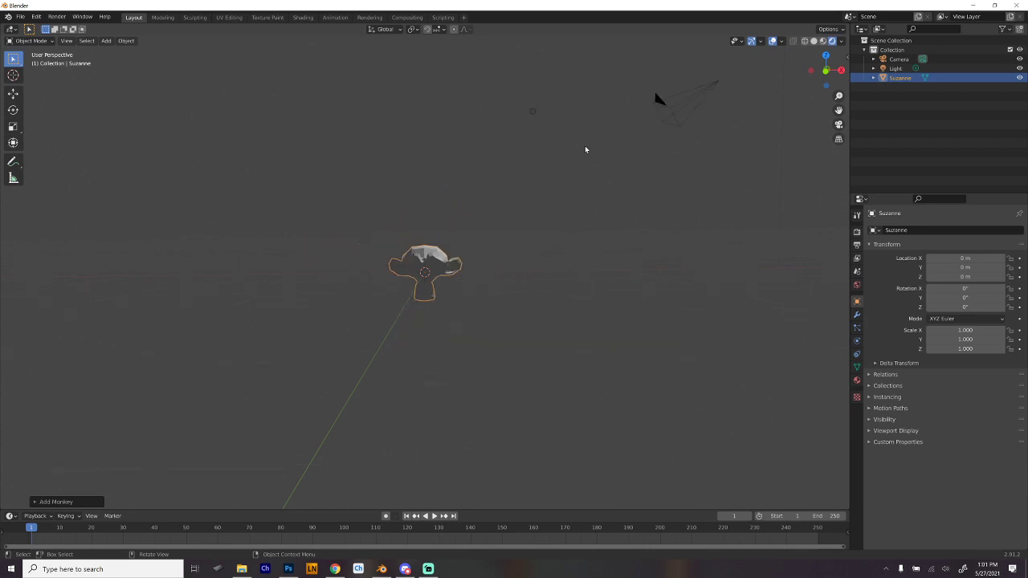
scroll(538, 120, up, 3)
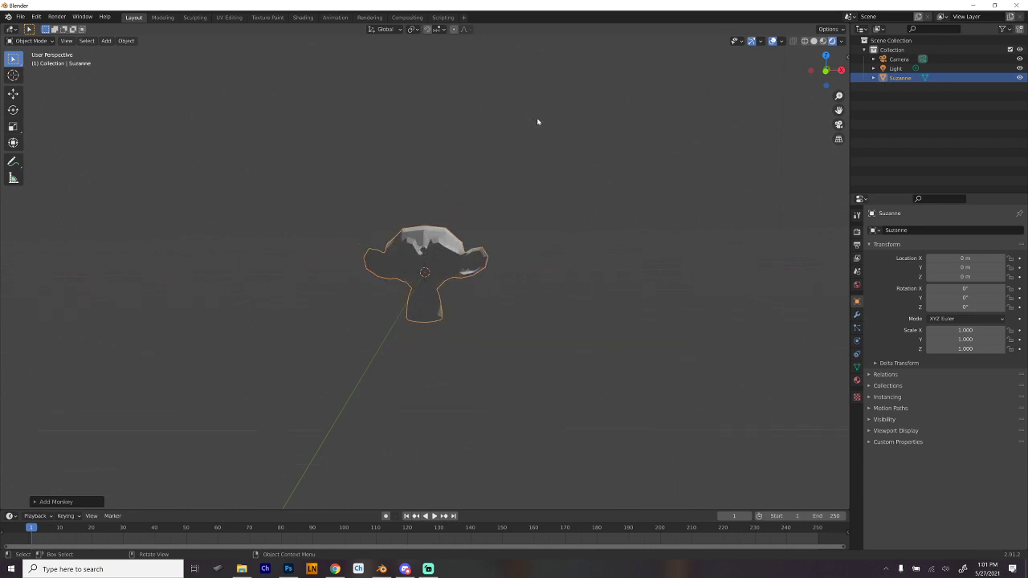
drag(567, 102, 591, 142)
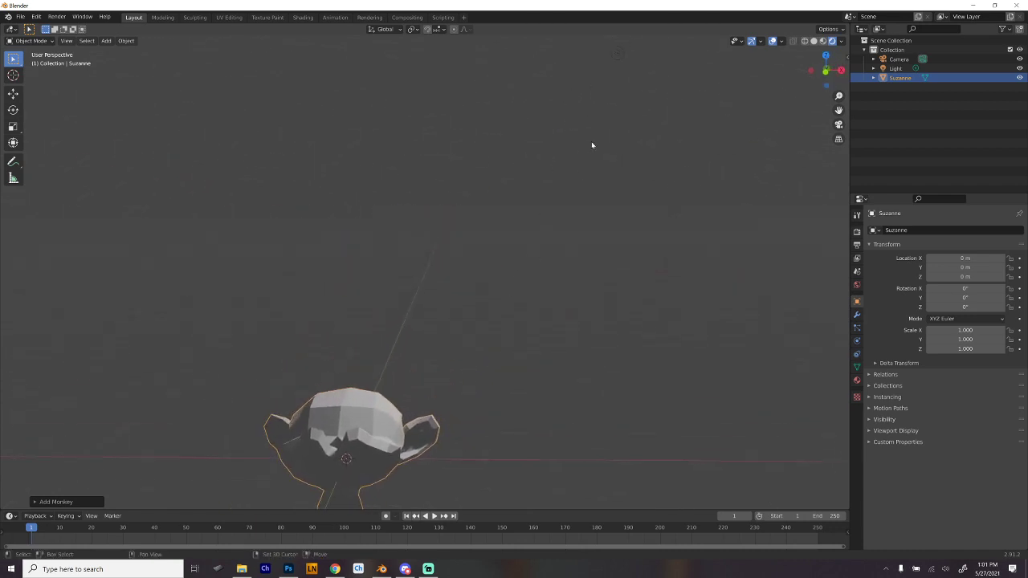
- Select the scene light and move it close beside the monkey's face, to about X 1.79, Y -1.47, Z 0.29 m
click(618, 57)
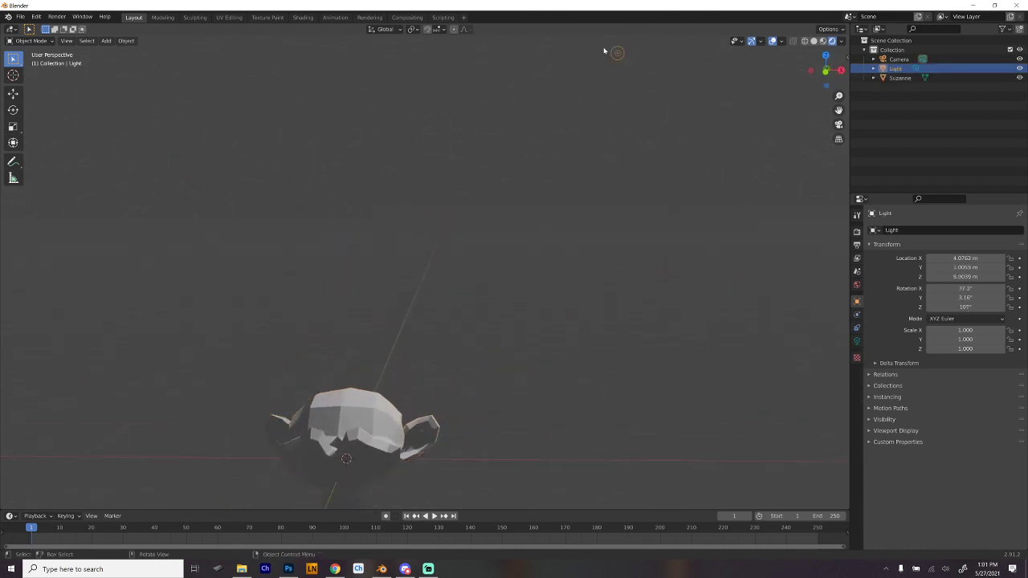
drag(525, 316, 461, 311)
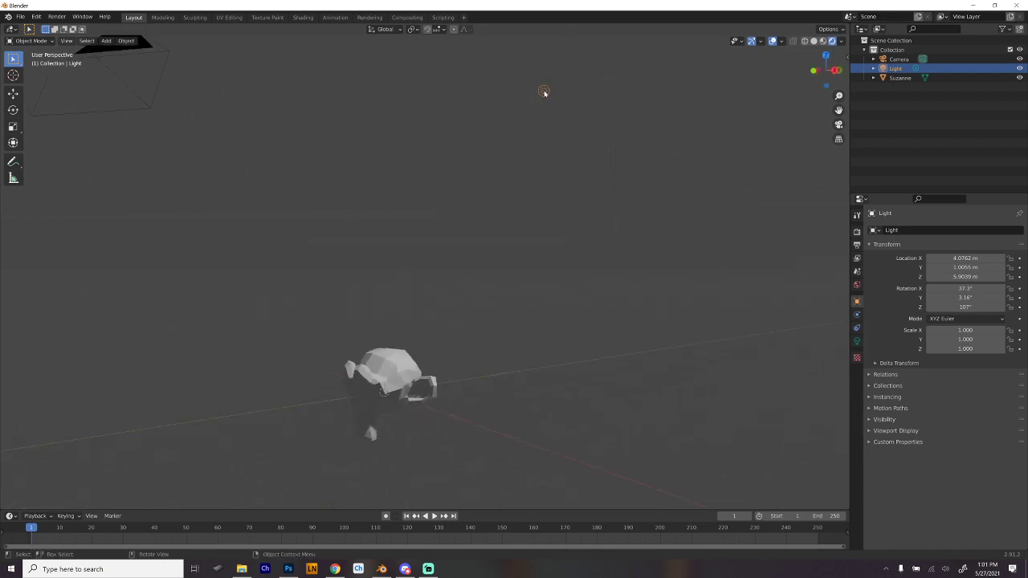
drag(546, 91, 337, 370)
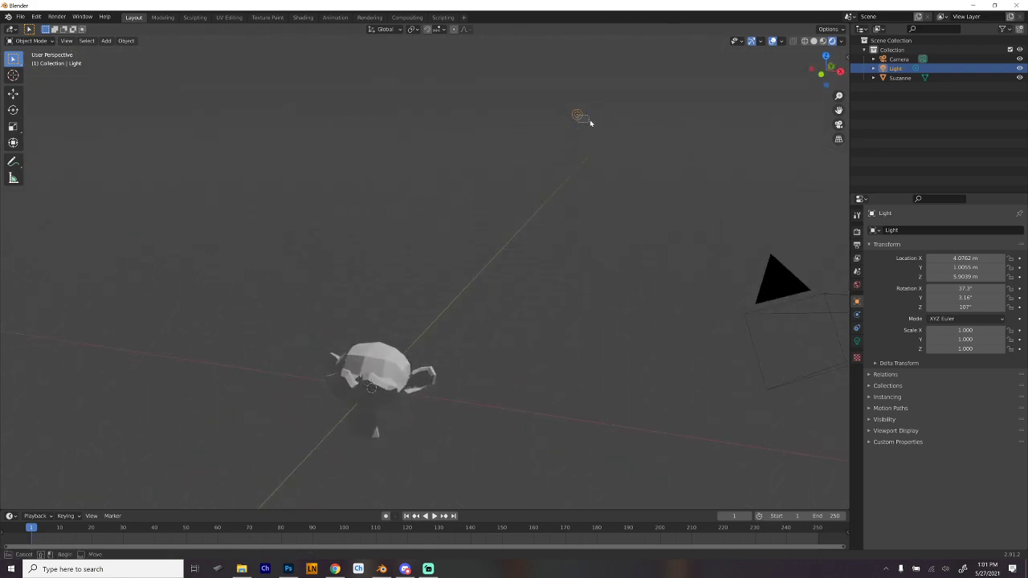
key(g)
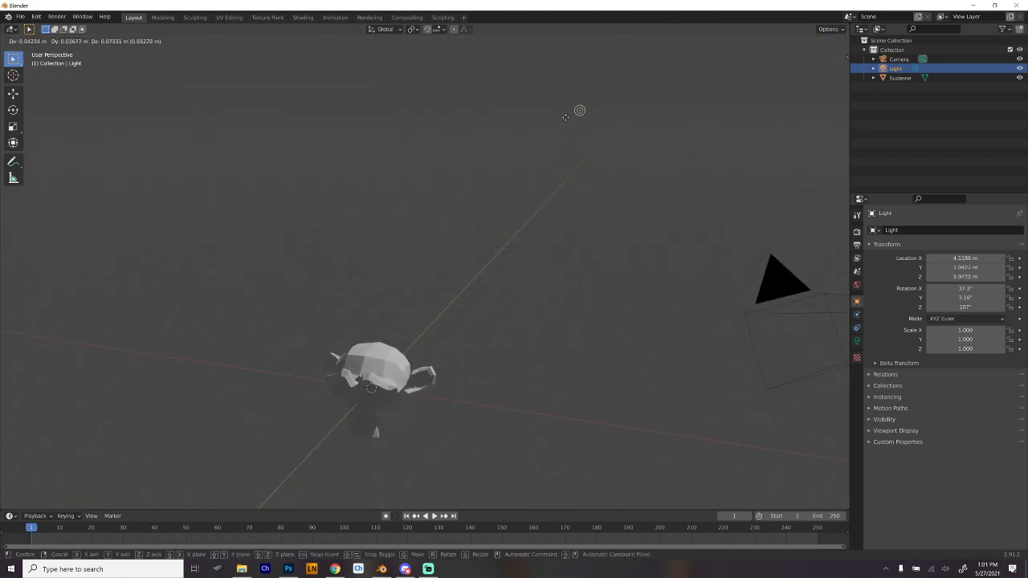
click(409, 427)
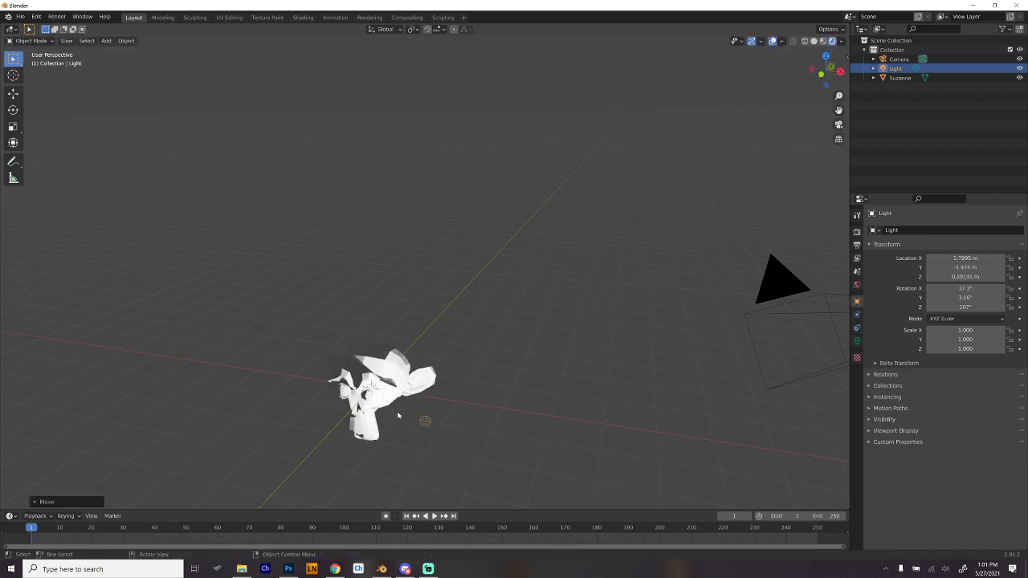
- Move the light above and in front of the monkey's face, centred at about X 0.02, Y -1.24, Z 1.88 m
drag(383, 419, 483, 196)
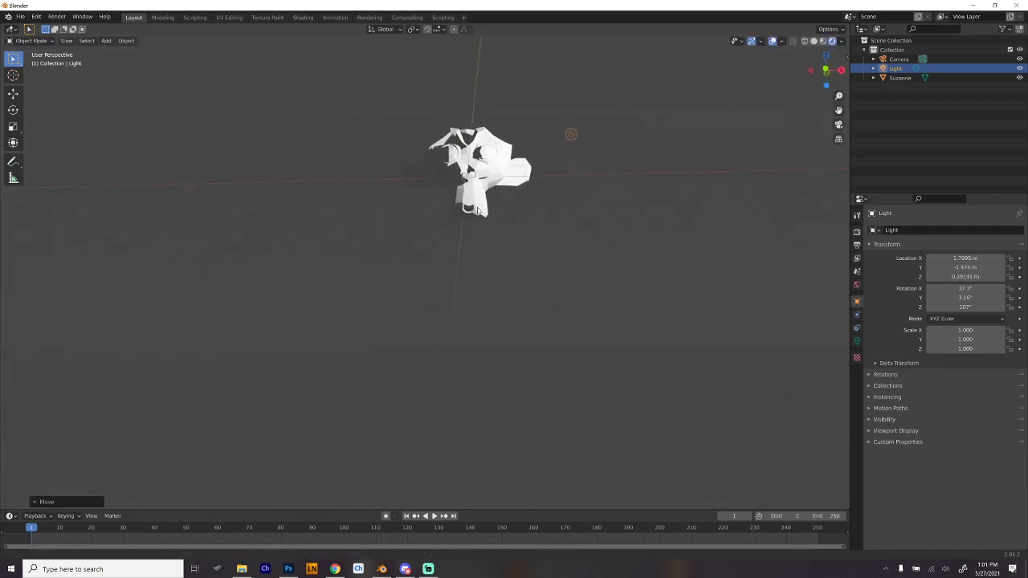
scroll(482, 211, up, 2)
drag(511, 123, 525, 146)
drag(674, 143, 692, 149)
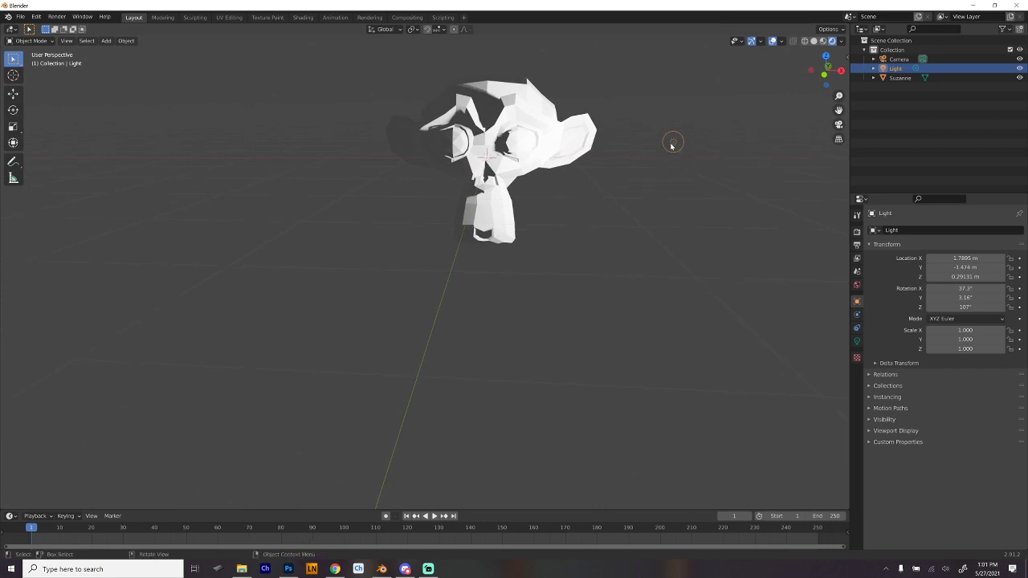
key(shift+g)
key(g)
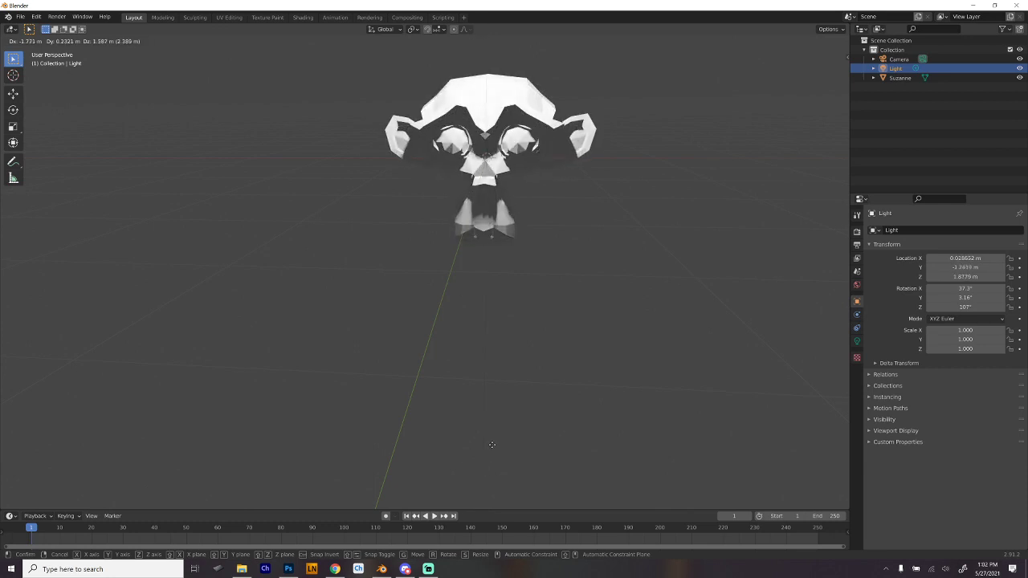
click(496, 452)
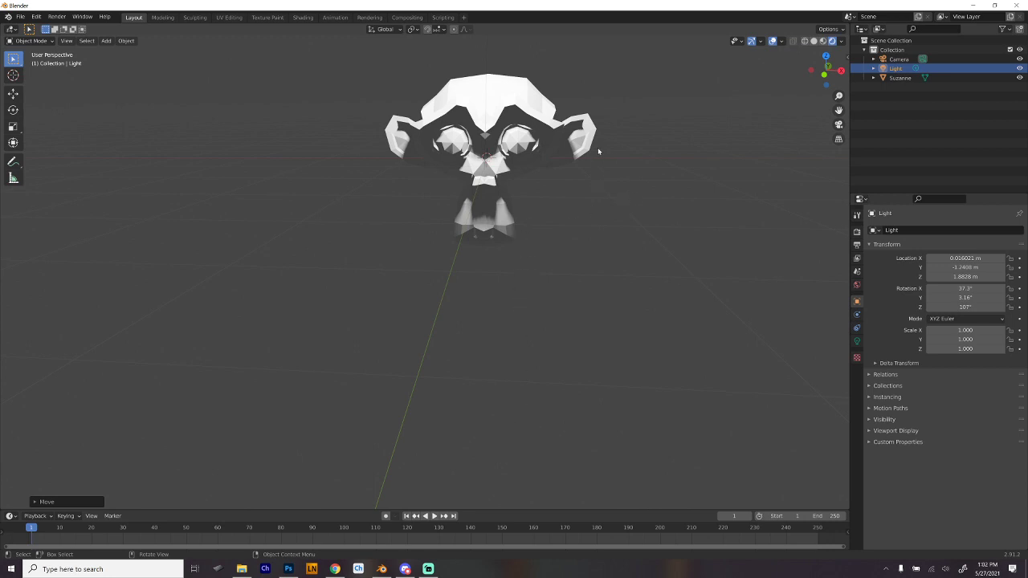
- Move the light above and behind the monkey head, to about X 0, Y 1.46, Z 1.73 m, and view the face from the front
drag(602, 177, 578, 133)
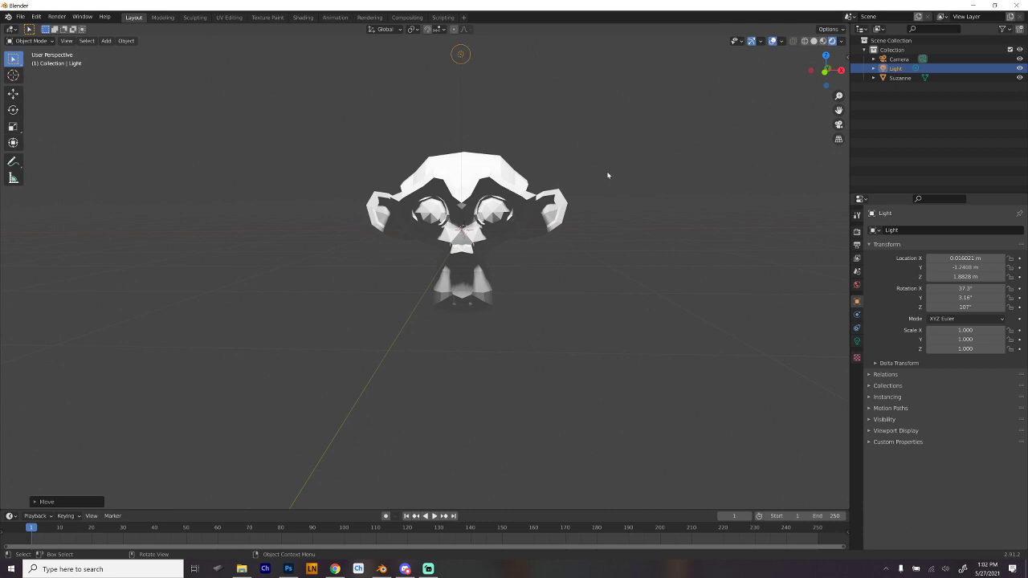
drag(599, 171, 447, 155)
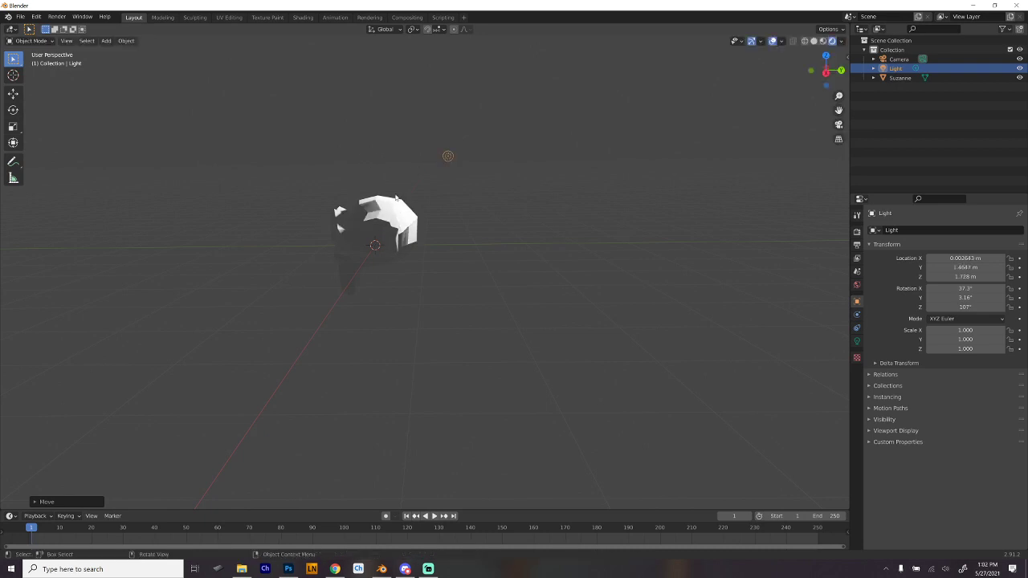
drag(395, 198, 462, 200)
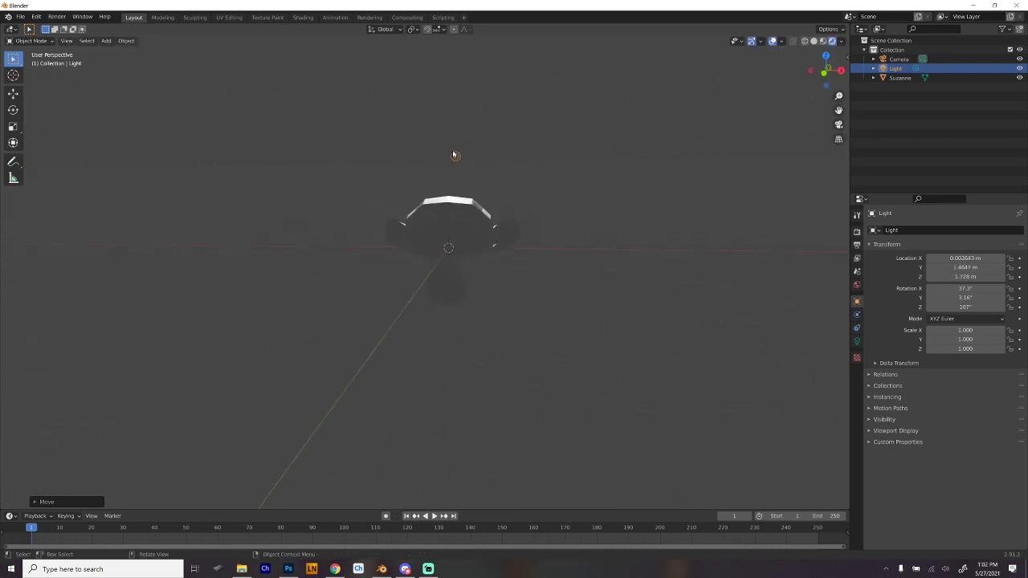
- Move the light behind and to one side of the monkey head, to about X -2.59, Y 1.06, Z 1.68 m
drag(456, 157, 332, 162)
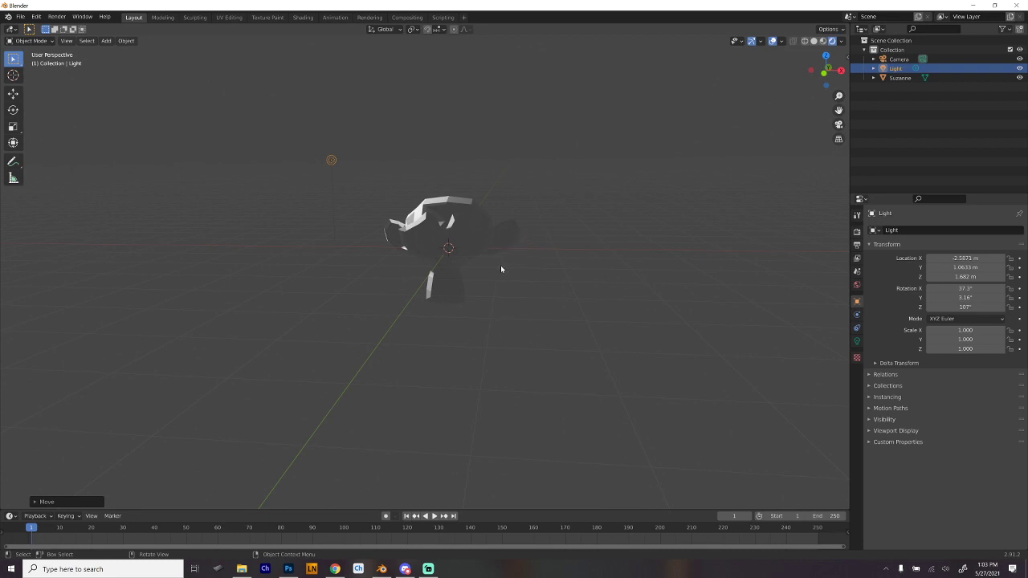
drag(504, 242, 354, 288)
drag(473, 282, 538, 268)
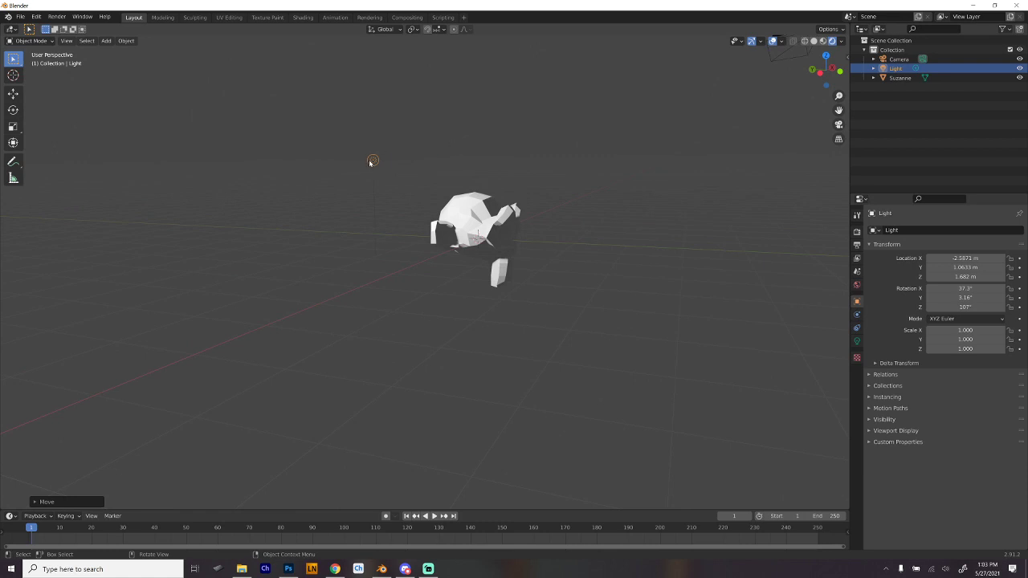
- Move the light forward on the same side so it sits in front of the face, at about X -1.28, Z 1.70 m
key(g)
click(560, 171)
drag(592, 172, 482, 195)
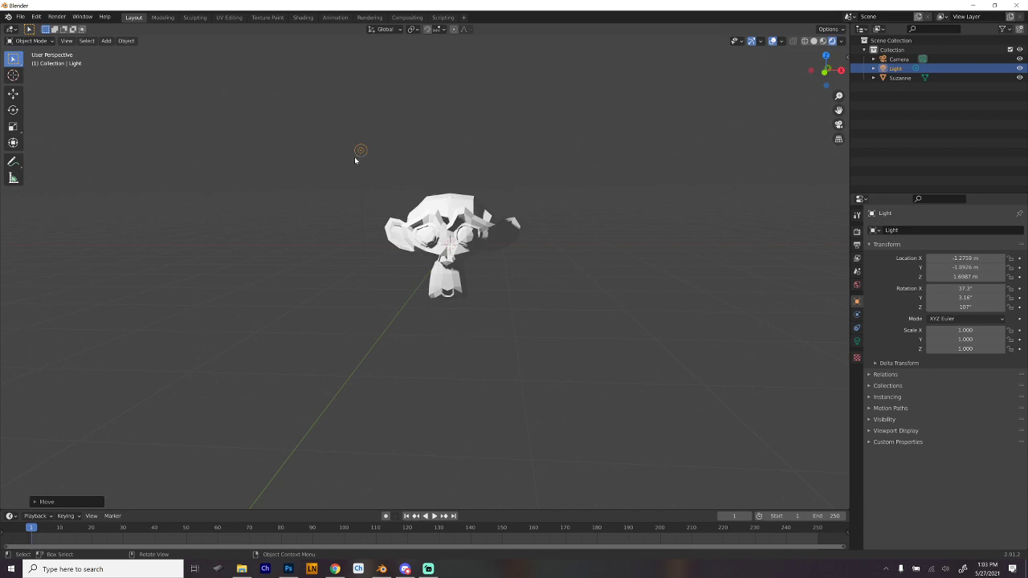
- Move the light across to the opposite side of the monkey's face, to about X 2.04, Z 1.95 m
key(g)
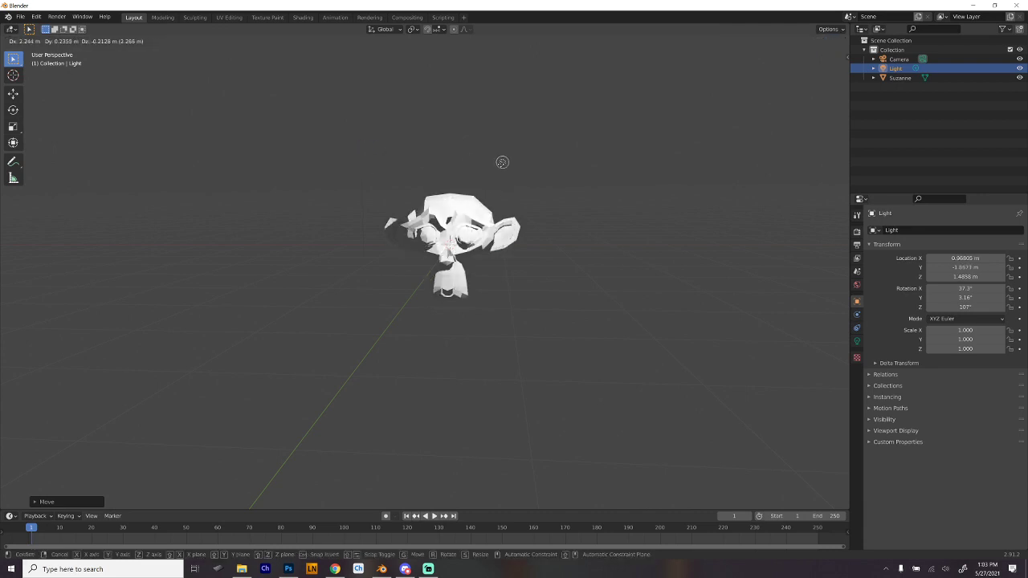
click(570, 131)
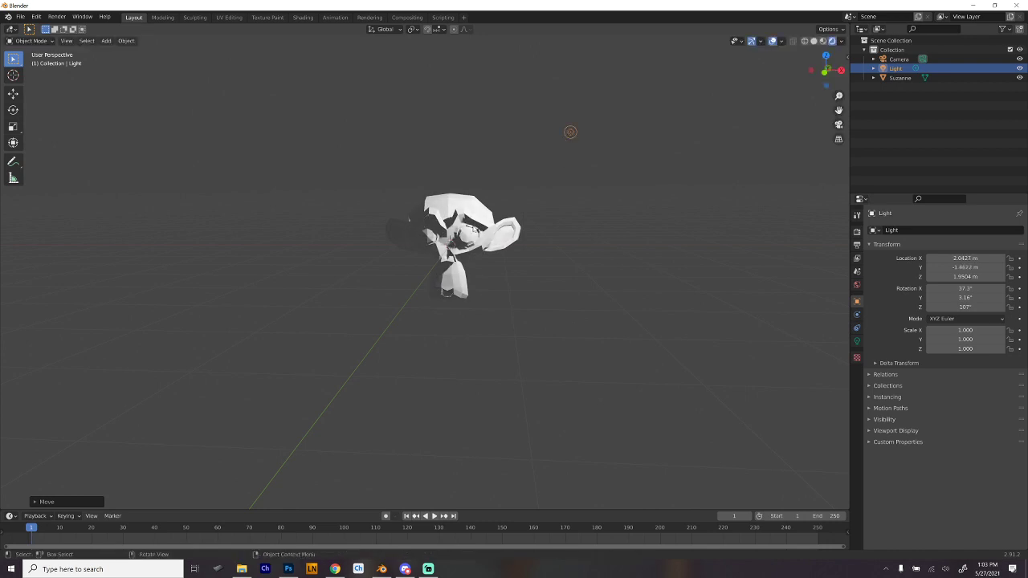
scroll(474, 228, up, 3)
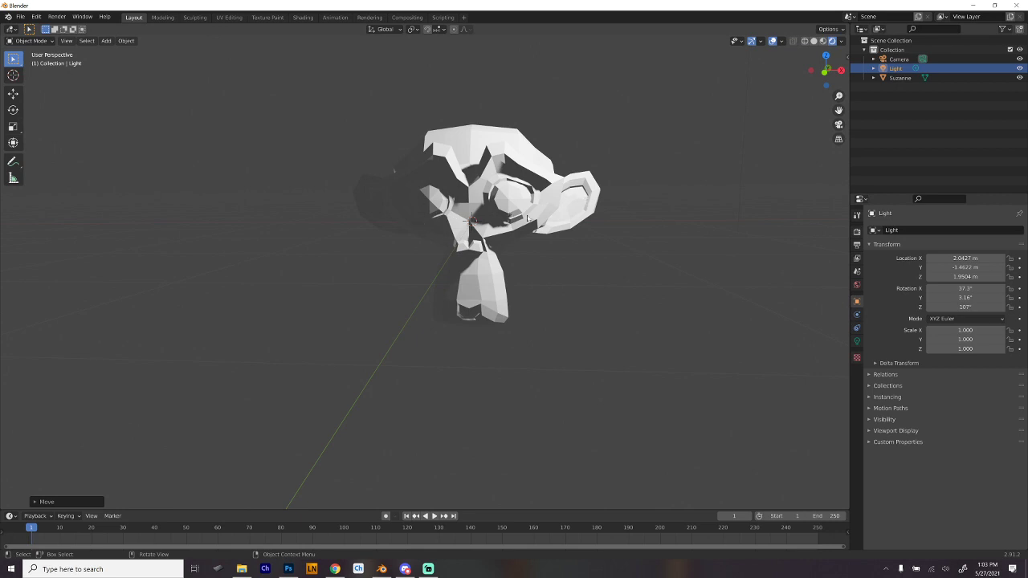
drag(580, 202, 465, 231)
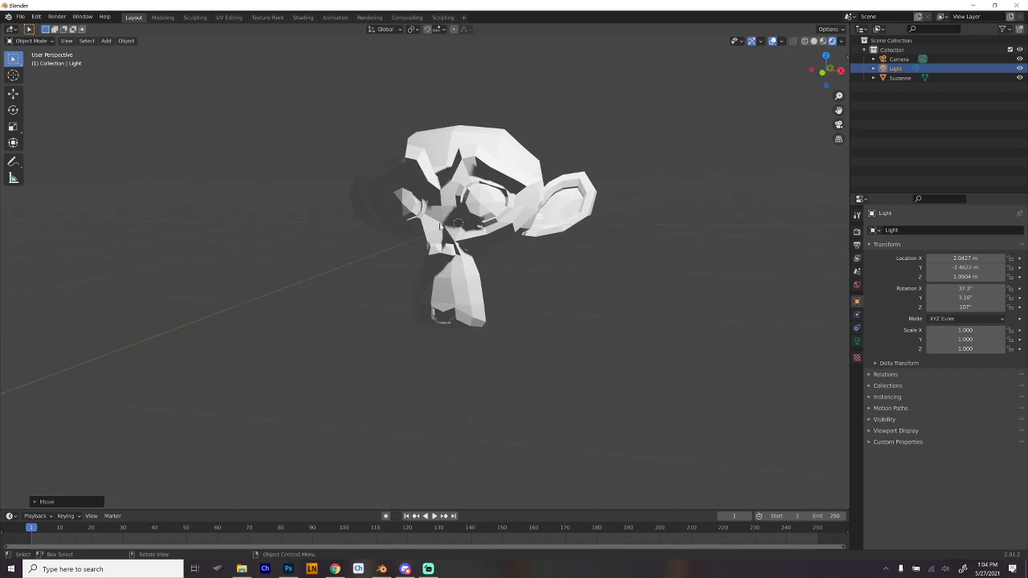
- Edit the monkey head's mesh and delete a vertex on the nose, opening the surface between the eyes
click(441, 229)
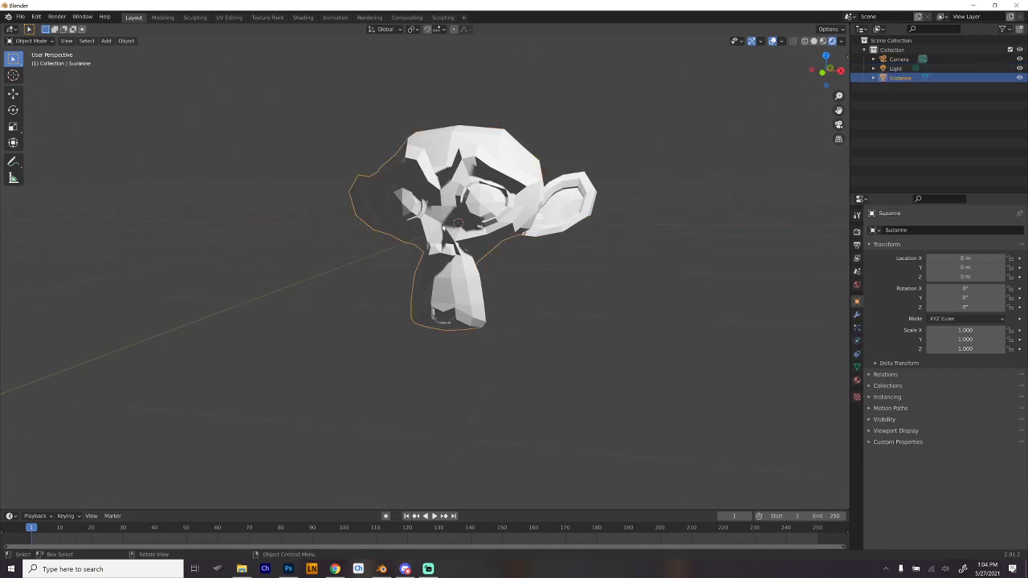
key(Tab)
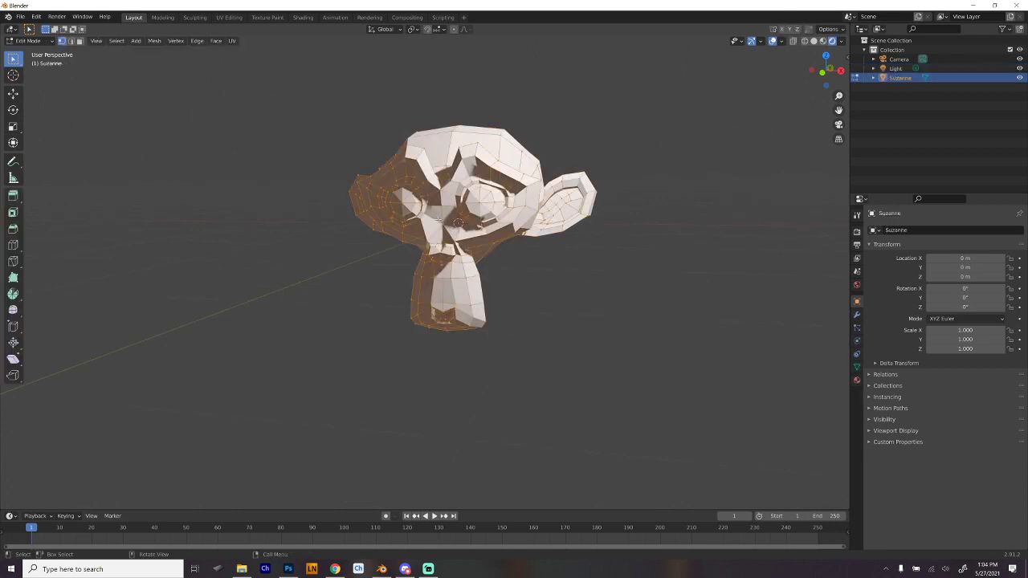
click(441, 225)
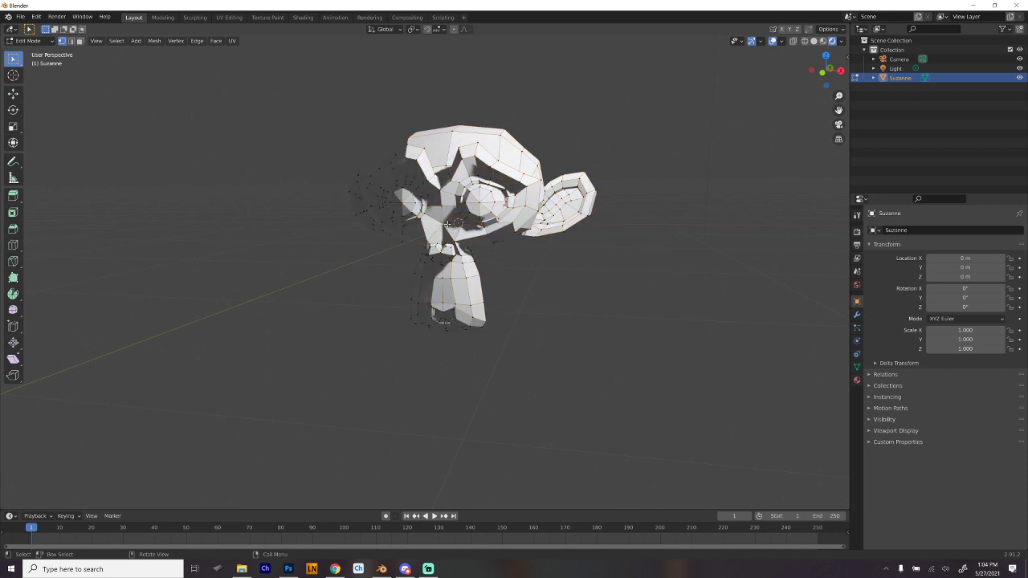
key(x)
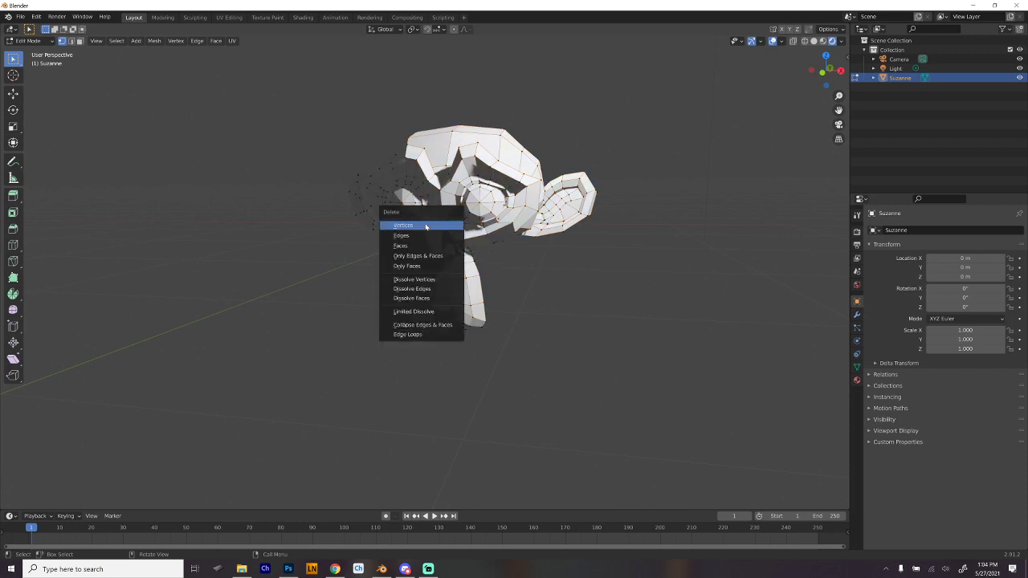
click(426, 225)
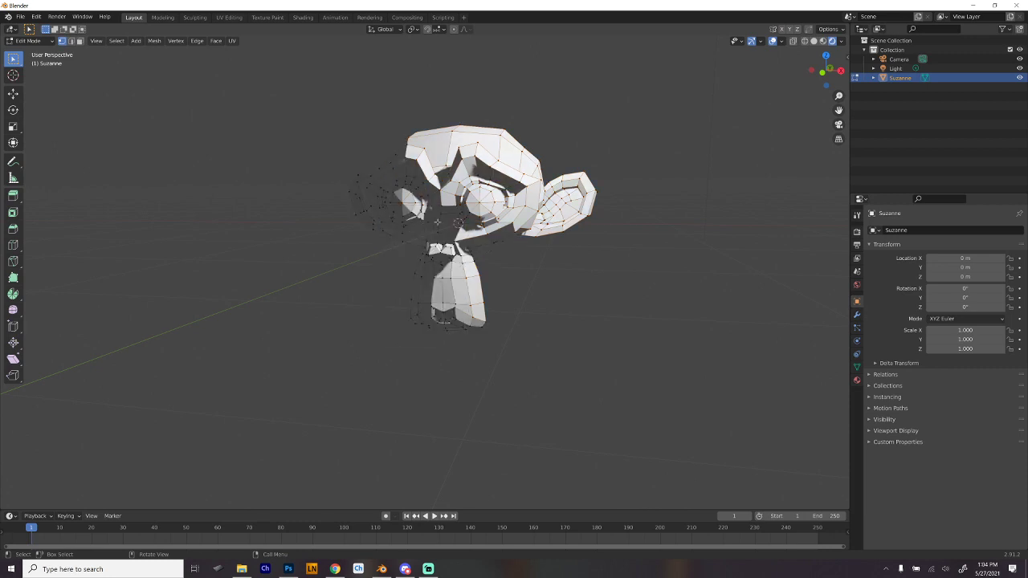
drag(463, 224, 336, 230)
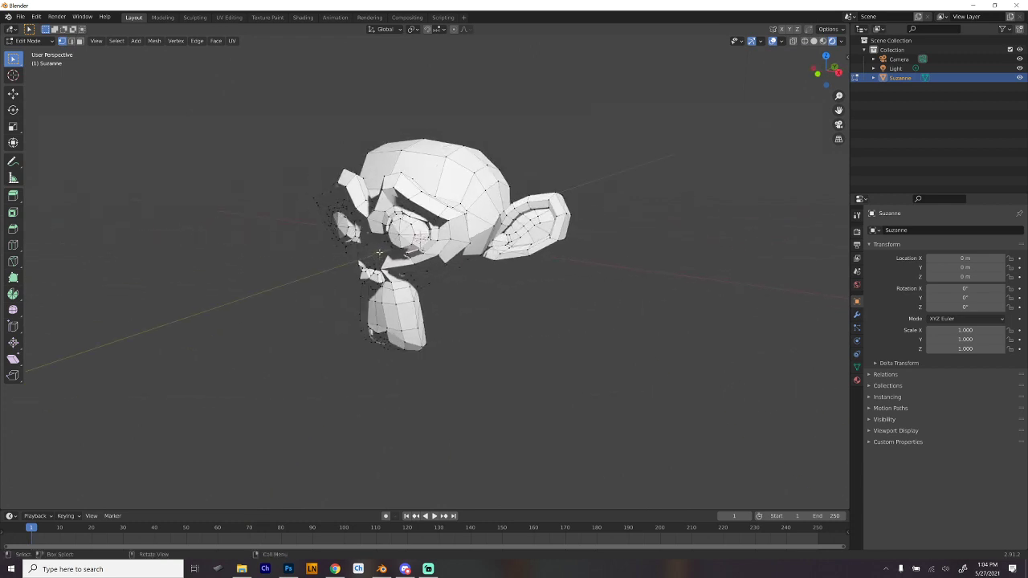
- Move a mesh vertex beside the opening in the nose slightly away from the monkey's face
key(g)
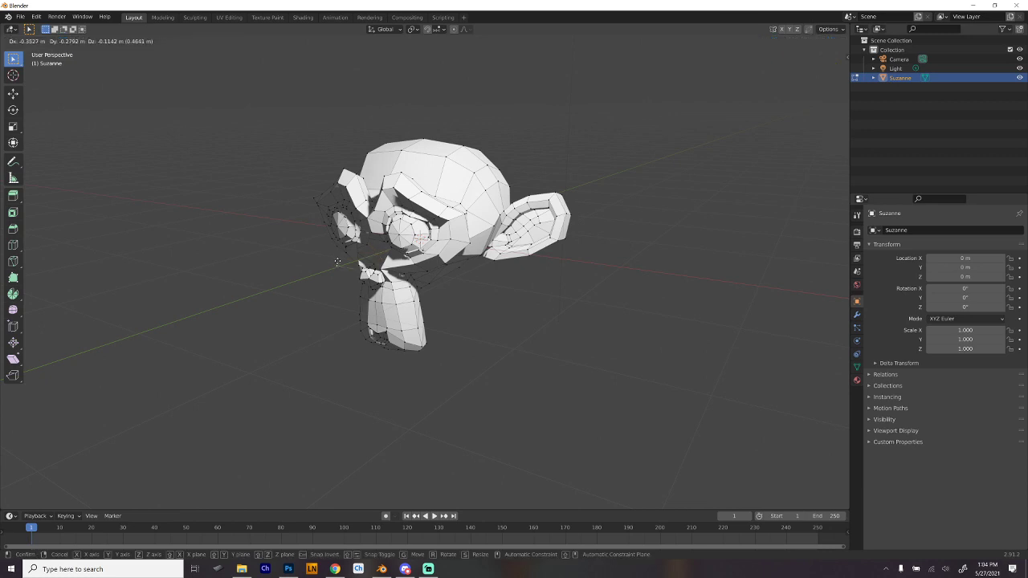
click(357, 259)
drag(346, 228, 426, 247)
scroll(486, 234, down, 4)
drag(486, 234, 487, 222)
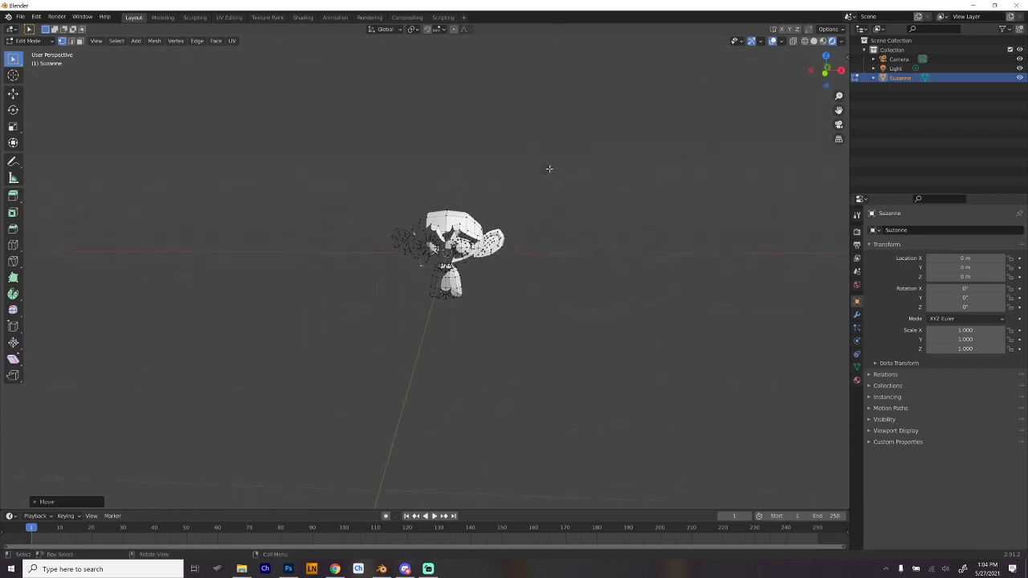
- Leave mesh editing, select the scene light and move it higher on the lit side of the monkey head
click(546, 169)
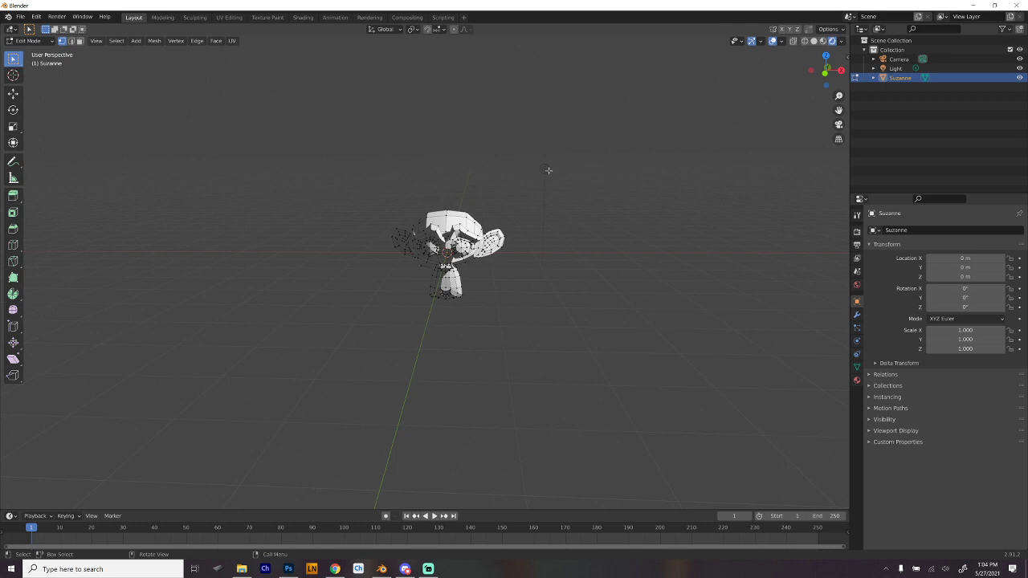
key(Tab)
mouse_move(547, 169)
mouse_down()
mouse_move(454, 172)
mouse_move(551, 174)
mouse_up()
key(g)
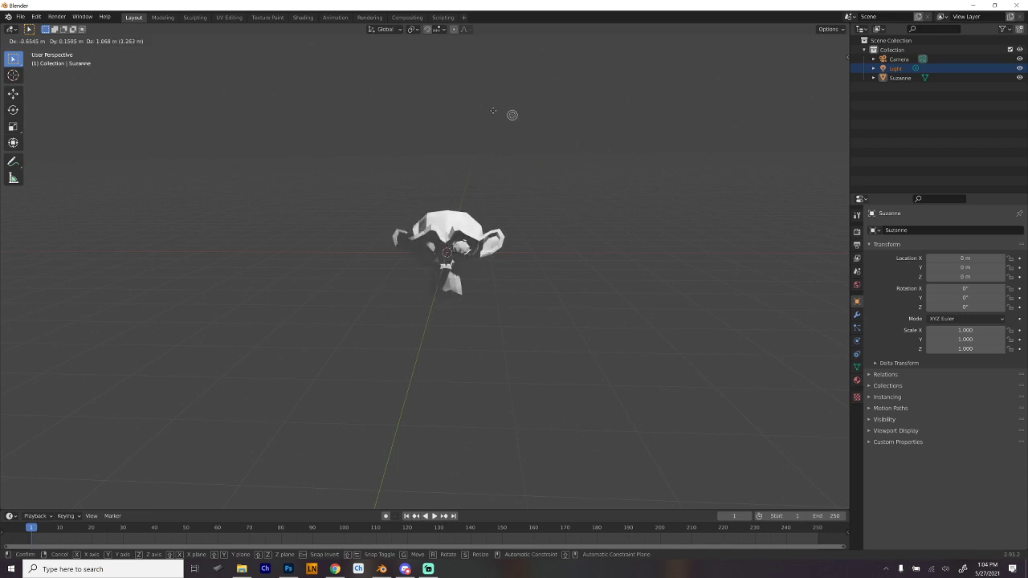
click(560, 115)
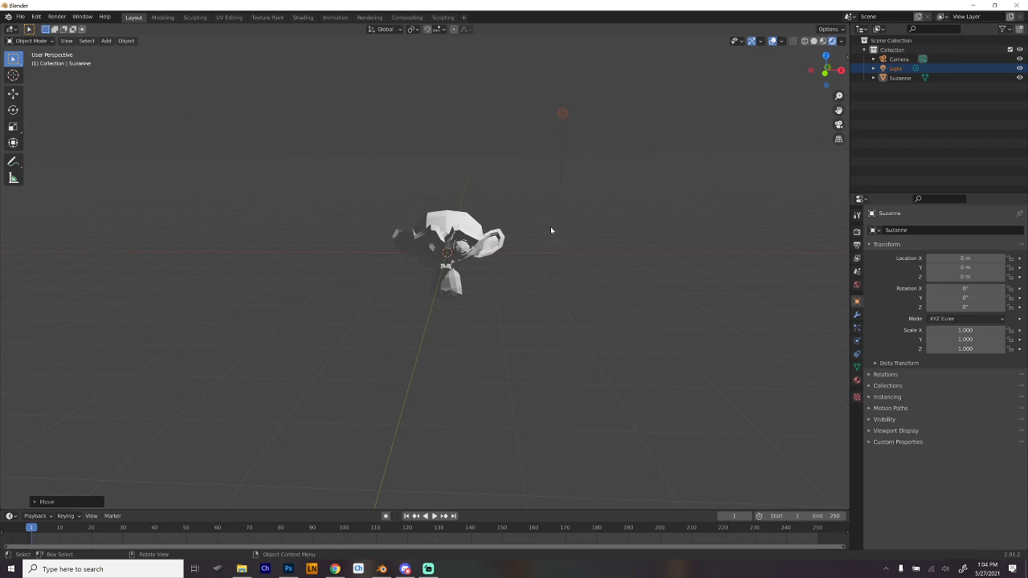
- Examine from several angles and distances how the raised light places highlights and shadows on the monkey head
scroll(524, 277, down, 8)
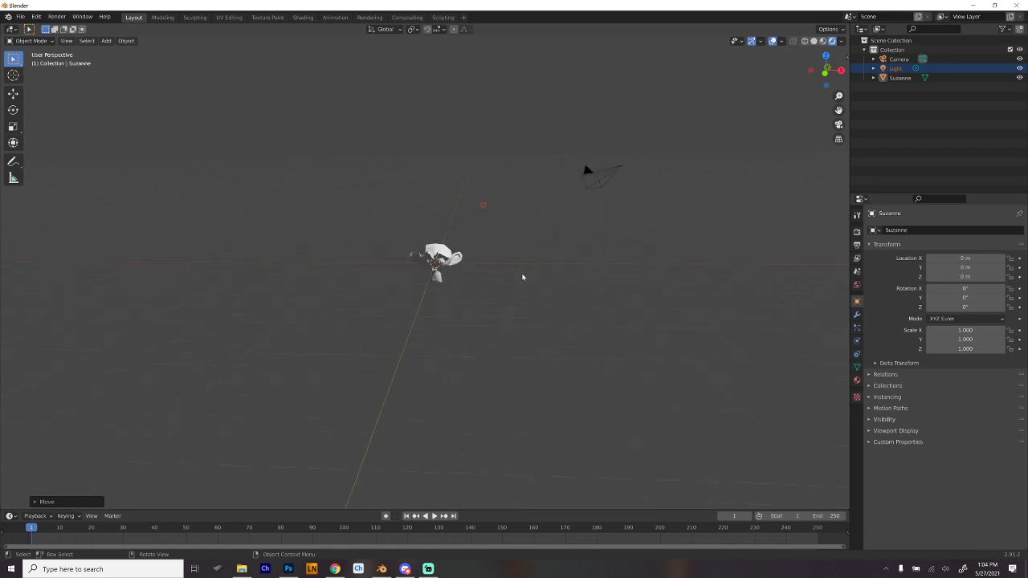
drag(512, 238, 481, 251)
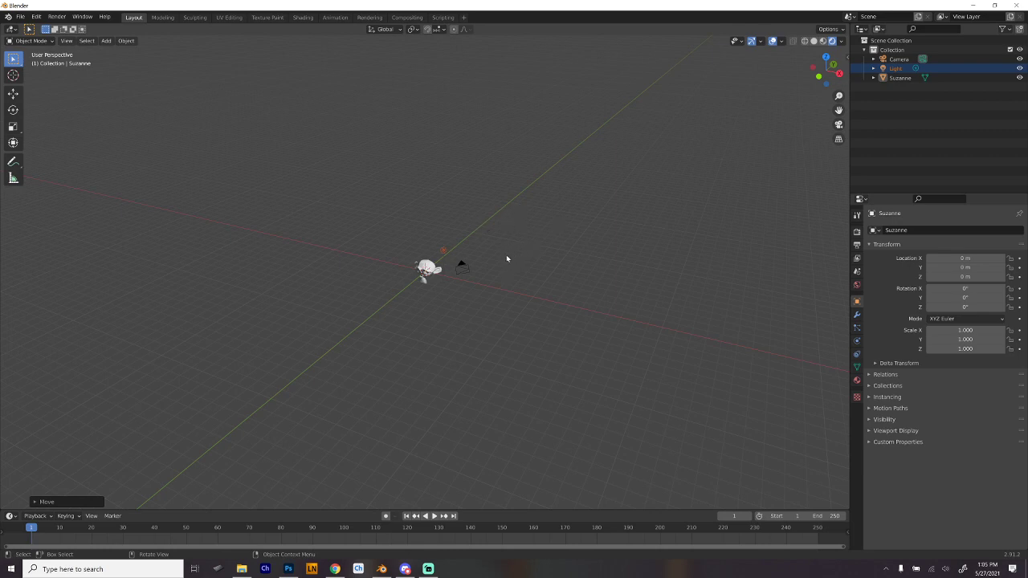
drag(507, 259, 537, 259)
scroll(443, 276, up, 9)
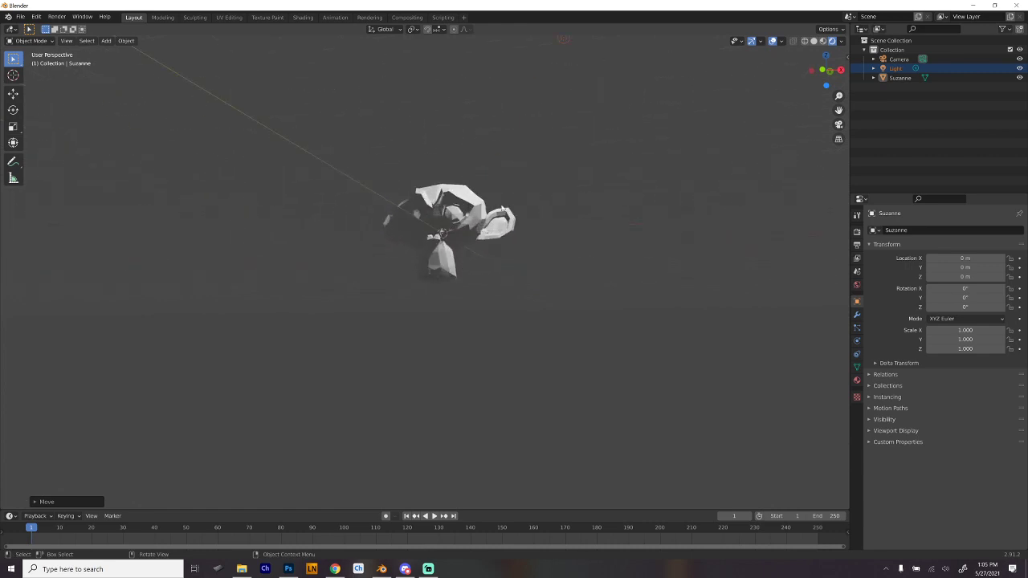
drag(502, 209, 575, 128)
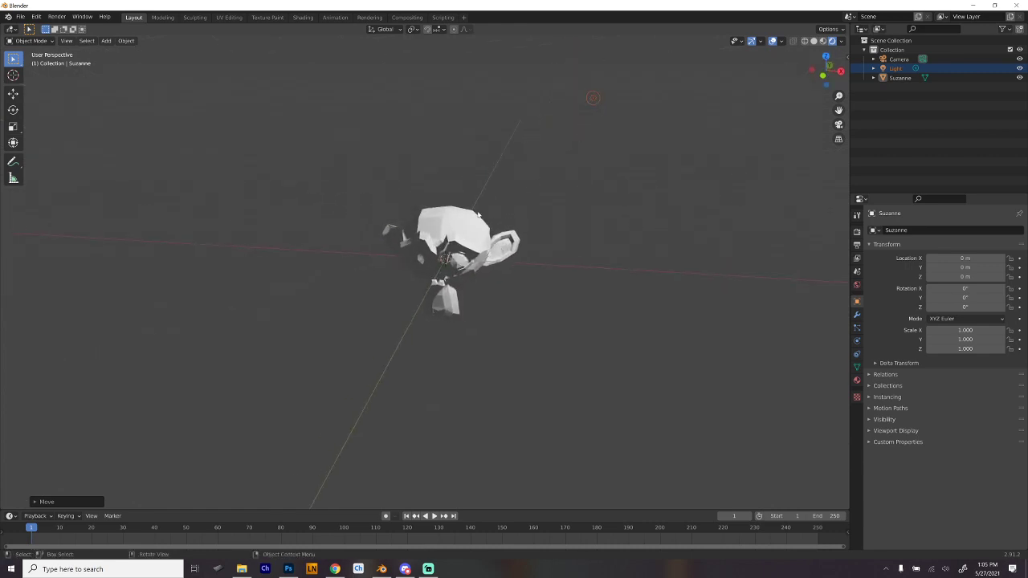
drag(497, 214, 489, 205)
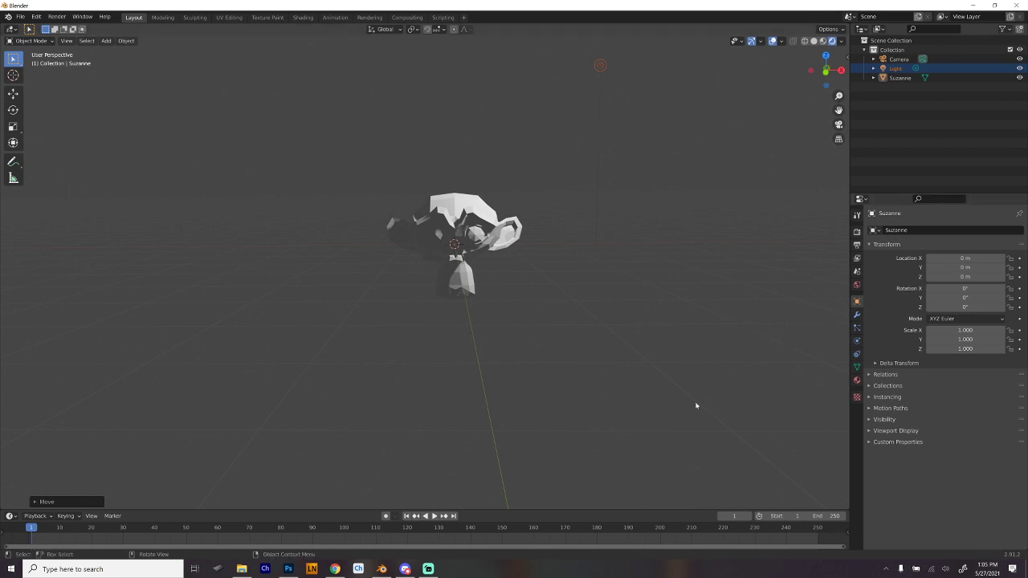
drag(695, 406, 576, 383)
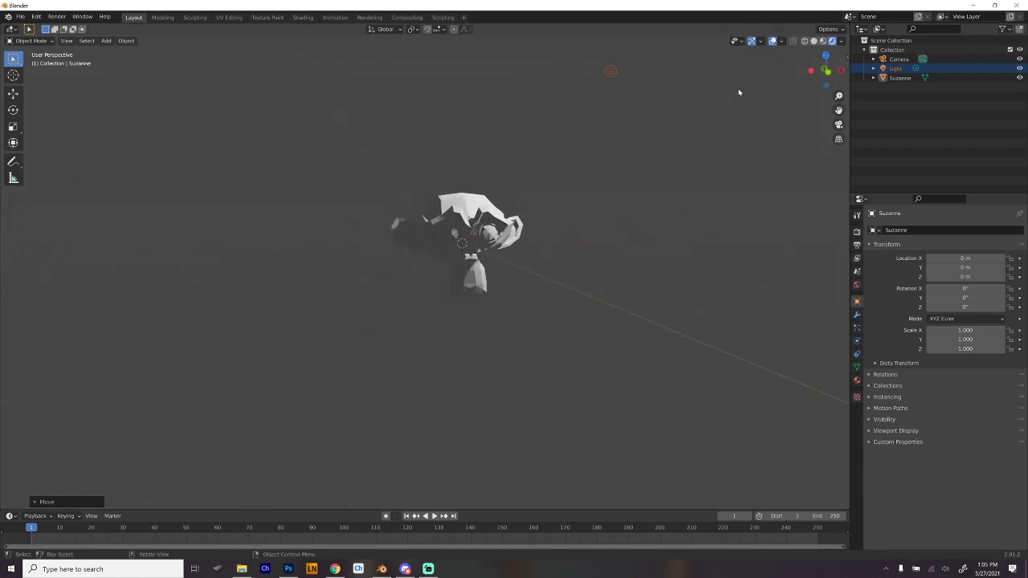
drag(739, 91, 709, 121)
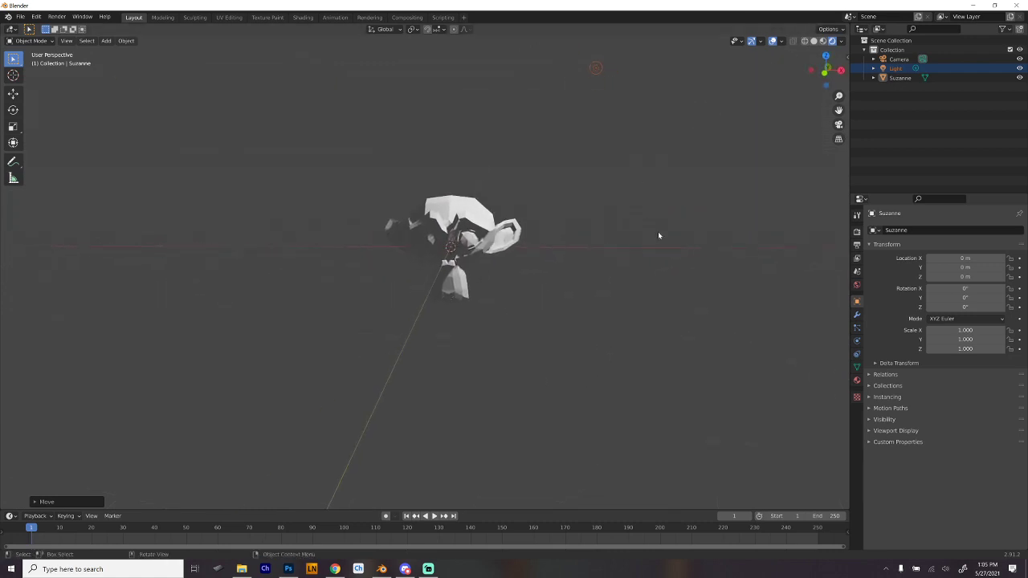
- Close Blender without saving the scene and return to the floating figures on the comic page in Photoshop
click(1017, 5)
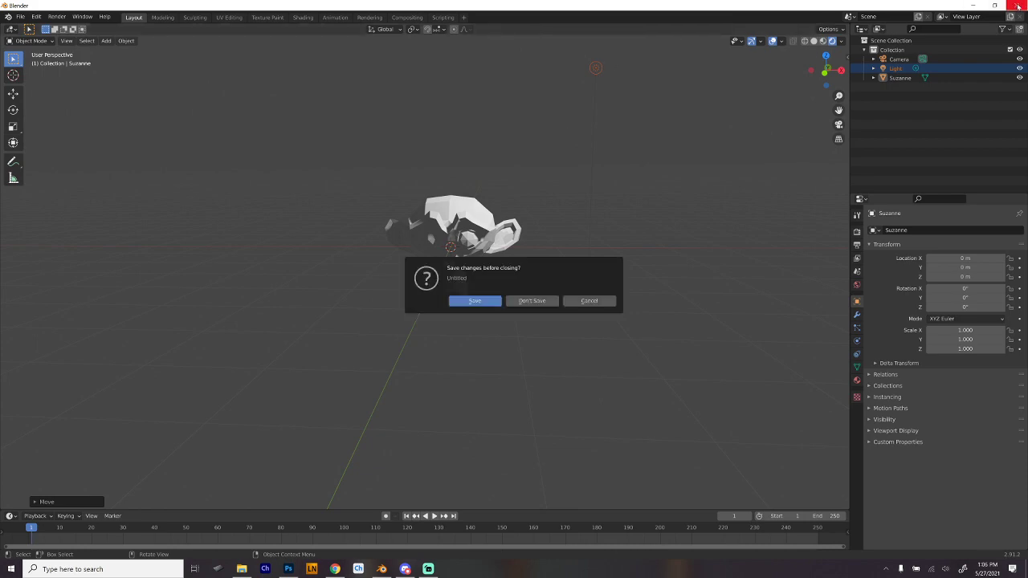
click(541, 304)
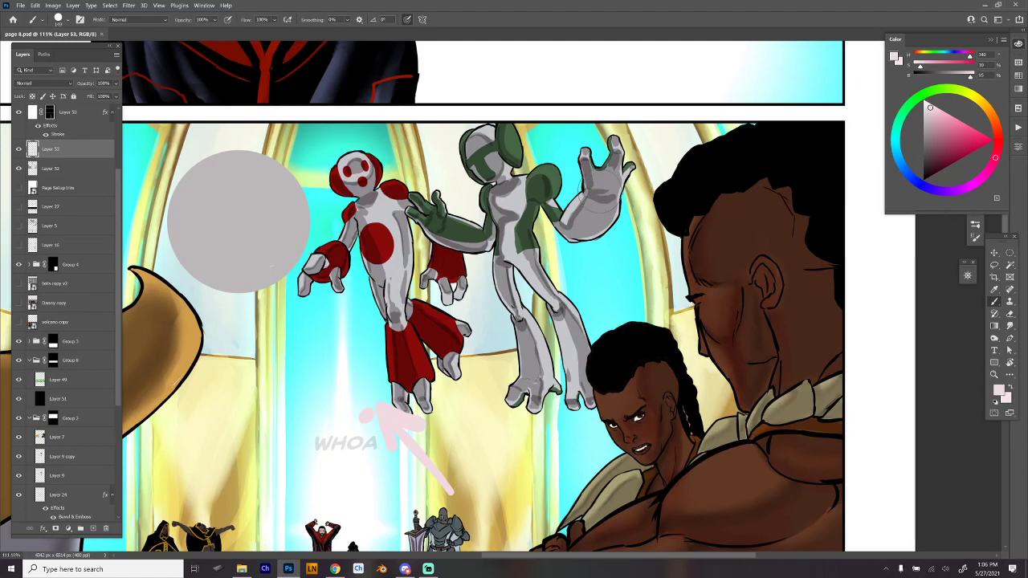
scroll(602, 190, down, 4)
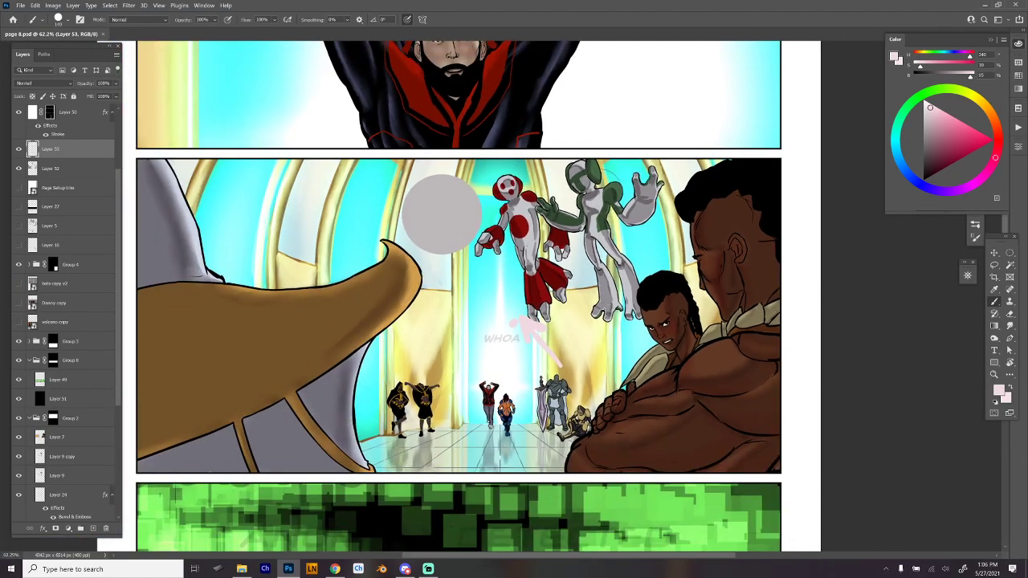
scroll(611, 182, down, 2)
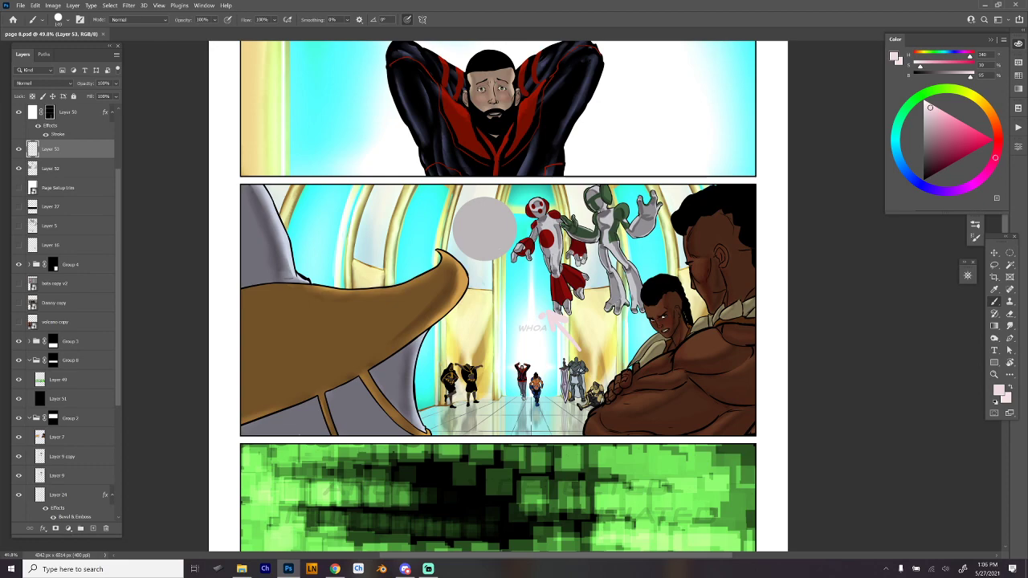
scroll(671, 221, up, 8)
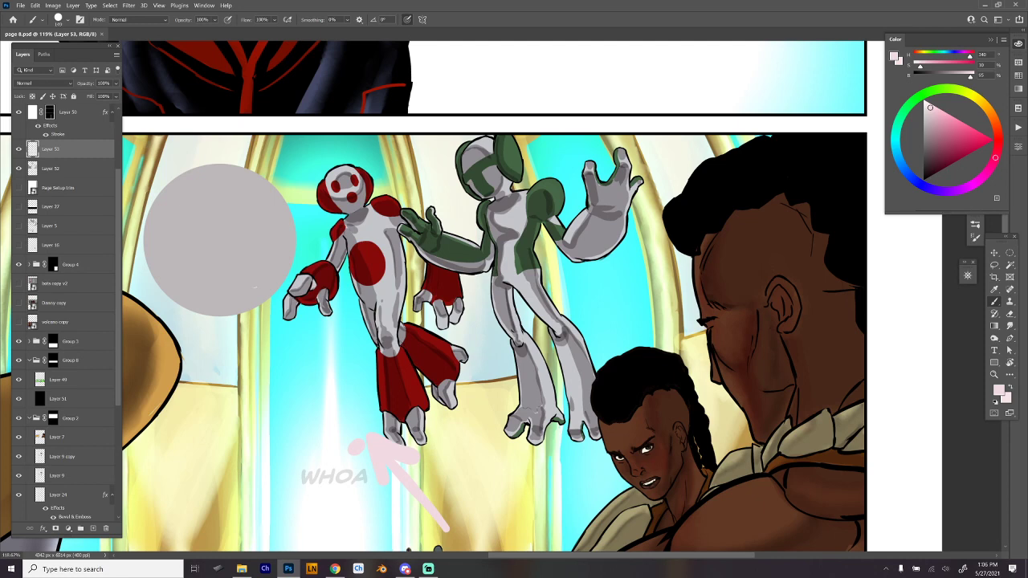
- Delete the layer holding the sample sphere and arrow, and add a new empty layer beneath the figures' Multiply layer
right_click(627, 218)
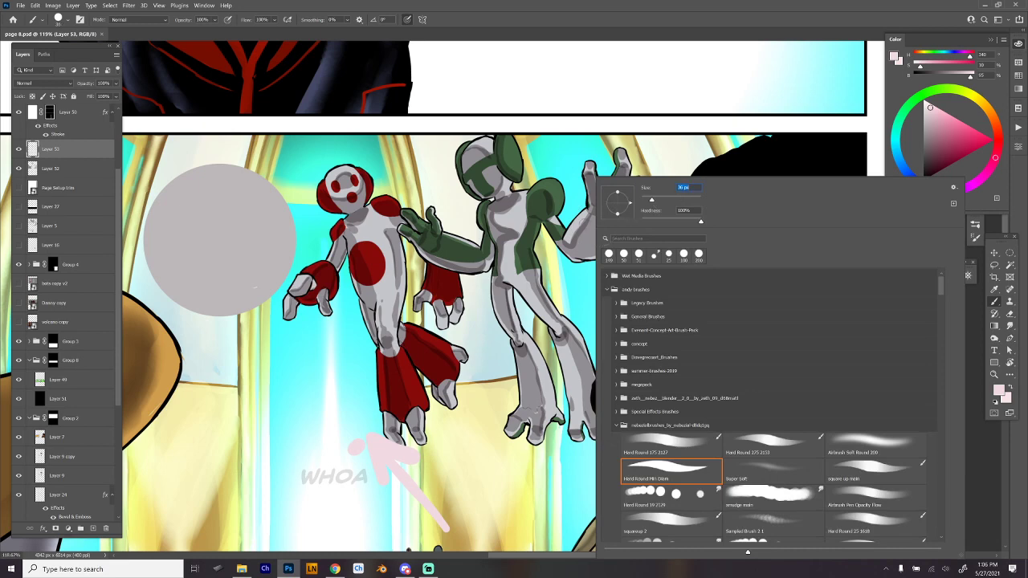
key(Escape)
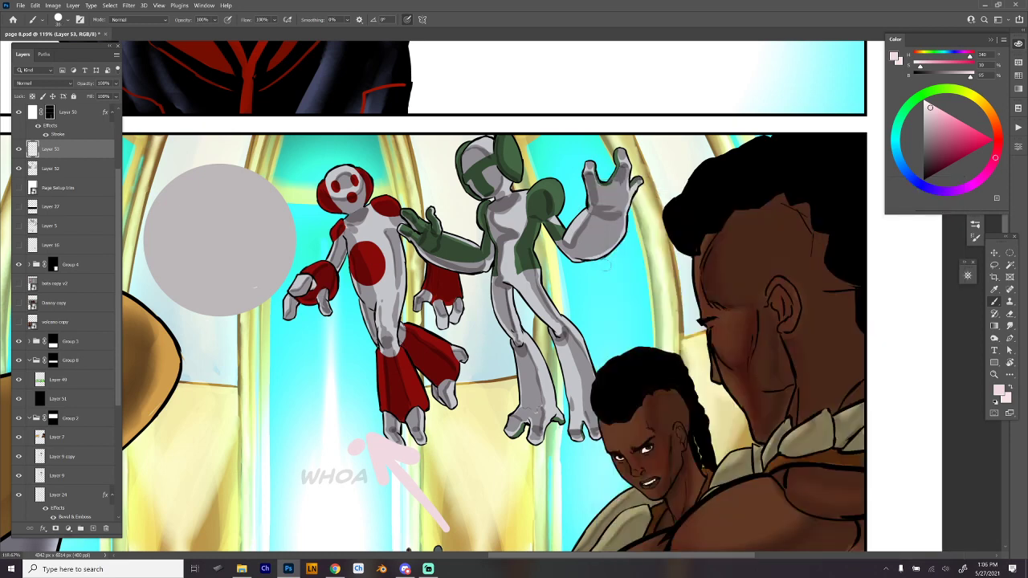
drag(668, 297, 641, 313)
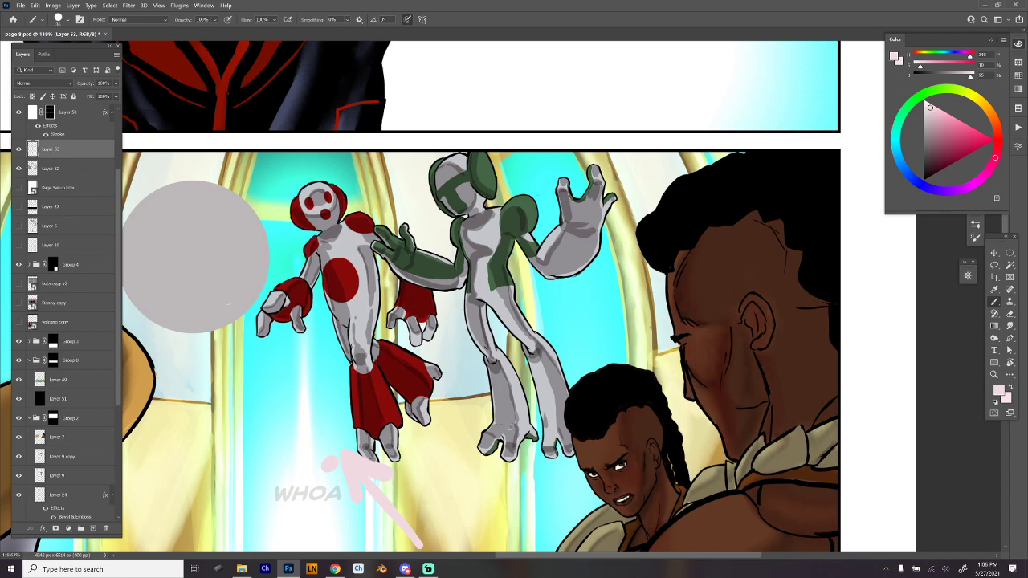
click(106, 528)
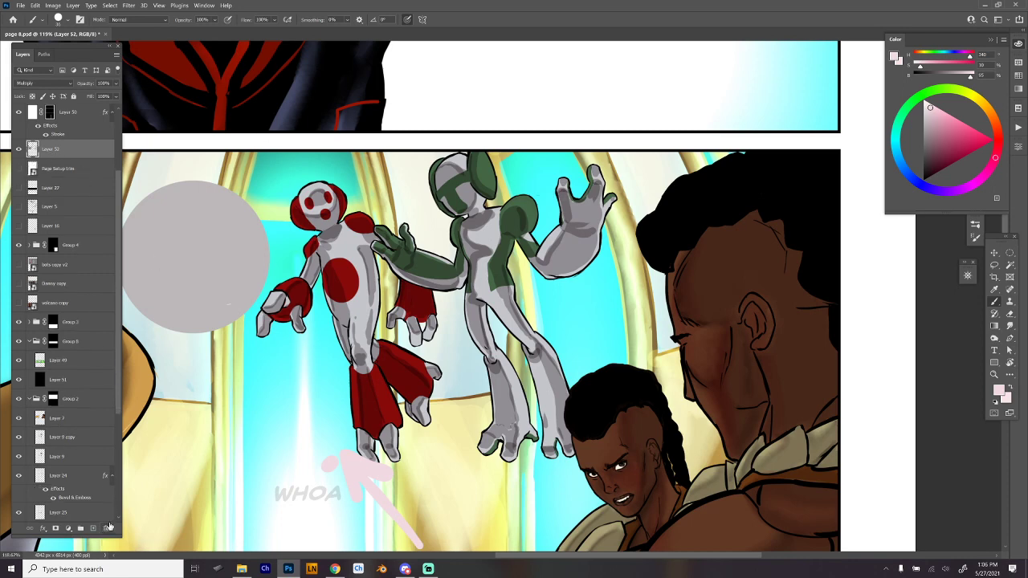
click(94, 528)
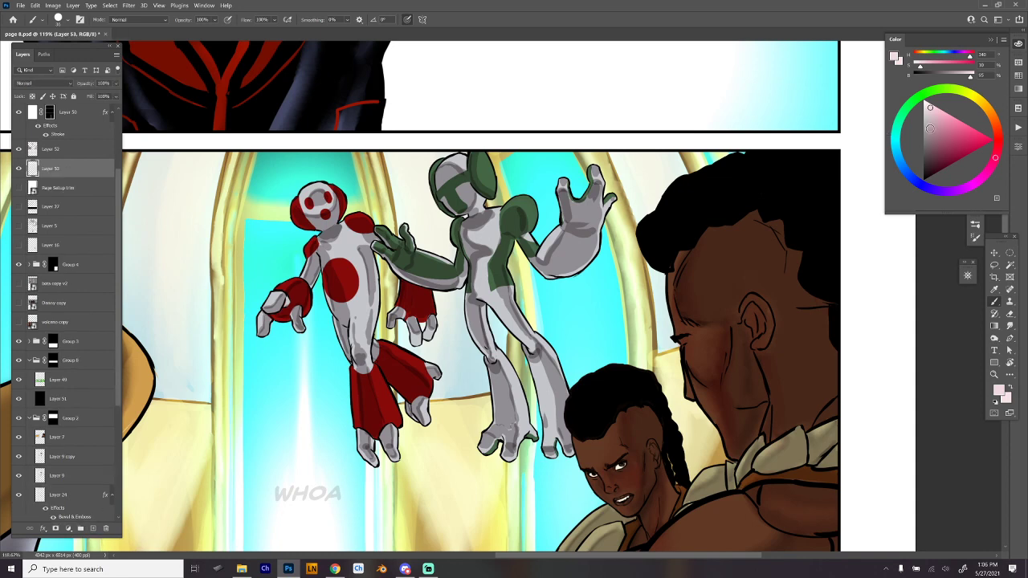
- Draw pink contour lines around the thigh and shin of the green figure's leg nearest the braided woman, using a finer brush
click(924, 180)
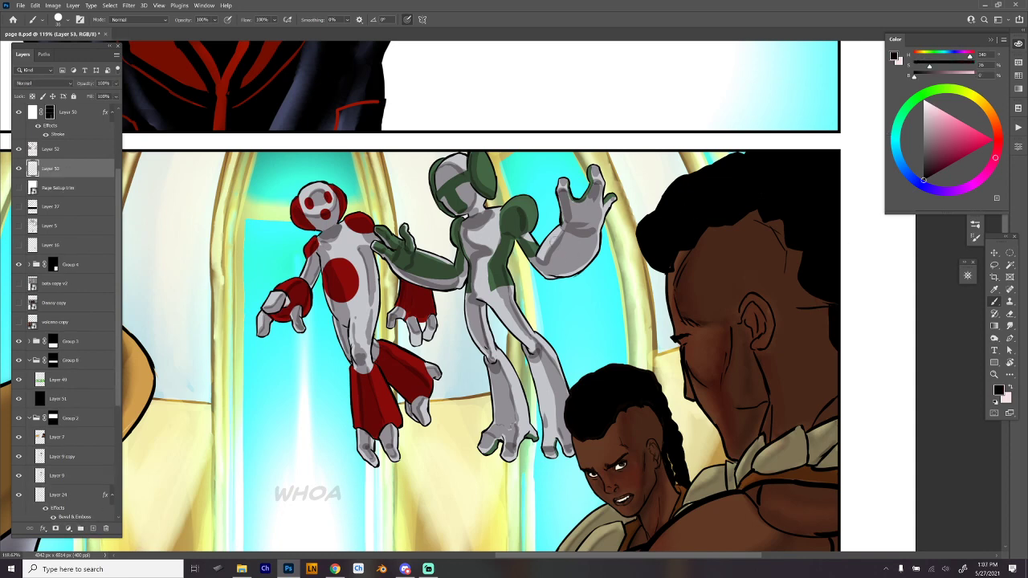
drag(576, 245, 617, 244)
drag(617, 244, 586, 250)
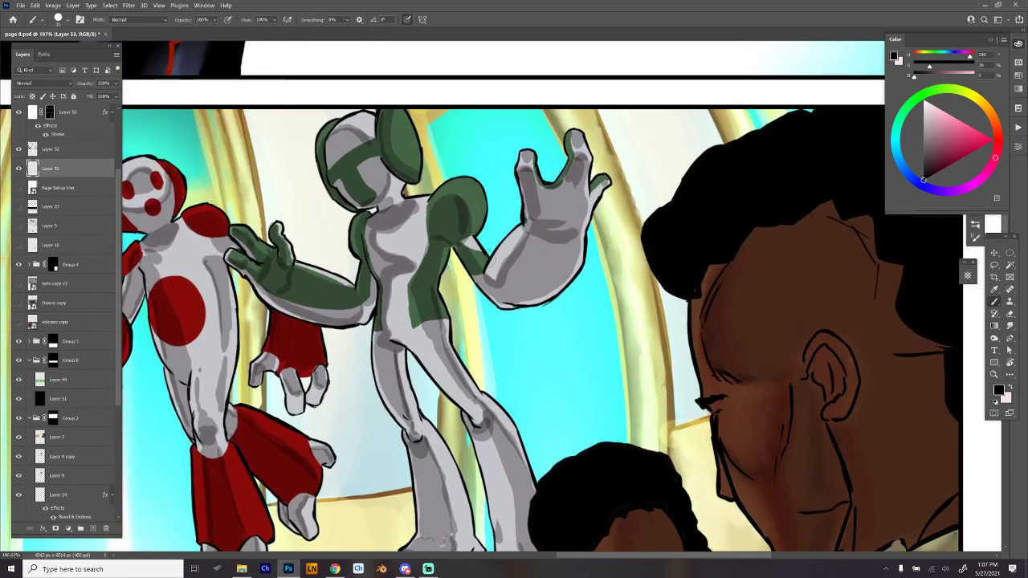
drag(510, 244, 558, 186)
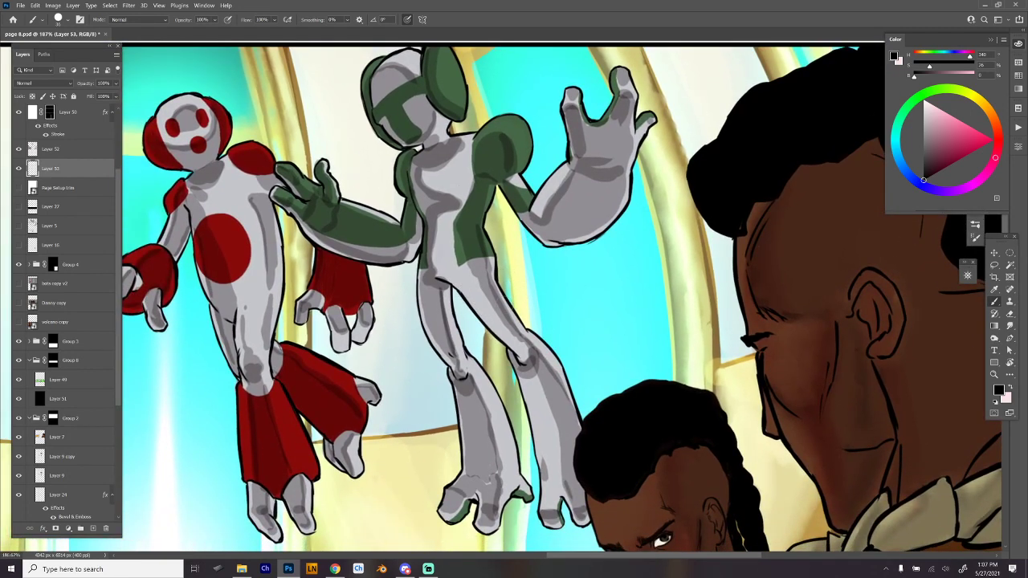
right_click(544, 249)
click(975, 134)
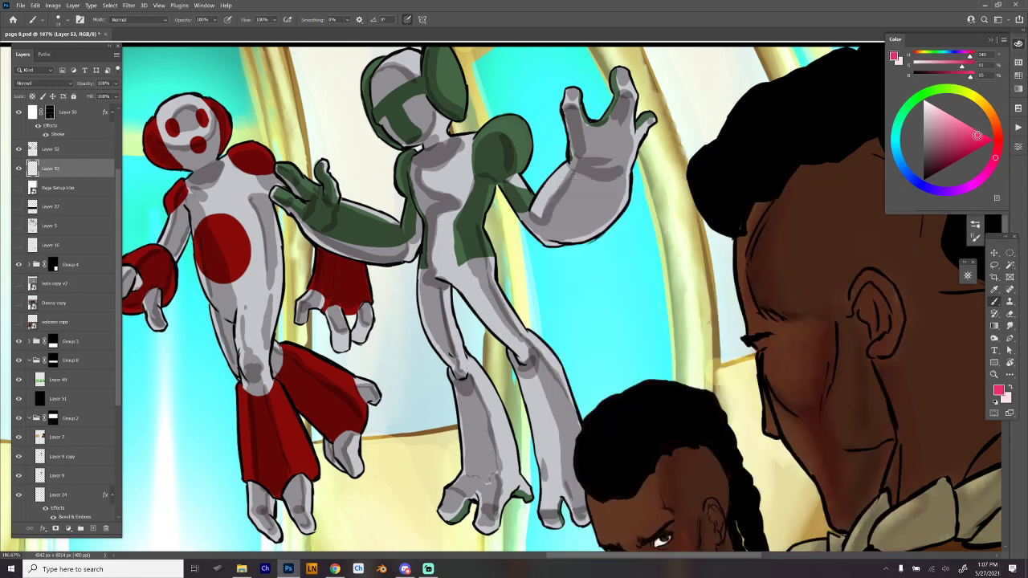
mouse_move(470, 302)
mouse_down()
mouse_move(491, 290)
mouse_move(514, 316)
mouse_move(499, 342)
mouse_move(532, 333)
mouse_move(515, 376)
mouse_move(545, 396)
mouse_move(525, 395)
mouse_move(539, 469)
mouse_up()
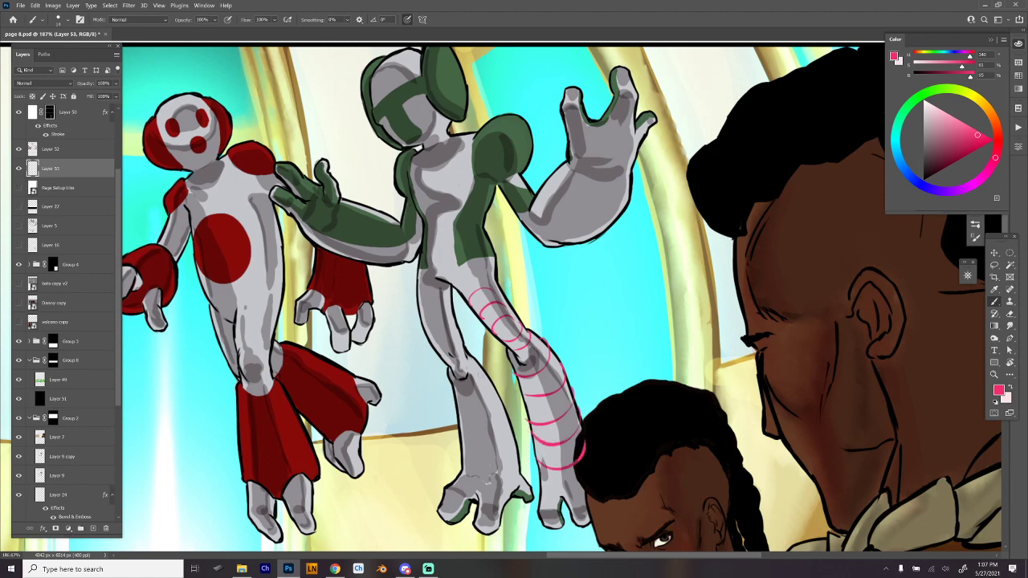
- Draw pink contour lines around the green figure's other lower leg and its foot
mouse_move(486, 374)
mouse_down()
mouse_move(450, 394)
mouse_move(496, 418)
mouse_move(510, 399)
mouse_move(459, 438)
mouse_move(464, 483)
mouse_up()
drag(482, 381, 478, 392)
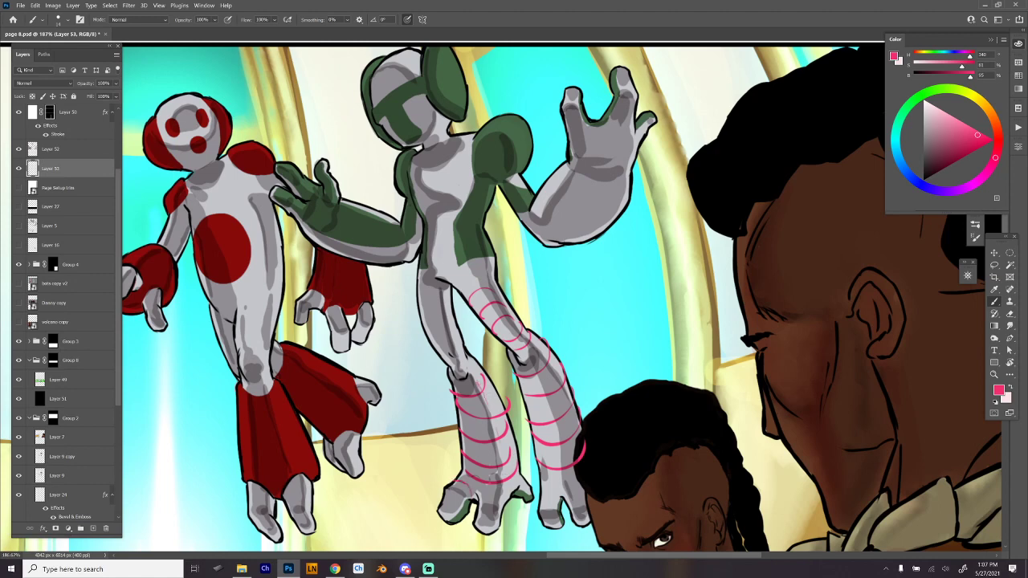
mouse_move(450, 490)
mouse_down()
mouse_move(465, 499)
mouse_move(453, 521)
mouse_up()
- Add pink contour lines across the green figure's waist and around its raised upper arm and forearm
drag(427, 224, 455, 218)
drag(511, 188, 528, 181)
drag(526, 225, 546, 185)
drag(543, 220, 604, 233)
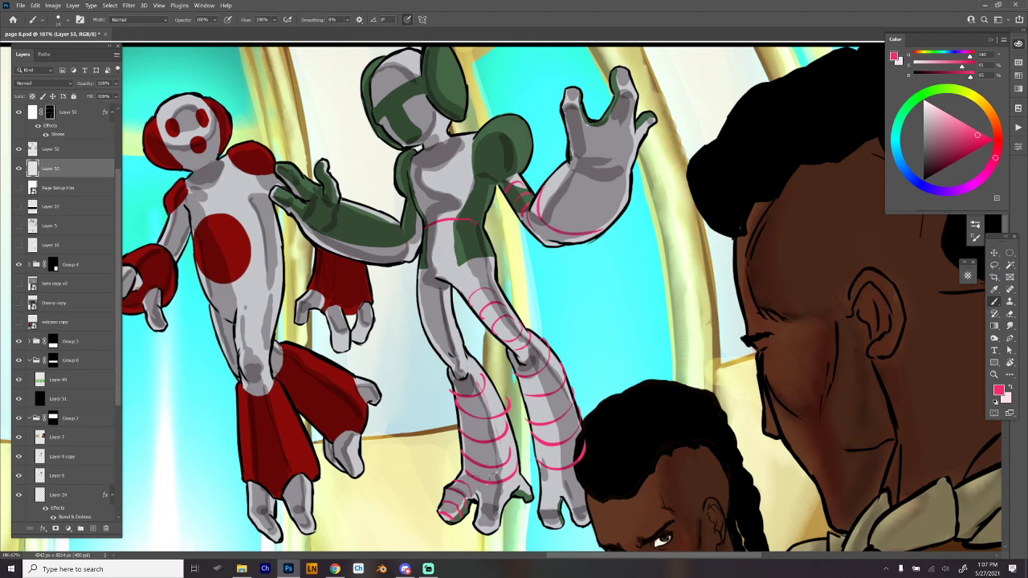
mouse_move(553, 200)
mouse_down()
mouse_move(551, 175)
mouse_move(624, 211)
mouse_up()
mouse_move(564, 163)
mouse_down()
mouse_move(575, 201)
mouse_move(632, 189)
mouse_move(631, 167)
mouse_up()
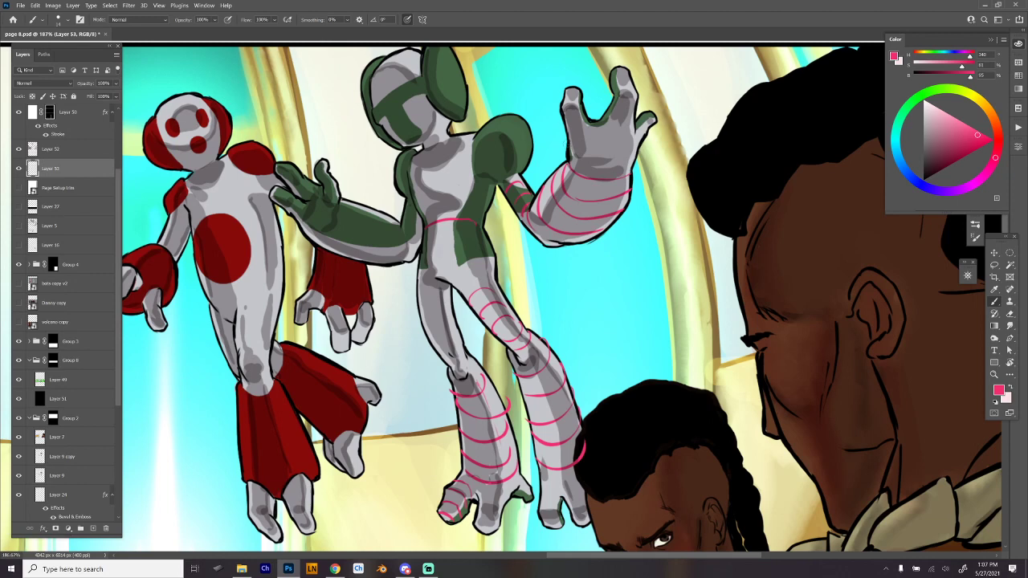
- Wrap pink contour lines around the green figure's raised hand, fingers and shoulder, and its other upper arm, undoing stray strokes
mouse_move(569, 149)
mouse_down()
mouse_move(639, 151)
mouse_move(634, 101)
mouse_move(622, 103)
mouse_up()
mouse_move(605, 122)
mouse_down()
mouse_move(614, 110)
mouse_move(580, 92)
mouse_move(637, 98)
mouse_move(633, 73)
mouse_up()
key(ctrl+z)
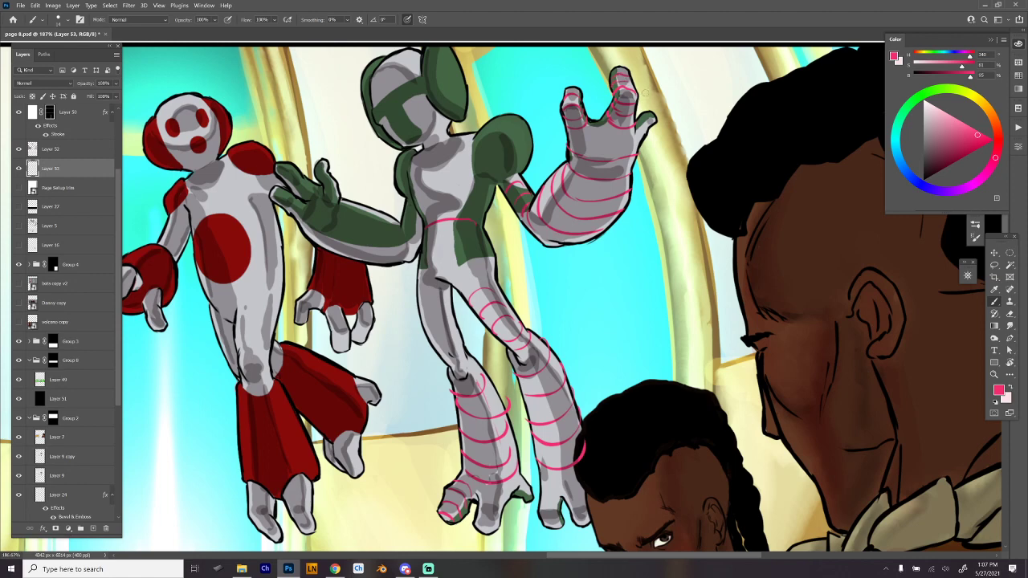
mouse_move(567, 140)
mouse_down()
mouse_move(618, 145)
mouse_move(650, 143)
mouse_up()
key(ctrl+z)
mouse_move(495, 175)
mouse_down()
mouse_move(526, 153)
mouse_move(522, 127)
mouse_up()
mouse_move(406, 239)
mouse_down()
mouse_move(423, 245)
mouse_move(466, 165)
mouse_up()
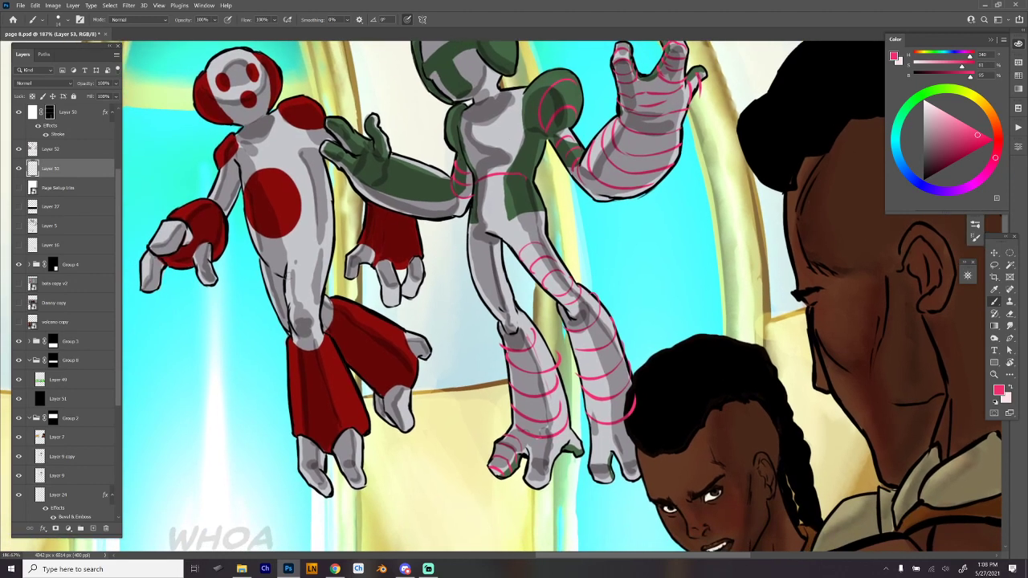
- Draw pink contour lines around the red figure's front thigh and flared red lower leg
mouse_move(285, 262)
mouse_down()
mouse_move(323, 254)
mouse_move(327, 268)
mouse_move(304, 289)
mouse_move(322, 278)
mouse_move(324, 325)
mouse_up()
drag(287, 361, 314, 355)
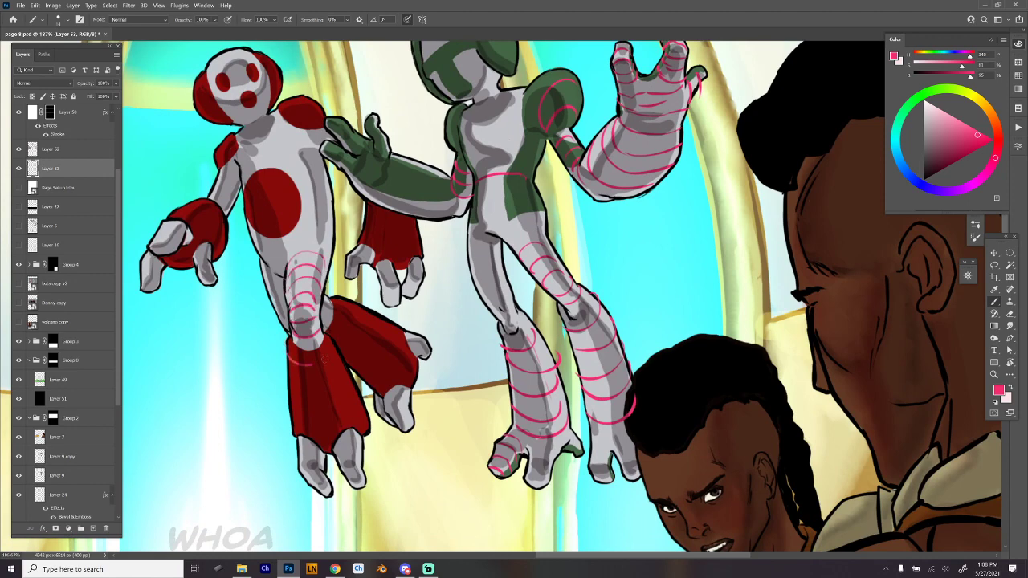
mouse_move(289, 396)
mouse_down()
mouse_move(335, 382)
mouse_move(347, 397)
mouse_up()
drag(300, 421, 349, 409)
- Draw pink contour lines around the red figure's rear thigh and bent red lower leg, and on its front foot
mouse_move(264, 276)
mouse_down()
mouse_move(284, 282)
mouse_move(288, 307)
mouse_move(329, 307)
mouse_move(325, 322)
mouse_up()
drag(335, 300, 327, 331)
drag(349, 301, 344, 347)
drag(355, 310, 354, 356)
drag(377, 319, 384, 371)
mouse_move(392, 328)
mouse_down()
mouse_move(398, 384)
mouse_move(384, 388)
mouse_up()
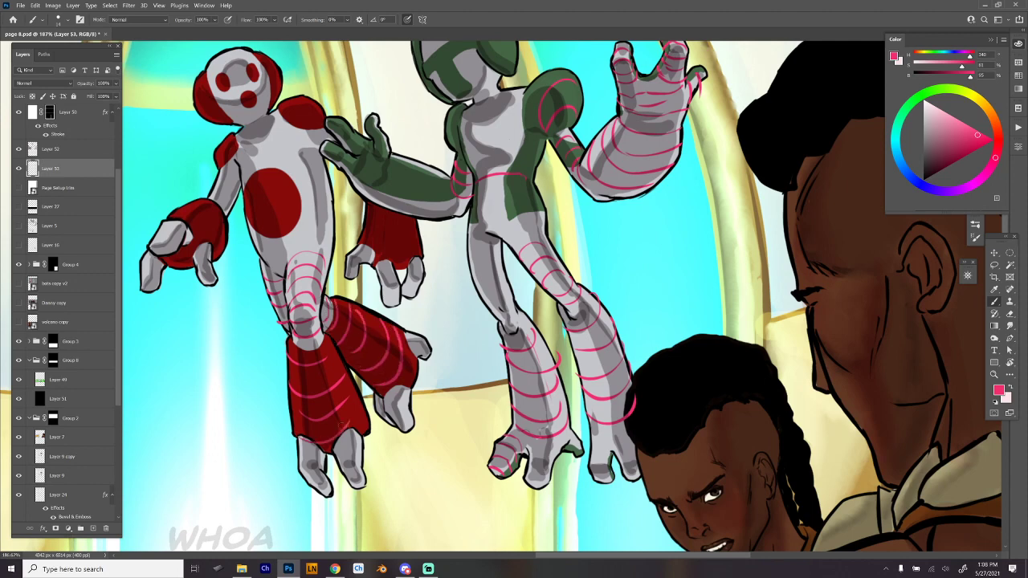
drag(295, 452, 318, 472)
drag(314, 479, 331, 486)
- Hide the layer with the pink contour lines and select the Multiply shading layer above it
key(alt+Tab)
scroll(723, 265, down, 3)
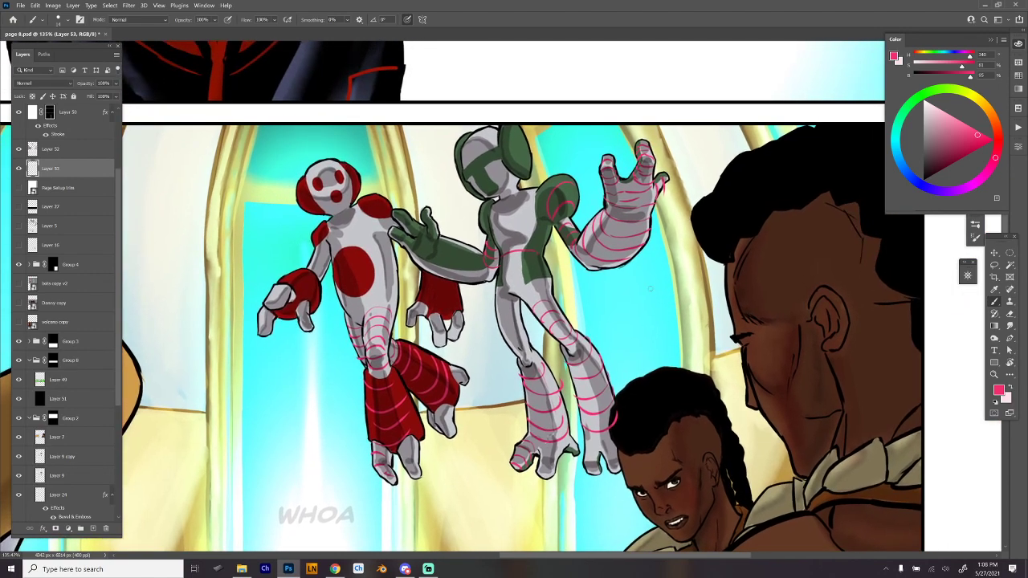
drag(668, 346, 638, 360)
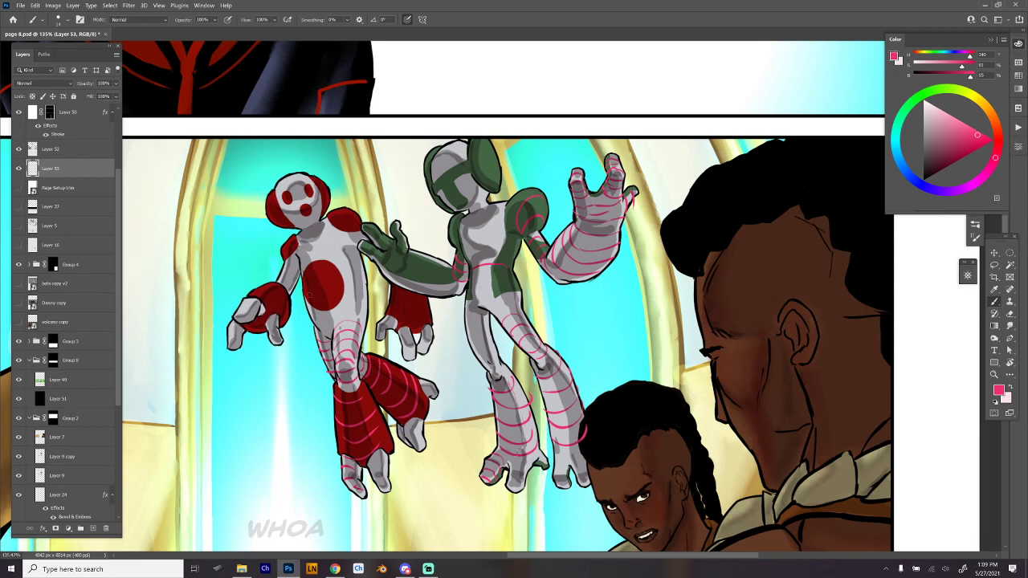
click(19, 169)
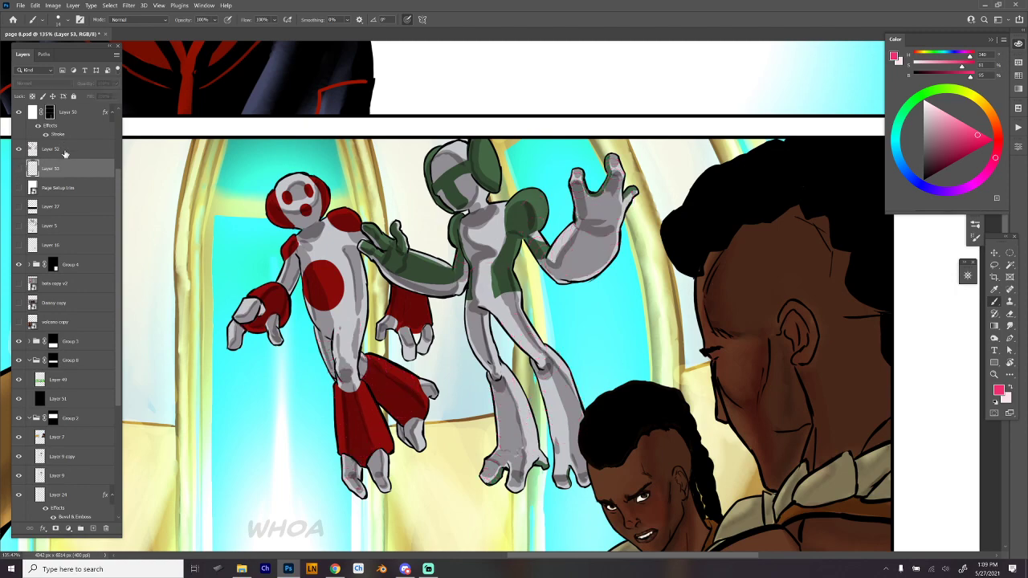
click(64, 153)
drag(541, 294, 563, 280)
ctrl+click(558, 314)
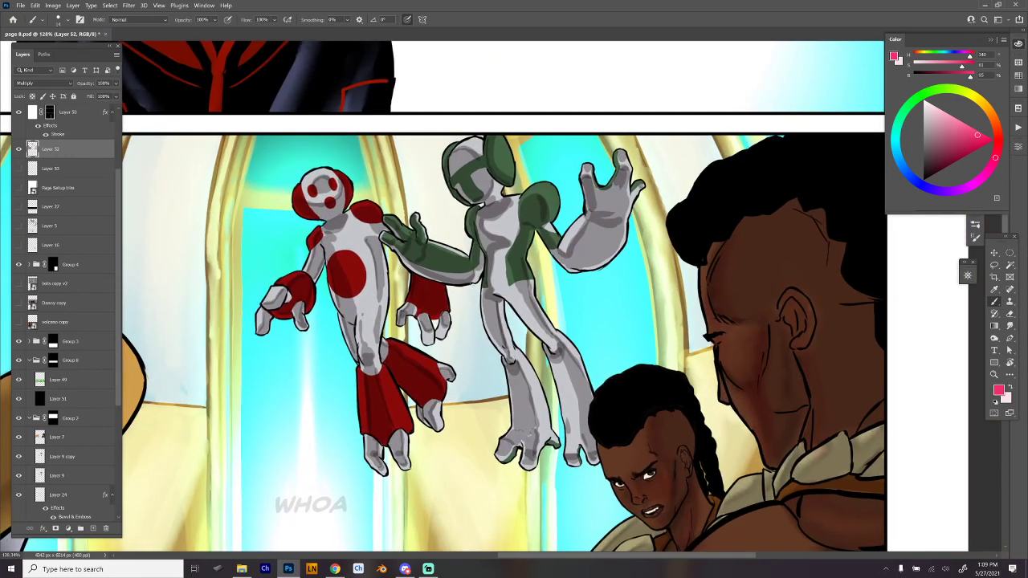
- Choose the Hard Round 19 smudge brush and soften the shadow edges on the red figure's head, arm and hand
right_click(474, 303)
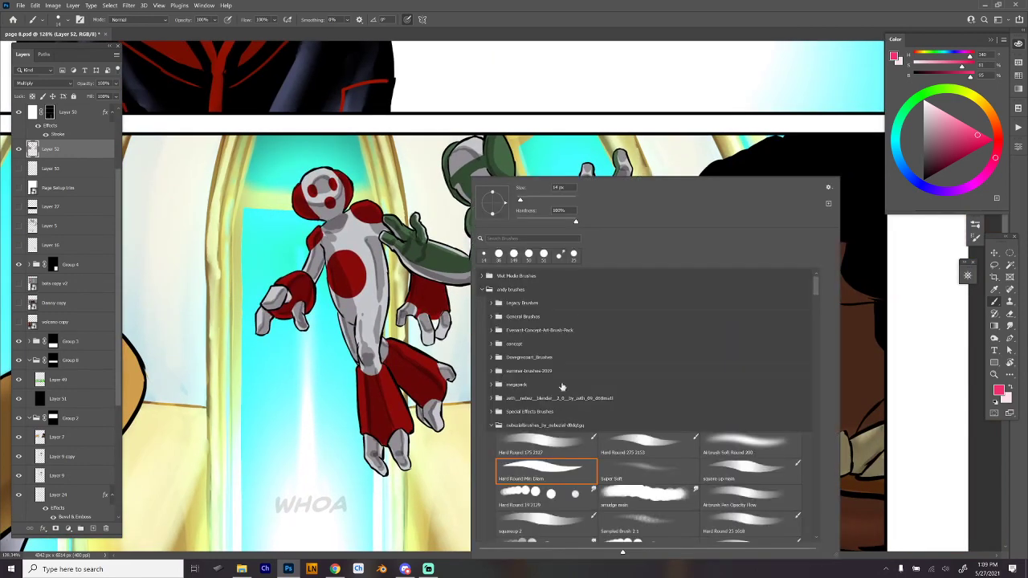
click(569, 494)
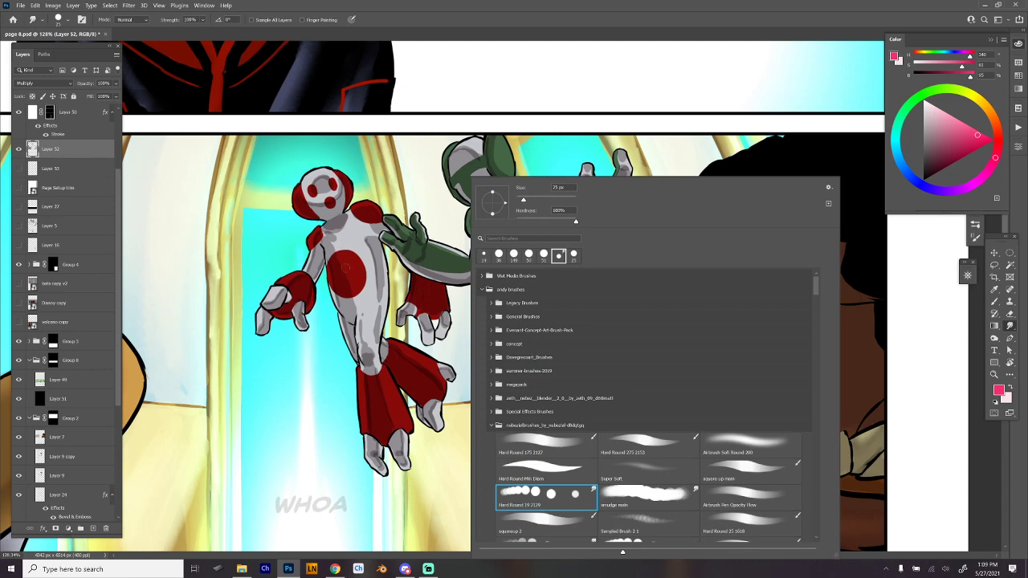
click(352, 286)
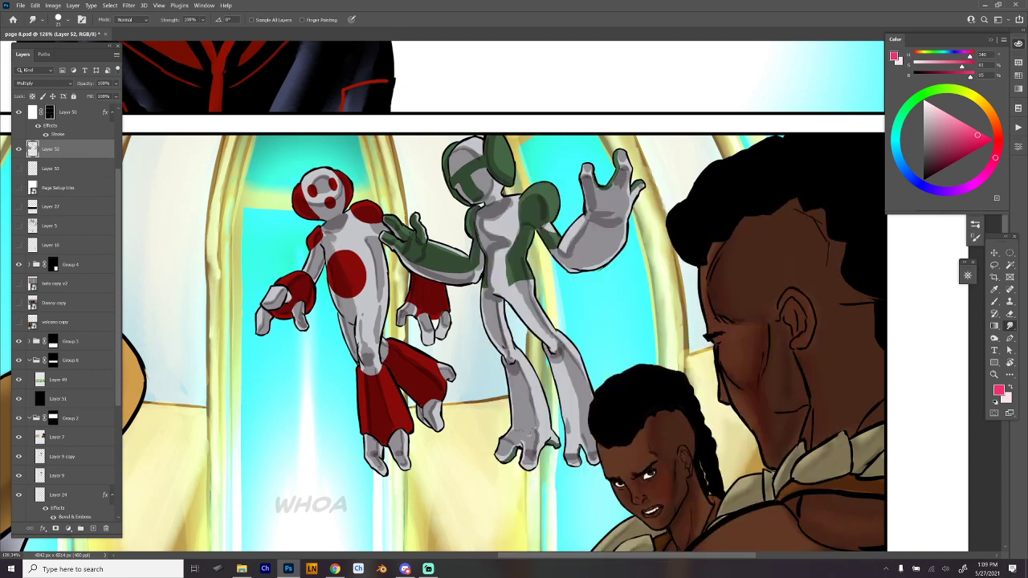
scroll(285, 285, up, 3)
right_click(290, 283)
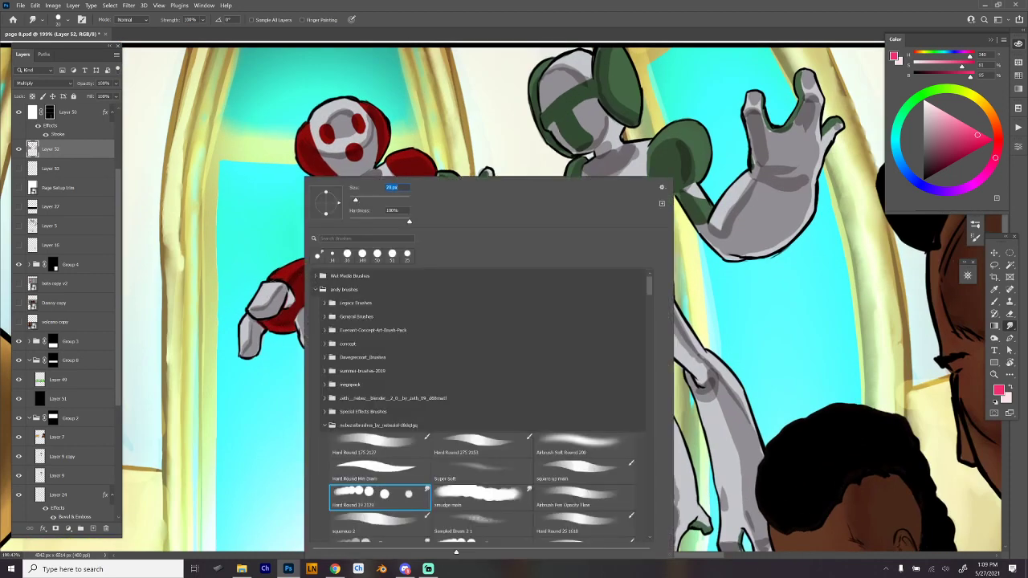
click(277, 281)
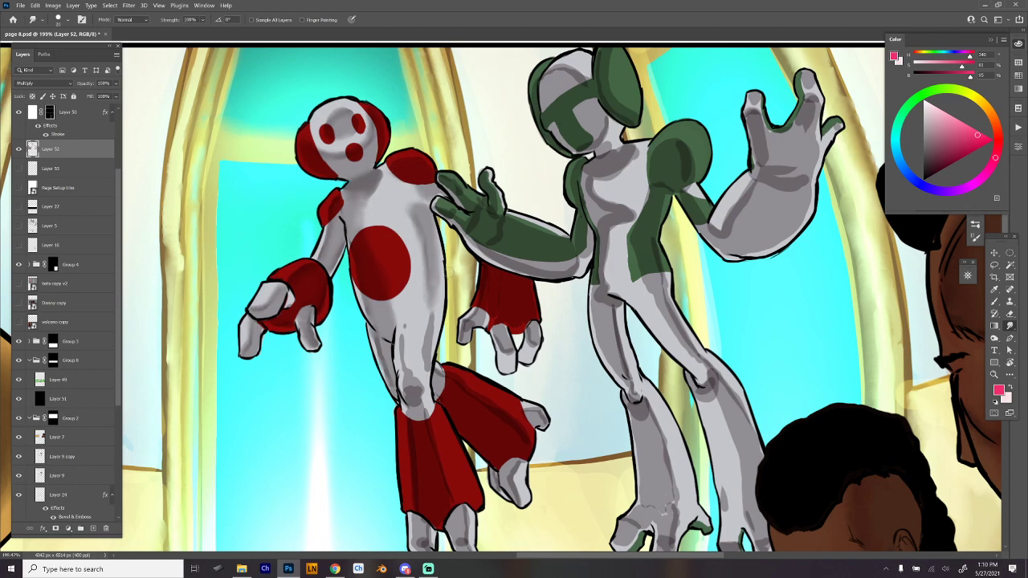
- Smudge the shadows on the red figure's neck, chest and hips into smooth gradients, adjusting the brush size
right_click(459, 180)
click(425, 273)
drag(379, 182, 372, 194)
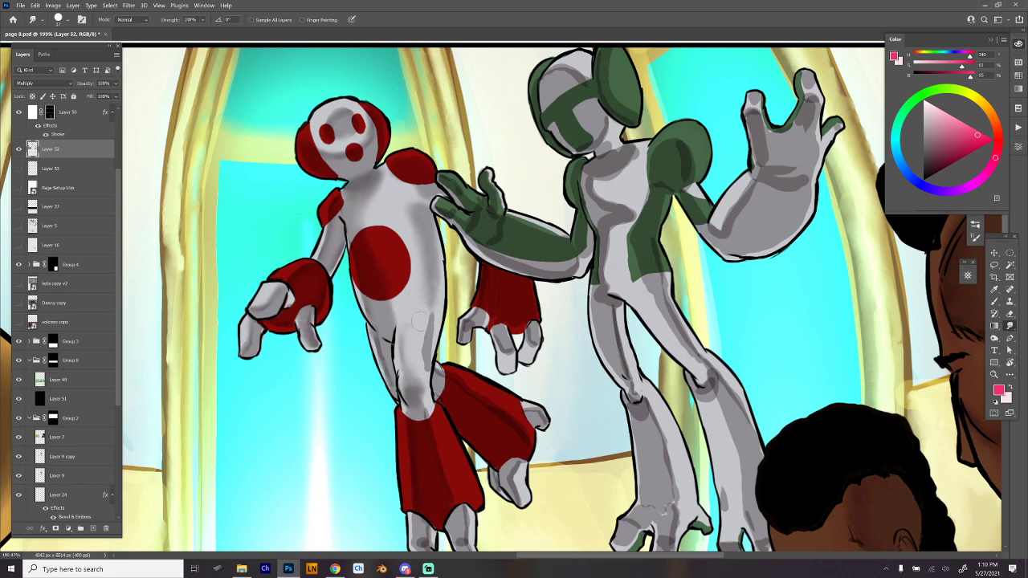
right_click(421, 322)
click(417, 317)
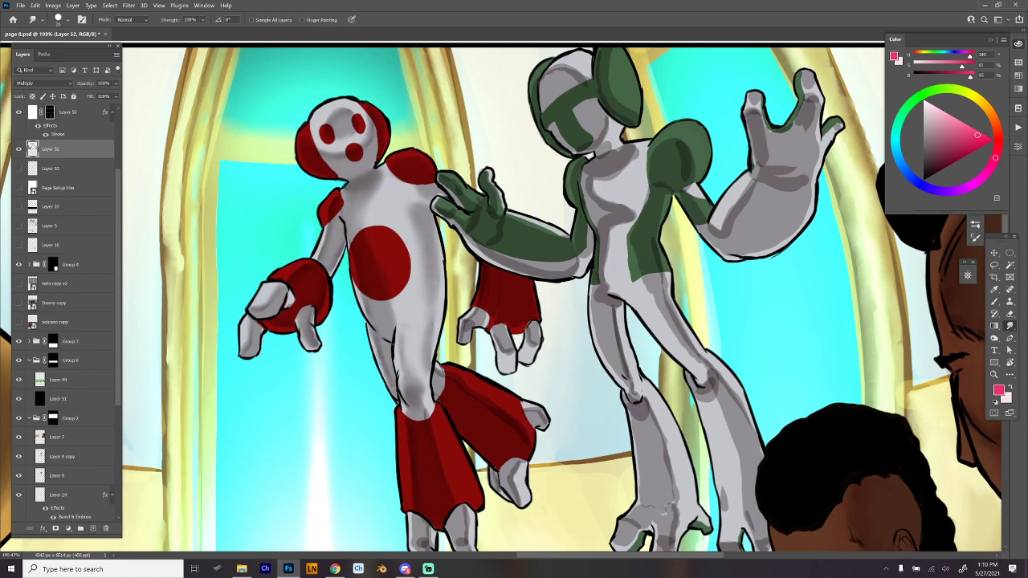
- Blend the shadow edges on the red figure's legs and feet with the smudge brush
drag(418, 173, 390, 121)
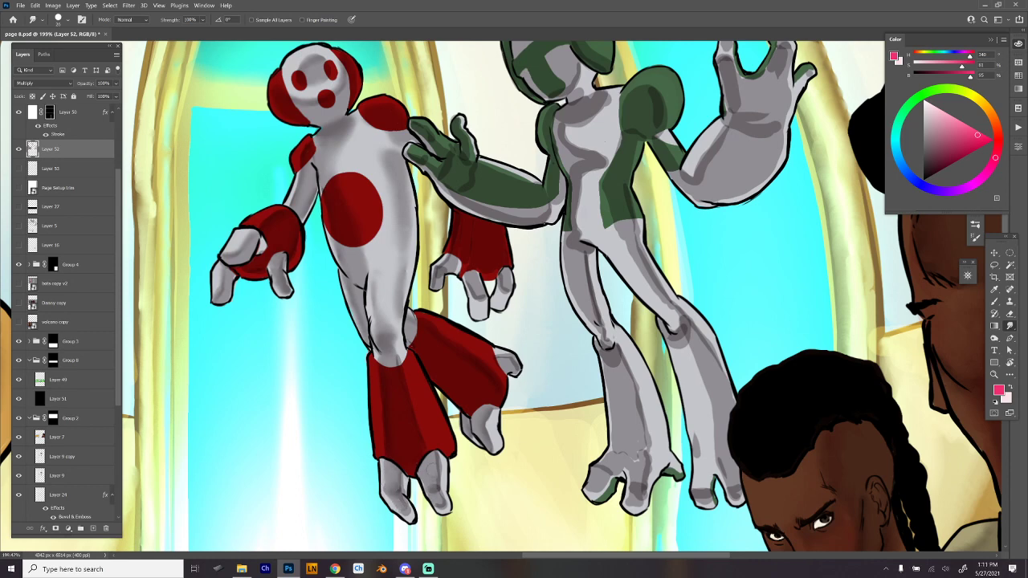
drag(433, 468, 440, 492)
drag(554, 259, 480, 322)
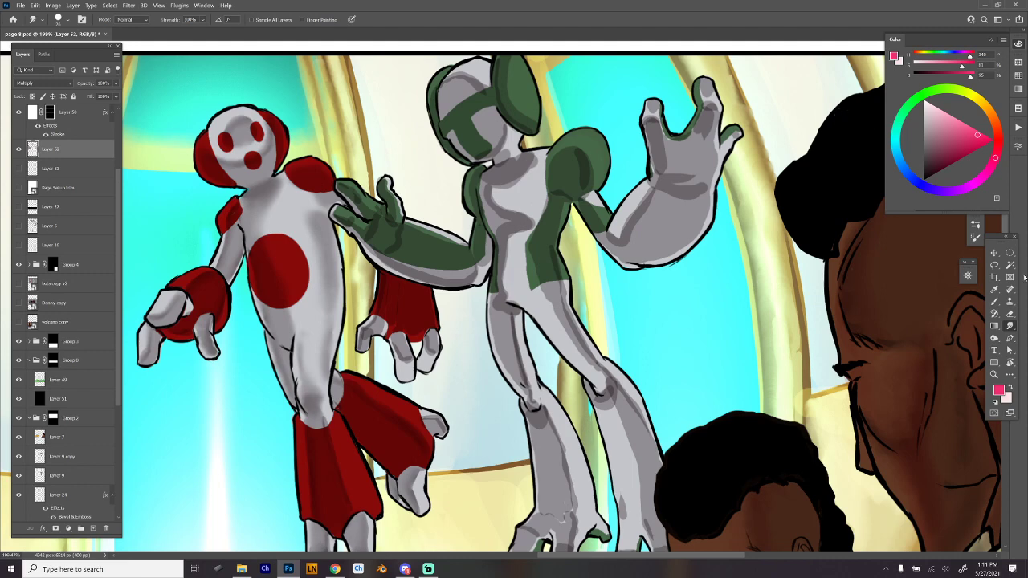
- Switch to the Brush tool in Multiply mode and load the gray swatch from Group 1
click(994, 303)
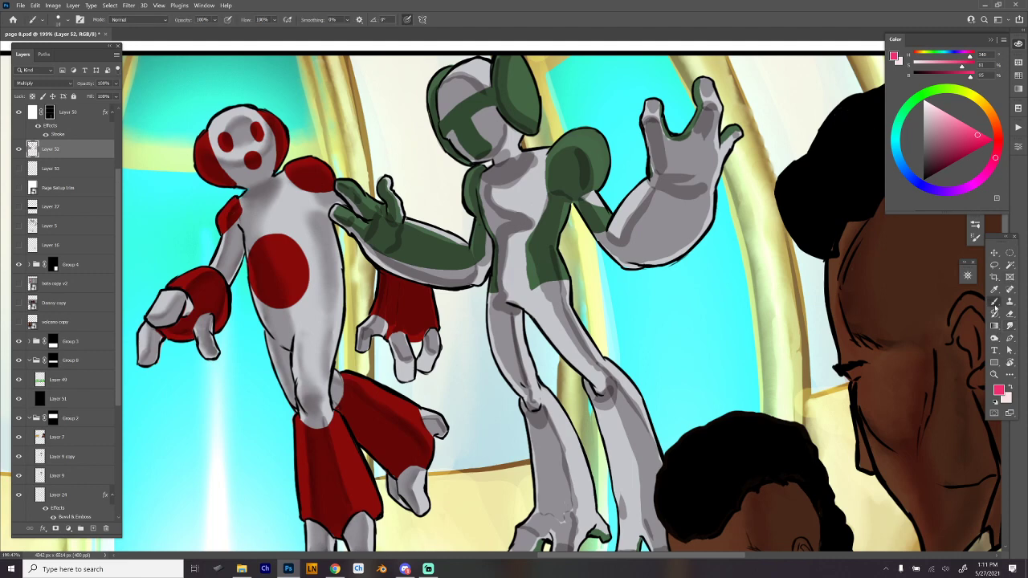
click(136, 20)
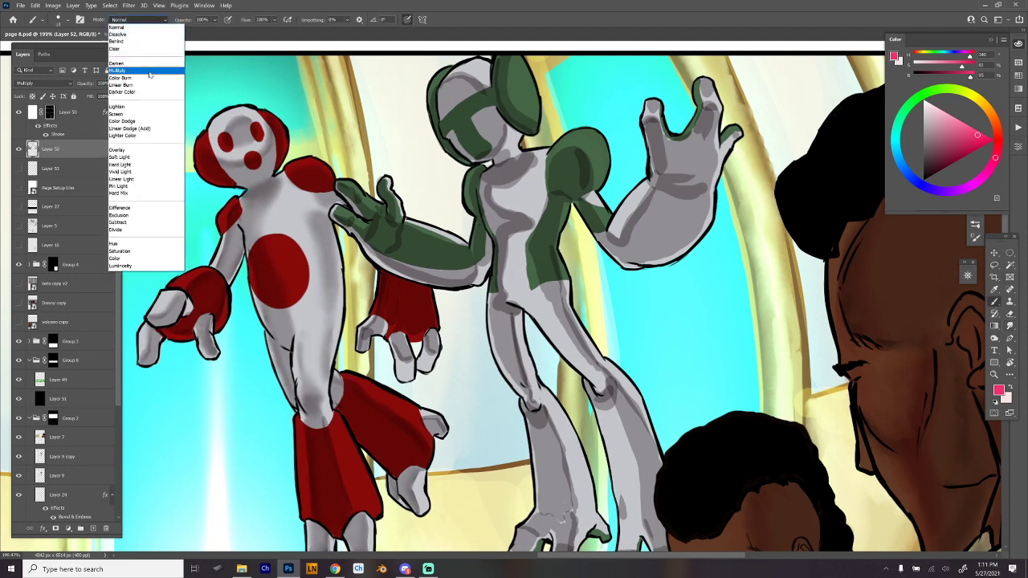
click(137, 55)
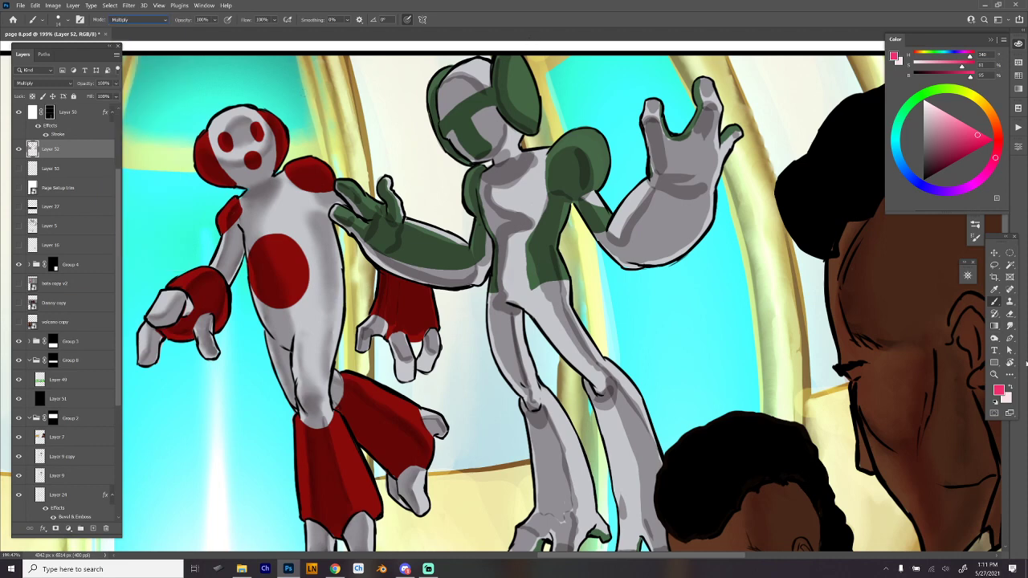
click(1018, 62)
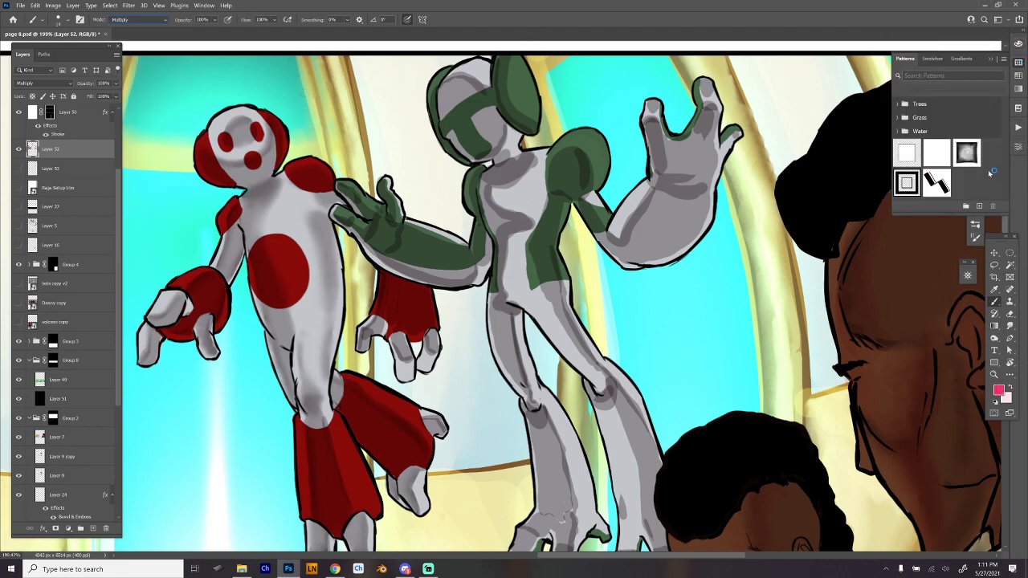
click(931, 59)
scroll(970, 169, down, 3)
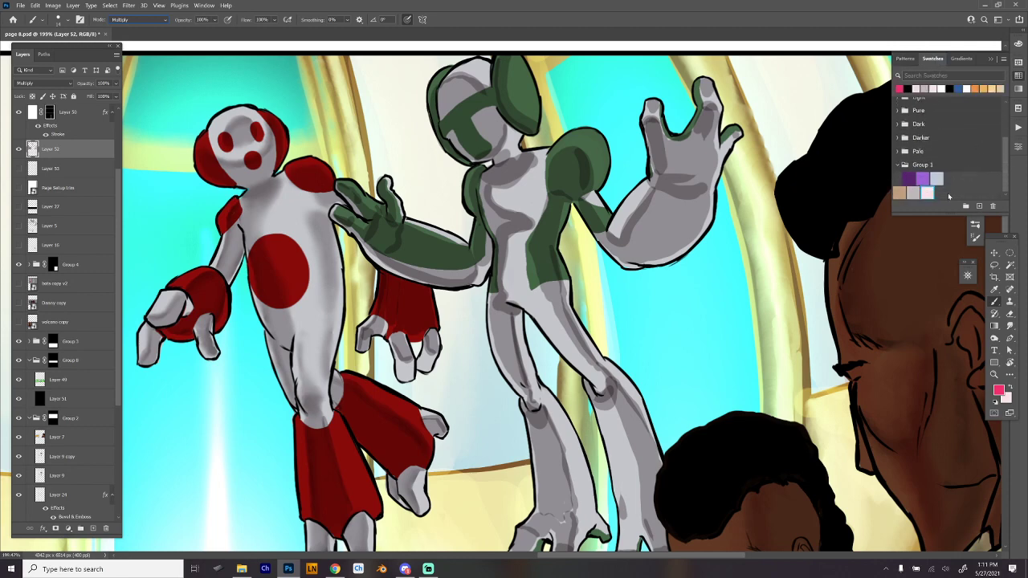
click(914, 192)
click(992, 59)
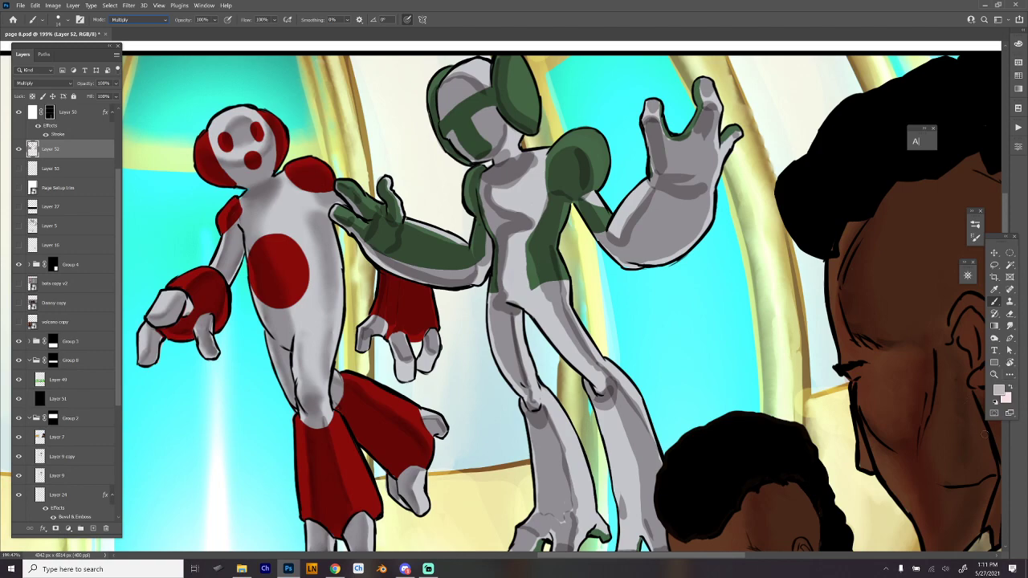
- Enlarge the brush and look over the shading of the characters elsewhere on the comic page
mouse_move(952, 396)
mouse_down()
mouse_move(966, 398)
mouse_move(942, 400)
mouse_up()
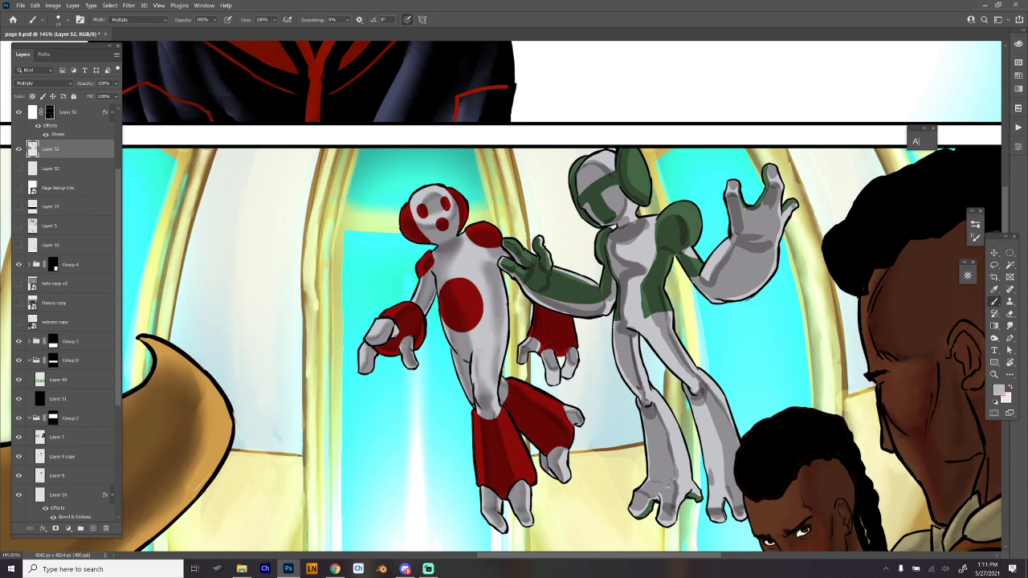
mouse_move(707, 319)
mouse_down()
mouse_move(670, 289)
mouse_move(632, 303)
mouse_move(631, 294)
mouse_up()
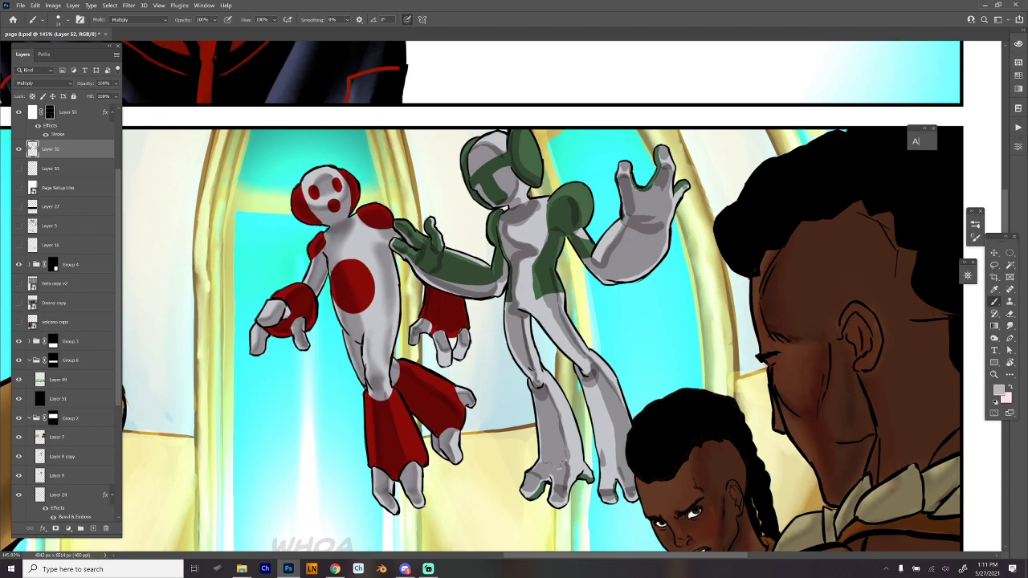
right_click(660, 279)
click(718, 200)
click(706, 89)
mouse_move(603, 470)
mouse_down()
mouse_move(708, 366)
mouse_move(731, 361)
mouse_up()
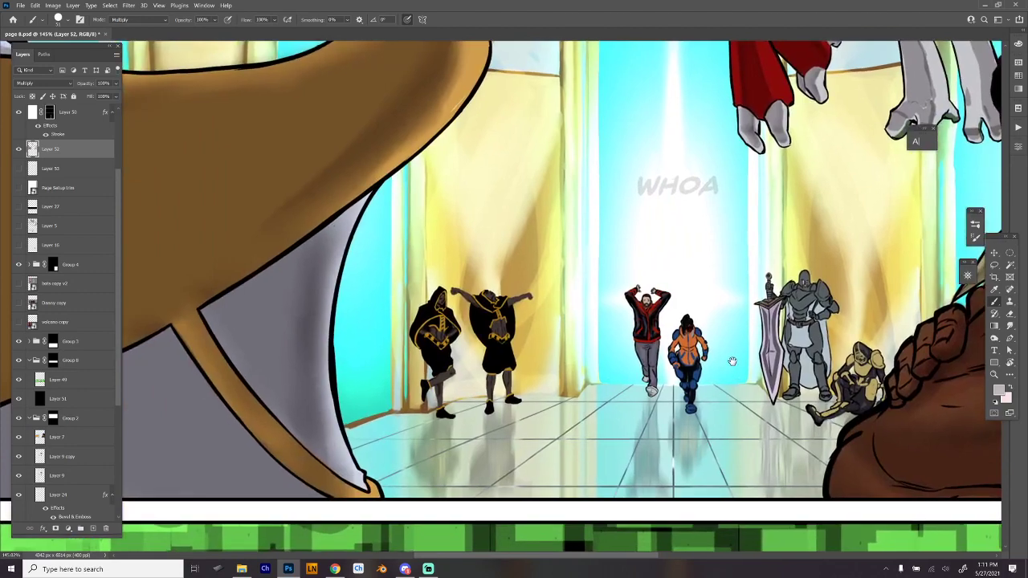
mouse_move(727, 137)
mouse_down()
mouse_move(734, 268)
mouse_move(691, 354)
mouse_move(657, 386)
mouse_up()
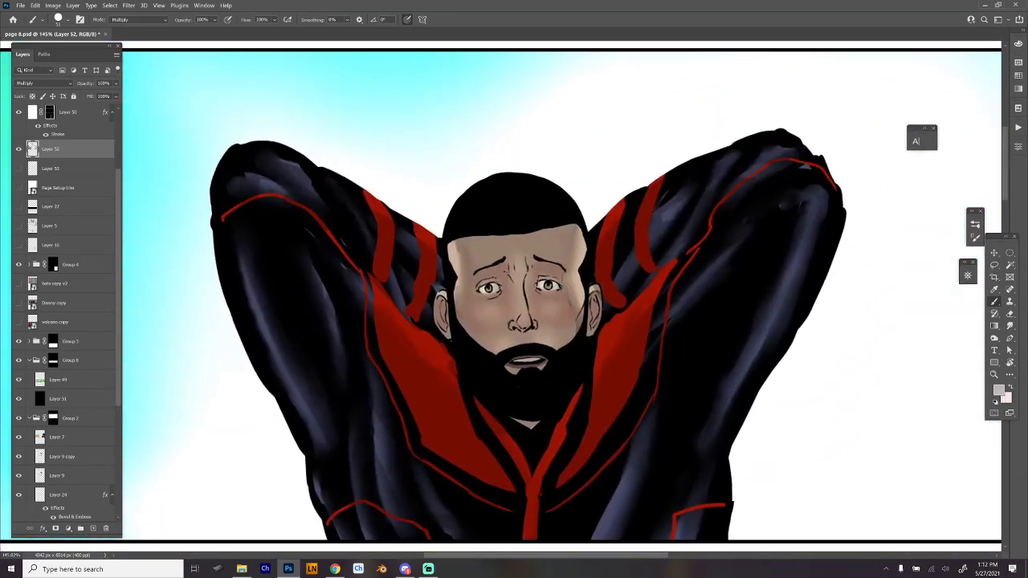
right_click(566, 315)
click(677, 498)
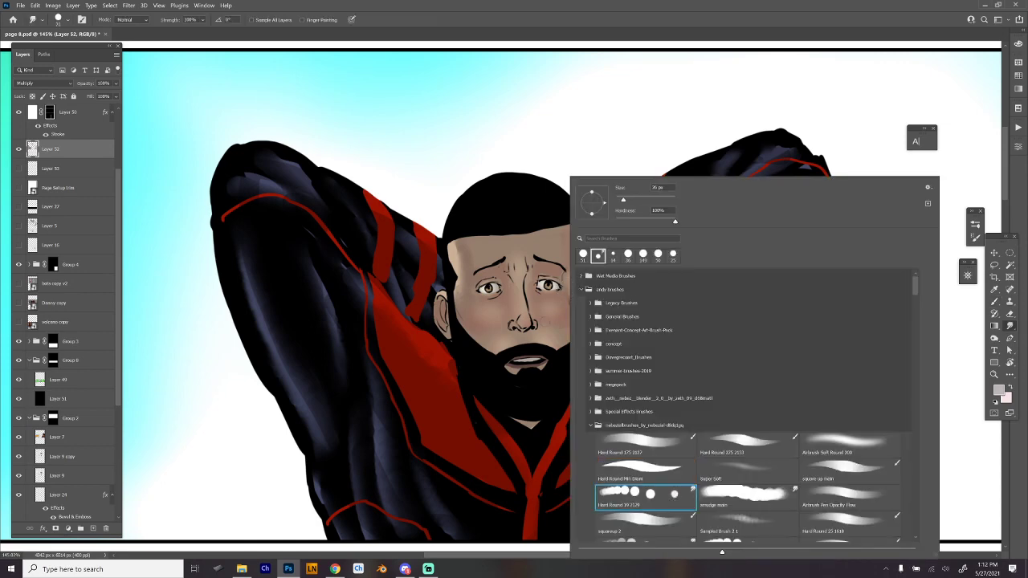
key(Return)
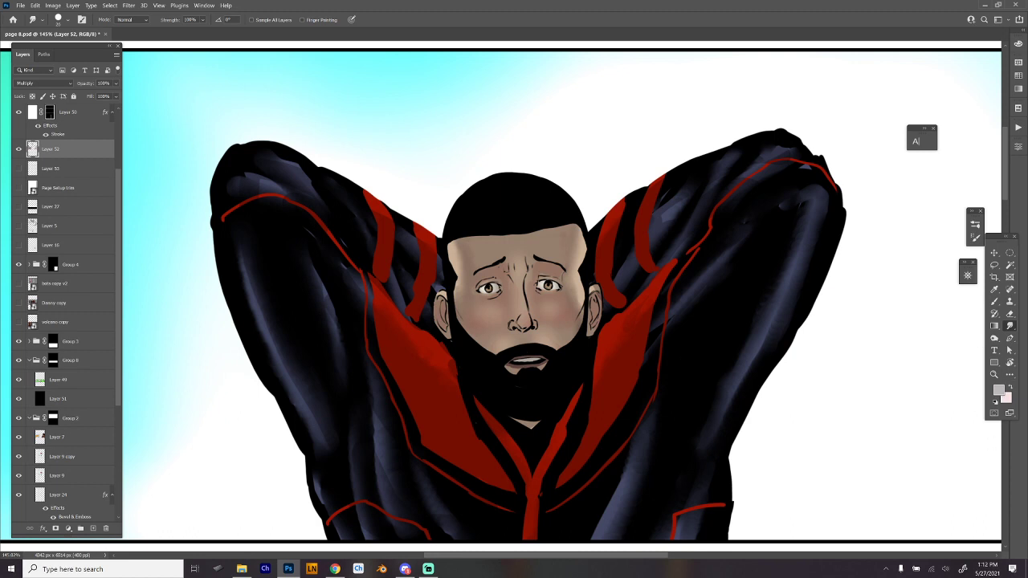
- Paint hard-edged Multiply shadows over the bearded man's cheeks, nose and eye sockets with the Brush tool
key(b)
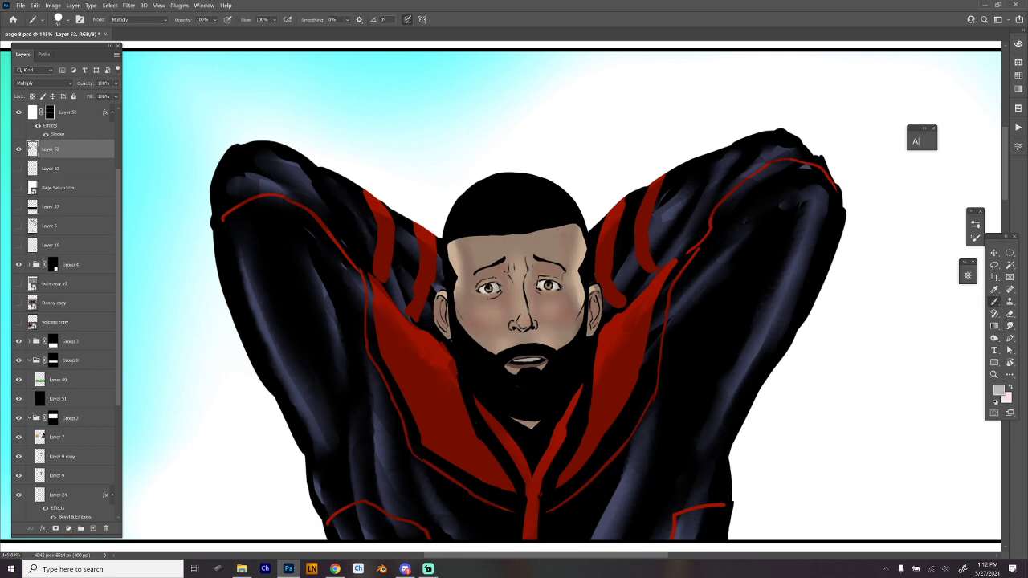
mouse_move(477, 280)
mouse_down()
mouse_move(501, 266)
mouse_move(514, 315)
mouse_move(461, 328)
mouse_move(492, 333)
mouse_move(493, 346)
mouse_move(461, 322)
mouse_move(454, 284)
mouse_up()
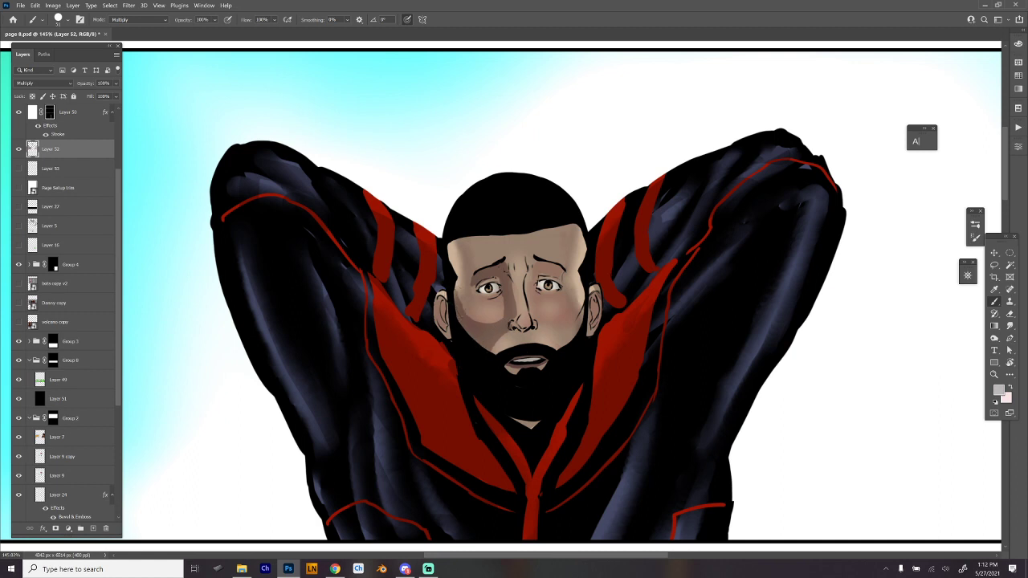
mouse_move(529, 258)
mouse_down()
mouse_move(537, 316)
mouse_move(555, 328)
mouse_move(580, 307)
mouse_move(551, 317)
mouse_move(562, 335)
mouse_move(586, 317)
mouse_move(578, 333)
mouse_up()
mouse_move(513, 336)
mouse_down()
mouse_move(534, 338)
mouse_move(516, 331)
mouse_up()
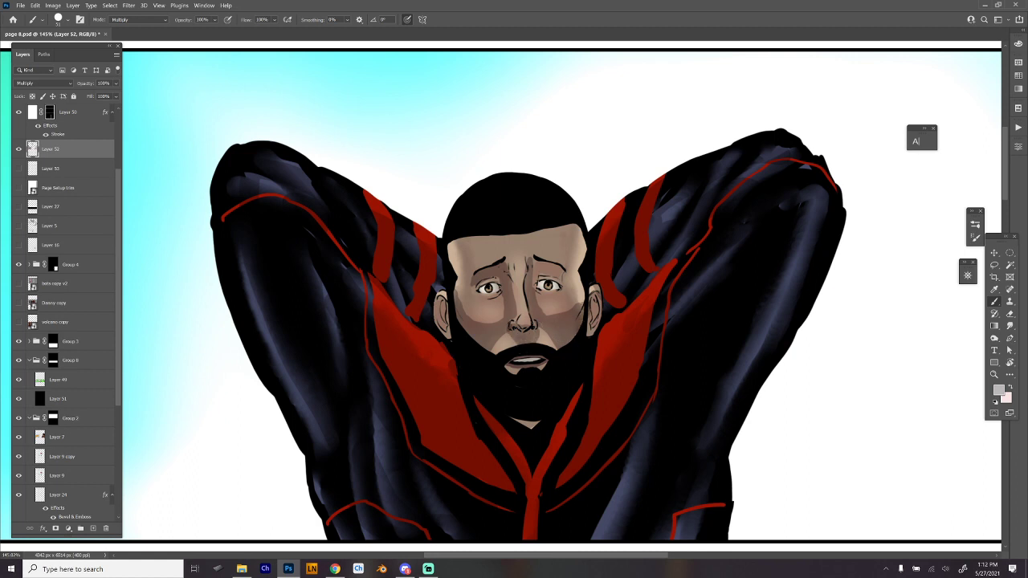
mouse_move(534, 285)
mouse_down()
mouse_move(543, 261)
mouse_move(565, 280)
mouse_up()
- Paint shadow planes across the man's forehead and between his brows, undoing the last stroke
drag(481, 267, 477, 235)
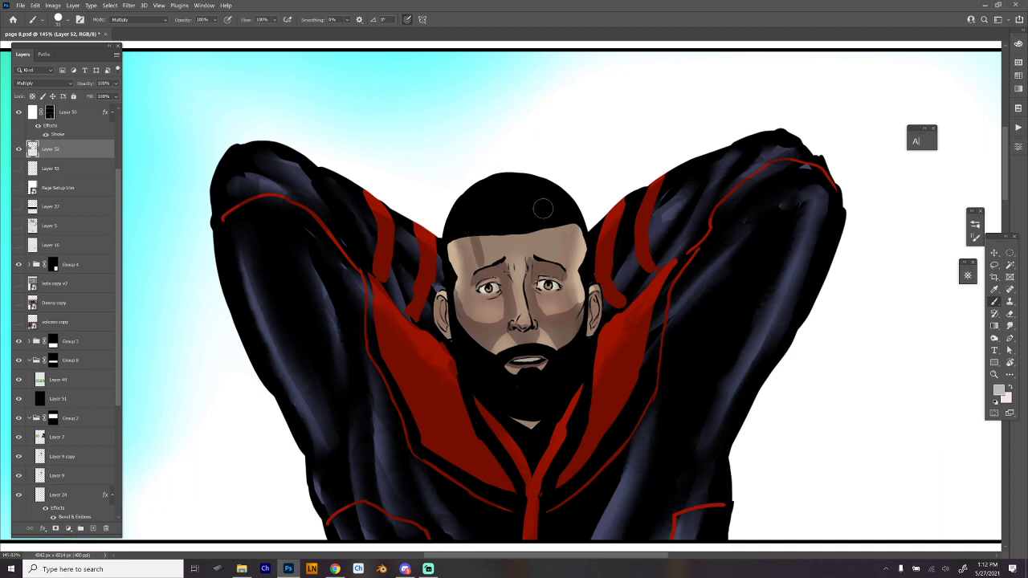
drag(547, 230, 546, 260)
mouse_move(554, 211)
mouse_down()
mouse_move(546, 258)
mouse_move(487, 257)
mouse_move(486, 243)
mouse_move(541, 239)
mouse_up()
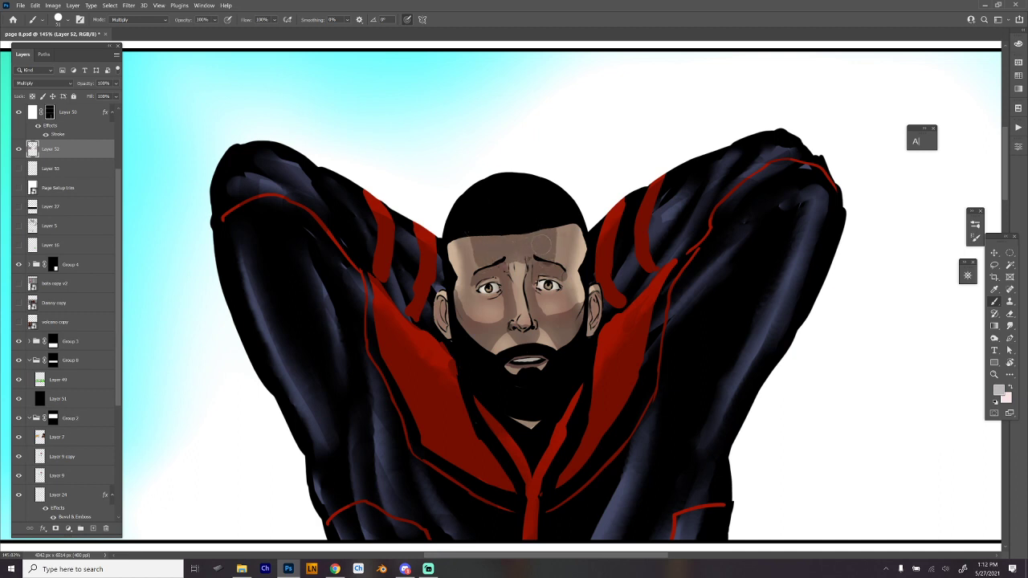
mouse_move(514, 272)
mouse_down()
mouse_move(530, 329)
mouse_move(515, 270)
mouse_move(524, 268)
mouse_up()
key(ctrl+z)
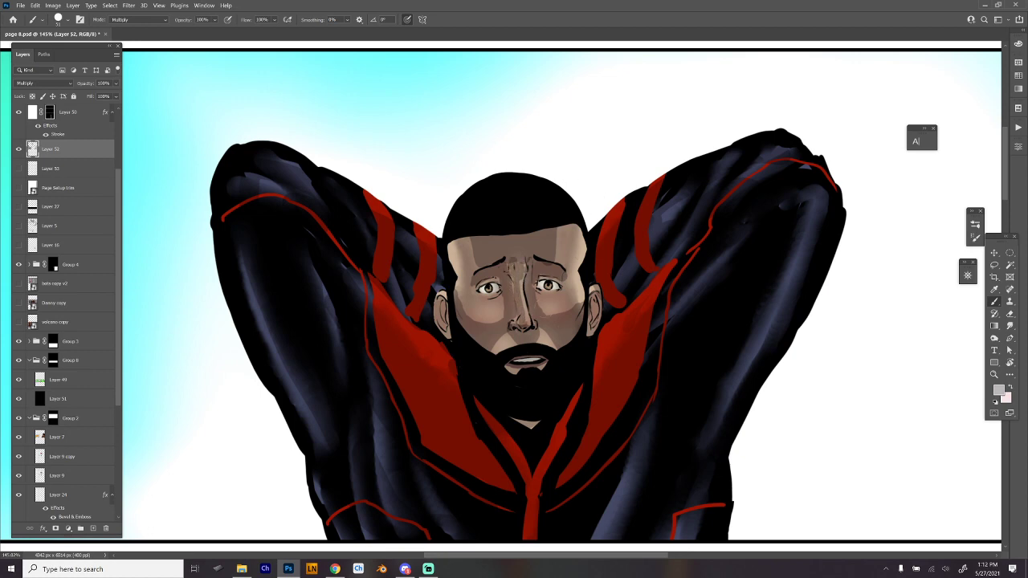
- Load the Hard Round 19 smudge preset and blend the shadow edges on both of the man's cheeks
right_click(585, 177)
click(679, 492)
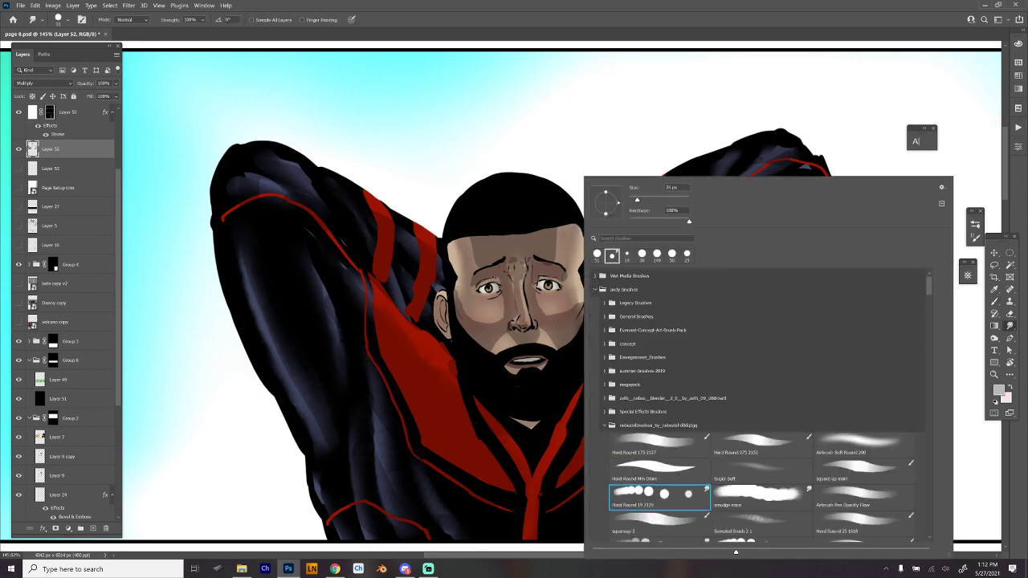
click(498, 301)
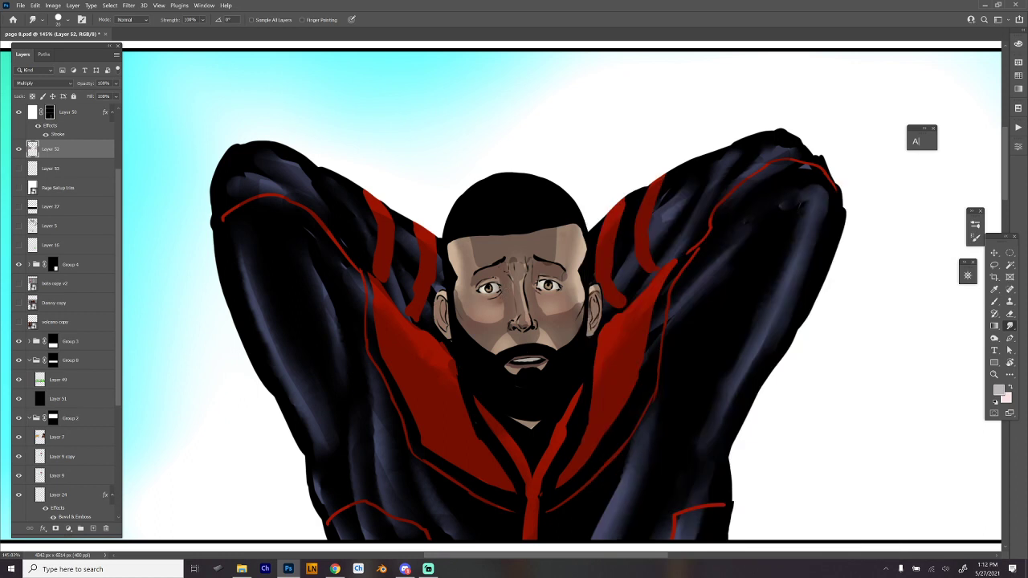
mouse_move(503, 304)
mouse_down()
mouse_move(500, 316)
mouse_move(475, 321)
mouse_move(455, 283)
mouse_up()
drag(577, 304, 584, 302)
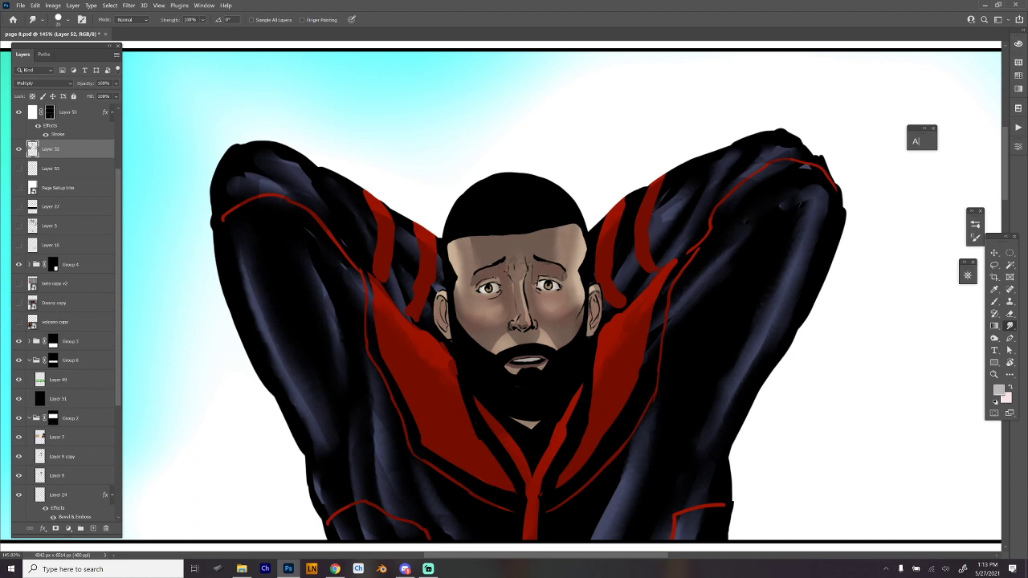
- Smudge the shadows along the man's nose, the side of his face and his forehead into soft gradients
drag(522, 281, 523, 323)
drag(687, 304, 593, 287)
drag(511, 246, 528, 240)
drag(528, 240, 539, 257)
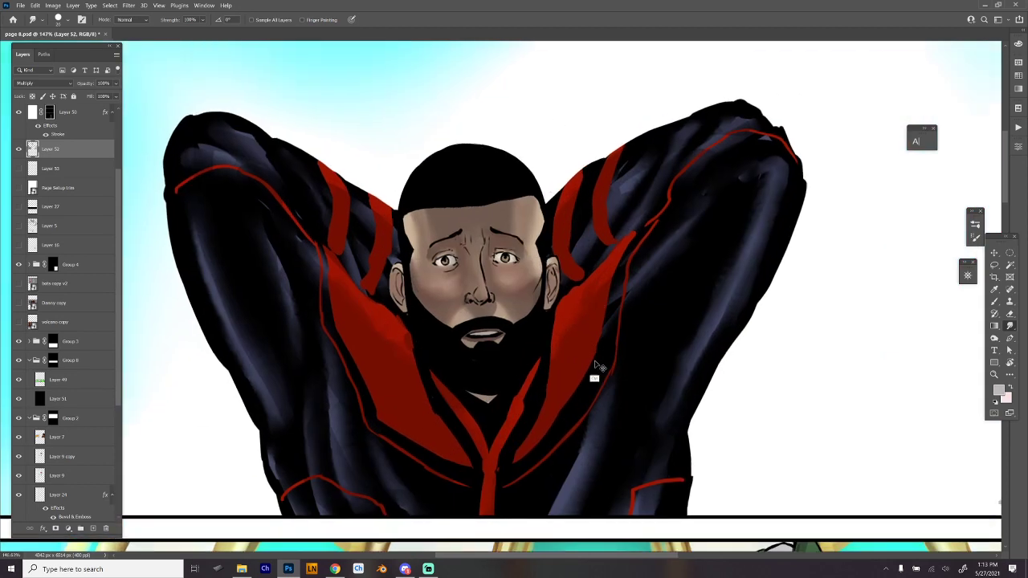
- Switch to the Brush tool with the Super Soft preset and reduce its size
key(b)
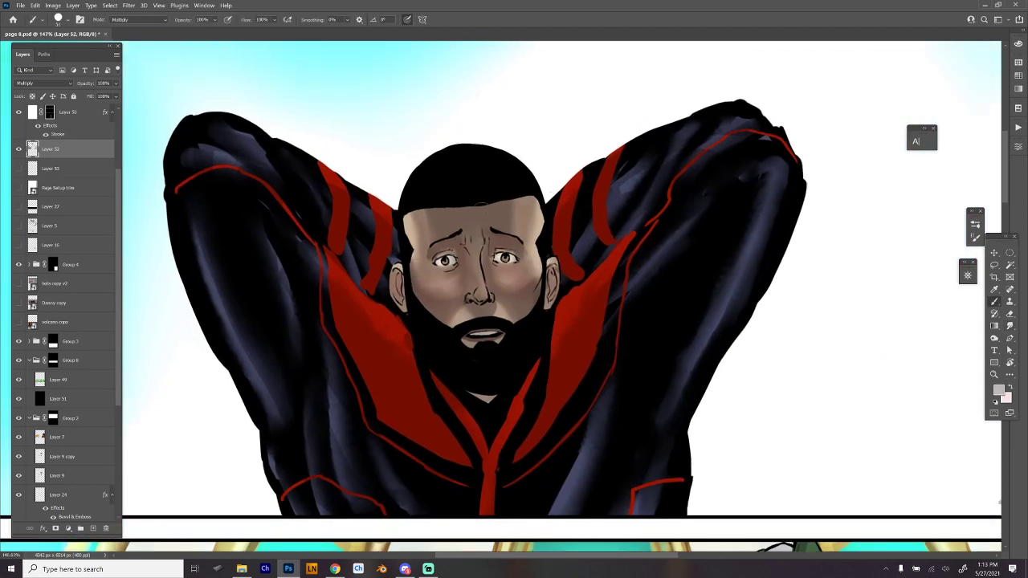
right_click(506, 207)
click(683, 474)
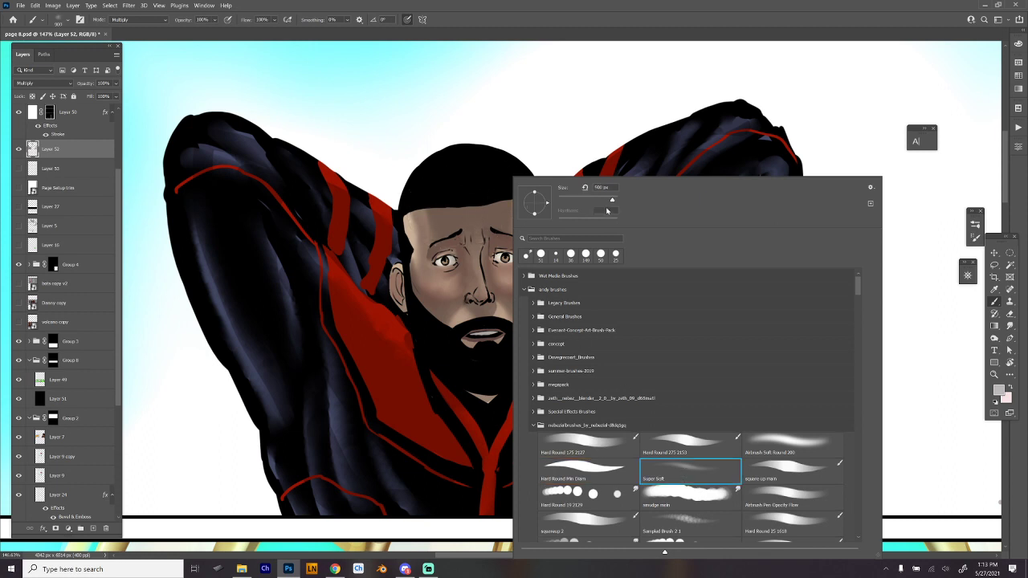
drag(612, 200, 591, 200)
click(602, 202)
click(453, 187)
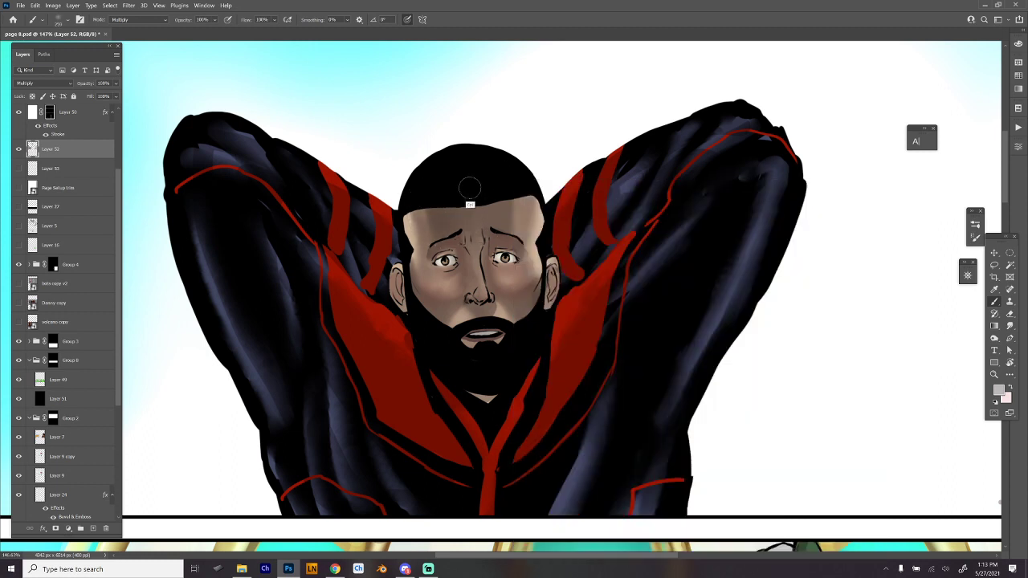
- Switch to the Eraser tool with the Super Soft preset and set its size to 202 px
key(e)
right_click(464, 182)
click(631, 480)
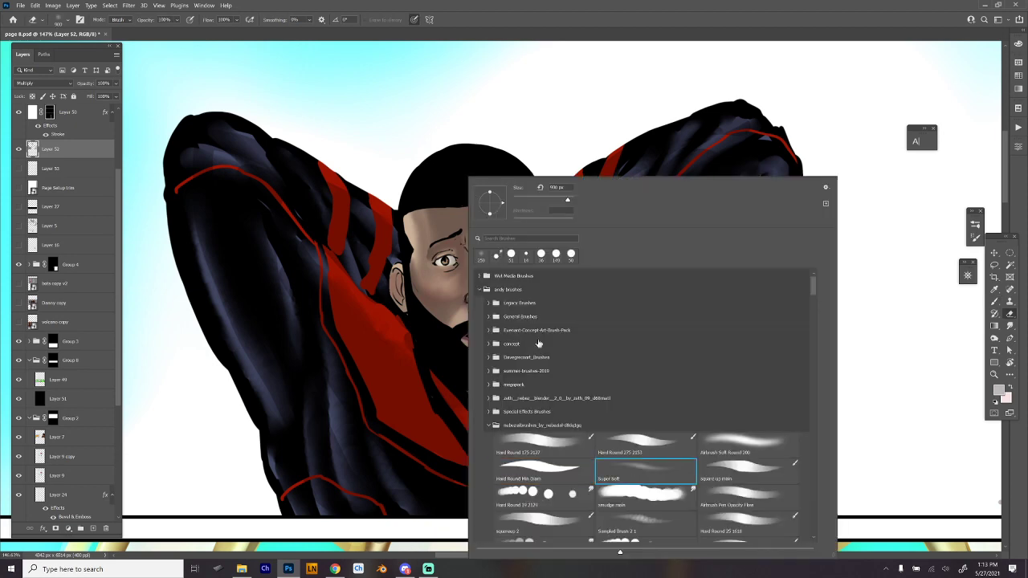
click(438, 204)
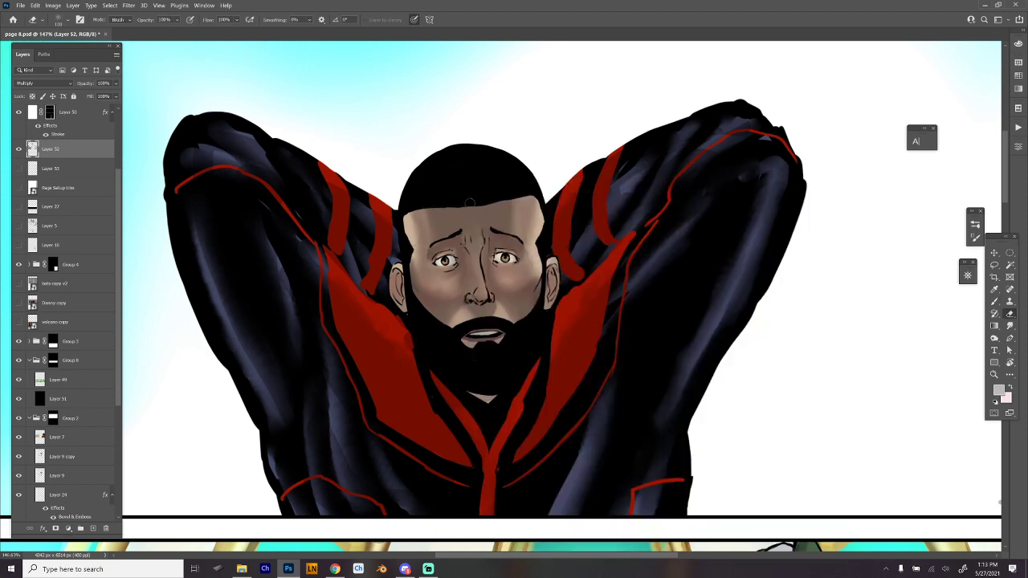
right_click(470, 202)
click(573, 200)
click(446, 202)
- Softly erase parts of the shadow on the man's forehead, cheeks and nose to bring back light areas
mouse_move(426, 200)
mouse_down()
mouse_move(437, 225)
mouse_move(510, 223)
mouse_move(526, 210)
mouse_up()
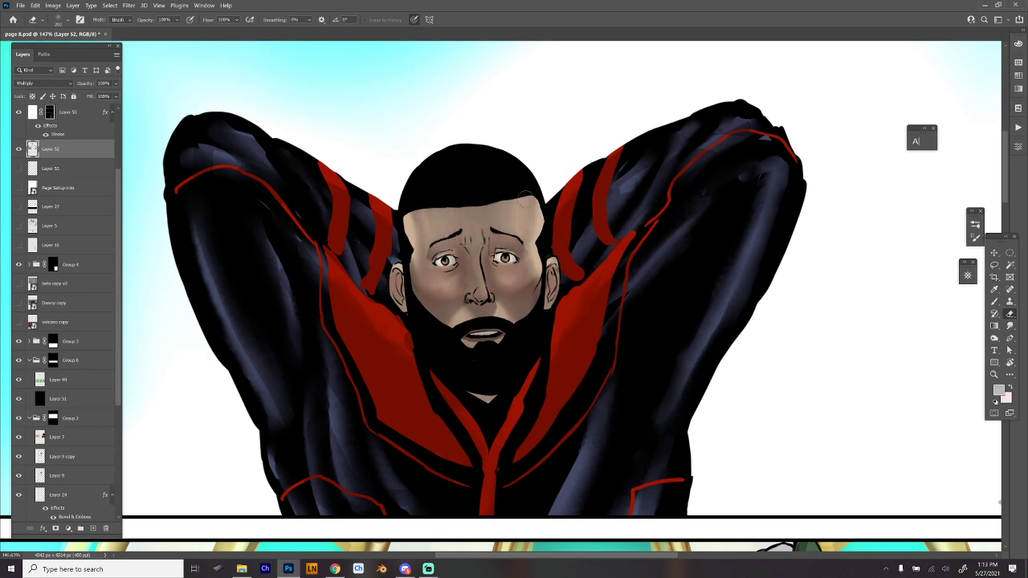
mouse_move(417, 252)
mouse_down()
mouse_move(416, 230)
mouse_move(419, 247)
mouse_move(465, 278)
mouse_move(443, 305)
mouse_move(508, 313)
mouse_move(515, 301)
mouse_up()
drag(488, 270, 492, 241)
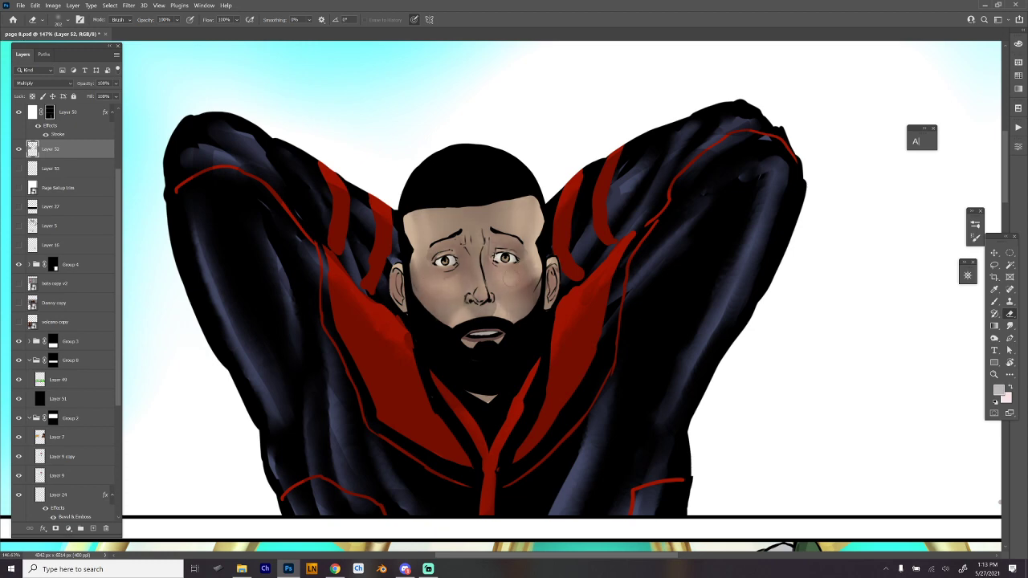
mouse_move(522, 275)
mouse_down()
mouse_move(533, 304)
mouse_move(535, 288)
mouse_up()
- Step back through the history to compare the man's hard-edged face shadows with the softened shading, both at page scale and close up
mouse_move(765, 372)
mouse_down()
mouse_move(743, 383)
mouse_move(656, 321)
mouse_up()
key(ctrl+z)
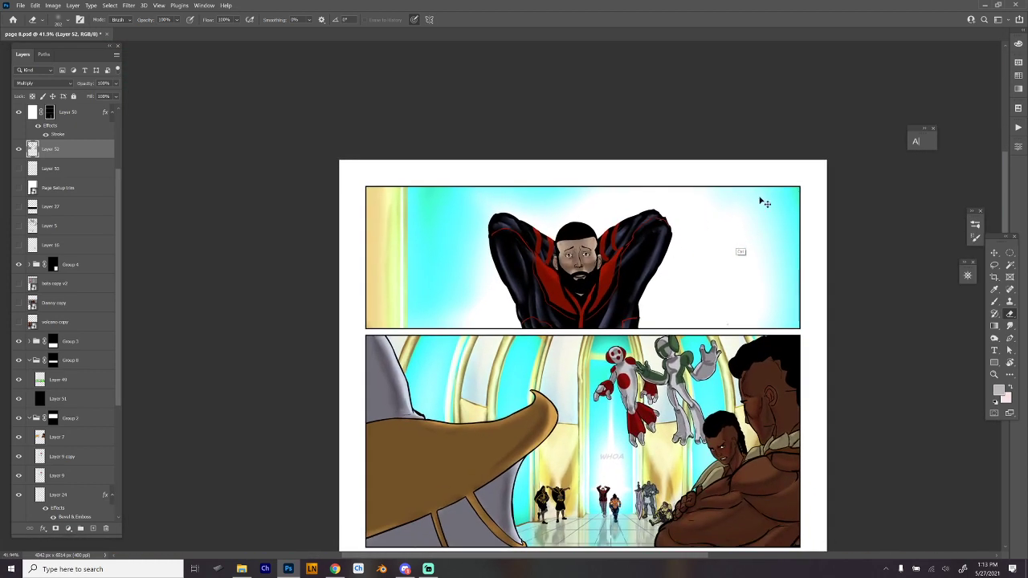
key(ctrl+z)
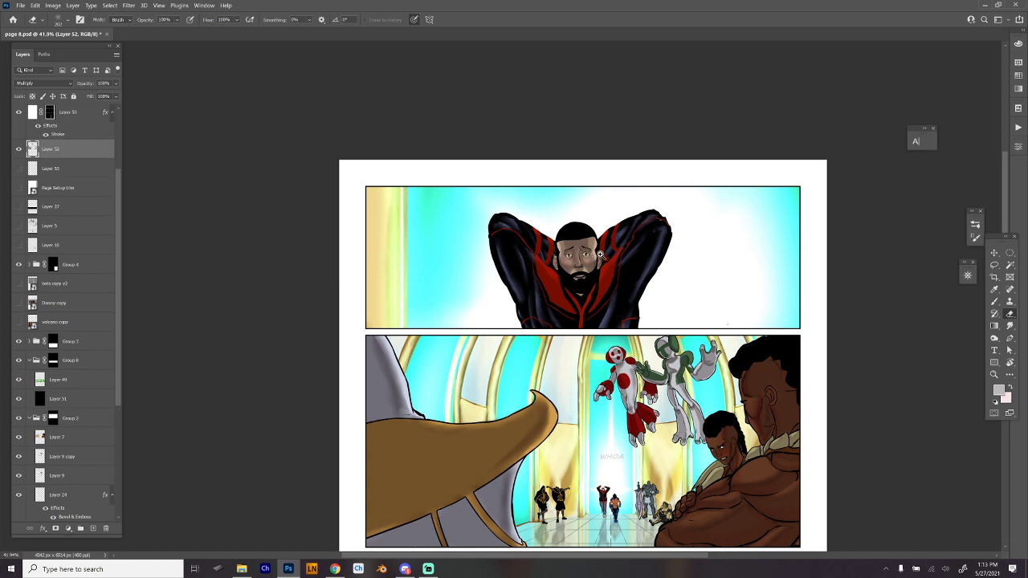
mouse_move(575, 213)
mouse_down()
mouse_move(582, 245)
mouse_move(573, 211)
mouse_move(412, 109)
mouse_move(464, 153)
mouse_up()
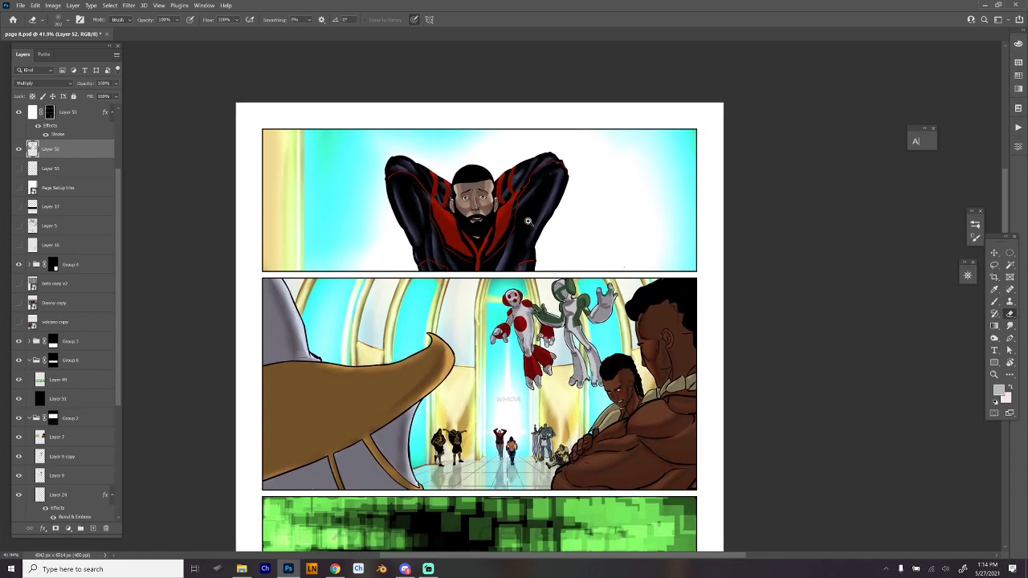
drag(527, 221, 549, 226)
drag(486, 203, 531, 280)
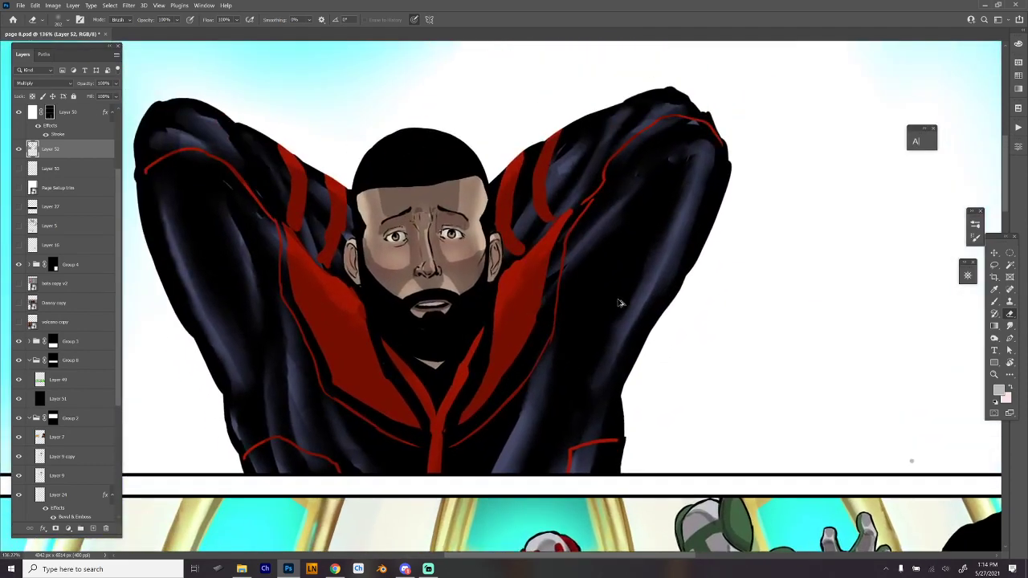
key(alt+z)
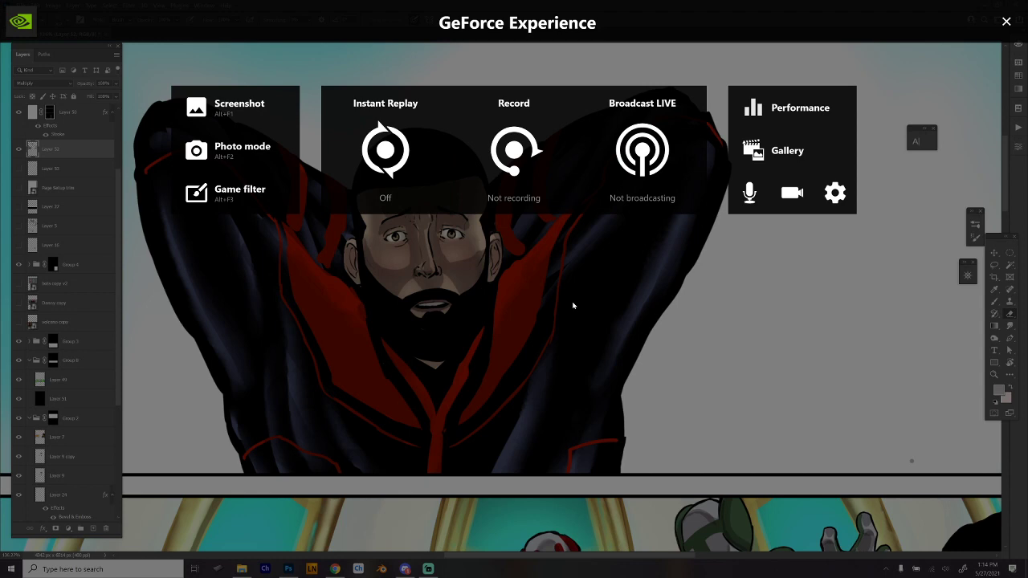
key(alt+z)
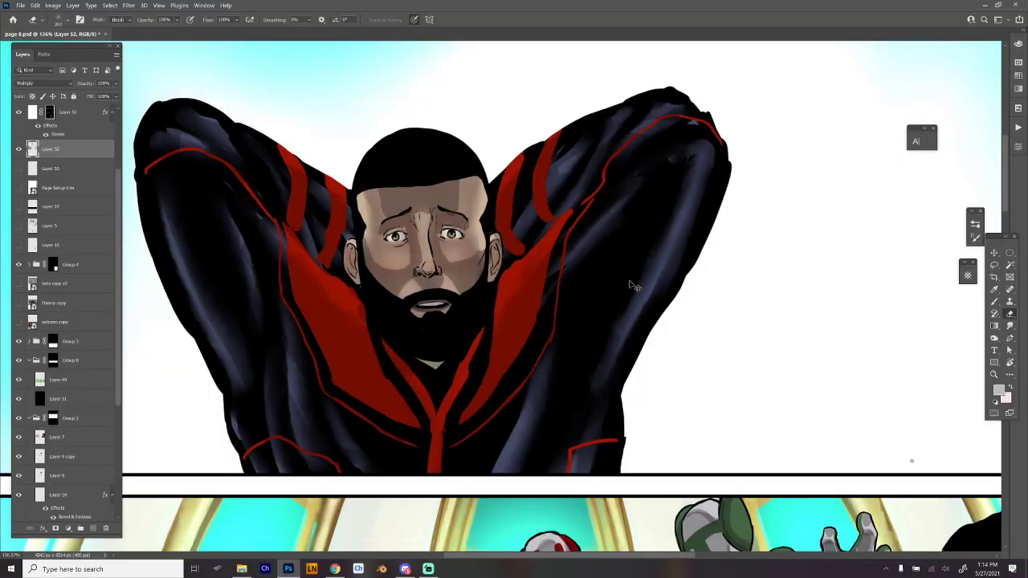
key(ctrl+z)
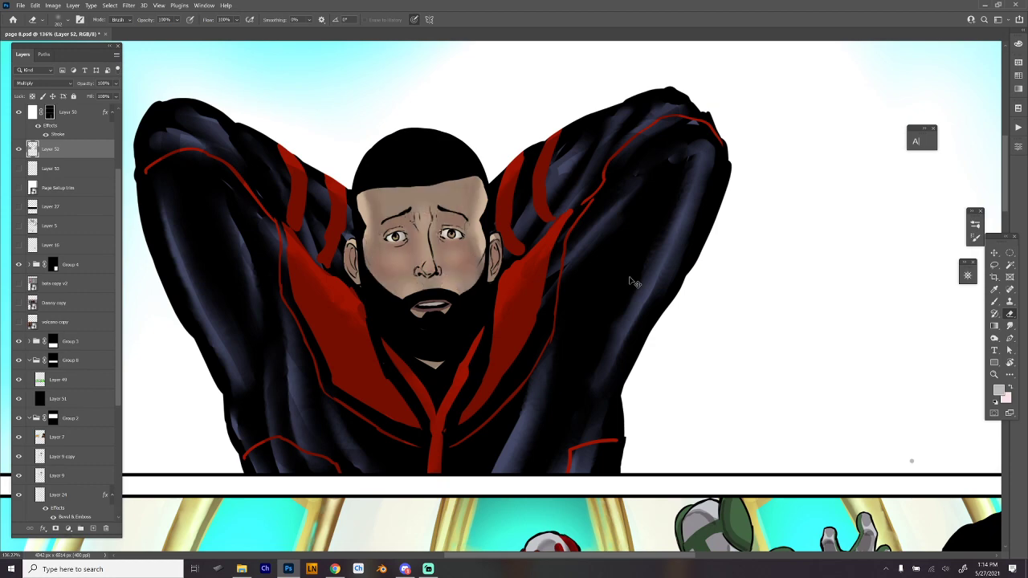
- Return to the floating figures in the second panel and load the Hard Round 19 smudge preset for the green figure's shadows
drag(629, 281, 600, 313)
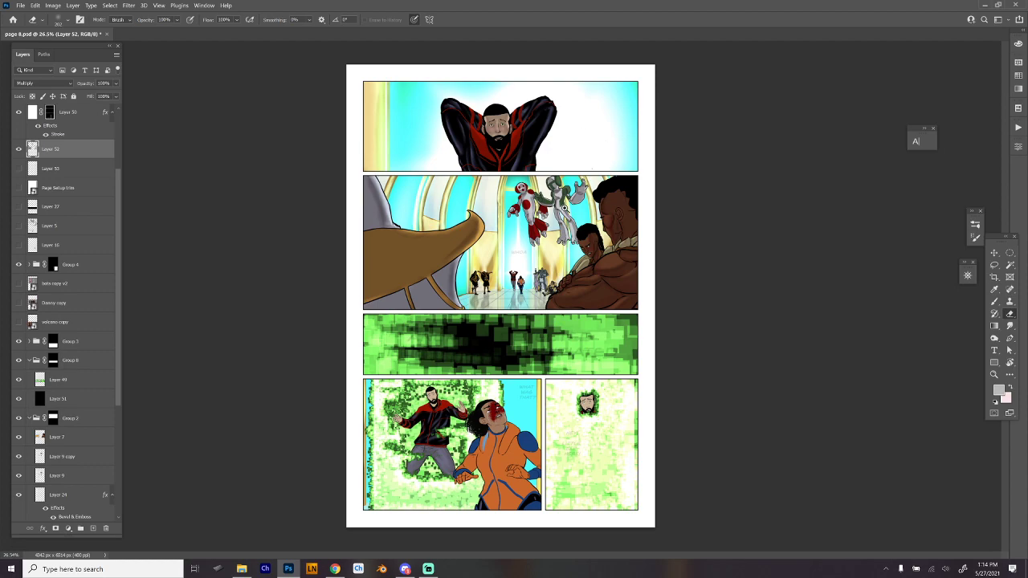
mouse_move(565, 209)
mouse_down()
mouse_move(602, 211)
mouse_move(573, 267)
mouse_up()
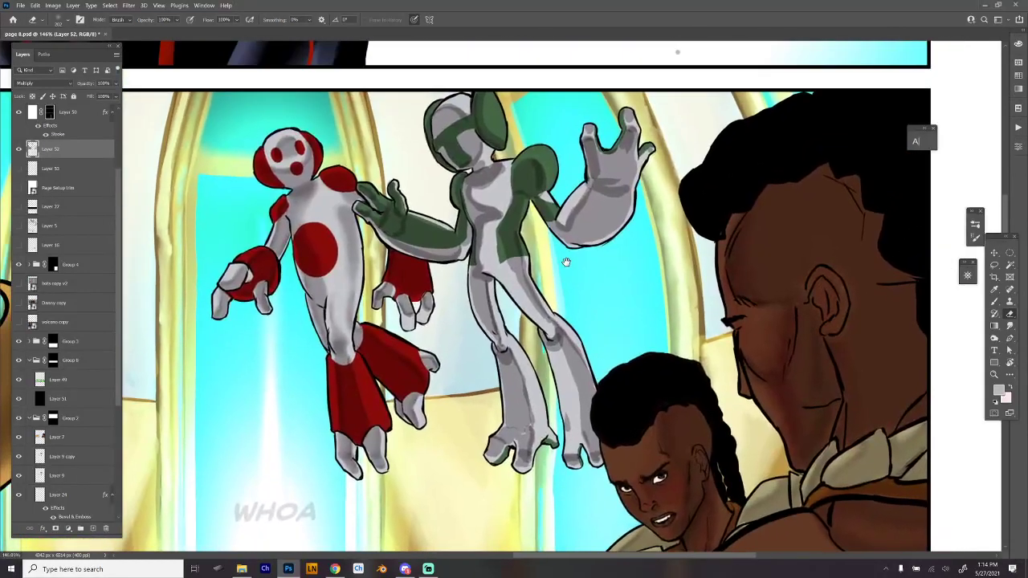
key(b)
right_click(434, 289)
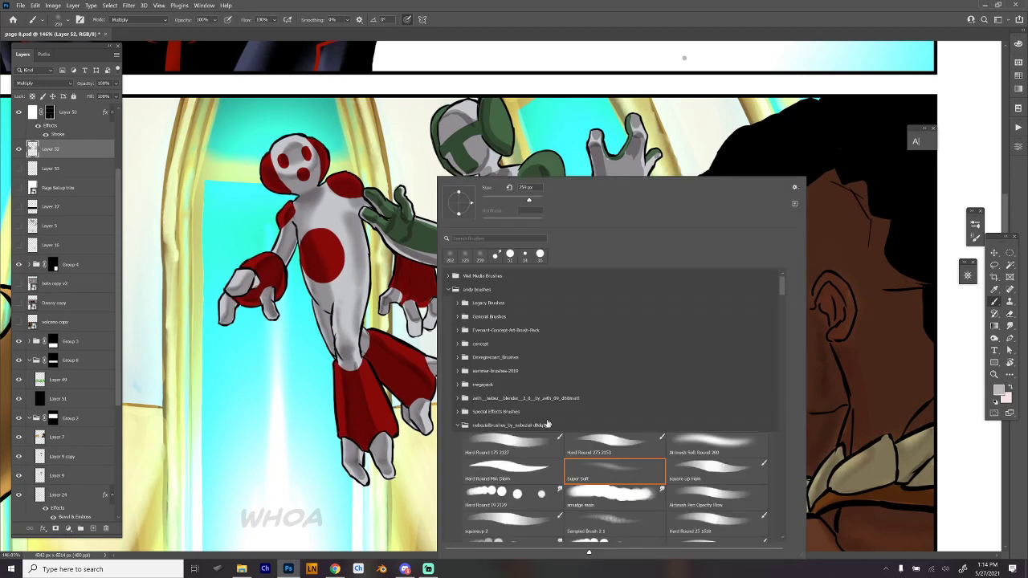
click(531, 496)
click(408, 284)
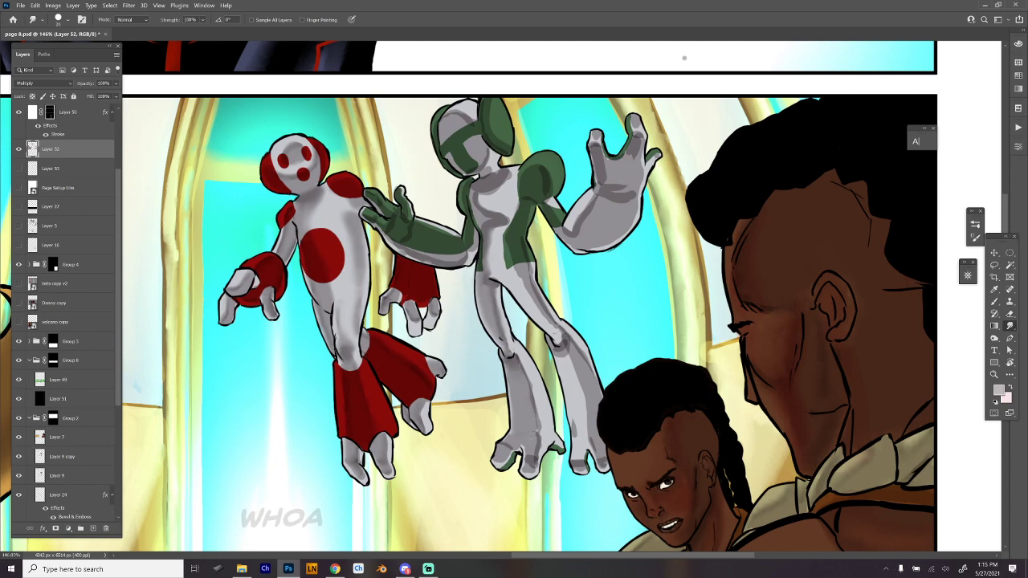
drag(736, 351, 555, 328)
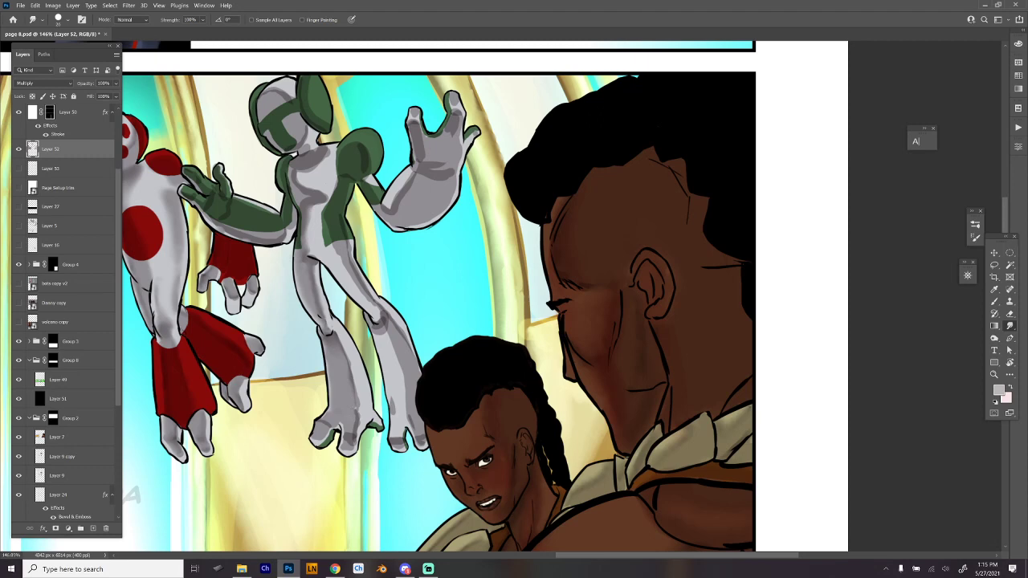
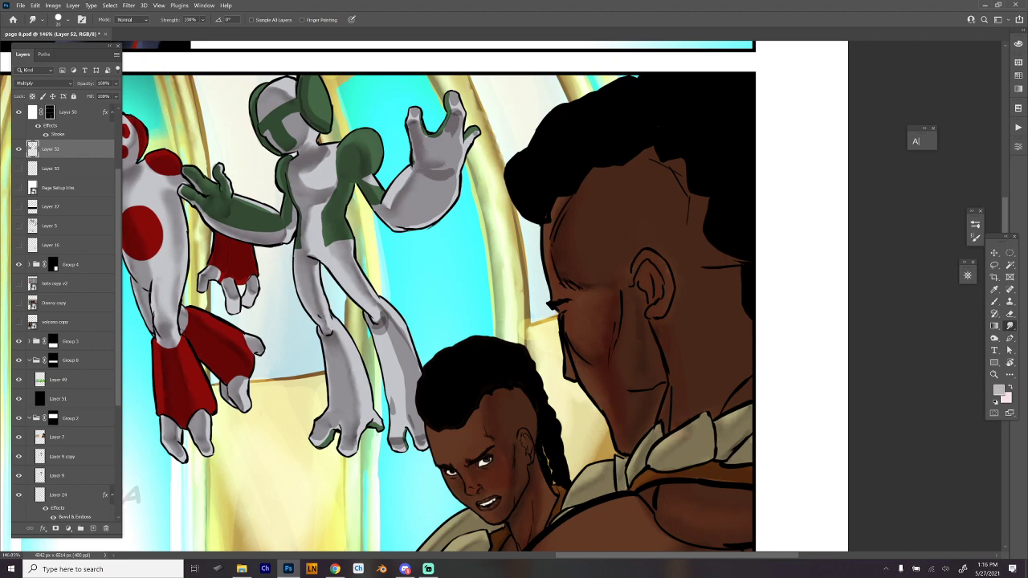
- Smudge the shadow edges on the green figure's raised hand and forearm, and check the second panel at page scale
mouse_move(451, 170)
mouse_down()
mouse_move(429, 171)
mouse_move(450, 176)
mouse_up()
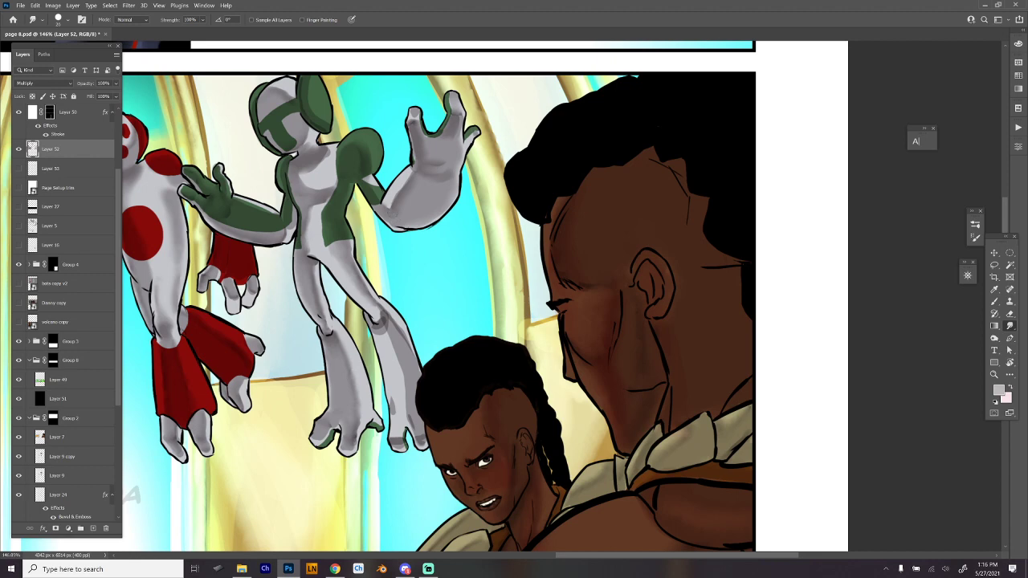
drag(387, 207, 404, 185)
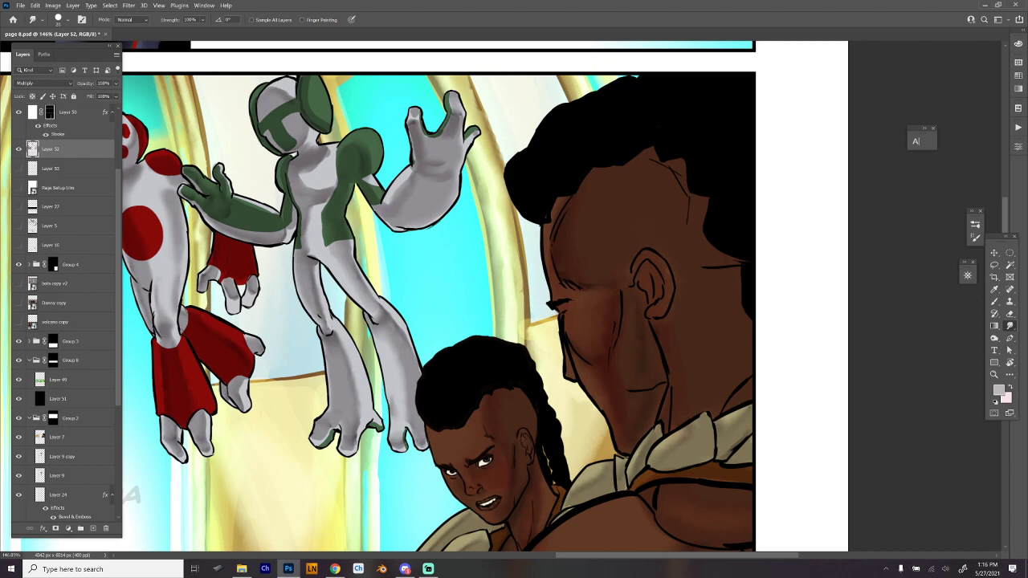
scroll(591, 244, down, 2)
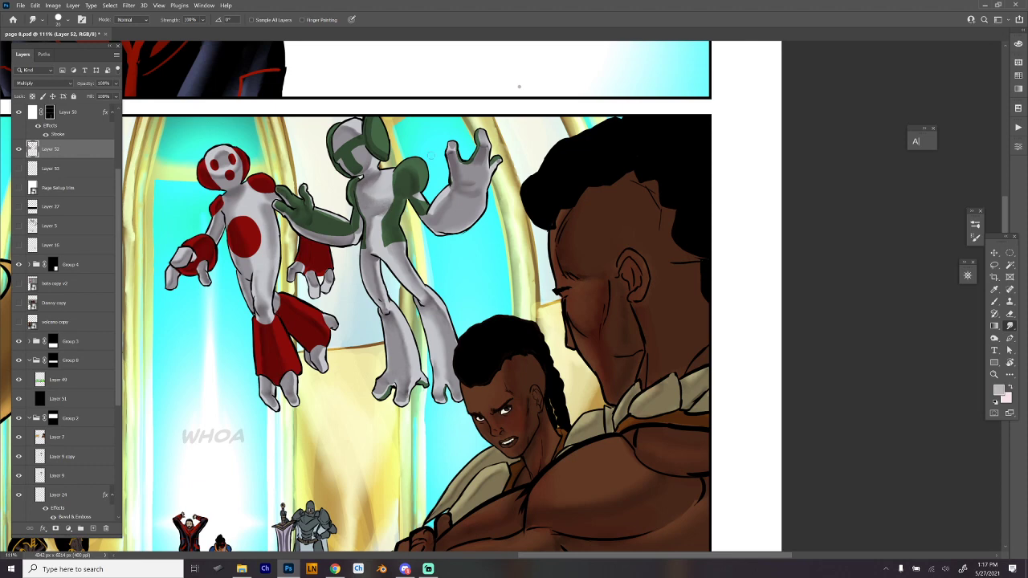
key(ctrl+minus)
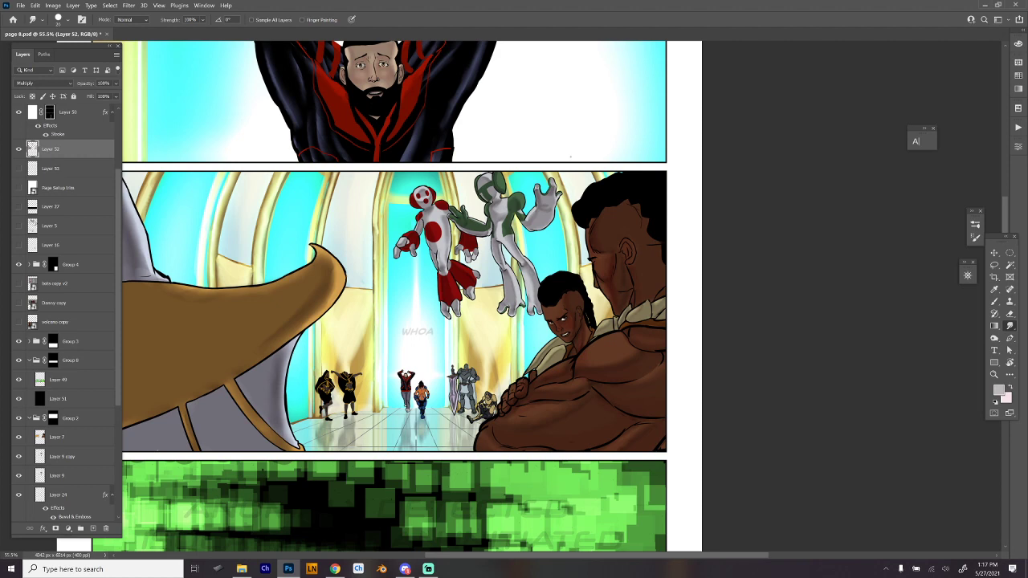
scroll(569, 156, down, 2)
scroll(591, 171, up, 4)
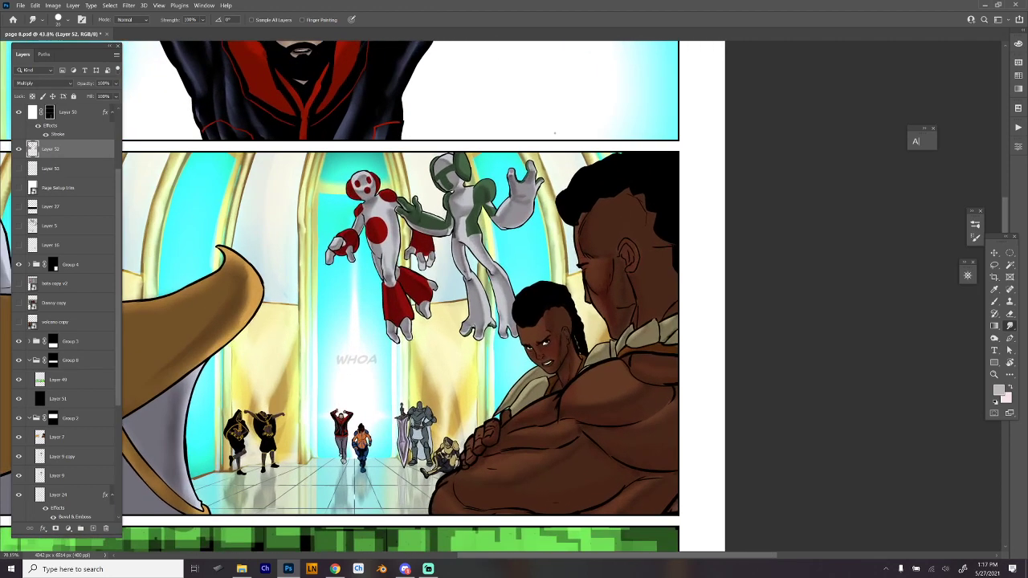
- Switch to the Brush tool with a hard round preset for the small background figures in the second panel
drag(578, 297, 668, 171)
scroll(539, 277, up, 3)
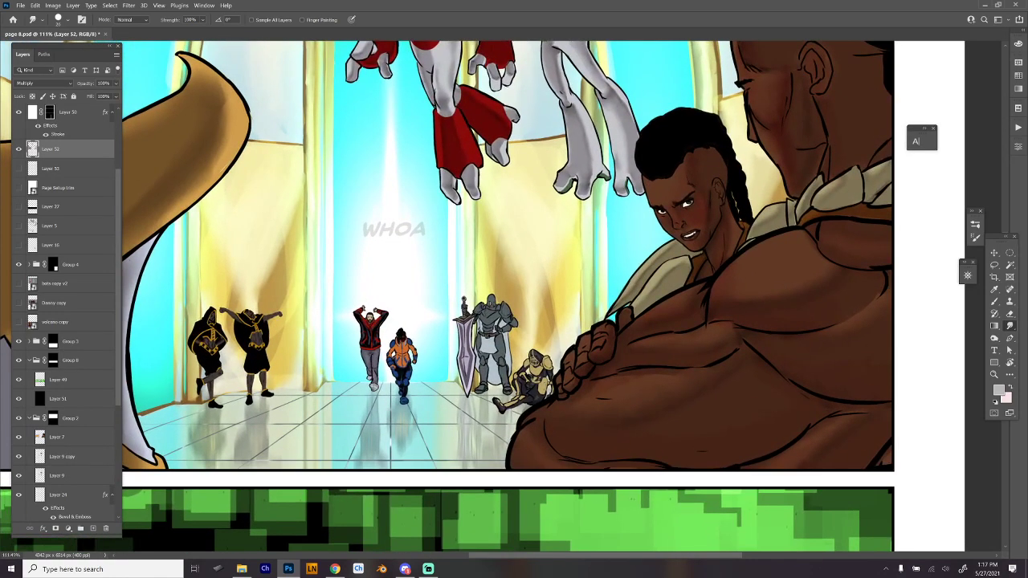
key(b)
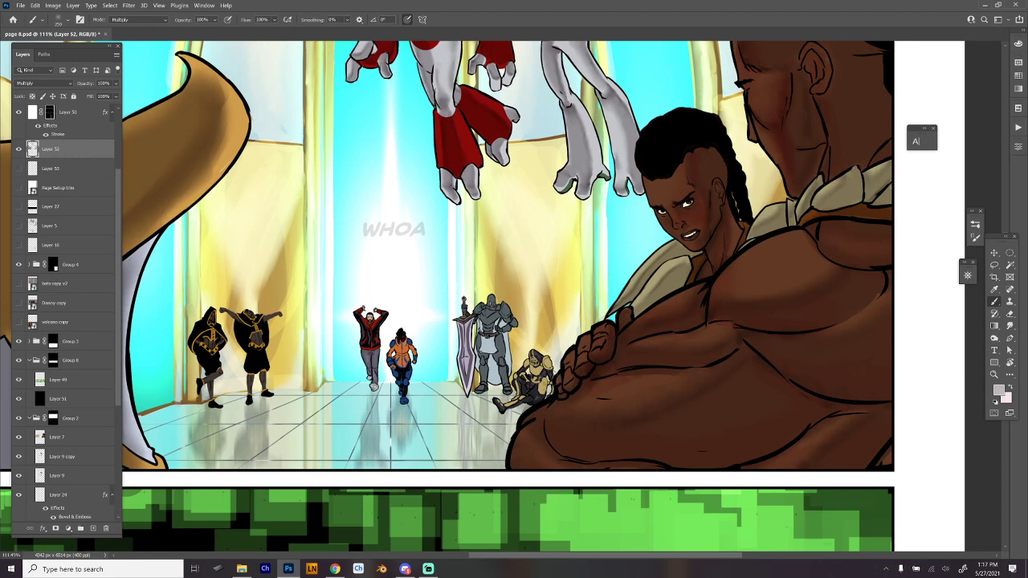
right_click(555, 287)
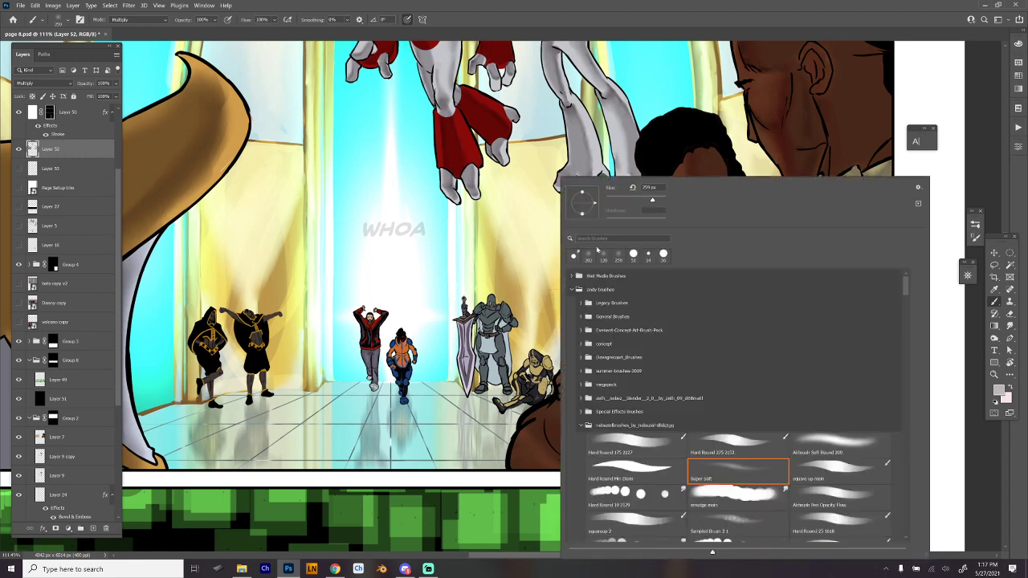
click(662, 479)
click(673, 33)
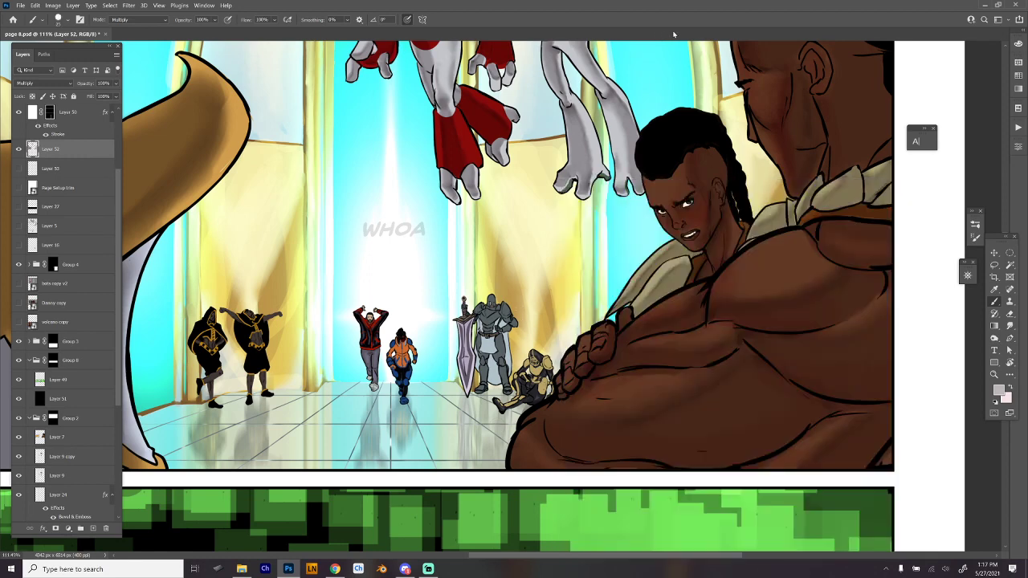
drag(468, 365, 623, 329)
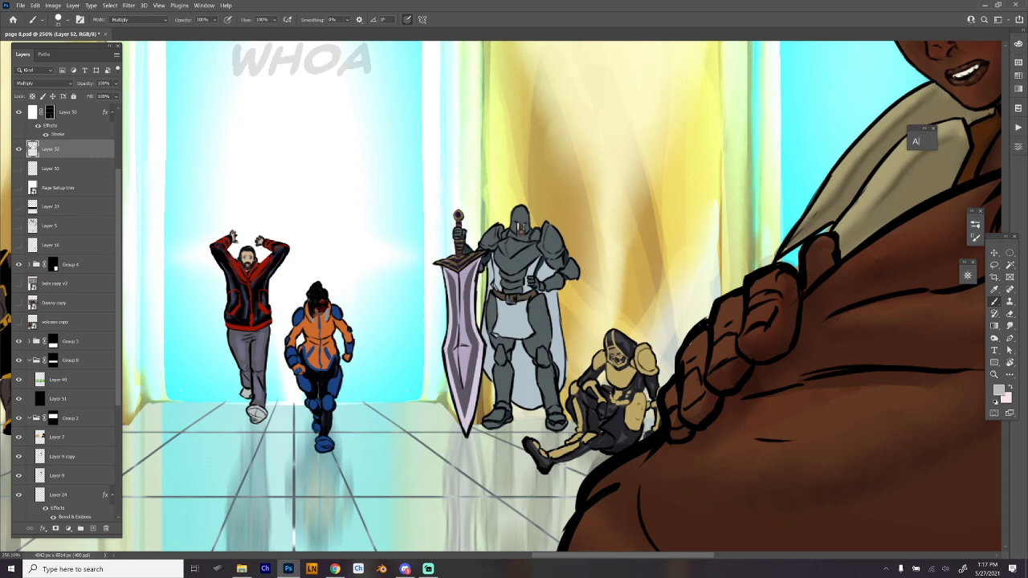
mouse_move(441, 267)
mouse_down()
mouse_move(453, 284)
mouse_move(458, 395)
mouse_move(477, 337)
mouse_move(469, 262)
mouse_move(459, 377)
mouse_move(472, 401)
mouse_move(475, 345)
mouse_up()
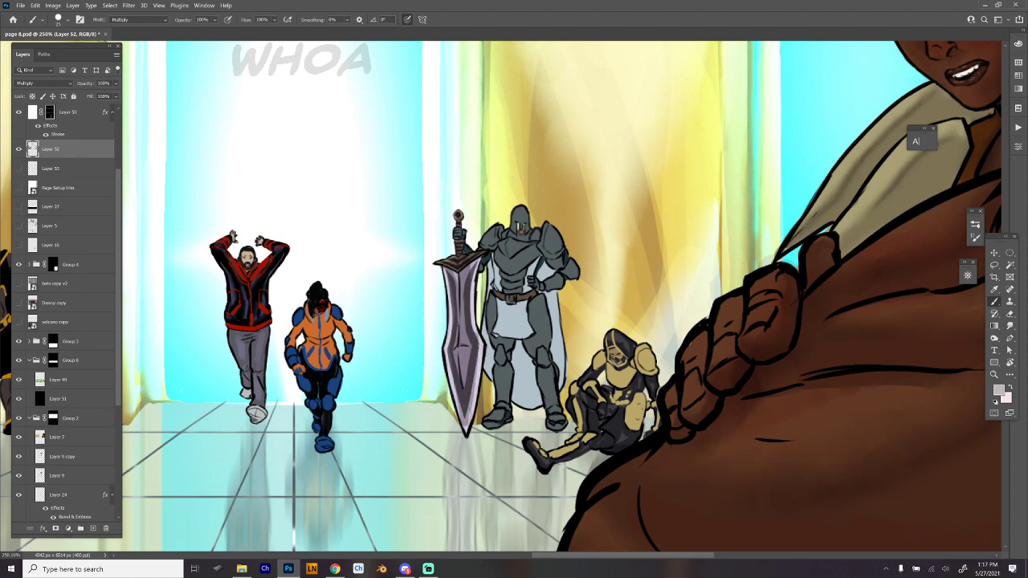
mouse_move(457, 267)
mouse_down()
mouse_move(453, 319)
mouse_move(476, 262)
mouse_up()
key(ctrl+z)
key(ctrl+z)
key(ctrl+z)
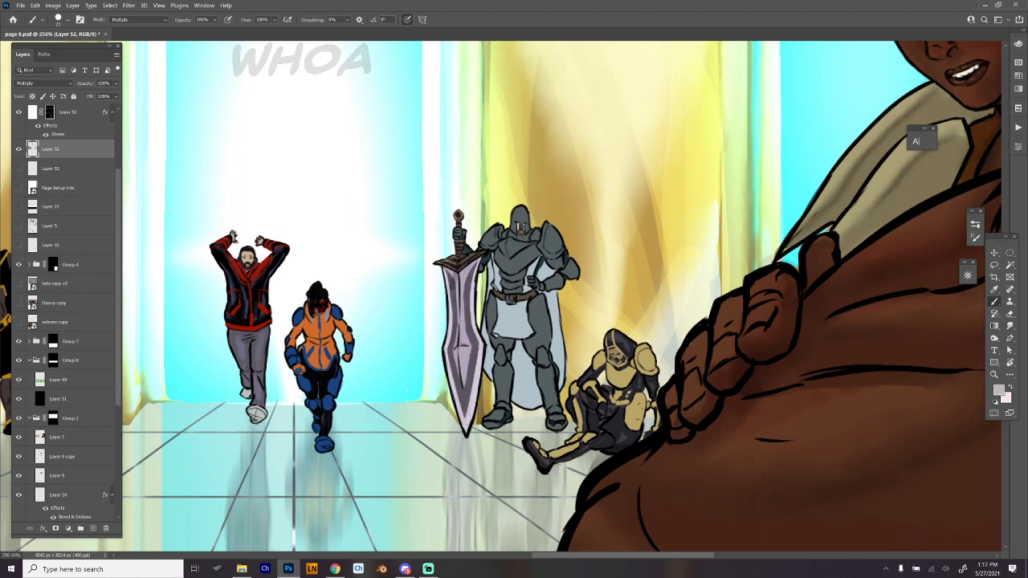
- Paint hard-edged shadows on the hilt and along the blade of the knight's large sword
mouse_move(450, 271)
mouse_down()
mouse_move(458, 412)
mouse_move(459, 353)
mouse_move(472, 352)
mouse_move(458, 328)
mouse_move(475, 260)
mouse_move(451, 273)
mouse_move(460, 215)
mouse_up()
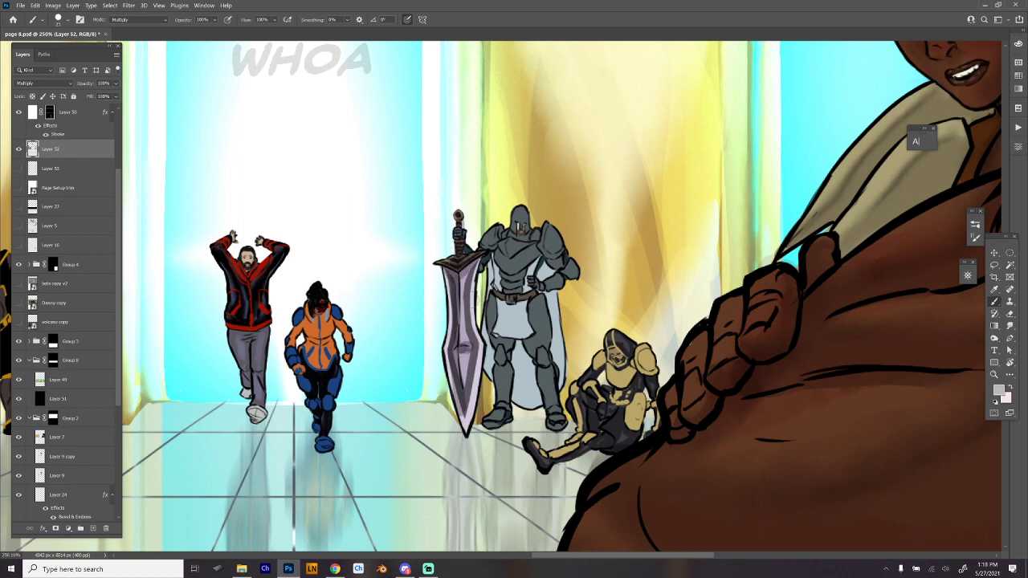
drag(472, 299, 466, 416)
drag(452, 355, 464, 412)
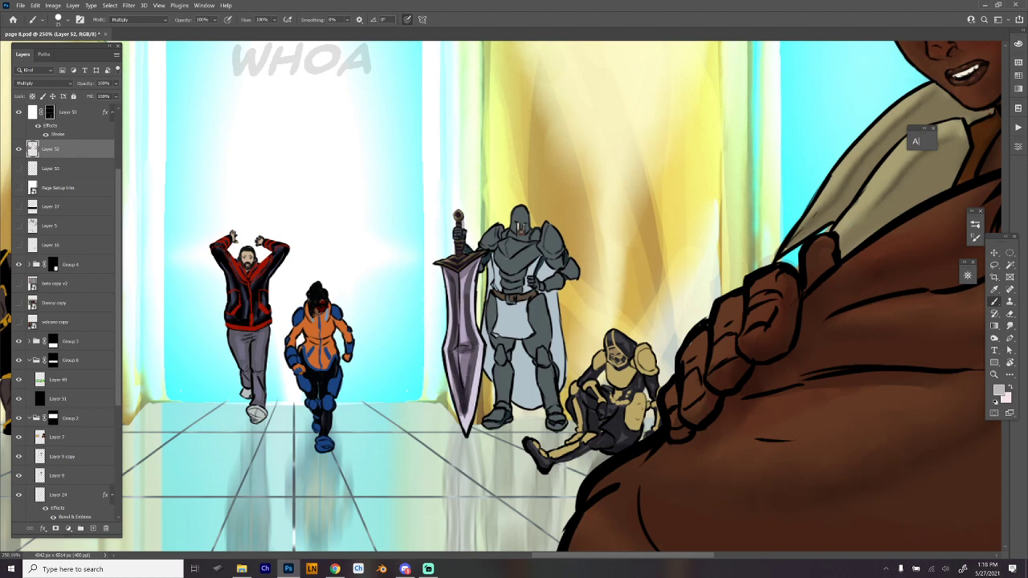
- Paint shadows on the knight's shoulder, chest armour, sword-side leg and boot, continuing onto the lower cape
mouse_move(484, 249)
mouse_down()
mouse_move(488, 233)
mouse_move(480, 266)
mouse_up()
mouse_move(514, 233)
mouse_down()
mouse_move(527, 241)
mouse_move(506, 244)
mouse_move(508, 256)
mouse_move(530, 249)
mouse_move(508, 275)
mouse_up()
drag(530, 246, 509, 271)
mouse_move(532, 256)
mouse_down()
mouse_move(490, 290)
mouse_move(493, 377)
mouse_move(494, 361)
mouse_up()
mouse_move(487, 295)
mouse_down()
mouse_move(501, 305)
mouse_move(512, 347)
mouse_move(503, 400)
mouse_up()
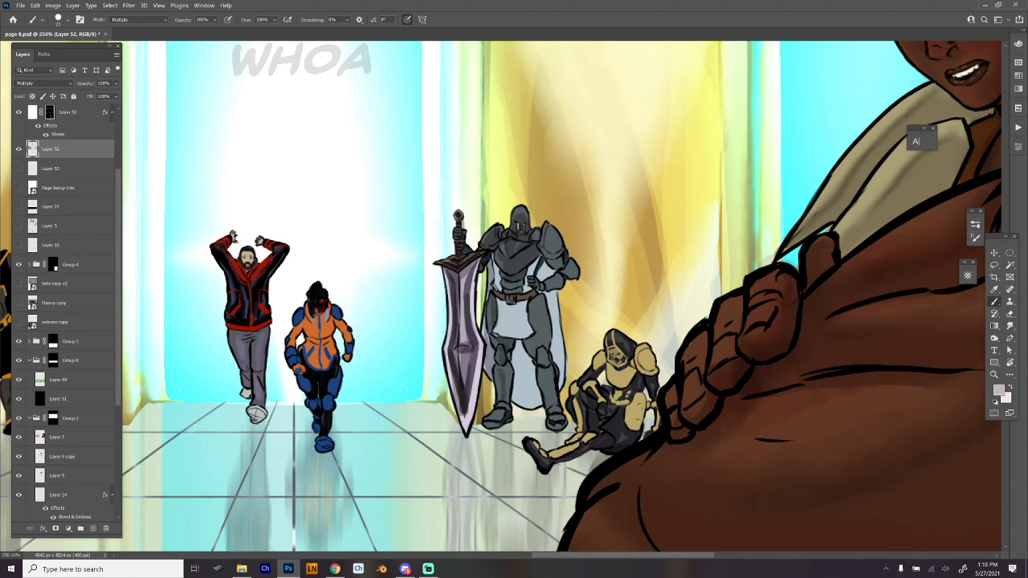
drag(507, 364, 497, 410)
drag(506, 403, 491, 425)
mouse_move(512, 340)
mouse_down()
mouse_move(522, 408)
mouse_move(524, 344)
mouse_move(538, 401)
mouse_up()
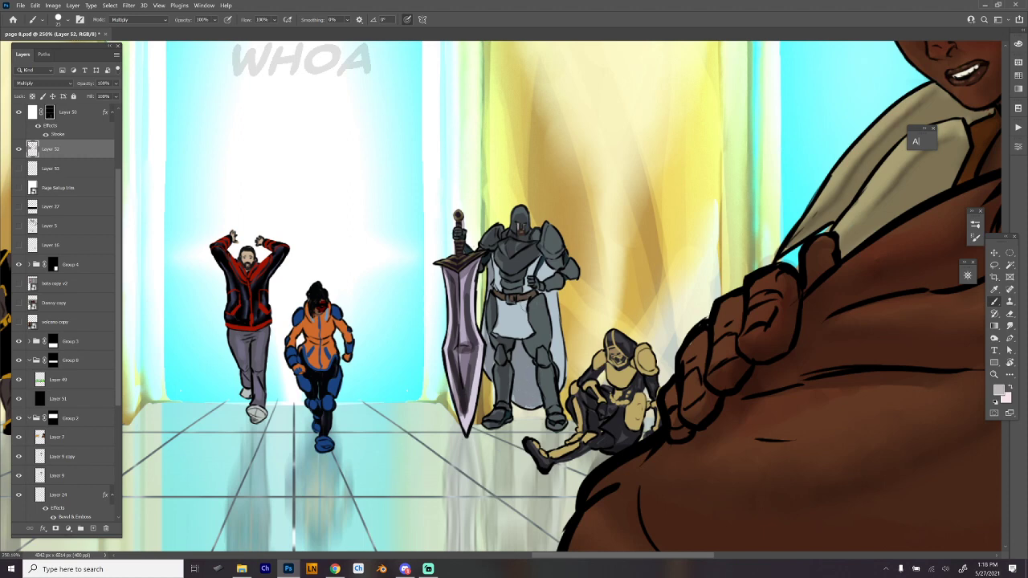
- Shade the knight's white tabard, cape, bent arm and shoulder plate, and the leg and boot farther from the sword
drag(522, 305, 533, 353)
mouse_move(500, 304)
mouse_down()
mouse_move(510, 338)
mouse_move(514, 305)
mouse_move(501, 331)
mouse_move(528, 302)
mouse_move(514, 338)
mouse_up()
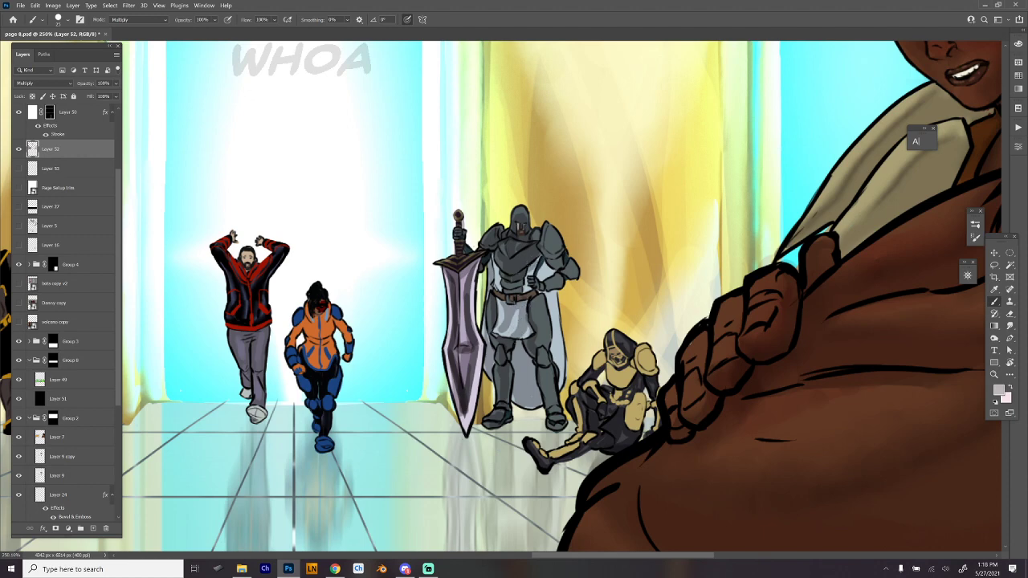
mouse_move(520, 282)
mouse_down()
mouse_move(513, 297)
mouse_move(540, 285)
mouse_move(554, 335)
mouse_up()
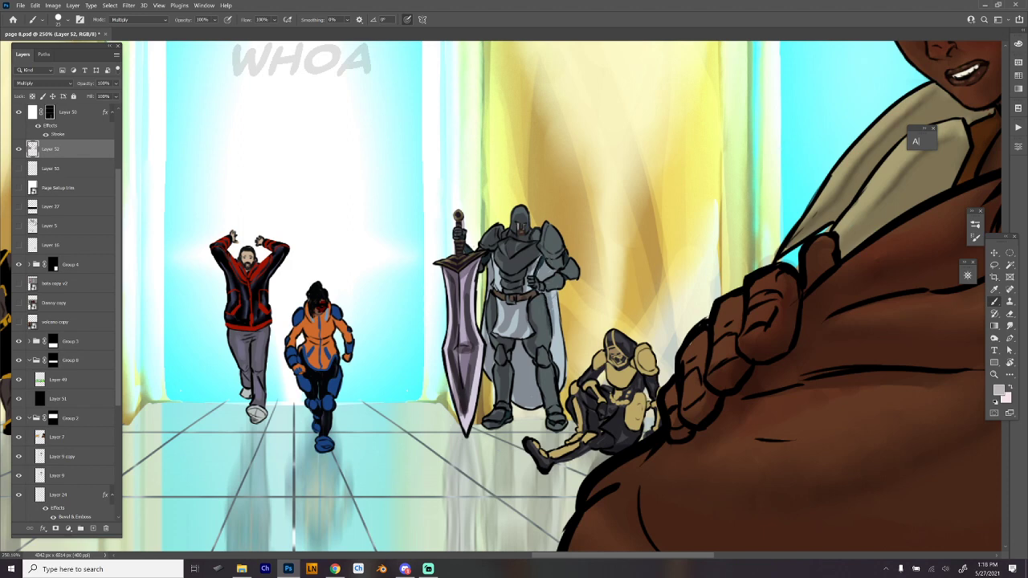
mouse_move(554, 292)
mouse_down()
mouse_move(559, 388)
mouse_move(569, 286)
mouse_up()
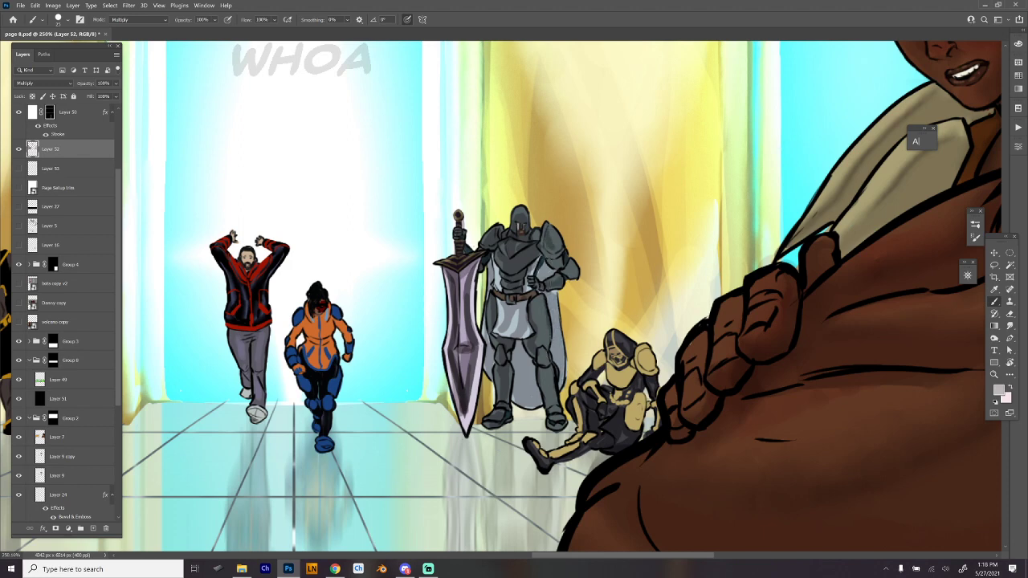
mouse_move(554, 234)
mouse_down()
mouse_move(545, 252)
mouse_move(541, 243)
mouse_move(559, 268)
mouse_up()
drag(556, 257, 570, 277)
drag(536, 350, 551, 423)
drag(551, 418, 545, 434)
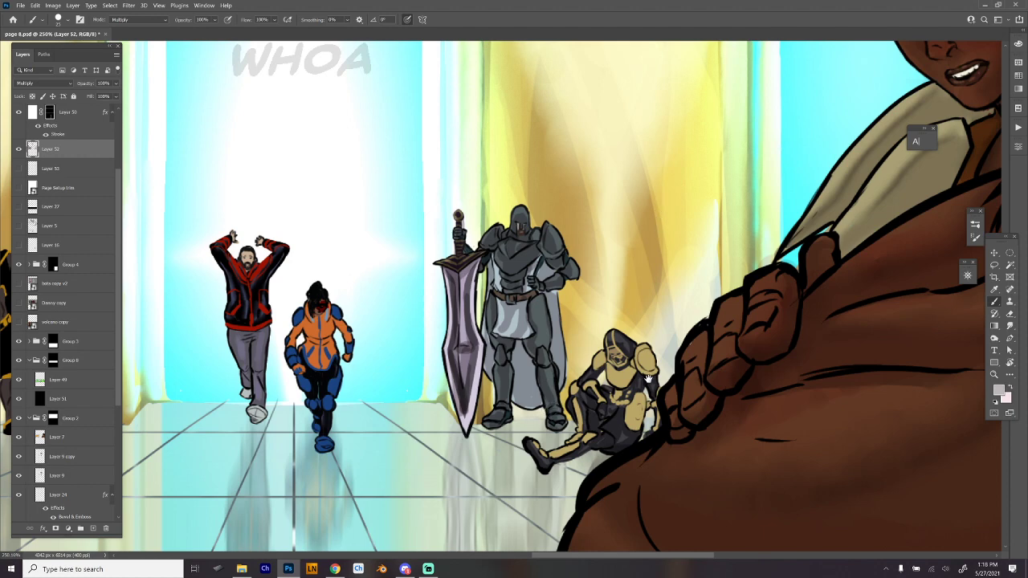
- Paint shadows on the seated gold-armoured figure's bent knee, outstretched leg and upper body
drag(648, 380, 631, 322)
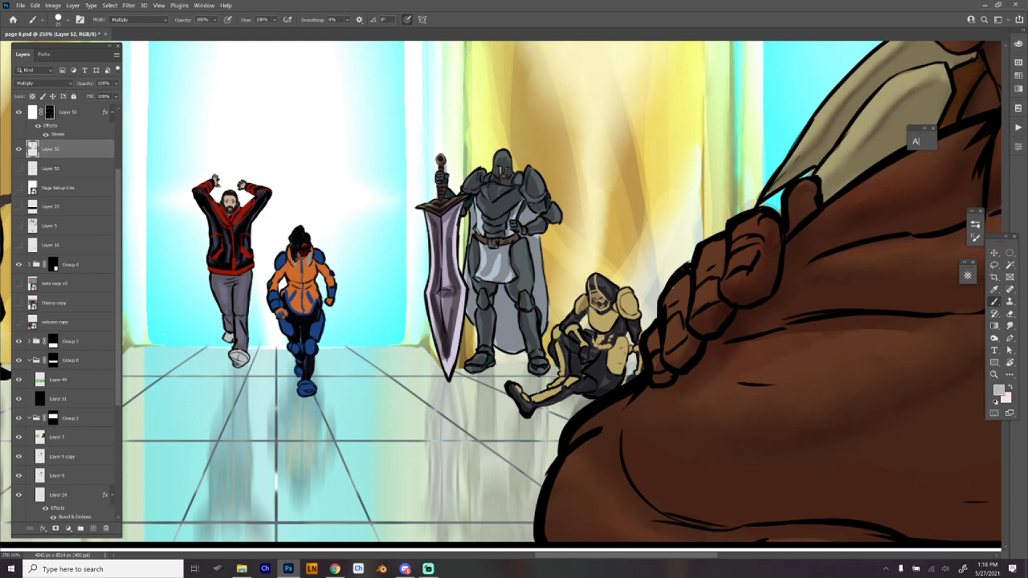
drag(568, 341, 566, 367)
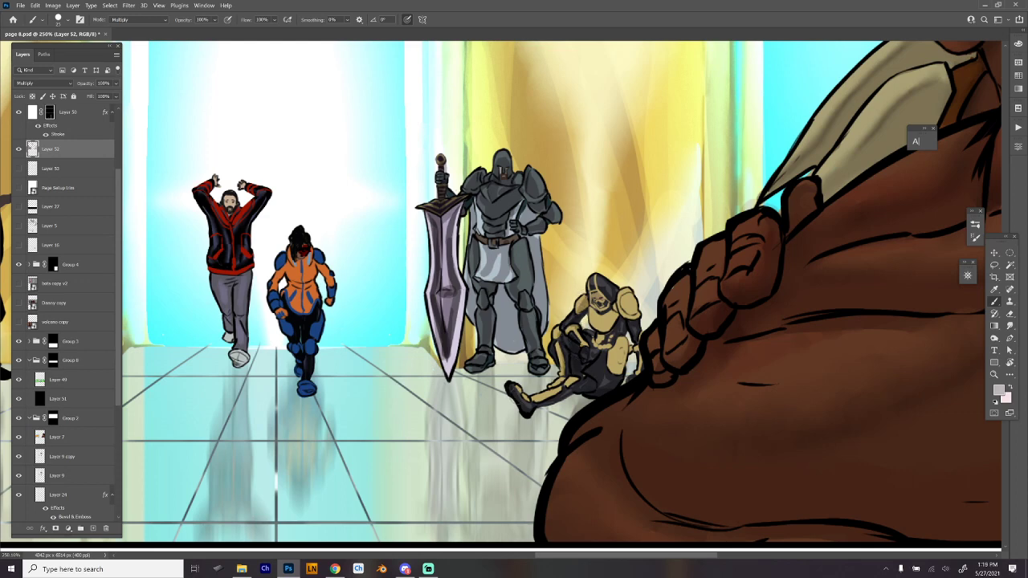
mouse_move(515, 392)
mouse_down()
mouse_move(540, 403)
mouse_move(594, 385)
mouse_move(622, 344)
mouse_move(617, 369)
mouse_move(598, 314)
mouse_move(615, 317)
mouse_move(610, 282)
mouse_move(601, 311)
mouse_move(606, 297)
mouse_move(632, 320)
mouse_move(644, 363)
mouse_up()
drag(594, 138, 711, 351)
mouse_move(673, 381)
mouse_down()
mouse_move(672, 398)
mouse_move(656, 385)
mouse_up()
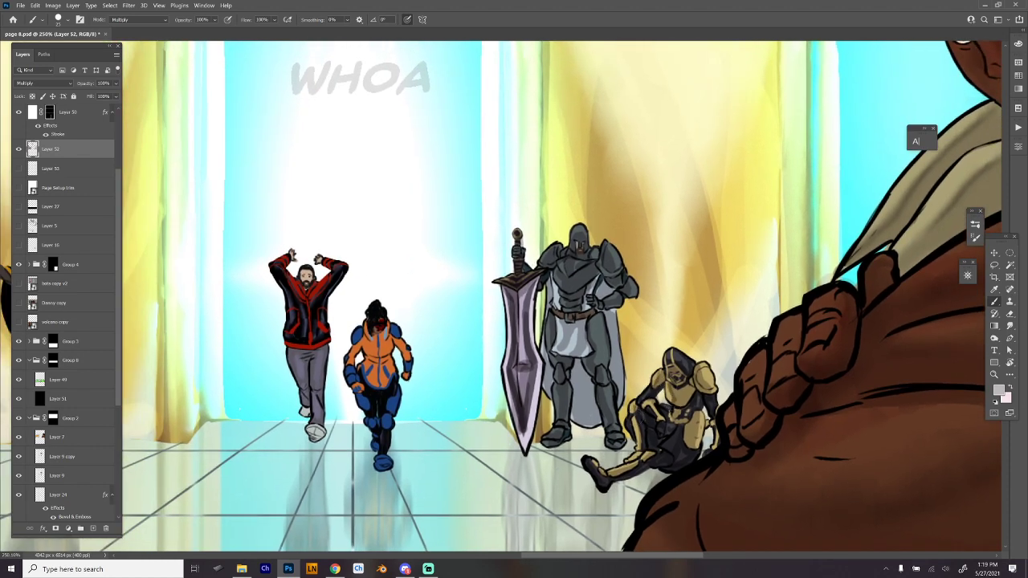
- Deepen the shadows on the seated figure's knee and arm and on the standing knight's tabard and leg
drag(638, 420, 641, 447)
mouse_move(706, 384)
mouse_down()
mouse_move(713, 395)
mouse_move(689, 456)
mouse_up()
drag(637, 410, 640, 442)
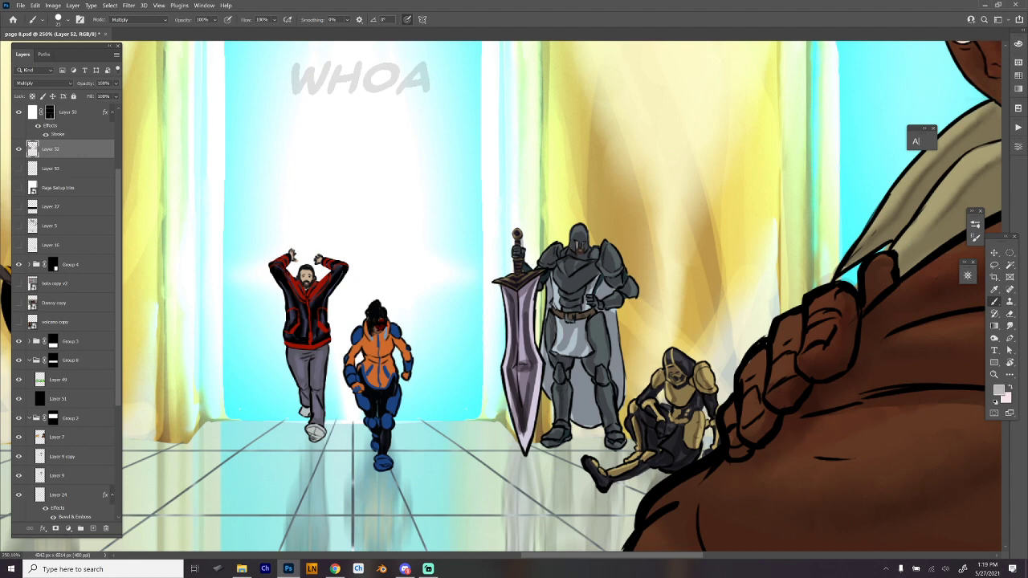
mouse_move(561, 320)
mouse_down()
mouse_move(562, 346)
mouse_move(574, 351)
mouse_up()
drag(598, 315, 611, 426)
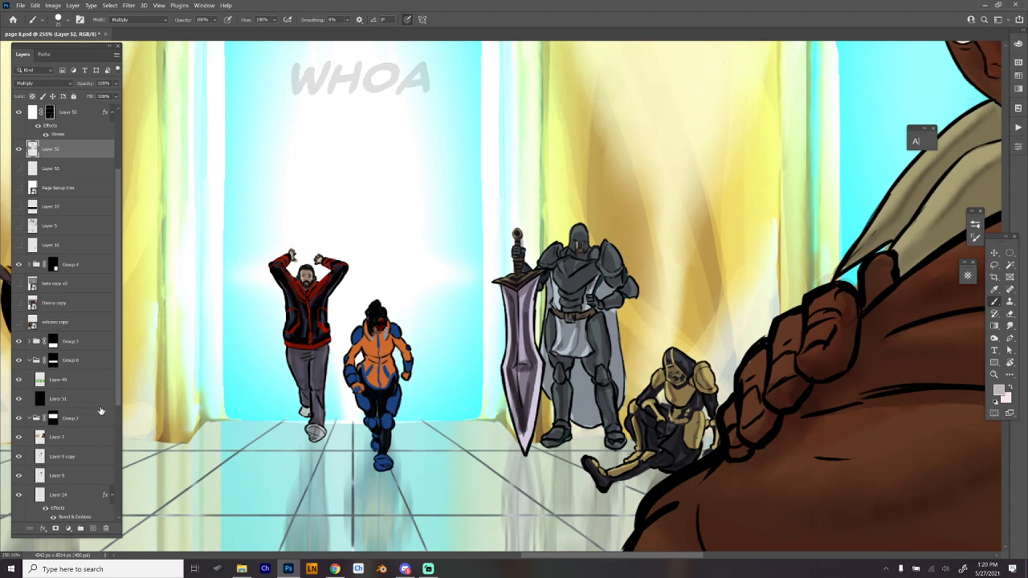
- Toggle the layers in Group 2 to locate the background figures' artwork, hide Layer 9 copy and select Layer 9
click(20, 438)
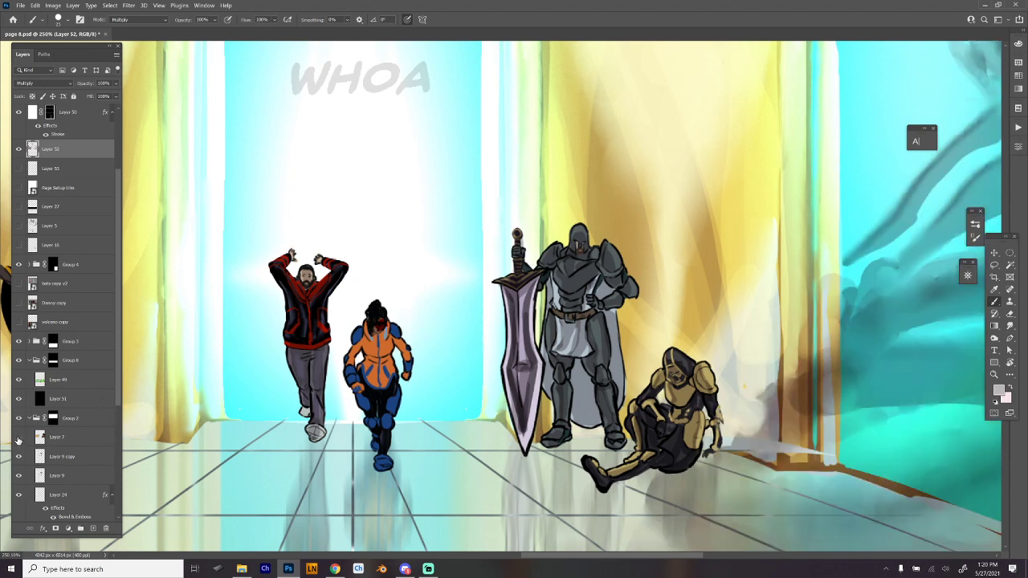
click(19, 440)
drag(118, 399, 117, 416)
click(20, 448)
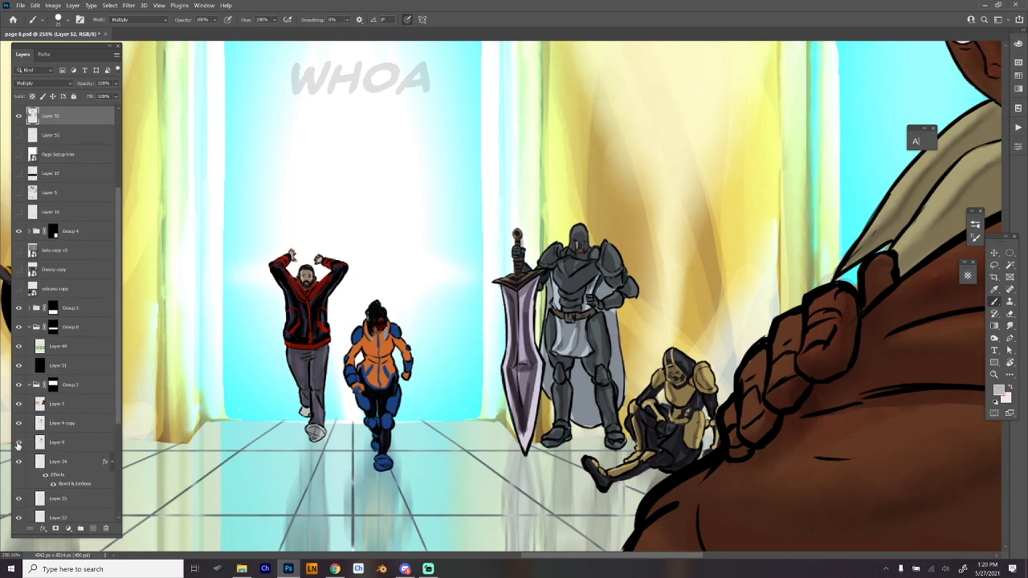
click(18, 444)
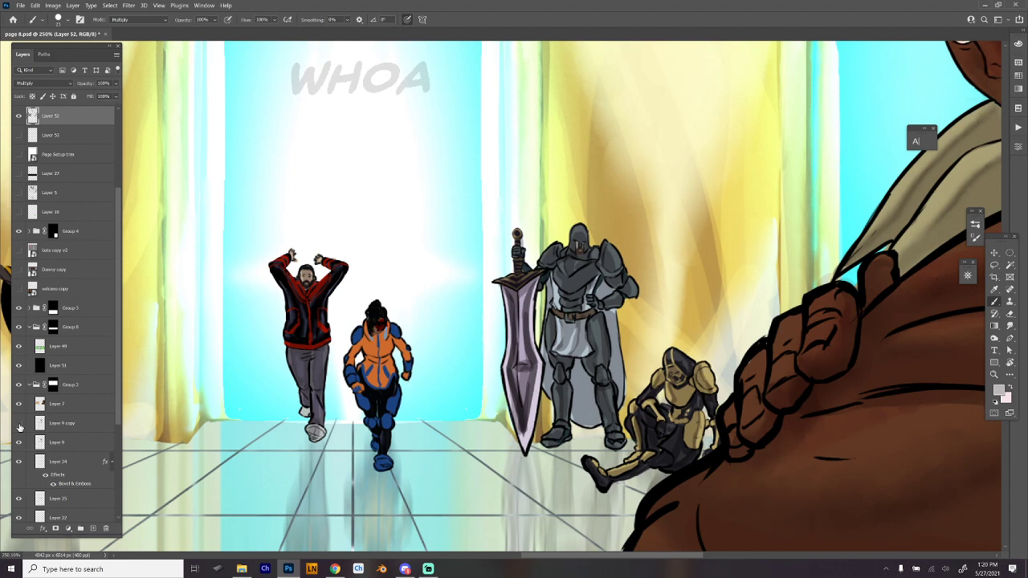
click(19, 426)
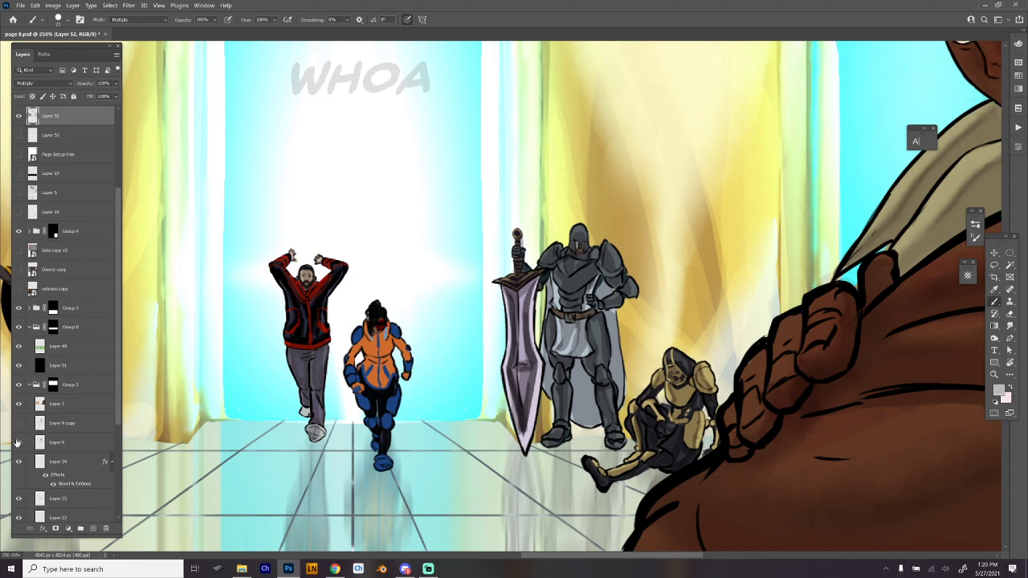
click(18, 442)
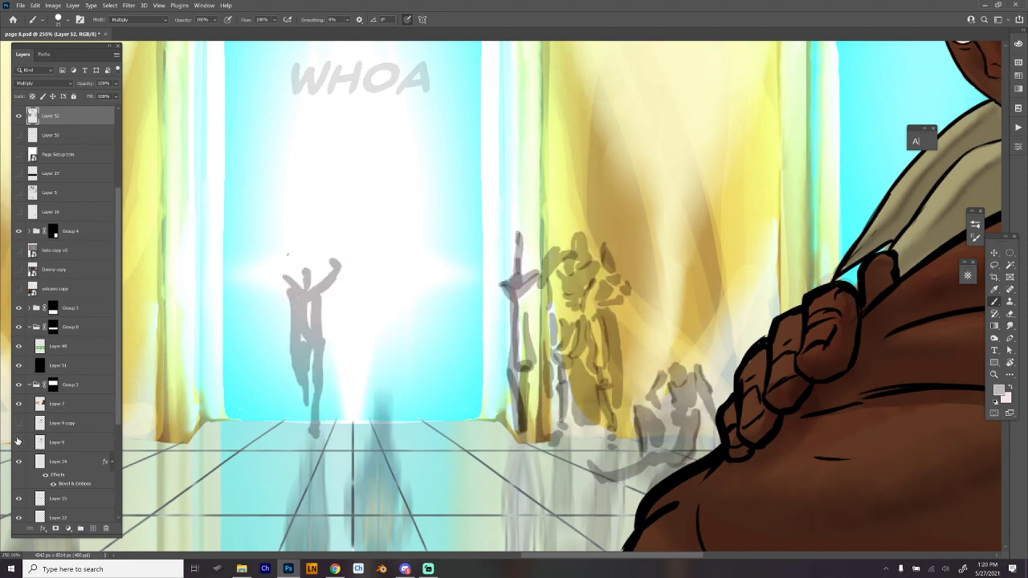
click(18, 443)
click(56, 442)
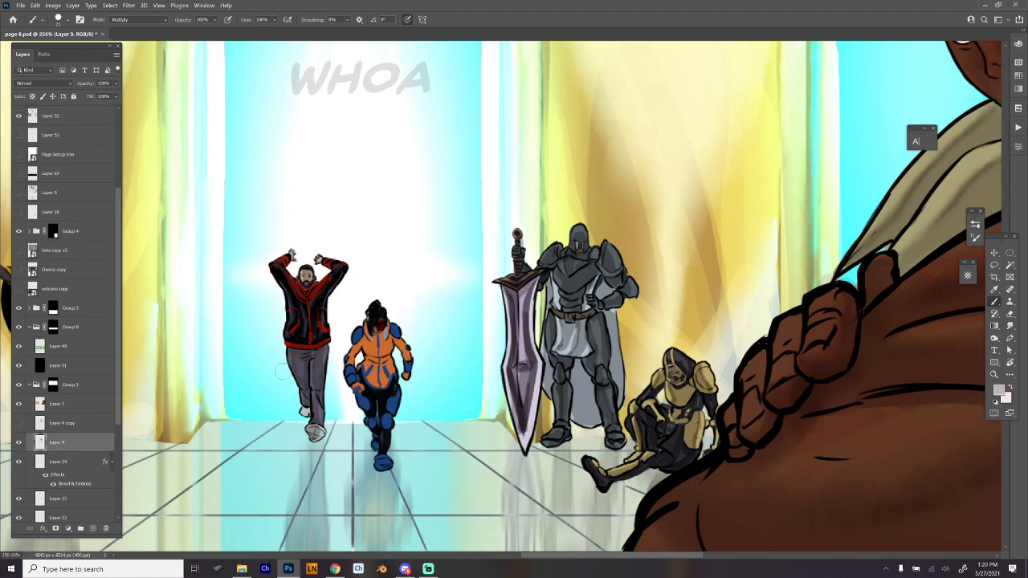
- Rework the rear foot of the man in the red jacket with a Lasso selection, deselect, and return to Layer 52
key(l)
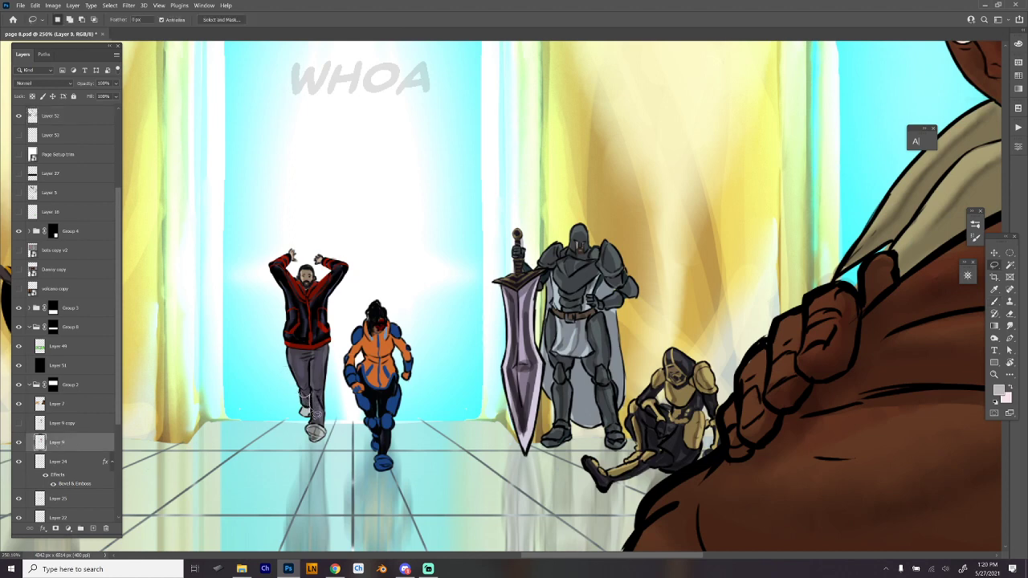
mouse_move(312, 424)
mouse_down()
mouse_move(296, 397)
mouse_move(308, 394)
mouse_up()
key(ctrl+d)
key(alt+period)
- Erase stray shadow around the man's rear foot with a hard round eraser, and brush shadow down his front trouser leg
key(e)
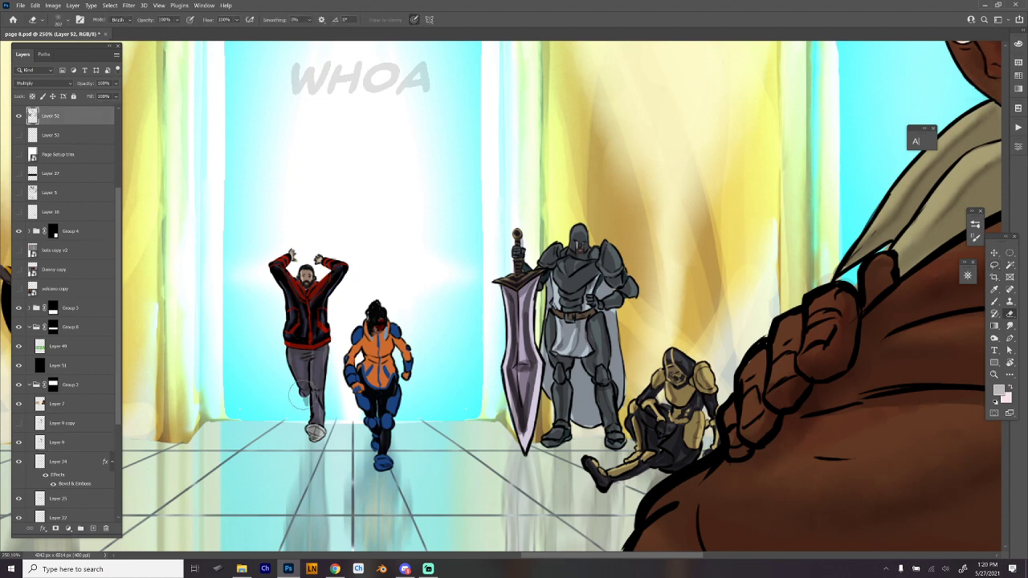
right_click(530, 385)
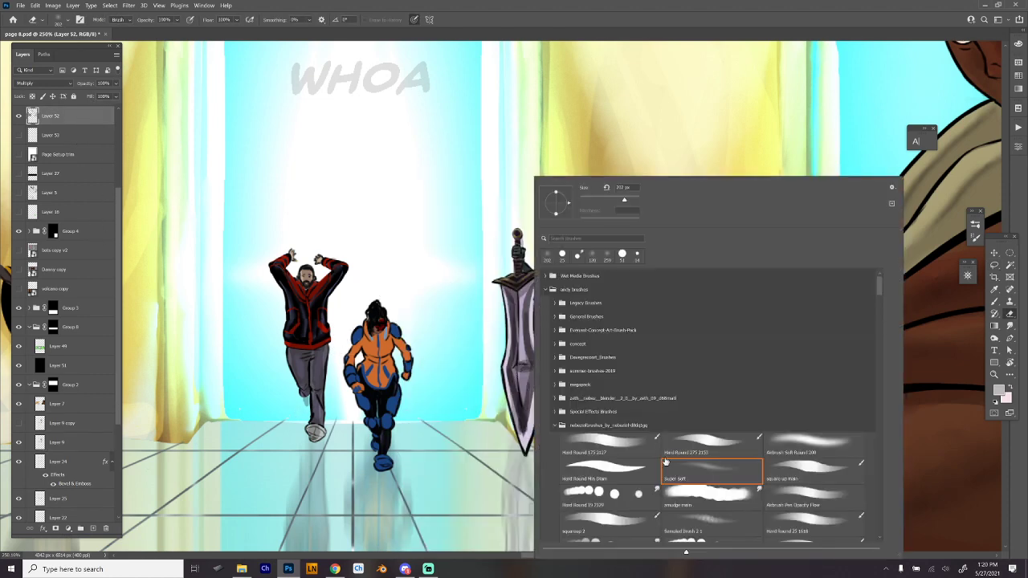
click(647, 476)
mouse_move(299, 408)
mouse_down()
mouse_move(306, 398)
mouse_move(308, 418)
mouse_up()
key(b)
drag(318, 348, 316, 407)
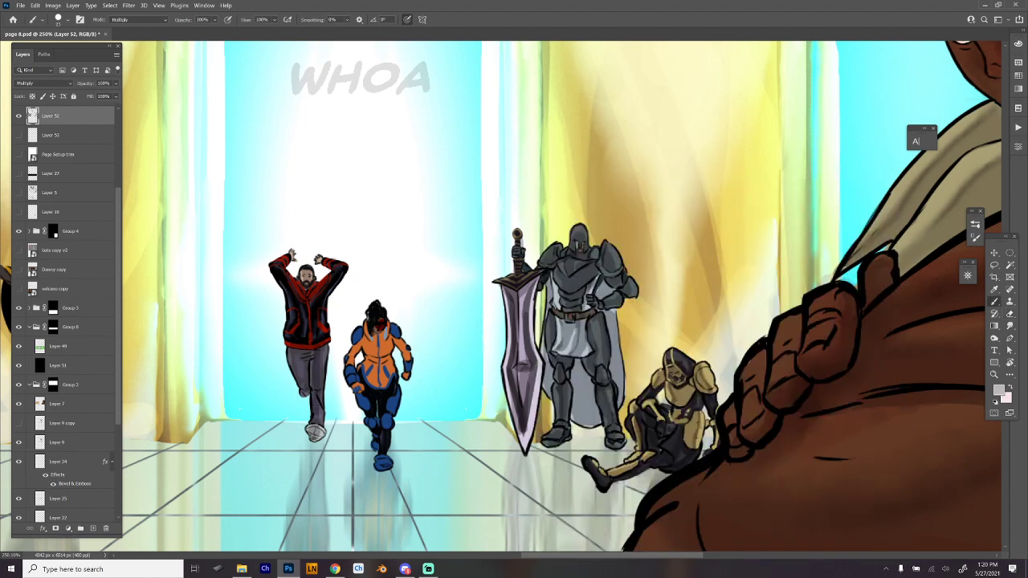
- Brush soft contact shadows onto the floor beneath the running pair, the knight's sword and feet, and the seated figure
drag(550, 404, 534, 405)
drag(568, 408, 605, 332)
mouse_move(397, 351)
mouse_down()
mouse_move(383, 366)
mouse_move(450, 384)
mouse_move(466, 378)
mouse_up()
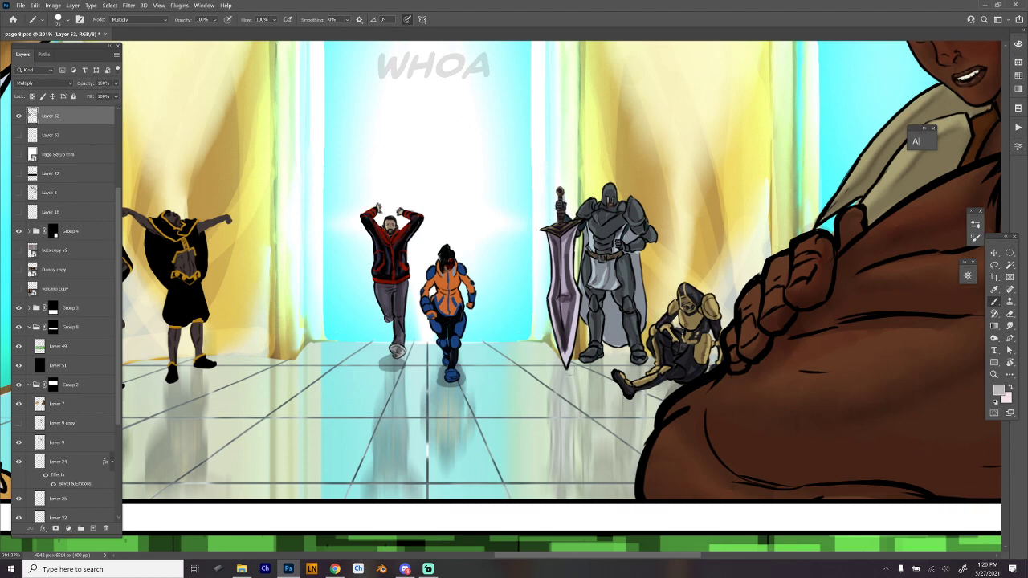
drag(579, 358, 636, 368)
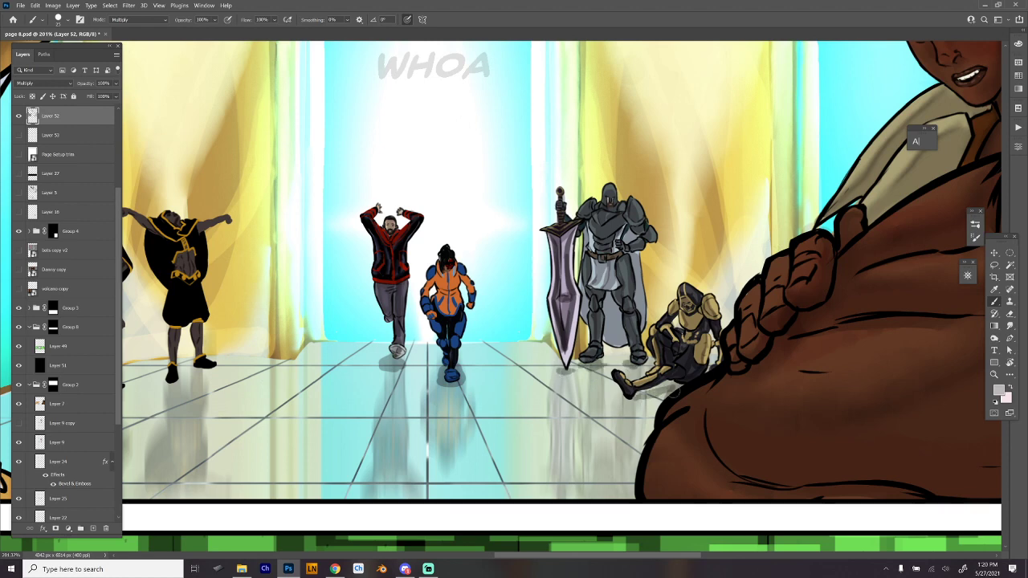
- Brush shadows onto the floor under the two hooded figures' feet and onto the wall behind the leaning one
drag(687, 424, 891, 424)
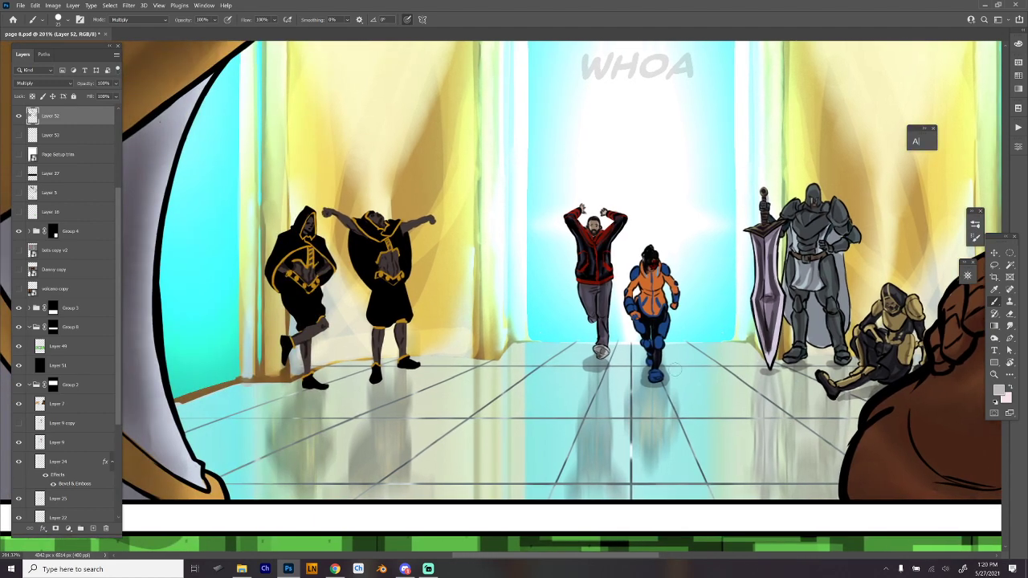
drag(295, 389, 323, 394)
mouse_move(281, 337)
mouse_down()
mouse_move(280, 361)
mouse_move(278, 345)
mouse_up()
drag(271, 285, 297, 364)
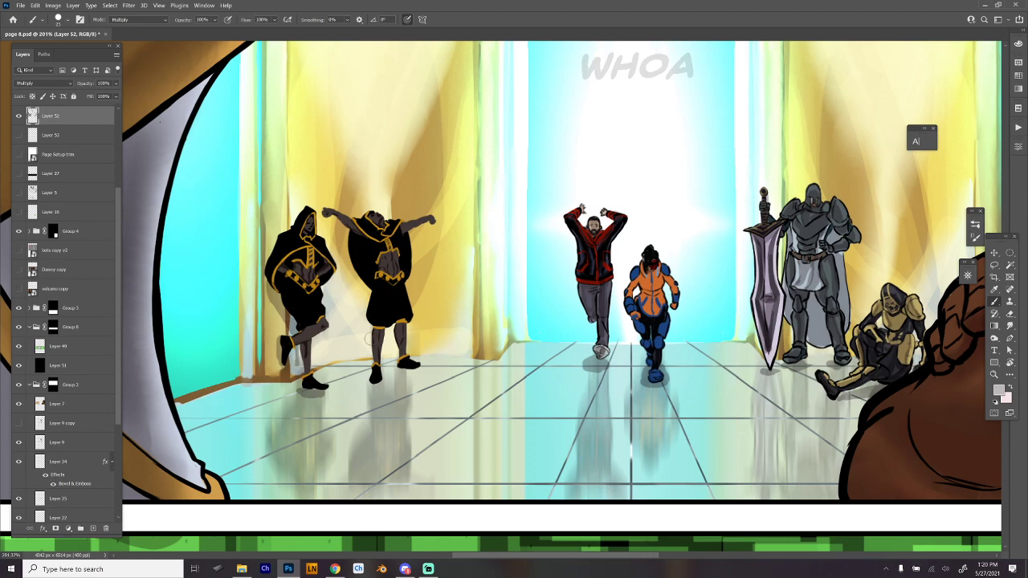
mouse_move(367, 372)
mouse_down()
mouse_move(371, 381)
mouse_move(410, 367)
mouse_move(368, 382)
mouse_up()
- Brush shadows onto the torso of the woman in the orange suit and onto the knight's shoulder and arm
drag(647, 273, 641, 287)
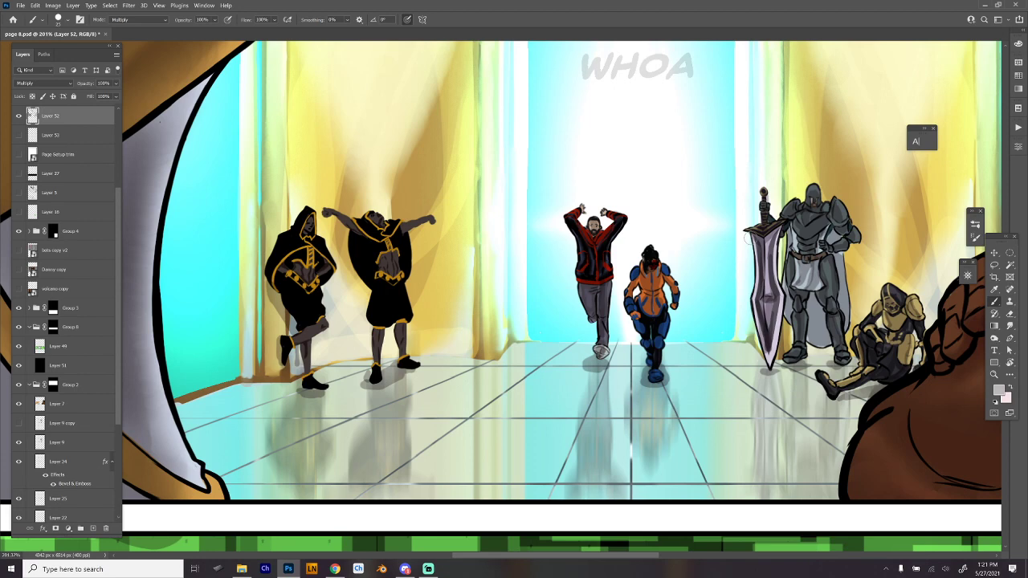
drag(731, 356, 708, 374)
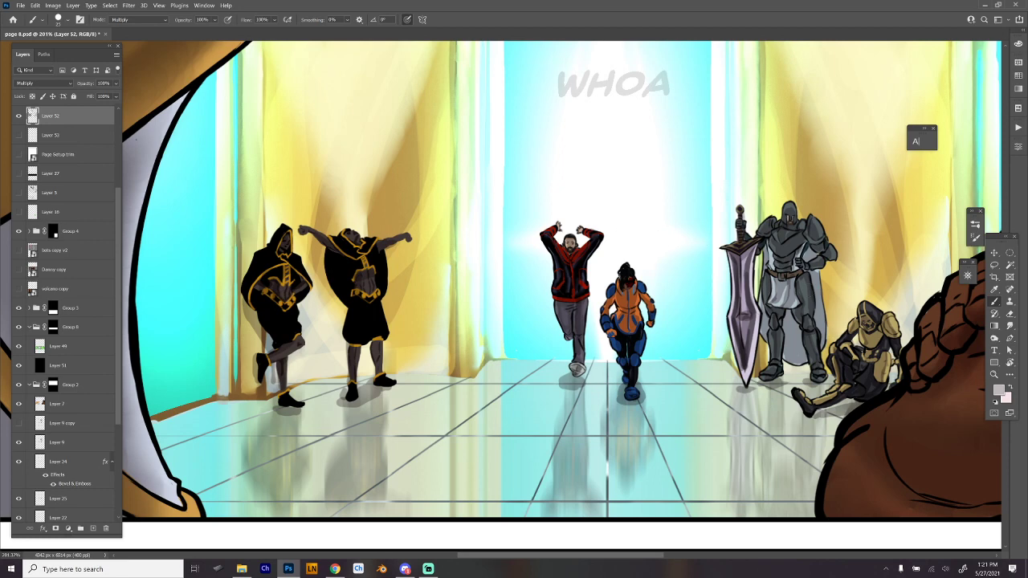
drag(619, 297, 619, 307)
drag(817, 226, 827, 260)
- Choose the Hard Round 19 brush for the Smudge tool, reduce its size, and blend the small background figures' shadows
right_click(371, 246)
click(474, 500)
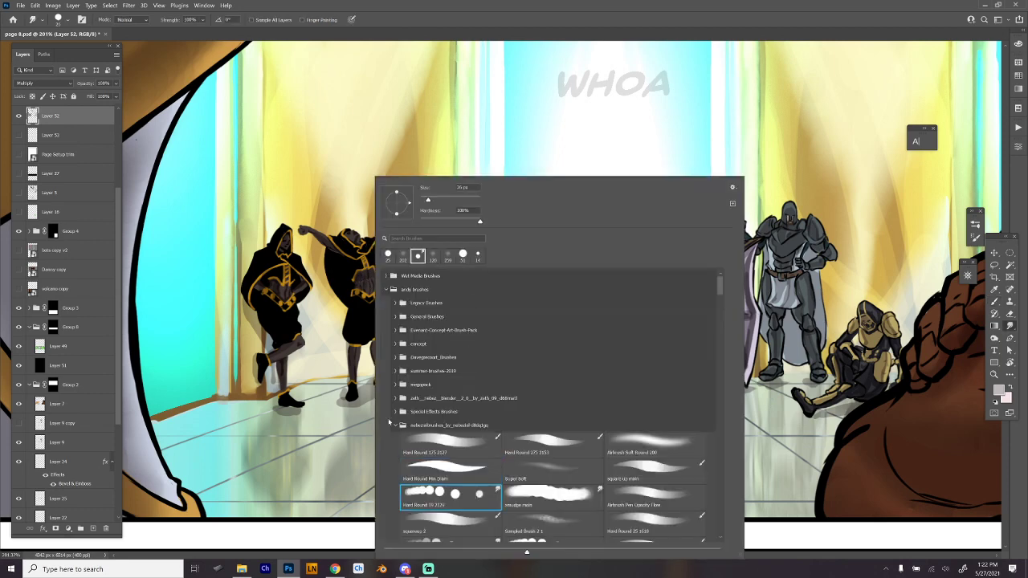
key(Return)
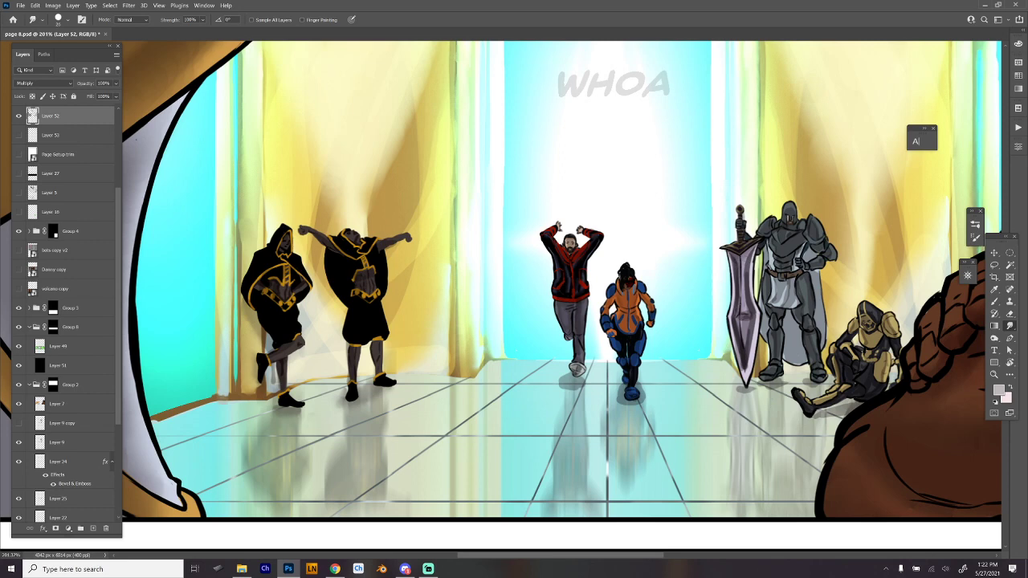
scroll(747, 309, right, 3)
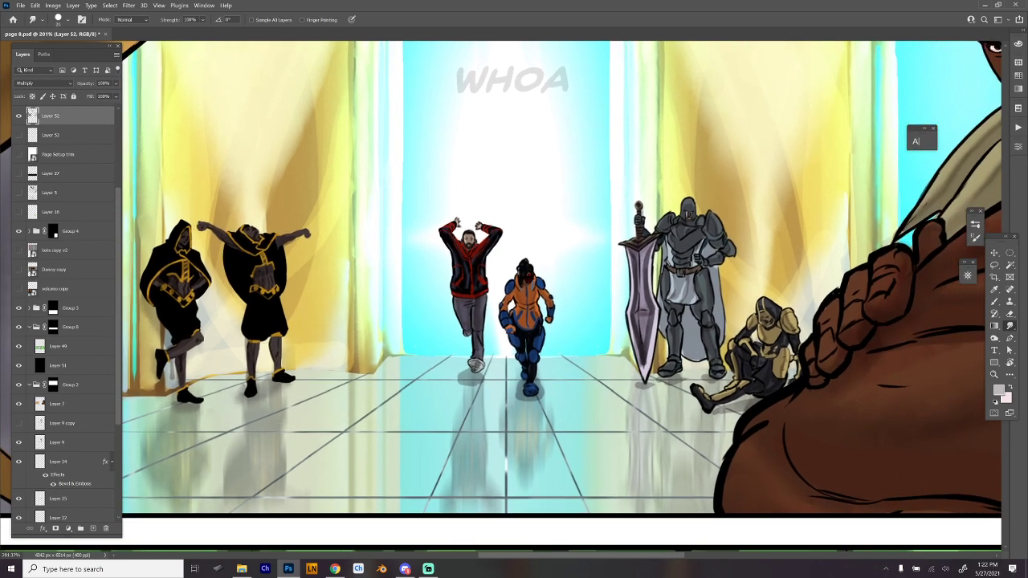
right_click(713, 274)
drag(713, 200, 709, 200)
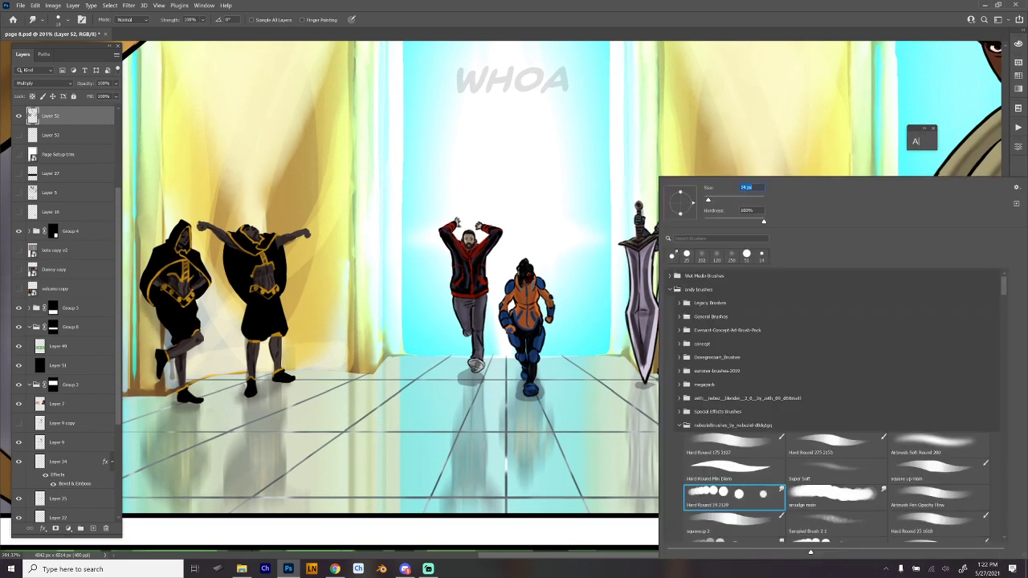
key(Return)
drag(673, 277, 681, 305)
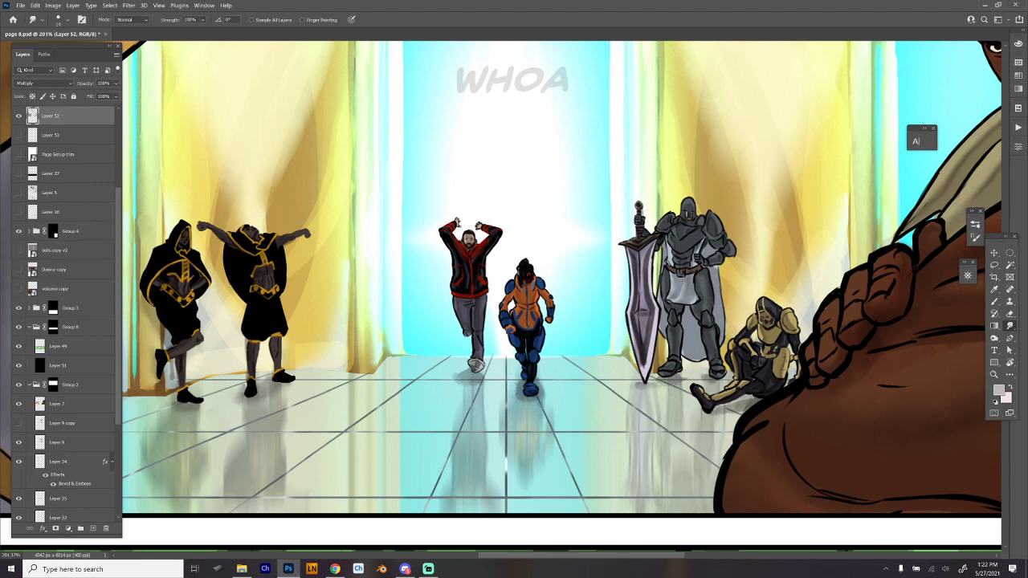
- Examine the shaded hall panel as a whole and the unshaded panels below it
scroll(846, 347, down, 3)
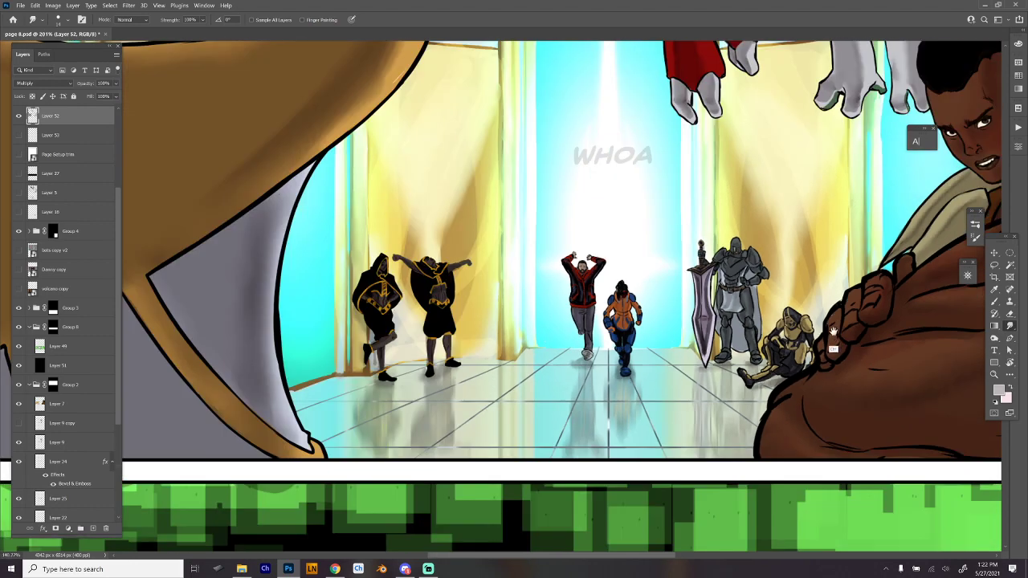
drag(831, 368, 695, 368)
scroll(712, 394, down, 5)
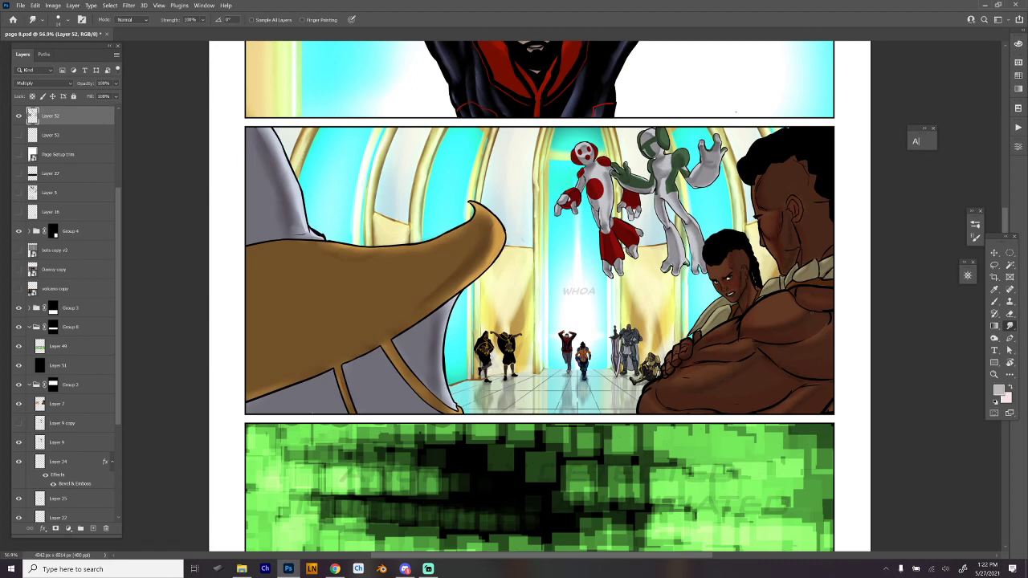
drag(781, 401, 703, 418)
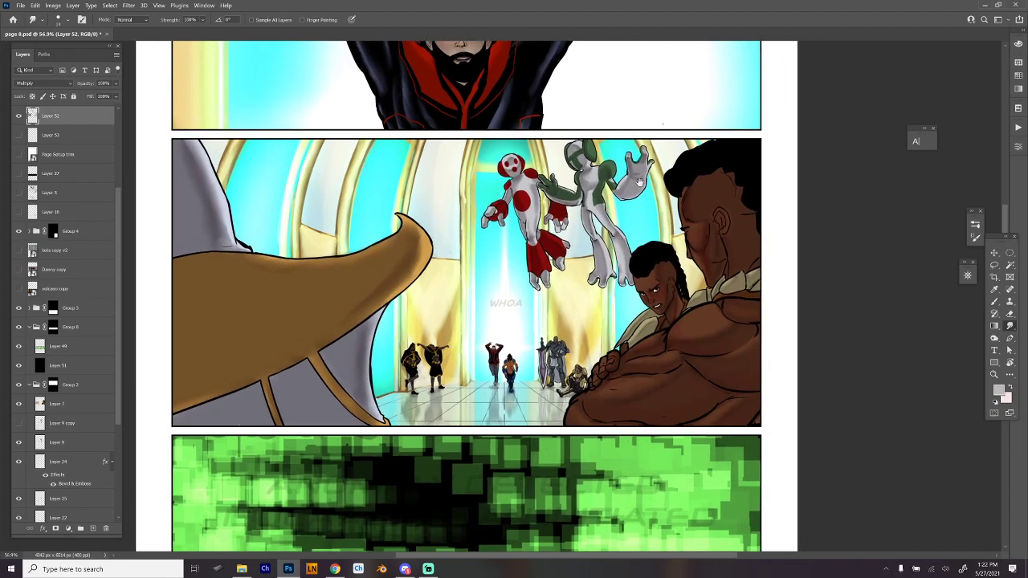
mouse_move(655, 343)
mouse_down()
mouse_move(627, 338)
mouse_move(656, 362)
mouse_up()
drag(509, 357, 579, 362)
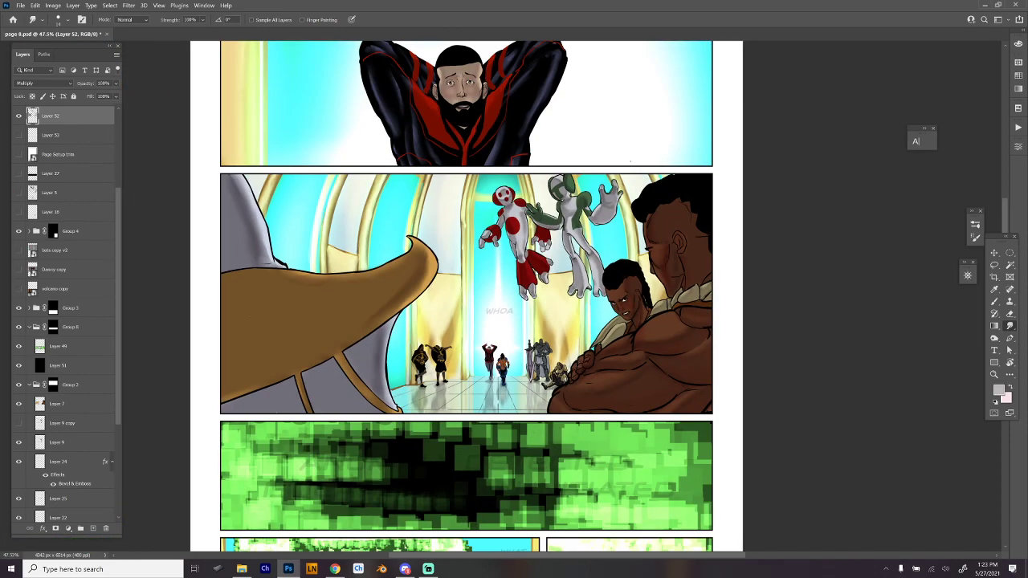
drag(457, 519, 427, 219)
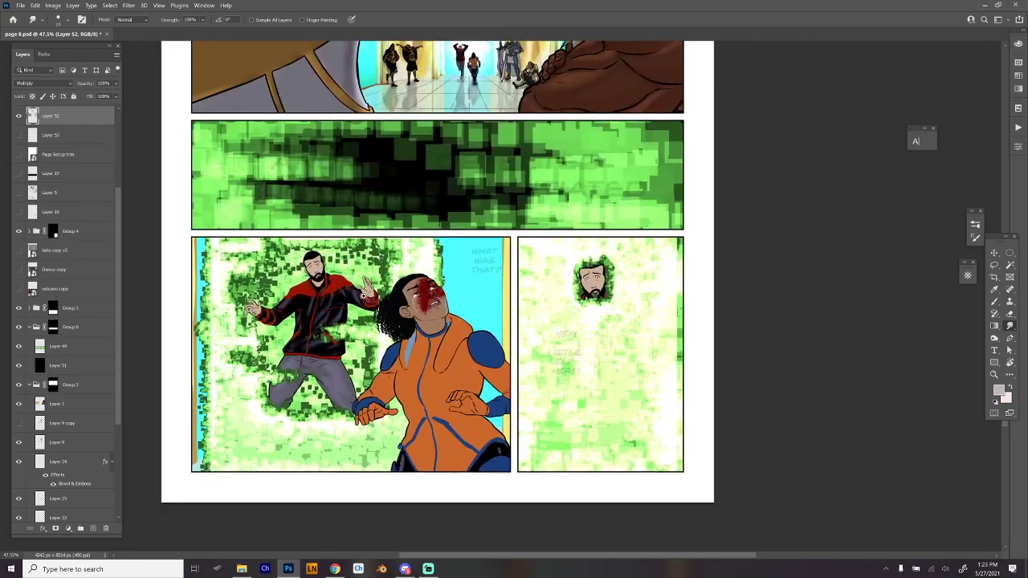
- Save the page and brush light pink Multiply blush onto the bearded man's face and hands in the lower panel
drag(310, 285, 388, 204)
key(ctrl+s)
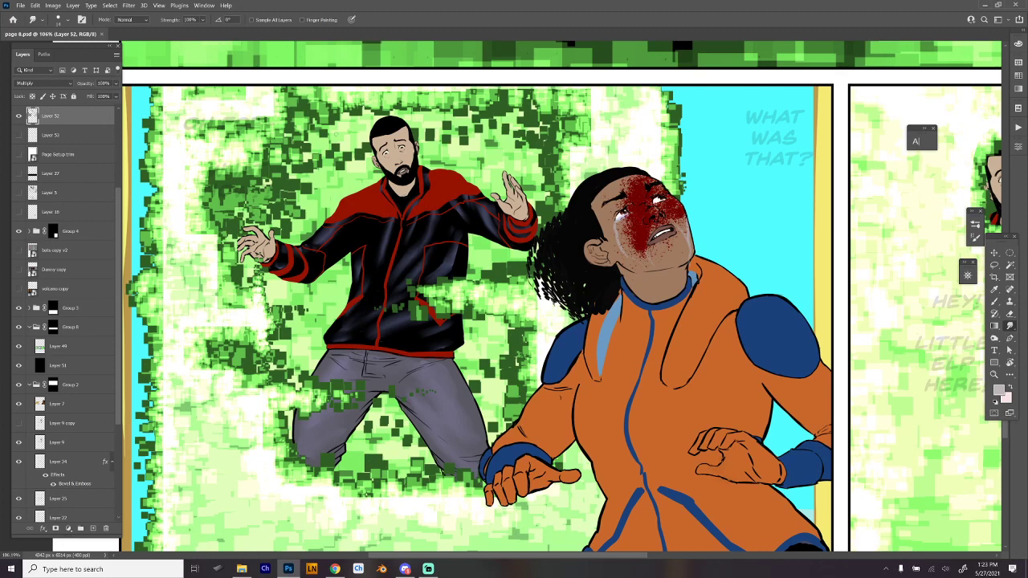
key(b)
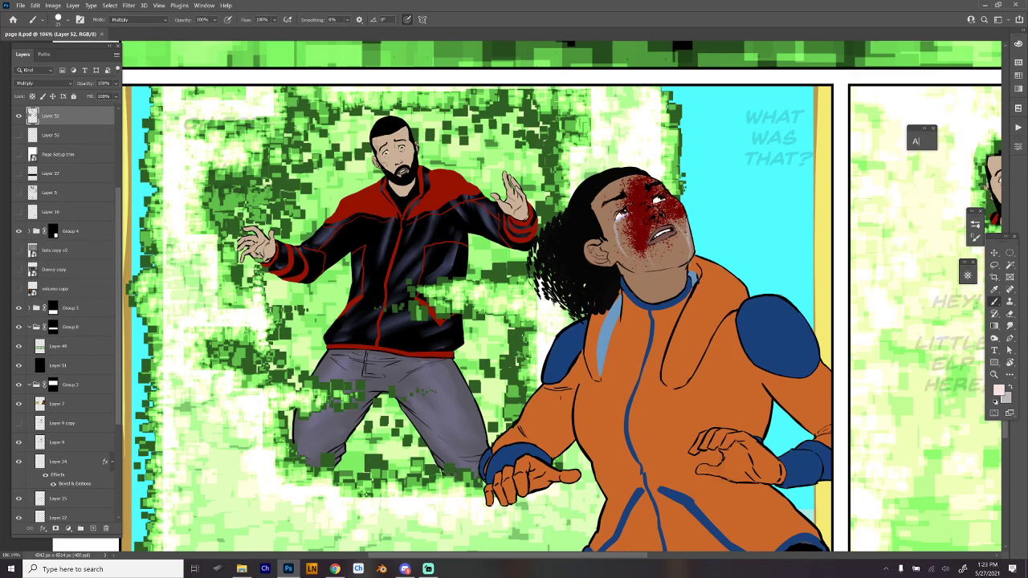
scroll(377, 154, up, 3)
key(ctrl+s)
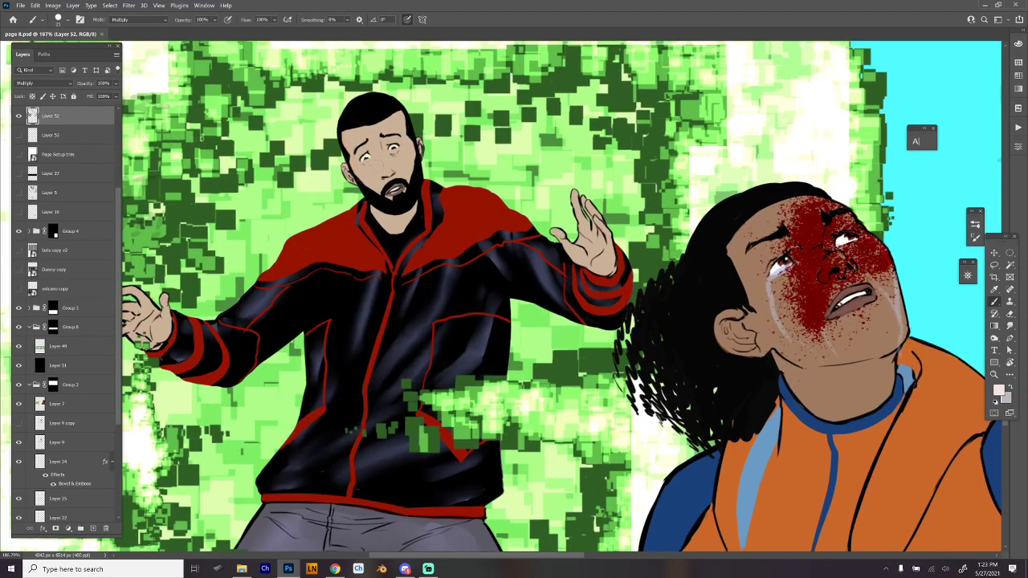
drag(351, 167, 354, 174)
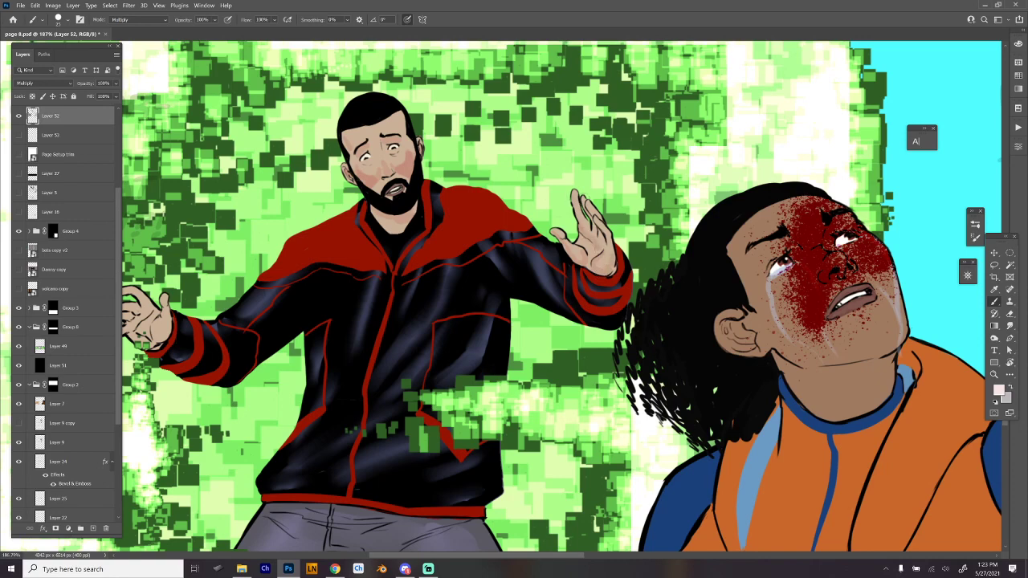
drag(459, 241, 622, 255)
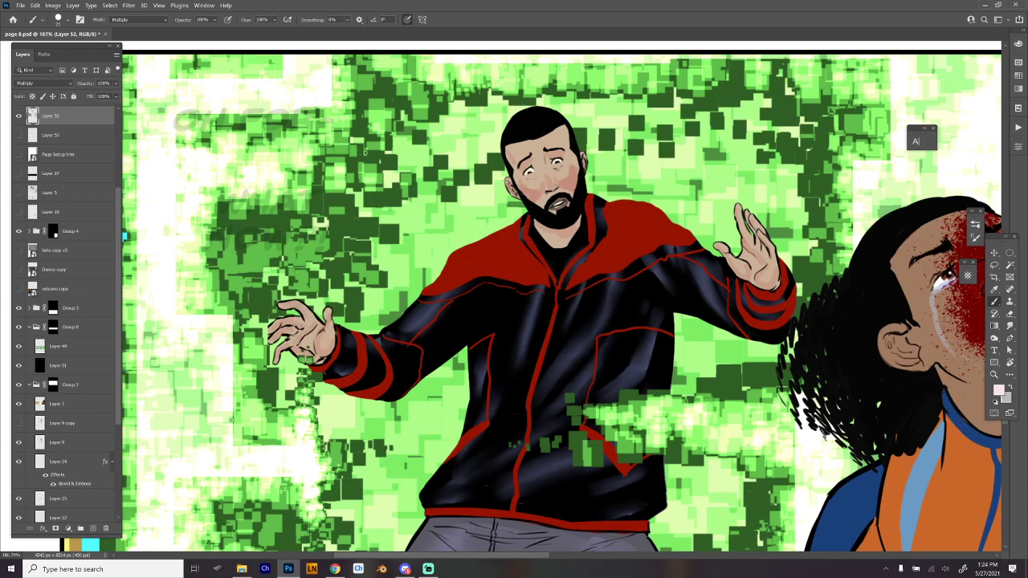
drag(682, 210, 639, 215)
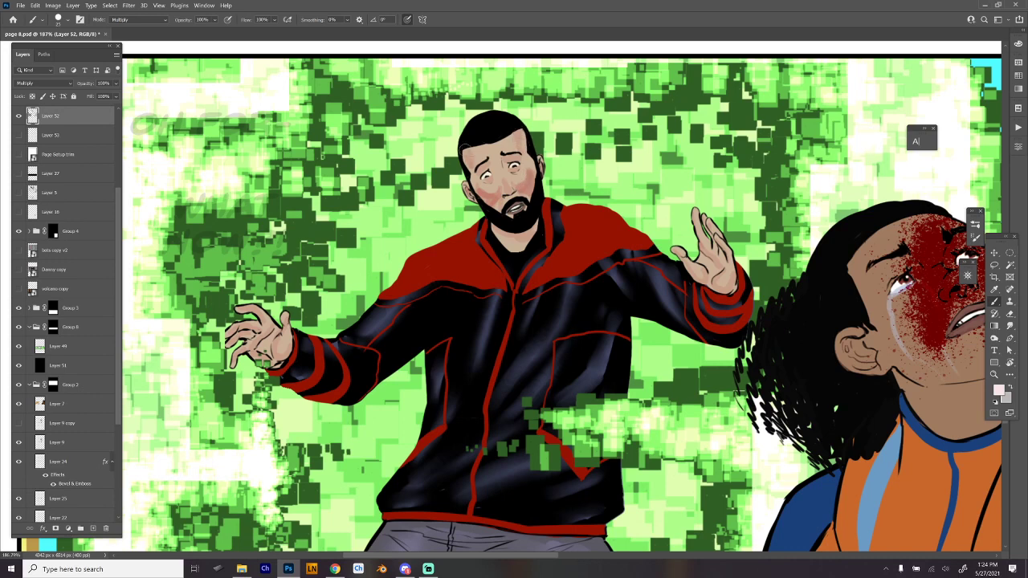
mouse_move(809, 381)
mouse_down()
mouse_move(803, 348)
mouse_move(785, 340)
mouse_up()
scroll(806, 356, down, 2)
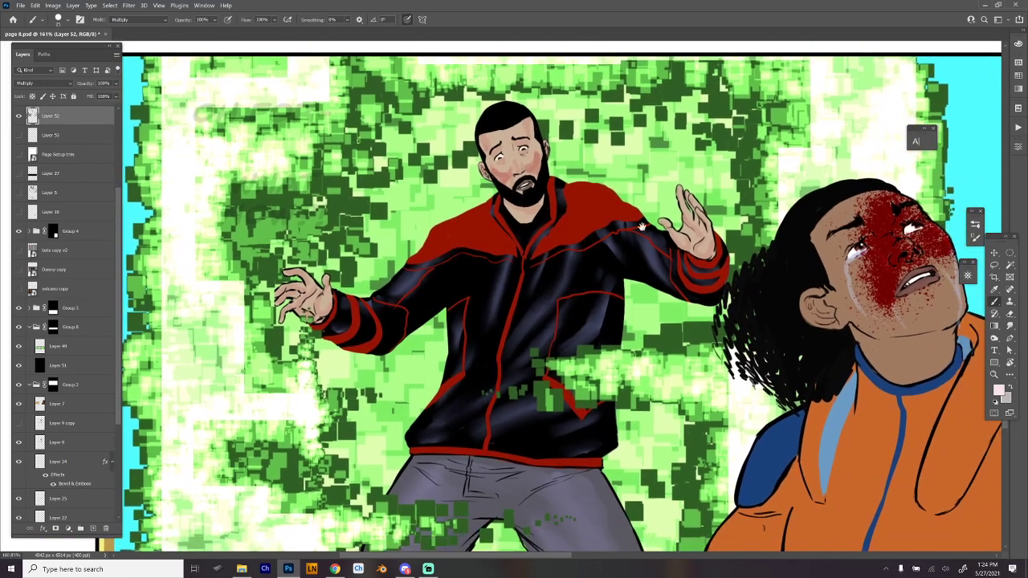
scroll(522, 155, up, 2)
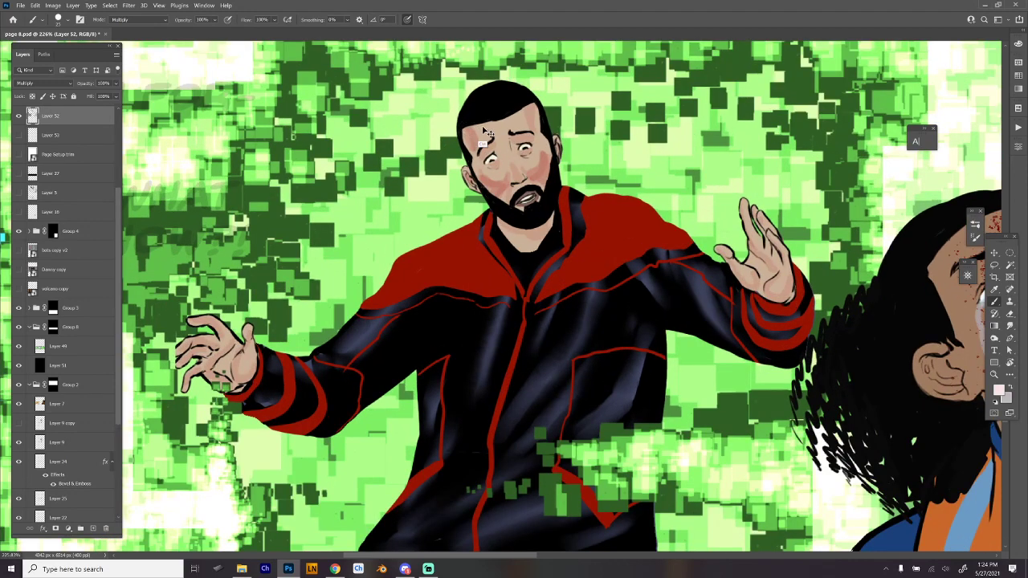
- Swap to the grey color and brush shadows onto the man's forehead, eye sockets, cheeks and neck, undoing stray strokes
key(x)
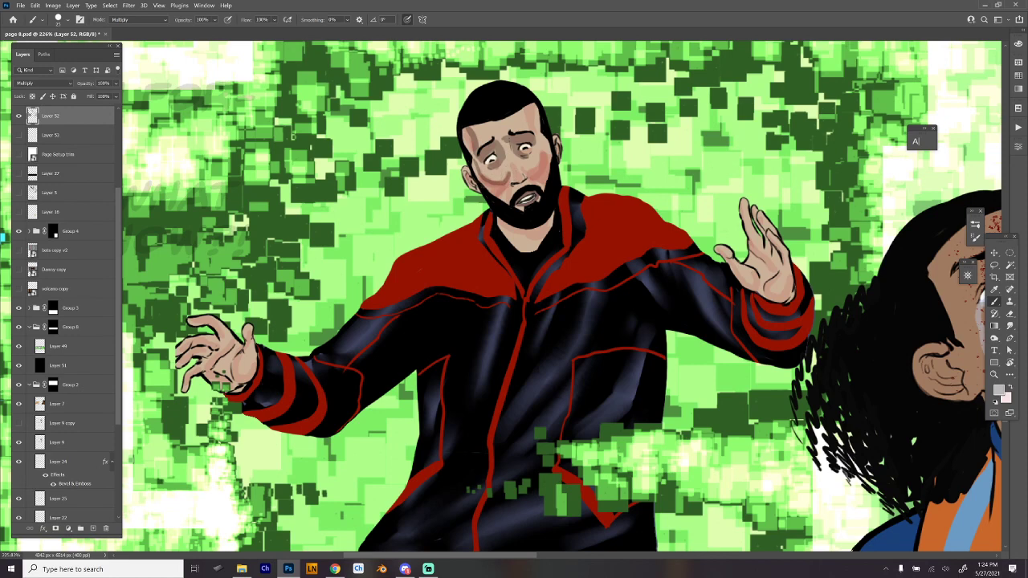
mouse_move(510, 175)
mouse_down()
mouse_move(500, 199)
mouse_move(473, 166)
mouse_move(493, 195)
mouse_up()
drag(554, 164, 554, 177)
key(ctrl+z)
mouse_move(493, 182)
mouse_down()
mouse_move(485, 191)
mouse_move(506, 185)
mouse_move(490, 205)
mouse_move(493, 193)
mouse_up()
key(ctrl+z)
drag(504, 179, 518, 170)
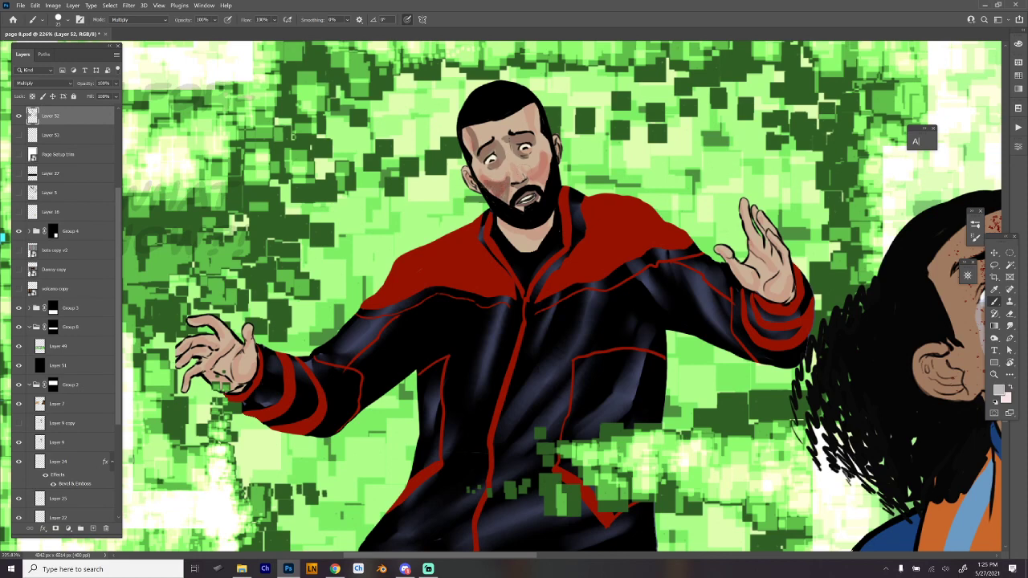
mouse_move(526, 173)
mouse_down()
mouse_move(536, 181)
mouse_move(527, 174)
mouse_move(544, 154)
mouse_move(550, 182)
mouse_move(541, 175)
mouse_up()
mouse_move(474, 182)
mouse_down()
mouse_move(469, 172)
mouse_move(473, 183)
mouse_up()
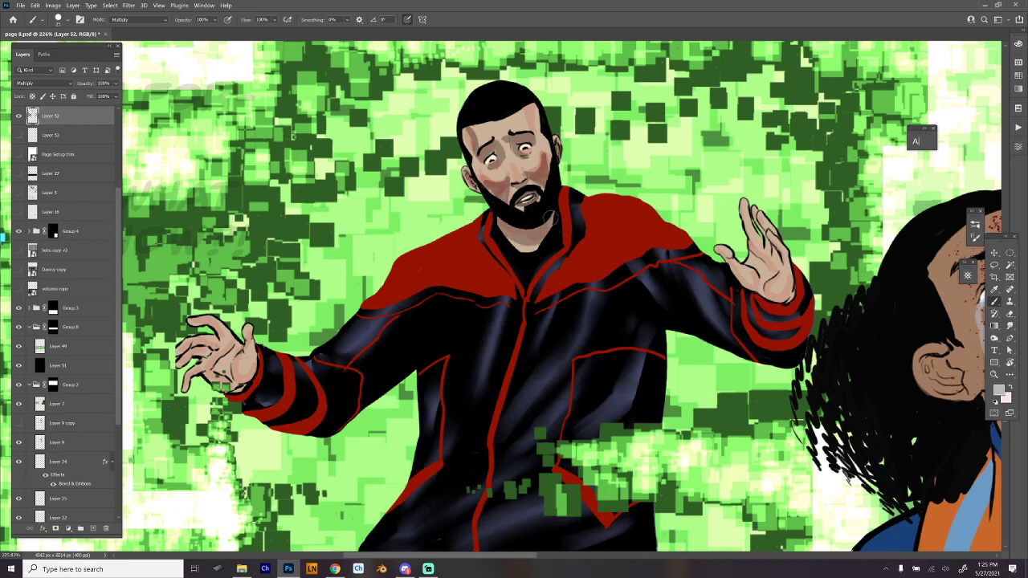
- Brush grey shadows across the palms and fingers of both of the man's raised hands and touch up his face shadow
drag(575, 261, 655, 249)
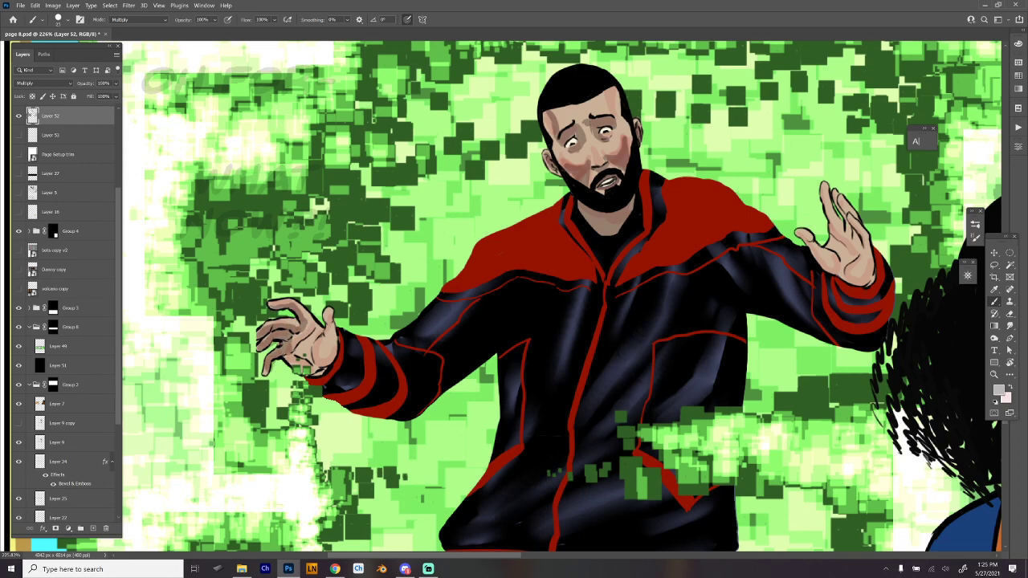
mouse_move(291, 358)
mouse_down()
mouse_move(315, 372)
mouse_move(330, 356)
mouse_move(310, 330)
mouse_move(301, 356)
mouse_move(316, 339)
mouse_move(319, 356)
mouse_move(325, 334)
mouse_up()
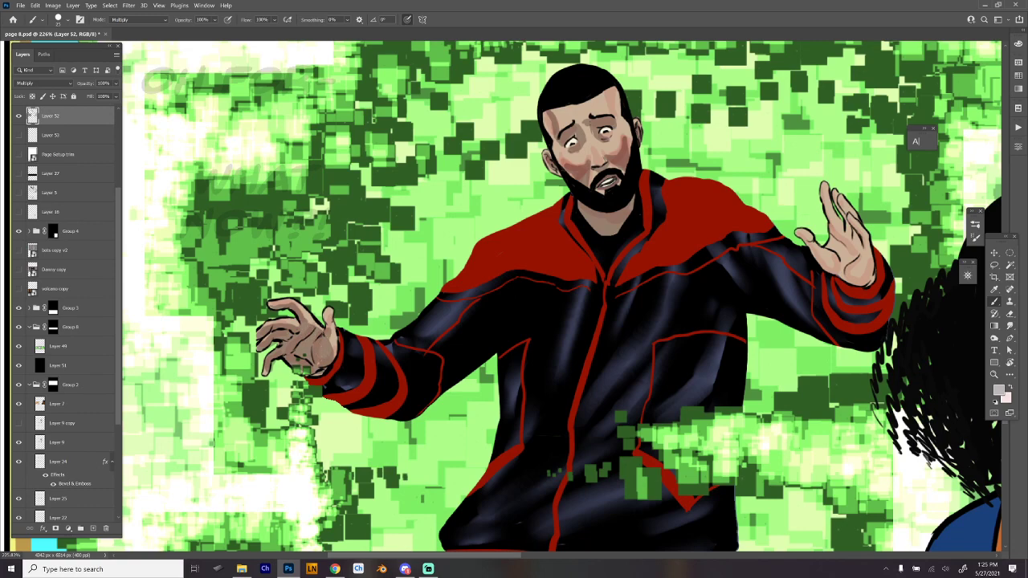
drag(759, 398, 577, 387)
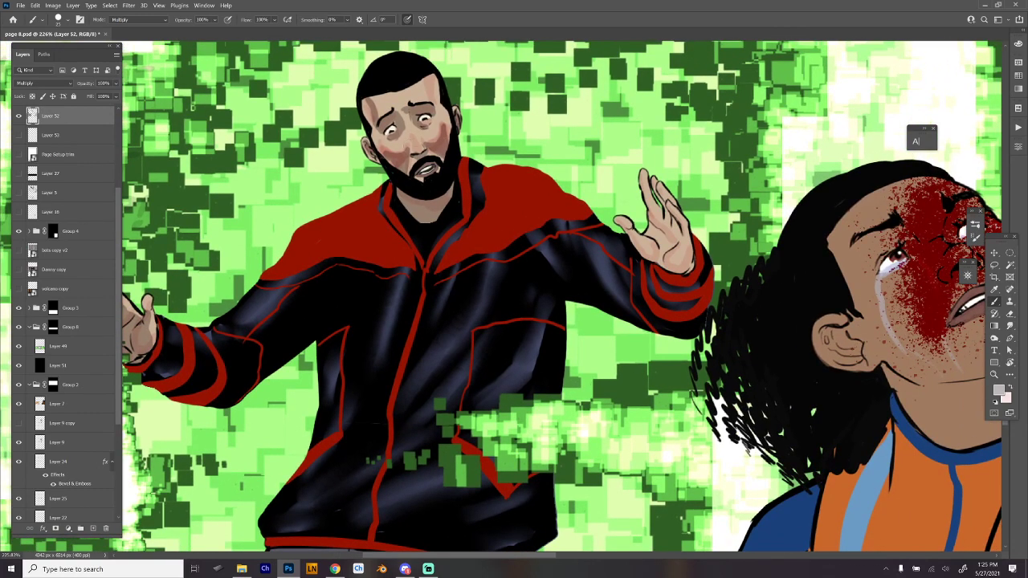
drag(411, 148, 424, 151)
mouse_move(615, 212)
mouse_down()
mouse_move(658, 267)
mouse_move(643, 177)
mouse_move(663, 217)
mouse_move(651, 179)
mouse_up()
drag(666, 213, 673, 230)
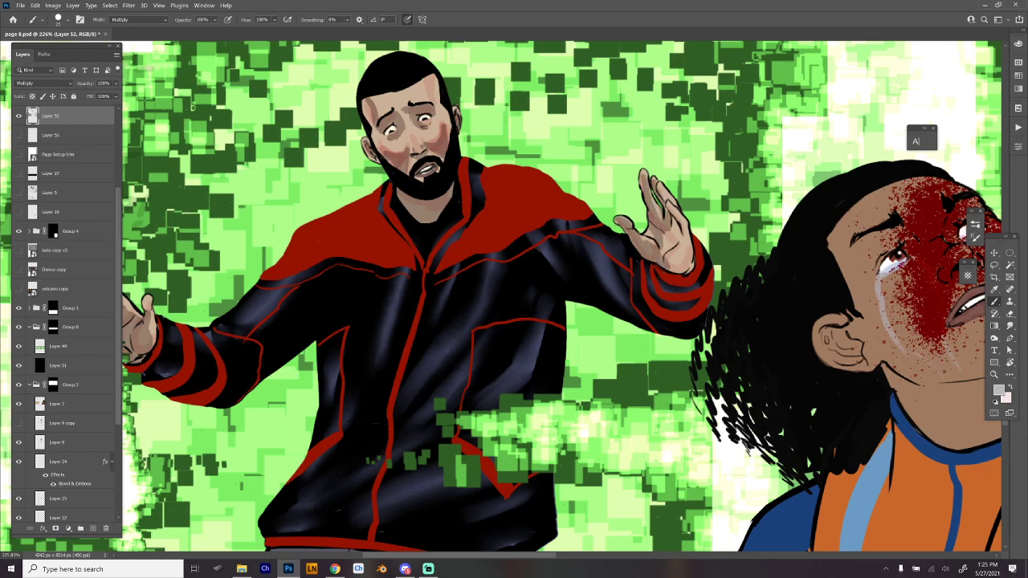
mouse_move(652, 181)
mouse_down()
mouse_move(683, 254)
mouse_move(673, 274)
mouse_up()
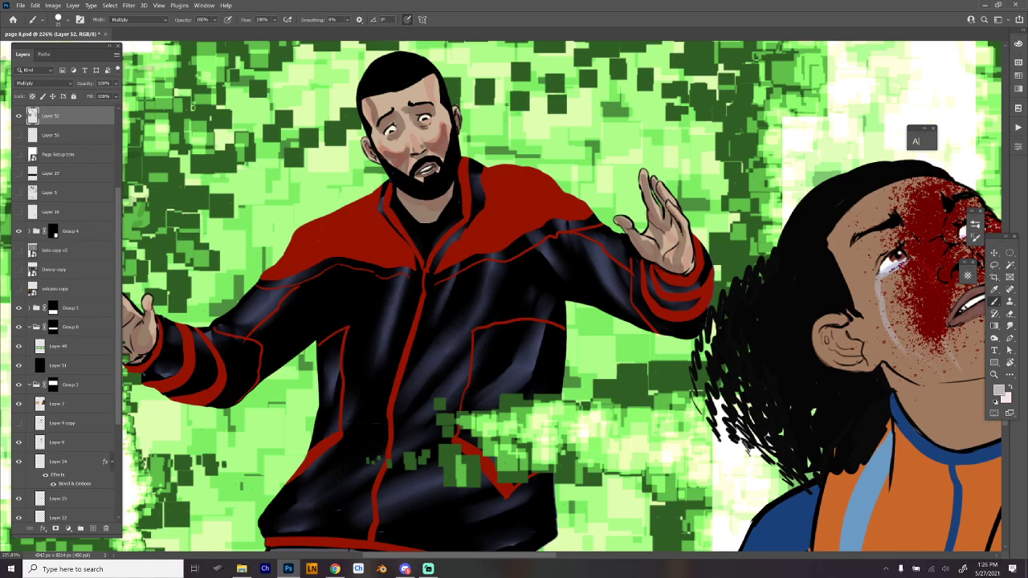
drag(663, 227, 683, 276)
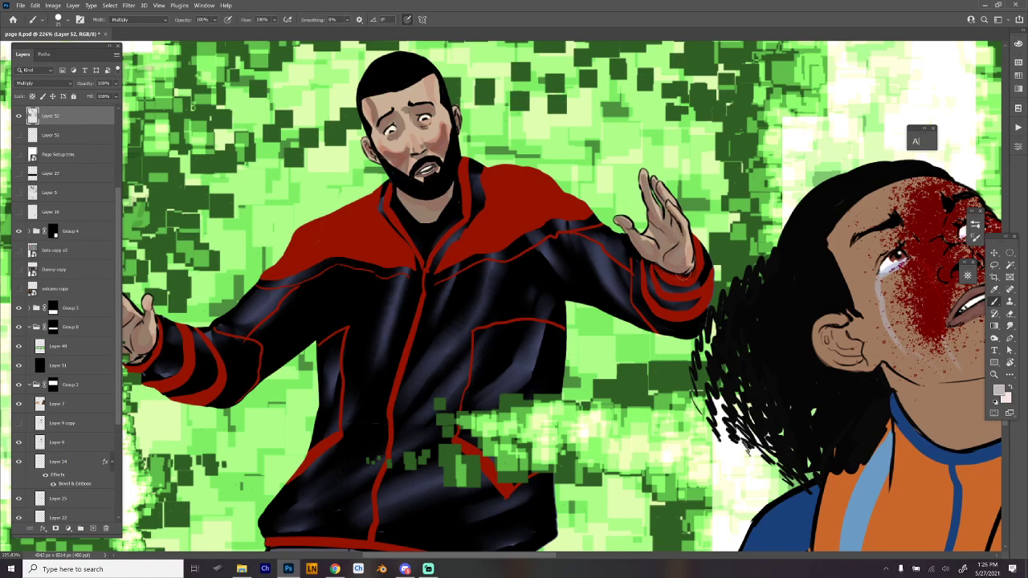
drag(764, 331, 750, 418)
drag(749, 421, 694, 336)
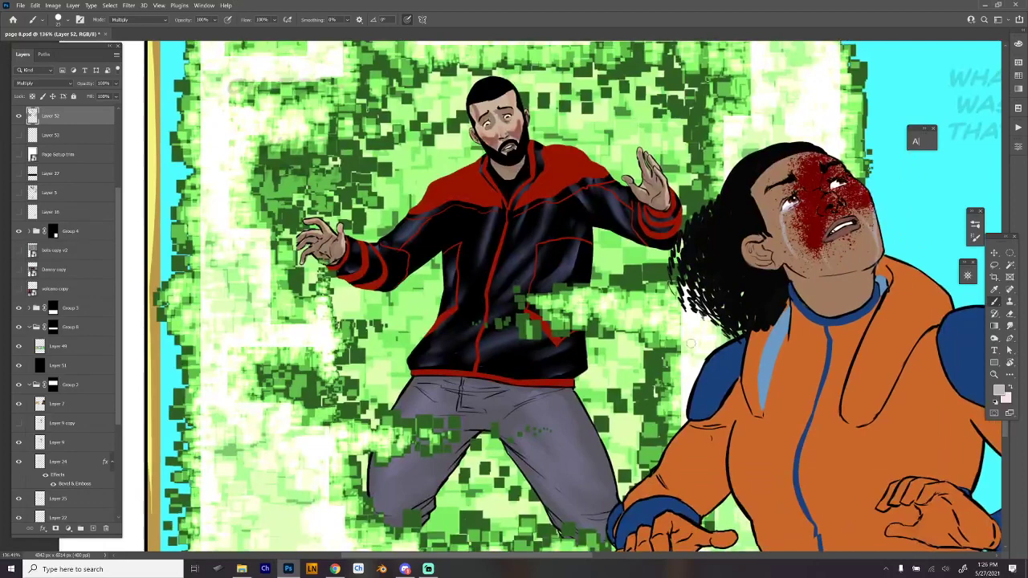
mouse_move(806, 352)
mouse_down()
mouse_move(791, 341)
mouse_move(578, 358)
mouse_move(591, 285)
mouse_up()
drag(435, 174, 454, 178)
drag(485, 202, 574, 303)
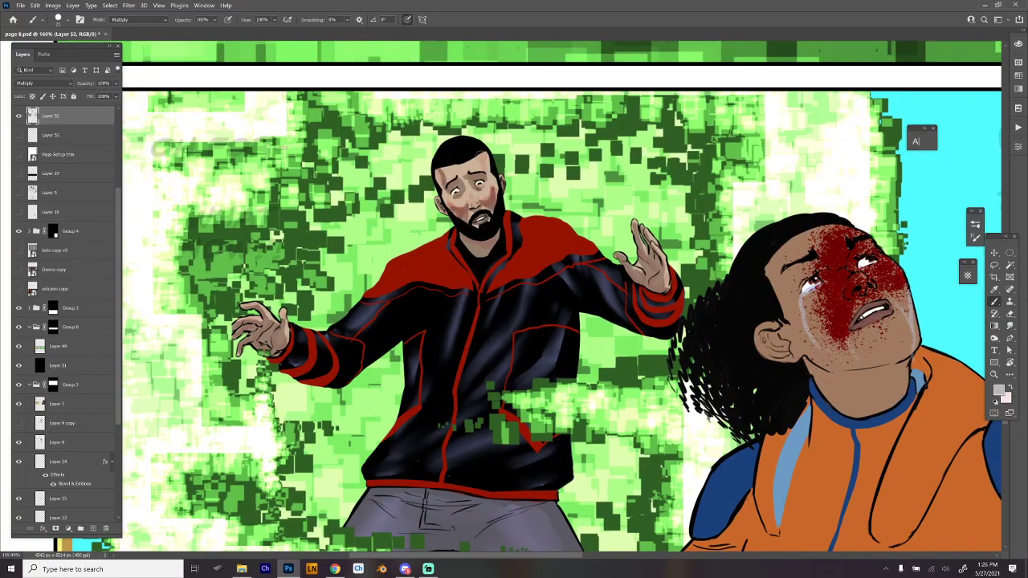
- Switch to the Hard Round 19 smudge preset and blend the shadows on the bearded man's face, neck and hands
scroll(515, 191, up, 2)
right_click(515, 191)
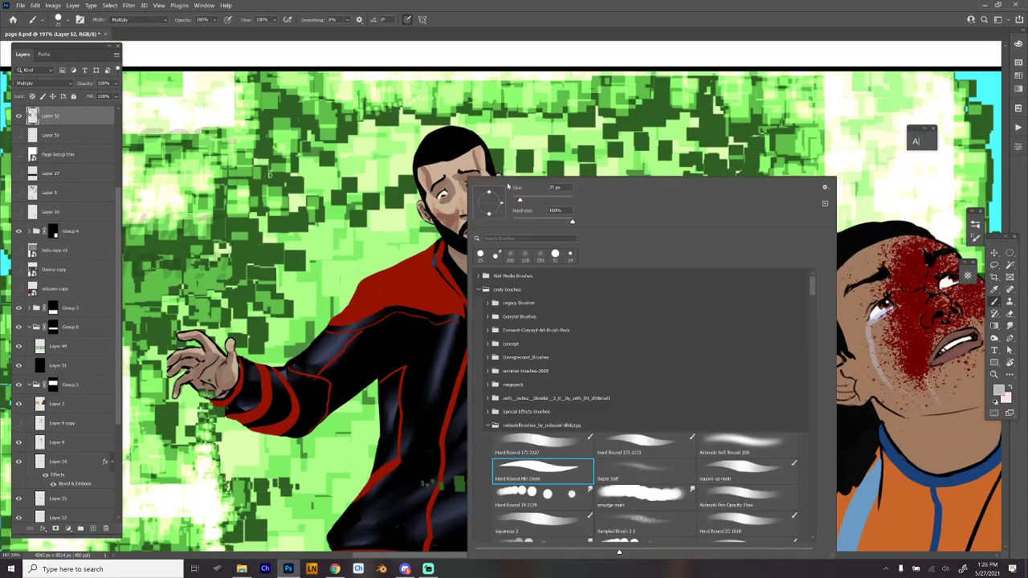
click(569, 500)
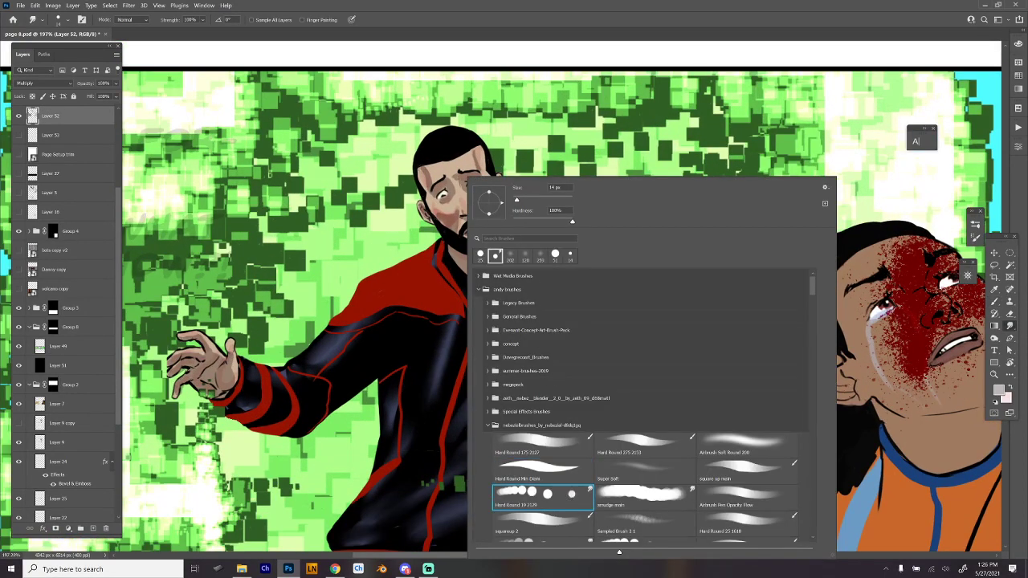
click(427, 188)
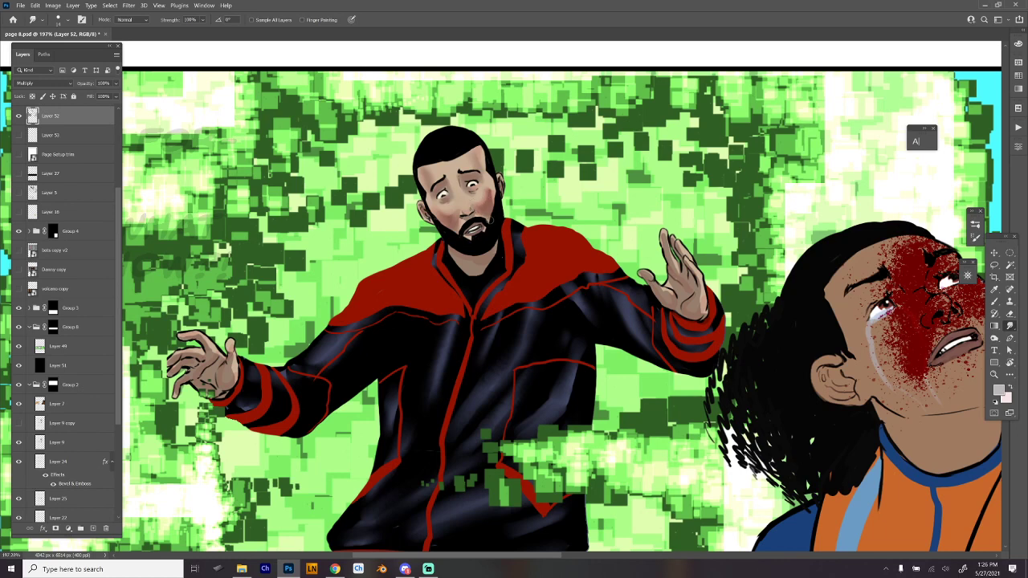
drag(490, 191, 490, 205)
drag(580, 240, 599, 151)
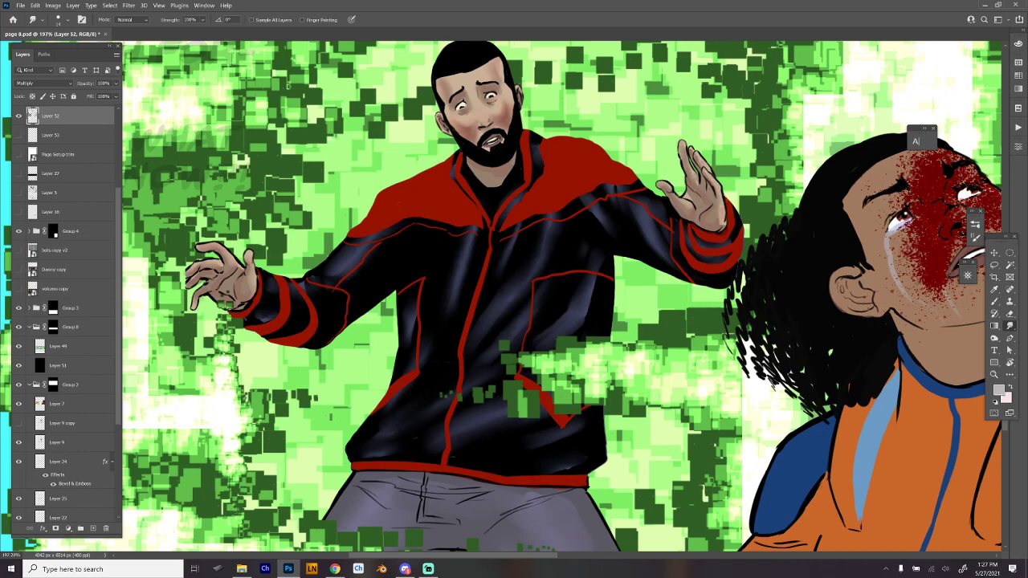
- Return to the Multiply brush at a larger size and shade the red shoulders and sleeves of the man's jacket
scroll(731, 267, down, 6)
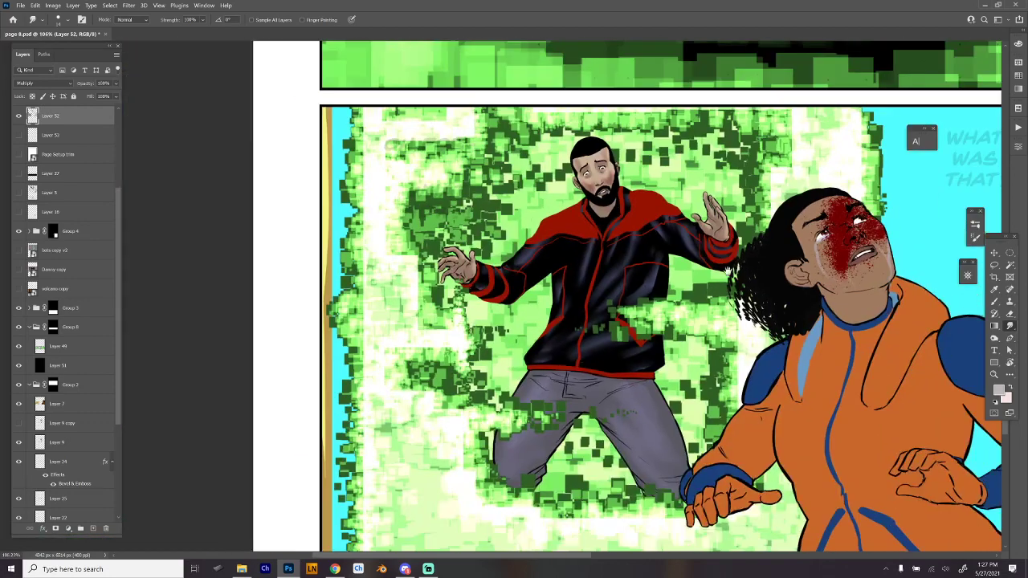
drag(732, 267, 651, 264)
key(b)
right_click(527, 201)
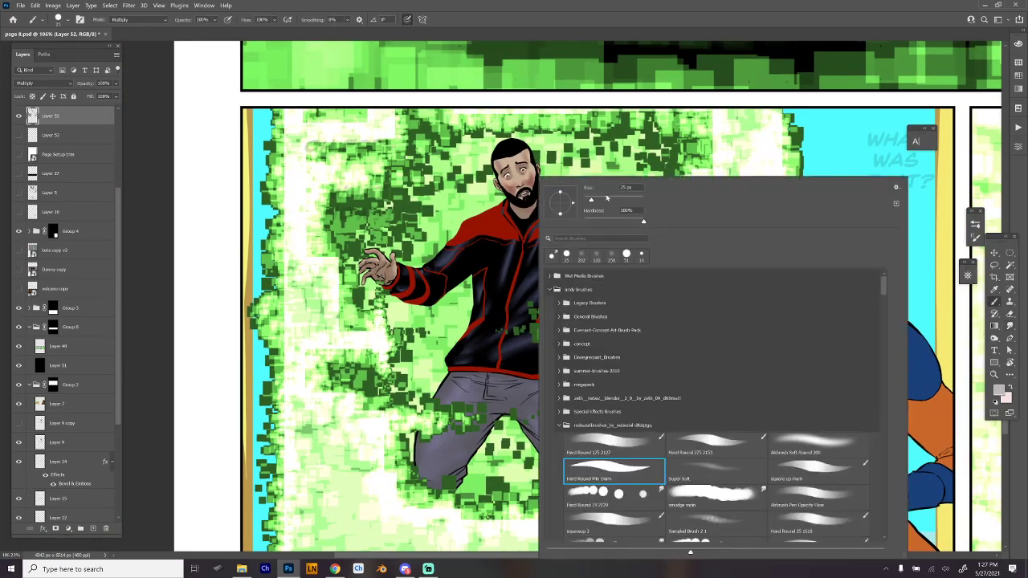
click(617, 200)
click(415, 282)
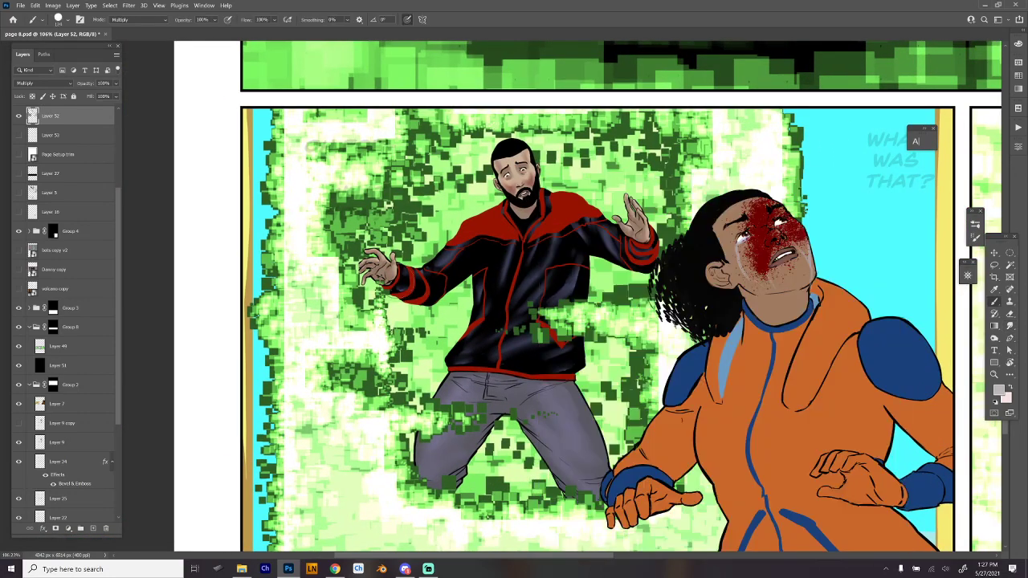
scroll(473, 297, up, 2)
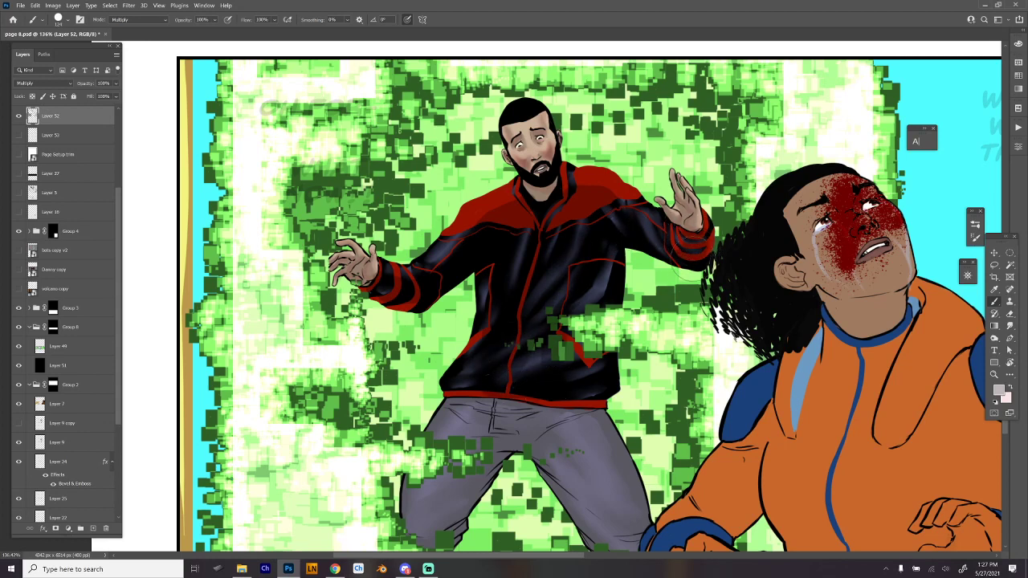
- Reduce the brush size and brush grey shadows down the man's bent trouser leg on the panel's outer side
right_click(640, 321)
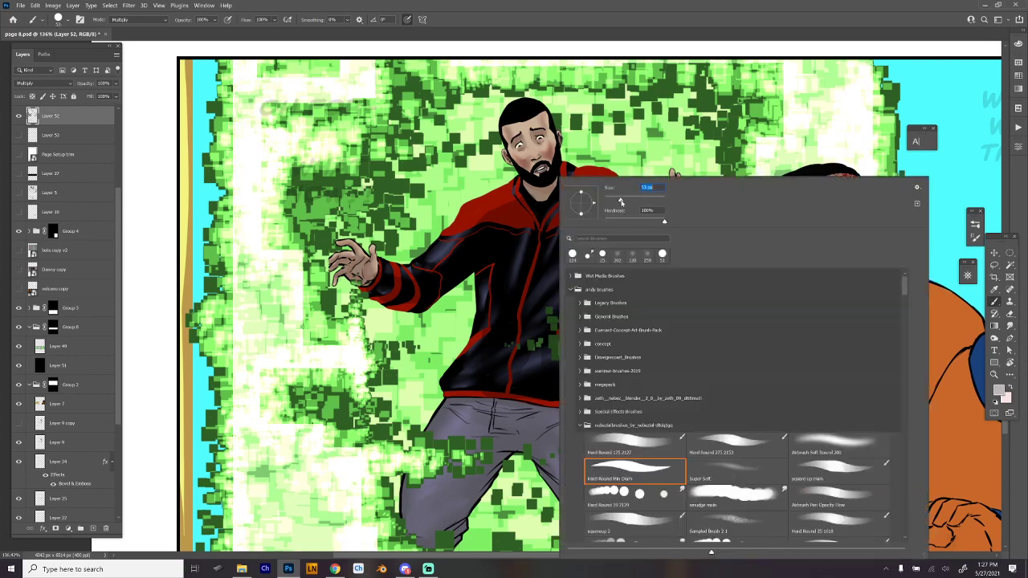
click(524, 110)
drag(604, 368, 598, 210)
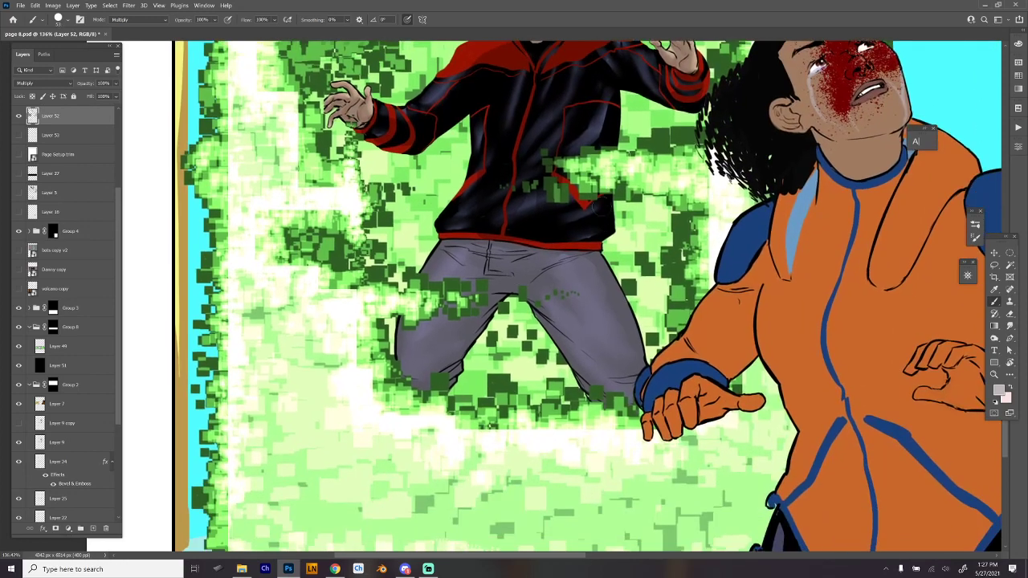
mouse_move(514, 291)
mouse_down()
mouse_move(471, 302)
mouse_move(406, 392)
mouse_move(498, 306)
mouse_move(427, 389)
mouse_up()
mouse_move(465, 291)
mouse_down()
mouse_move(441, 306)
mouse_move(407, 375)
mouse_up()
drag(471, 337, 440, 390)
drag(504, 283, 468, 283)
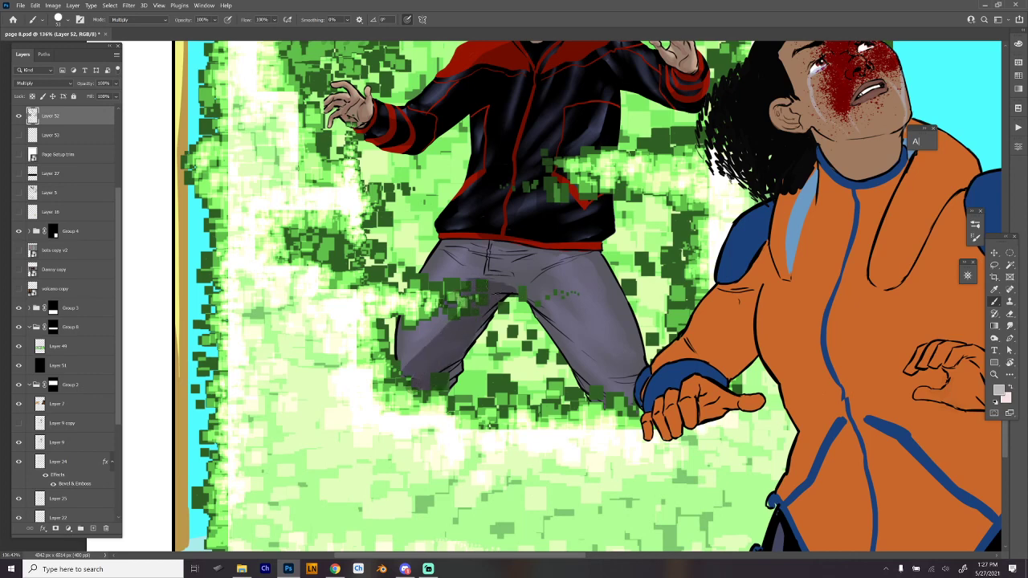
- Shade the man's trousers beneath the jacket hem and along the leg nearest the woman
mouse_move(448, 241)
mouse_down()
mouse_move(441, 244)
mouse_move(562, 254)
mouse_move(457, 234)
mouse_up()
mouse_move(583, 257)
mouse_down()
mouse_move(562, 248)
mouse_move(460, 260)
mouse_up()
mouse_move(530, 295)
mouse_down()
mouse_move(596, 352)
mouse_move(567, 351)
mouse_move(617, 402)
mouse_up()
drag(583, 362, 619, 400)
mouse_move(572, 345)
mouse_down()
mouse_move(607, 381)
mouse_move(641, 387)
mouse_up()
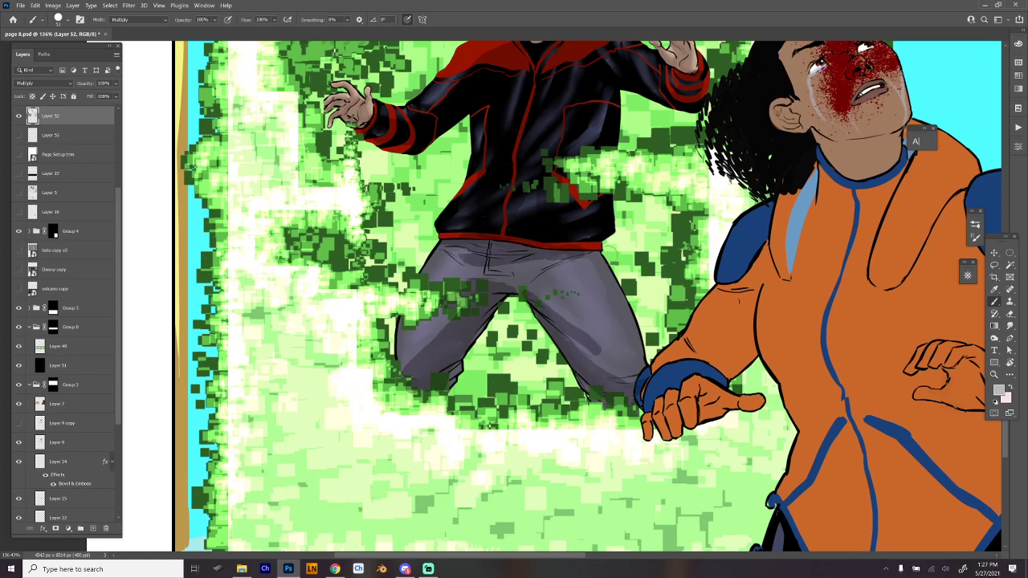
mouse_move(600, 252)
mouse_down()
mouse_move(617, 280)
mouse_move(638, 393)
mouse_up()
key(e)
- Switch to the Hard Round 19 smudge preset at a larger size and blend the shadows on the man's jacket and trousers
scroll(697, 363, down, 3)
drag(697, 363, 672, 420)
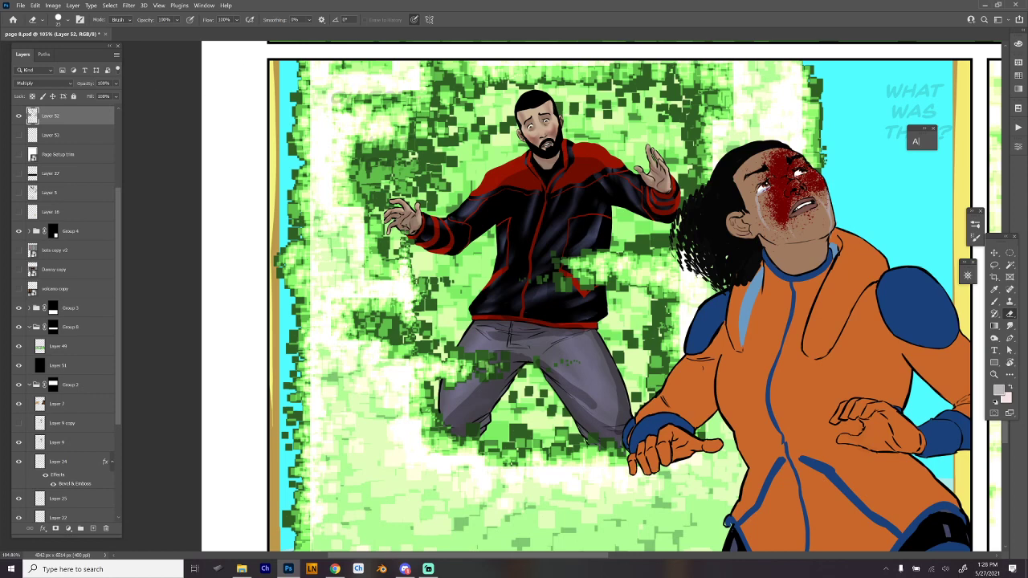
right_click(549, 285)
click(661, 495)
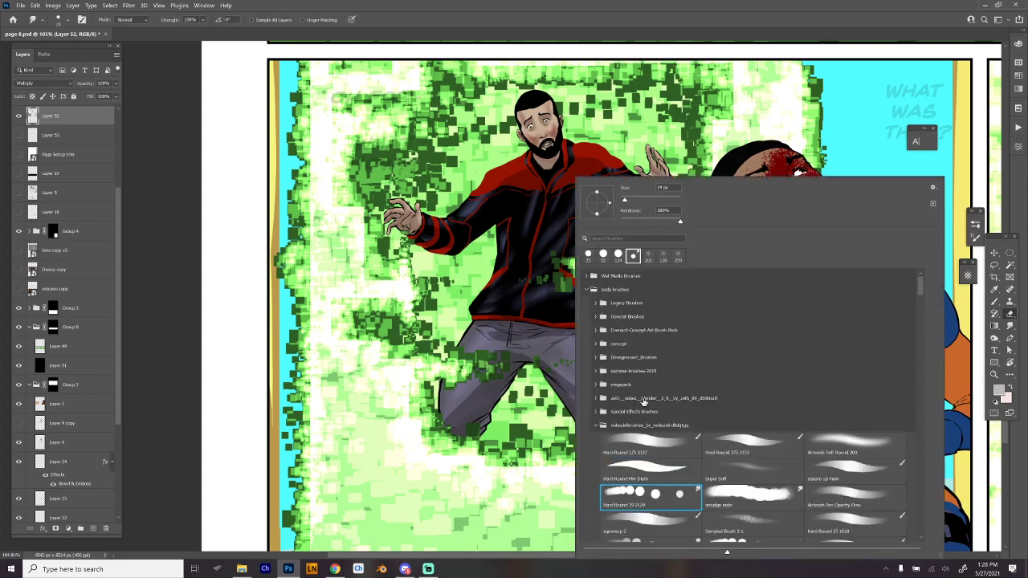
click(642, 200)
key(Return)
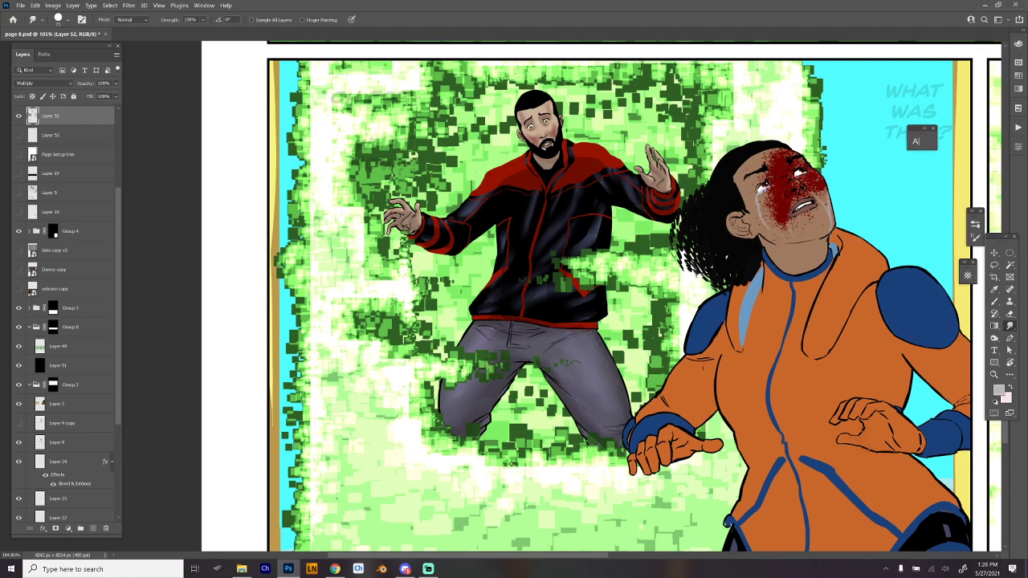
drag(720, 295, 642, 299)
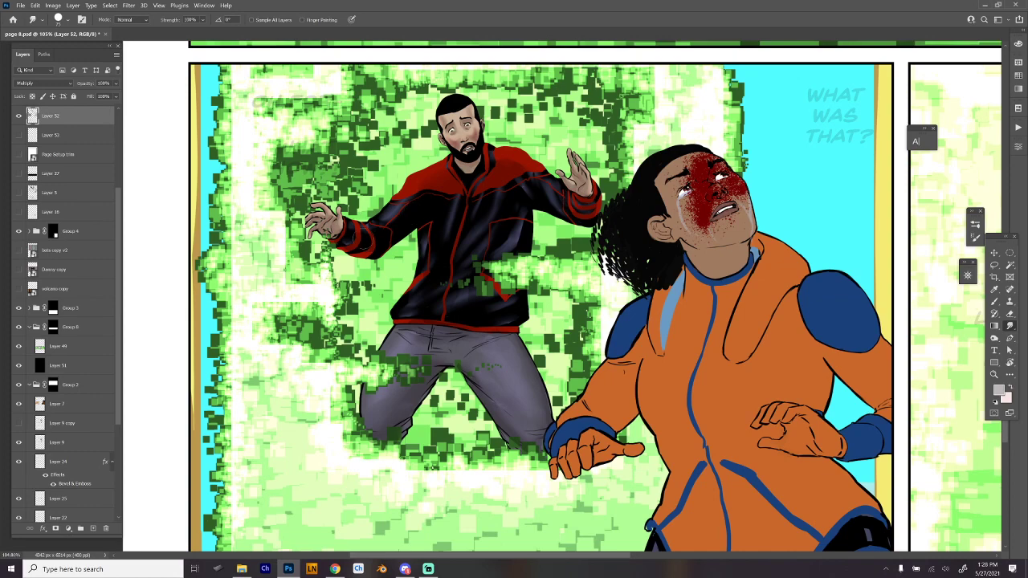
- Return to the Multiply brush and review the whole comic page, including the unshaded woman in the lower panel
drag(755, 274, 665, 278)
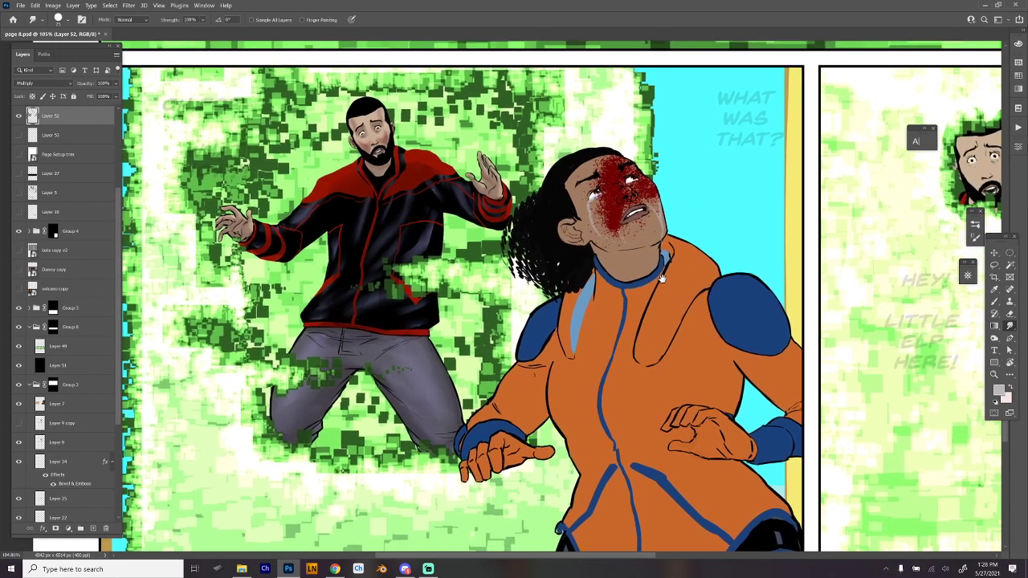
key(b)
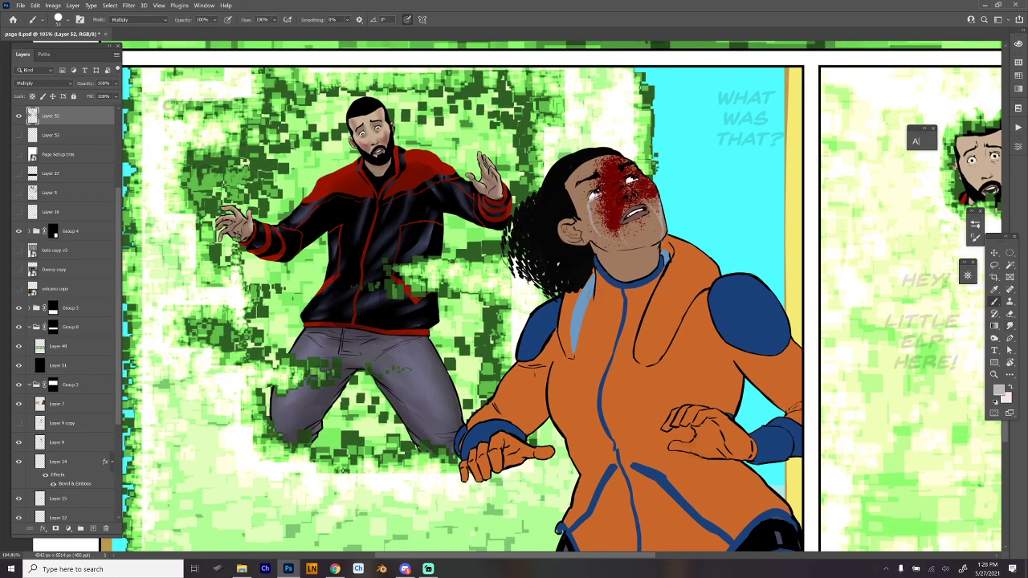
right_click(546, 248)
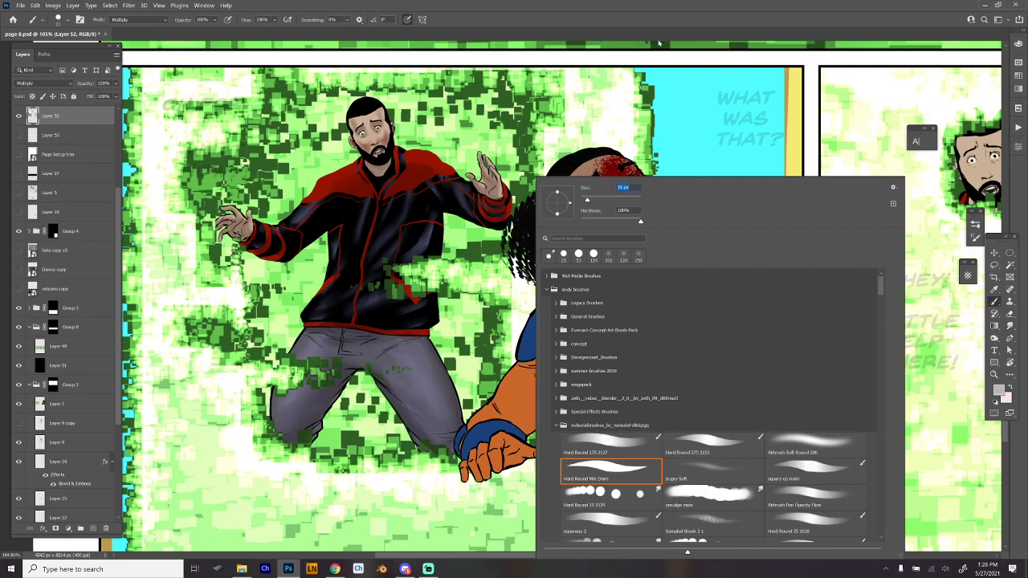
click(659, 43)
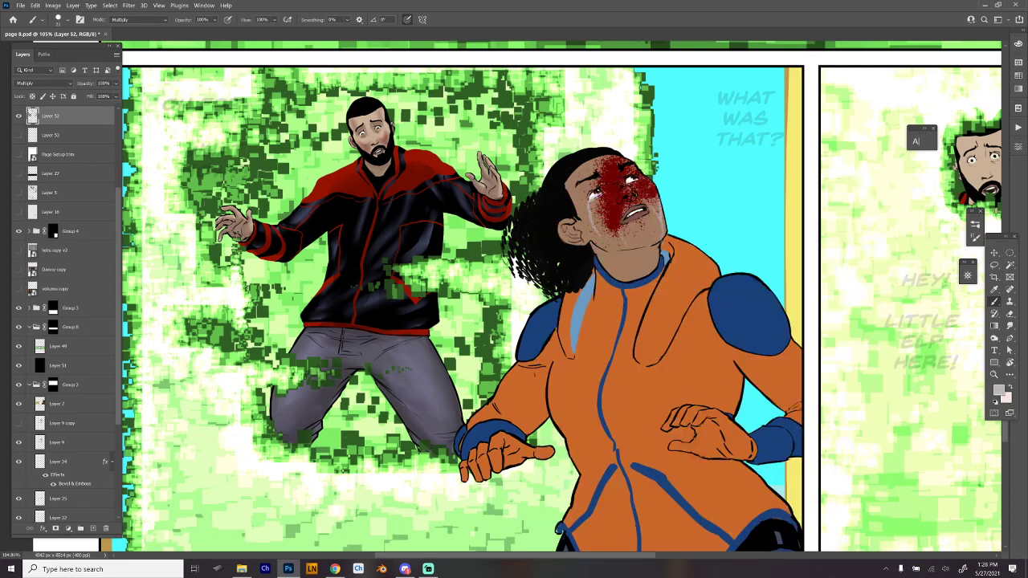
scroll(730, 277, down, 10)
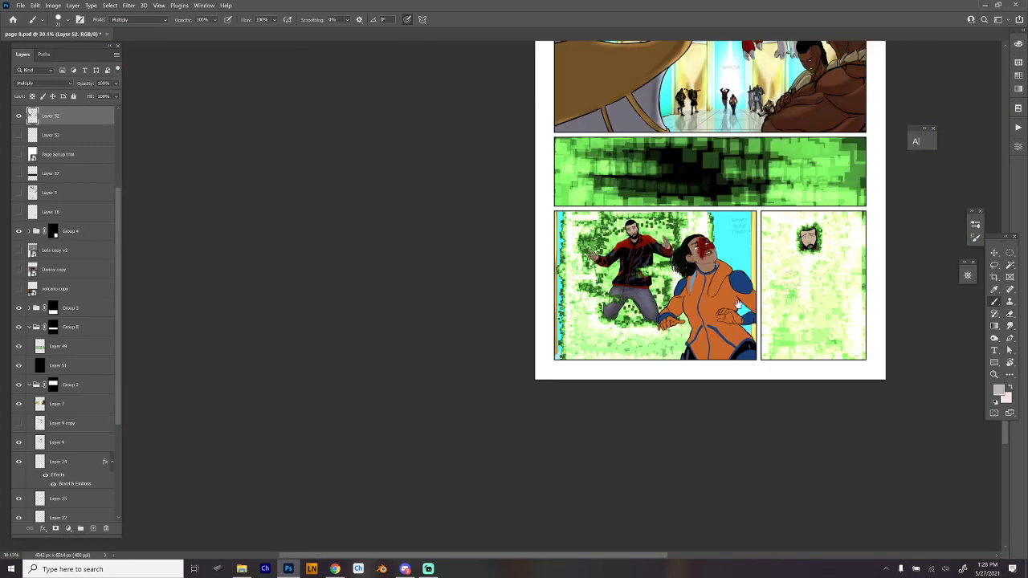
drag(746, 312, 549, 425)
drag(620, 340, 604, 382)
scroll(640, 354, down, 1)
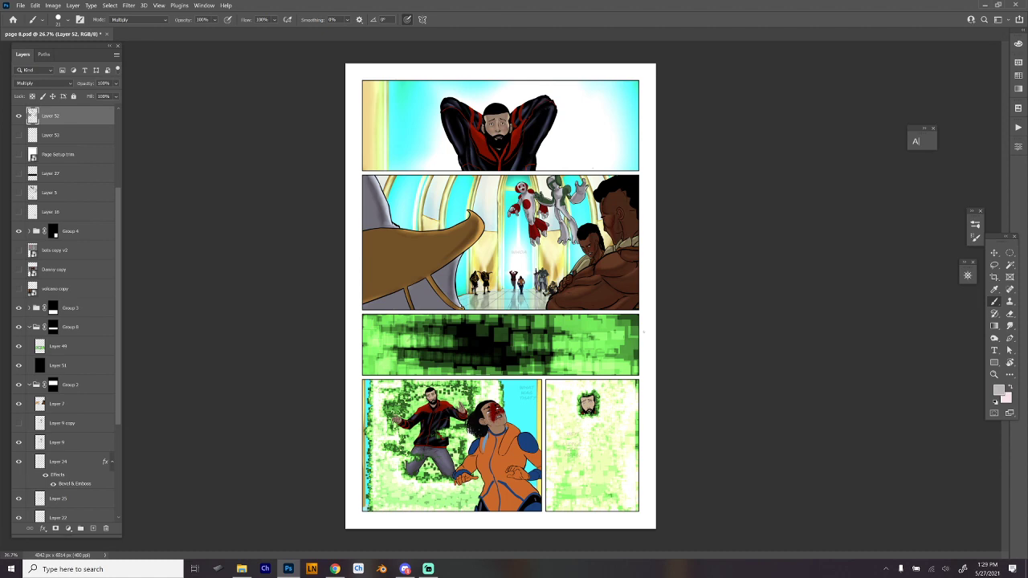
- Swap to light pink, adjust the brush size and brush Multiply blush onto the woman's face and neck
scroll(510, 310, up, 5)
drag(537, 506, 570, 319)
scroll(570, 319, up, 3)
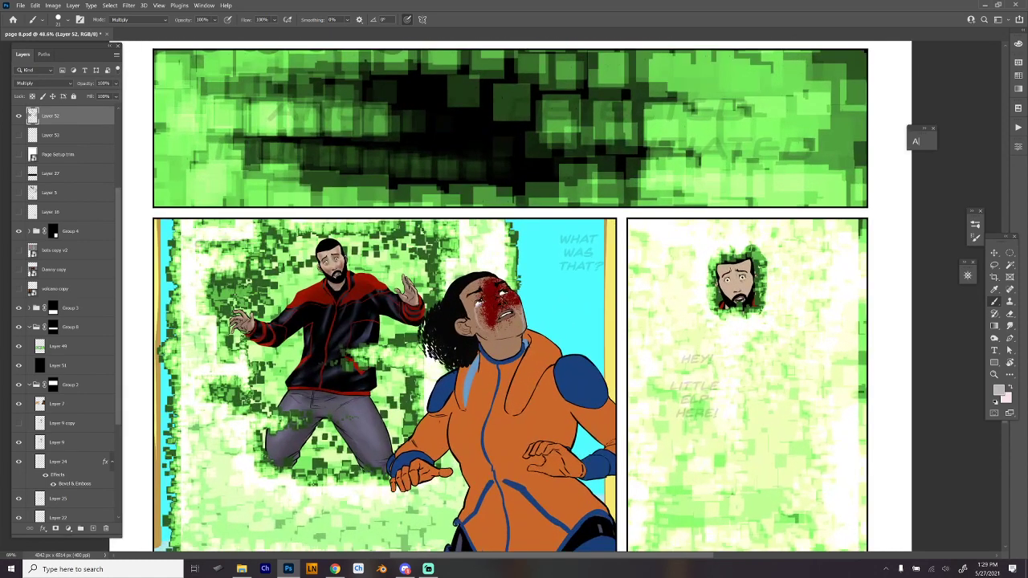
scroll(578, 353, up, 3)
drag(578, 354, 613, 285)
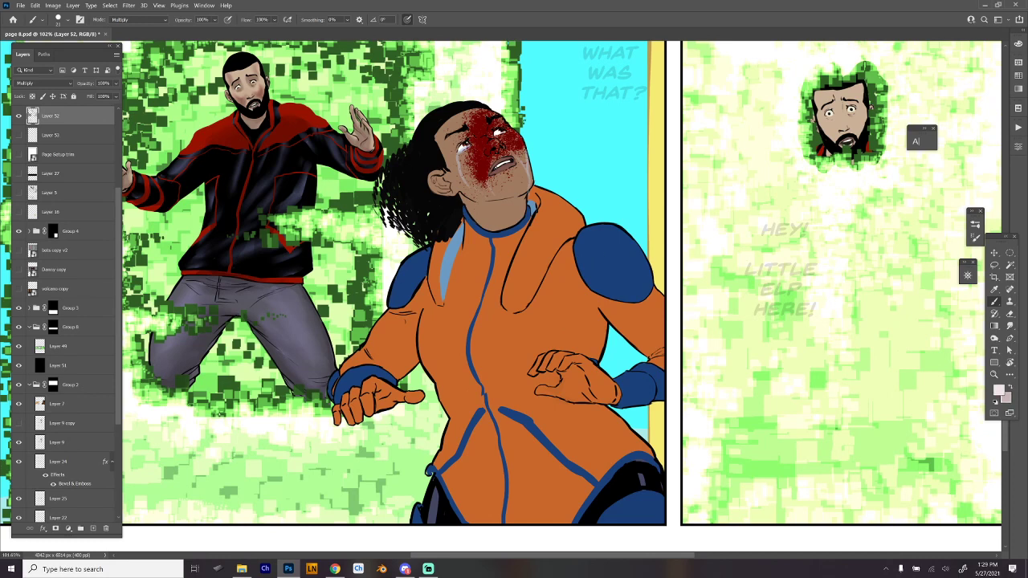
right_click(472, 139)
key(Escape)
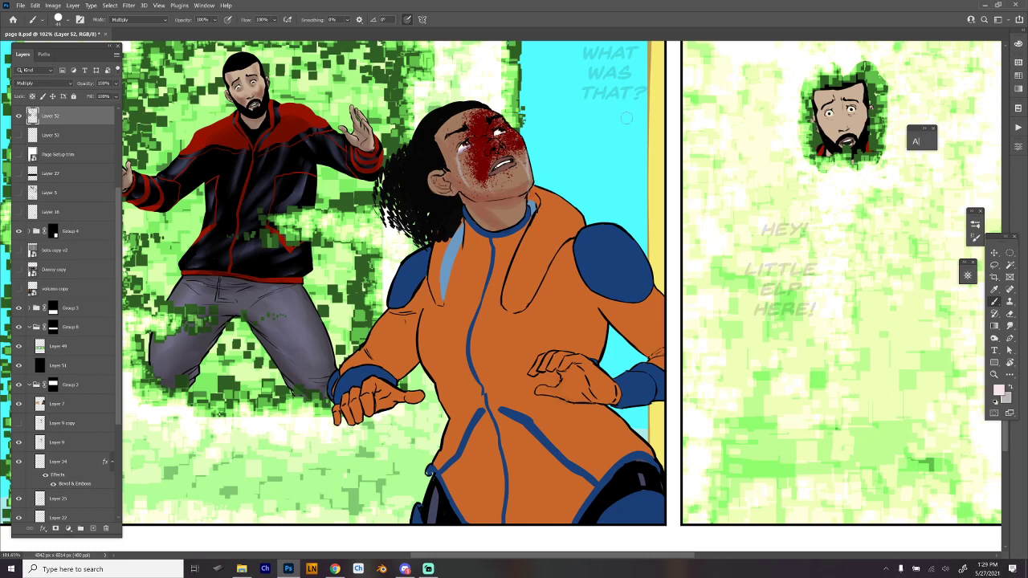
- Swap to grey and brush shadows onto the woman's sleeve, cuff and glove on the side nearest the man
key(x)
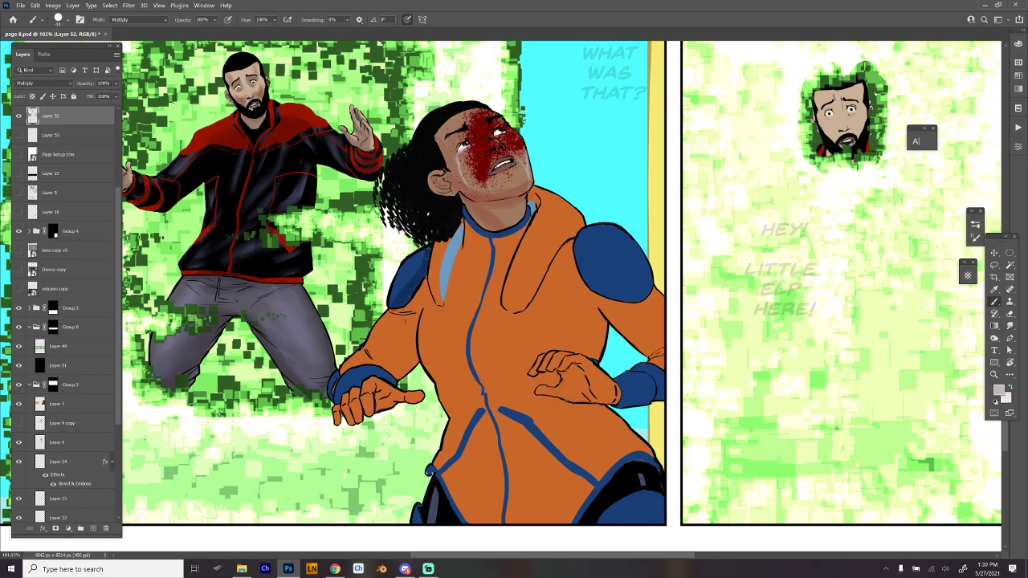
mouse_move(407, 309)
mouse_down()
mouse_move(395, 373)
mouse_move(416, 323)
mouse_move(416, 368)
mouse_move(405, 347)
mouse_move(365, 352)
mouse_move(395, 385)
mouse_move(335, 403)
mouse_move(346, 382)
mouse_move(338, 419)
mouse_move(366, 396)
mouse_move(375, 406)
mouse_move(424, 396)
mouse_up()
drag(332, 375, 337, 387)
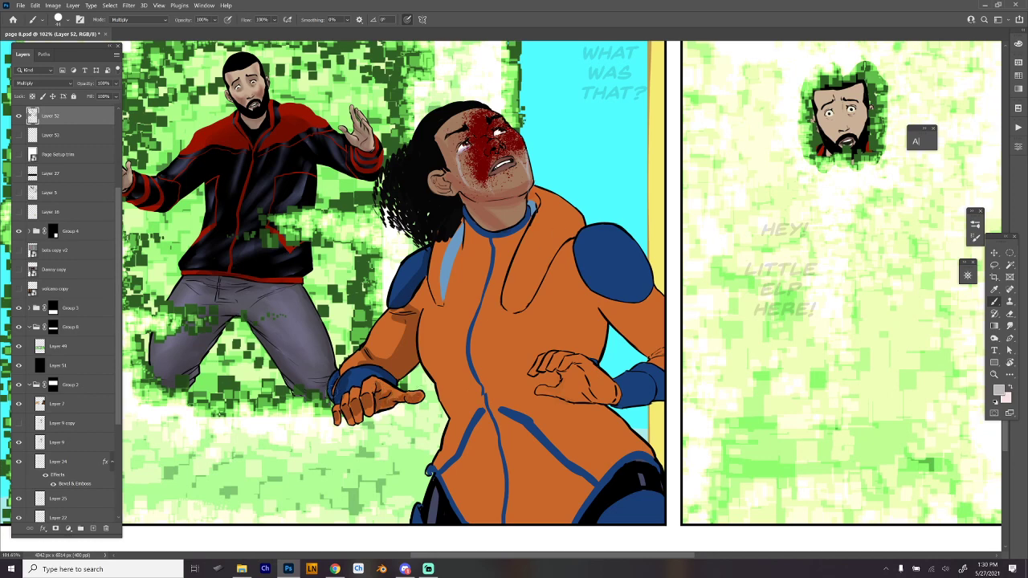
drag(406, 324, 377, 358)
mouse_move(404, 323)
mouse_down()
mouse_move(393, 324)
mouse_move(408, 313)
mouse_up()
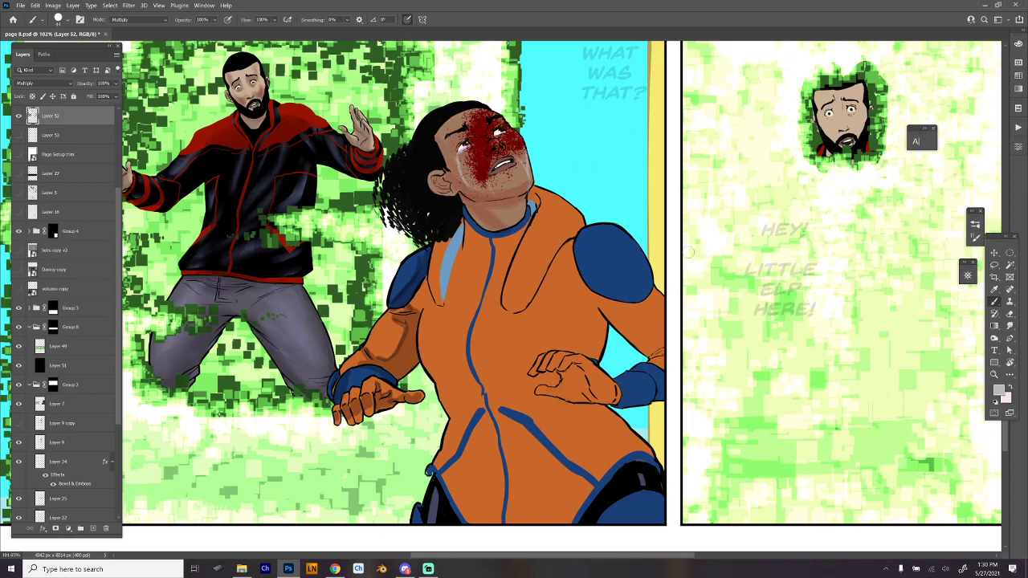
- Adjust the brush size and shade the woman's face and neck, her inner collar and the folds of her orange hood
drag(635, 388, 616, 374)
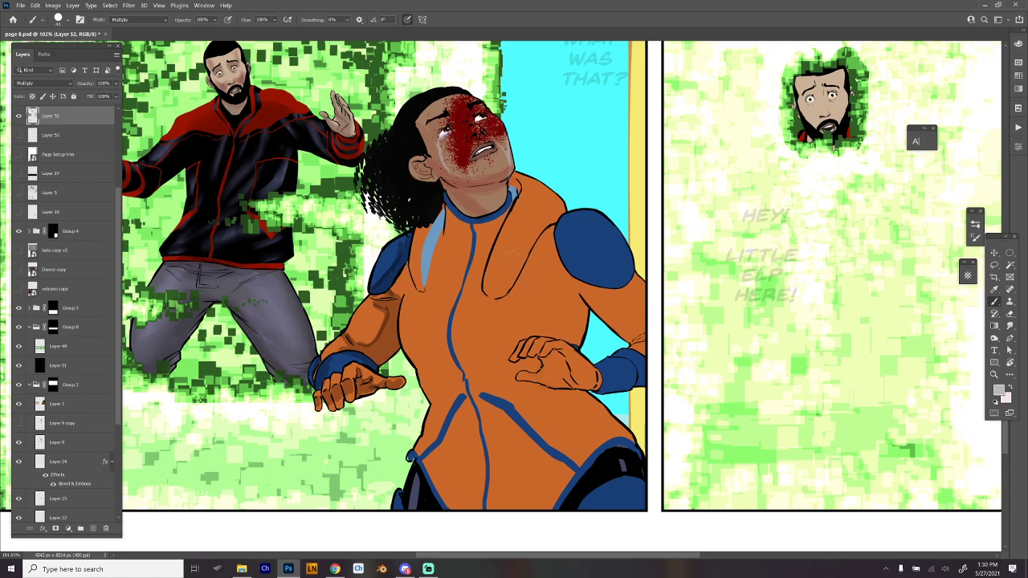
right_click(511, 256)
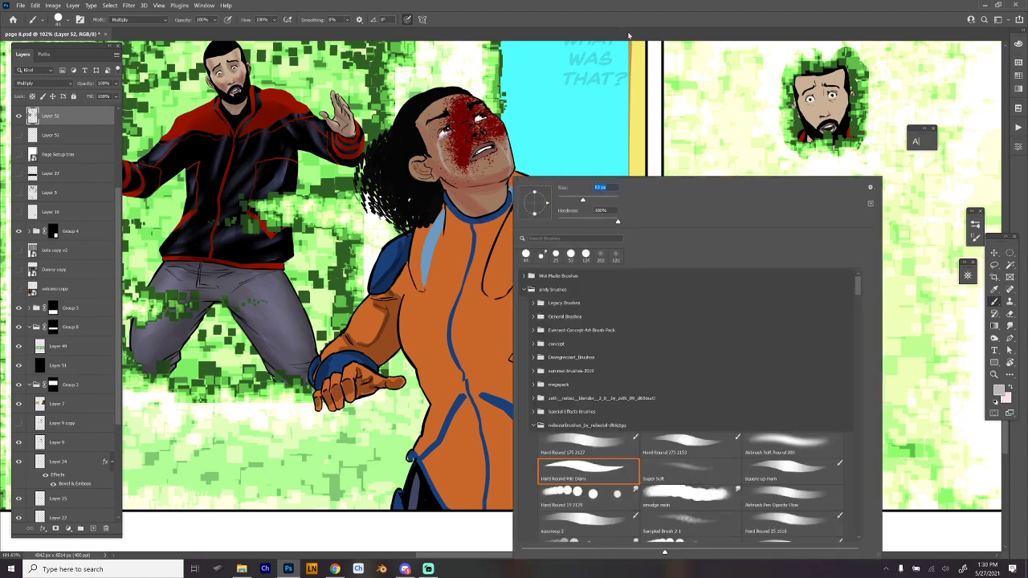
click(629, 36)
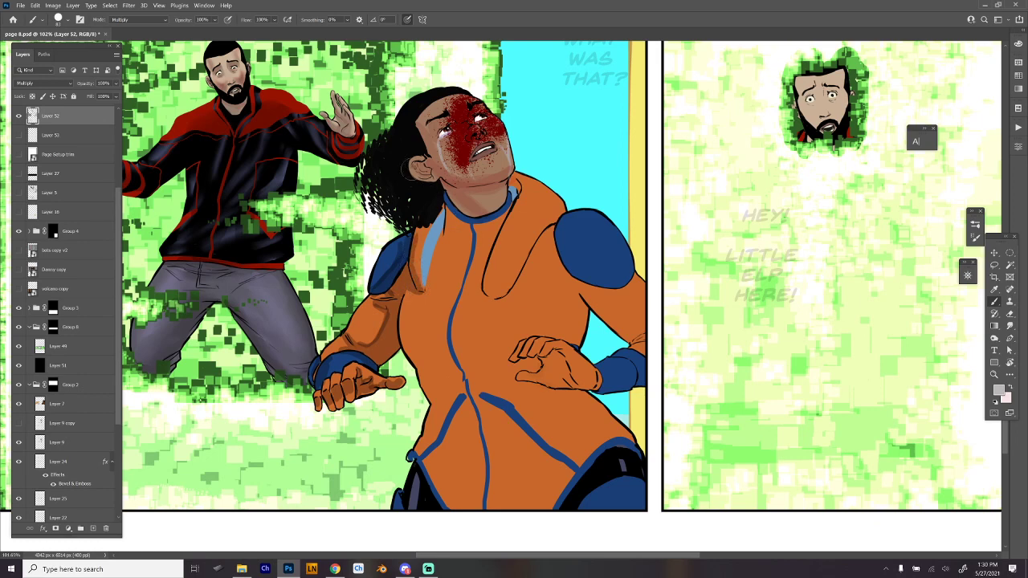
mouse_move(426, 161)
mouse_down()
mouse_move(447, 189)
mouse_move(508, 185)
mouse_move(494, 202)
mouse_move(443, 191)
mouse_move(481, 199)
mouse_move(521, 189)
mouse_up()
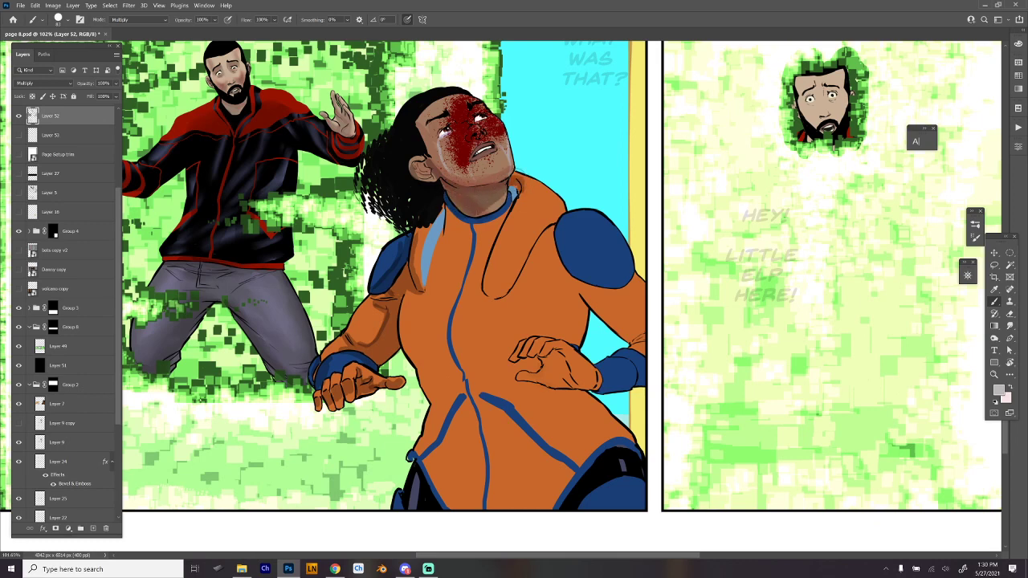
mouse_move(445, 204)
mouse_down()
mouse_move(454, 238)
mouse_move(493, 230)
mouse_move(487, 225)
mouse_move(490, 241)
mouse_move(429, 281)
mouse_move(467, 245)
mouse_up()
drag(439, 203, 414, 250)
mouse_move(416, 117)
mouse_down()
mouse_move(446, 173)
mouse_move(421, 139)
mouse_move(441, 152)
mouse_move(440, 135)
mouse_move(450, 164)
mouse_move(474, 181)
mouse_move(514, 166)
mouse_move(475, 159)
mouse_move(471, 122)
mouse_move(481, 103)
mouse_move(421, 122)
mouse_up()
mouse_move(485, 292)
mouse_down()
mouse_move(561, 213)
mouse_move(491, 297)
mouse_up()
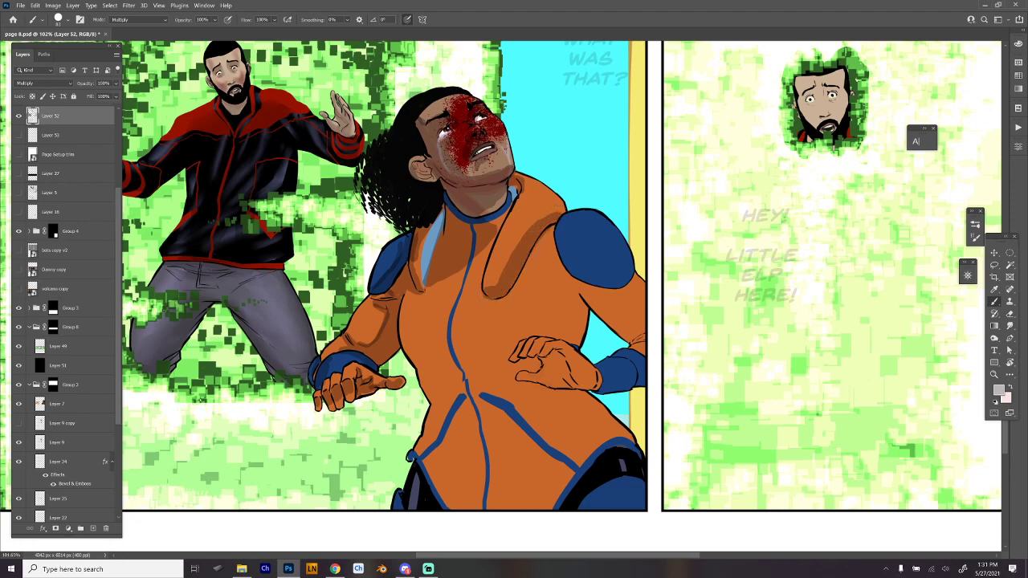
- Brush grey shadows onto the woman's blue shoulder pads, her far sleeve and cuff, and her open hand
drag(614, 314, 572, 232)
mouse_move(444, 204)
mouse_down()
mouse_move(501, 137)
mouse_move(530, 188)
mouse_move(572, 202)
mouse_move(532, 173)
mouse_move(531, 156)
mouse_move(571, 191)
mouse_move(583, 250)
mouse_up()
mouse_move(554, 200)
mouse_down()
mouse_move(580, 215)
mouse_move(585, 249)
mouse_move(594, 233)
mouse_move(601, 253)
mouse_up()
mouse_move(589, 206)
mouse_down()
mouse_move(602, 235)
mouse_move(595, 261)
mouse_up()
mouse_move(475, 273)
mouse_down()
mouse_move(510, 265)
mouse_move(487, 298)
mouse_move(522, 273)
mouse_move(533, 300)
mouse_move(514, 302)
mouse_move(586, 291)
mouse_move(572, 302)
mouse_move(586, 280)
mouse_up()
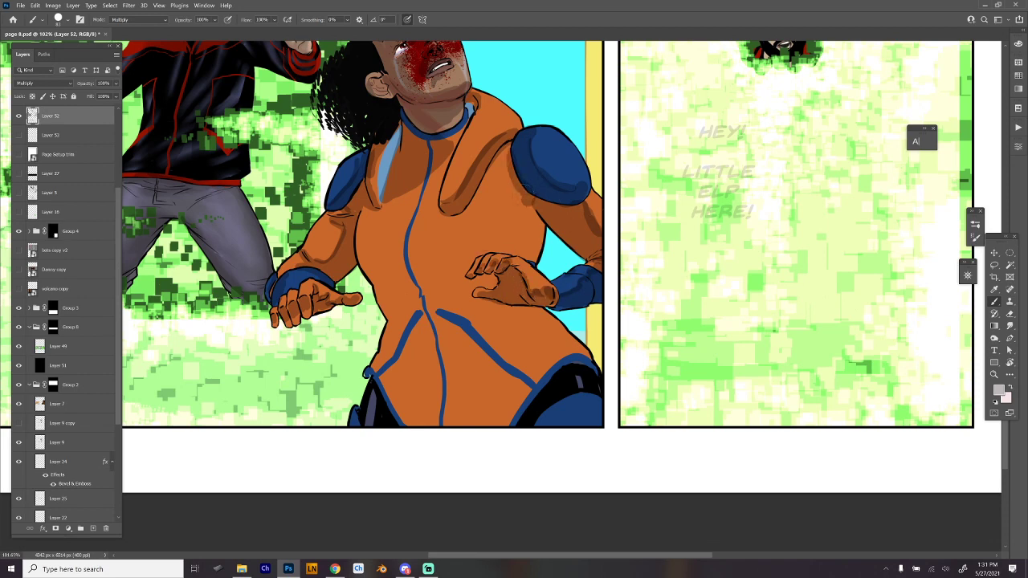
- Shade the woman's orange torso below the chest and across the waist and lower jacket
mouse_move(510, 205)
mouse_down()
mouse_move(440, 255)
mouse_move(362, 246)
mouse_move(383, 270)
mouse_move(378, 264)
mouse_move(427, 277)
mouse_up()
mouse_move(434, 273)
mouse_down()
mouse_move(495, 246)
mouse_move(520, 249)
mouse_move(519, 209)
mouse_move(524, 249)
mouse_move(530, 209)
mouse_move(533, 259)
mouse_up()
mouse_move(539, 217)
mouse_down()
mouse_move(539, 264)
mouse_move(523, 257)
mouse_move(459, 277)
mouse_move(489, 282)
mouse_move(395, 286)
mouse_move(377, 302)
mouse_move(392, 291)
mouse_move(478, 293)
mouse_move(573, 328)
mouse_move(538, 294)
mouse_move(491, 278)
mouse_move(501, 306)
mouse_move(414, 366)
mouse_move(394, 397)
mouse_move(425, 366)
mouse_move(457, 392)
mouse_move(482, 390)
mouse_move(506, 293)
mouse_move(562, 325)
mouse_move(526, 290)
mouse_up()
scroll(474, 331, down, 2)
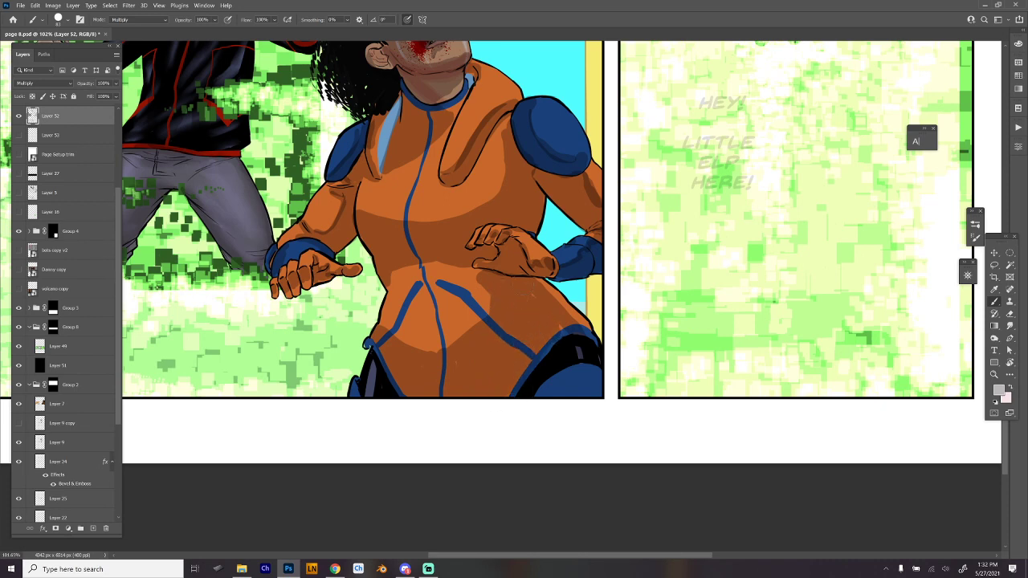
- Brush darker fold shadows across the hips and lower front of the woman's orange jacket and along the underside of her chest
mouse_move(562, 347)
mouse_down()
mouse_move(528, 396)
mouse_move(571, 366)
mouse_move(551, 387)
mouse_move(561, 399)
mouse_move(602, 370)
mouse_up()
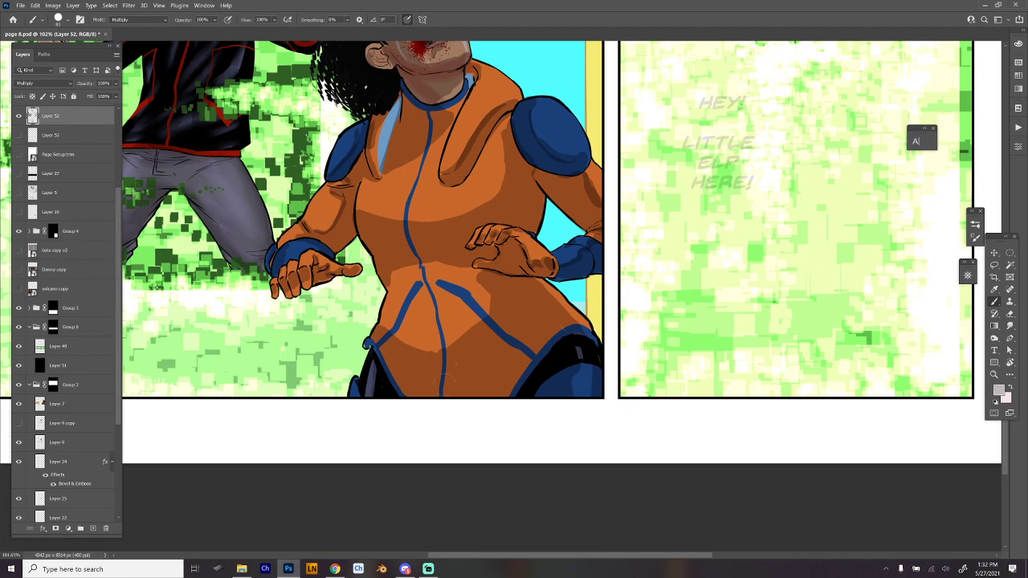
mouse_move(382, 337)
mouse_down()
mouse_move(433, 354)
mouse_move(480, 319)
mouse_up()
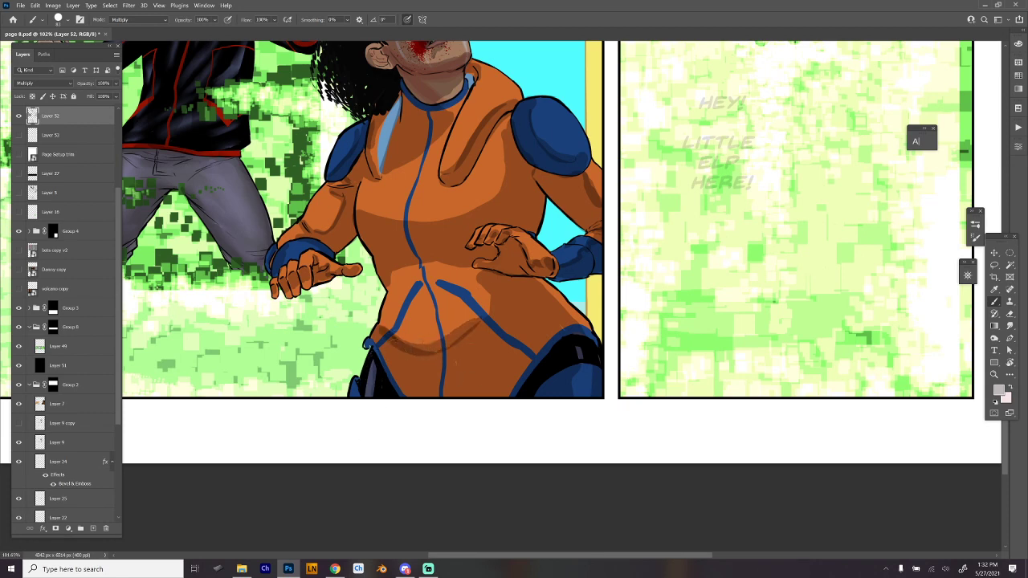
mouse_move(392, 347)
mouse_down()
mouse_move(463, 392)
mouse_move(453, 396)
mouse_up()
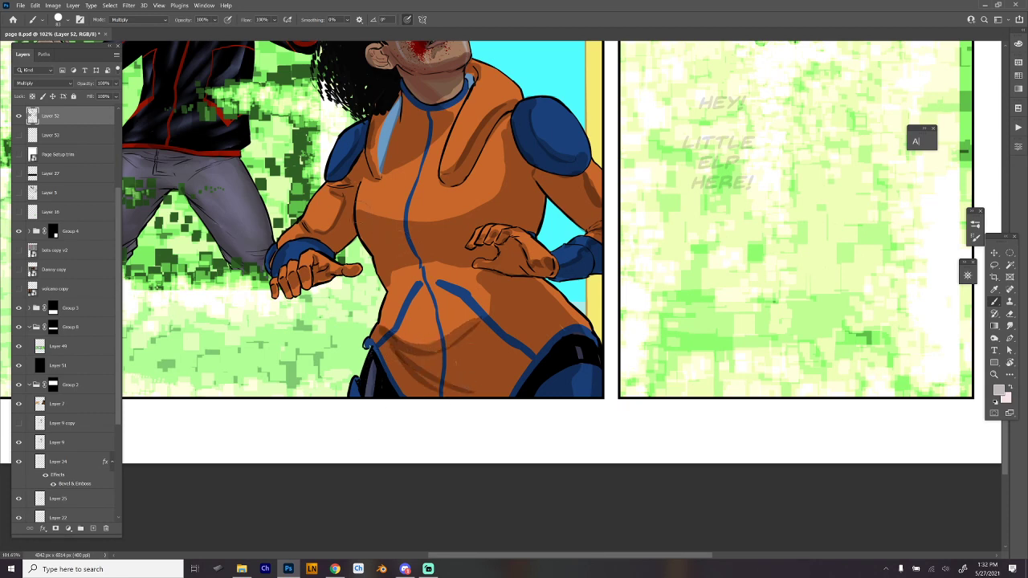
drag(357, 210, 440, 224)
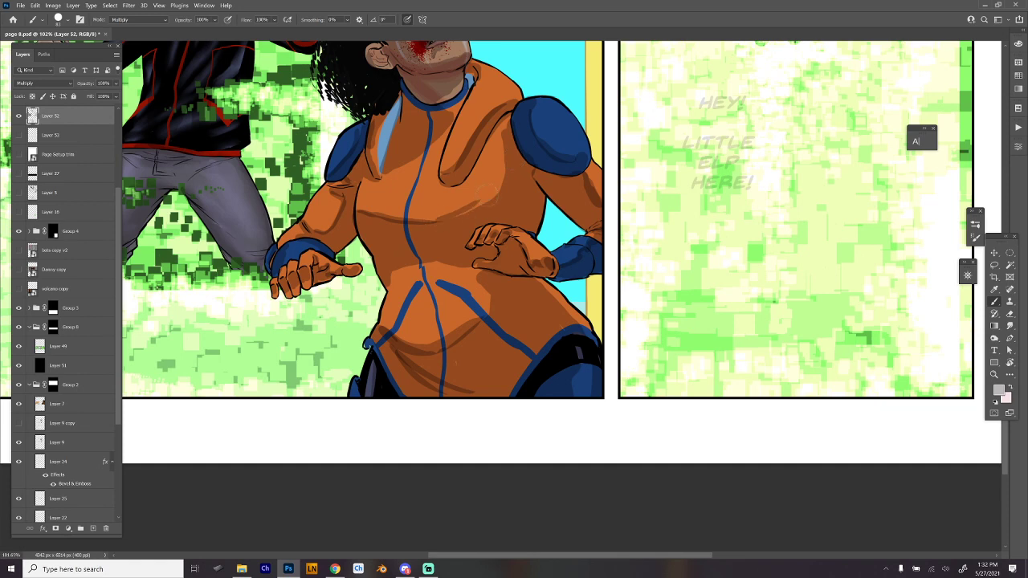
key(ctrl+z)
mouse_move(357, 210)
mouse_down()
mouse_move(429, 223)
mouse_move(486, 200)
mouse_up()
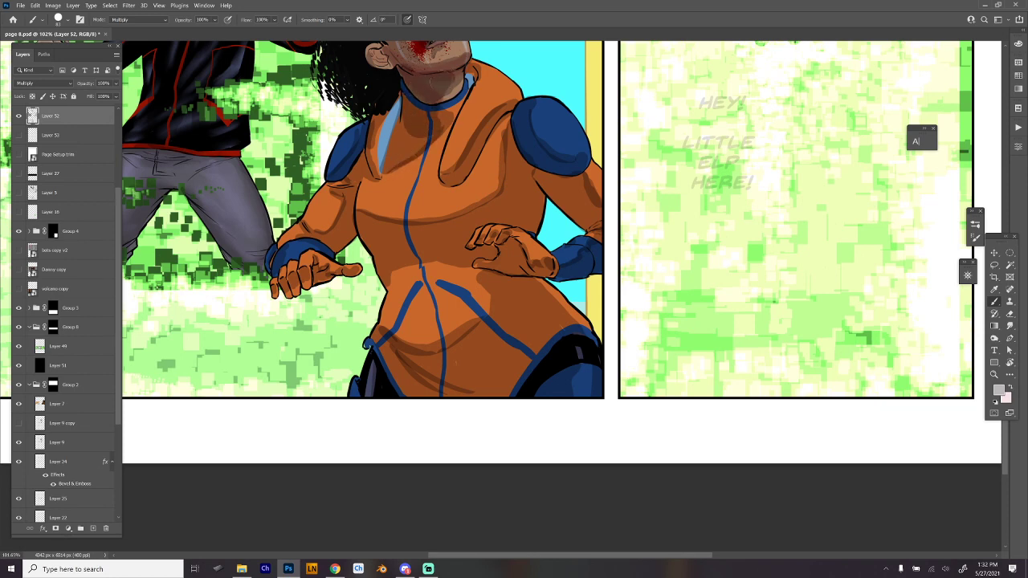
- Deepen the fold shadows around the woman's waist and touch up the remaining shading on her figure
drag(571, 144, 574, 237)
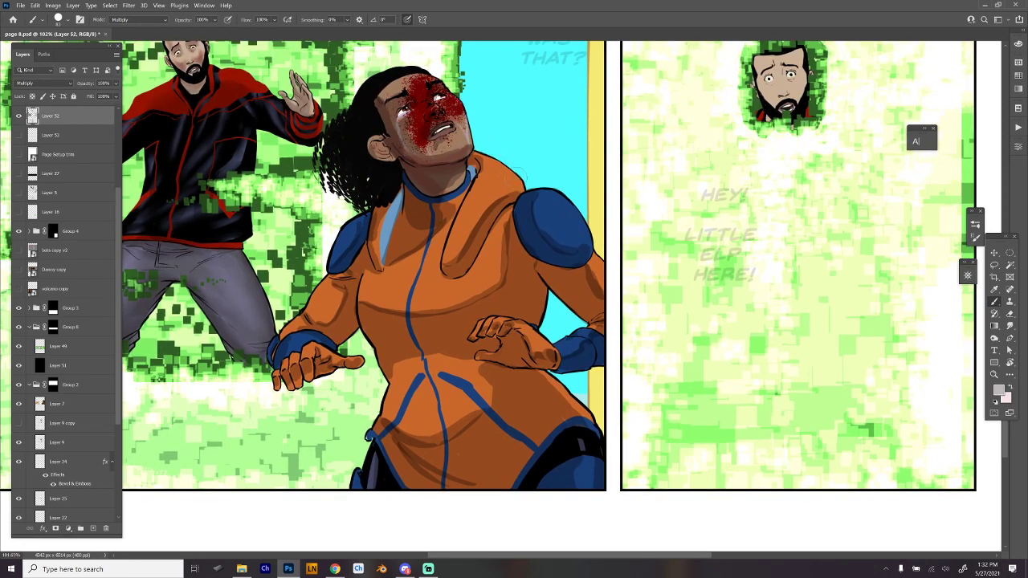
mouse_move(376, 345)
mouse_down()
mouse_move(468, 339)
mouse_move(398, 384)
mouse_move(424, 443)
mouse_up()
drag(402, 393, 410, 436)
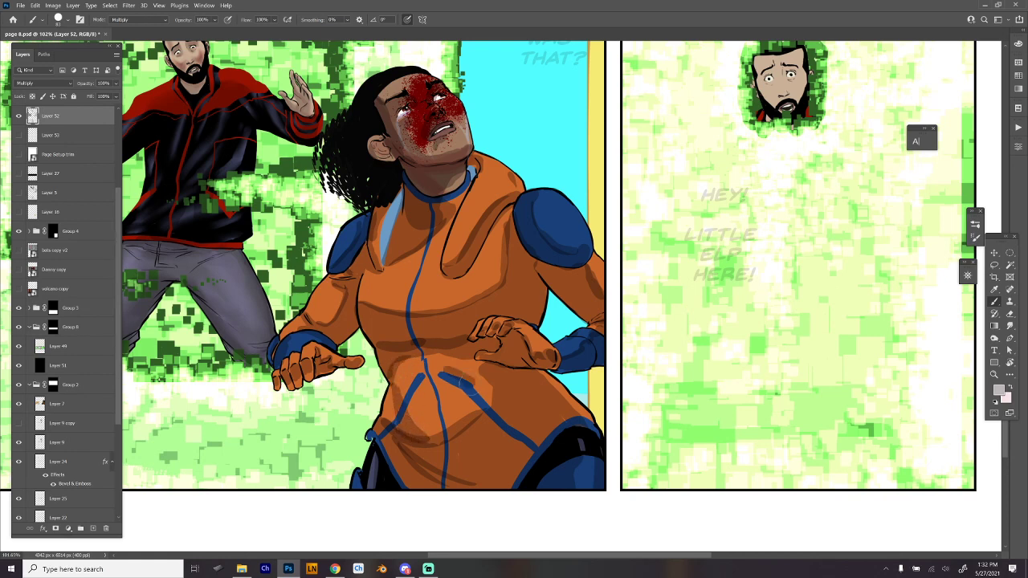
drag(598, 371, 593, 371)
drag(557, 323, 565, 339)
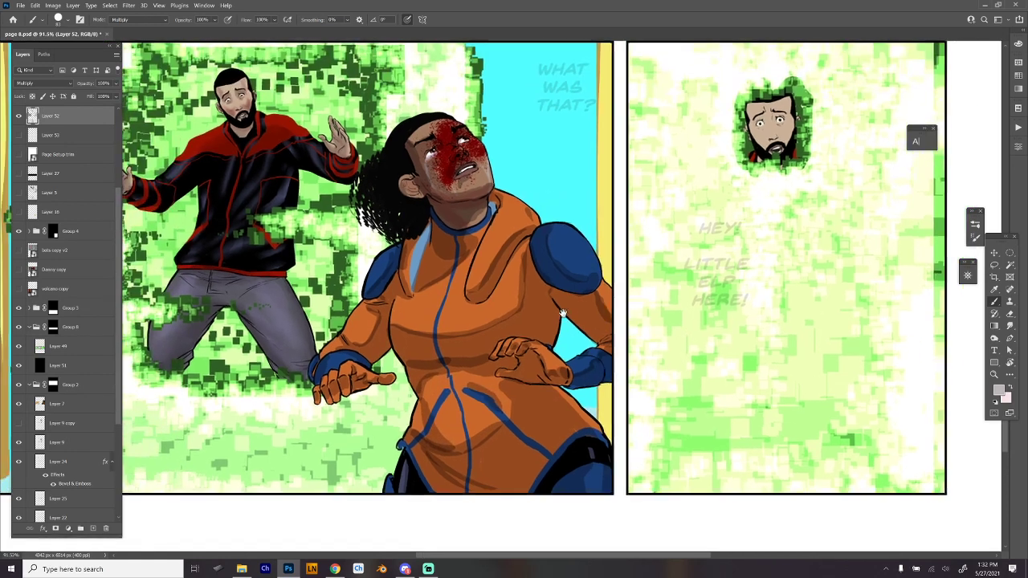
drag(403, 183, 421, 198)
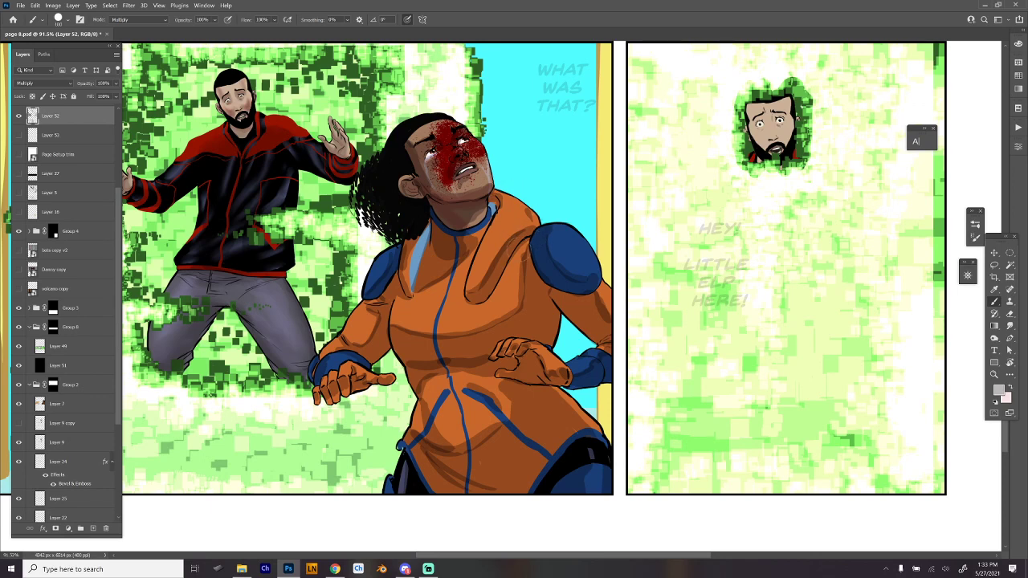
- Switch to the Hard Round 19 smudge brush and blend the hard shadow edges across the woman's orange suit
right_click(503, 235)
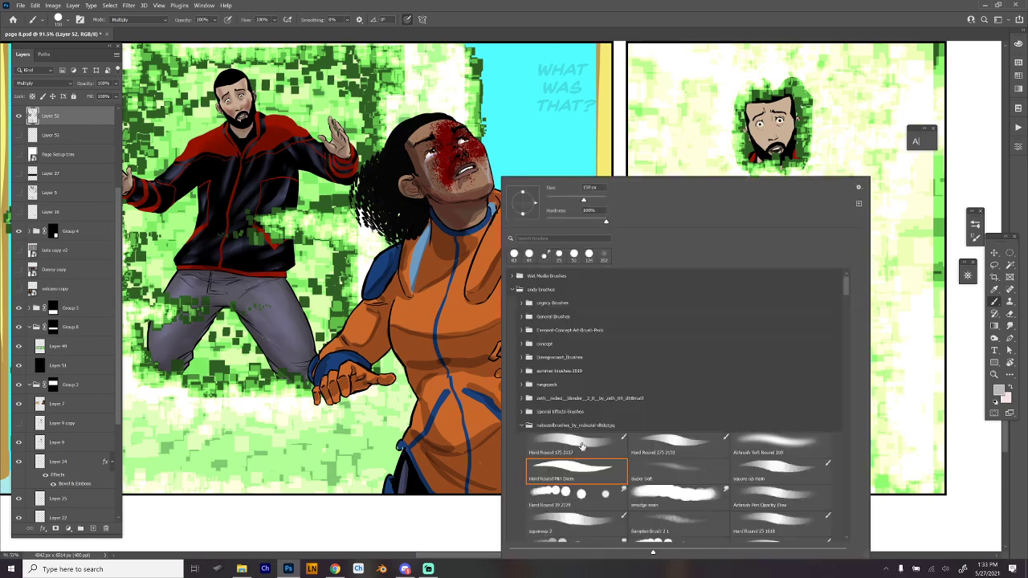
click(606, 494)
key(Return)
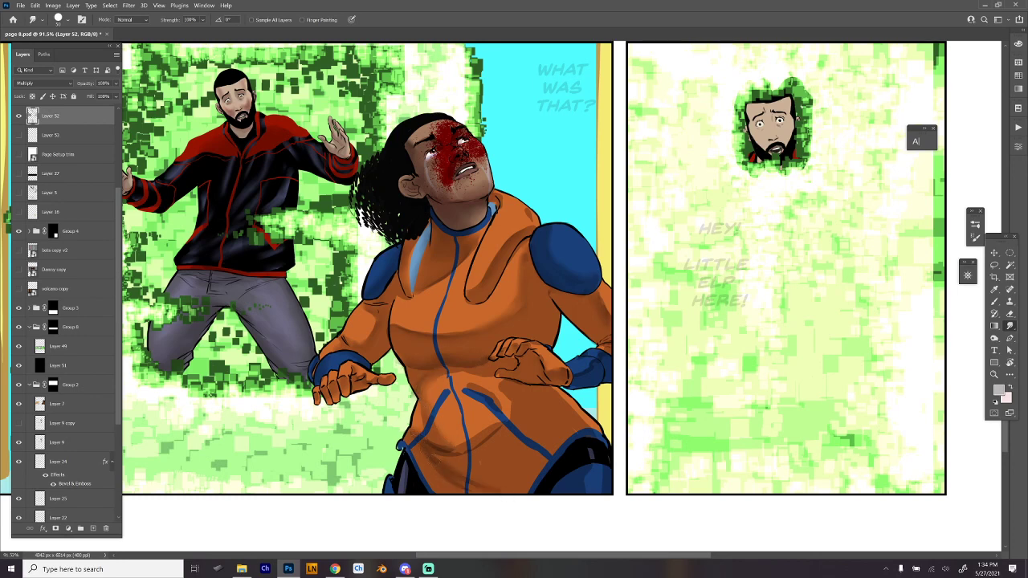
mouse_move(477, 448)
mouse_down()
mouse_move(498, 432)
mouse_move(508, 395)
mouse_move(498, 376)
mouse_move(487, 380)
mouse_up()
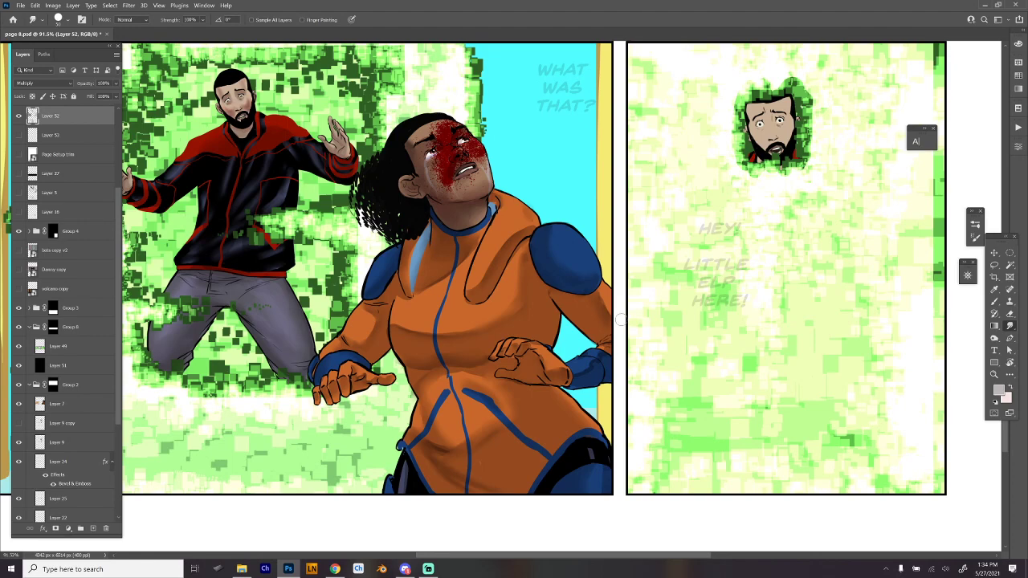
- Return to the Brush tool, swap to light pink and tint the man's face in the last panel, undoing the stray stroke
scroll(622, 319, down, 4)
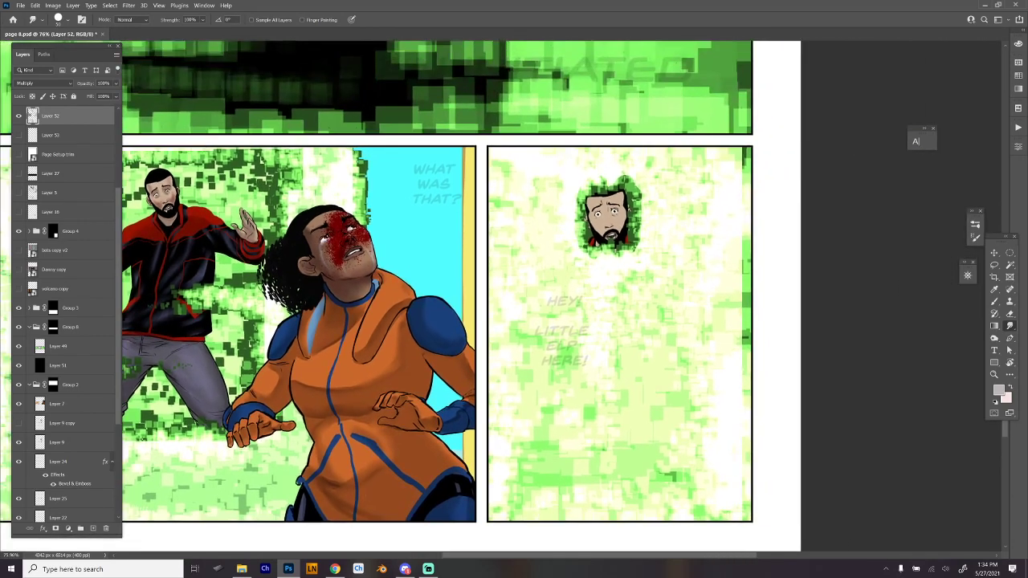
key(b)
key(ctrl+0)
drag(601, 418, 638, 444)
drag(638, 444, 621, 351)
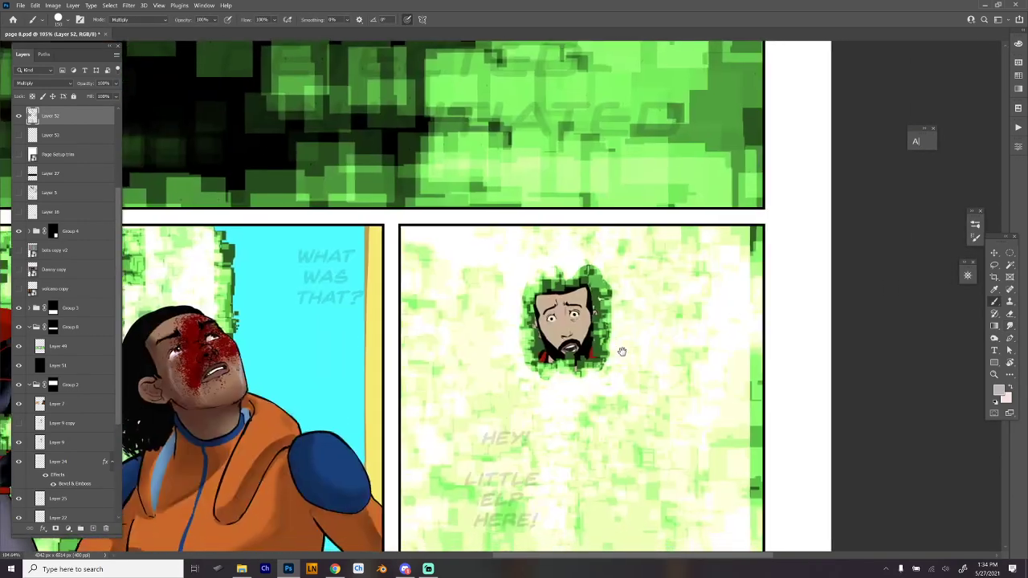
scroll(622, 352, up, 2)
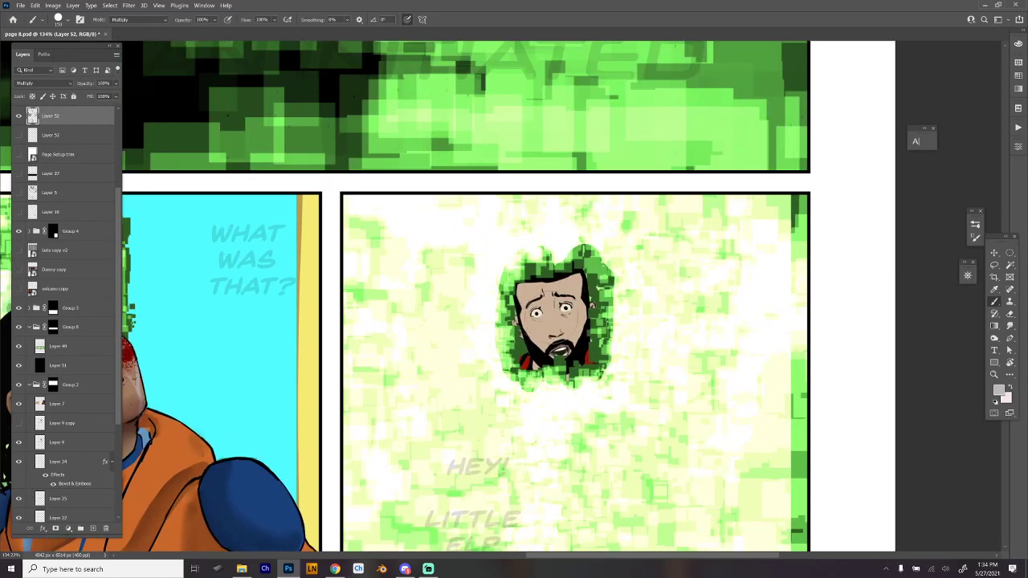
key(x)
mouse_move(541, 321)
mouse_down()
mouse_move(546, 335)
mouse_move(530, 333)
mouse_move(538, 329)
mouse_up()
key(ctrl+z)
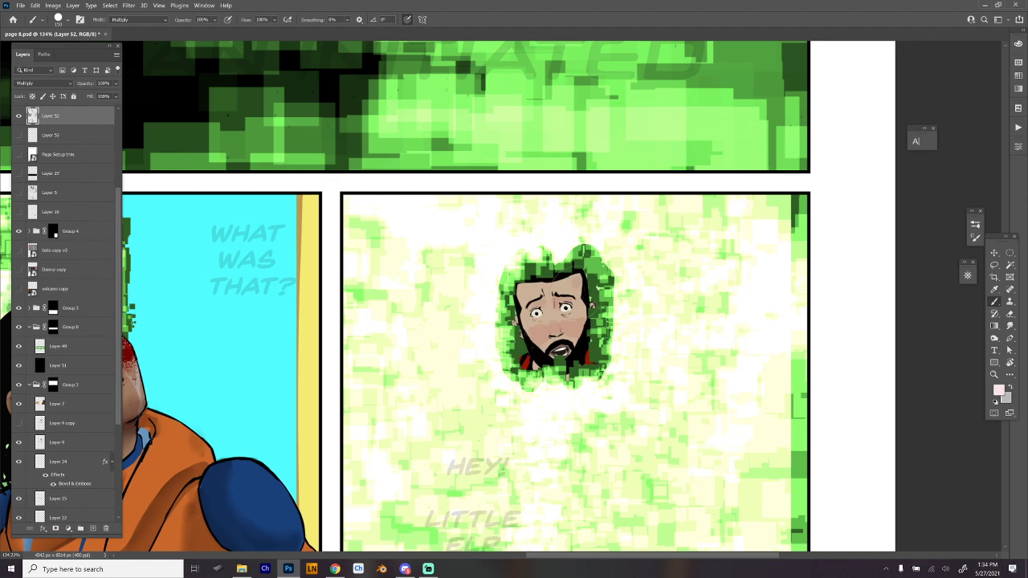
- Swap back to grey, shade the man's small face, and blend the shadows with a reduced Hard Round 19 smudge brush
key(x)
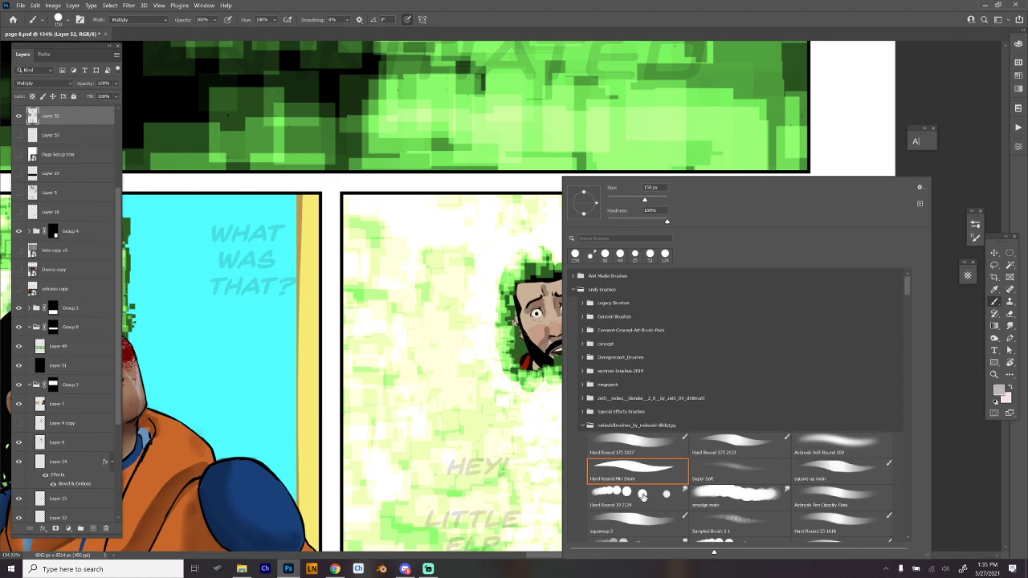
click(642, 495)
drag(622, 200, 616, 200)
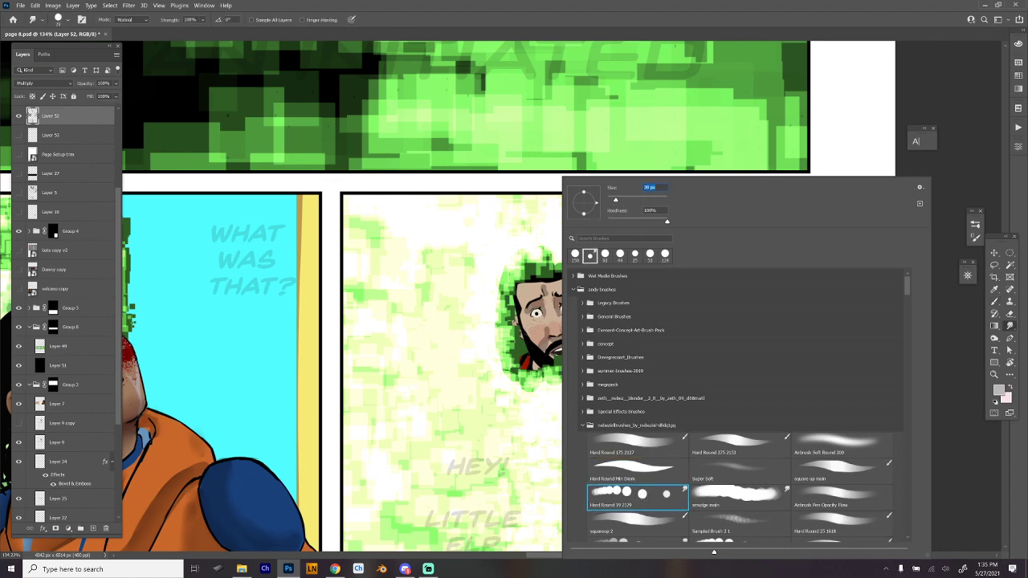
key(Return)
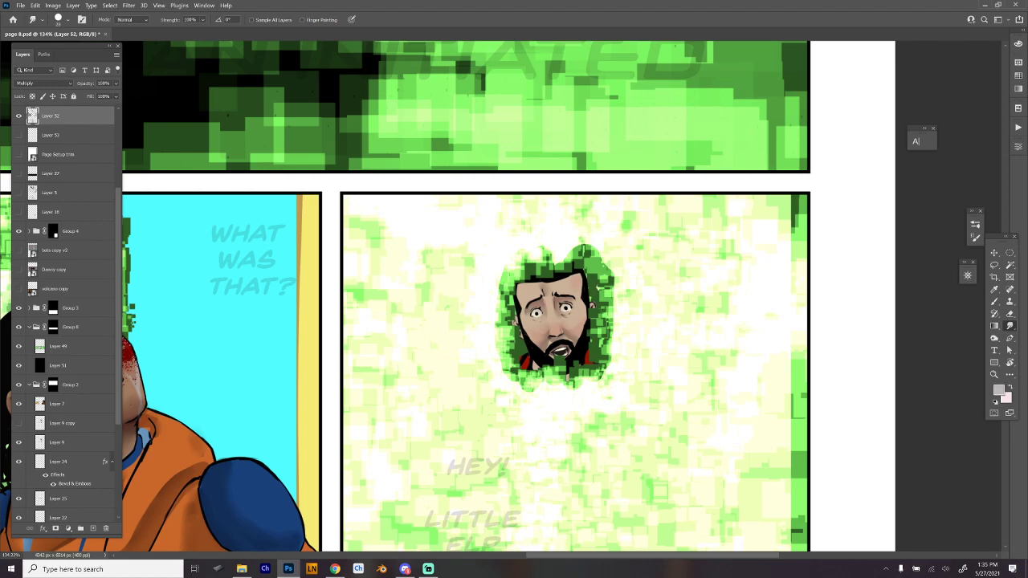
- Save the shaded comic page
ctrl+drag(627, 340, 546, 358)
drag(644, 289, 631, 464)
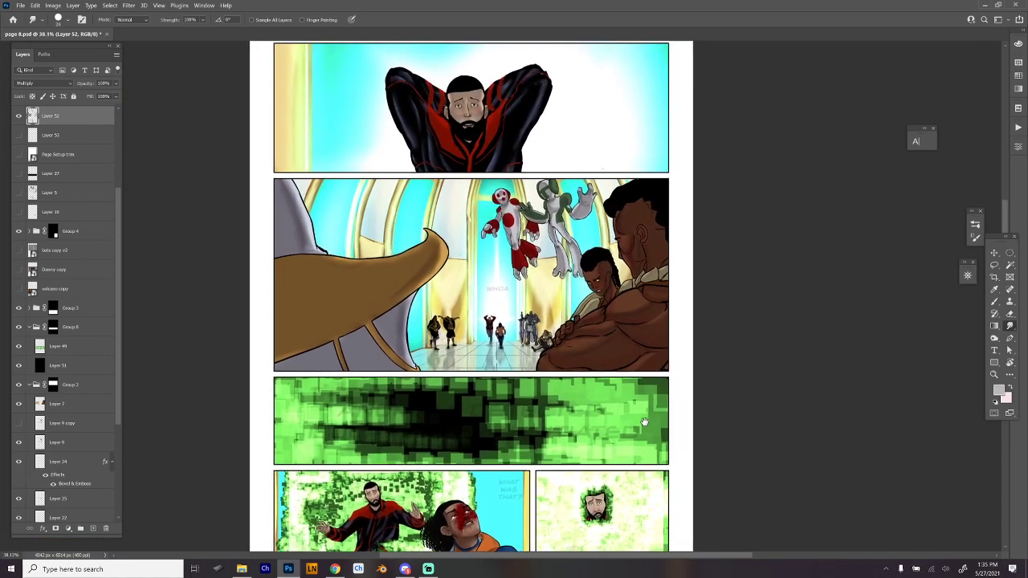
key(ctrl+s)
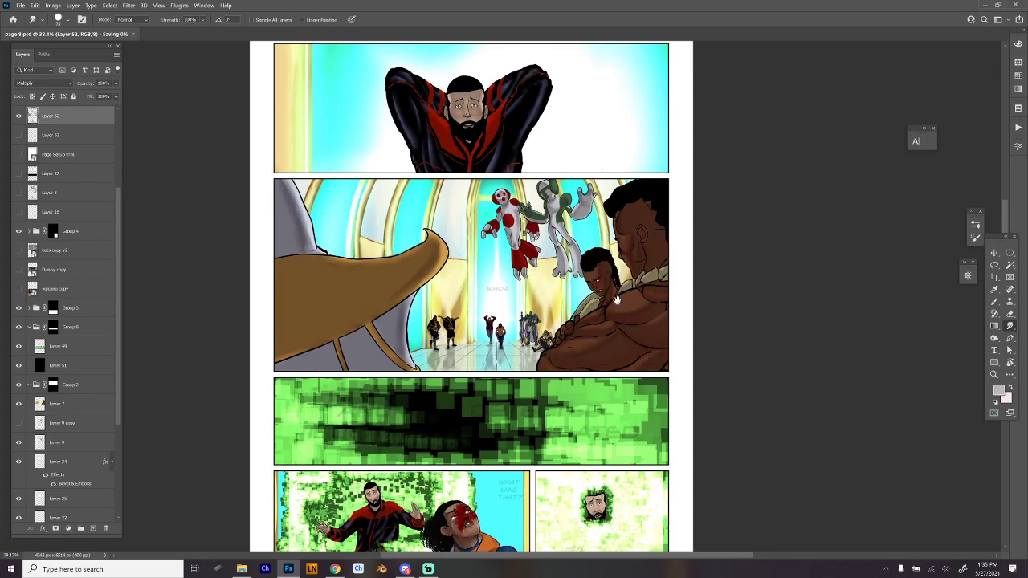
- Add a new layer above the shading and set its blend mode to Linear Dodge (Add)
drag(619, 271, 619, 317)
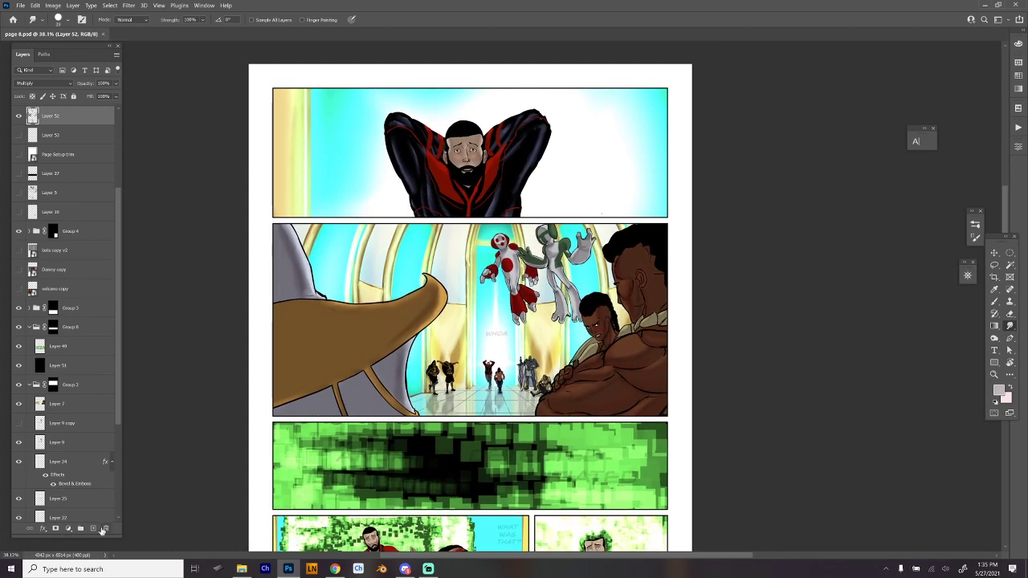
click(93, 529)
drag(557, 176, 576, 238)
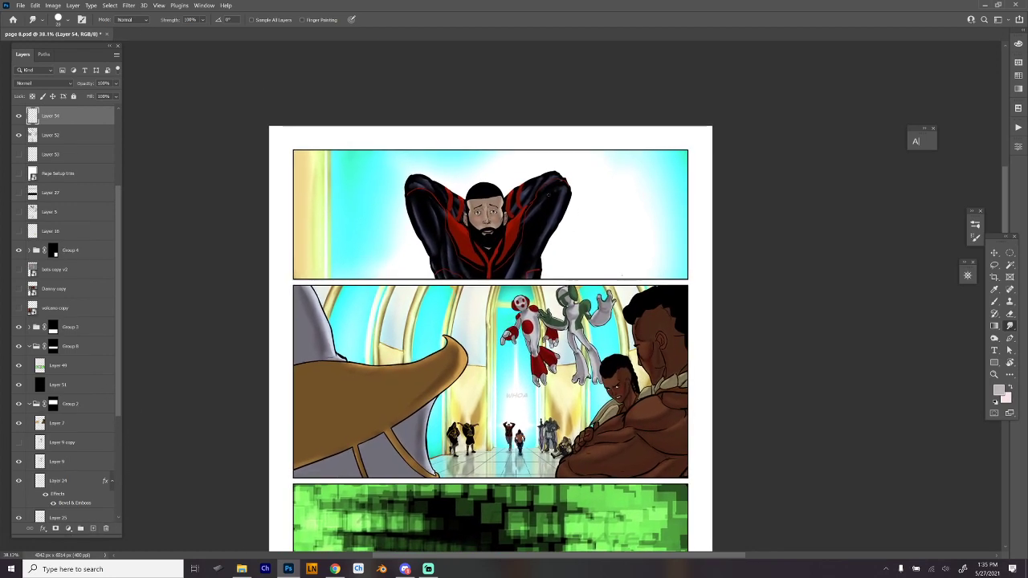
key(b)
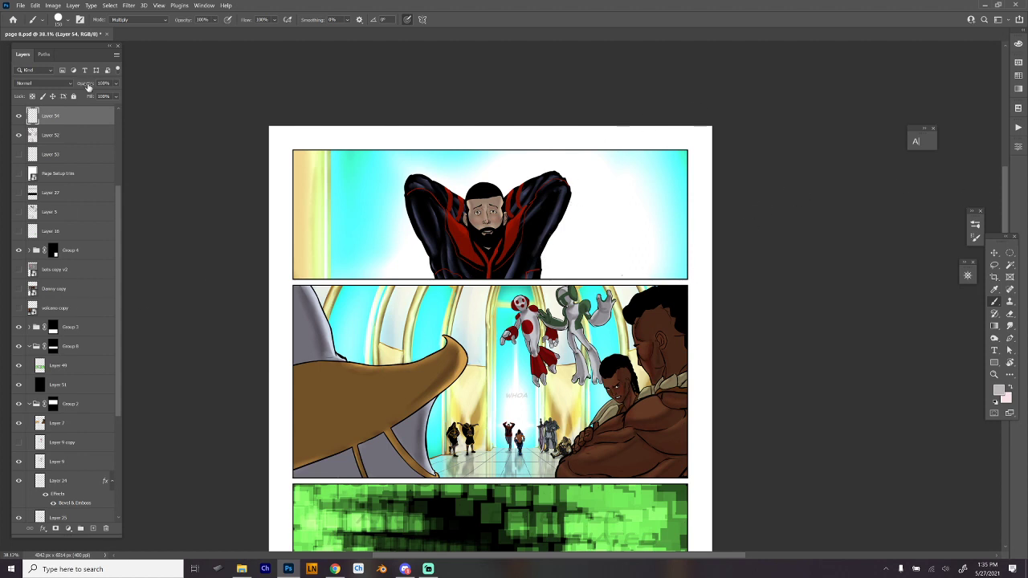
click(44, 83)
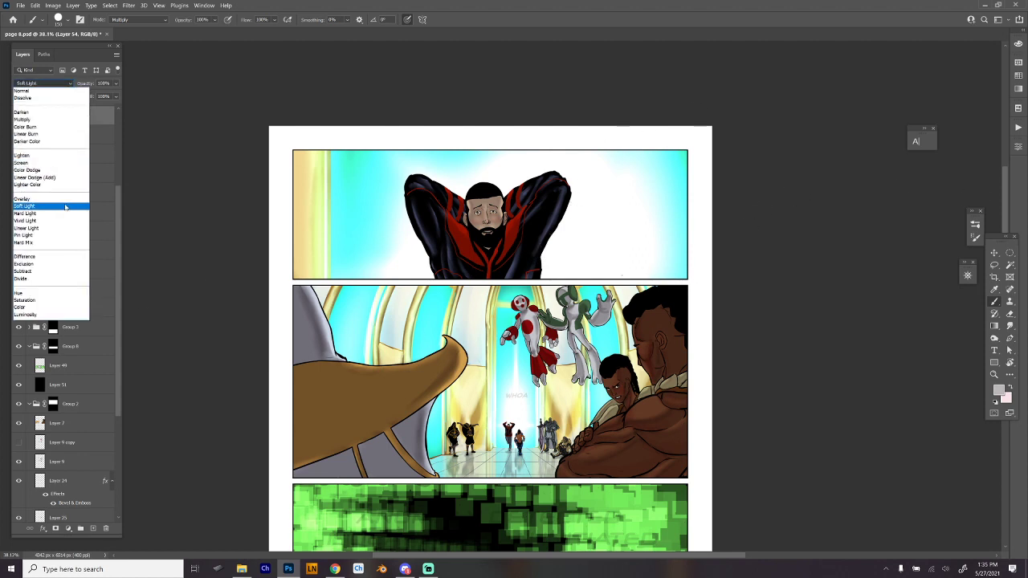
click(64, 177)
- Choose the Super Soft brush, sample cyan from the top panel's background, and set the brush mode to Linear Dodge (Add)
scroll(648, 238, up, 2)
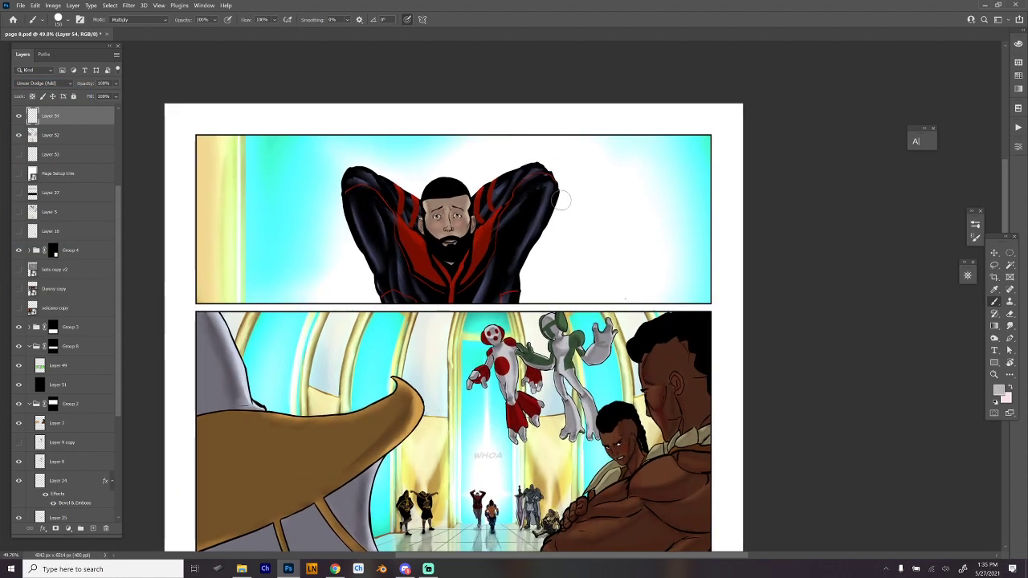
right_click(563, 195)
double_click(738, 470)
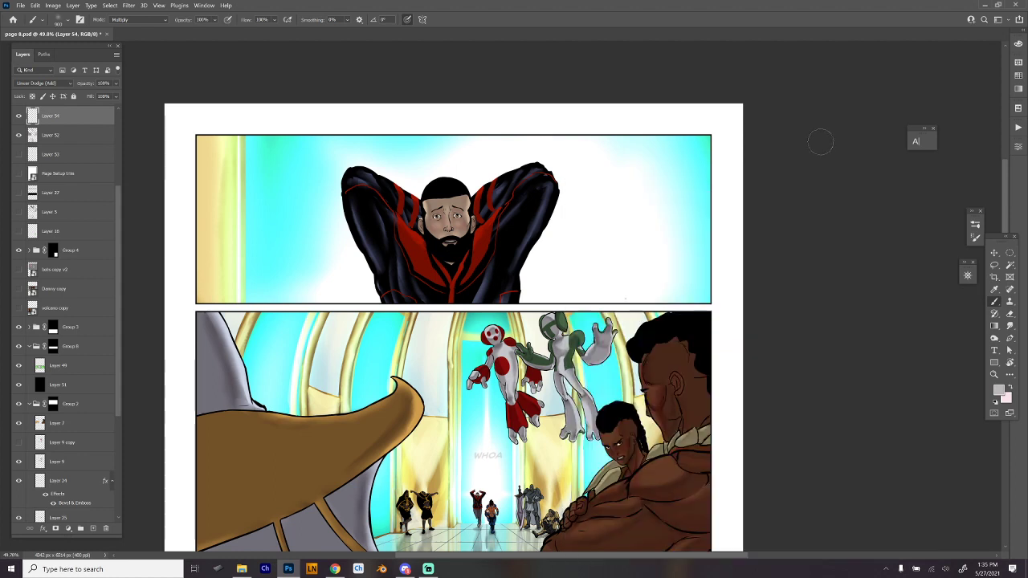
alt+click(699, 154)
click(153, 19)
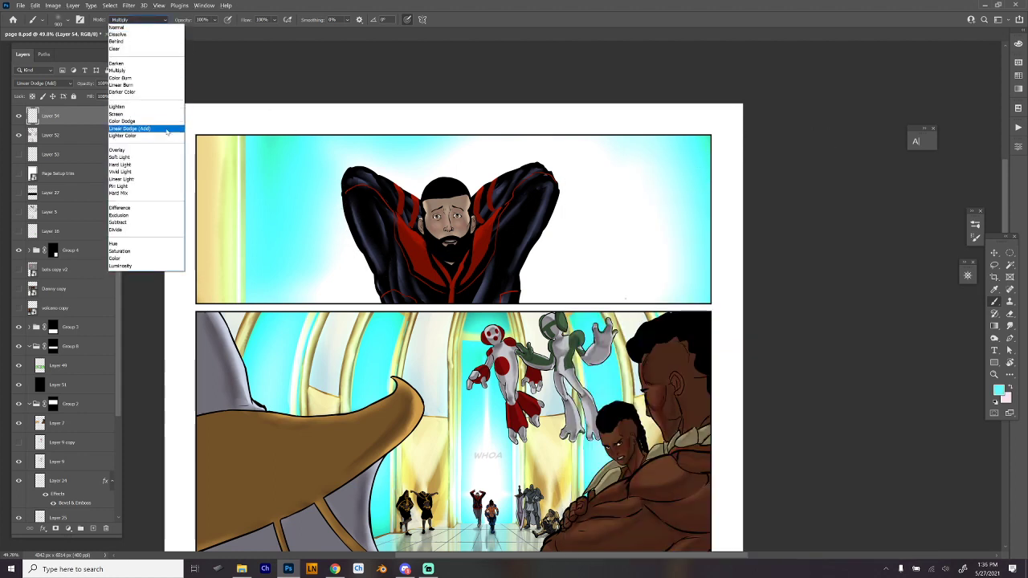
click(141, 130)
- Try a soft cyan glow along the outer edges of both of the man's sleeves in the top panel
drag(339, 197, 370, 282)
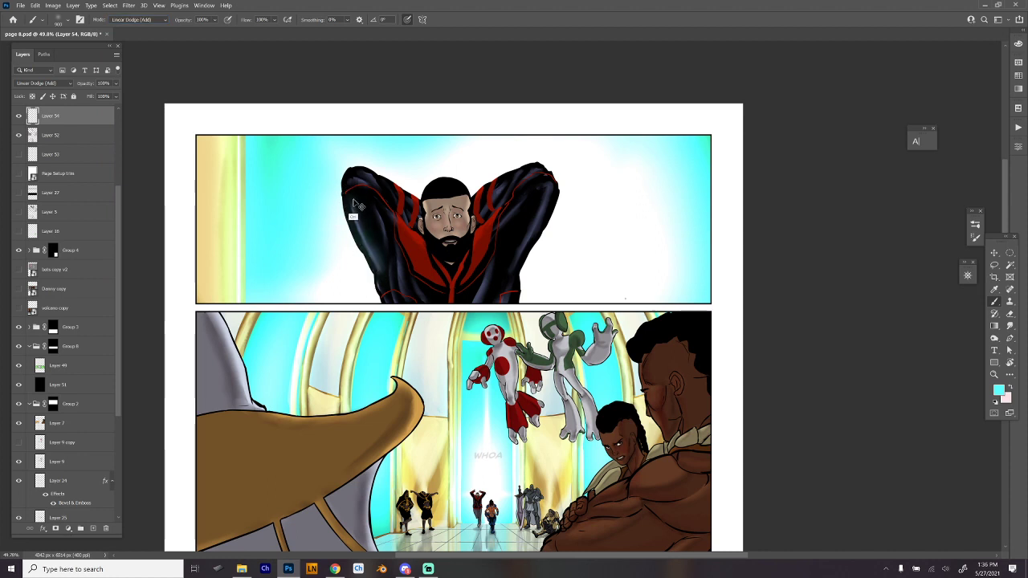
key(ctrl+z)
mouse_move(355, 210)
mouse_down()
mouse_move(346, 184)
mouse_move(378, 285)
mouse_move(369, 241)
mouse_move(388, 185)
mouse_up()
key(ctrl+z)
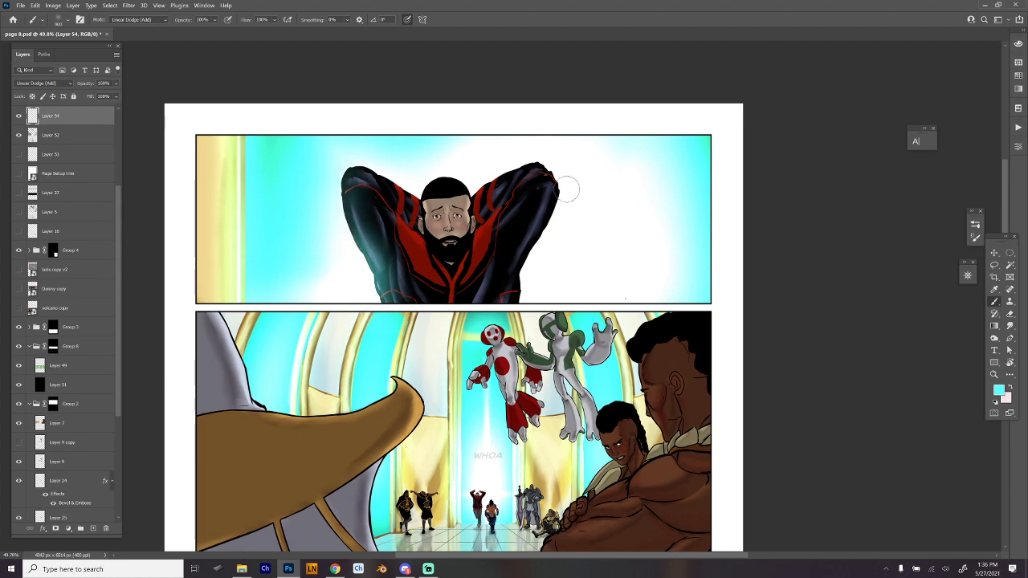
mouse_move(565, 205)
mouse_down()
mouse_move(532, 270)
mouse_move(563, 215)
mouse_move(529, 302)
mouse_up()
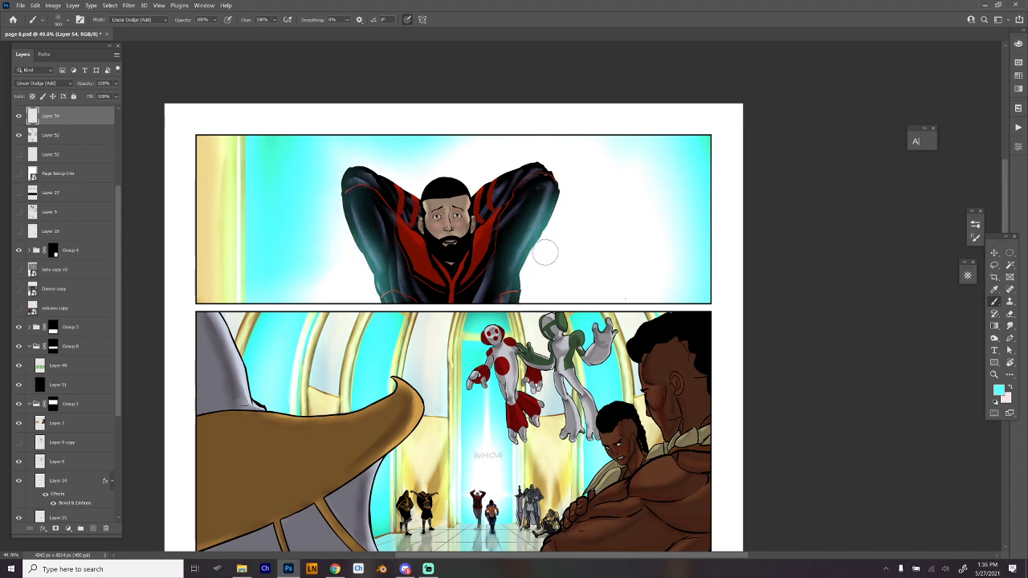
key(ctrl+z)
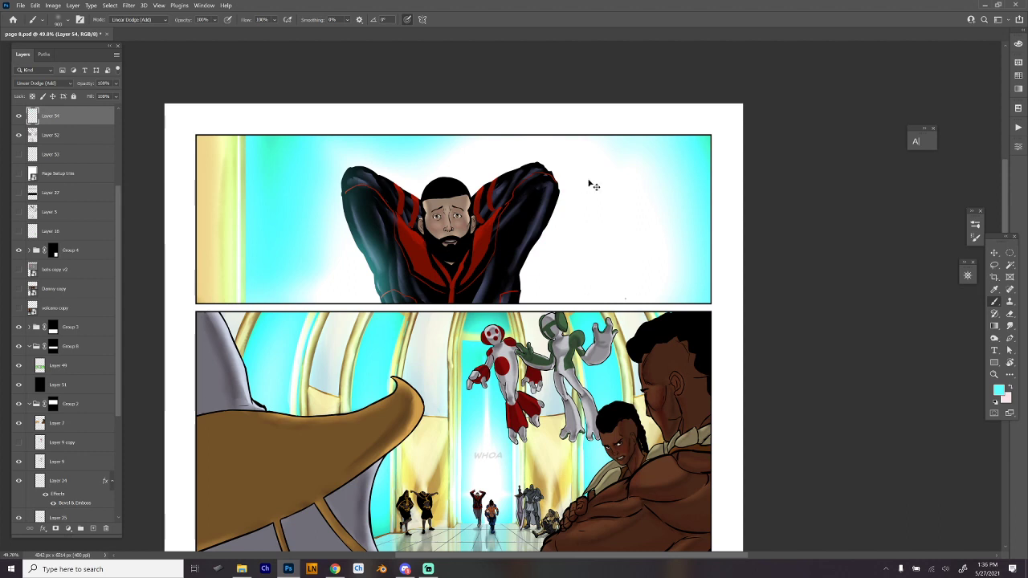
- Switch to the Hard Round 275 brush and paint a cyan rim light along the outer edge of the man's sleeve
right_click(591, 185)
click(854, 448)
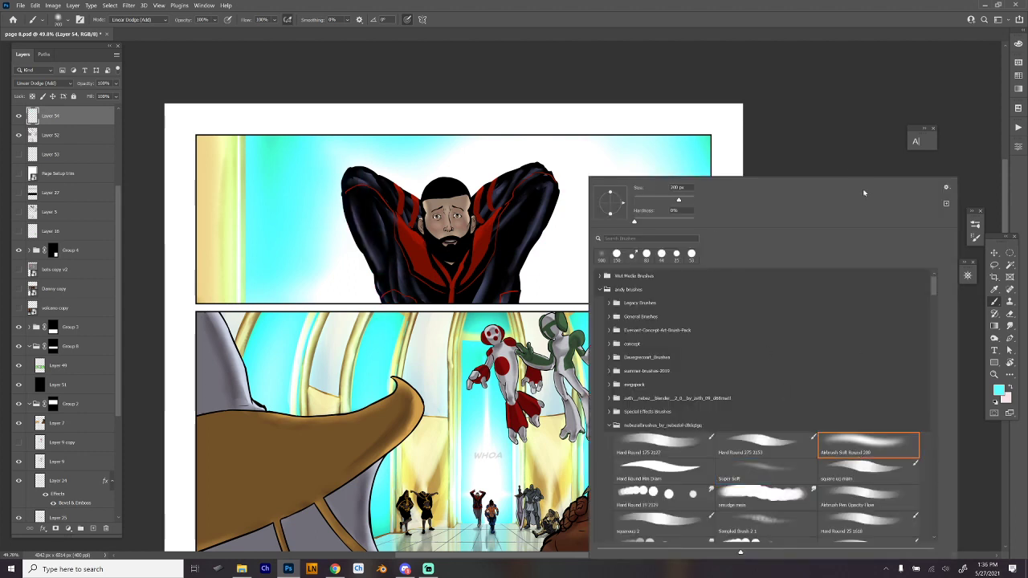
click(785, 454)
click(835, 144)
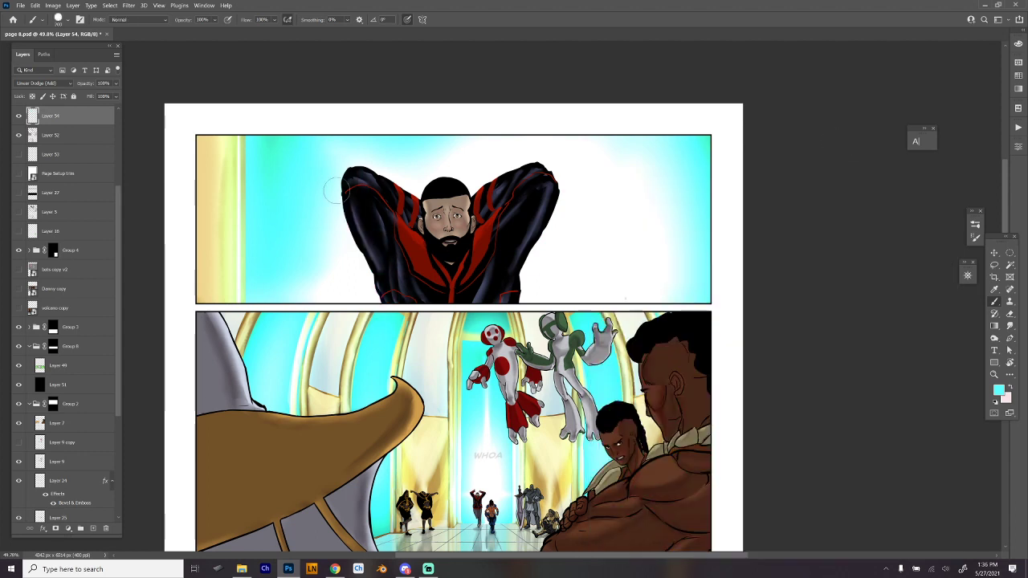
drag(344, 173, 360, 273)
key(ctrl+z)
drag(348, 175, 361, 263)
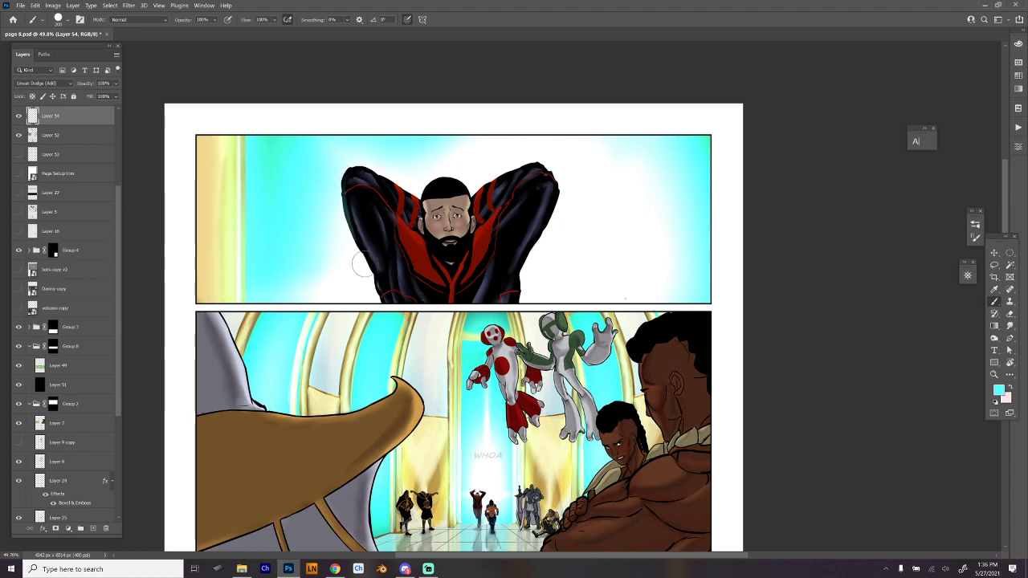
- Try a cyan rim light down the outer edge of the man's sleeve in the top panel, and undo the strokes
drag(344, 188, 380, 304)
drag(348, 166, 380, 299)
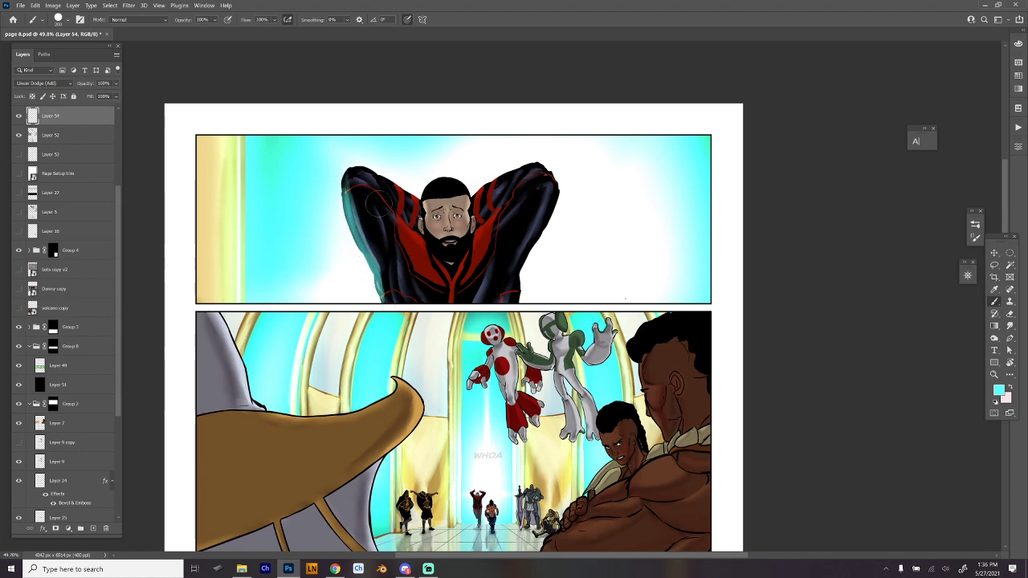
key(ctrl+z)
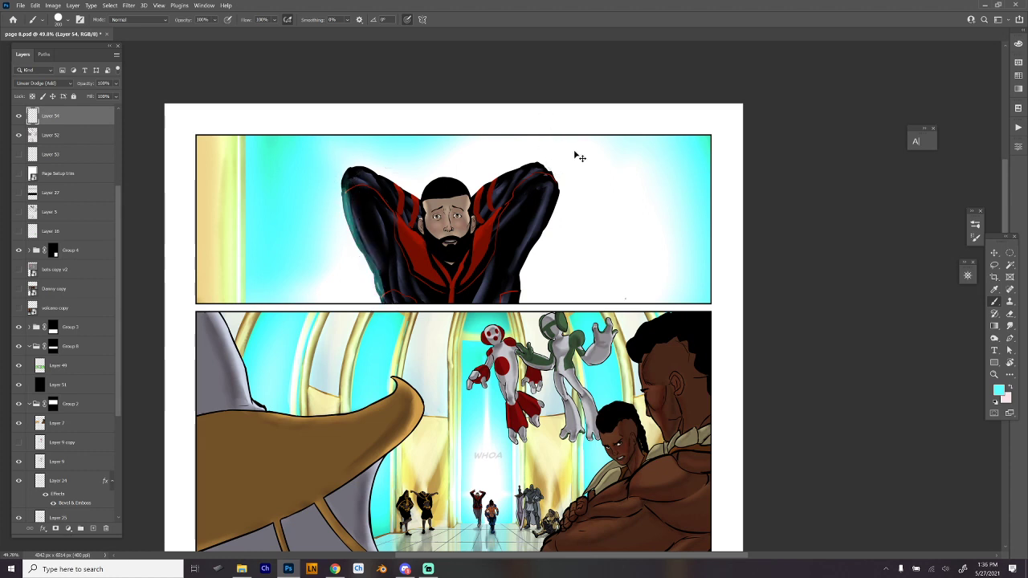
key(ctrl+z)
key(ctrl+z)
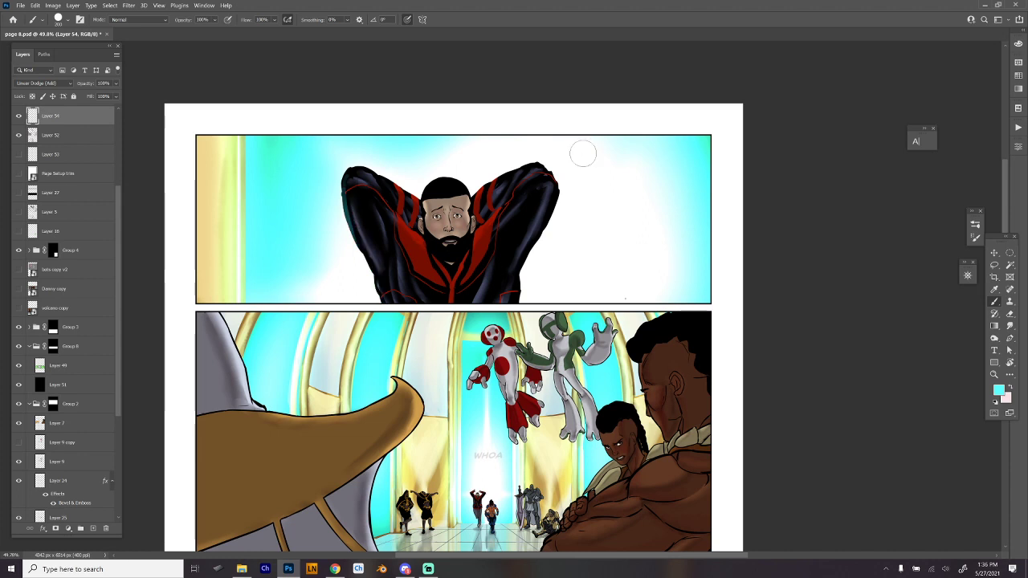
- Choose the Airbrush Soft Round 200 brush and set its blending mode to Linear Dodge (Add)
right_click(591, 154)
click(861, 424)
click(843, 133)
click(137, 20)
click(144, 129)
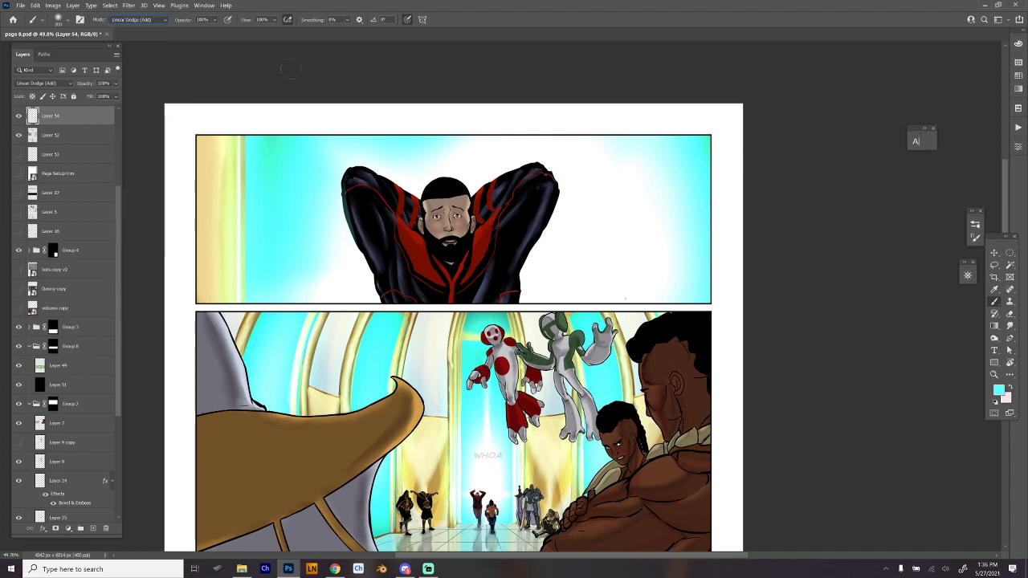
- Paint a soft cyan rim glow along the outer edges of both of the man's sleeves in the top panel
drag(344, 194, 372, 262)
key(ctrl+z)
mouse_move(343, 195)
mouse_down()
mouse_move(366, 265)
mouse_move(342, 206)
mouse_move(382, 310)
mouse_up()
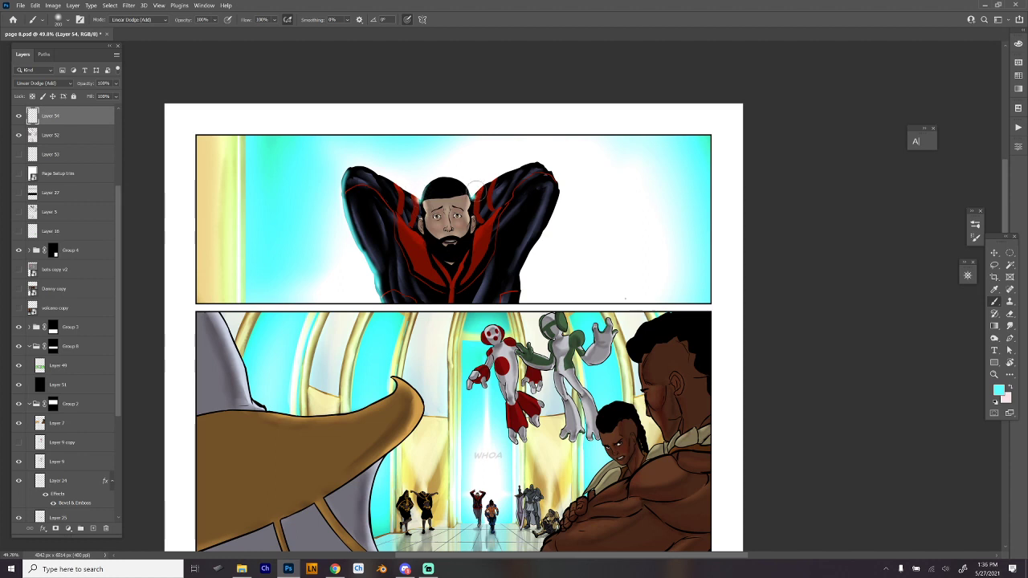
mouse_move(544, 162)
mouse_down()
mouse_move(559, 186)
mouse_move(541, 162)
mouse_move(521, 164)
mouse_move(574, 175)
mouse_move(551, 165)
mouse_move(561, 195)
mouse_move(559, 184)
mouse_move(522, 288)
mouse_up()
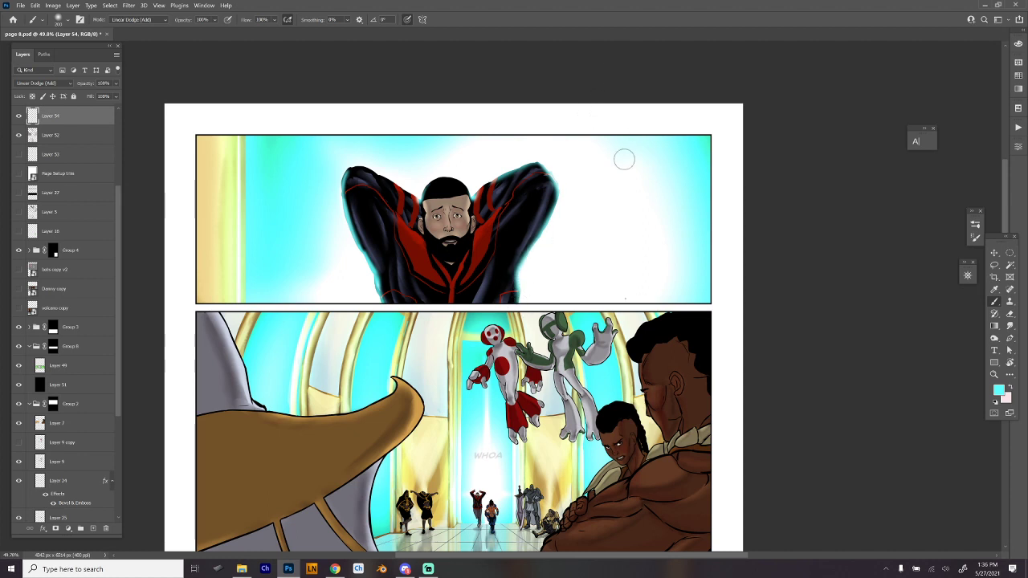
drag(642, 278, 661, 255)
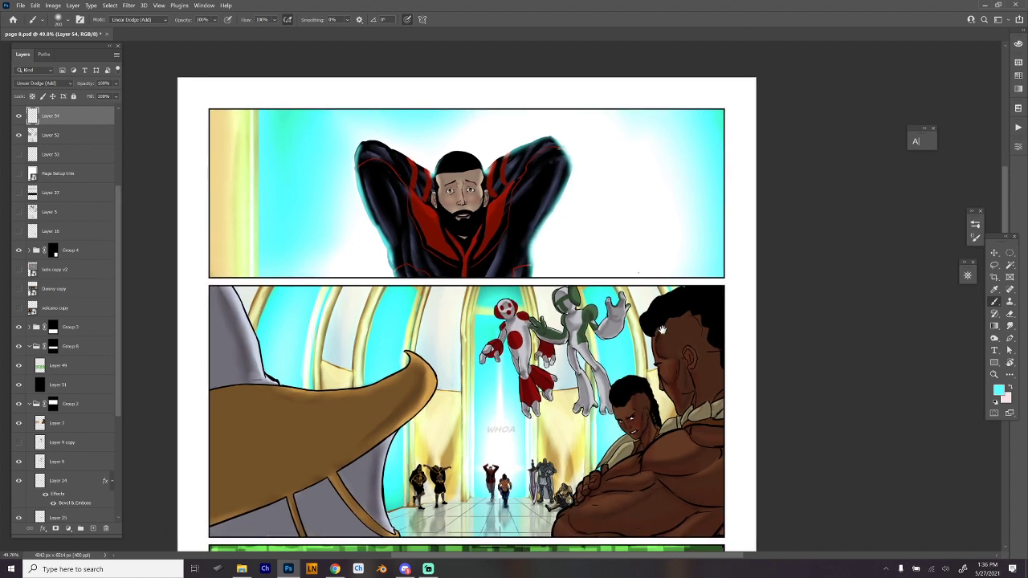
drag(661, 329, 643, 164)
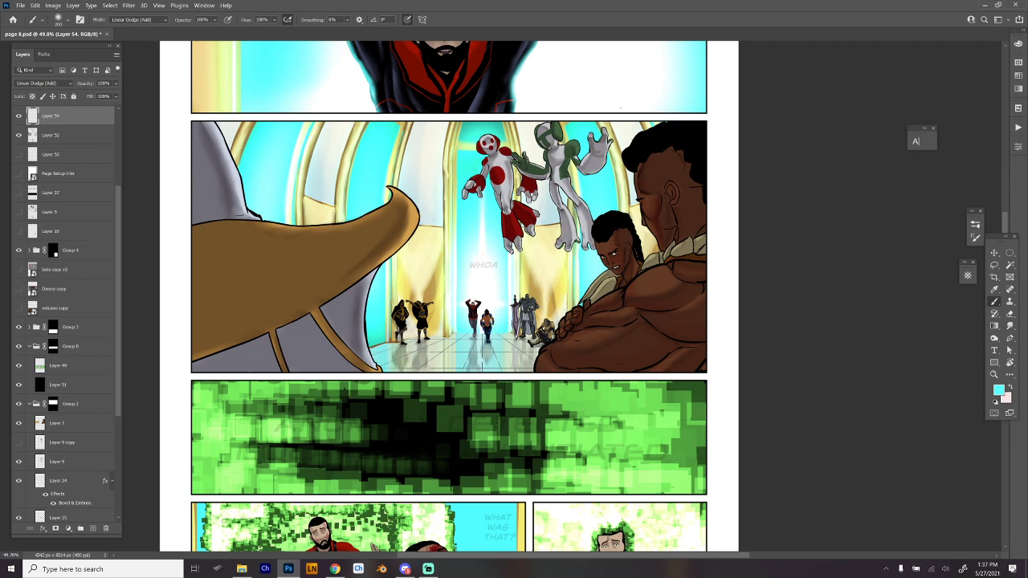
key(alt+Tab)
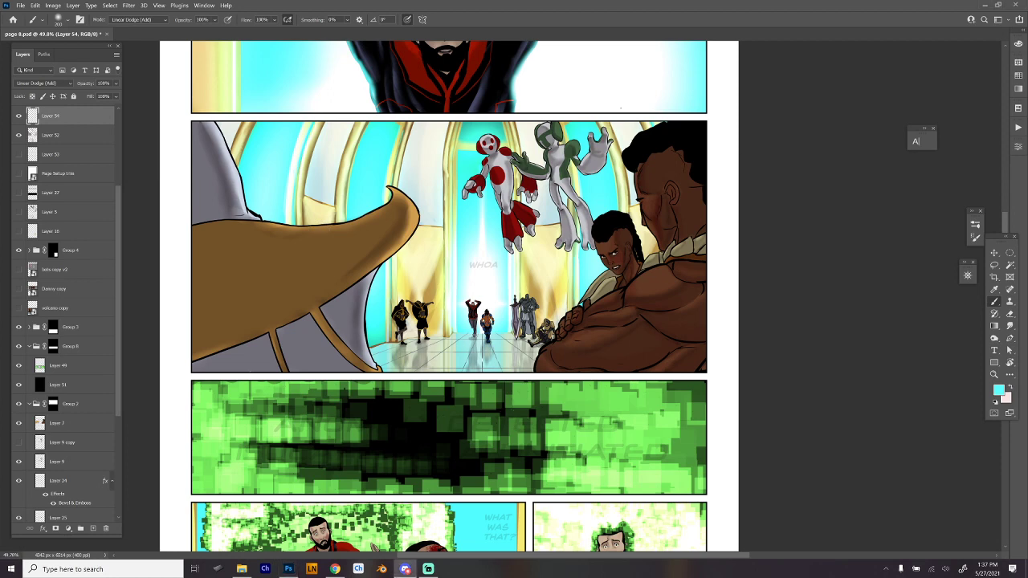
key(alt+Tab)
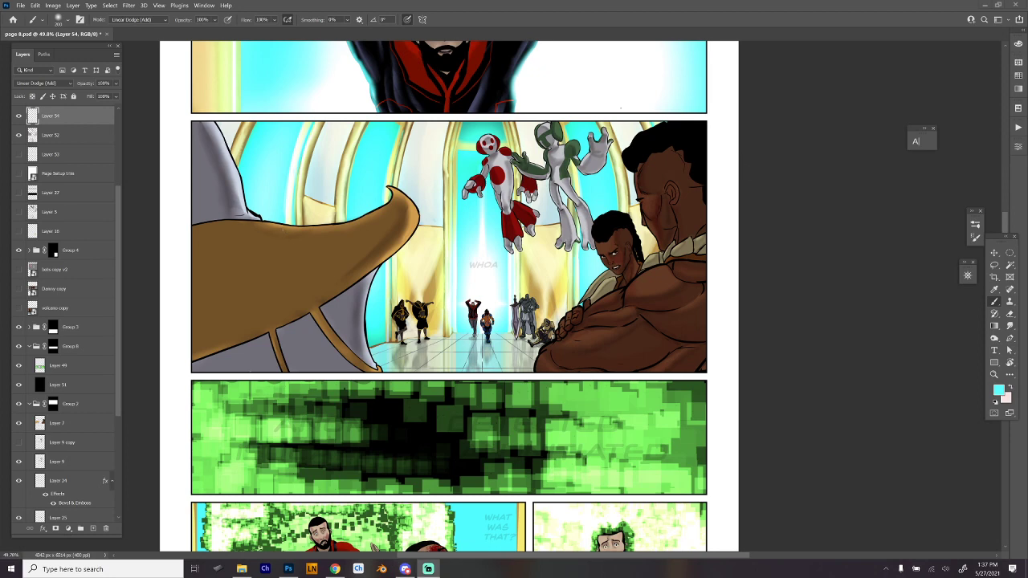
key(alt+Tab)
- Paint cyan rim light on the small standing figures in the second panel, reducing the brush size for the armored group
scroll(492, 246, up, 4)
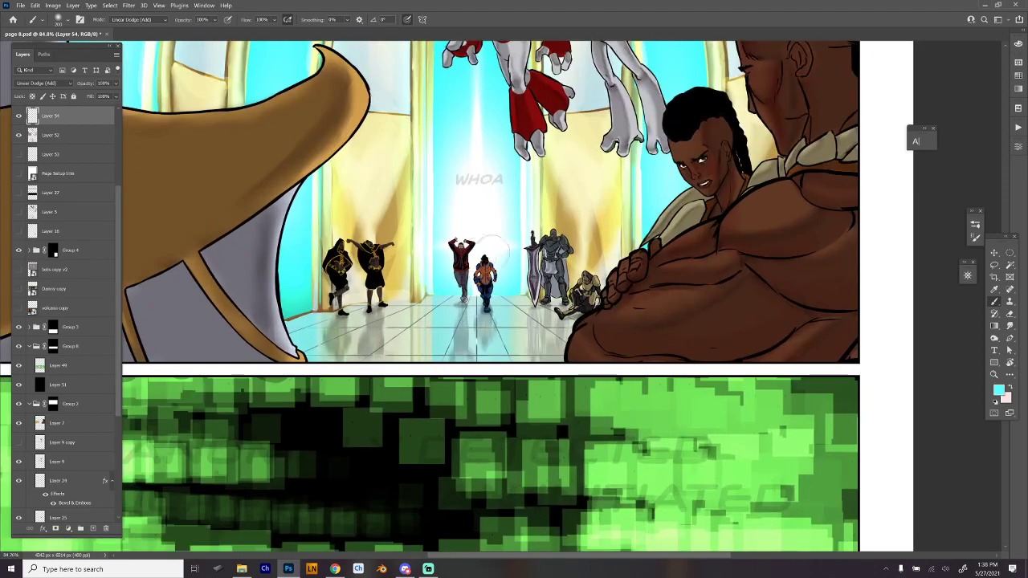
mouse_move(490, 251)
mouse_down()
mouse_move(476, 253)
mouse_move(474, 273)
mouse_move(462, 258)
mouse_move(480, 281)
mouse_move(488, 265)
mouse_up()
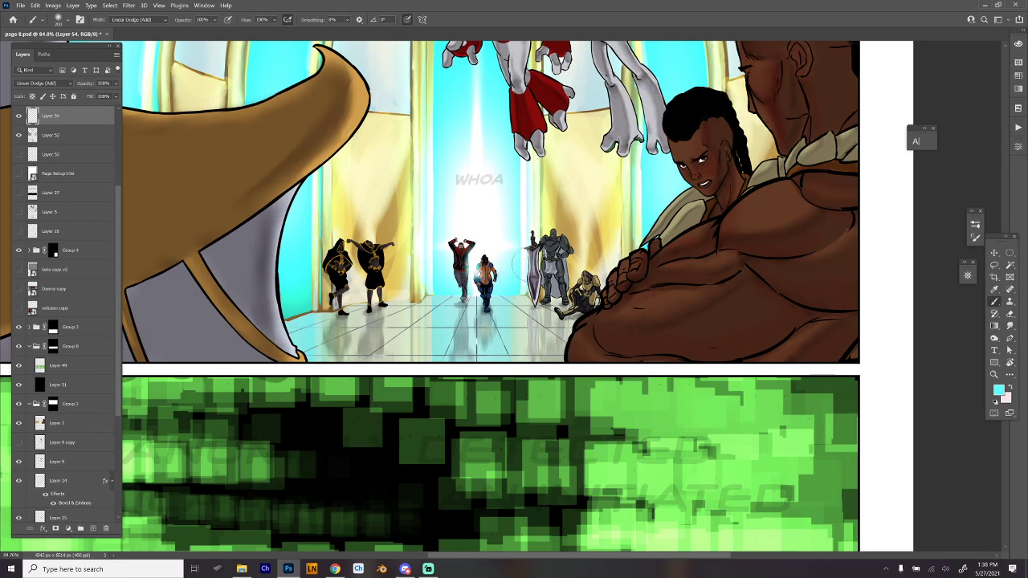
key([)
drag(527, 245, 528, 302)
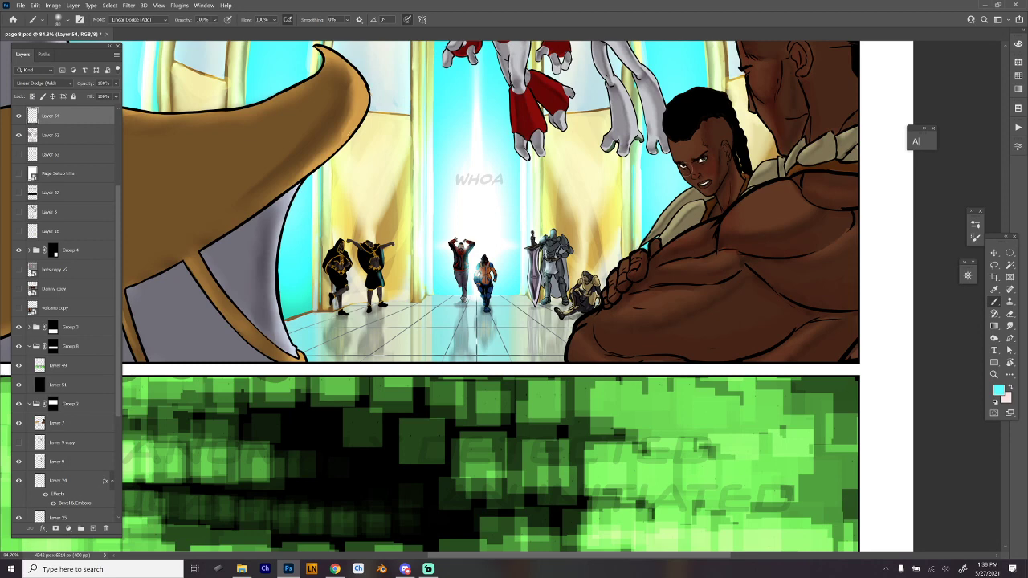
- Activate Layer 7 in Group 2 and try an elliptical selection around the two flying figures, clearing it again
scroll(757, 235, down, 5)
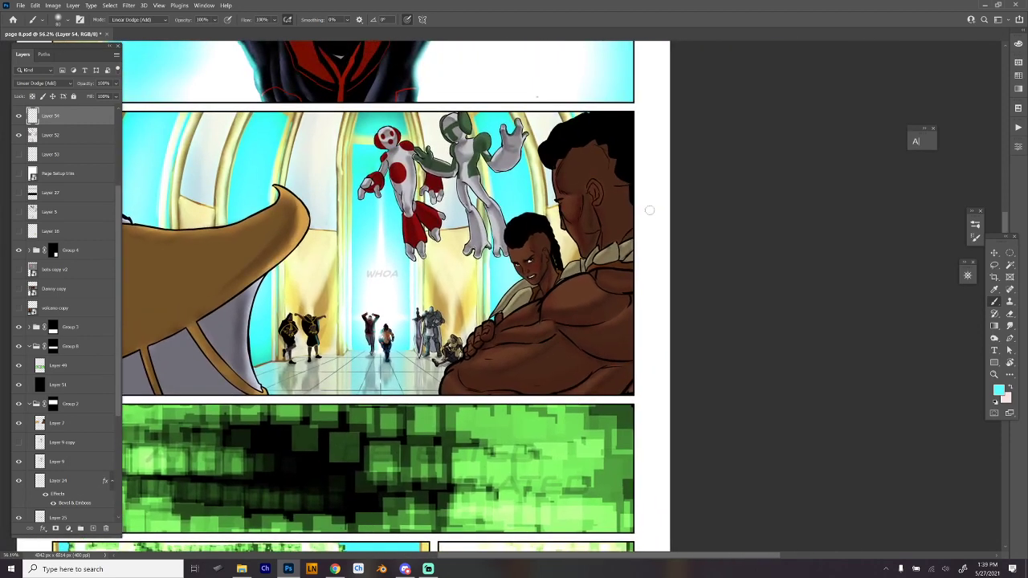
scroll(608, 328, down, 1)
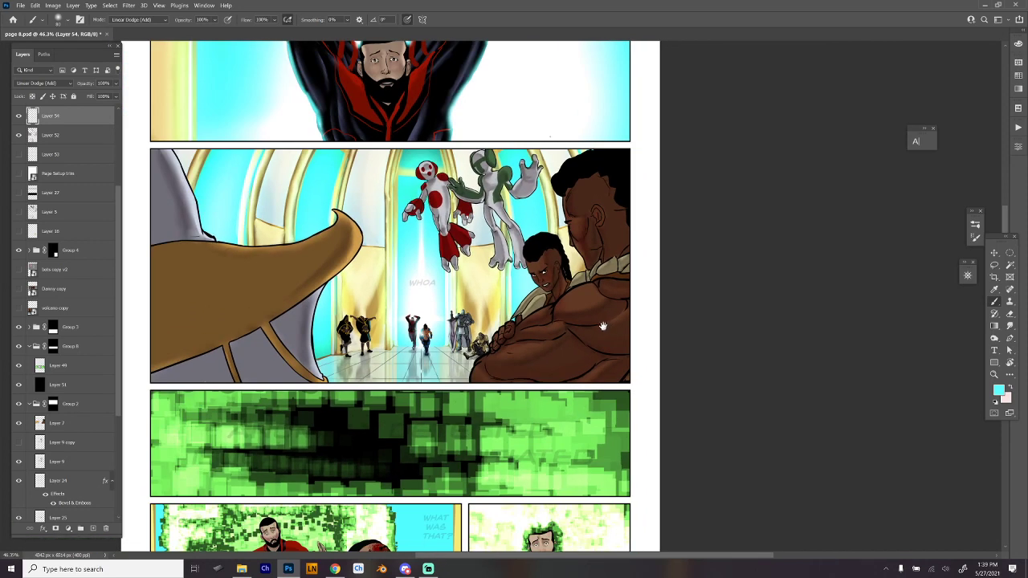
scroll(613, 348, down, 2)
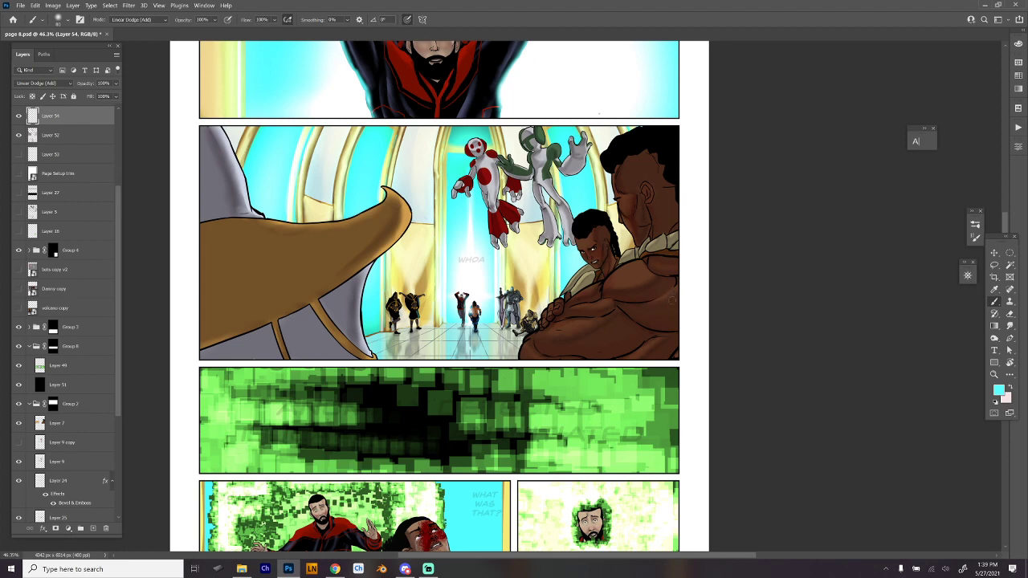
key(m)
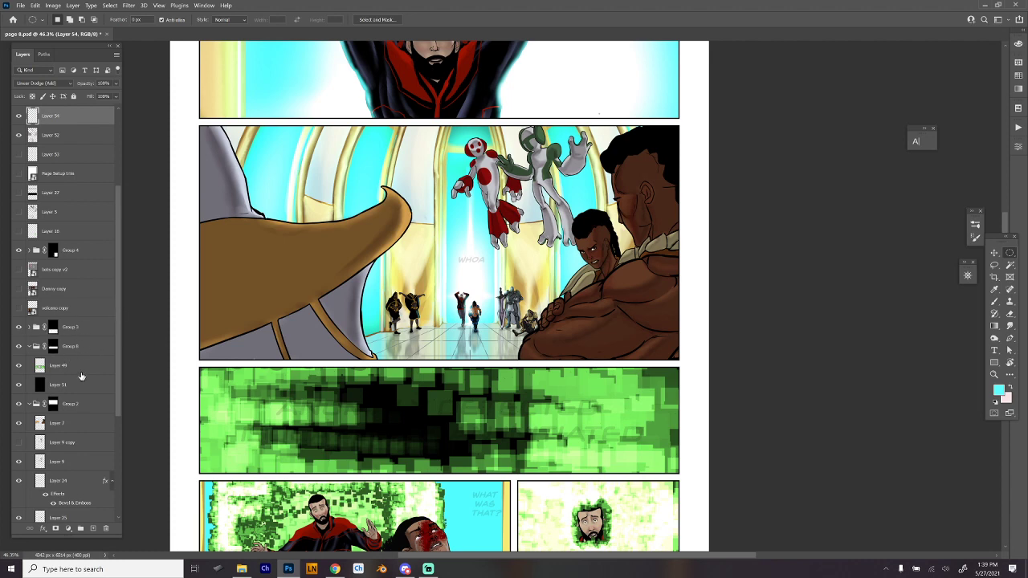
scroll(113, 329, down, 3)
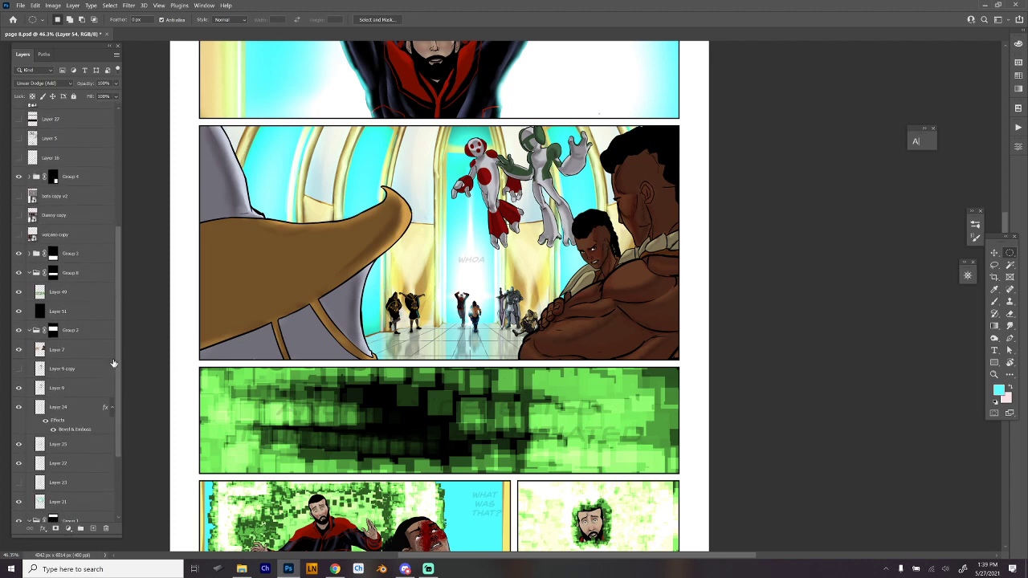
click(110, 351)
drag(441, 123, 645, 213)
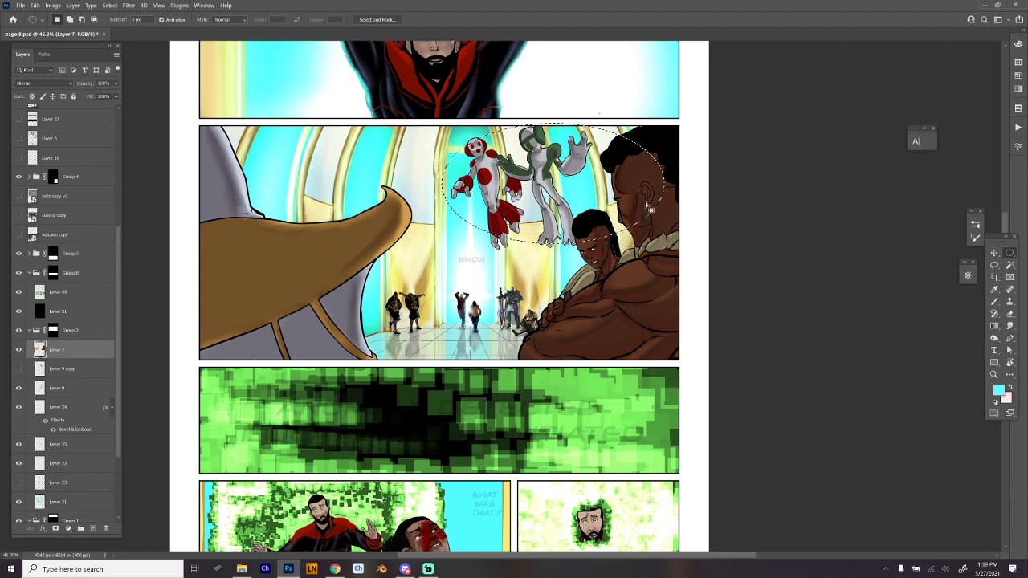
key(shift+m)
key(ctrl+d)
- Select the flying figures and the two large foreground characters in the second panel with combined rectangular and freehand selections
drag(436, 127, 725, 265)
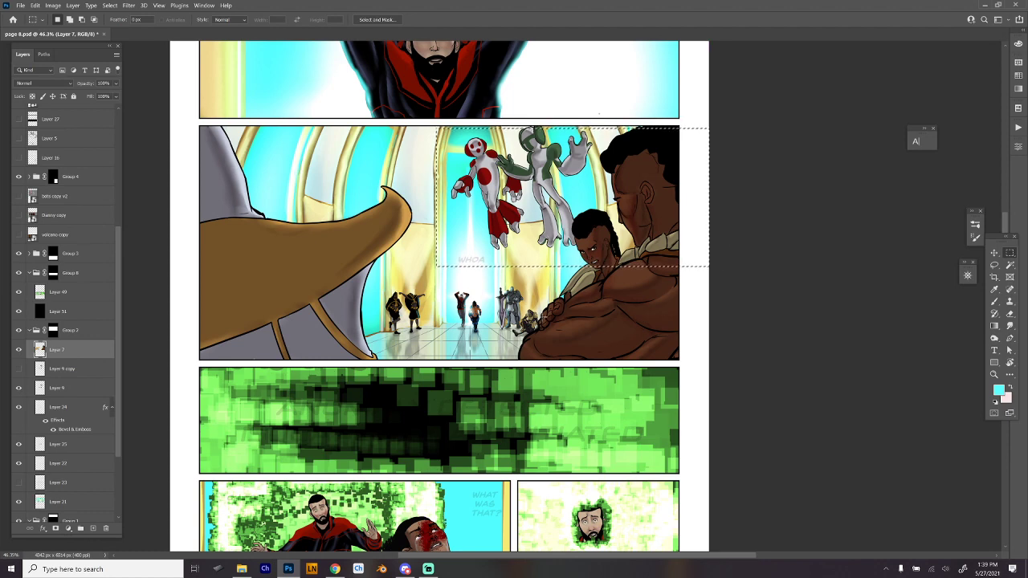
drag(537, 308, 603, 327)
drag(543, 205, 699, 328)
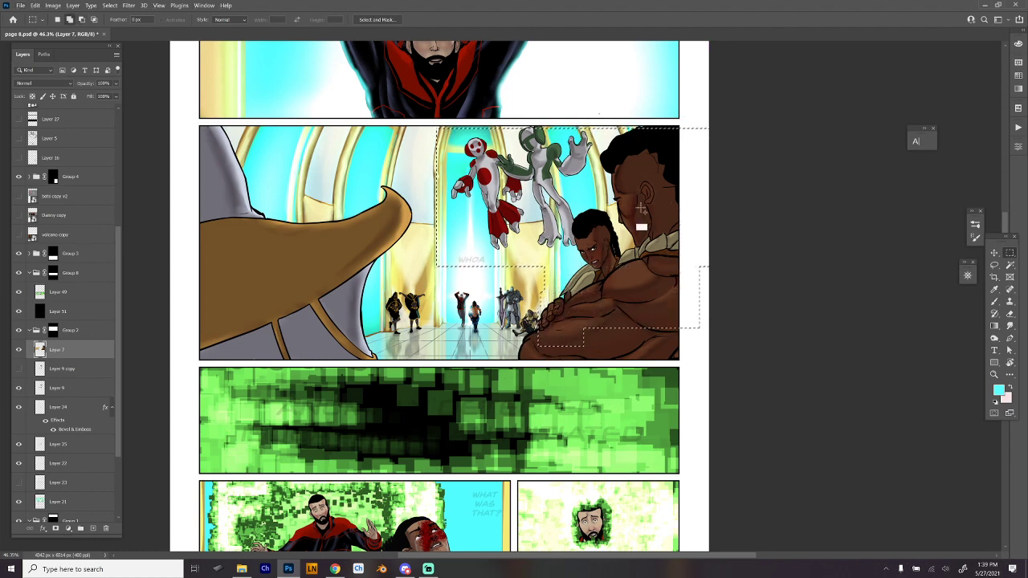
mouse_move(526, 335)
mouse_down()
mouse_move(574, 361)
mouse_move(542, 331)
mouse_move(521, 350)
mouse_move(572, 369)
mouse_move(665, 364)
mouse_move(711, 347)
mouse_up()
key(l)
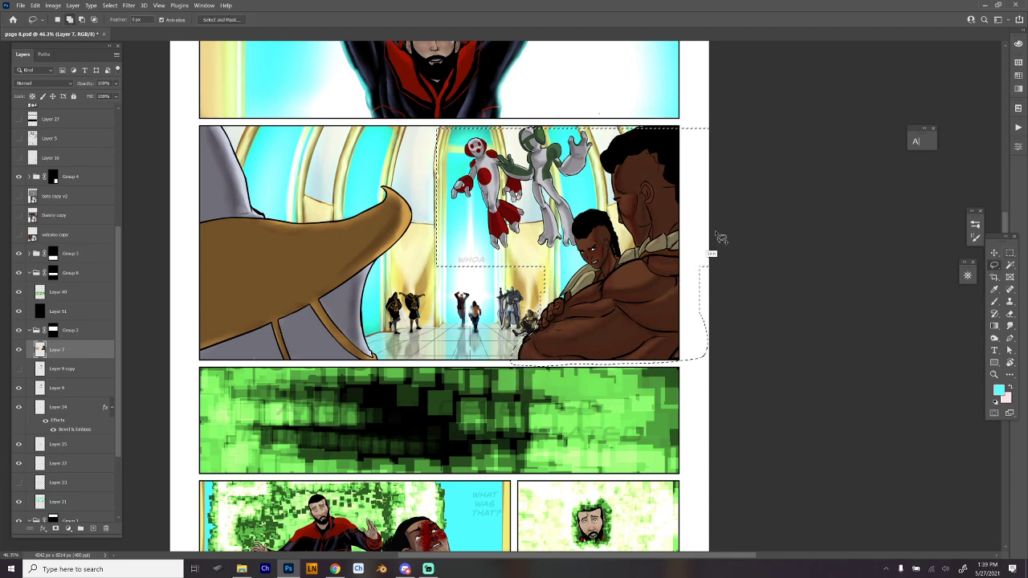
- Hide the selection edges and try brightening the selected characters with Curves, moving the white point to input 165, then cancel
key(ctrl+h)
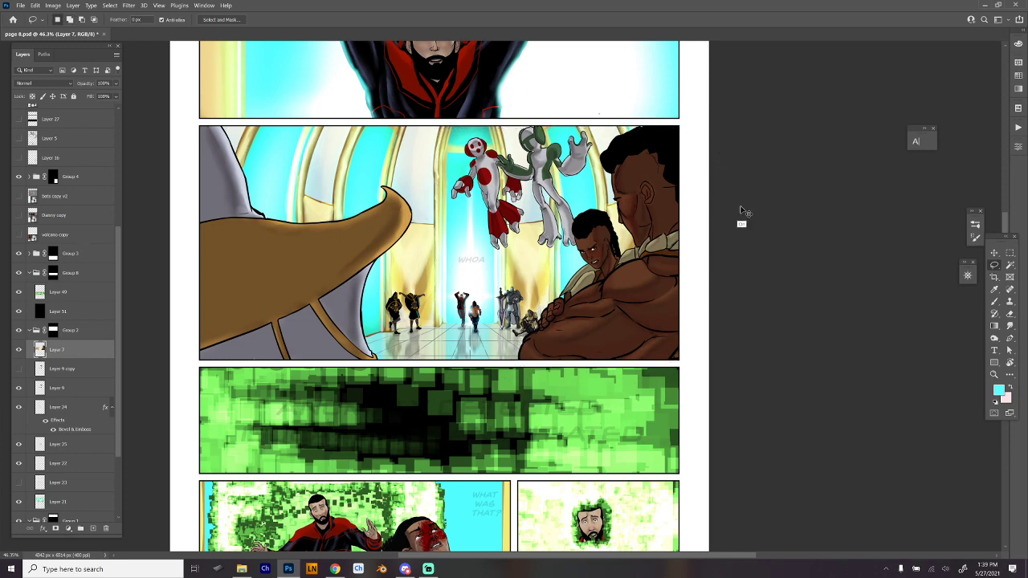
key(ctrl+m)
drag(853, 382, 809, 364)
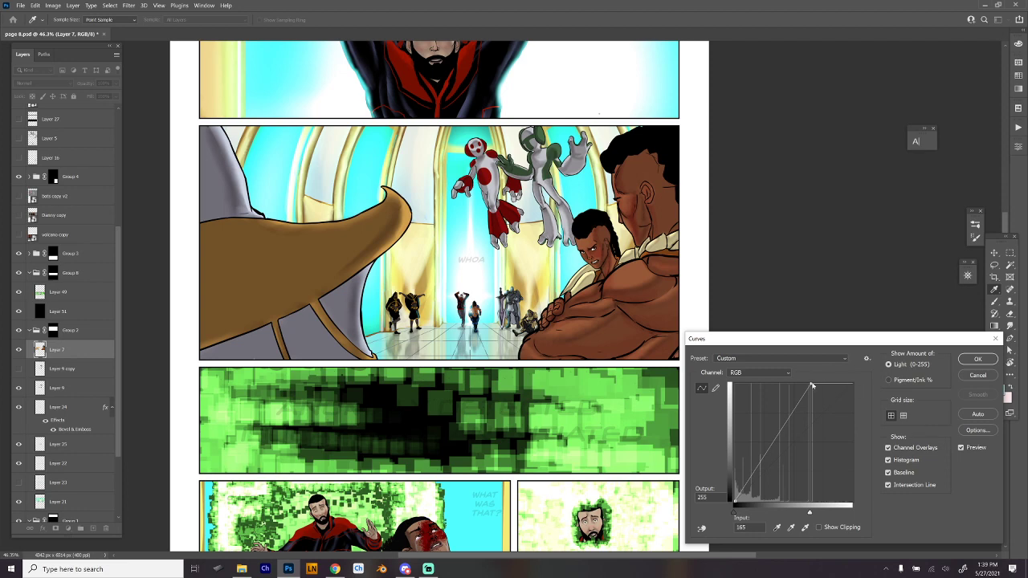
click(969, 376)
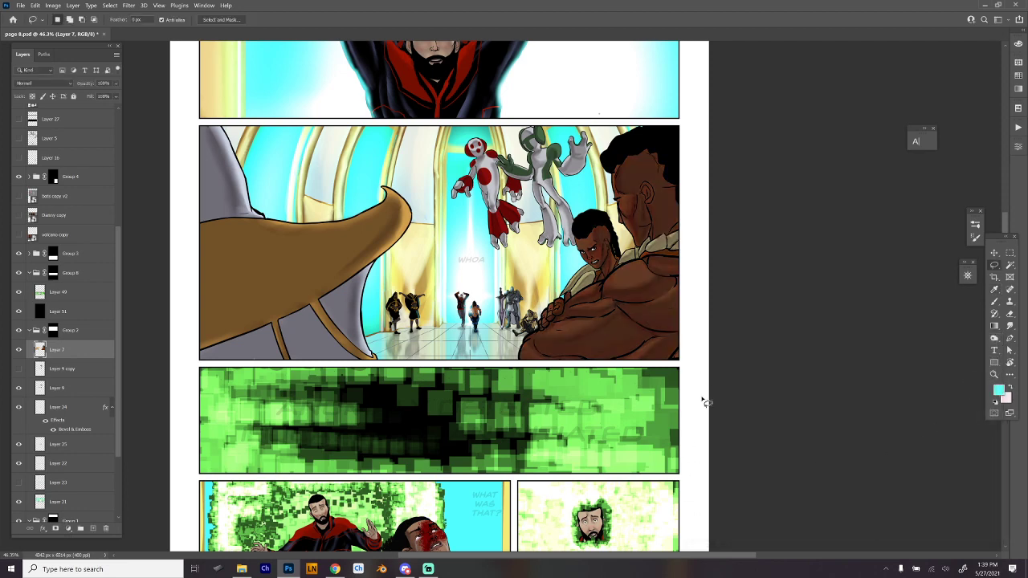
- Switch to the Super Soft brush and pick a dark orange-brown as the paint color
key(b)
scroll(644, 251, up, 1)
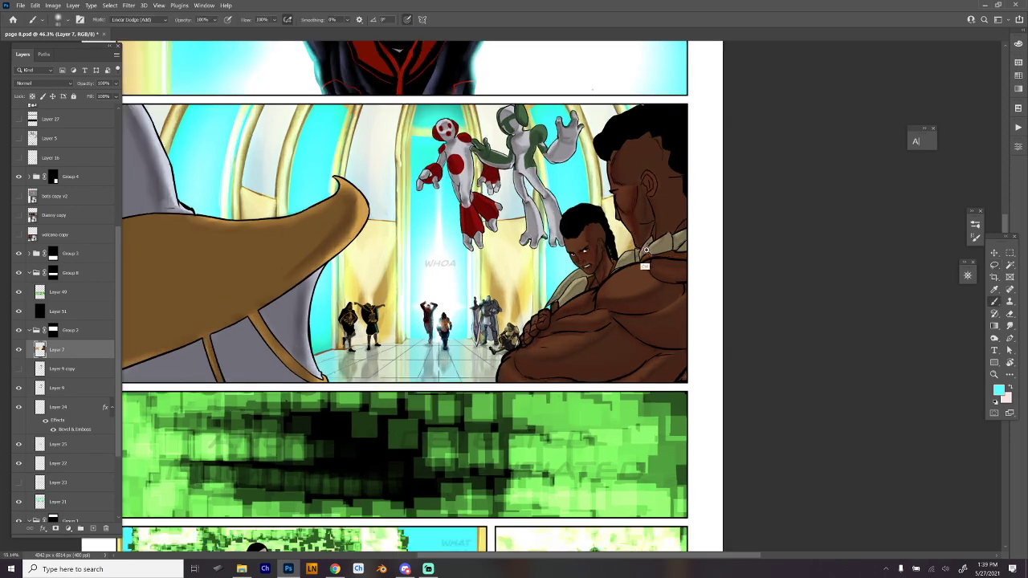
scroll(645, 251, up, 2)
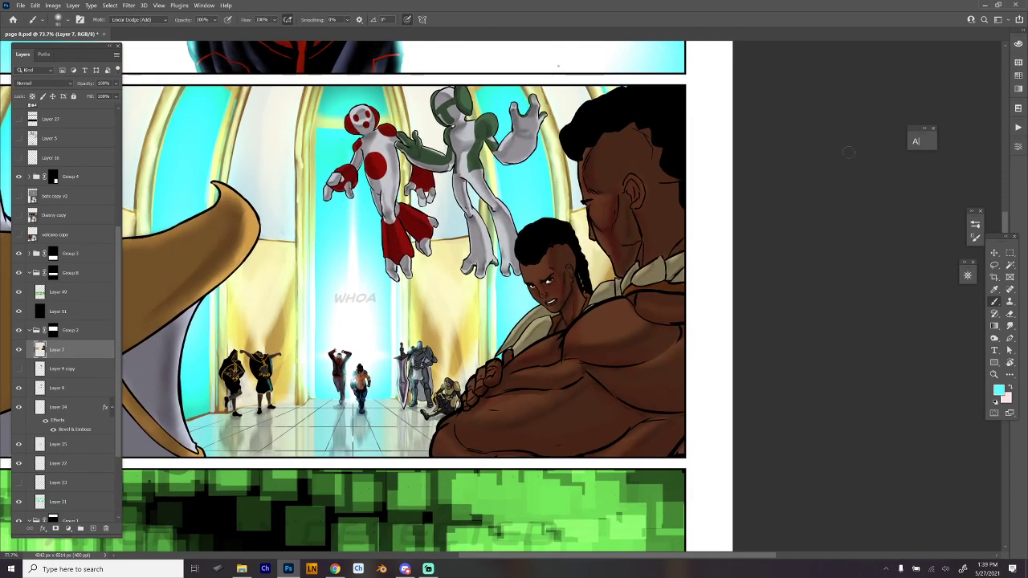
right_click(571, 237)
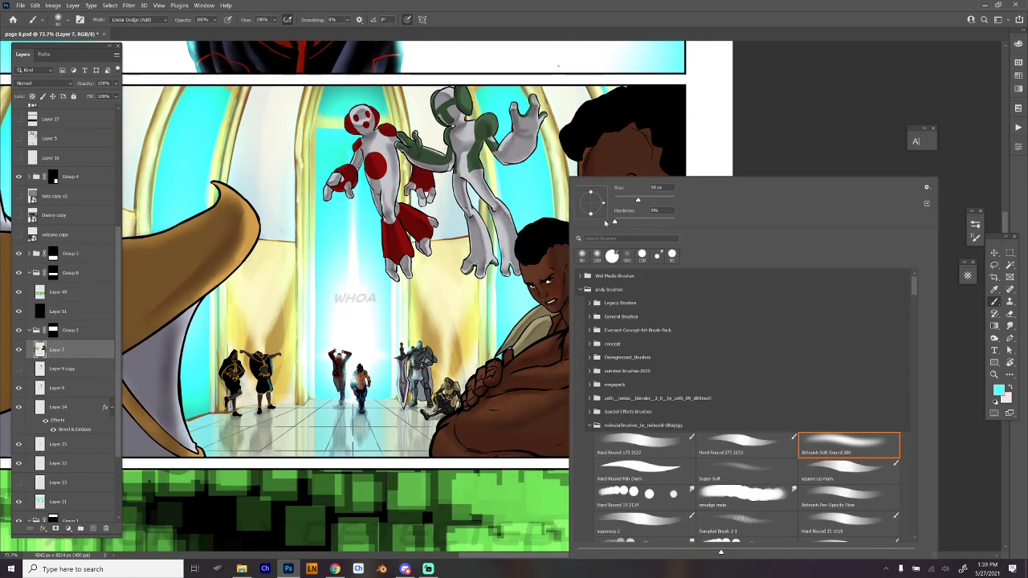
click(759, 473)
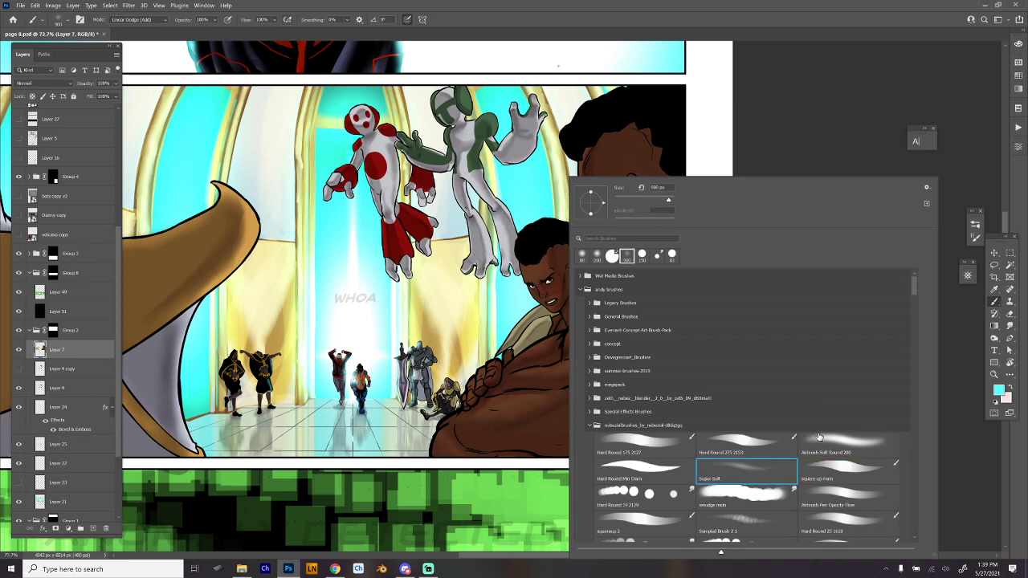
click(774, 98)
click(1018, 44)
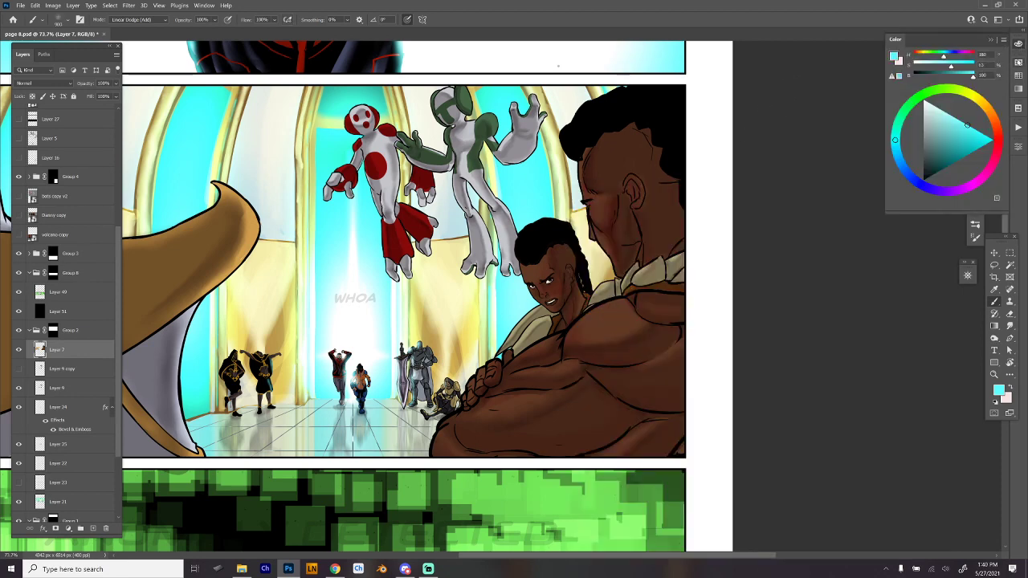
click(988, 109)
click(943, 163)
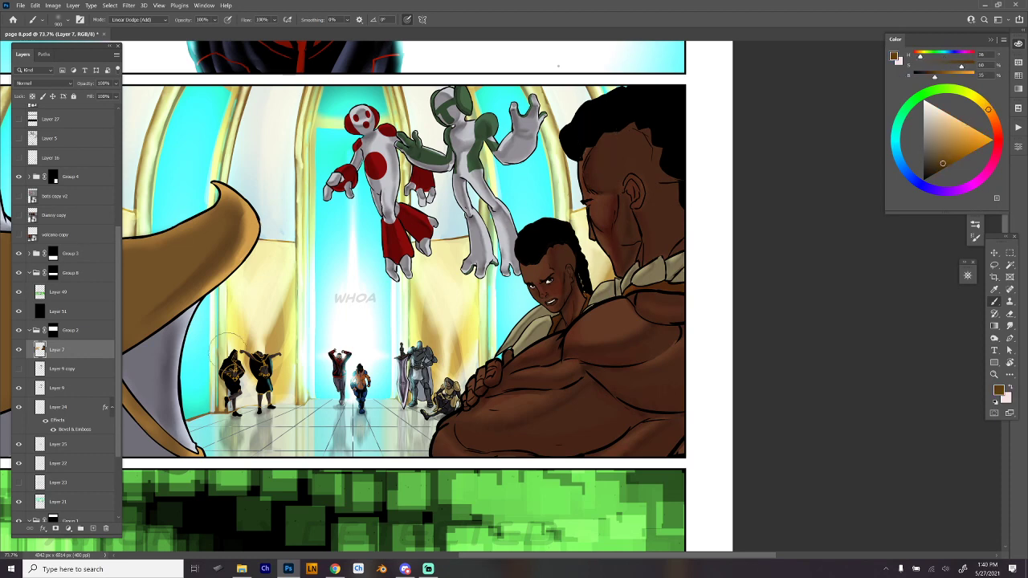
- Clear the selection and make the Linear Dodge (Add) layer, Layer 54, active again
ctrl+click(40, 351)
key(ctrl+d)
drag(116, 252, 124, 139)
click(72, 252)
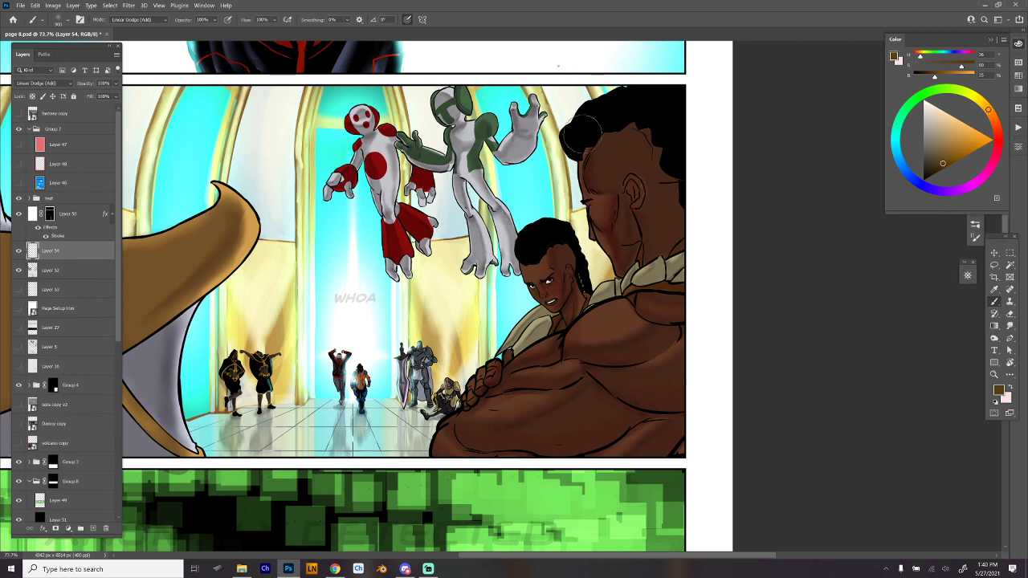
- Paint a soft warm glow over the faces, hair, chest and arms of the two large foreground characters in the second panel
drag(583, 134, 591, 258)
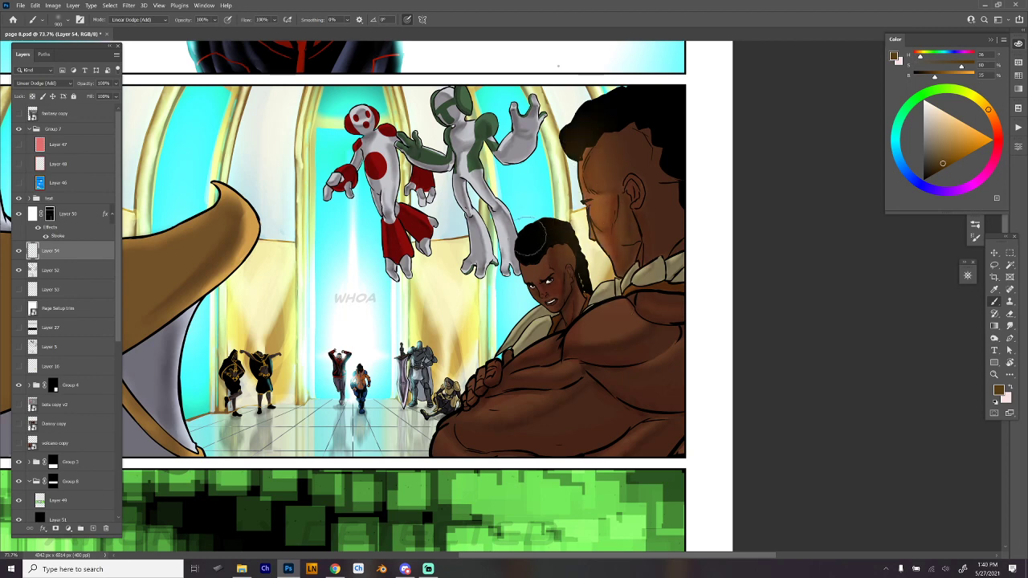
mouse_move(532, 239)
mouse_down()
mouse_move(543, 282)
mouse_move(556, 291)
mouse_move(517, 341)
mouse_up()
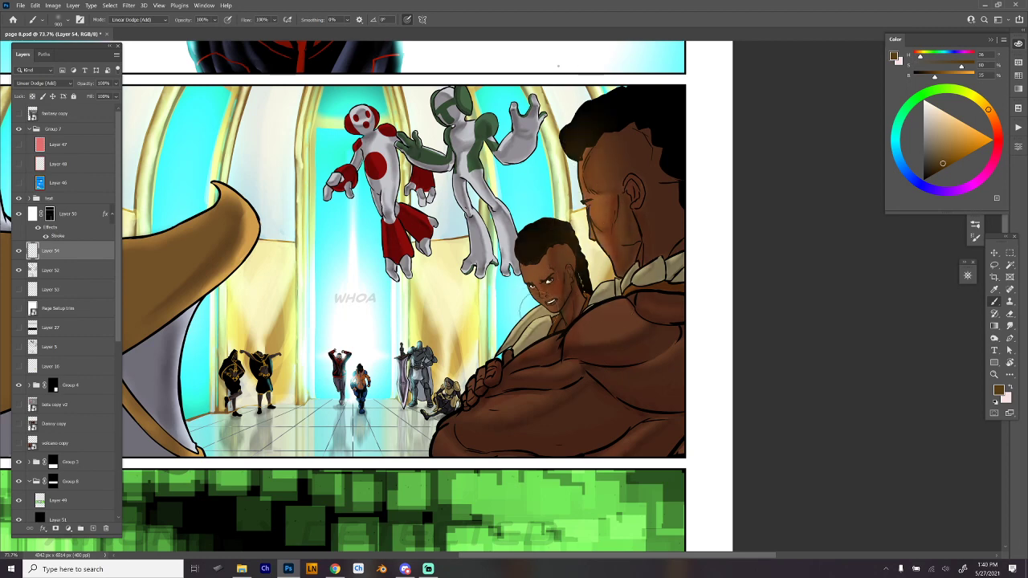
drag(584, 326, 634, 313)
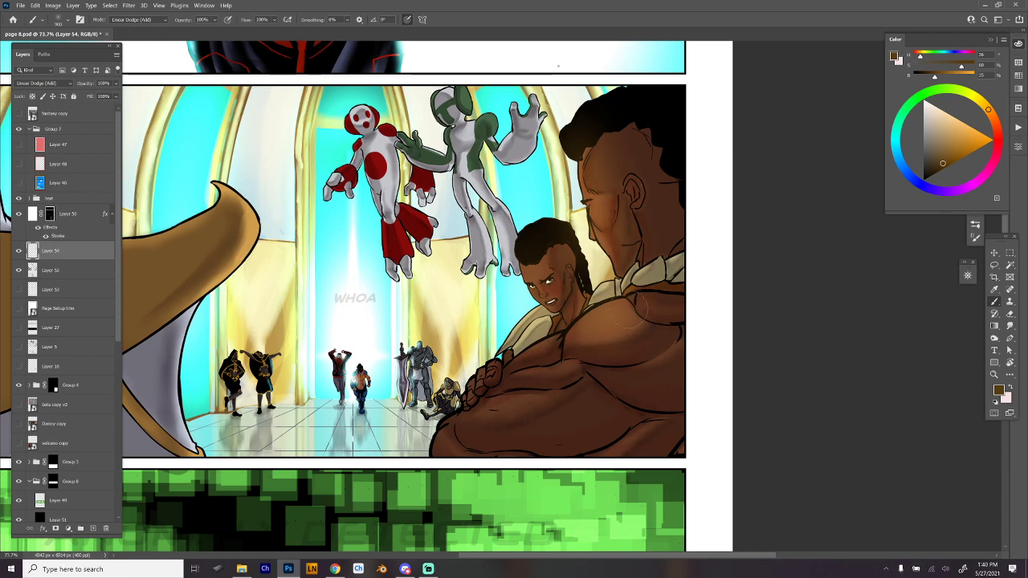
drag(477, 416, 568, 378)
drag(572, 342, 623, 322)
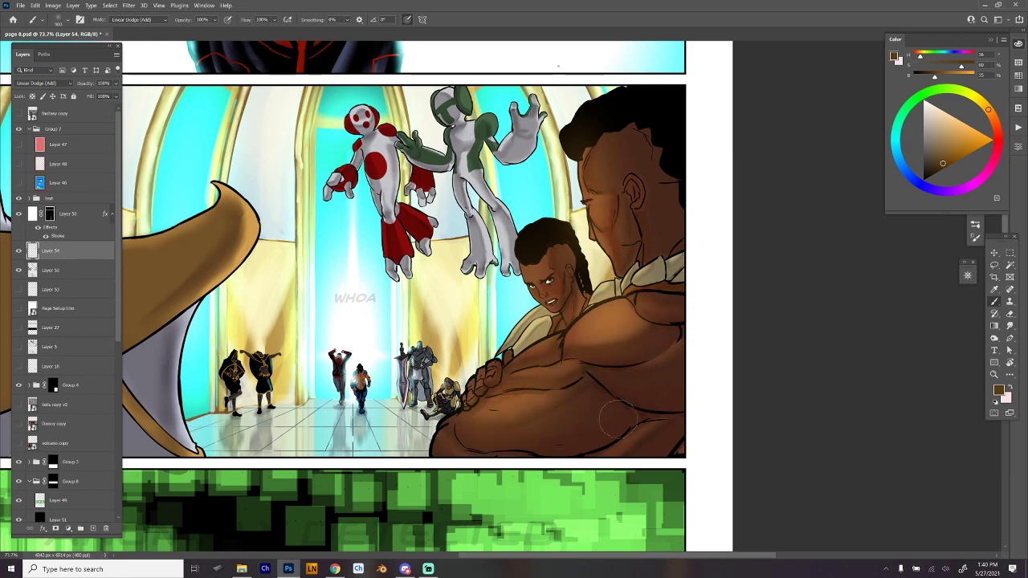
drag(602, 421, 675, 385)
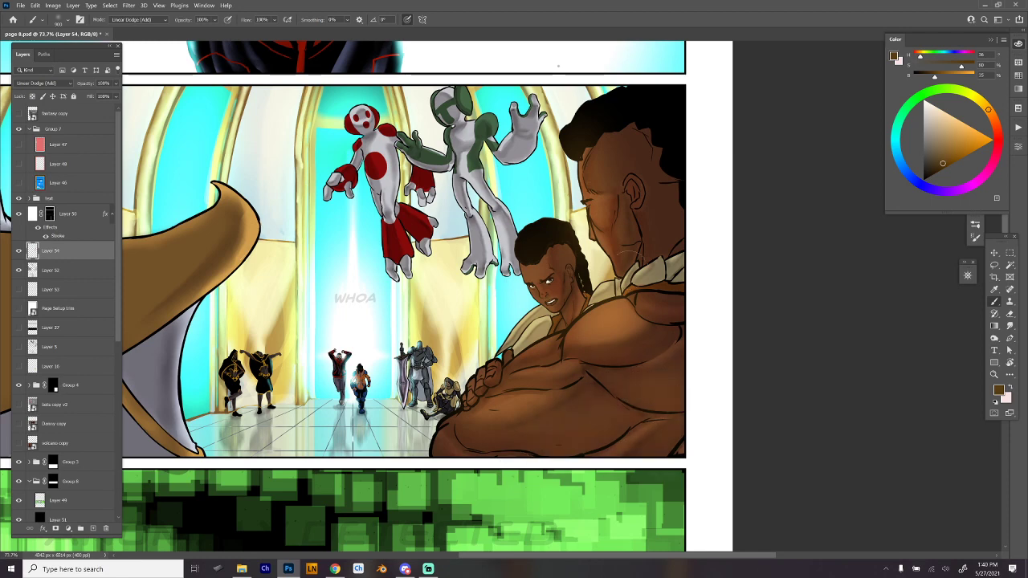
drag(598, 169, 596, 261)
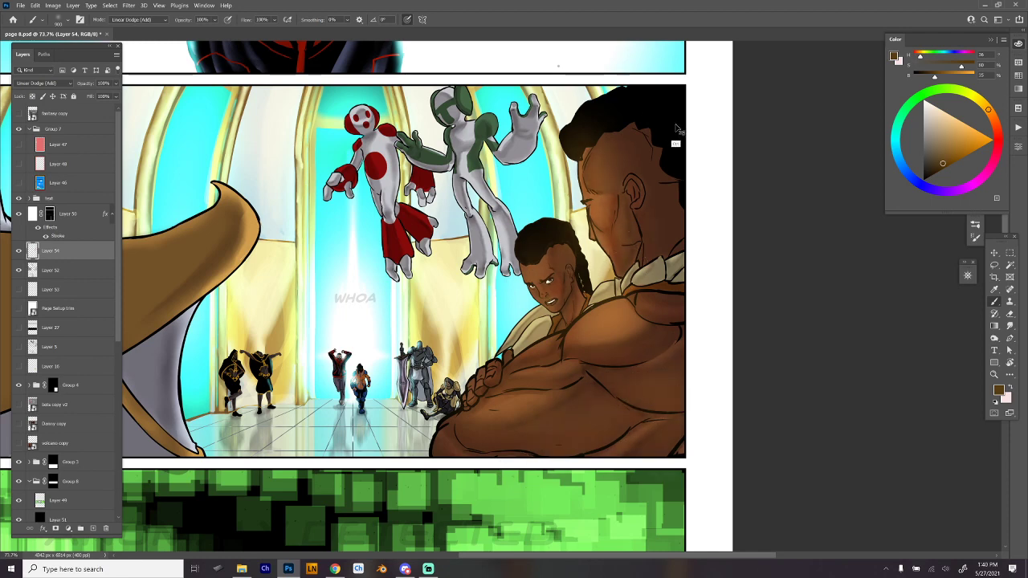
- Switch to the Hard Round 275 2153 brush and set its painting mode to Linear Dodge (Add)
right_click(631, 179)
click(667, 255)
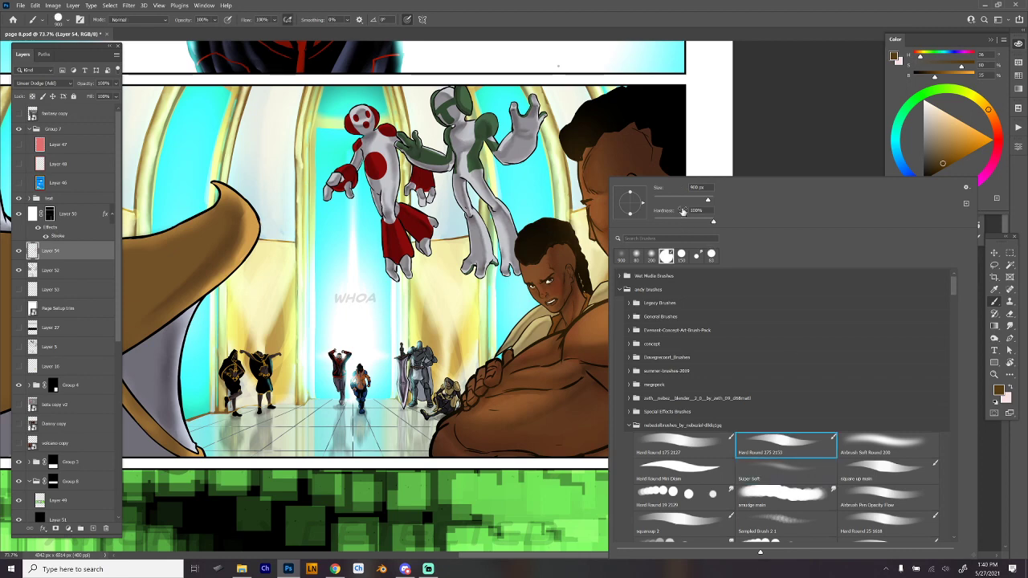
click(167, 22)
click(167, 22)
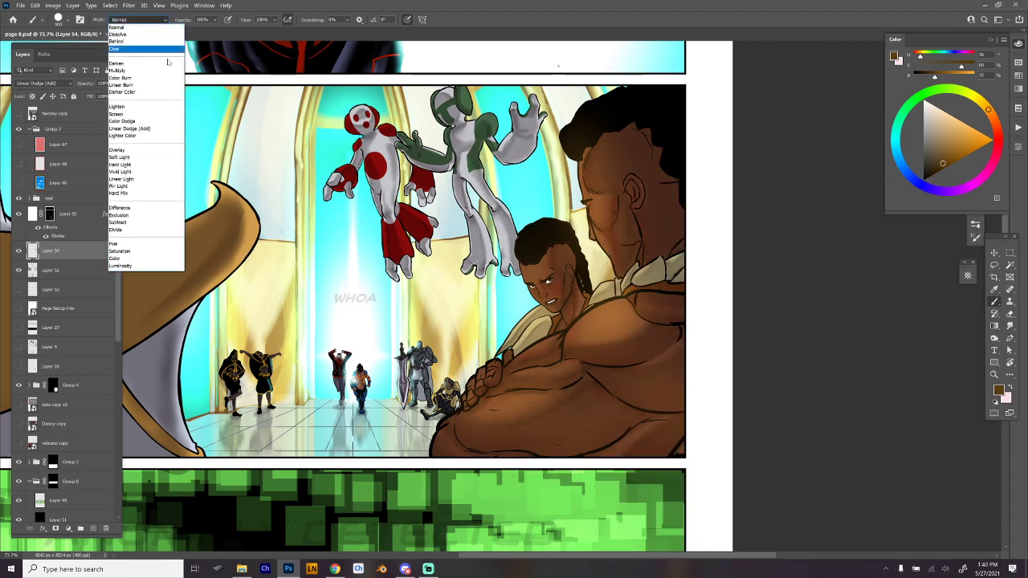
click(137, 127)
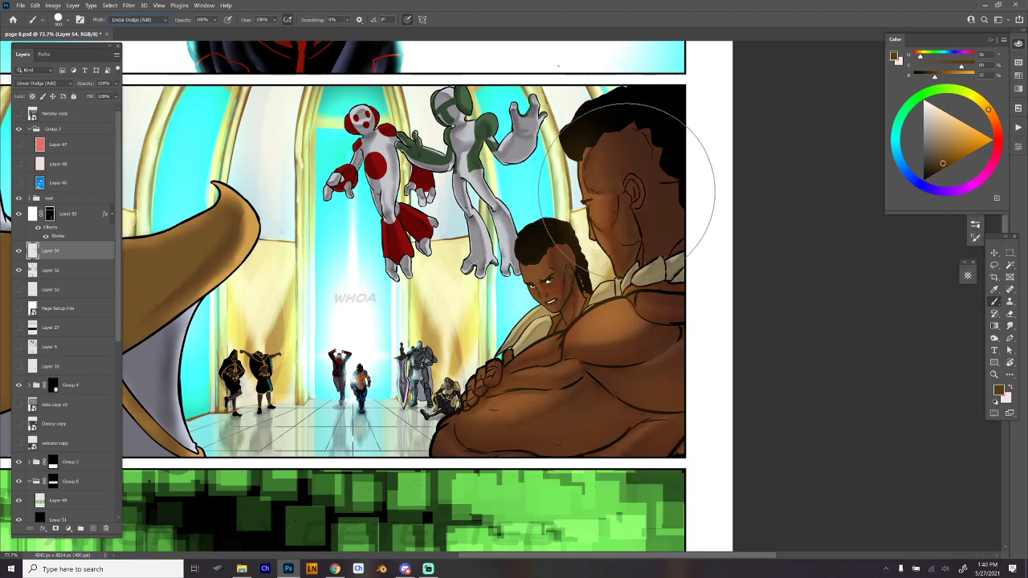
- Undo the recent glow strokes on the larger character's torso and reduce the brush size to 175 px
key(ctrl+z)
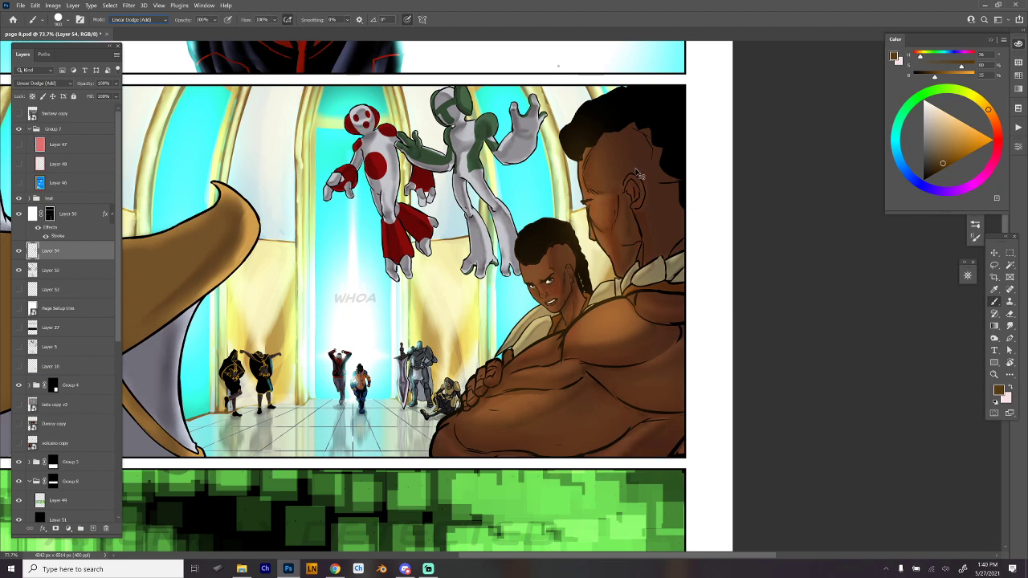
key(ctrl+z)
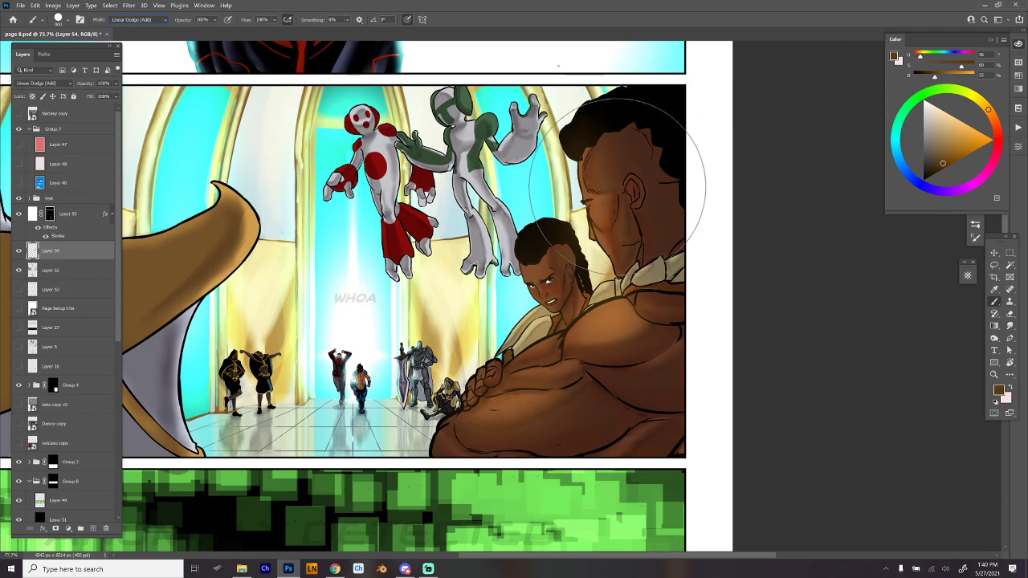
key(bracketleft)
key(bracketleft)
key(bracketleft)
key(bracketleft)
key(bracketleft)
key(bracketleft)
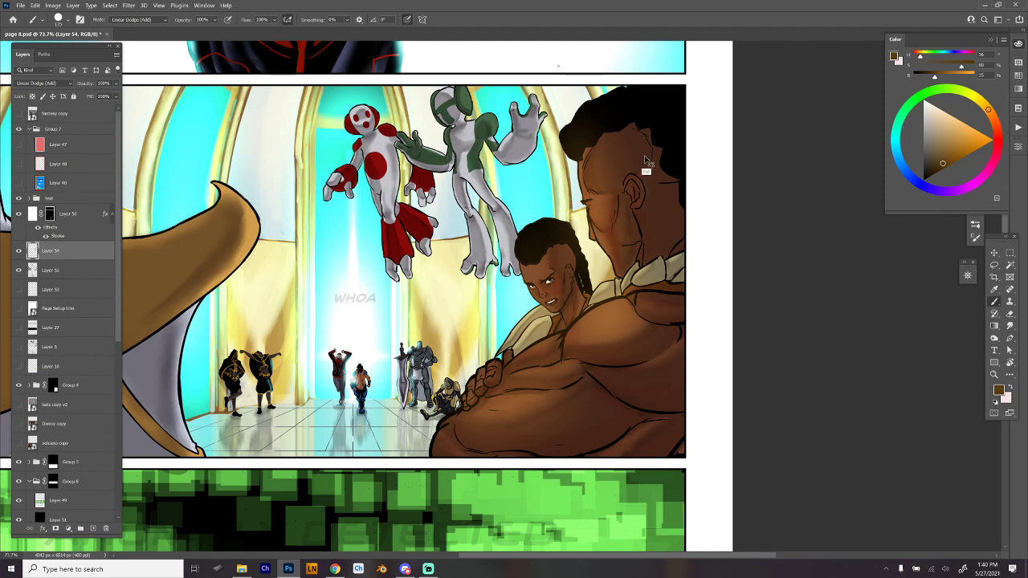
key(ctrl+z)
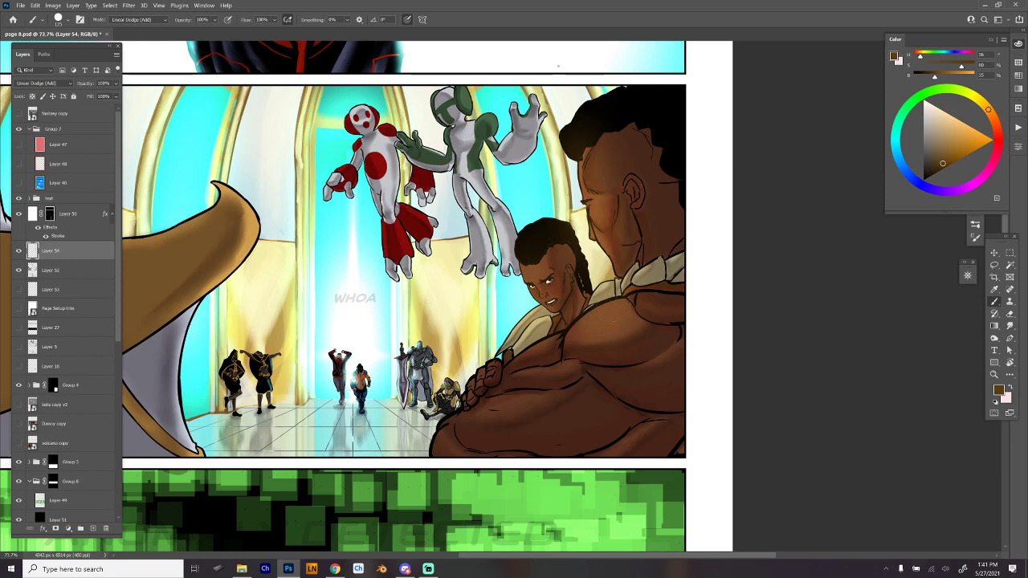
- Paint crisper warm highlights on the larger character's chest, face and forearm and on the clenched fist
mouse_move(619, 308)
mouse_down()
mouse_move(569, 343)
mouse_move(614, 308)
mouse_move(598, 318)
mouse_up()
key(ctrl+z)
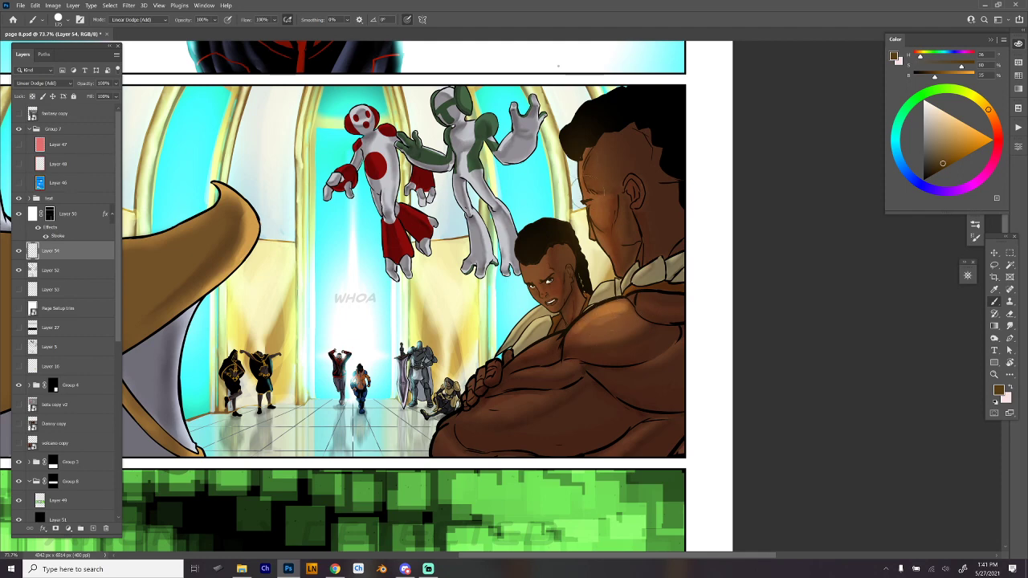
mouse_move(600, 206)
mouse_down()
mouse_move(592, 223)
mouse_move(602, 247)
mouse_up()
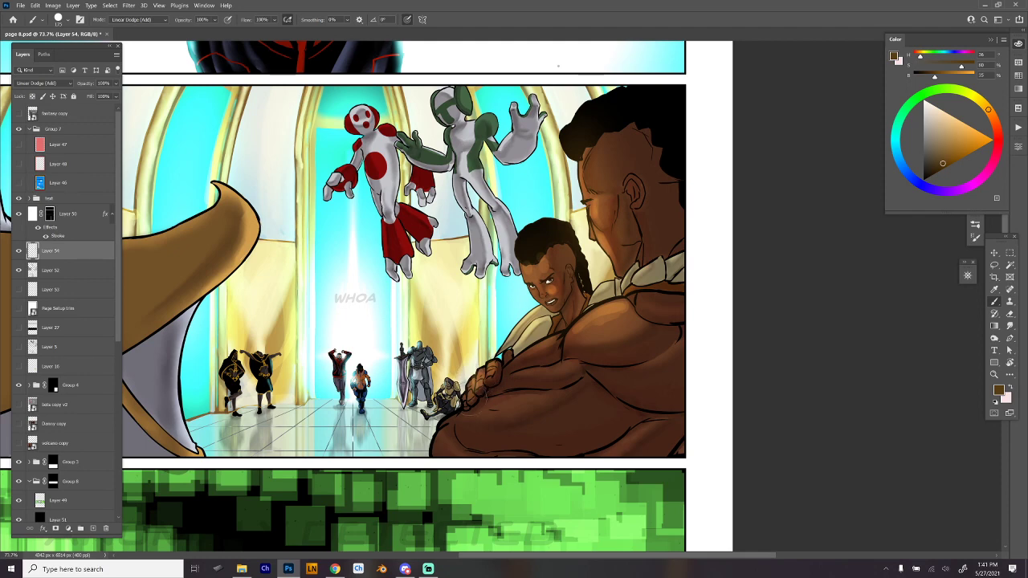
mouse_move(550, 360)
mouse_down()
mouse_move(535, 338)
mouse_move(542, 372)
mouse_move(501, 400)
mouse_move(523, 402)
mouse_move(493, 405)
mouse_move(522, 410)
mouse_up()
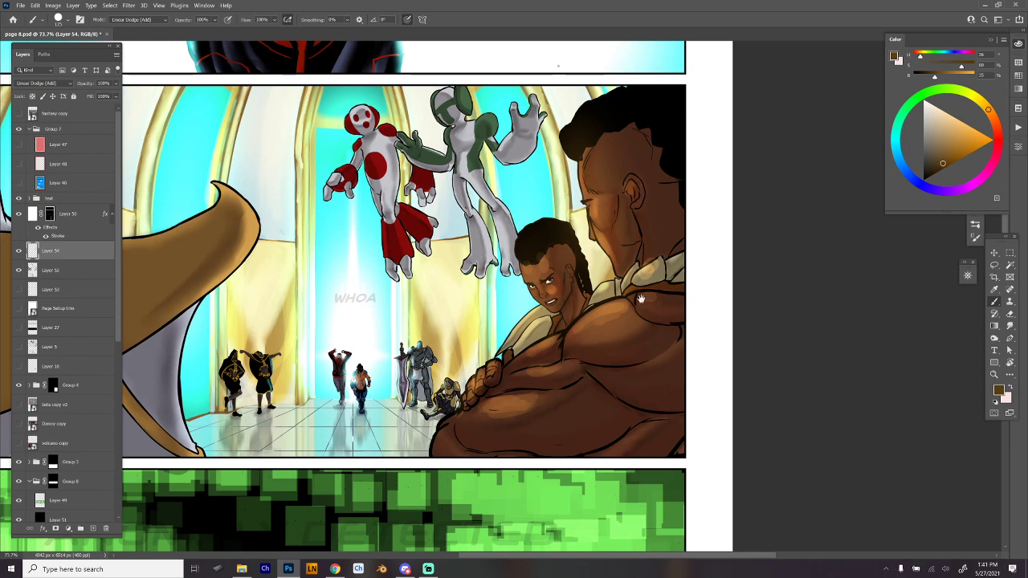
- Paint warm highlights on the large brown foreground shape, along its curled tip, lower edge and upper surface
mouse_move(598, 371)
mouse_down()
mouse_move(721, 374)
mouse_move(761, 357)
mouse_up()
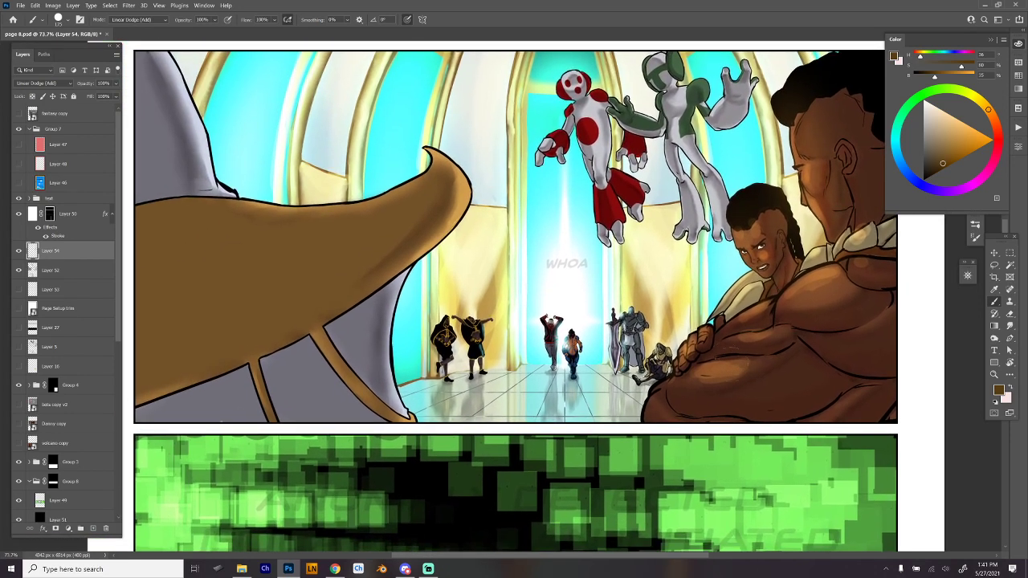
key(ctrl+h)
drag(431, 148, 465, 225)
drag(461, 164, 434, 249)
mouse_move(465, 171)
mouse_down()
mouse_move(433, 237)
mouse_move(341, 302)
mouse_up()
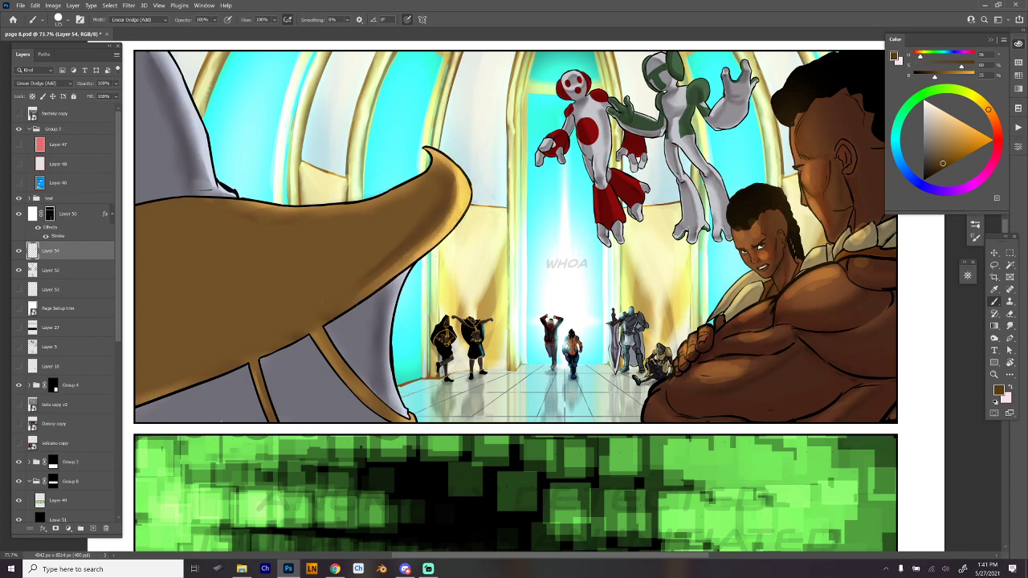
drag(453, 219, 238, 376)
drag(332, 310, 178, 371)
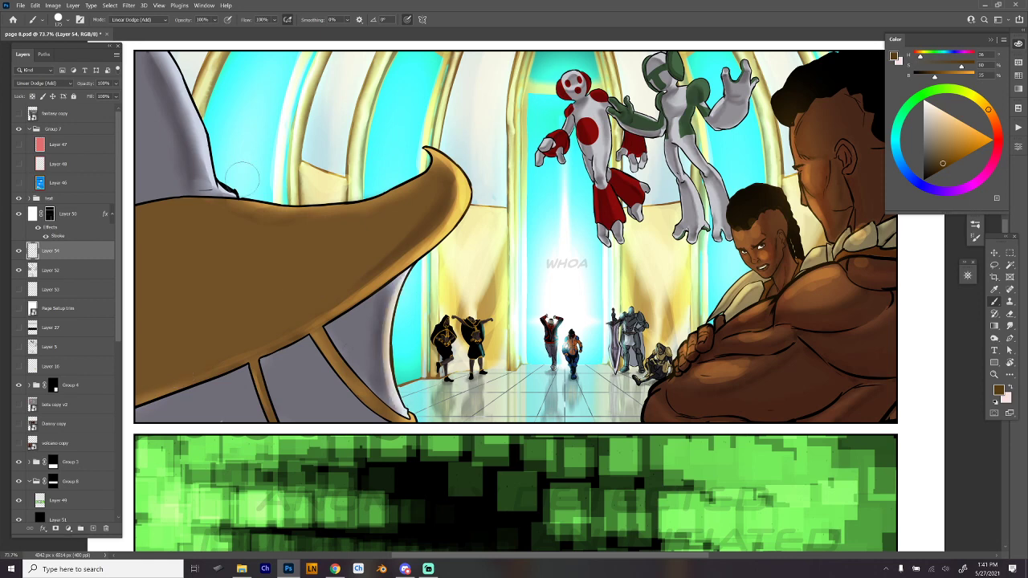
mouse_move(239, 205)
mouse_down()
mouse_move(378, 211)
mouse_move(212, 240)
mouse_up()
drag(339, 206, 172, 258)
- Switch to the Hard Round 19 2129 smudge preset and blend the highlights on the brown shape's upper surface
right_click(377, 178)
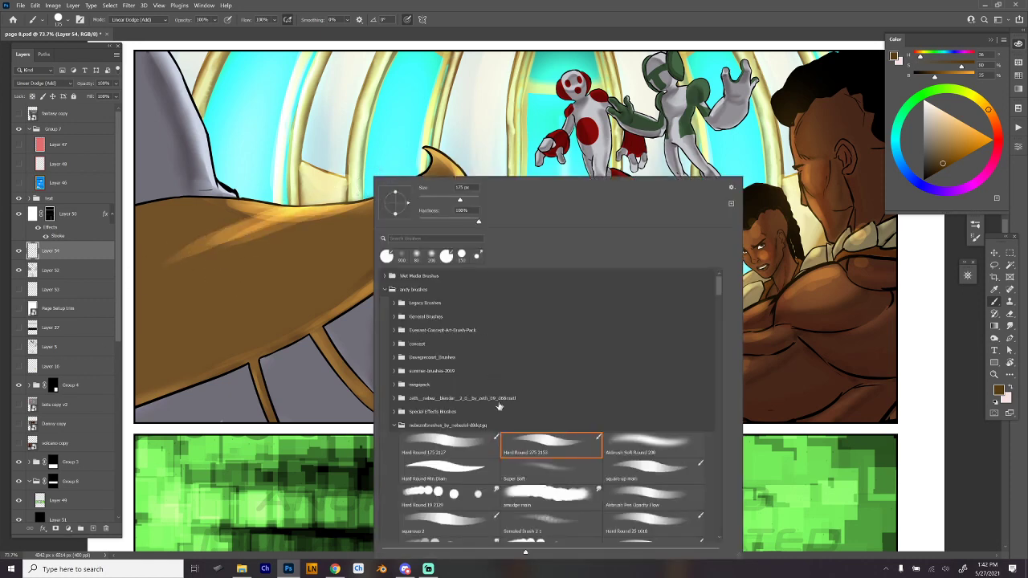
click(485, 497)
click(439, 200)
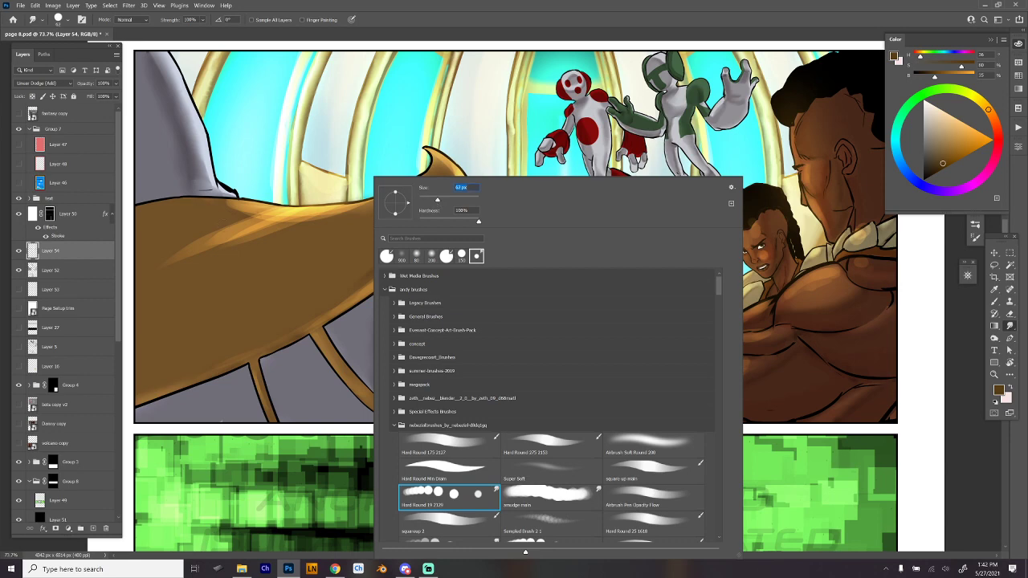
click(284, 211)
mouse_move(284, 213)
mouse_down()
mouse_move(235, 221)
mouse_move(356, 209)
mouse_move(242, 233)
mouse_up()
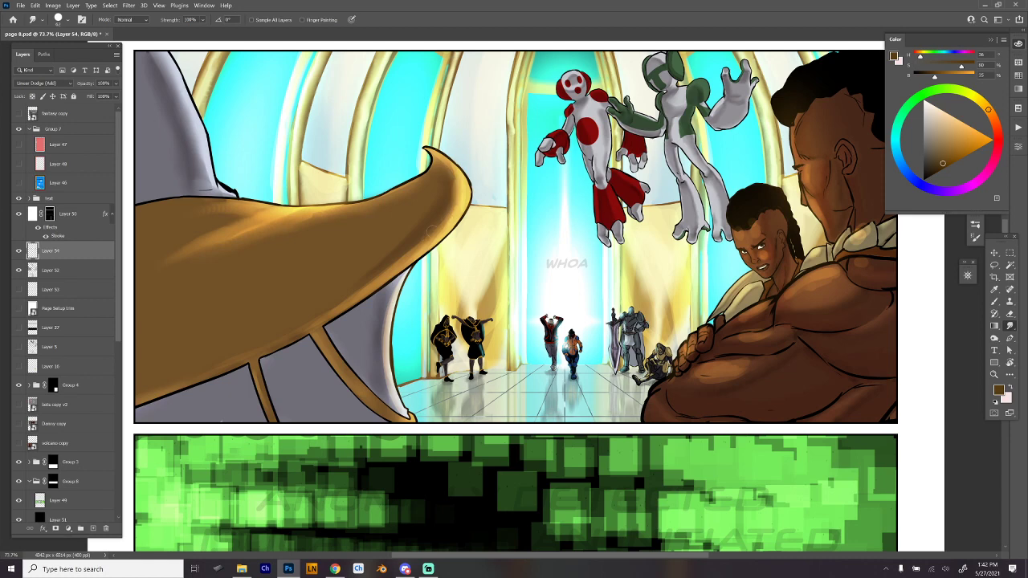
drag(717, 377, 467, 385)
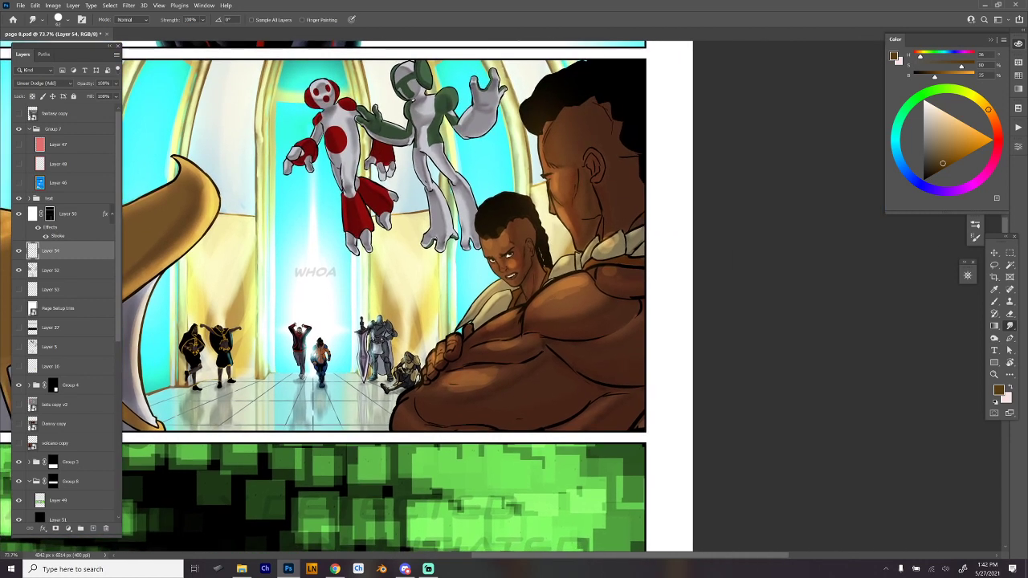
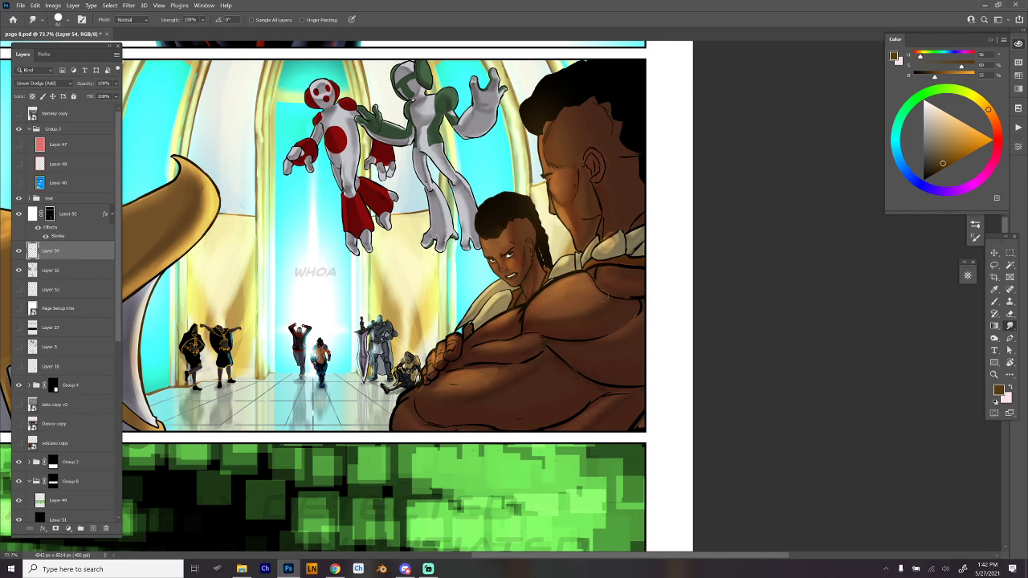
- Switch to the Hard Round 19 2129 smudge preset and blend the highlight on the larger character's neck
scroll(615, 312, down, 3)
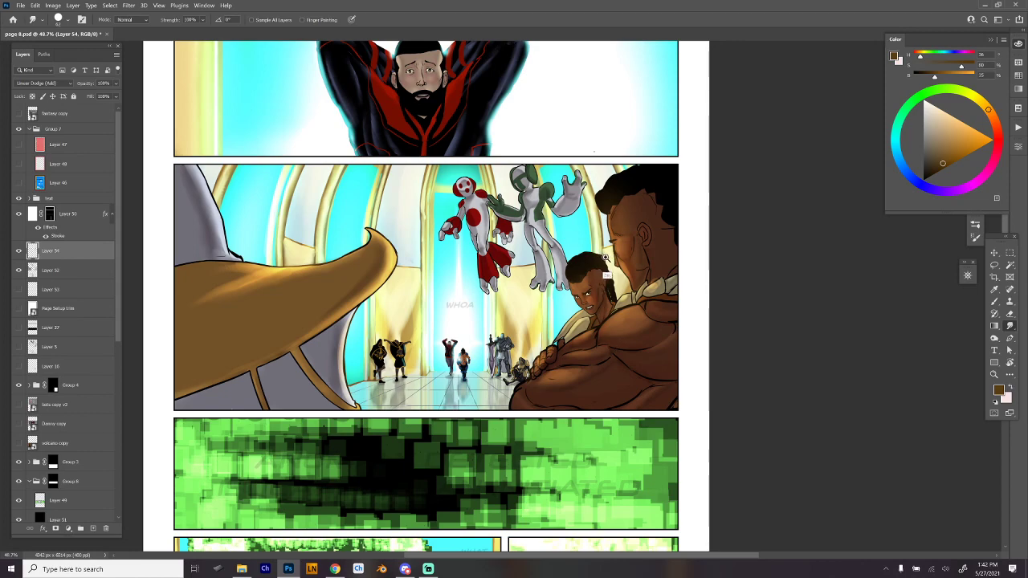
scroll(614, 255, up, 2)
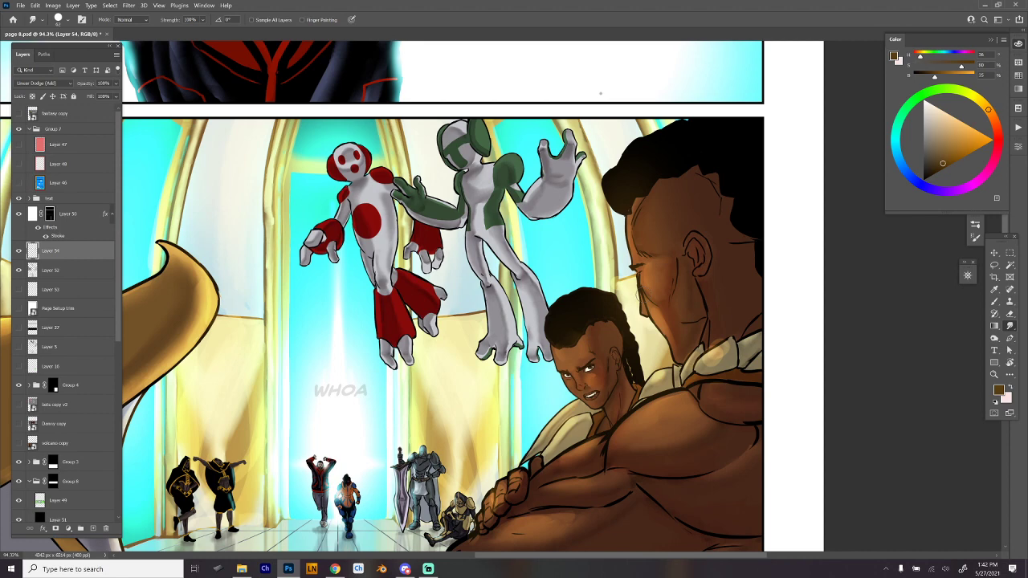
key(b)
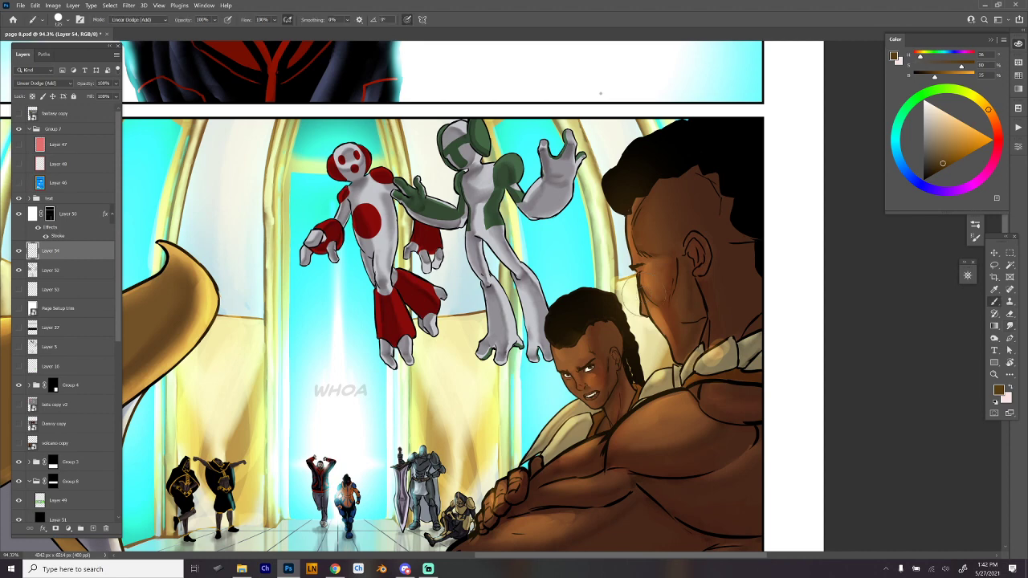
right_click(712, 322)
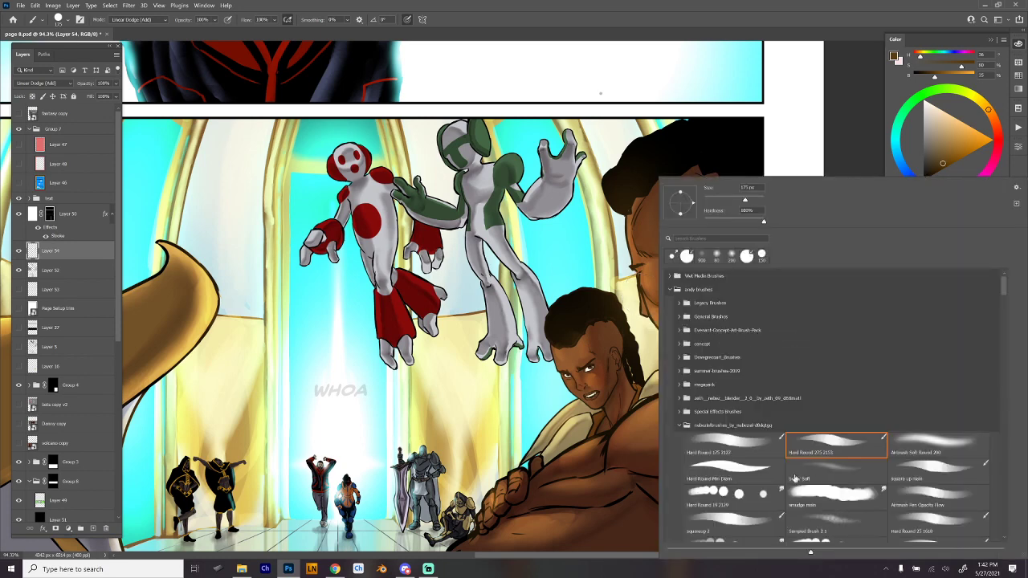
click(760, 476)
click(758, 498)
click(642, 365)
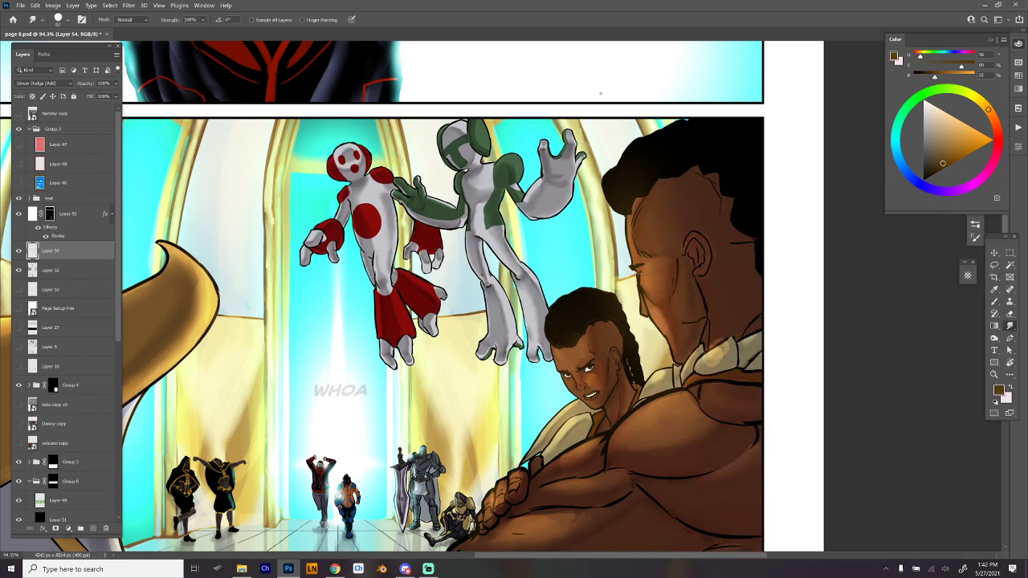
drag(727, 354, 710, 353)
- Sample a mid green from the lower panel's pixelated background and choose the Airbrush Soft Round 200 brush preset
key(b)
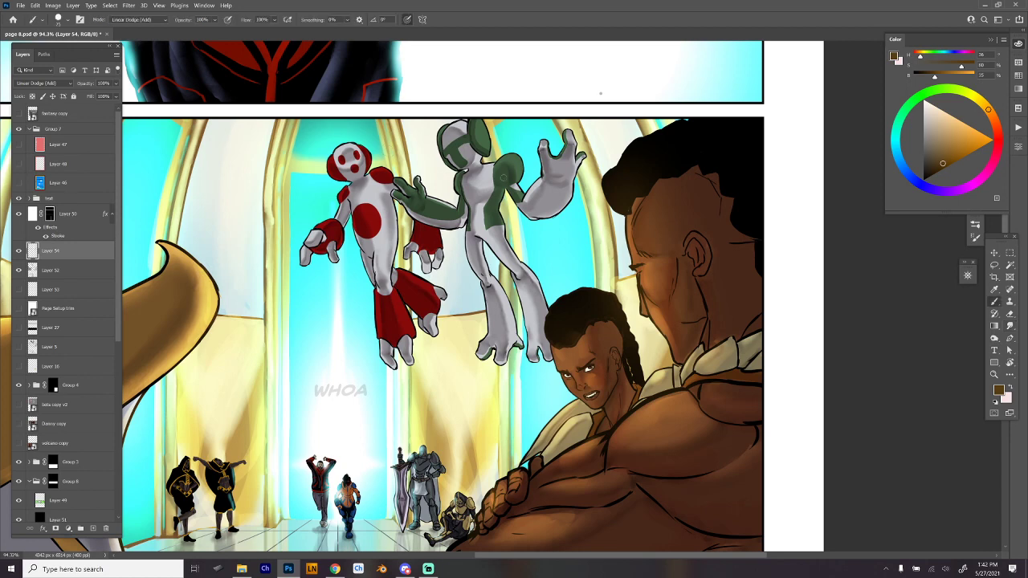
scroll(698, 339, down, 4)
drag(697, 391, 692, 372)
scroll(691, 371, down, 5)
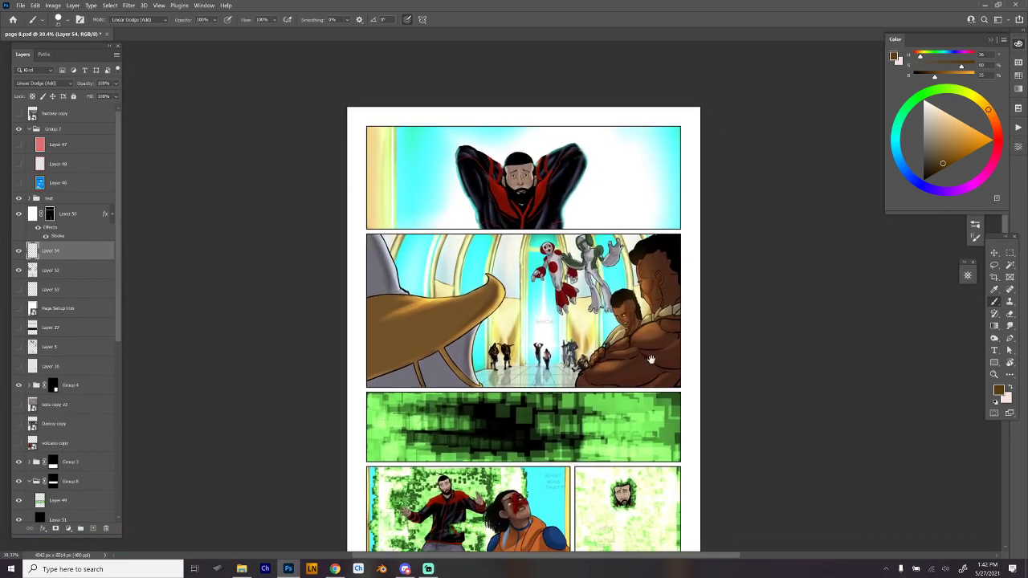
scroll(657, 329, down, 2)
scroll(611, 394, up, 3)
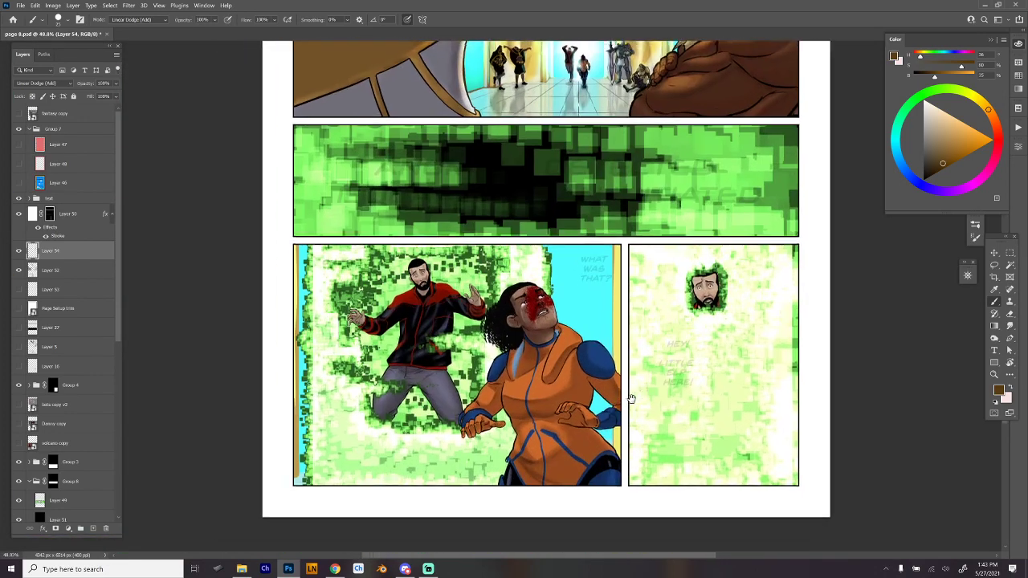
scroll(611, 394, up, 1)
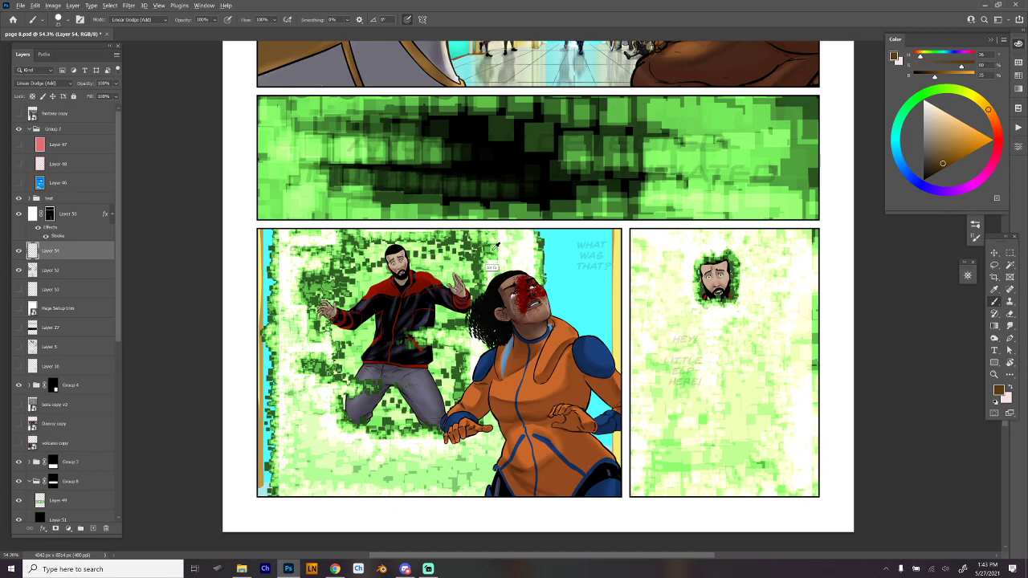
alt+click(484, 270)
right_click(484, 270)
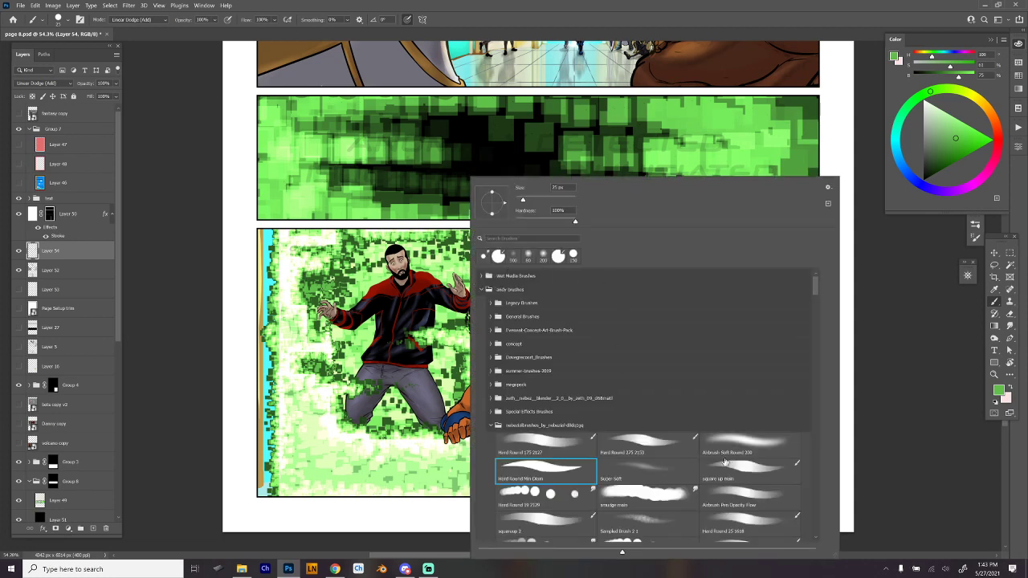
click(651, 475)
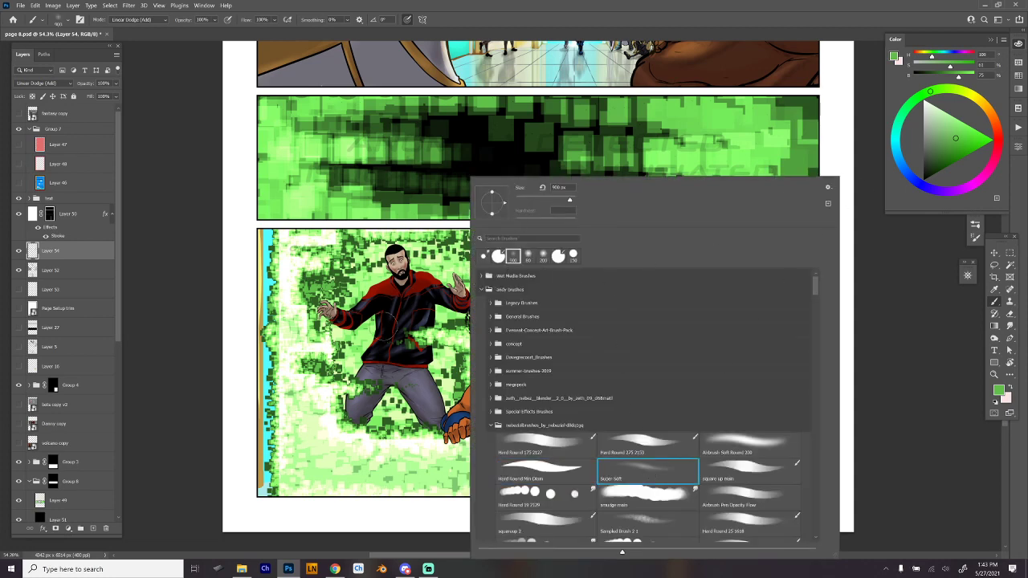
click(757, 448)
click(381, 321)
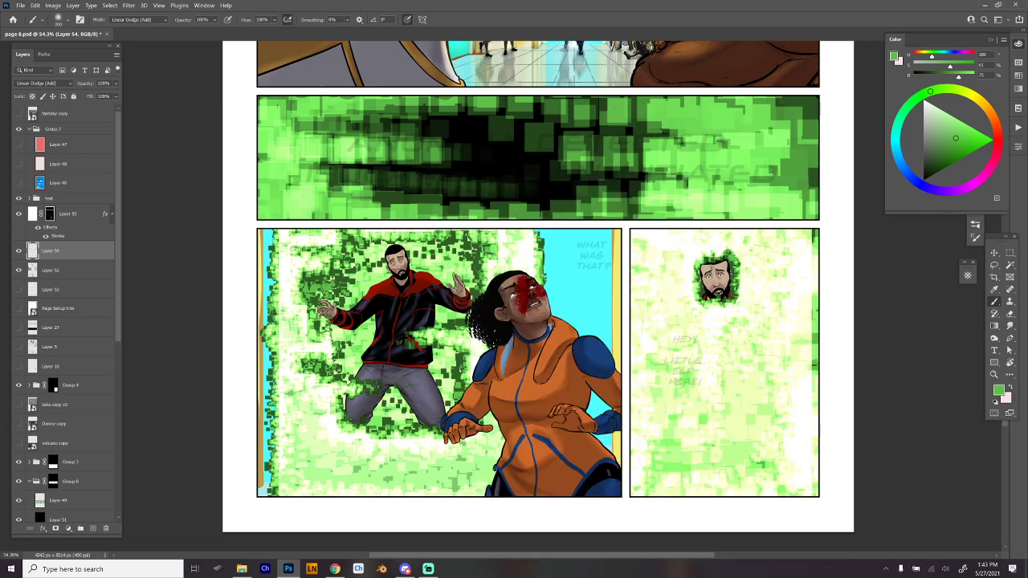
- Paint a soft green rim glow around the jacketed man's head, along his forearm and beside the jacket's waist
scroll(401, 249, up, 6)
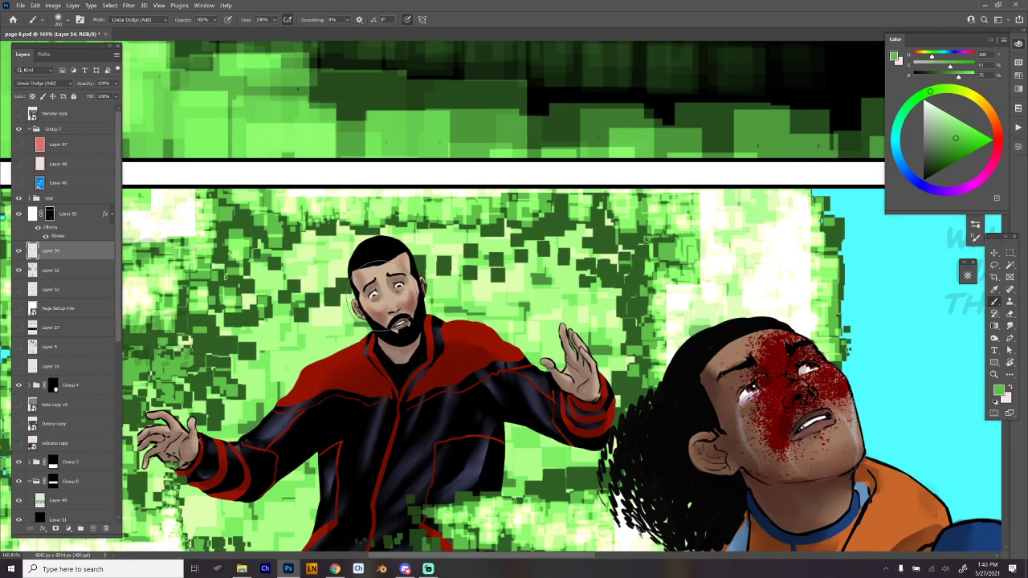
mouse_move(351, 271)
mouse_down()
mouse_move(384, 342)
mouse_move(367, 335)
mouse_up()
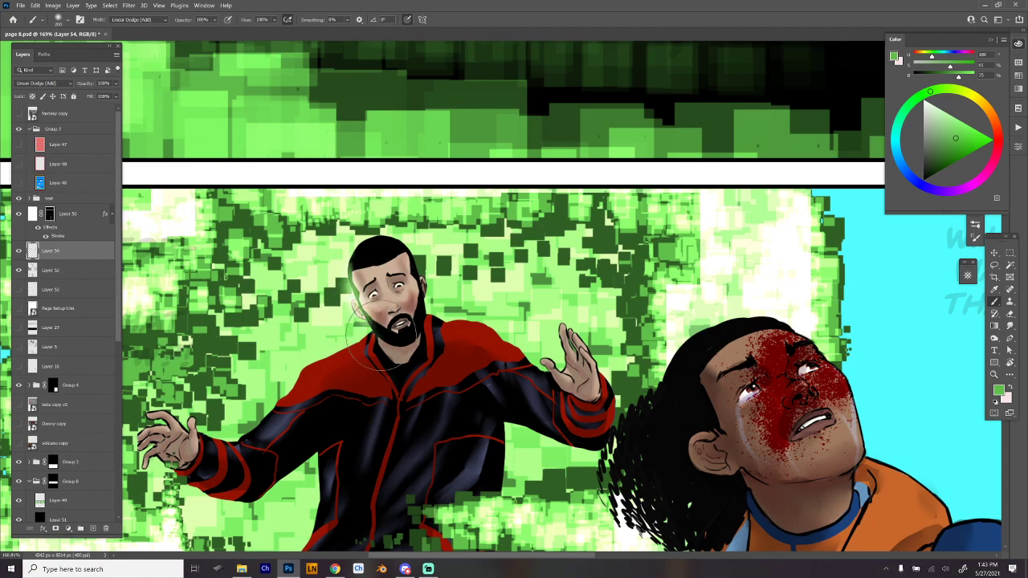
mouse_move(400, 241)
mouse_down()
mouse_move(414, 326)
mouse_move(533, 227)
mouse_up()
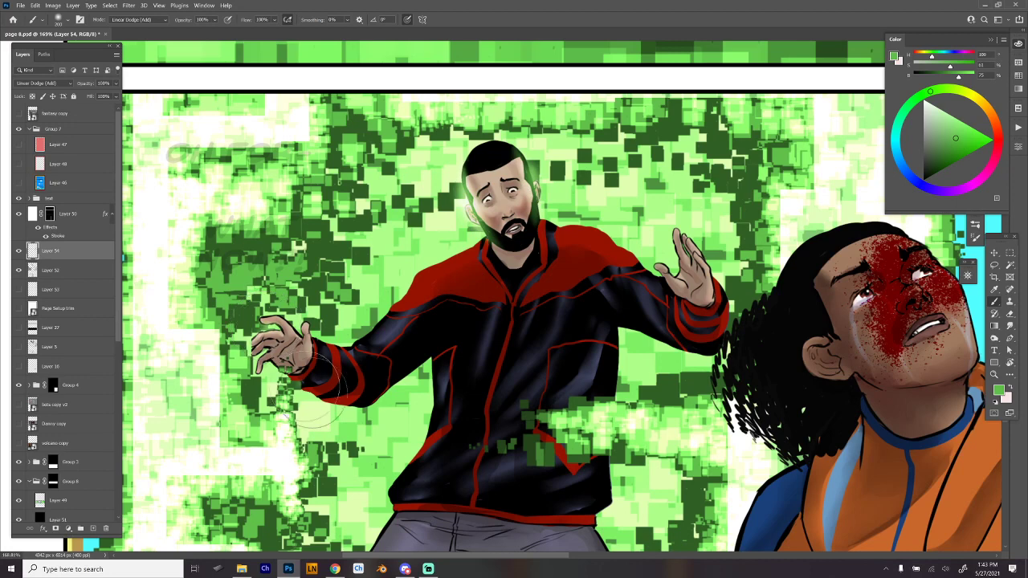
mouse_move(328, 392)
mouse_down()
mouse_move(332, 405)
mouse_move(365, 401)
mouse_up()
mouse_move(436, 373)
mouse_down()
mouse_move(430, 425)
mouse_move(398, 490)
mouse_up()
mouse_move(620, 330)
mouse_down()
mouse_move(616, 408)
mouse_move(641, 336)
mouse_up()
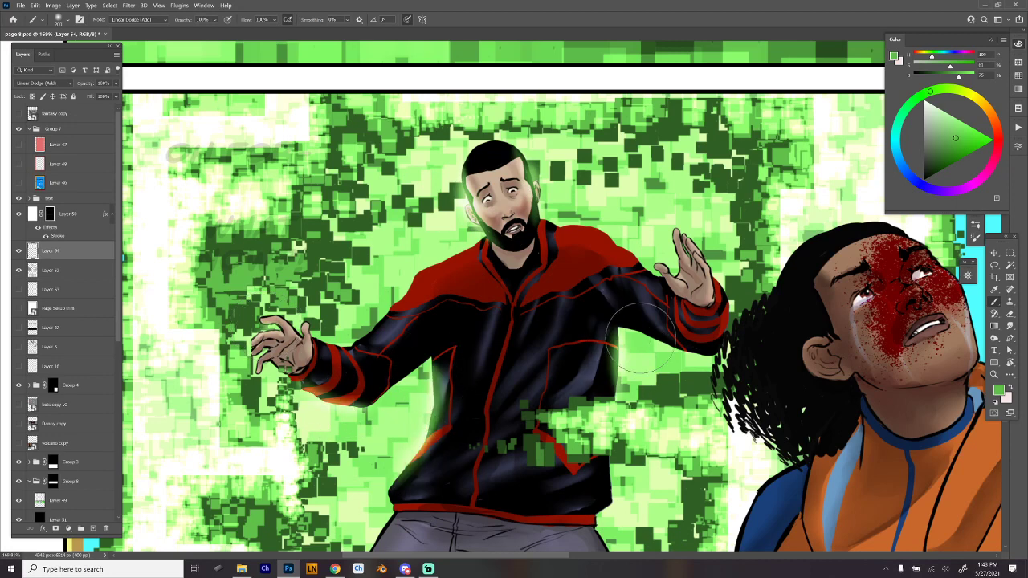
- Paint the green rim glow over the man's shoulders, raised hand and adjoining cuff, undoing the first shoulder stroke
mouse_move(514, 246)
mouse_down()
mouse_move(478, 231)
mouse_move(499, 270)
mouse_move(483, 233)
mouse_move(403, 293)
mouse_up()
key(ctrl+z)
drag(474, 249, 406, 278)
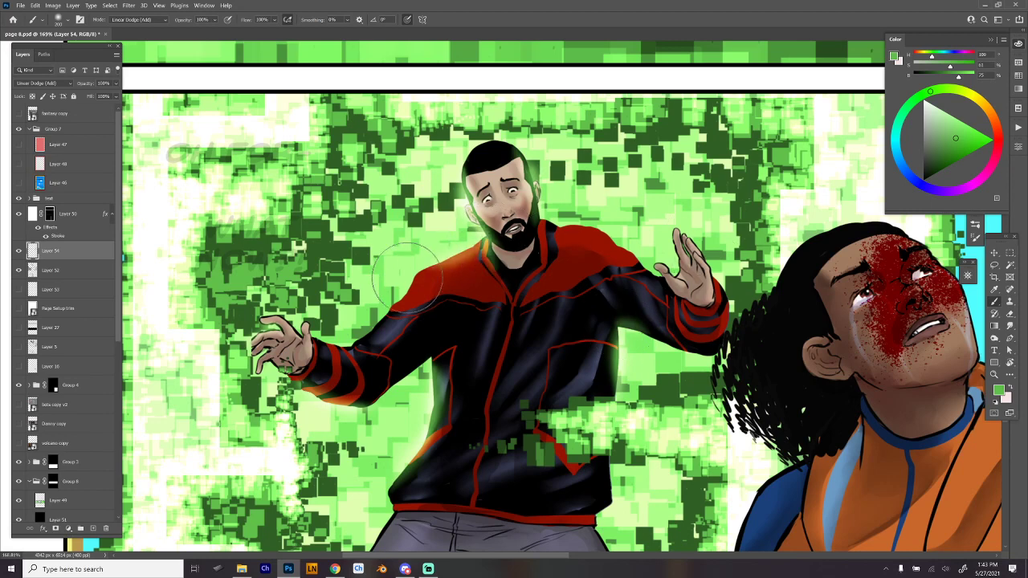
mouse_move(558, 227)
mouse_down()
mouse_move(604, 235)
mouse_move(641, 276)
mouse_up()
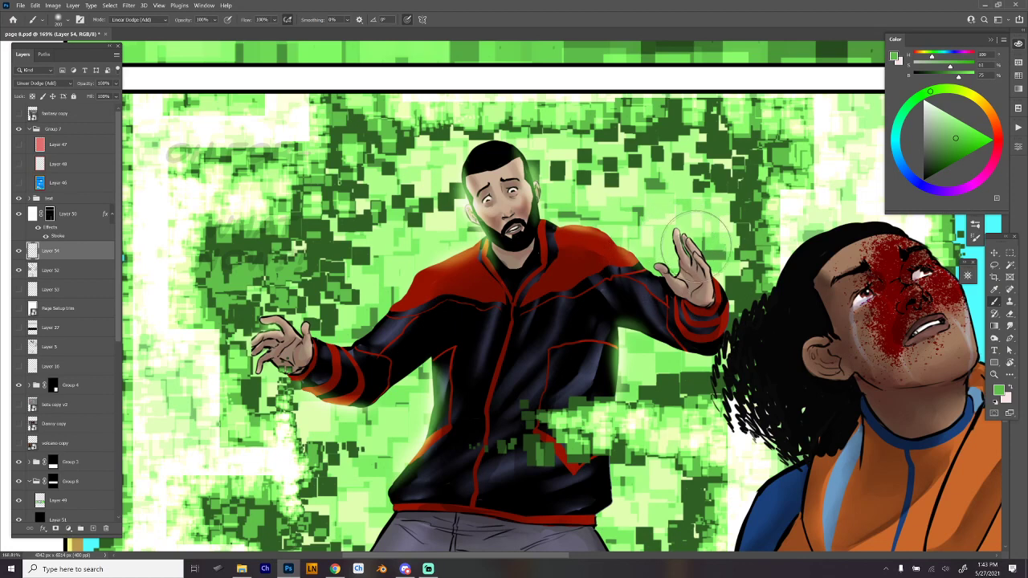
mouse_move(710, 264)
mouse_down()
mouse_move(717, 310)
mouse_move(727, 315)
mouse_move(713, 359)
mouse_move(721, 358)
mouse_up()
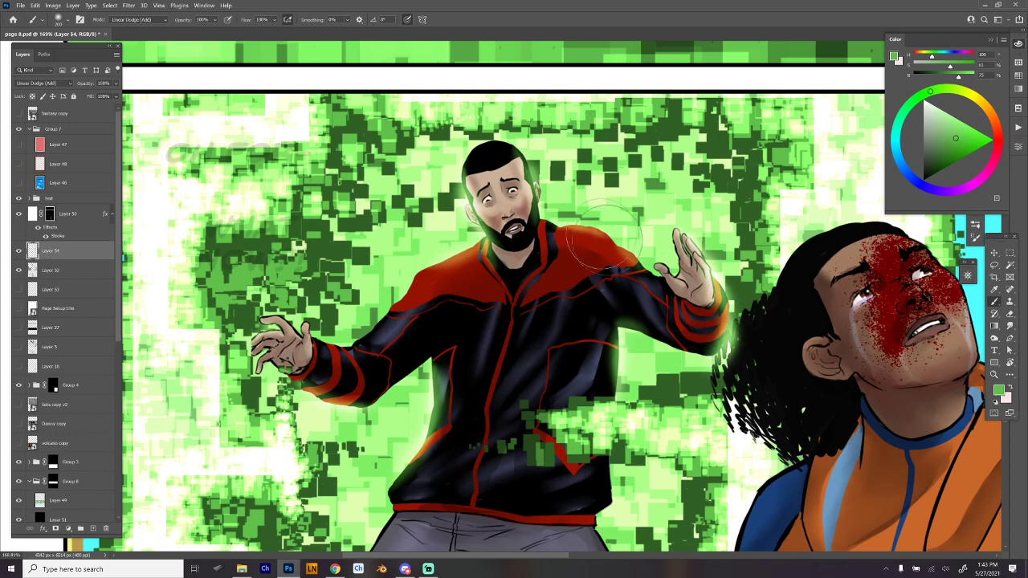
mouse_move(608, 240)
mouse_down()
mouse_move(617, 262)
mouse_move(627, 253)
mouse_move(602, 232)
mouse_move(646, 275)
mouse_up()
- Extend the green glow along the man's outstretched arm and hand, and strengthen it on both sides of the jacket
mouse_move(423, 286)
mouse_down()
mouse_move(397, 301)
mouse_move(416, 274)
mouse_move(362, 341)
mouse_up()
mouse_move(281, 326)
mouse_down()
mouse_move(257, 346)
mouse_move(278, 334)
mouse_move(268, 367)
mouse_up()
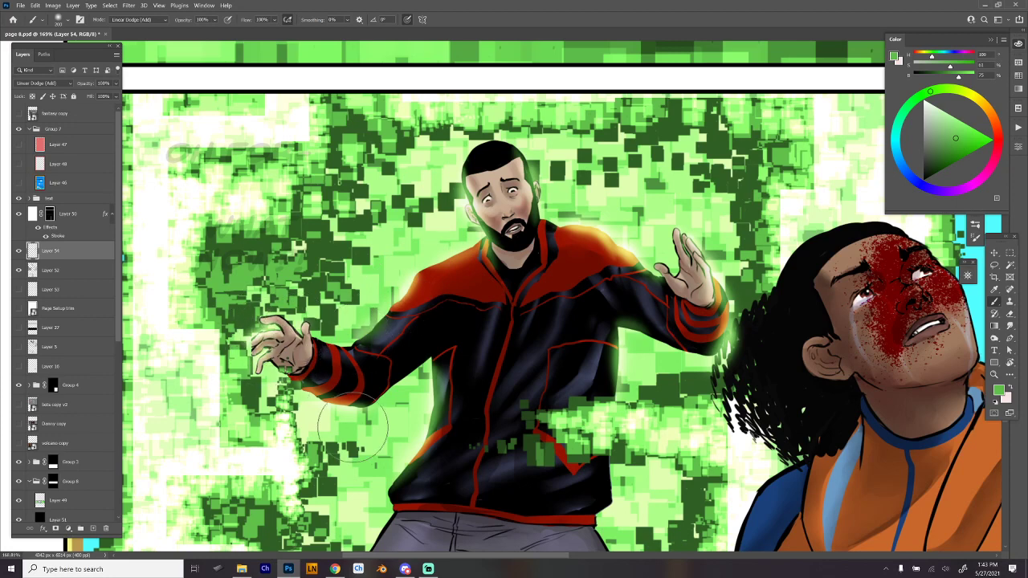
drag(432, 402, 393, 475)
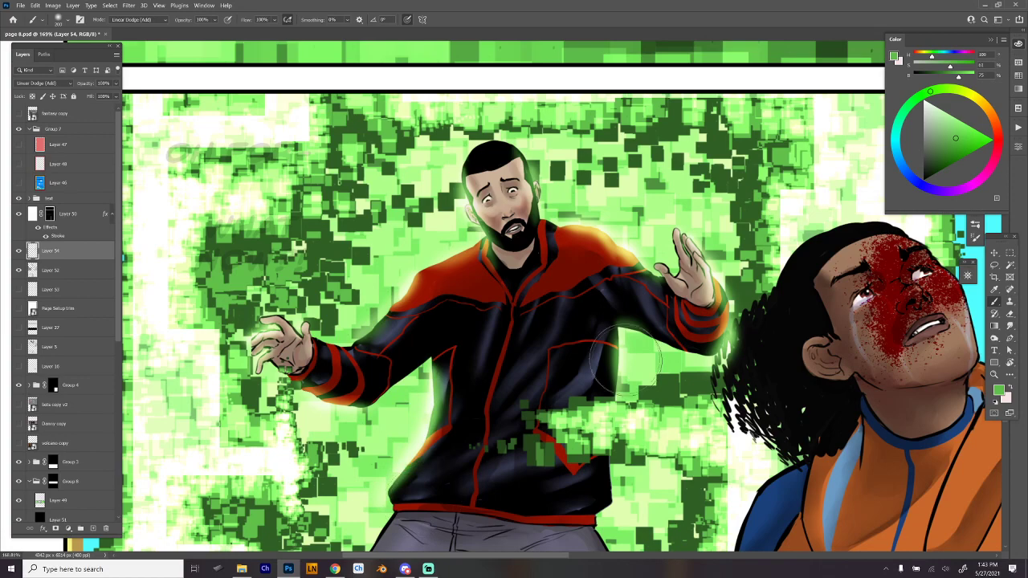
drag(625, 337, 620, 488)
- Fade the man's two knees into the background with a soft green glow and undo the last stray change
drag(652, 445, 647, 270)
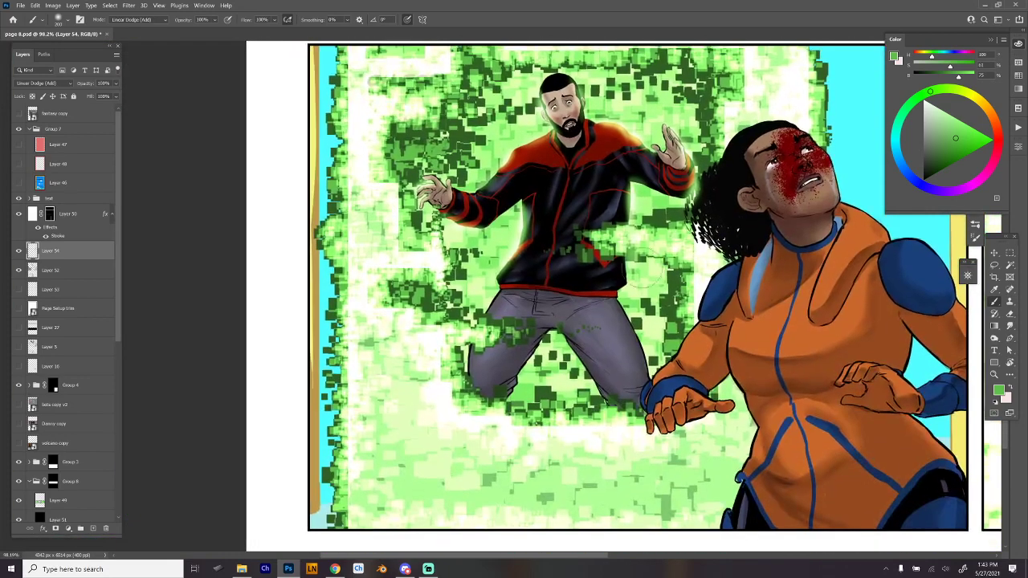
mouse_move(509, 395)
mouse_down()
mouse_move(483, 394)
mouse_move(474, 379)
mouse_move(494, 383)
mouse_move(472, 365)
mouse_move(494, 391)
mouse_up()
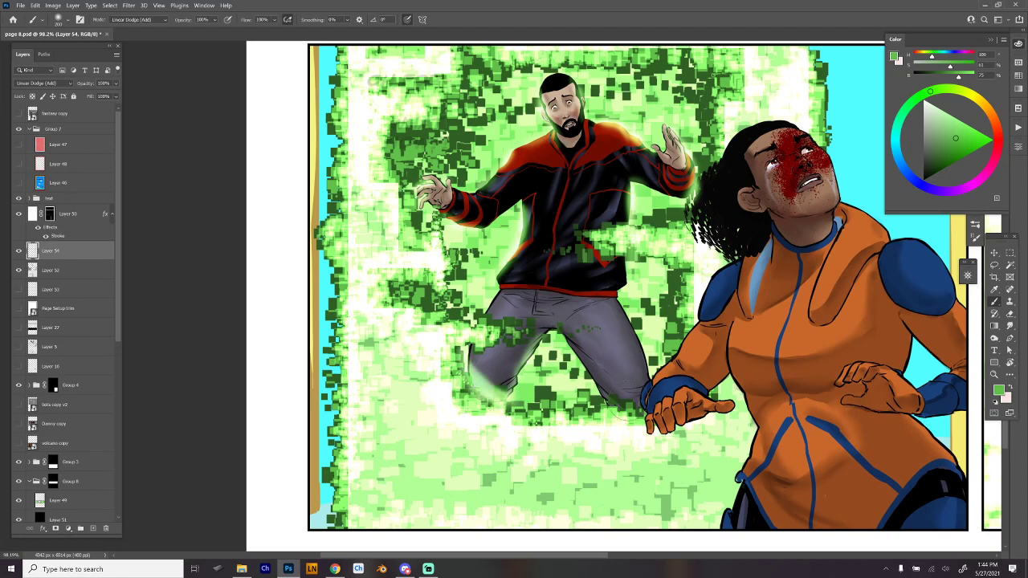
mouse_move(629, 407)
mouse_down()
mouse_move(616, 407)
mouse_move(652, 399)
mouse_move(633, 417)
mouse_move(643, 383)
mouse_move(643, 409)
mouse_move(646, 384)
mouse_move(660, 389)
mouse_up()
key(e)
key(ctrl+z)
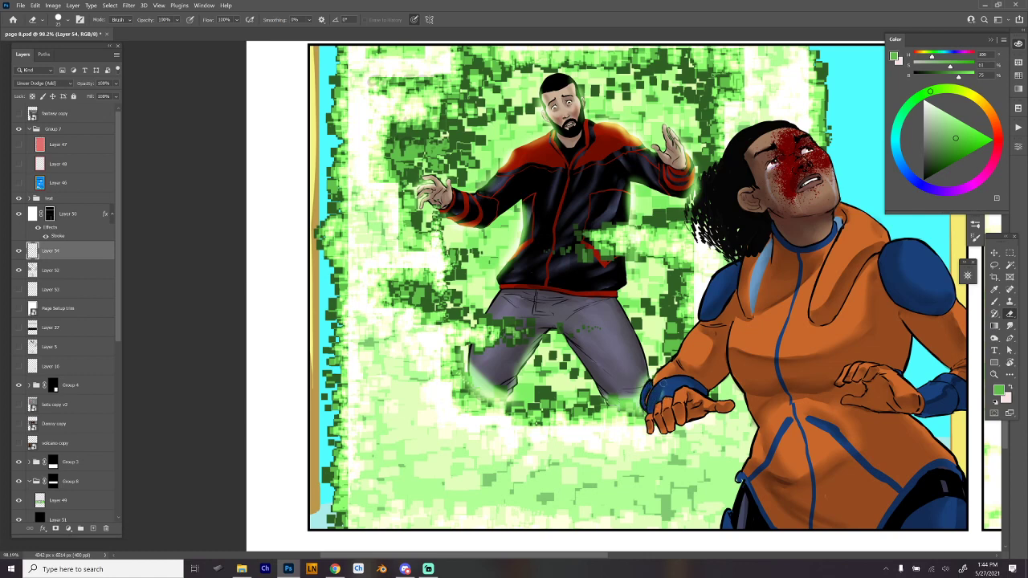
- Sample the blue of the woman's shoulder pad and pick a lighter blue as the brush colour
drag(758, 305, 624, 368)
mouse_move(711, 376)
mouse_down()
mouse_move(526, 373)
mouse_move(527, 263)
mouse_up()
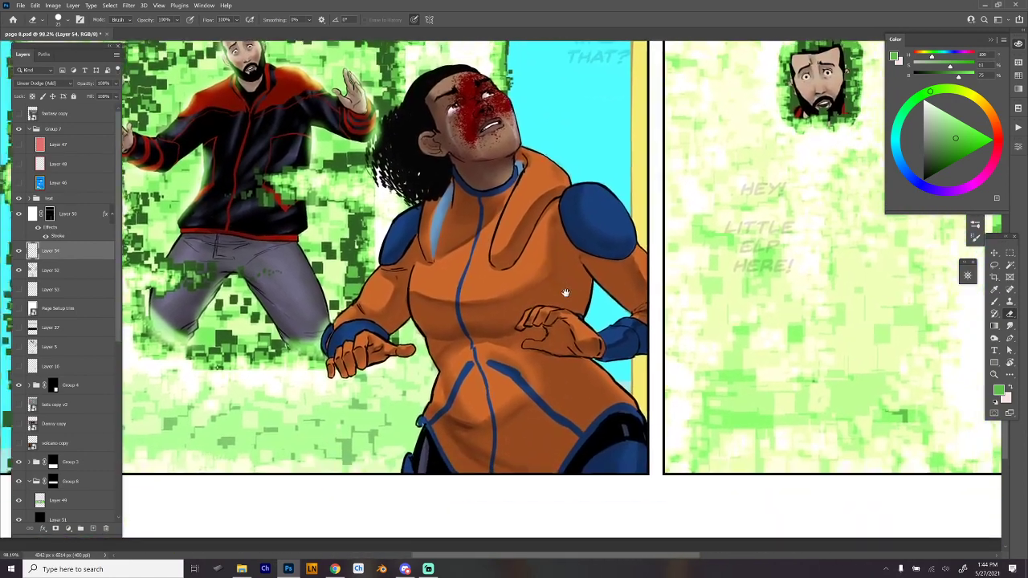
key(b)
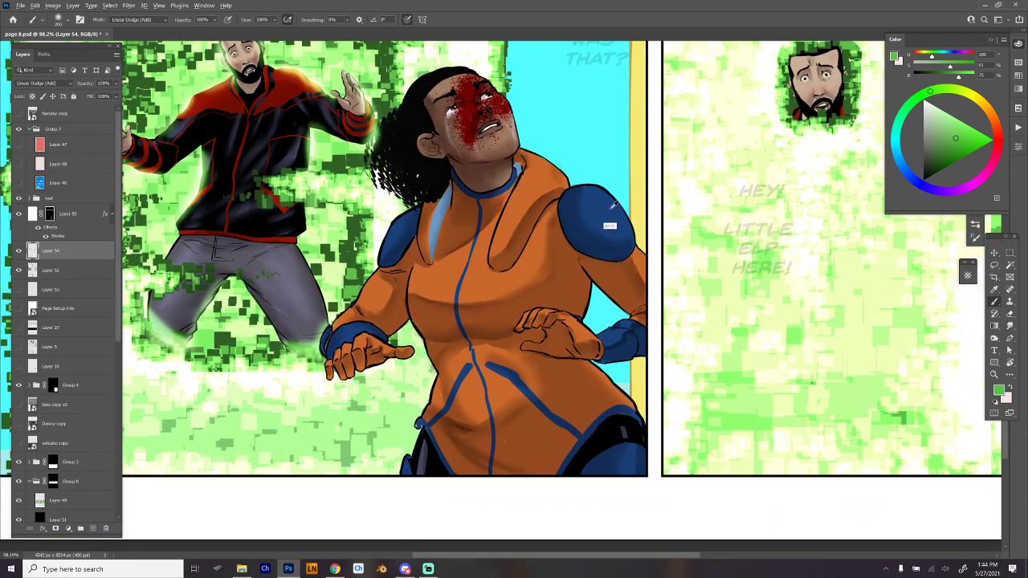
alt+click(612, 208)
click(949, 131)
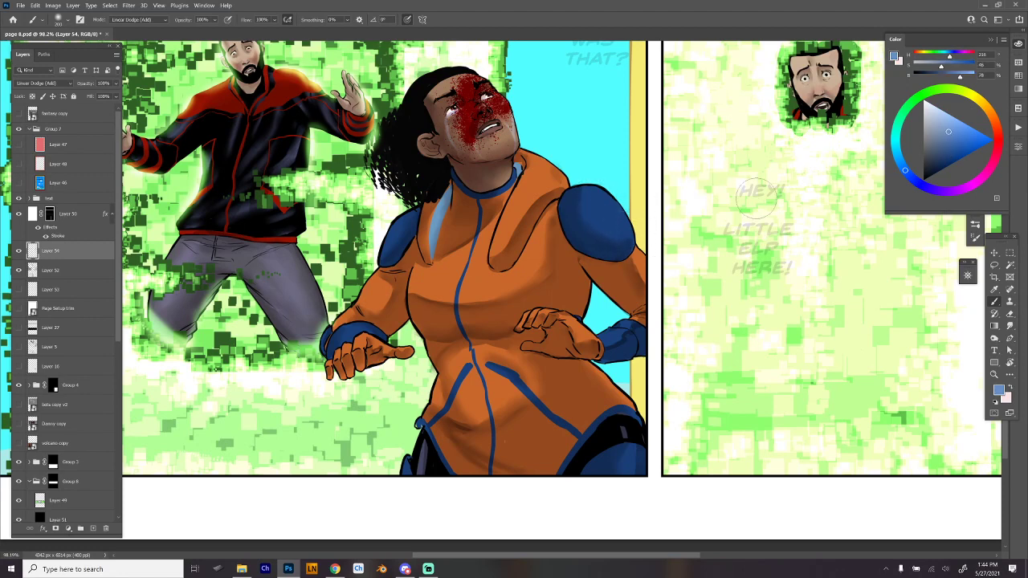
- Try a highlight on the woman's shoulder pad with the soft airbrush and a large hard round brush
drag(601, 201, 618, 219)
right_click(618, 217)
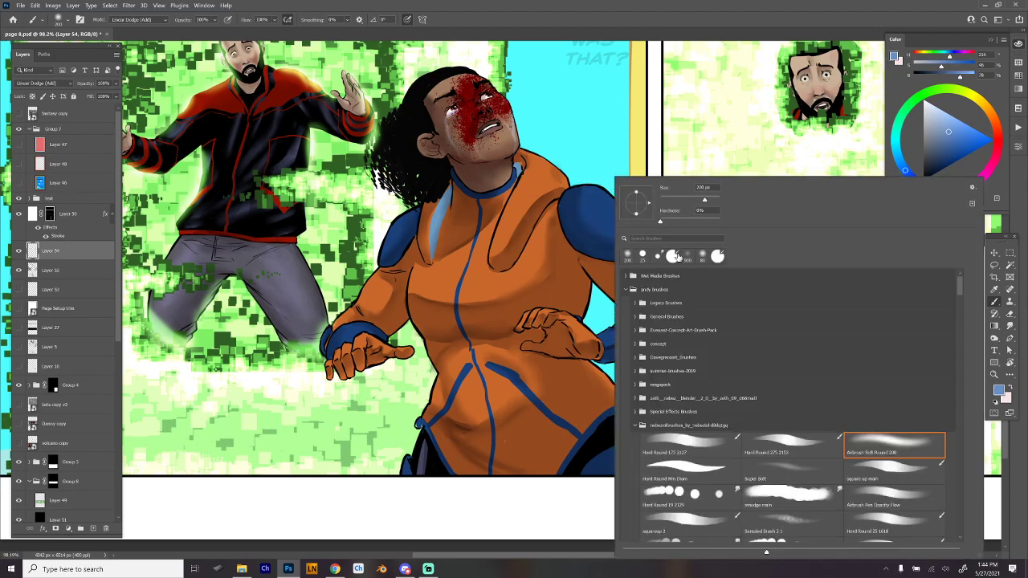
click(747, 448)
click(596, 204)
- Switch to the Hard Round Min Diam brush and paint light-blue highlights on the woman's shoulder pads, cuffs and thigh armour
right_click(611, 202)
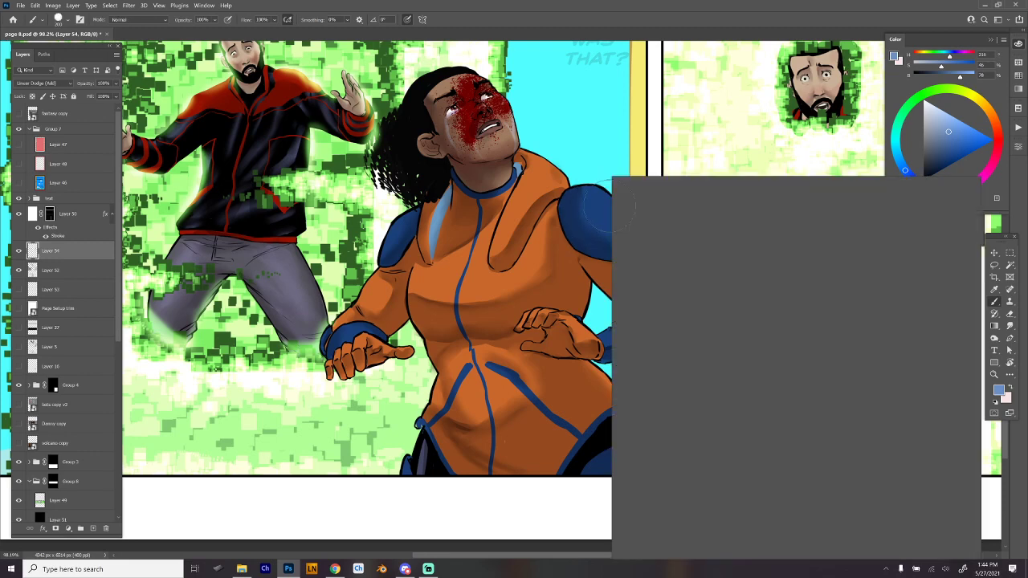
click(696, 470)
click(596, 197)
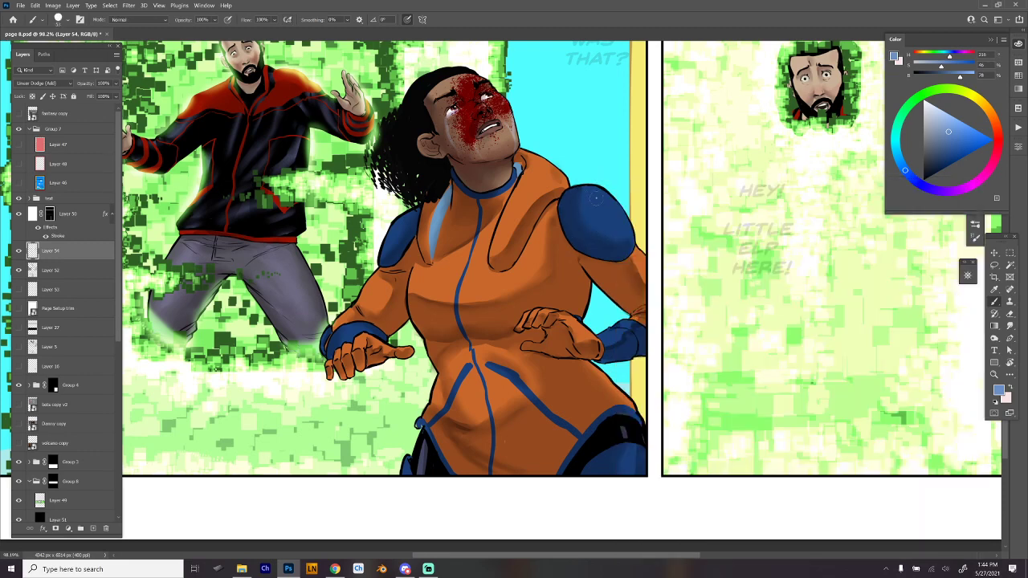
drag(588, 196, 623, 229)
drag(354, 324, 350, 340)
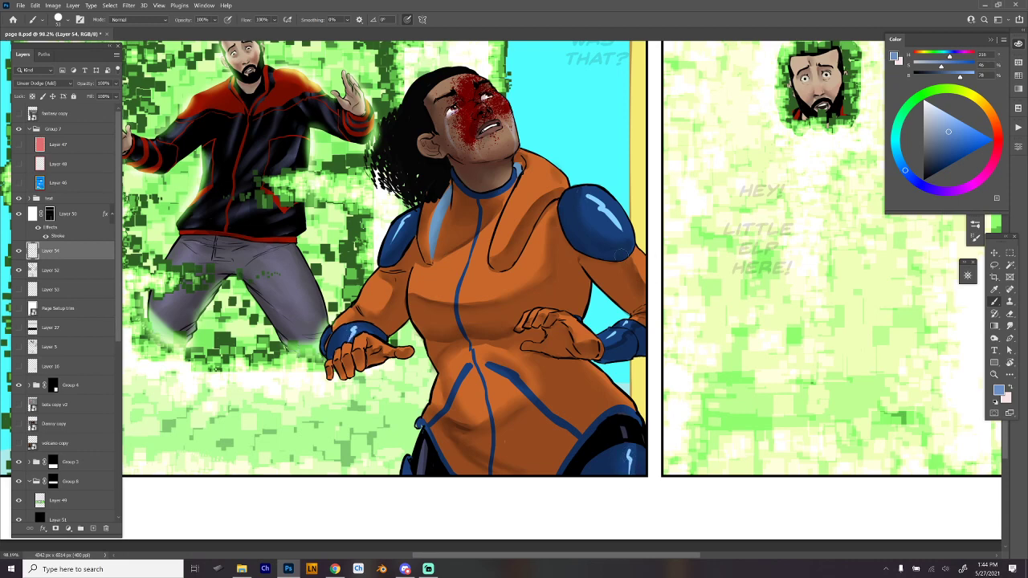
- Blend the blue armour highlights using the Hard Round 19 2129 smudge preset at a reduced size
right_click(602, 167)
click(707, 485)
click(594, 204)
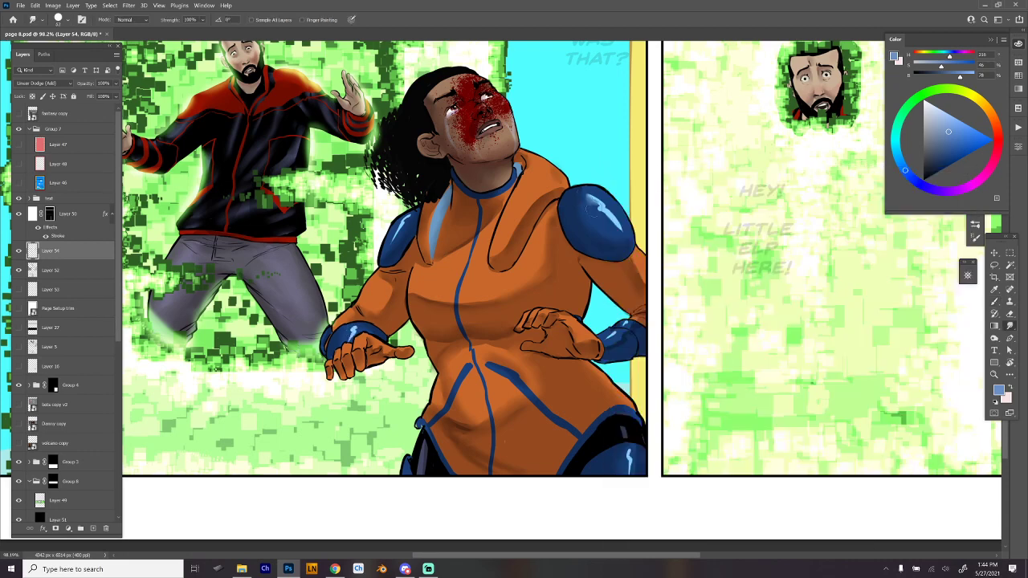
right_click(608, 222)
click(662, 202)
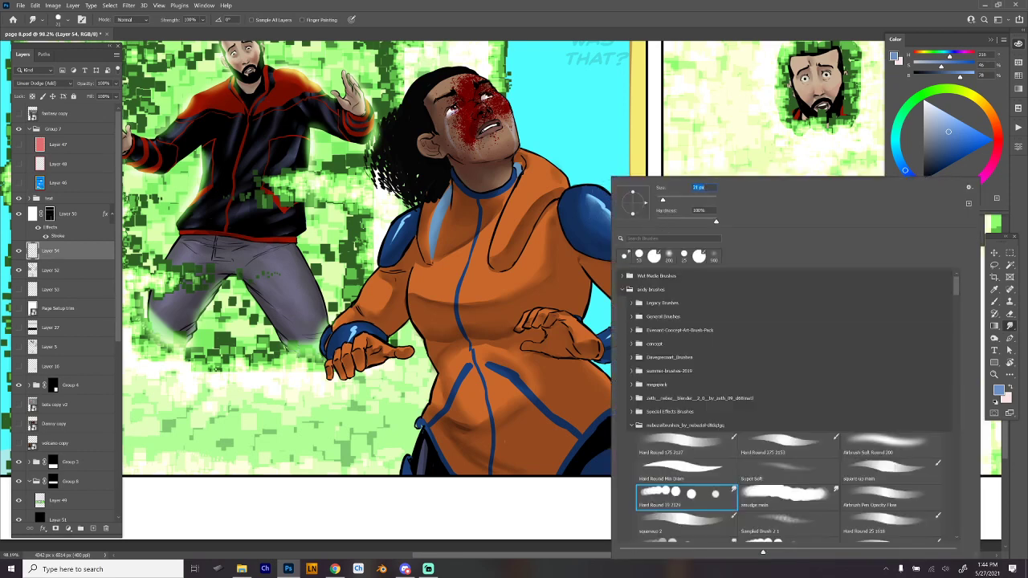
click(597, 199)
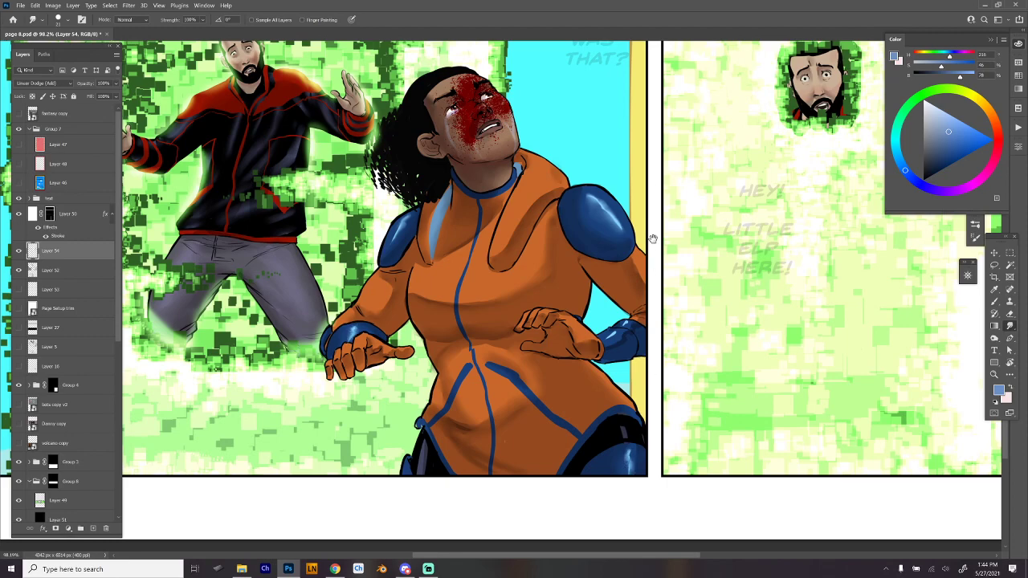
- Paint a soft glow over the light-blue strip beside the woman's collar using the Super Soft brush in a deeper blue
drag(653, 239, 624, 254)
key(b)
alt+click(410, 245)
right_click(410, 247)
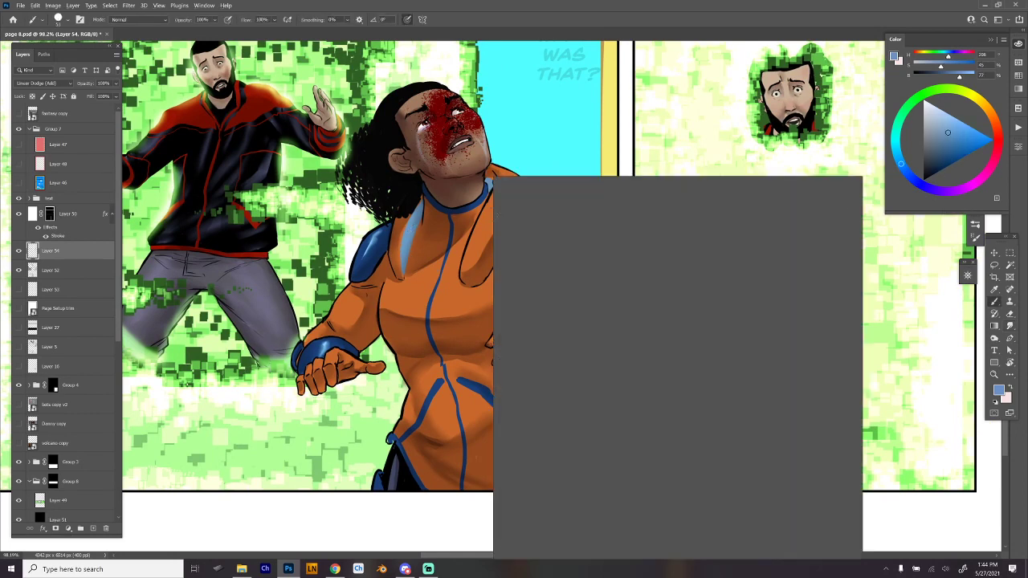
click(671, 470)
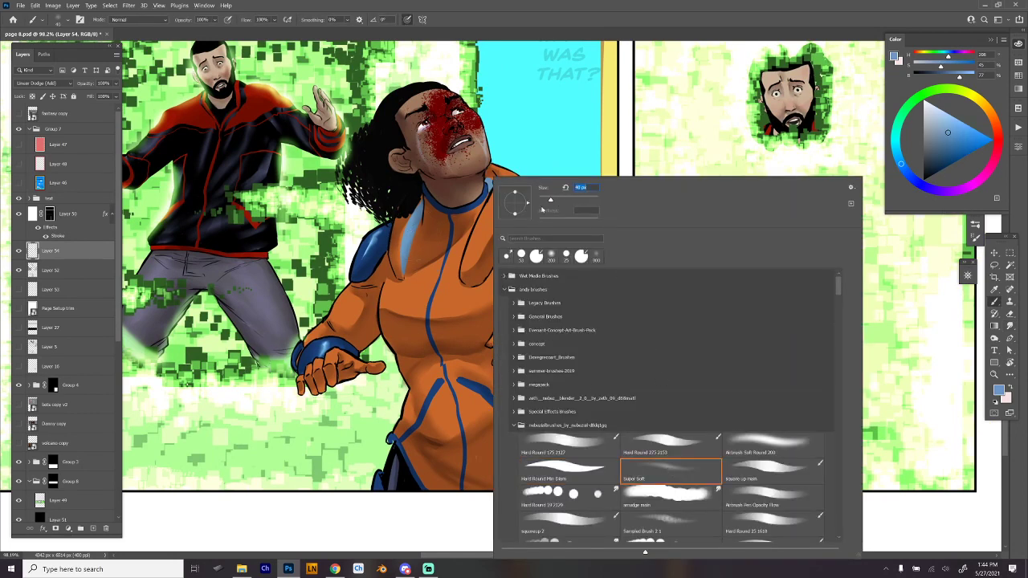
drag(560, 205, 557, 203)
key(Return)
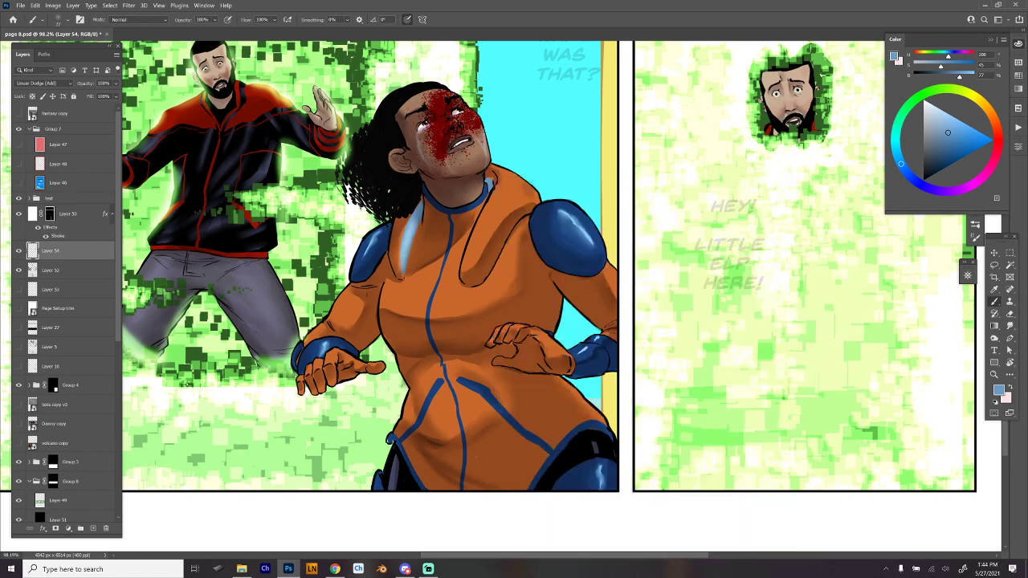
click(956, 152)
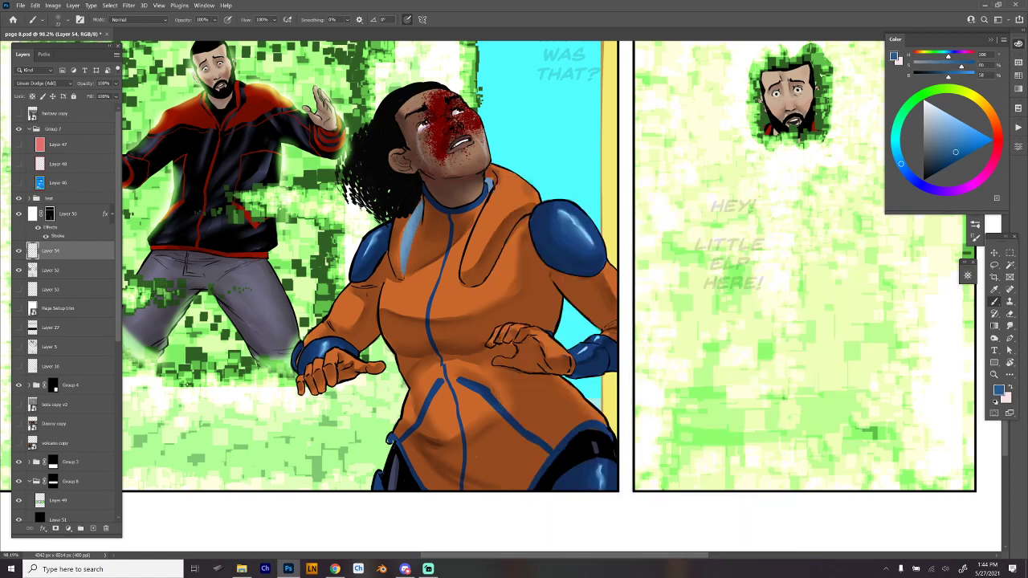
mouse_move(408, 235)
mouse_down()
mouse_move(414, 214)
mouse_move(403, 261)
mouse_move(420, 207)
mouse_move(404, 262)
mouse_up()
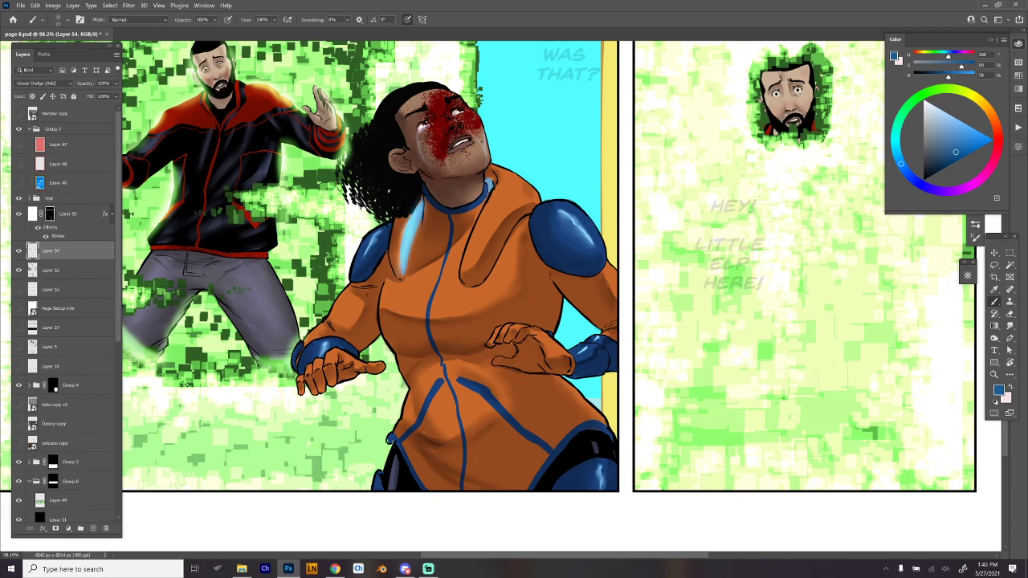
- Sample the light green of the background and brush green rim light along both sides of the man's face in the last panel
drag(649, 201, 605, 264)
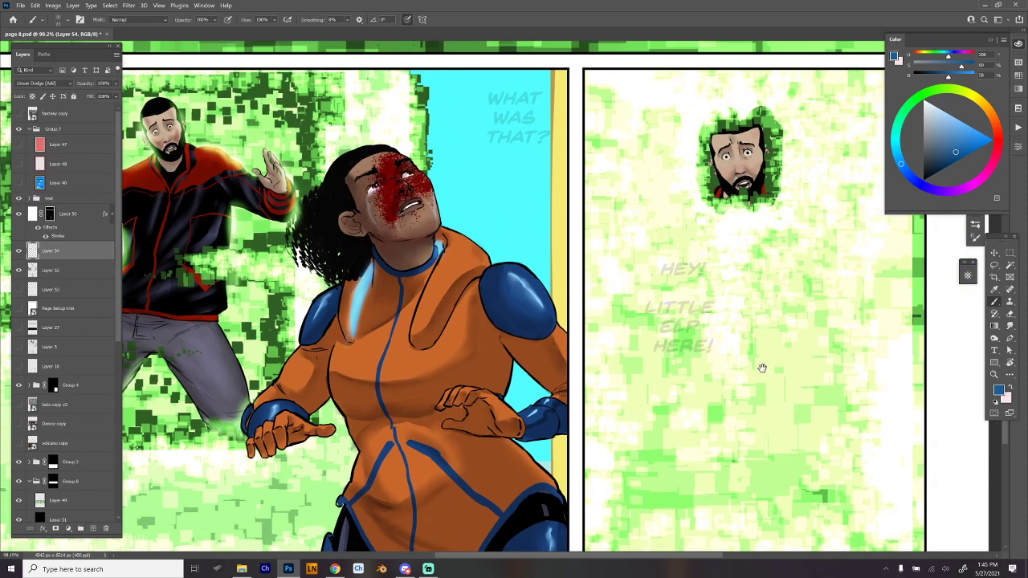
drag(667, 323, 431, 340)
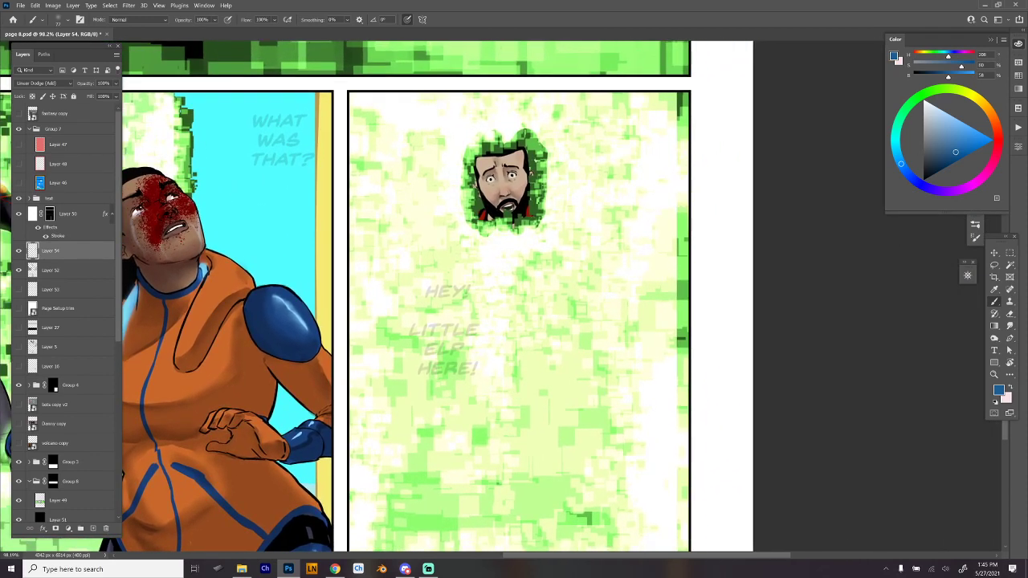
alt+click(470, 202)
mouse_move(479, 172)
mouse_down()
mouse_move(484, 216)
mouse_move(495, 212)
mouse_up()
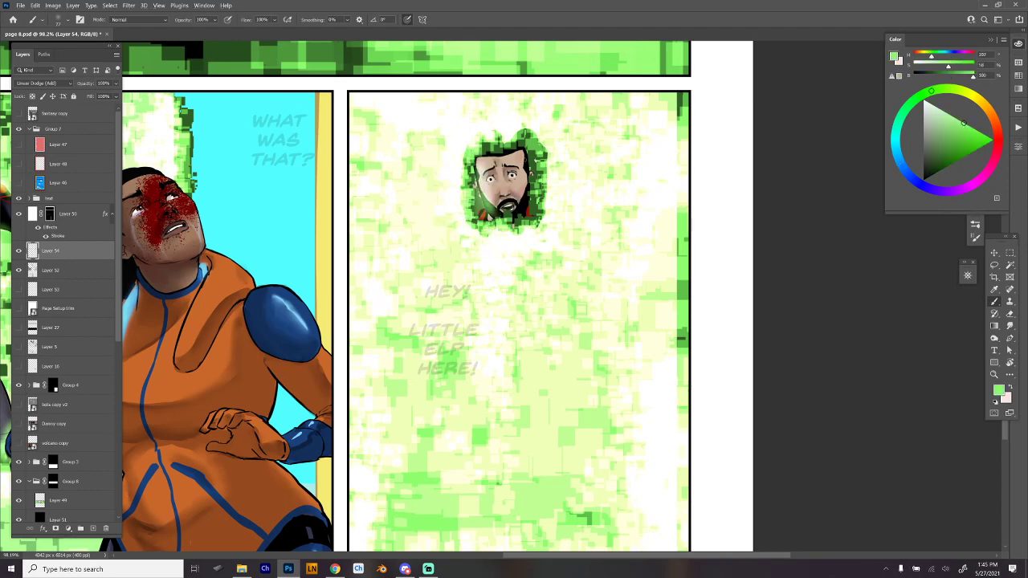
drag(523, 153, 523, 217)
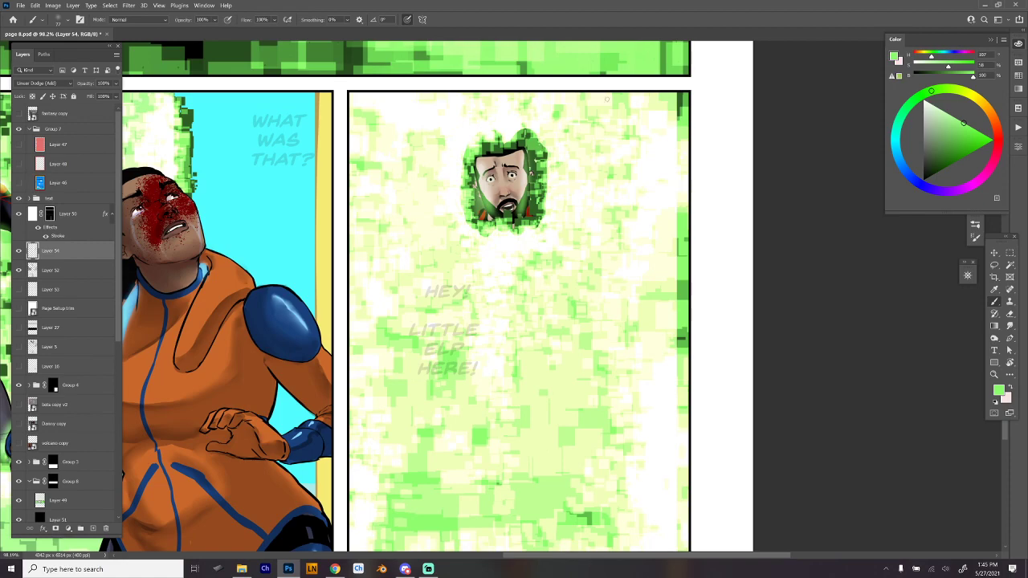
- Review the whole page, save page 8.psd and close it
scroll(645, 264, down, 5)
scroll(640, 330, up, 3)
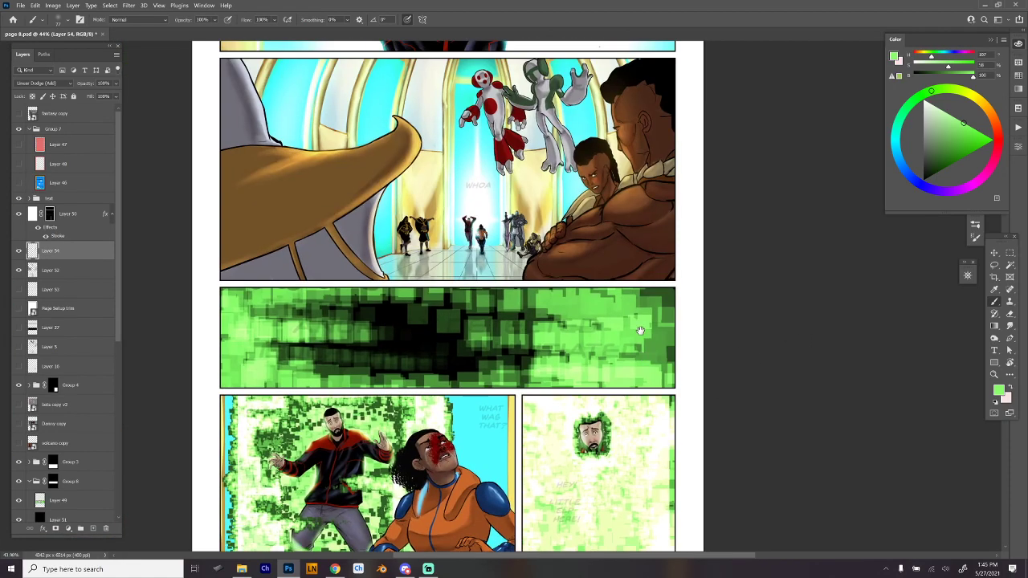
scroll(640, 330, down, 2)
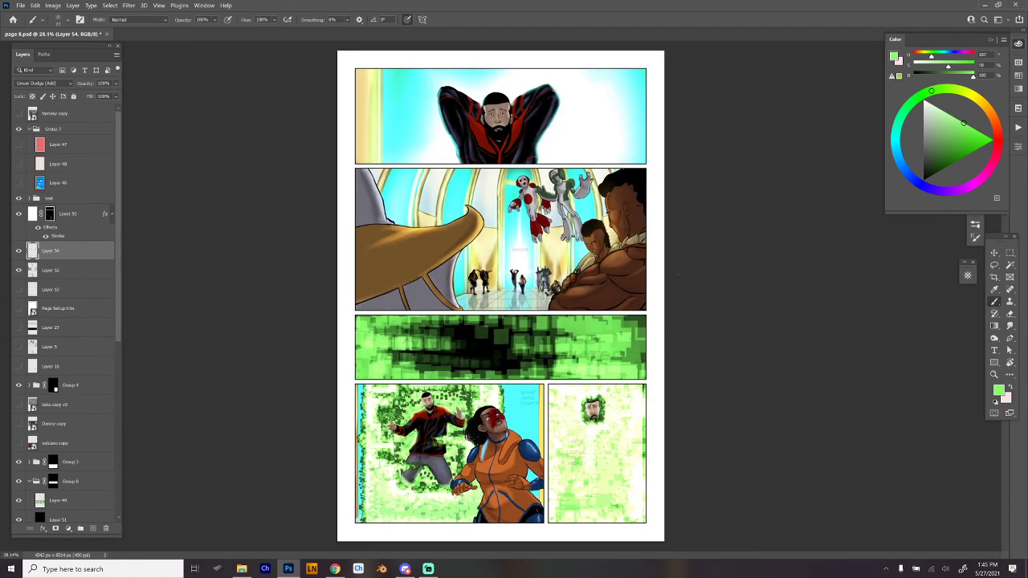
key(ctrl+s)
click(106, 35)
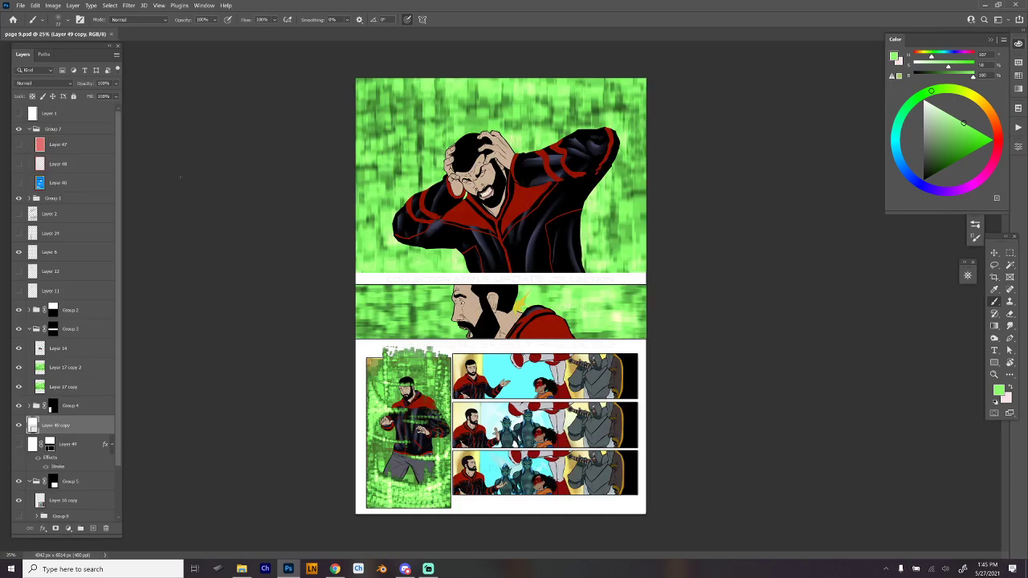
- Add a new layer directly below Group 1 in page 9.psd, pick the light grey swatch and set the layer to Multiply
click(88, 198)
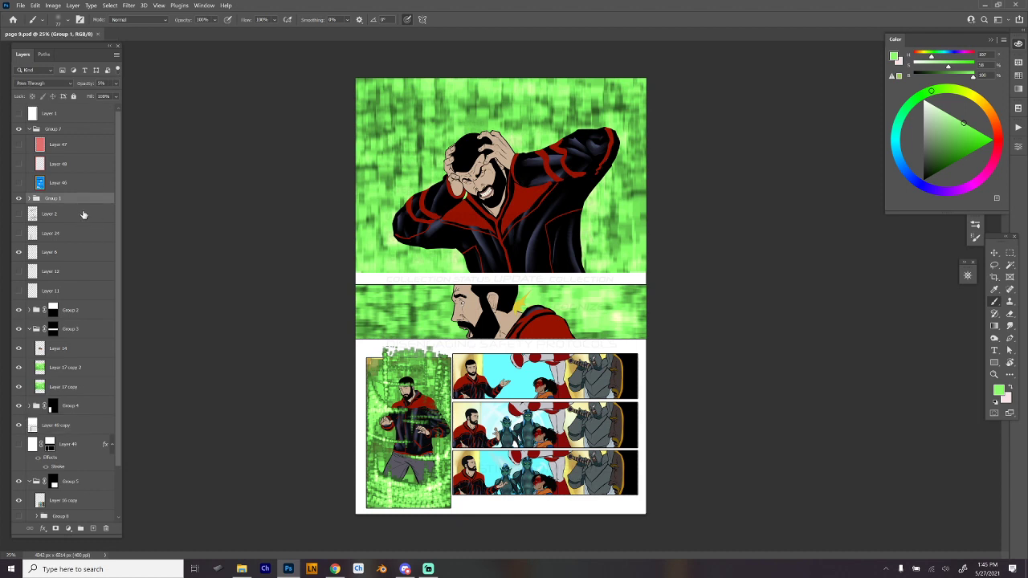
click(94, 528)
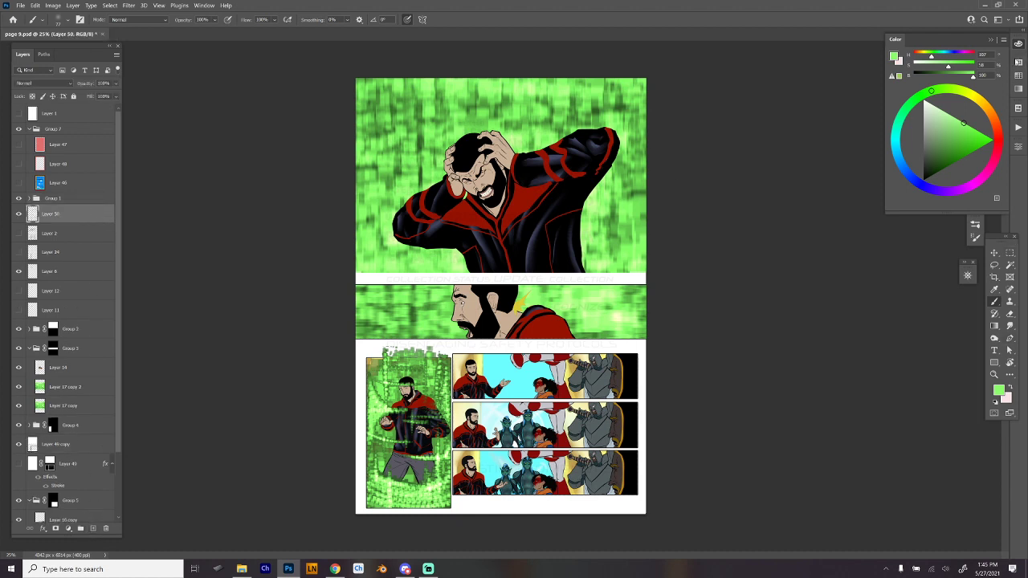
click(1019, 75)
click(933, 59)
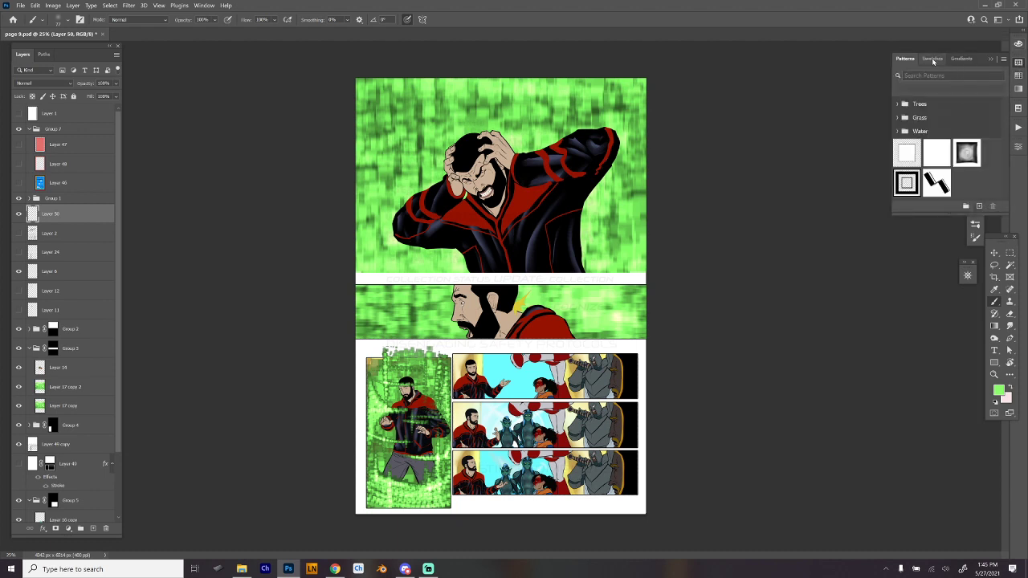
scroll(1007, 144, down, 3)
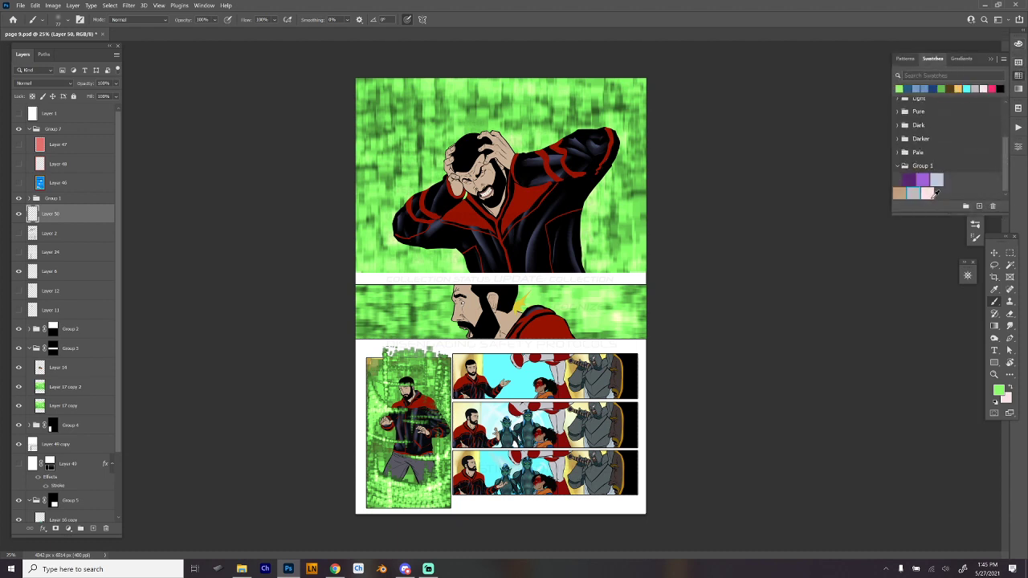
click(915, 192)
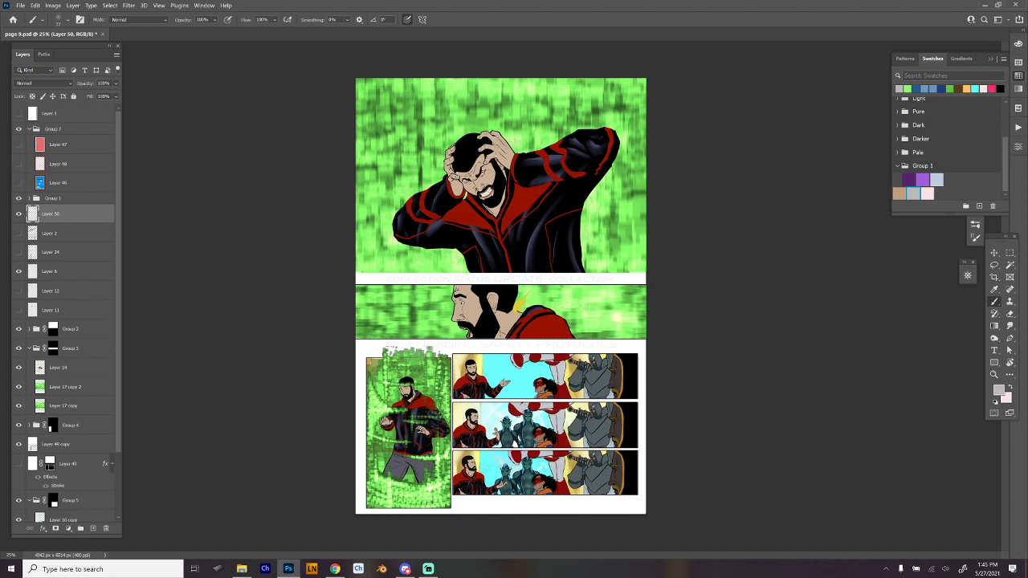
click(44, 82)
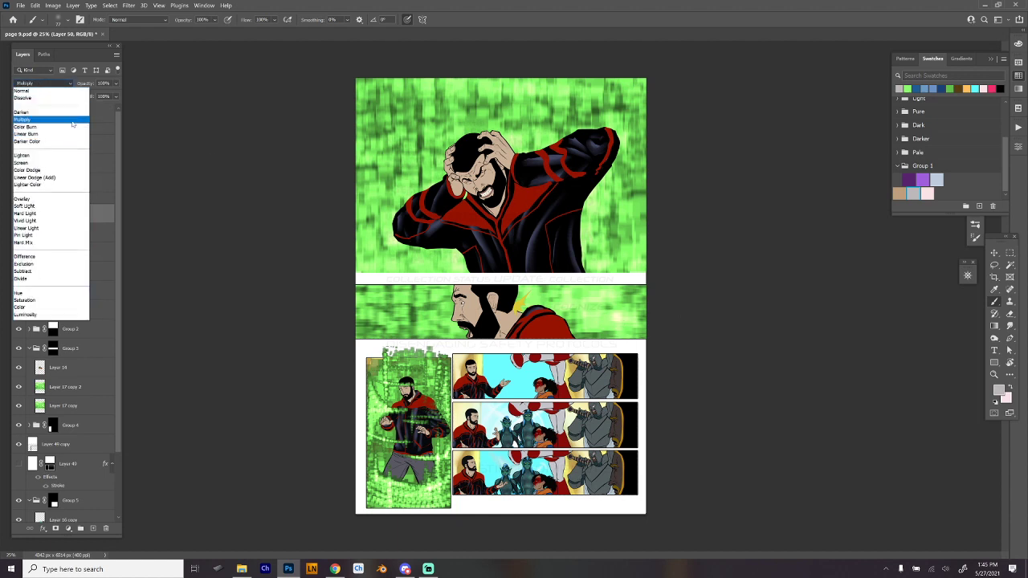
click(72, 124)
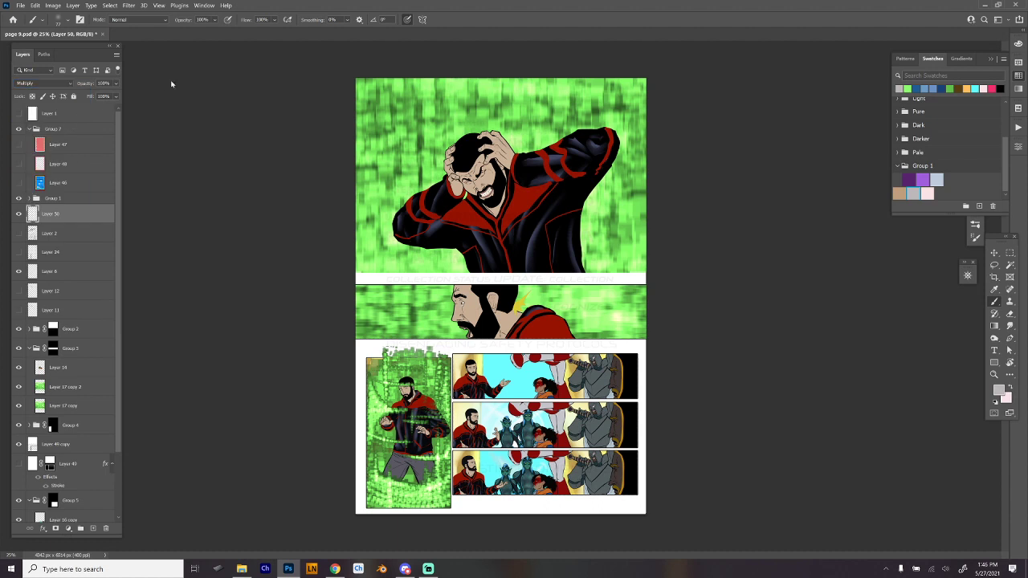
- Choose the Hard Round Min Diam brush and set its painting mode to Multiply
right_click(171, 84)
key(Escape)
right_click(507, 224)
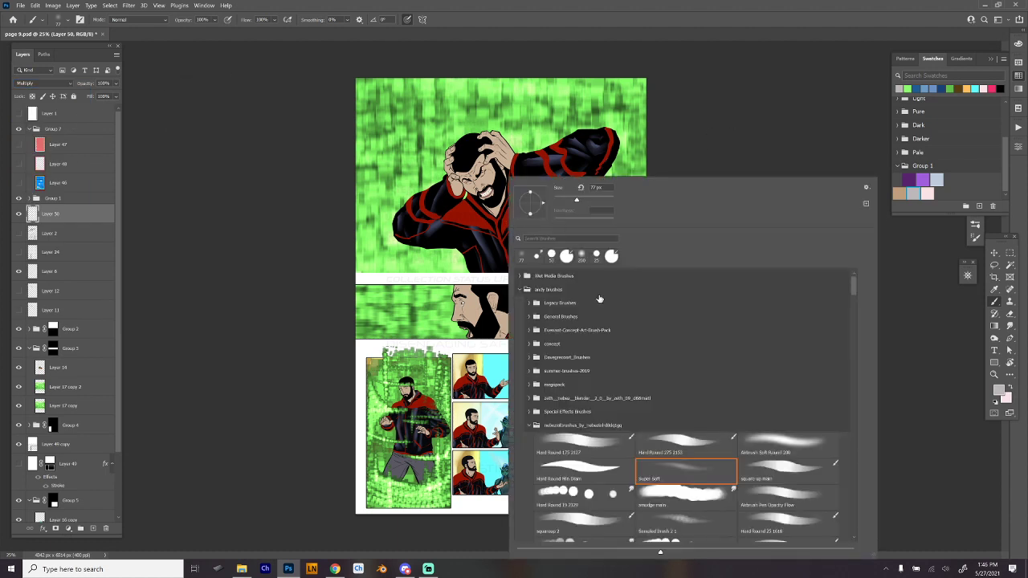
click(609, 477)
click(783, 122)
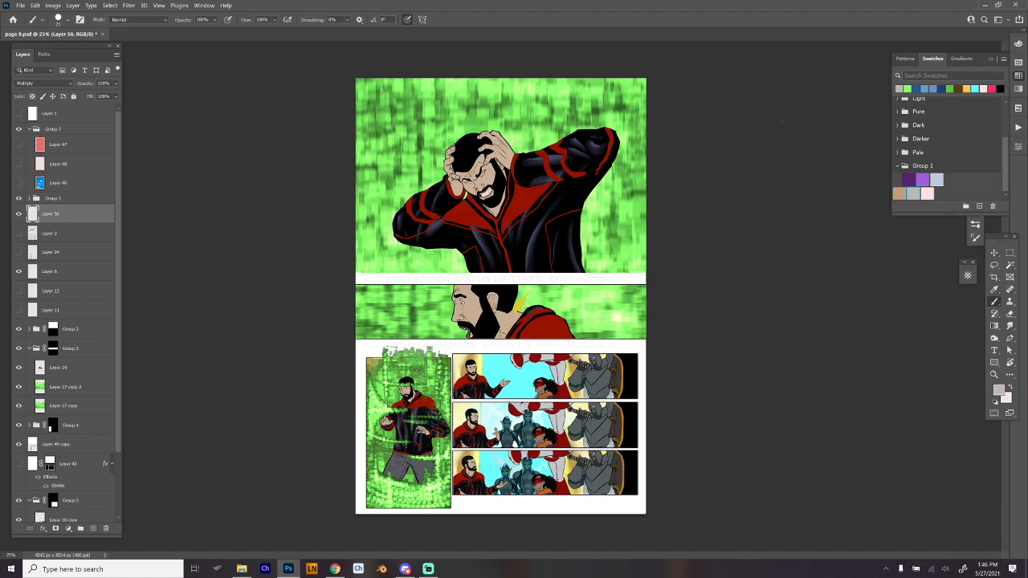
click(166, 20)
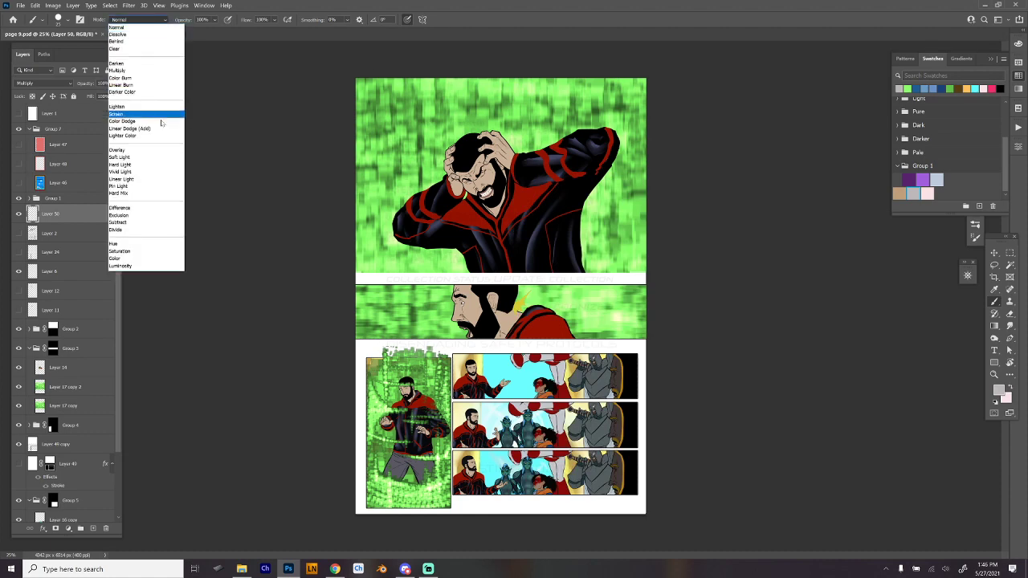
click(169, 70)
- Enlarge the brush and paint pale-pink Multiply shading on the man's face and hands in the top panel
scroll(508, 202, up, 5)
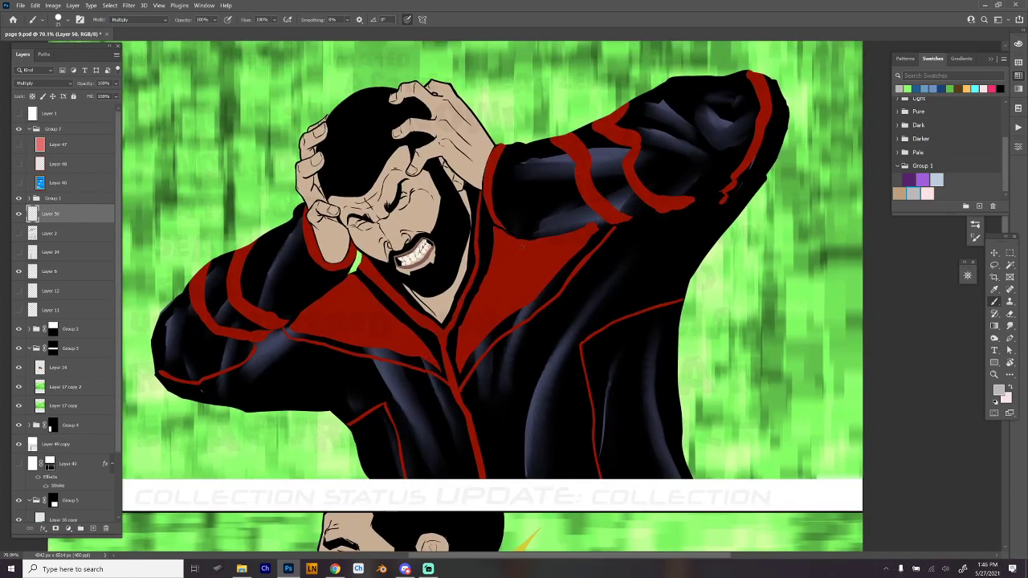
right_click(519, 211)
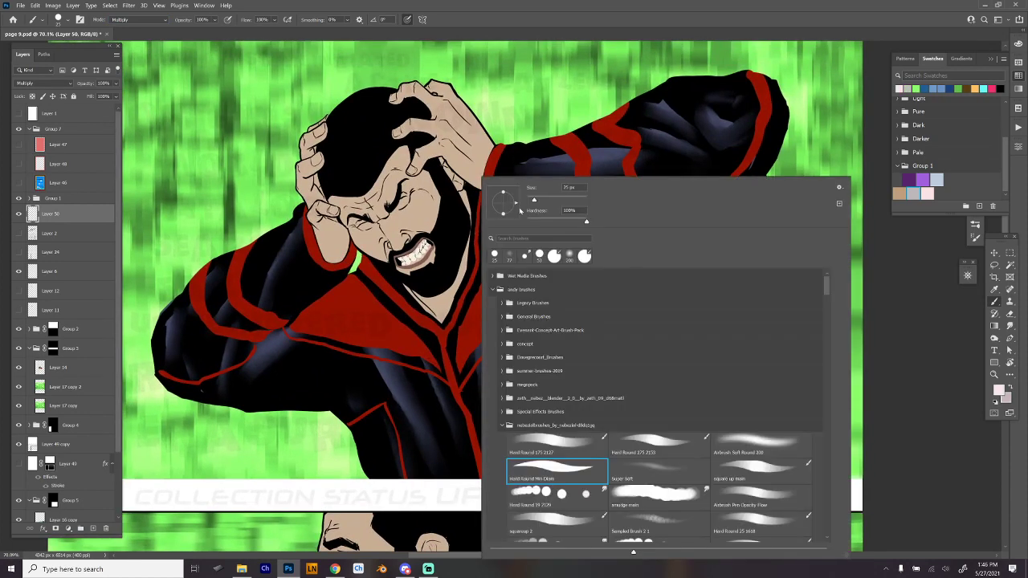
click(551, 201)
click(416, 145)
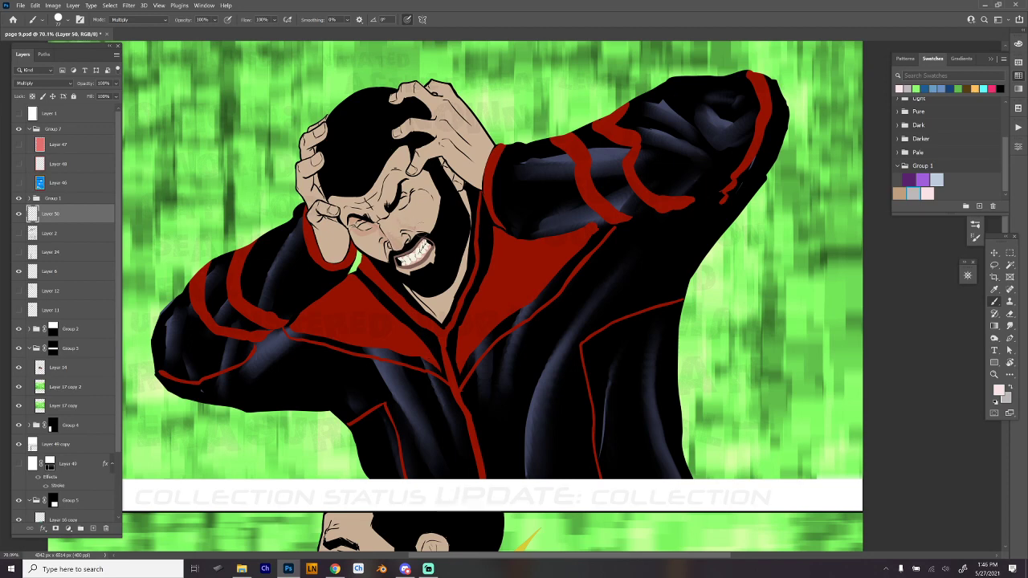
mouse_move(409, 224)
mouse_down()
mouse_move(421, 231)
mouse_move(424, 200)
mouse_move(434, 224)
mouse_up()
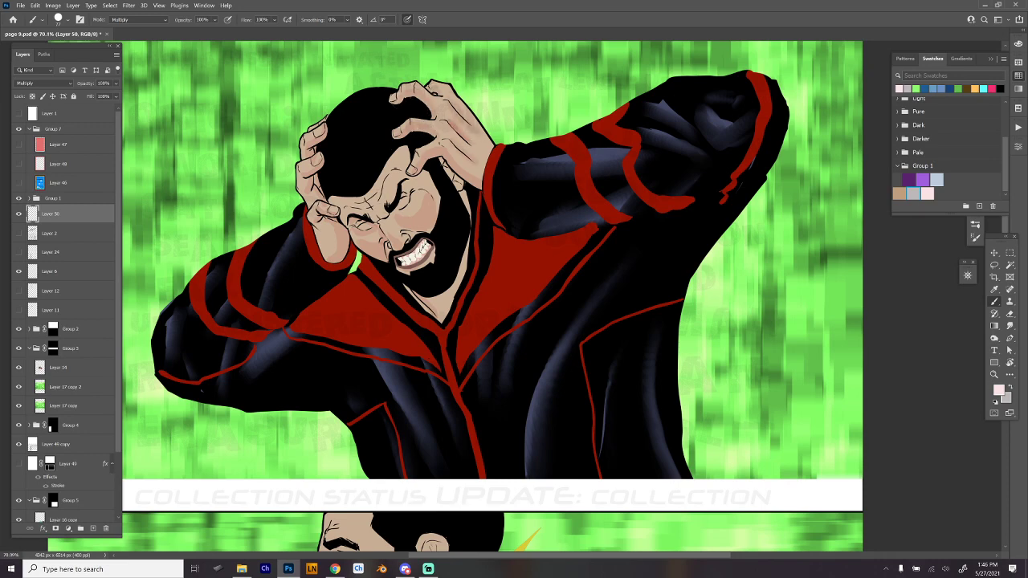
drag(382, 220, 390, 223)
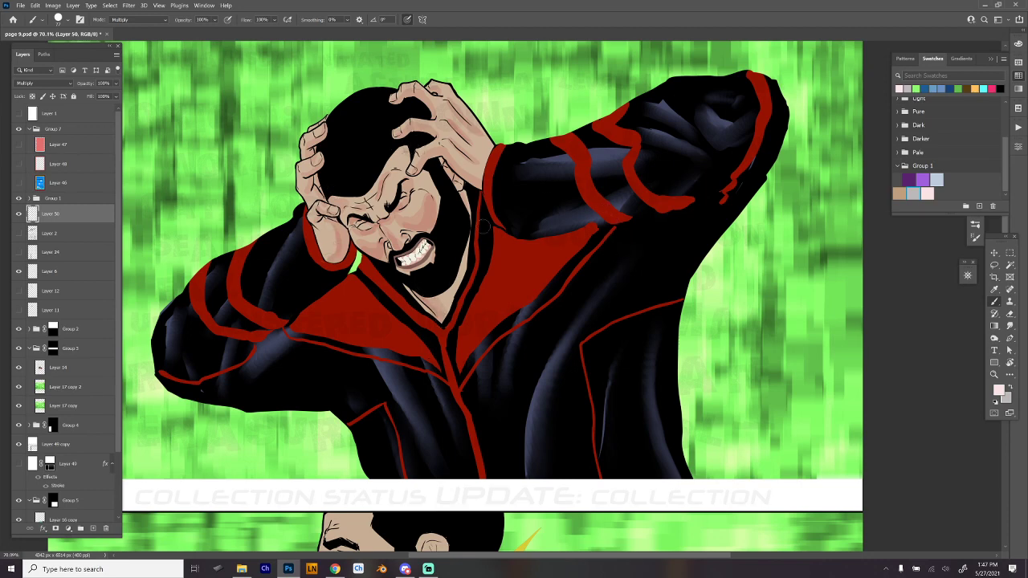
- Swap to the light grey, shade the man's face, and switch to another brush preset in Multiply mode
key(x)
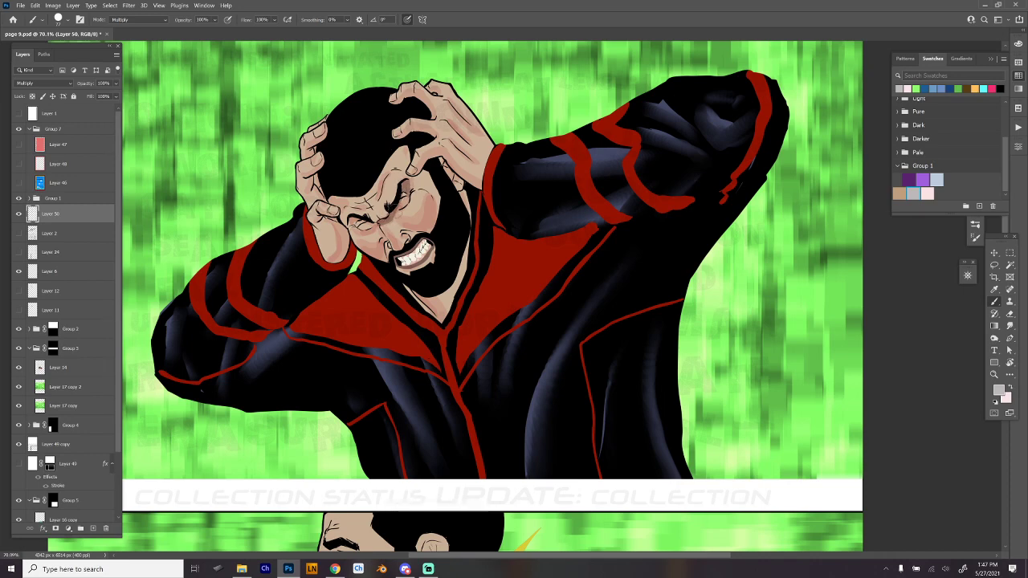
mouse_move(393, 217)
mouse_down()
mouse_move(413, 197)
mouse_move(412, 232)
mouse_move(407, 225)
mouse_move(435, 219)
mouse_move(433, 238)
mouse_up()
right_click(458, 161)
click(641, 428)
click(135, 19)
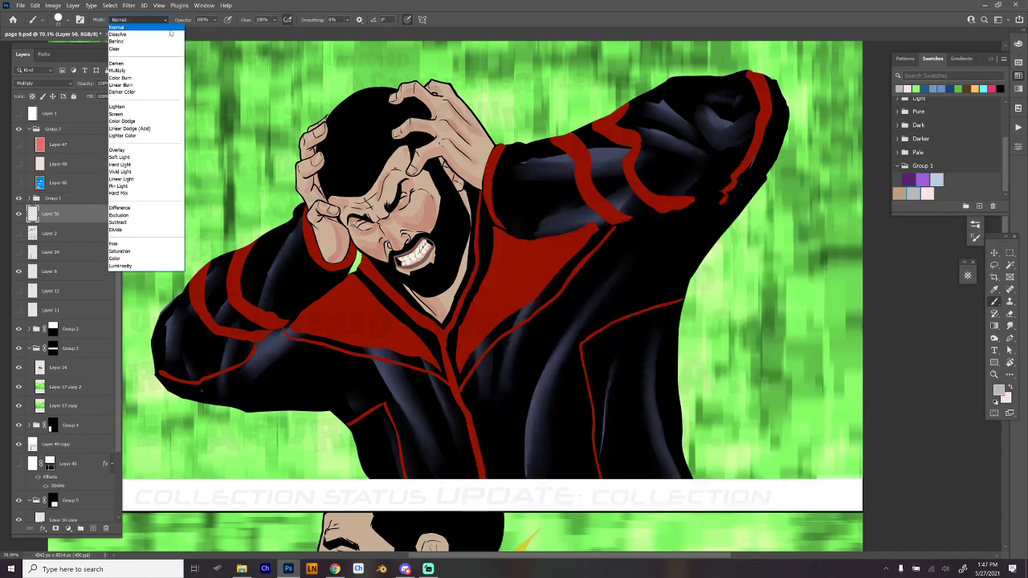
click(137, 73)
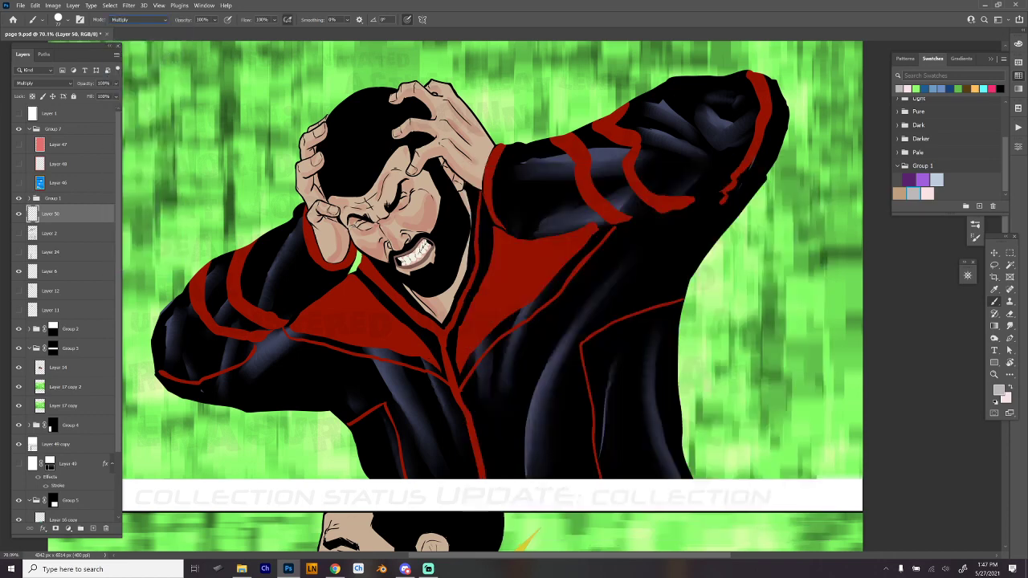
- Paint grey shadows across the man's forehead, eyes and cheeks, undoing the last two strokes
mouse_move(373, 224)
mouse_down()
mouse_move(360, 232)
mouse_move(378, 232)
mouse_move(371, 255)
mouse_move(382, 244)
mouse_move(387, 264)
mouse_up()
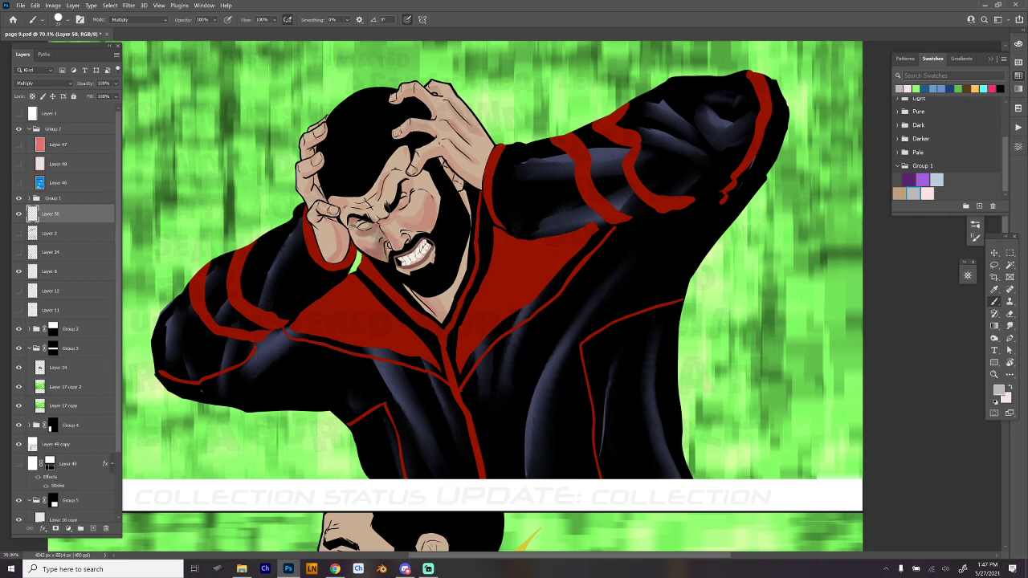
mouse_move(375, 208)
mouse_down()
mouse_move(391, 228)
mouse_move(408, 193)
mouse_move(397, 250)
mouse_move(410, 214)
mouse_move(395, 222)
mouse_move(427, 220)
mouse_move(434, 233)
mouse_up()
key(ctrl+z)
key(ctrl+z)
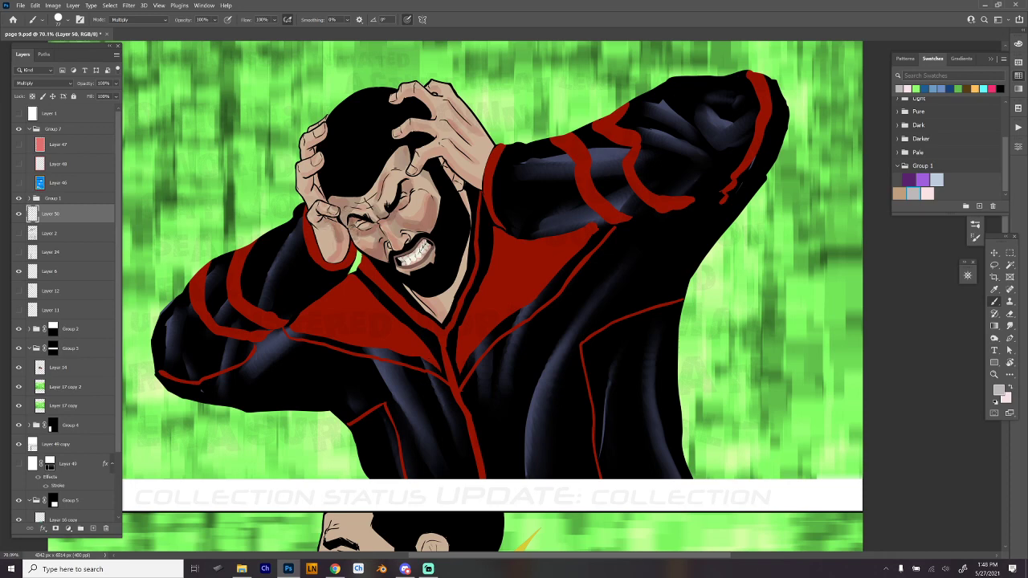
- Paint grey shadows on the man's wrist, fingers, neck and both hands in the top panel
mouse_move(348, 257)
mouse_down()
mouse_move(342, 222)
mouse_move(310, 226)
mouse_move(330, 216)
mouse_up()
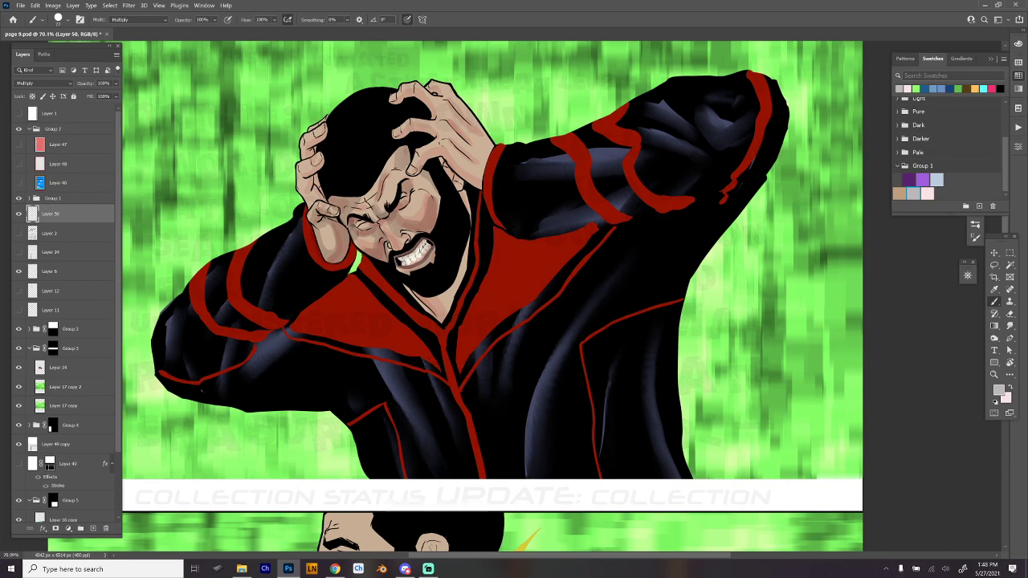
mouse_move(310, 176)
mouse_down()
mouse_move(306, 187)
mouse_move(321, 199)
mouse_move(323, 156)
mouse_move(325, 193)
mouse_up()
drag(304, 156, 327, 131)
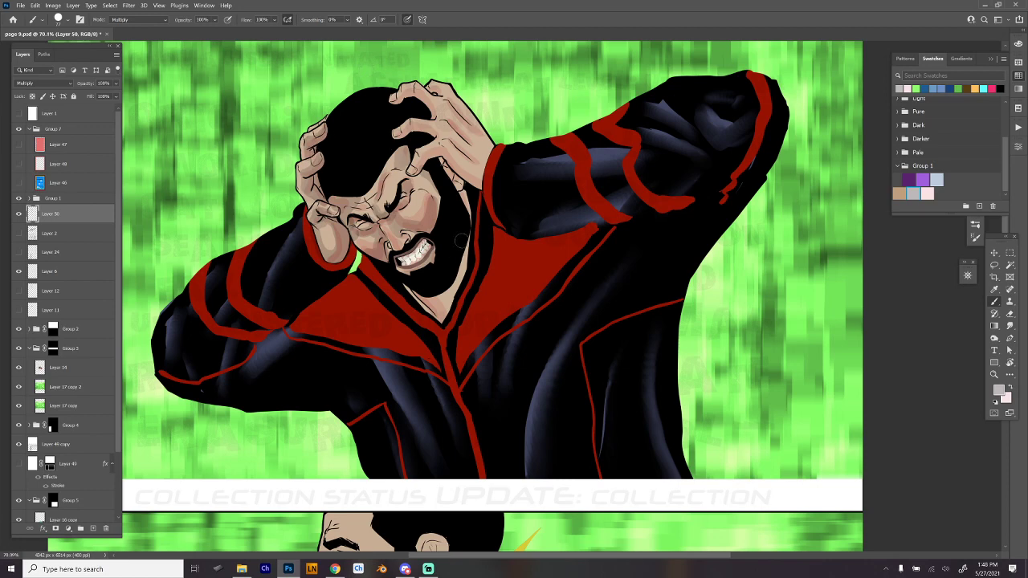
mouse_move(466, 238)
mouse_down()
mouse_move(441, 301)
mouse_move(416, 294)
mouse_up()
mouse_move(443, 167)
mouse_down()
mouse_move(453, 183)
mouse_move(414, 165)
mouse_move(434, 158)
mouse_move(479, 187)
mouse_up()
drag(395, 136, 432, 135)
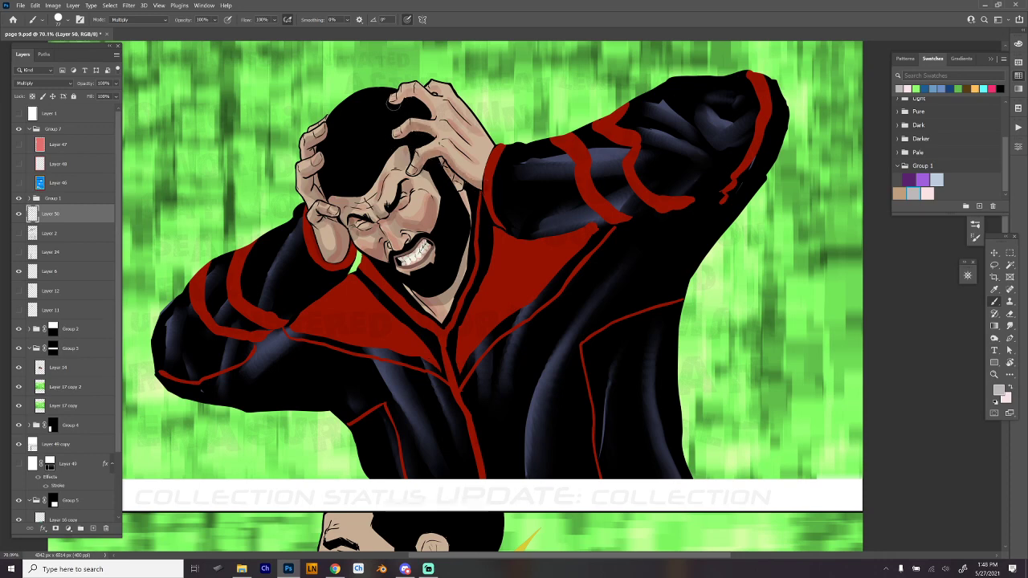
- Paint grey shadows along the fingers and back of the man's hand beside his forehead in the top panel
mouse_move(394, 102)
mouse_down()
mouse_move(423, 96)
mouse_move(436, 120)
mouse_move(447, 92)
mouse_move(479, 164)
mouse_up()
drag(442, 96, 475, 134)
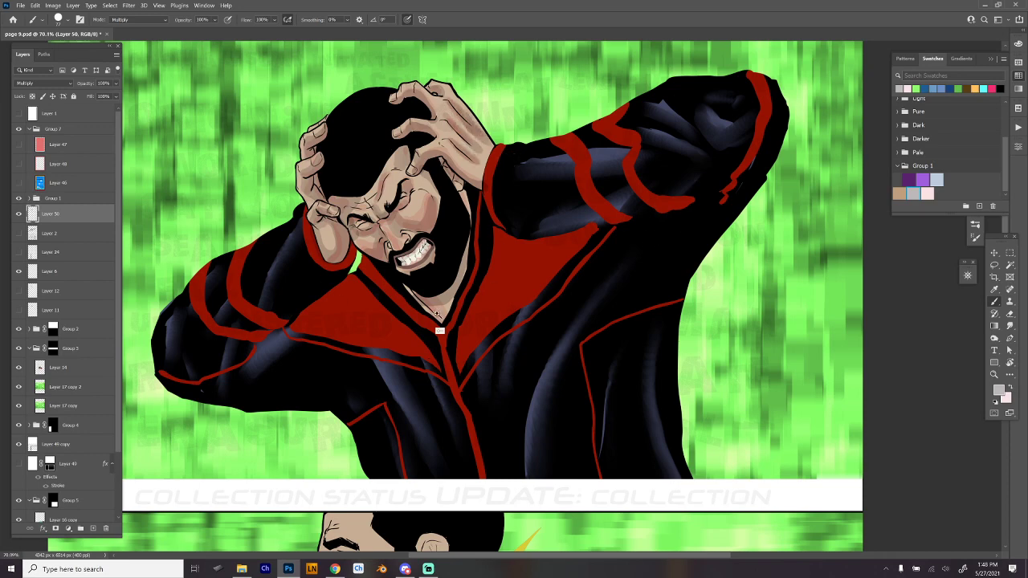
- Pick the Hard Round Min Diam brush at 77 px and paint grey shadows on the jacket's red chest panel below the bent wrist
scroll(439, 329, down, 2)
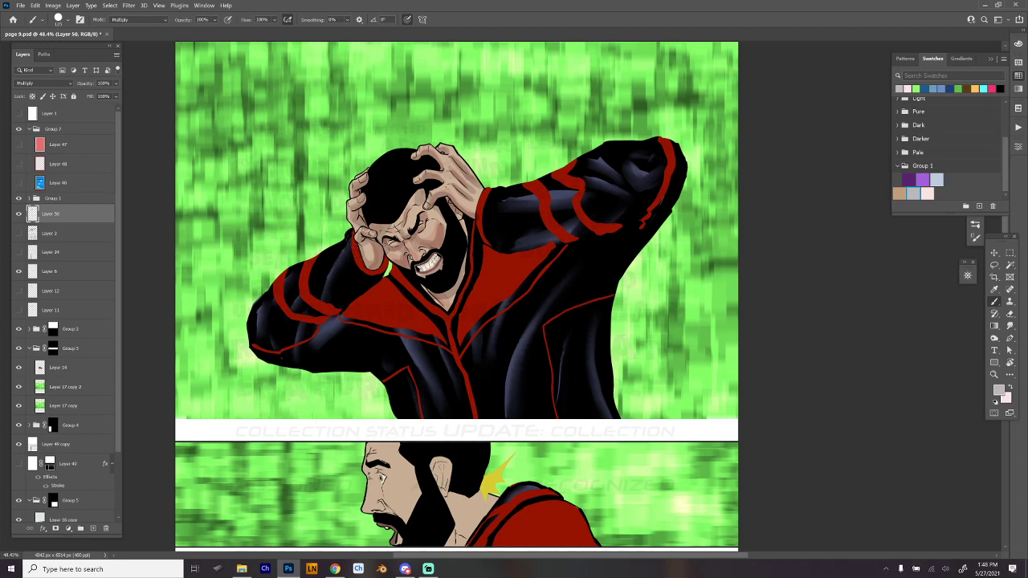
right_click(374, 178)
click(451, 472)
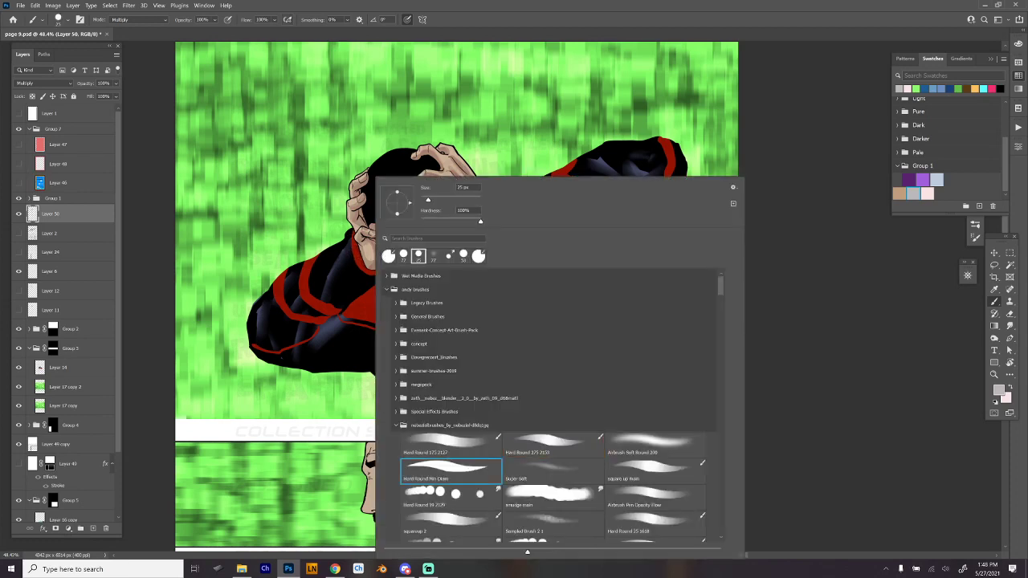
click(448, 201)
click(346, 265)
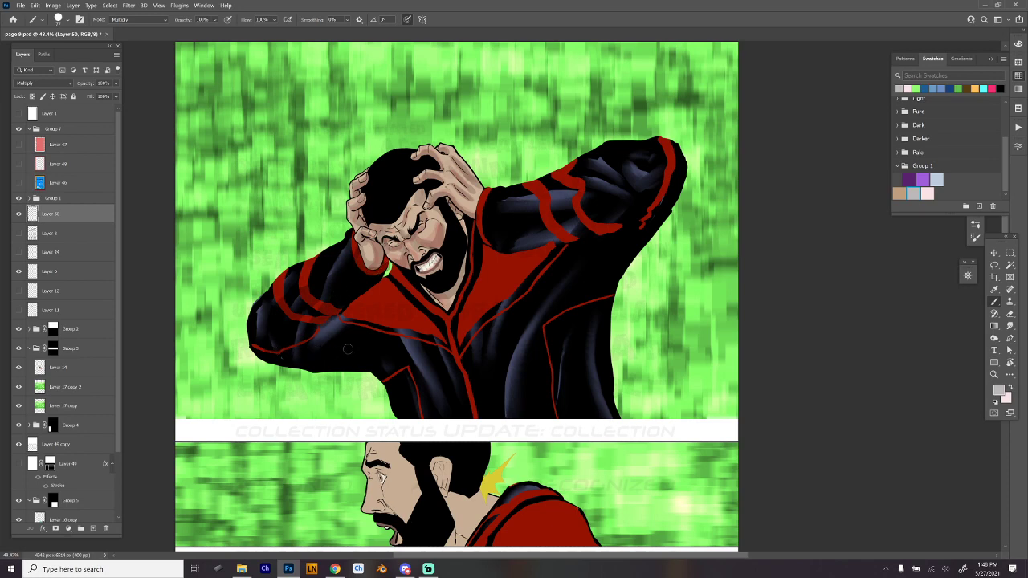
mouse_move(352, 326)
mouse_down()
mouse_move(404, 288)
mouse_move(389, 352)
mouse_move(392, 302)
mouse_move(360, 324)
mouse_up()
mouse_move(402, 290)
mouse_down()
mouse_move(401, 272)
mouse_move(410, 277)
mouse_up()
mouse_move(403, 312)
mouse_down()
mouse_move(442, 323)
mouse_move(458, 285)
mouse_move(441, 309)
mouse_move(426, 299)
mouse_move(411, 305)
mouse_move(446, 292)
mouse_move(461, 252)
mouse_up()
mouse_move(411, 311)
mouse_down()
mouse_move(420, 331)
mouse_move(423, 311)
mouse_up()
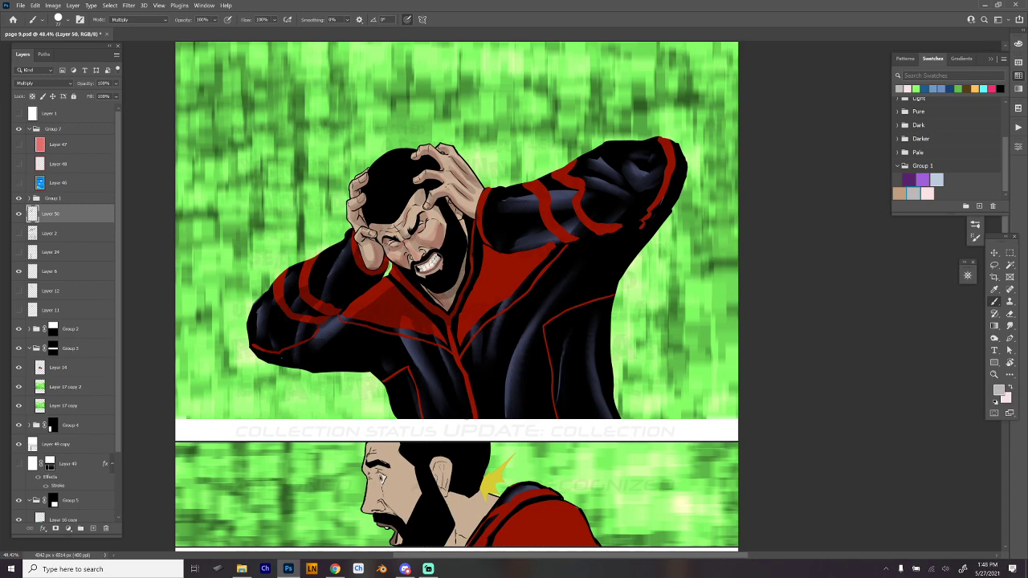
key(alt+Tab)
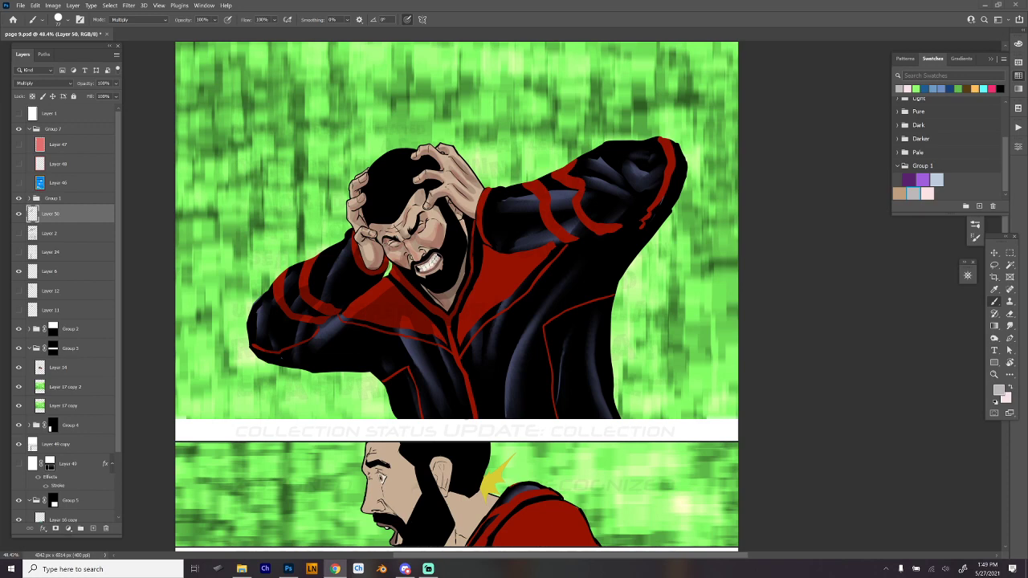
key(alt+Tab)
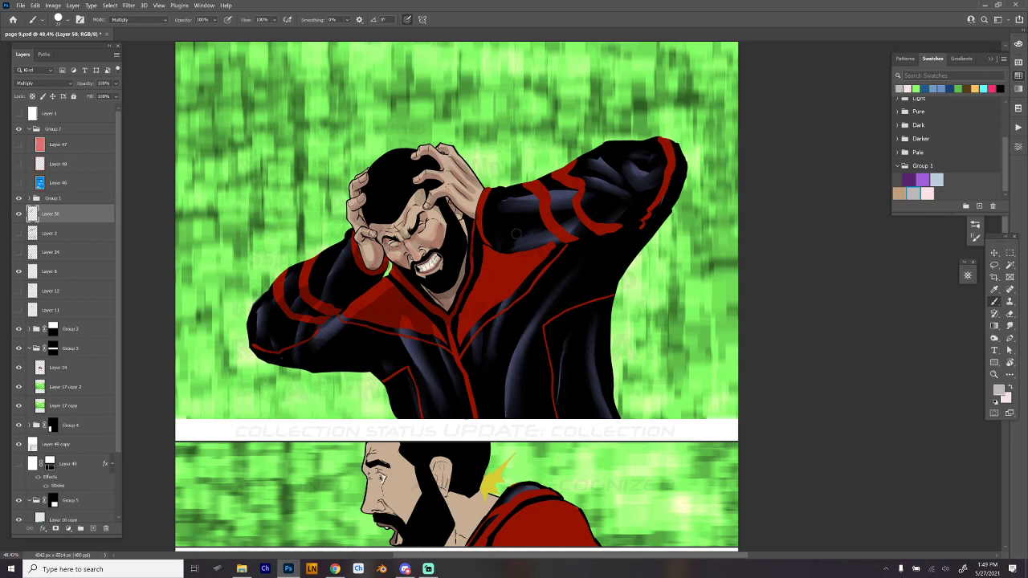
- Enlarge the brush to 143 px and shade the jacket's other red chest panel and the raised sleeve's red stripes in grey
right_click(507, 242)
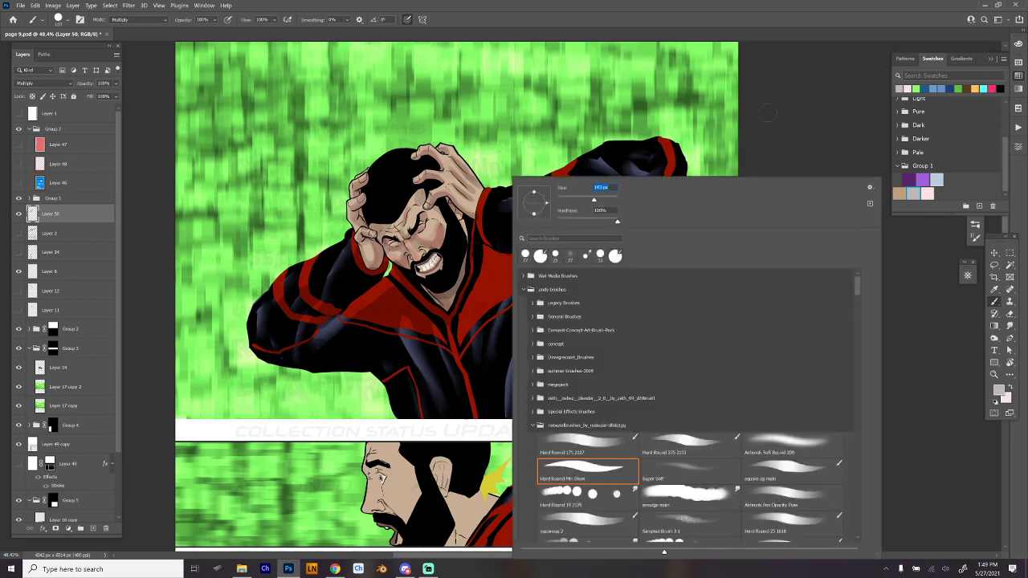
click(768, 112)
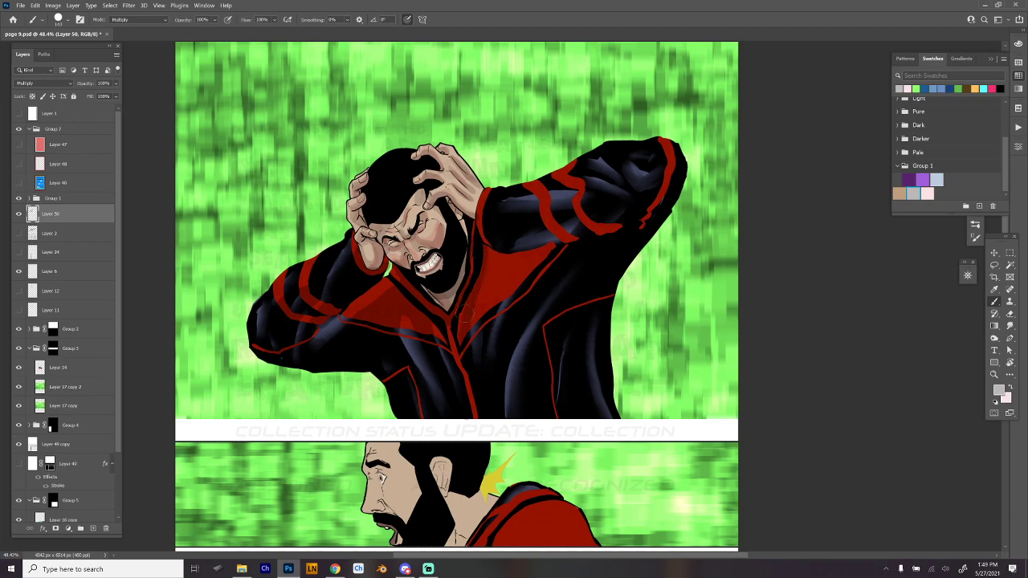
mouse_move(489, 254)
mouse_down()
mouse_move(483, 325)
mouse_move(542, 248)
mouse_up()
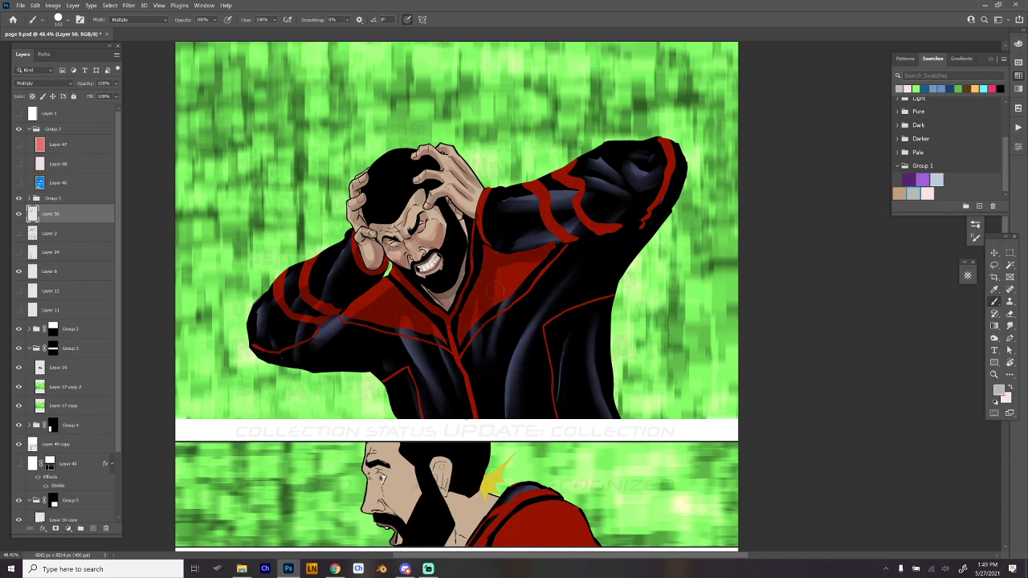
mouse_move(495, 289)
mouse_down()
mouse_move(512, 270)
mouse_move(522, 298)
mouse_up()
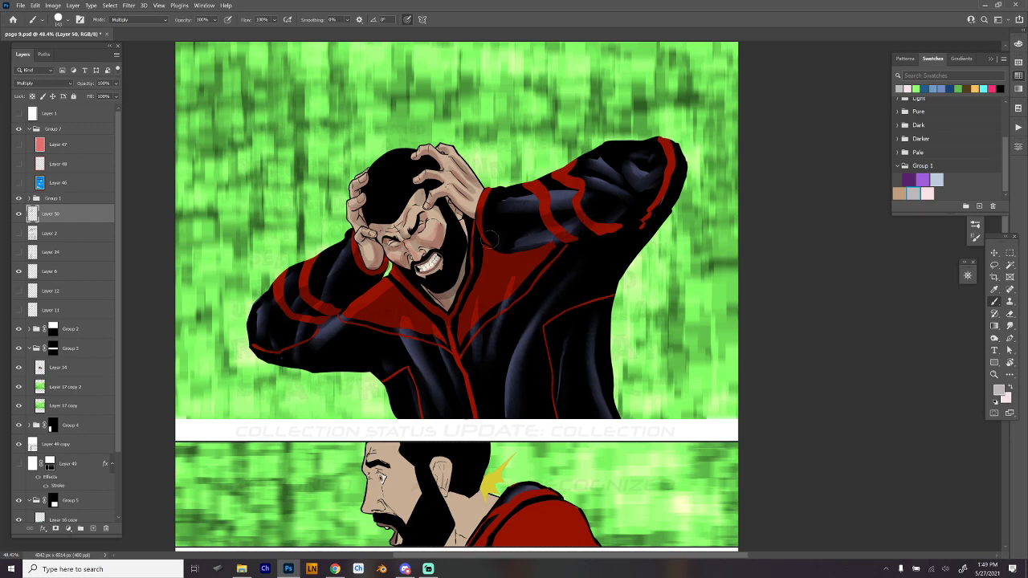
mouse_move(546, 205)
mouse_down()
mouse_move(574, 205)
mouse_move(530, 190)
mouse_up()
drag(666, 164, 640, 215)
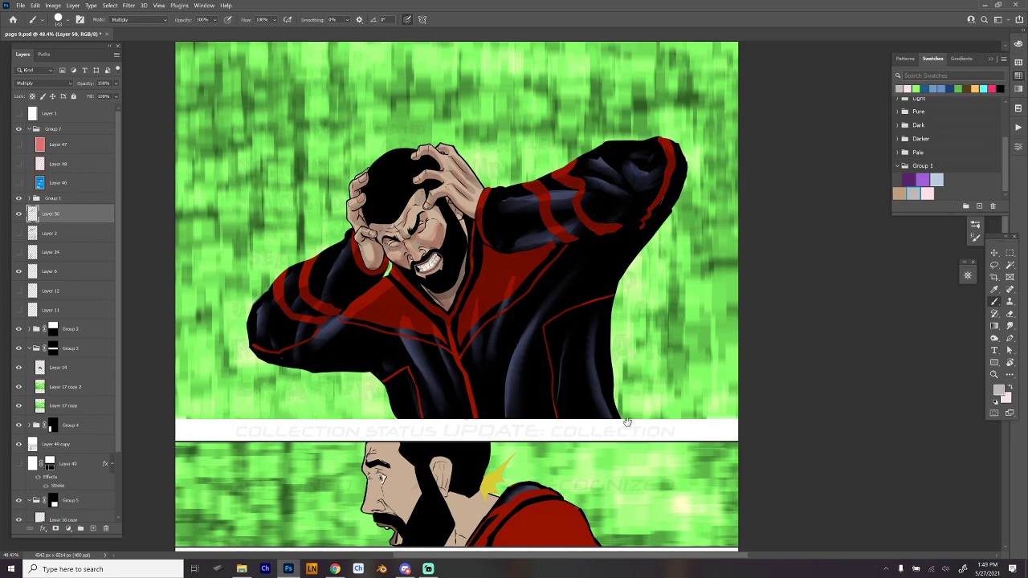
- Choose the Hard Round 19 2129 smudge preset at 64 px and start blending the shadows on the man's hand
drag(626, 422, 677, 375)
right_click(569, 285)
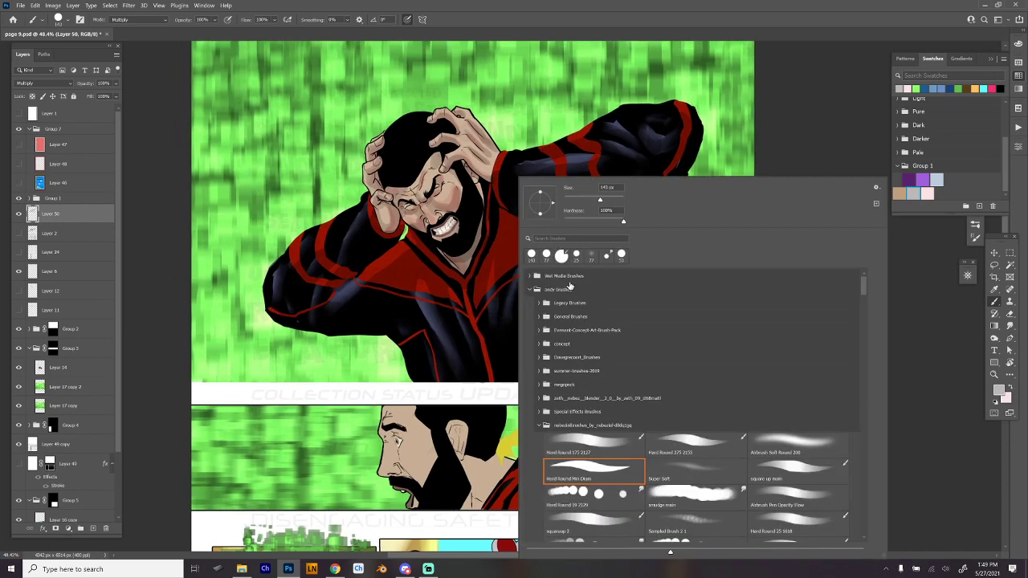
click(620, 487)
drag(570, 200, 582, 200)
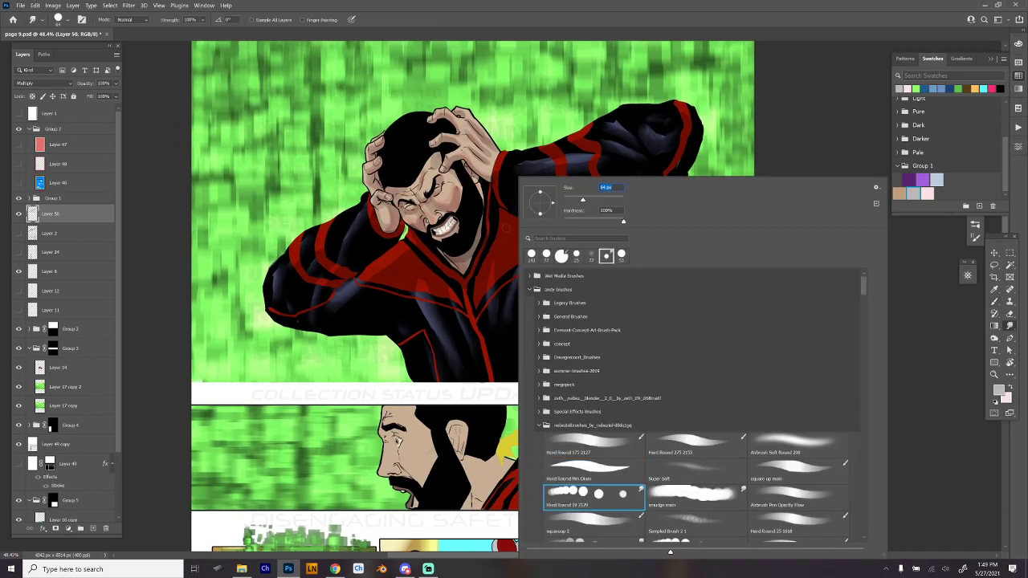
click(395, 260)
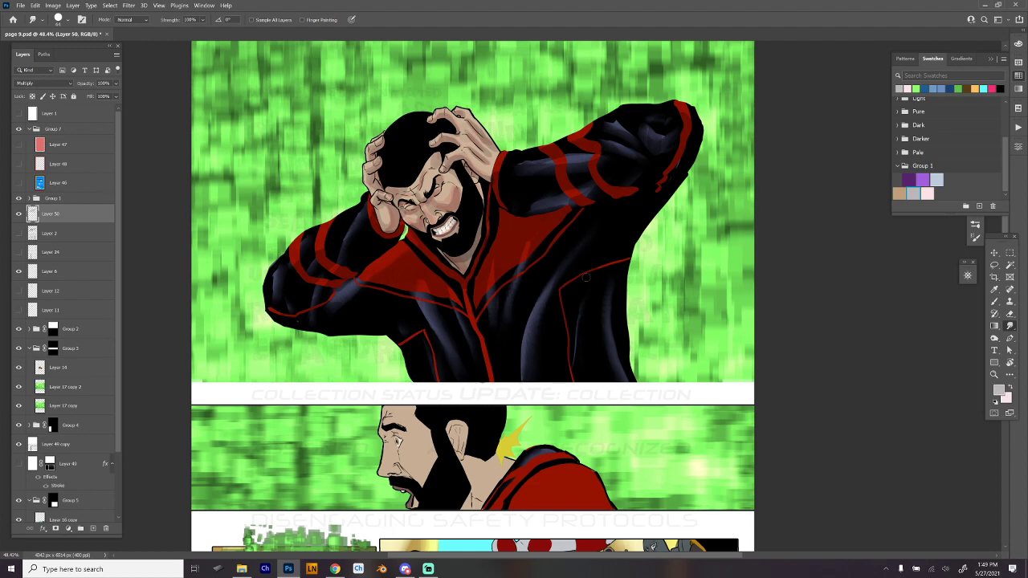
scroll(473, 194, up, 2)
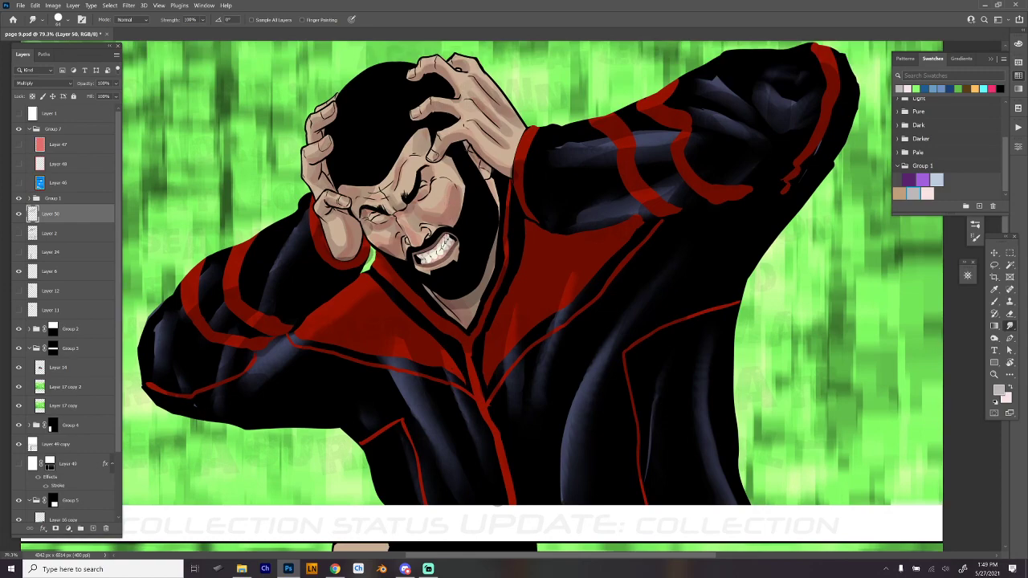
scroll(405, 226, up, 1)
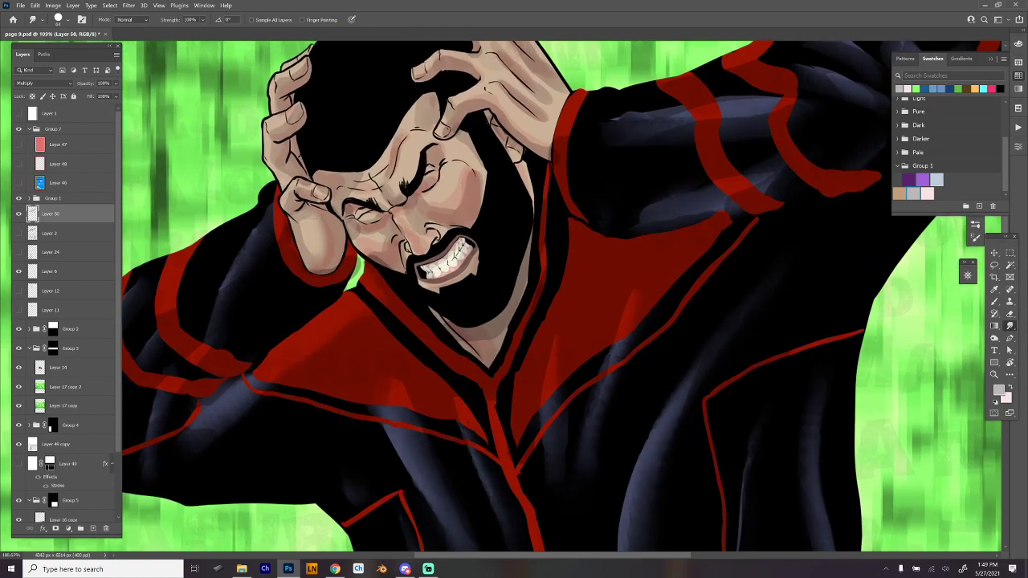
drag(335, 230, 347, 281)
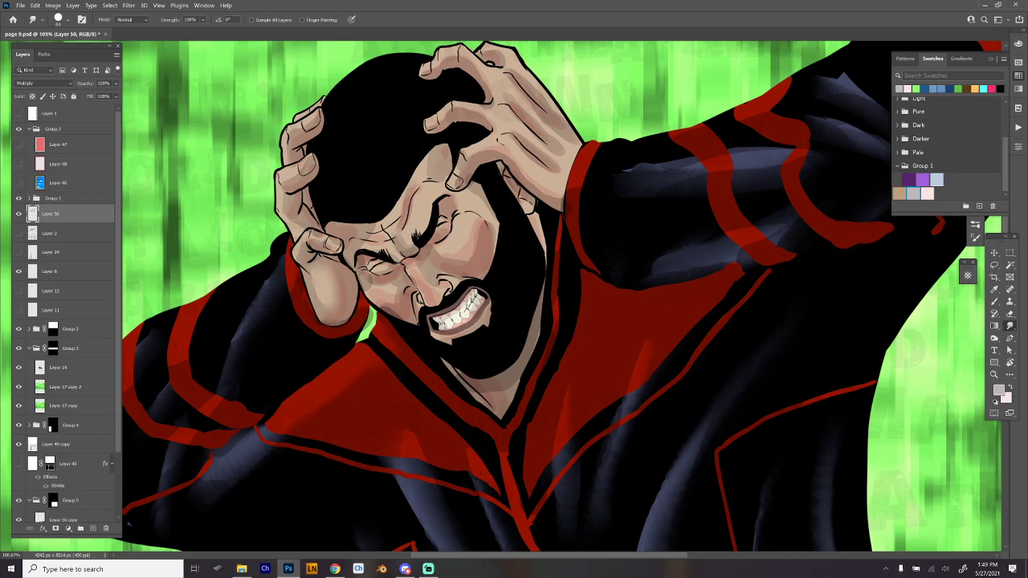
mouse_move(315, 231)
mouse_down()
mouse_move(325, 236)
mouse_move(300, 240)
mouse_move(312, 234)
mouse_up()
- Reduce the smudge brush to 35 px and blend the shadow edges on the man's face and hands in the top panel
key(e)
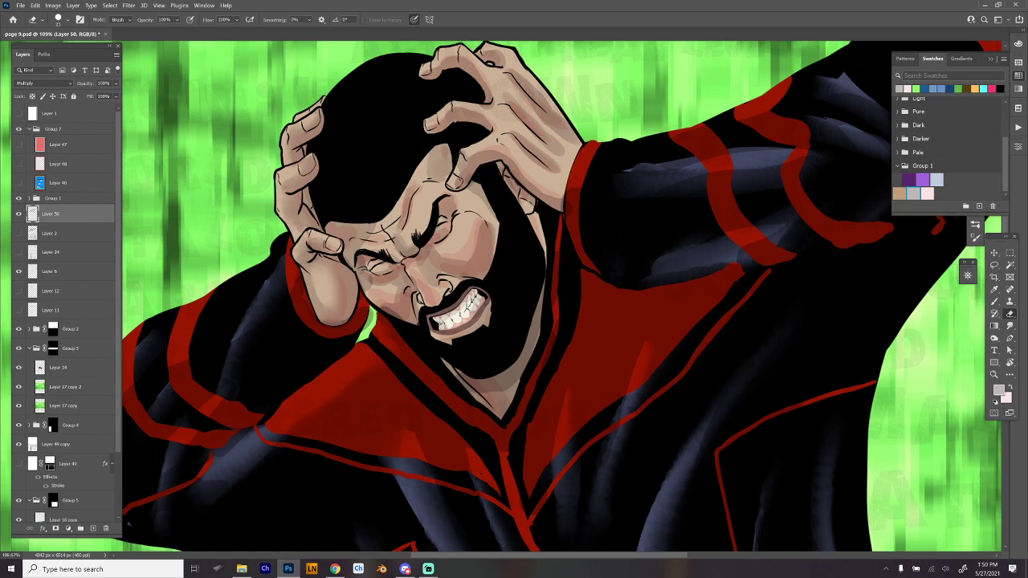
right_click(396, 182)
click(486, 500)
key(Return)
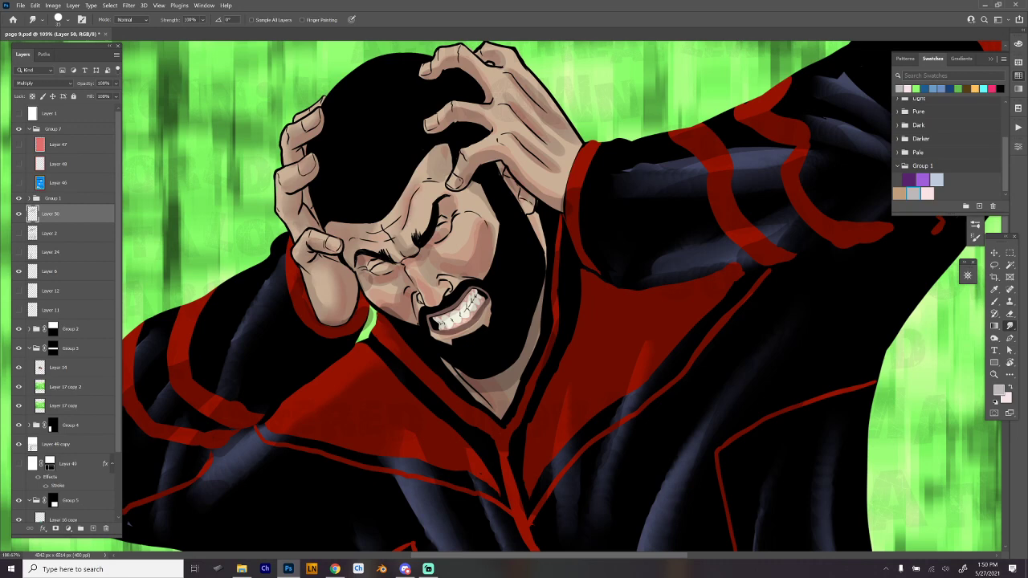
scroll(506, 297, down, 1)
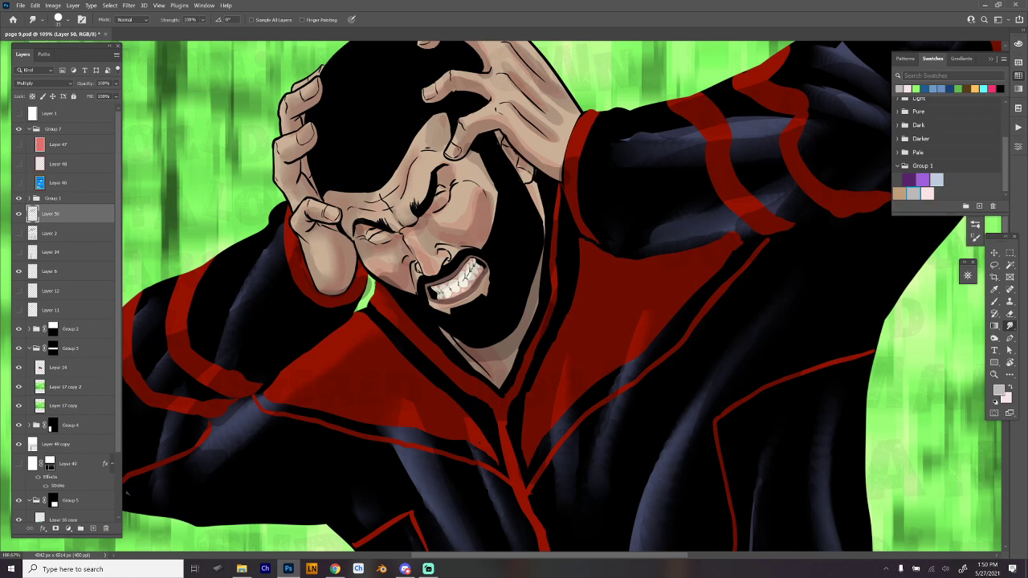
mouse_move(376, 255)
mouse_down()
mouse_move(388, 255)
mouse_move(375, 279)
mouse_up()
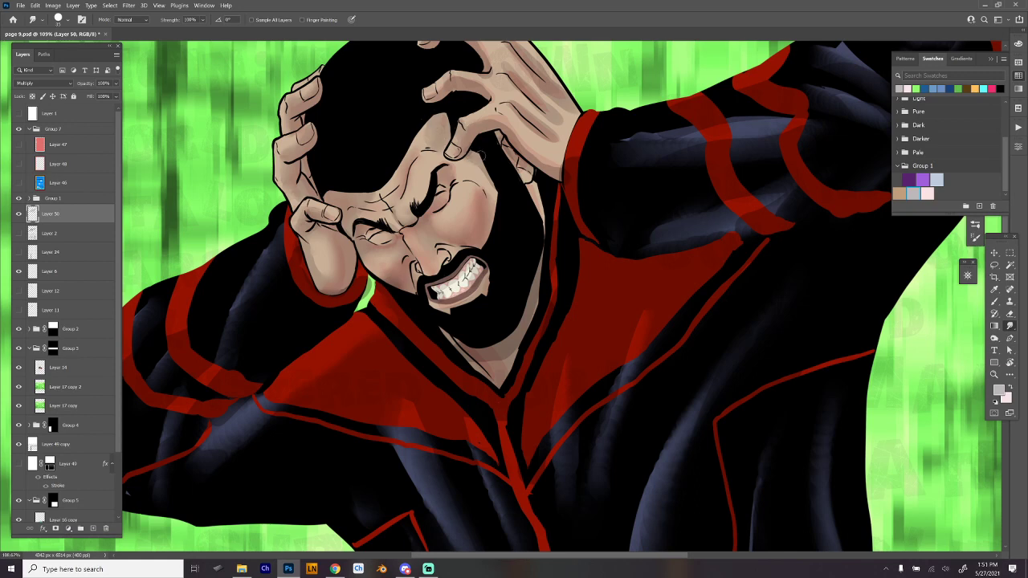
drag(554, 215, 523, 278)
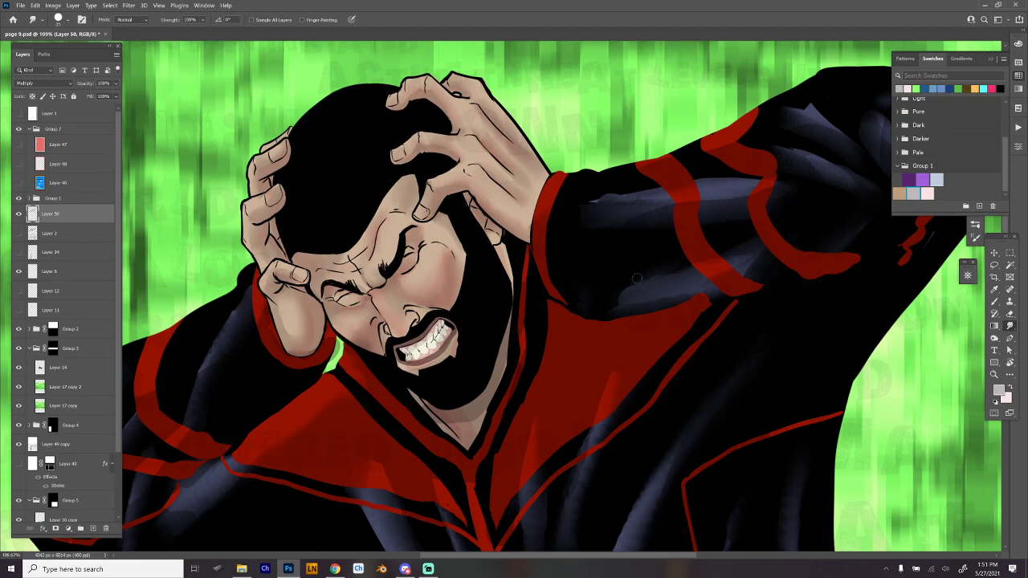
drag(776, 281, 750, 302)
drag(750, 302, 647, 252)
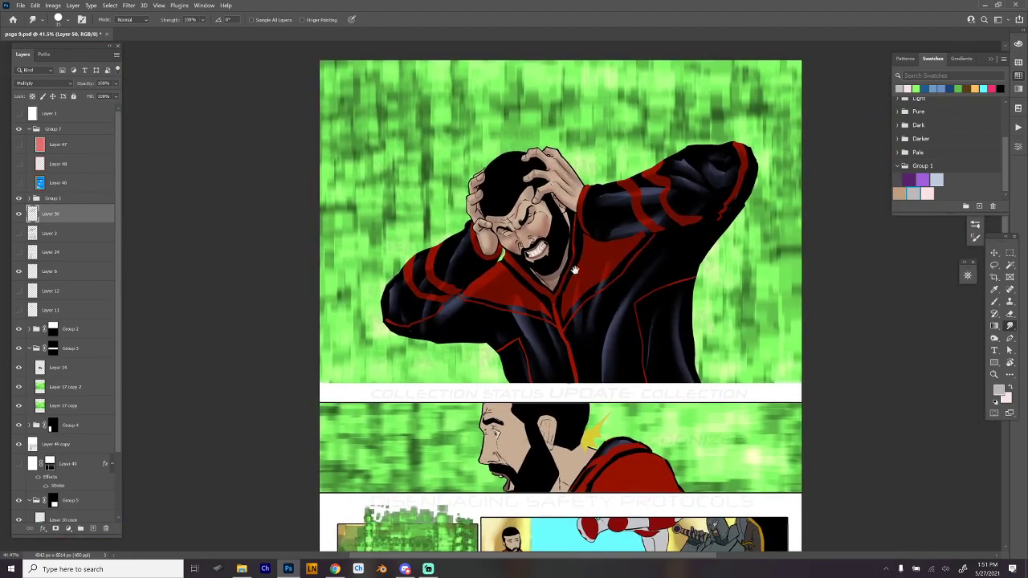
- Paint pale-pink Multiply shading on the man's cheek, ear and neck in the second panel
drag(603, 333, 649, 177)
mouse_move(571, 265)
mouse_down()
mouse_move(590, 273)
mouse_move(563, 290)
mouse_up()
key(b)
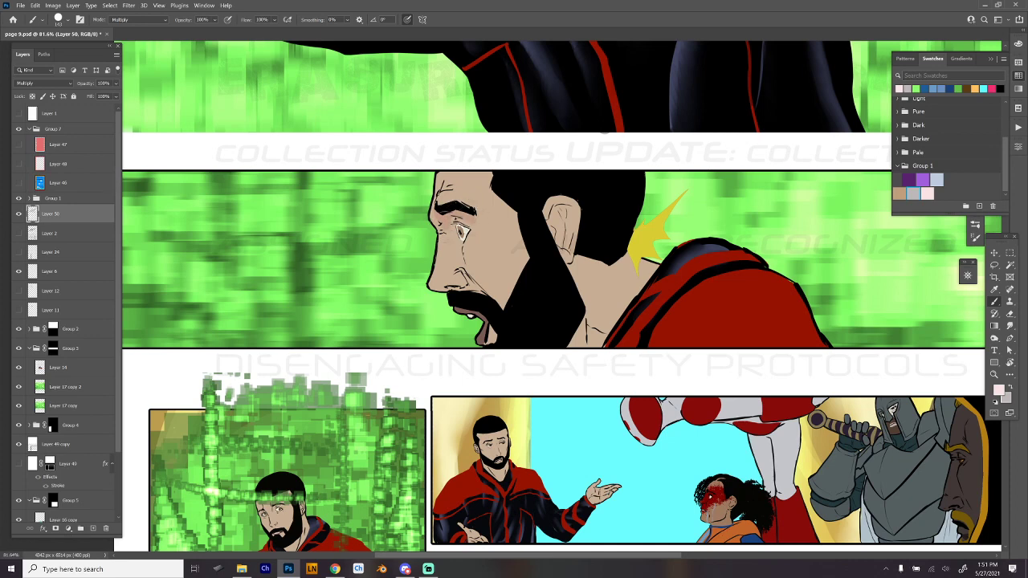
mouse_move(461, 248)
mouse_down()
mouse_move(473, 270)
mouse_move(484, 257)
mouse_move(473, 278)
mouse_move(507, 292)
mouse_up()
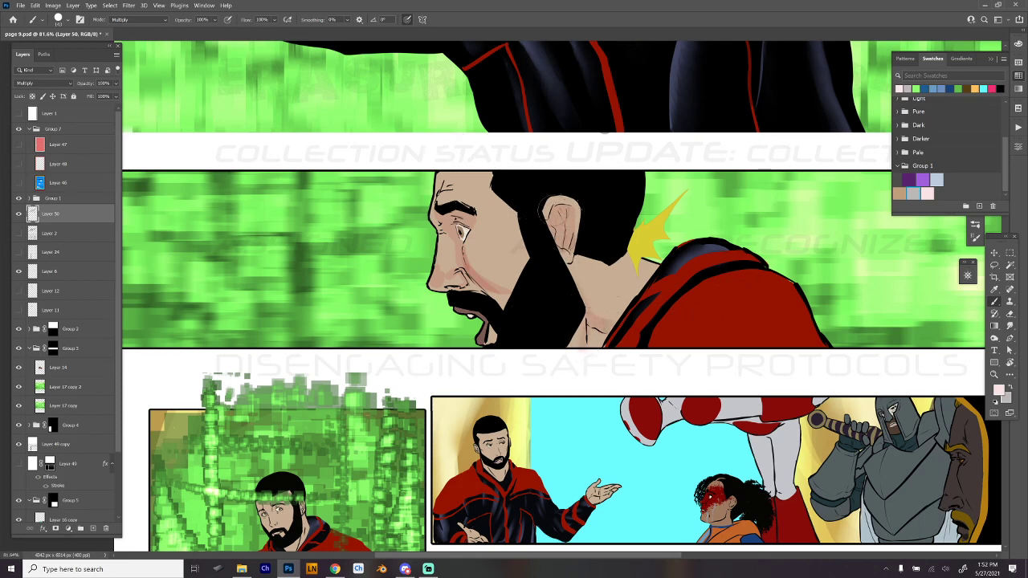
- Swap to the light grey and paint shadows on the man's eye area, nose, cheek, ear and neck in the second panel
key(x)
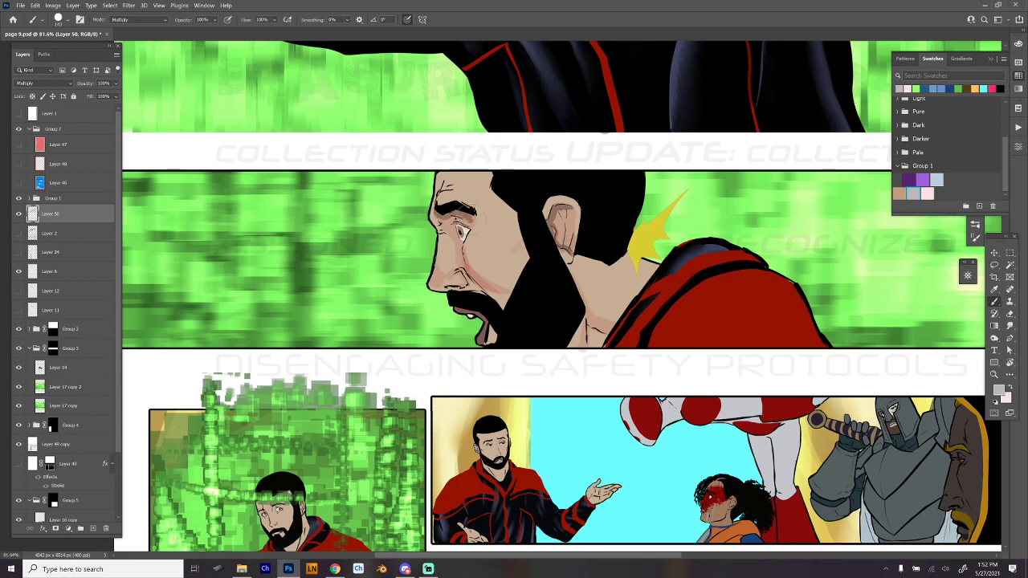
mouse_move(439, 226)
mouse_down()
mouse_move(474, 236)
mouse_move(463, 261)
mouse_move(480, 289)
mouse_move(513, 294)
mouse_up()
mouse_move(463, 269)
mouse_down()
mouse_move(473, 286)
mouse_move(432, 287)
mouse_move(496, 298)
mouse_move(508, 310)
mouse_move(456, 309)
mouse_move(493, 337)
mouse_up()
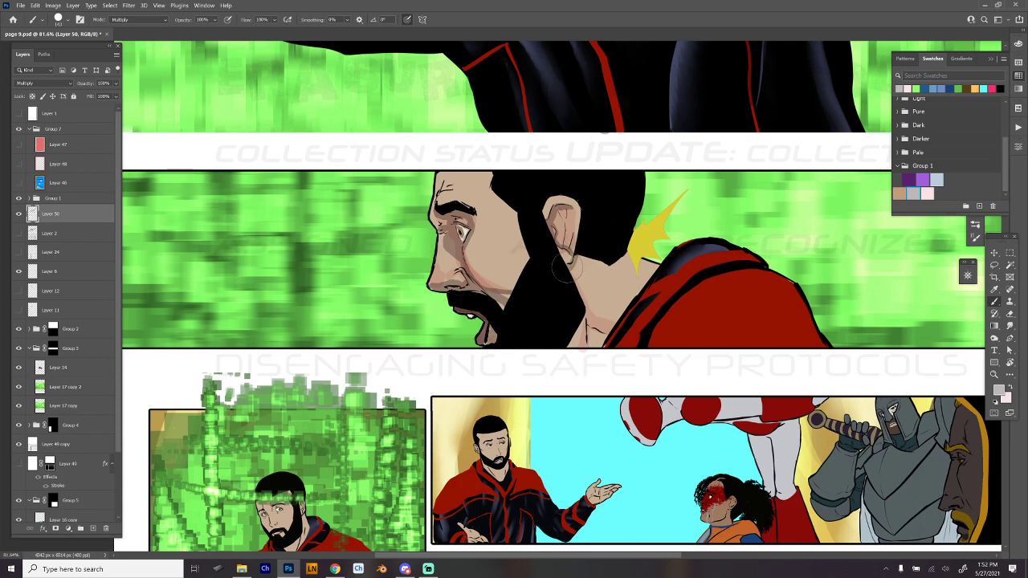
mouse_move(580, 256)
mouse_down()
mouse_move(575, 295)
mouse_move(589, 315)
mouse_move(564, 351)
mouse_move(582, 315)
mouse_up()
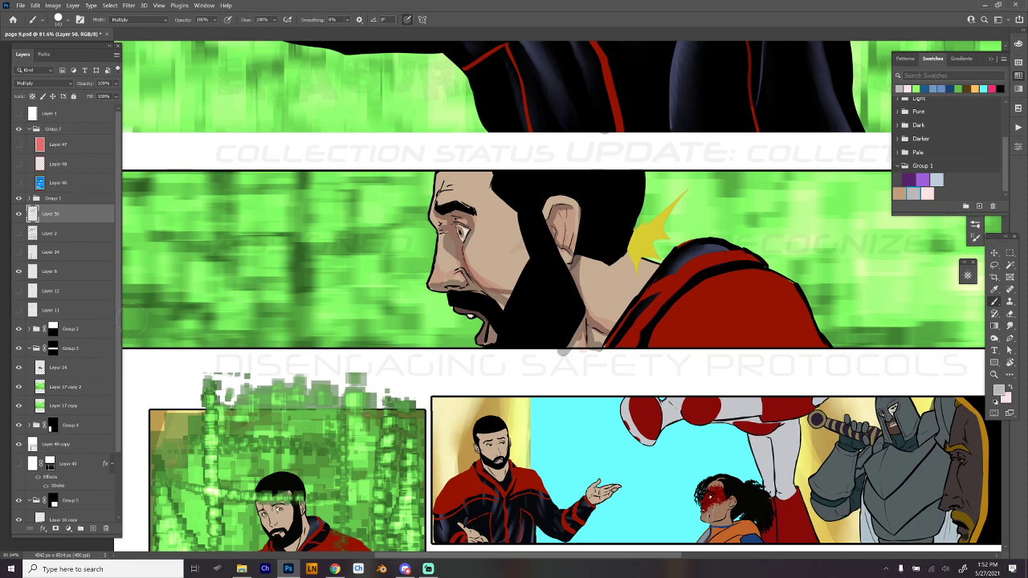
- Toggle the visibility of the yellow burst's layer and of Group 1 off and on to check their contents
click(18, 273)
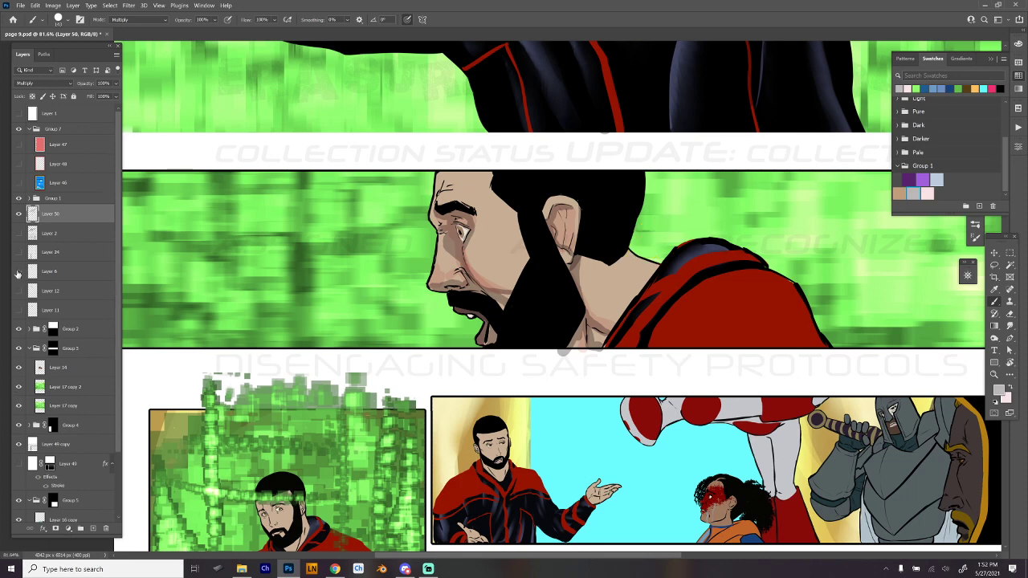
click(18, 273)
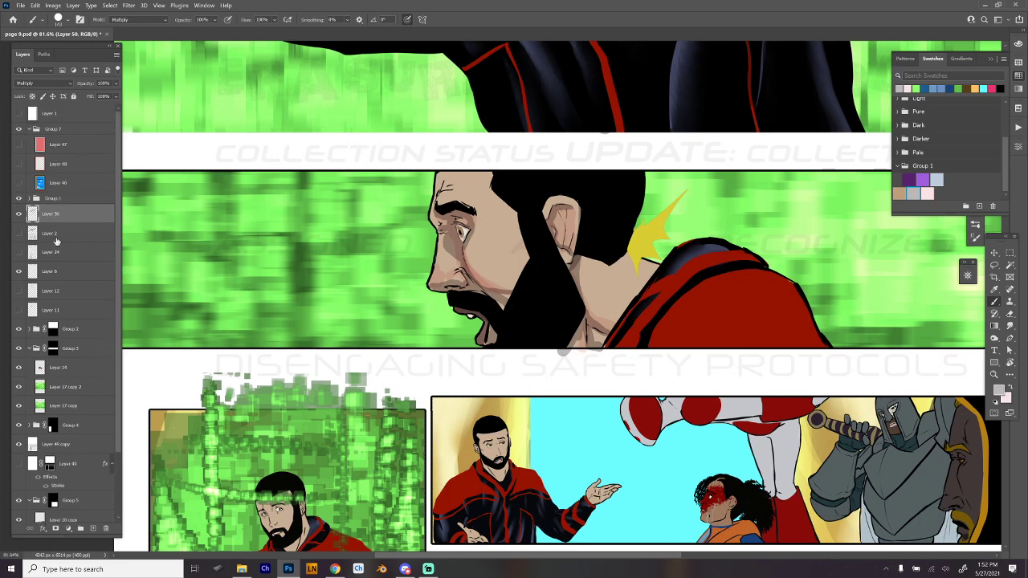
click(18, 199)
click(19, 199)
- Select the strip just below the second panel's border and delete the stray grey paint inside it
drag(652, 420, 513, 409)
key(m)
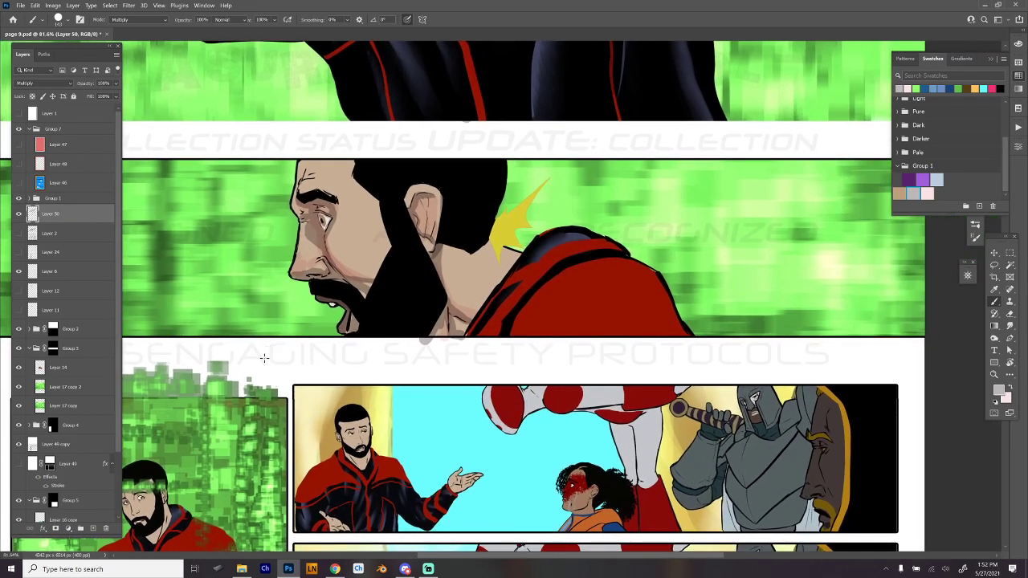
drag(301, 355, 565, 337)
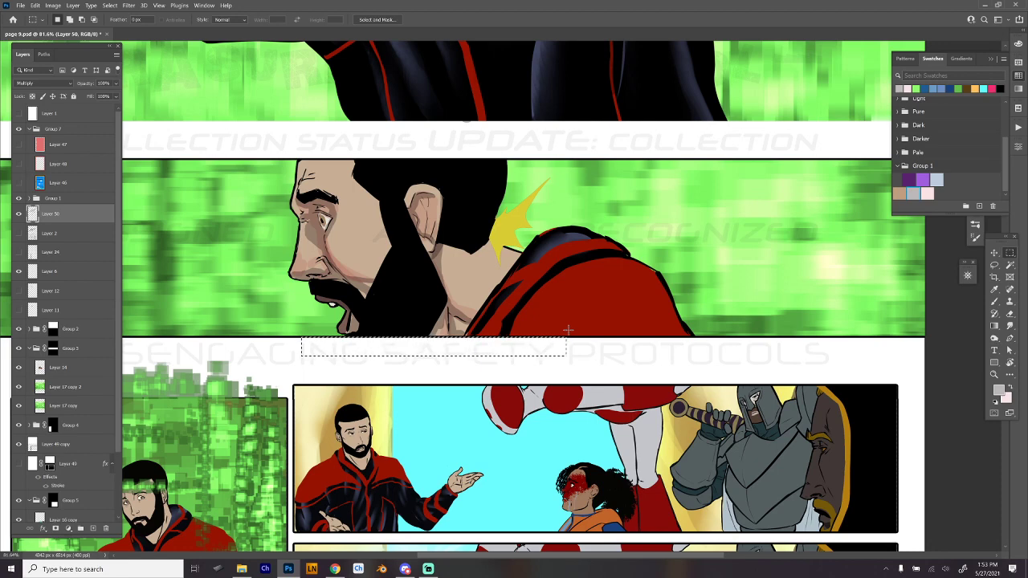
- Blend the shading on the man's face, ear and neck in the second panel using the Hard Round 19 smudge brush, adjusting its size
key(b)
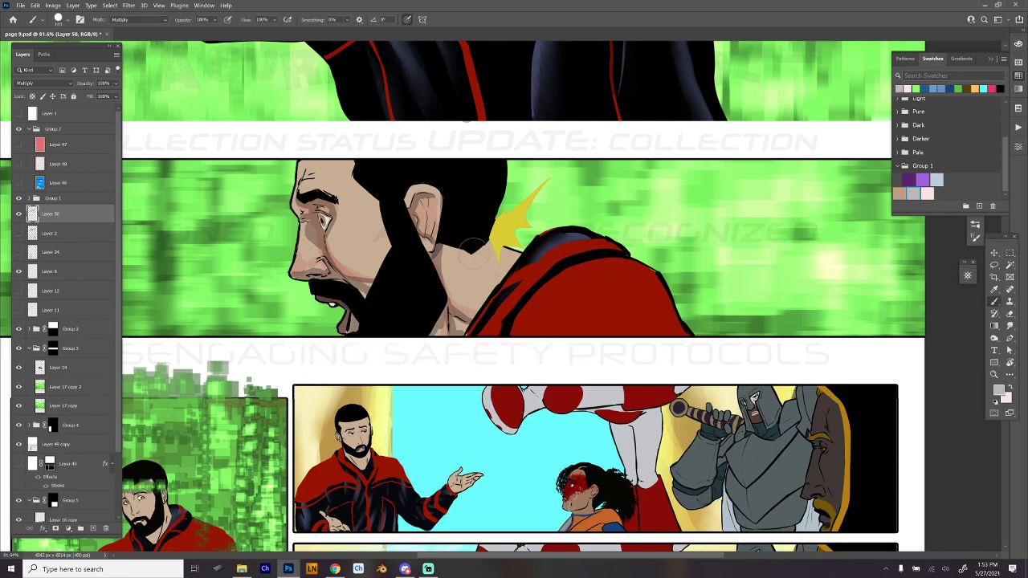
right_click(476, 256)
key(r)
click(580, 494)
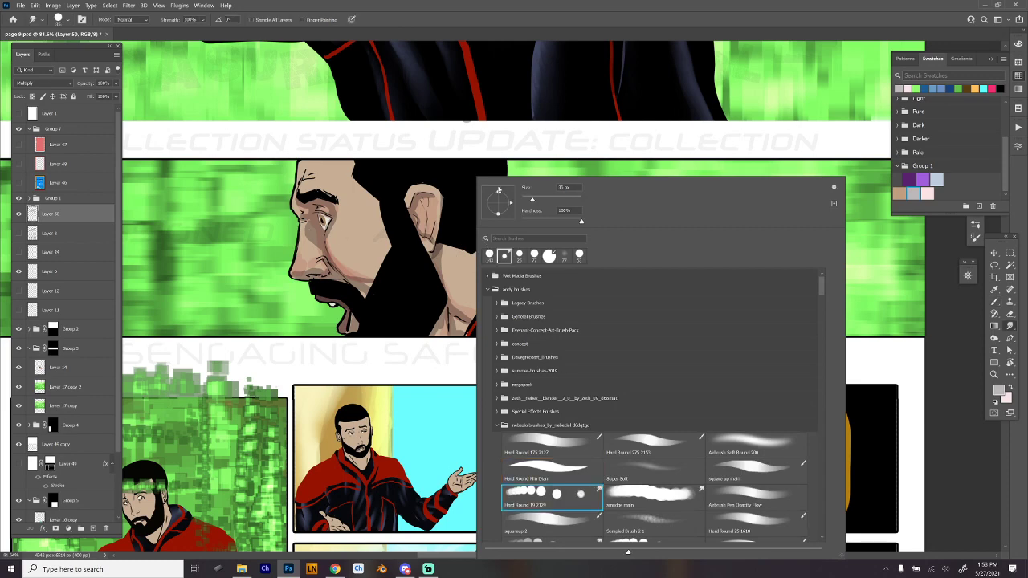
key(Return)
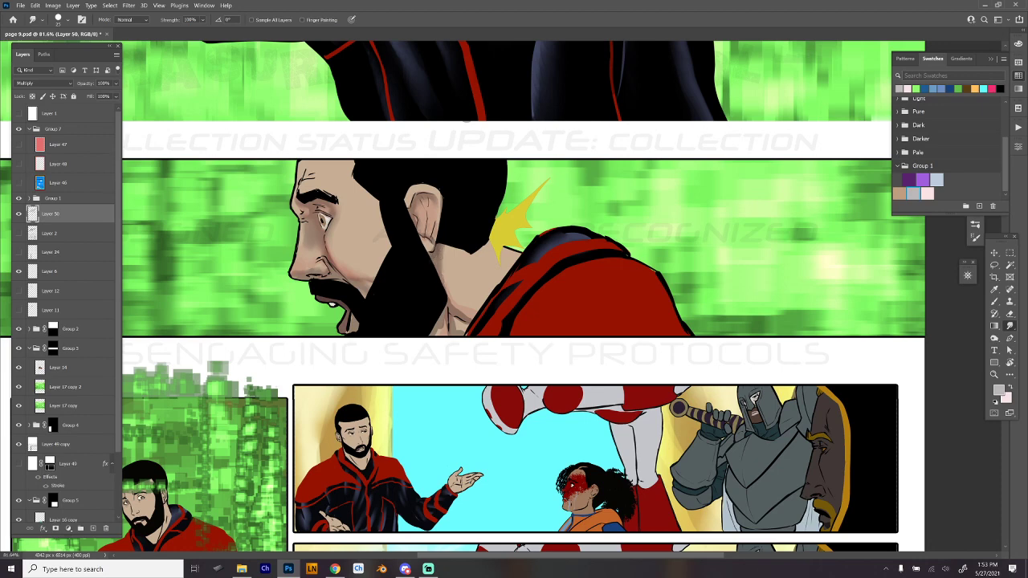
right_click(482, 254)
click(550, 202)
click(446, 244)
drag(678, 297, 659, 272)
- Paint a grey shadow on the man's red jacket in the second panel, erase the overflow below the border and smudge the shadow smooth
key(b)
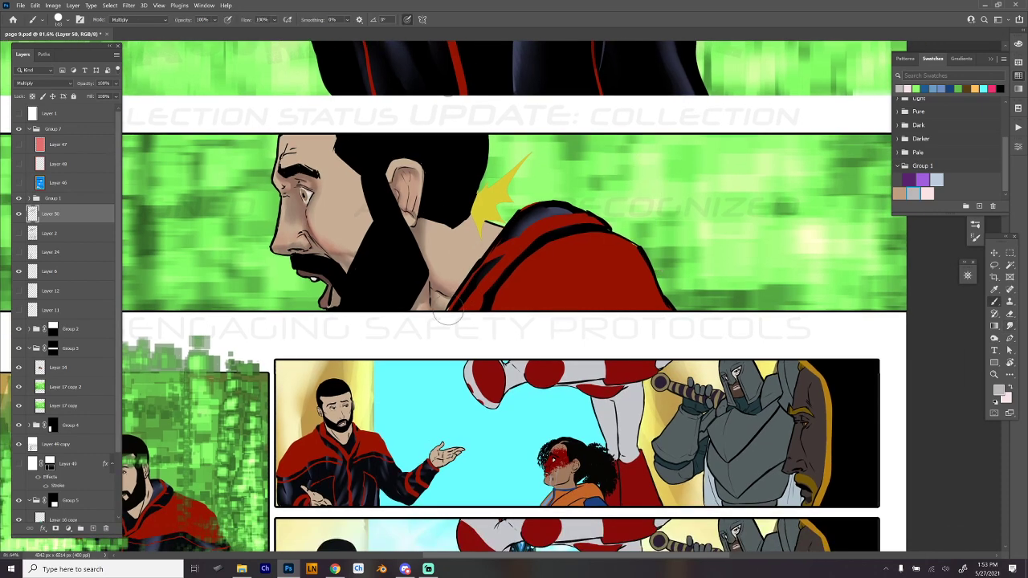
mouse_move(493, 280)
mouse_down()
mouse_move(541, 236)
mouse_move(485, 291)
mouse_move(480, 283)
mouse_move(469, 307)
mouse_move(496, 304)
mouse_move(537, 250)
mouse_move(507, 288)
mouse_move(531, 309)
mouse_move(501, 293)
mouse_move(532, 323)
mouse_up()
key(e)
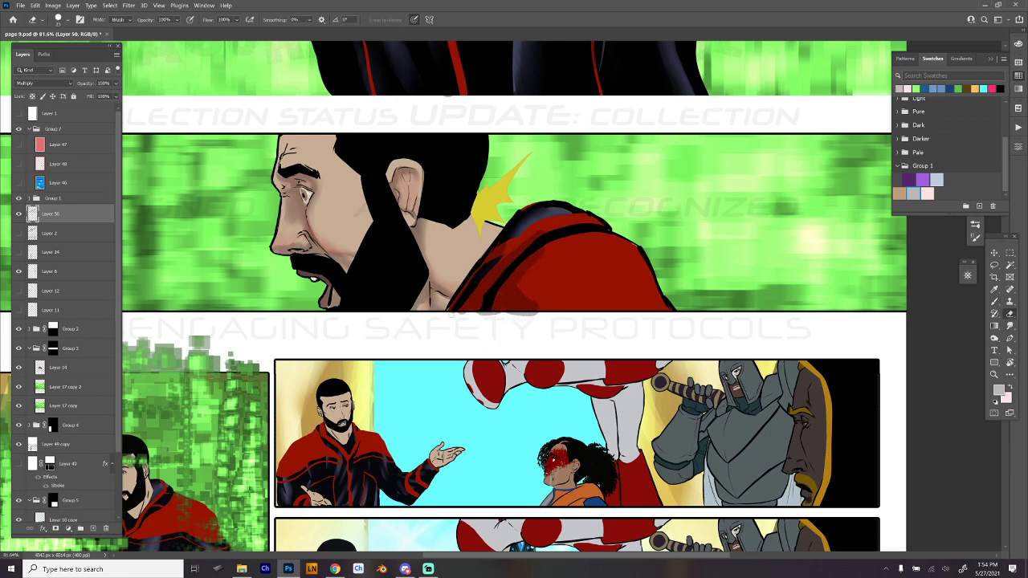
drag(450, 315, 534, 315)
right_click(569, 310)
click(639, 487)
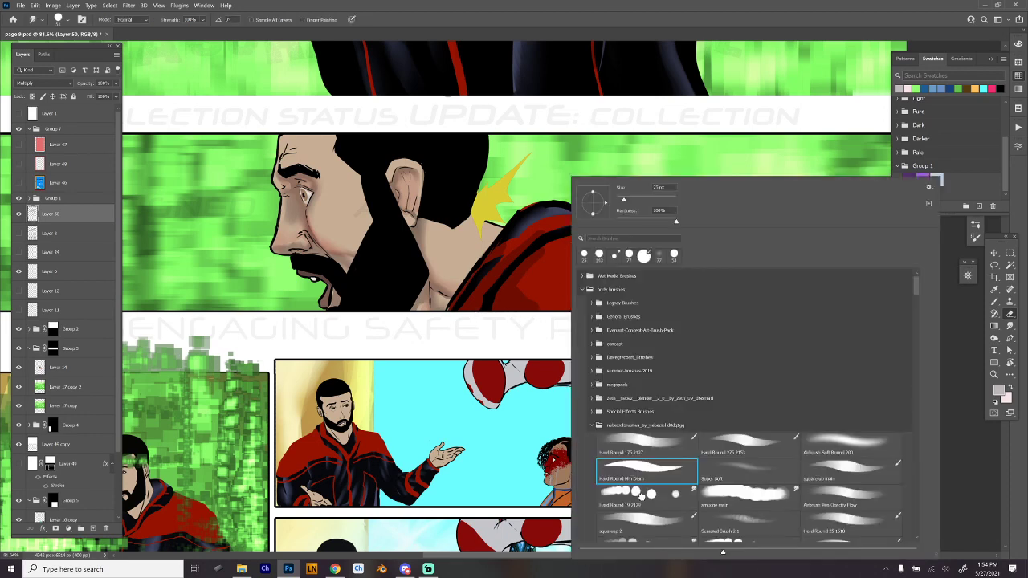
drag(544, 250, 526, 275)
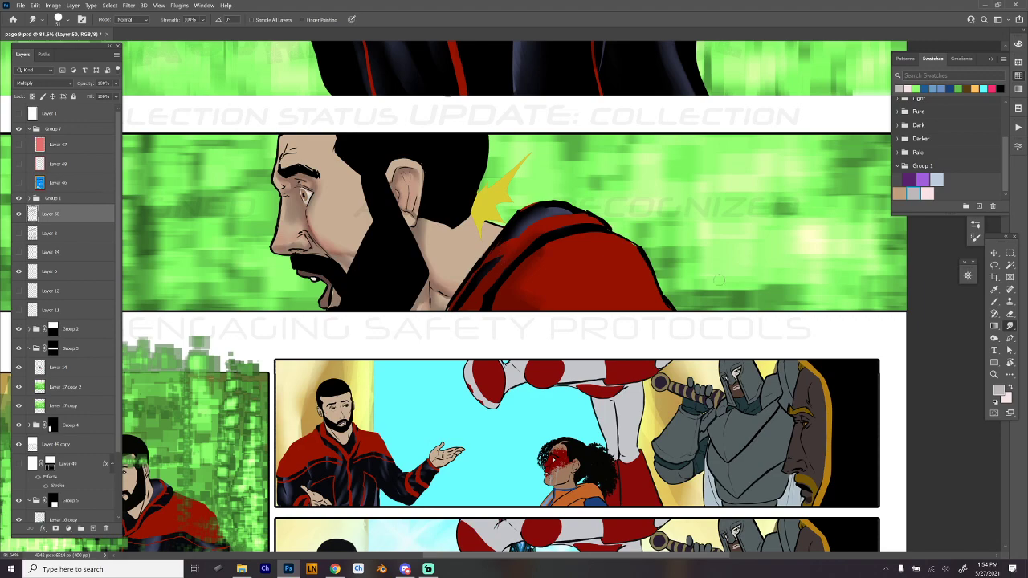
- Paint pale-pink Multiply shading on the man's face and hands in the tall green panel, undoing a stray stroke
scroll(732, 279, down, 4)
drag(694, 426, 701, 370)
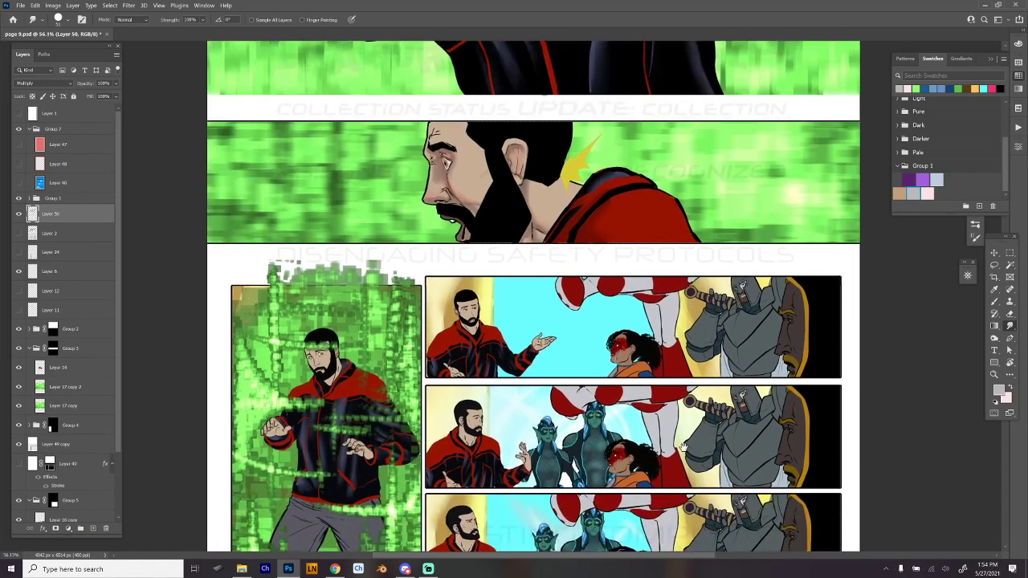
scroll(487, 216, up, 8)
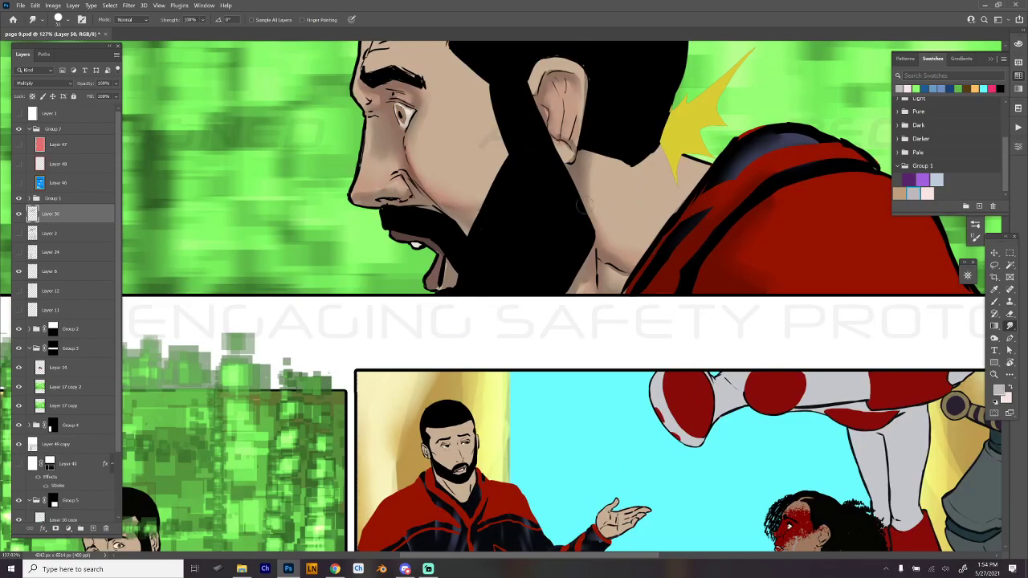
scroll(583, 205, down, 2)
scroll(682, 324, down, 5)
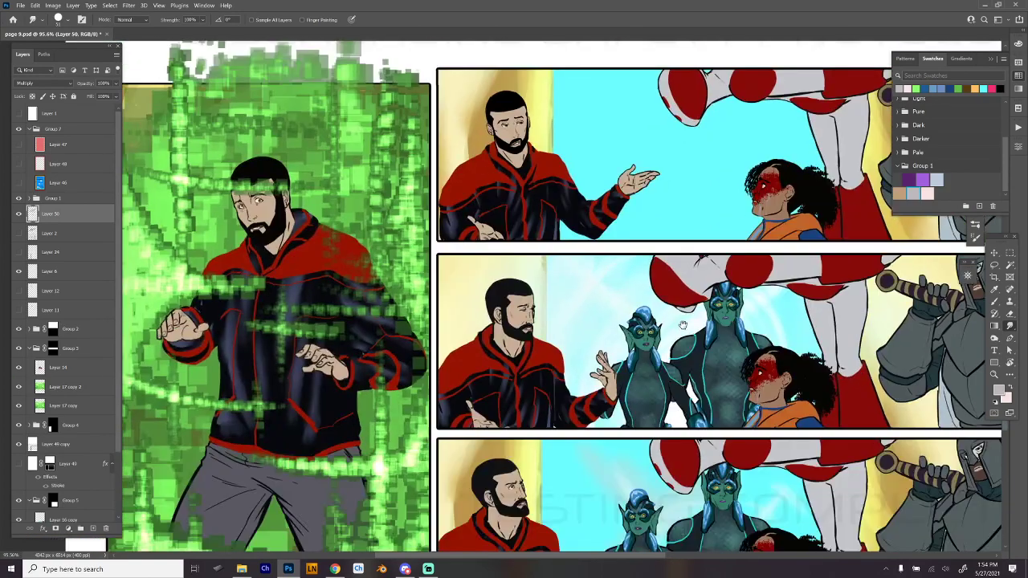
drag(683, 324, 804, 286)
scroll(426, 195, up, 4)
drag(458, 195, 505, 191)
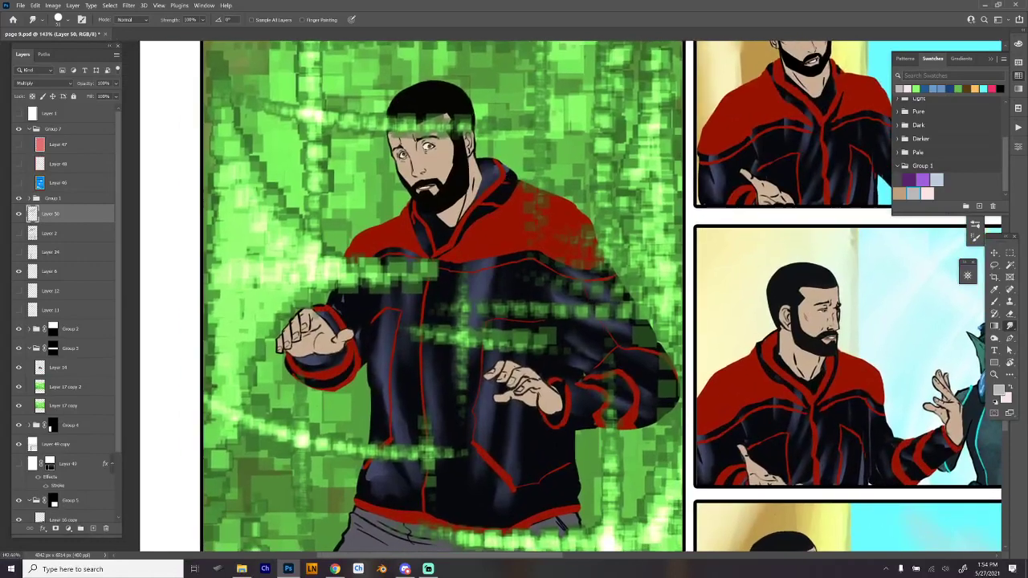
key(b)
right_click(451, 143)
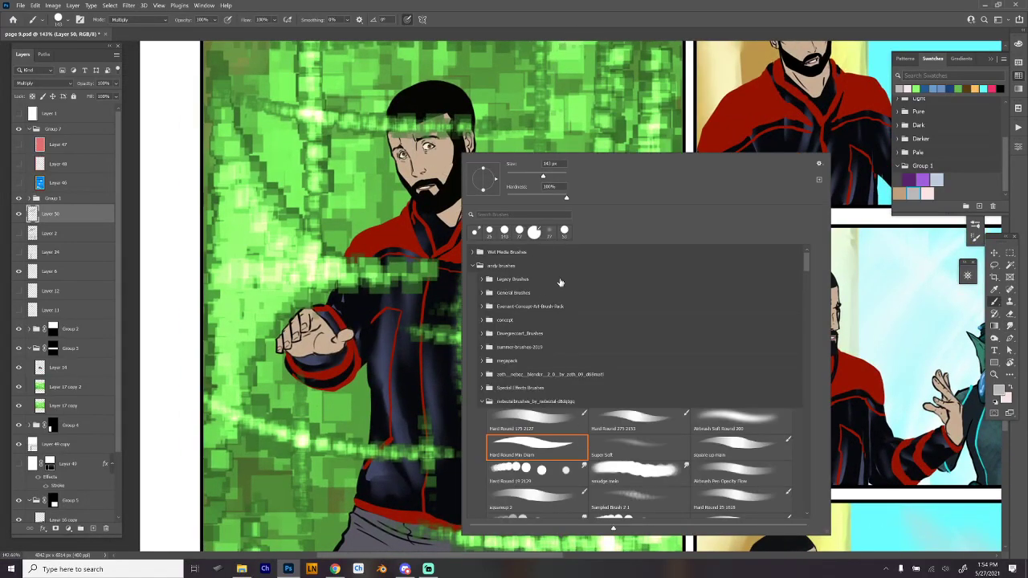
click(588, 18)
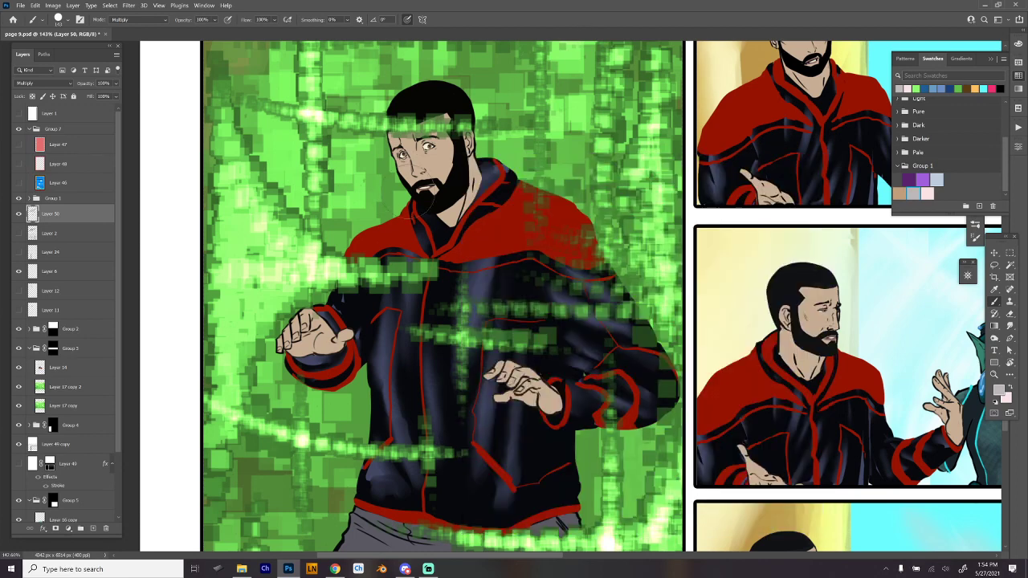
click(901, 88)
drag(425, 158, 428, 178)
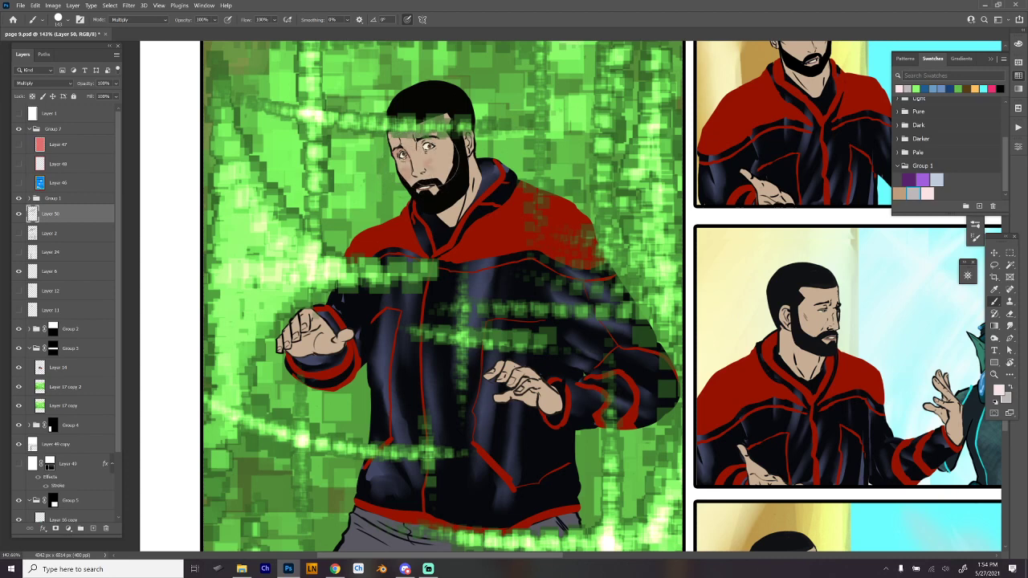
drag(432, 163, 443, 176)
key(ctrl+z)
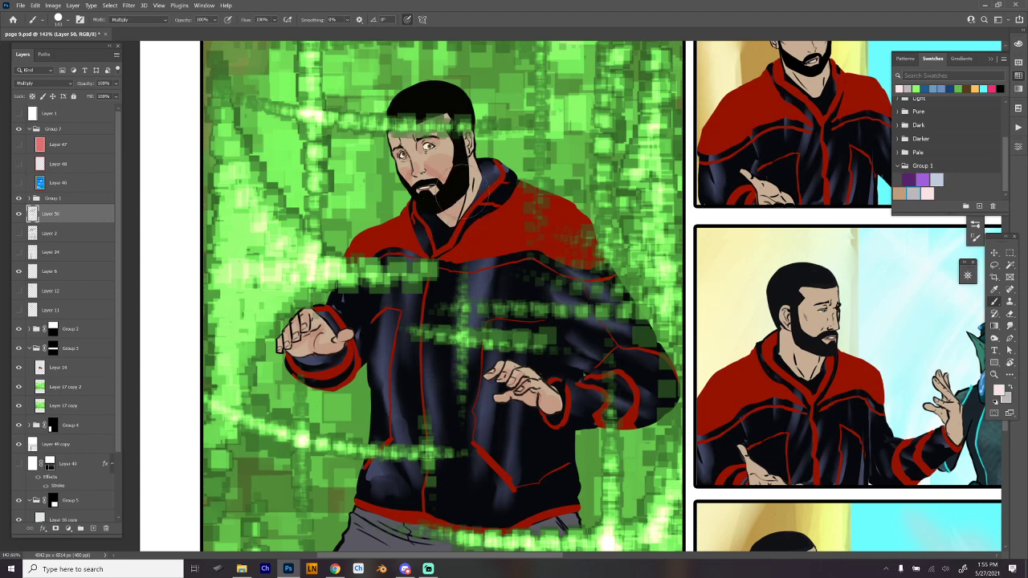
- Swap to the light grey and paint shadows on the man's face, neck and hands in the tall green panel
key(x)
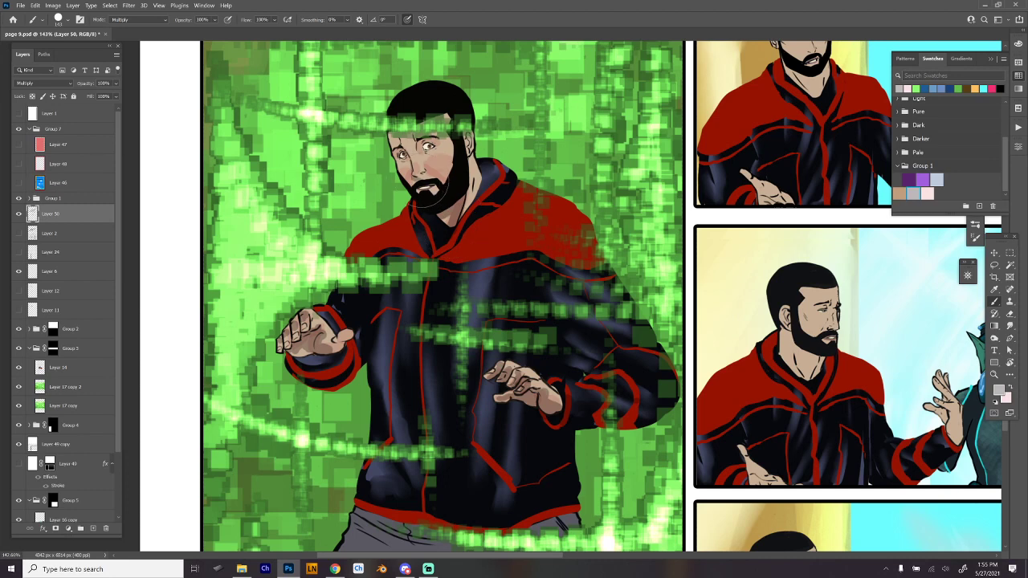
drag(411, 199, 430, 202)
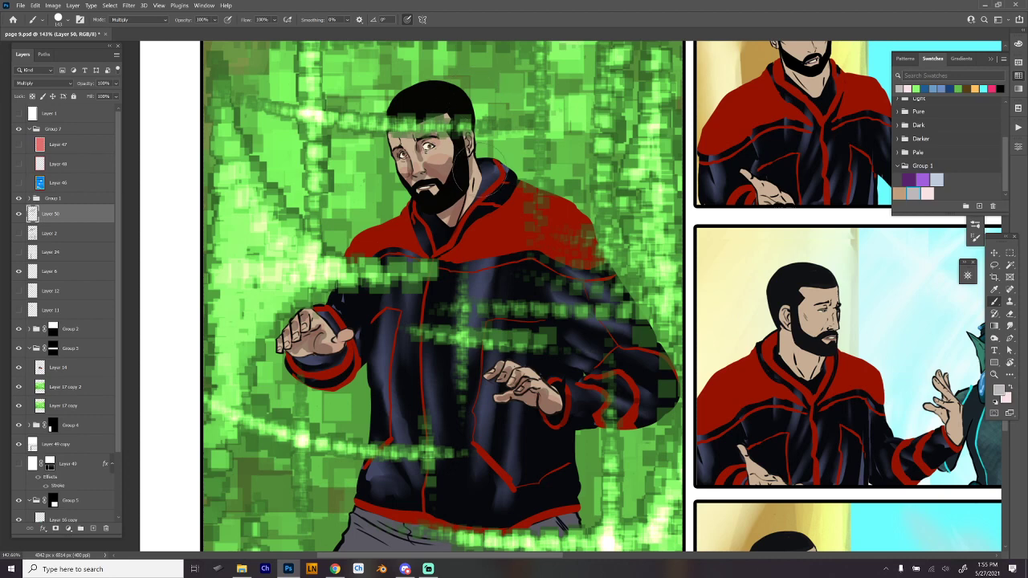
alt+click(485, 182)
- Paint light-grey Multiply shadows along the folds, crotch and outer hip of the man's grey trousers in the tall panel
scroll(641, 304, down, 5)
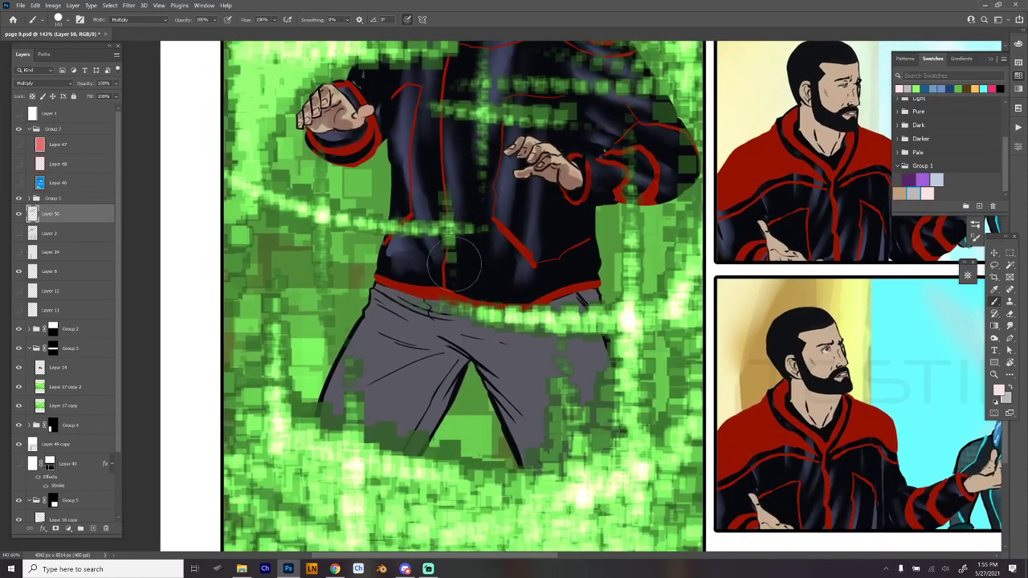
key(x)
mouse_move(463, 354)
mouse_down()
mouse_move(403, 322)
mouse_move(427, 338)
mouse_move(395, 338)
mouse_move(427, 350)
mouse_move(369, 375)
mouse_move(379, 366)
mouse_move(375, 390)
mouse_move(403, 408)
mouse_move(387, 410)
mouse_move(399, 418)
mouse_move(427, 412)
mouse_move(430, 365)
mouse_move(441, 398)
mouse_up()
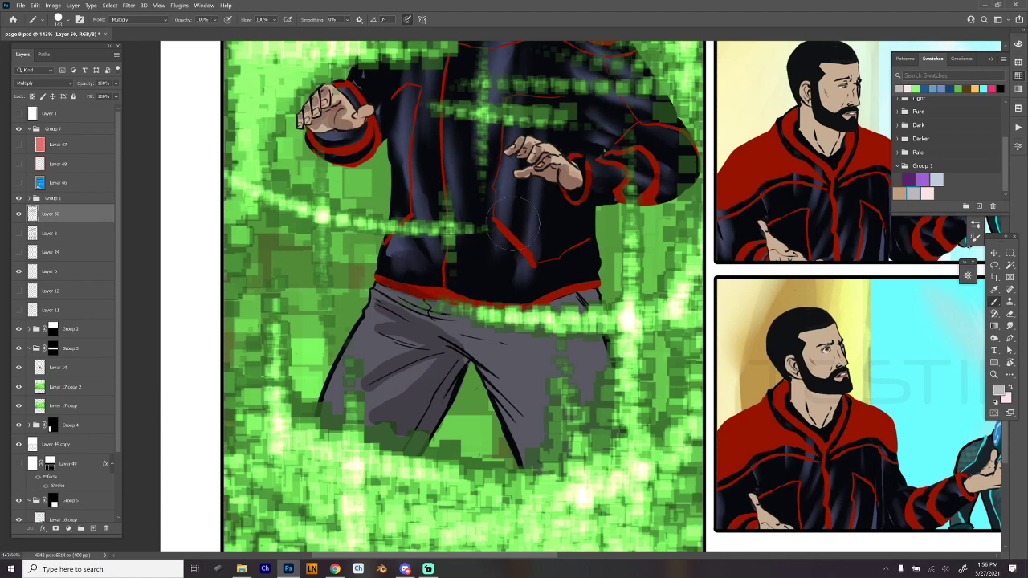
drag(580, 284, 601, 318)
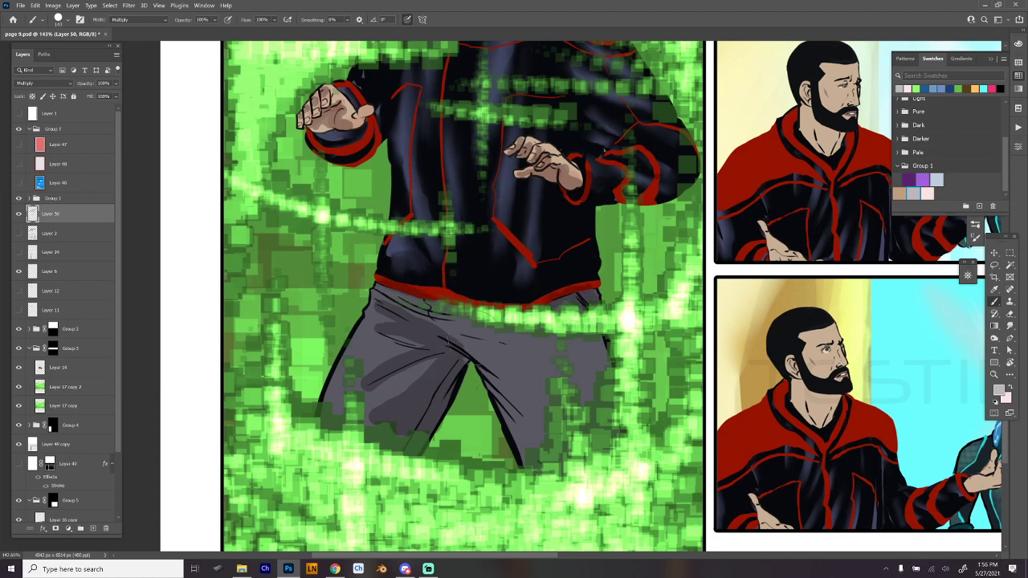
drag(471, 352, 536, 393)
drag(484, 372, 542, 429)
mouse_move(494, 391)
mouse_down()
mouse_move(536, 438)
mouse_move(521, 455)
mouse_move(529, 441)
mouse_up()
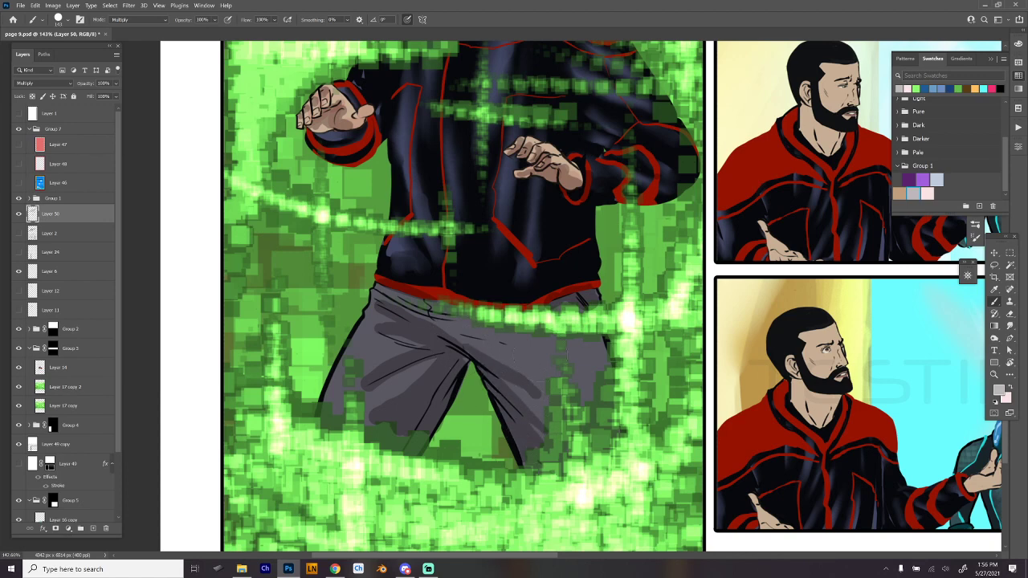
drag(593, 342, 602, 359)
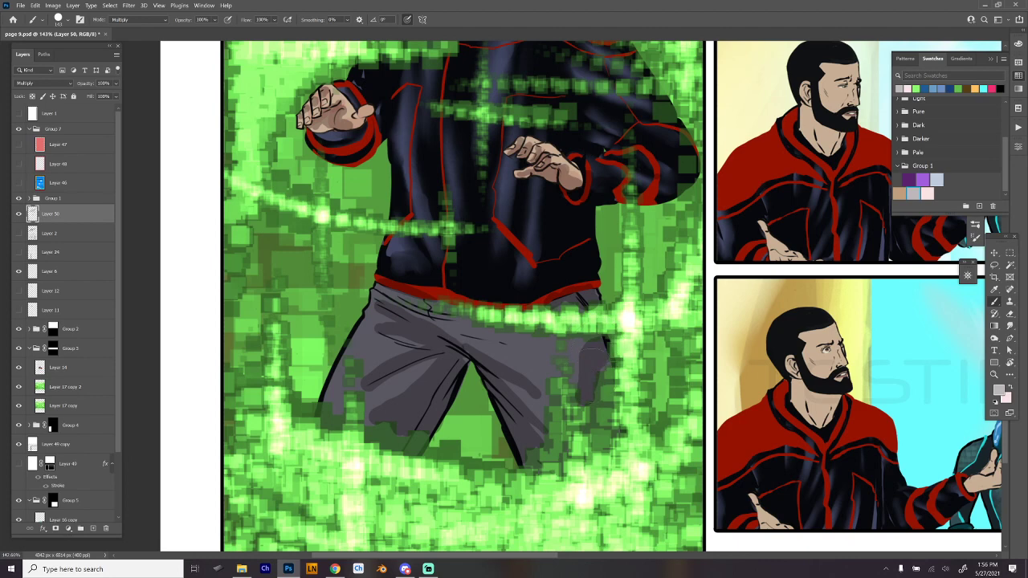
- Blend the trouser shadows on both legs and the waist using the Hard Round 19 smudge brush
right_click(593, 219)
click(682, 489)
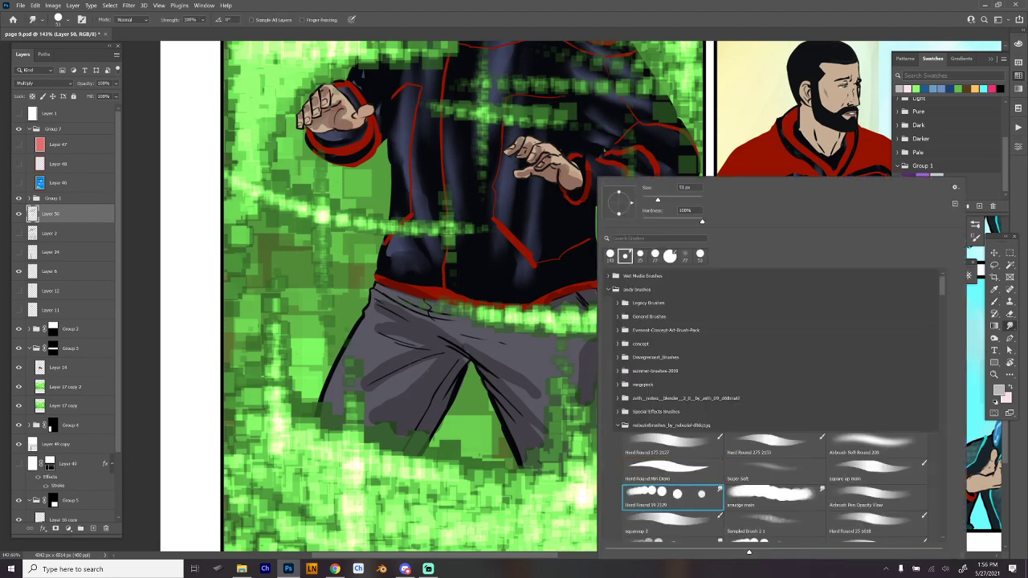
click(431, 364)
drag(400, 429, 423, 412)
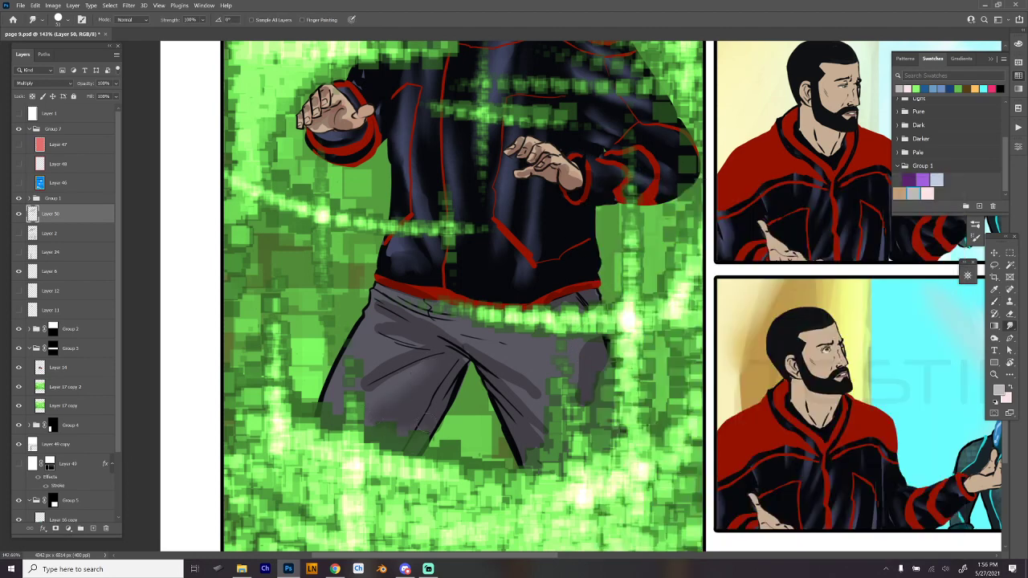
drag(438, 354, 365, 386)
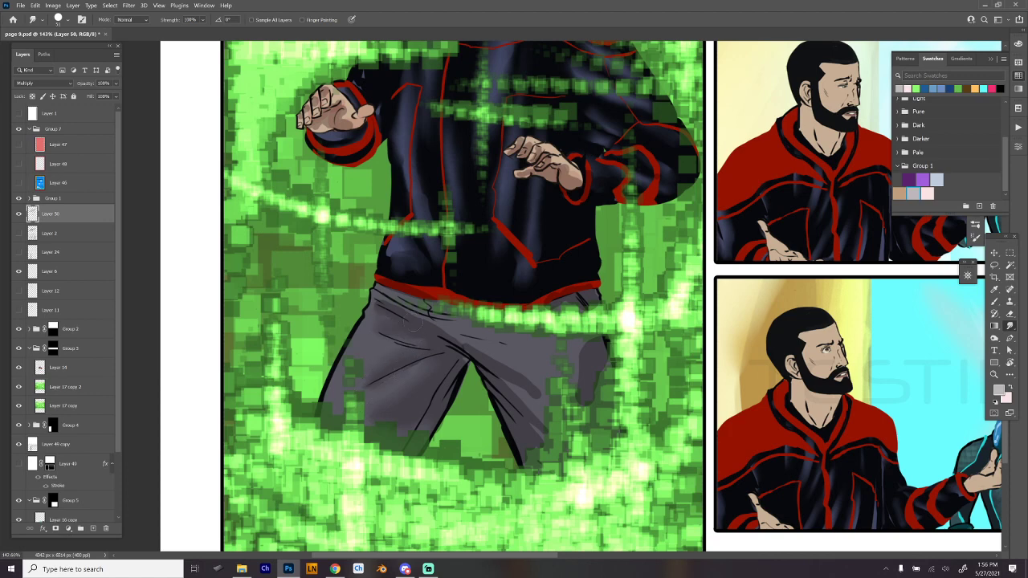
drag(387, 311, 449, 333)
drag(510, 370, 543, 413)
drag(584, 401, 597, 369)
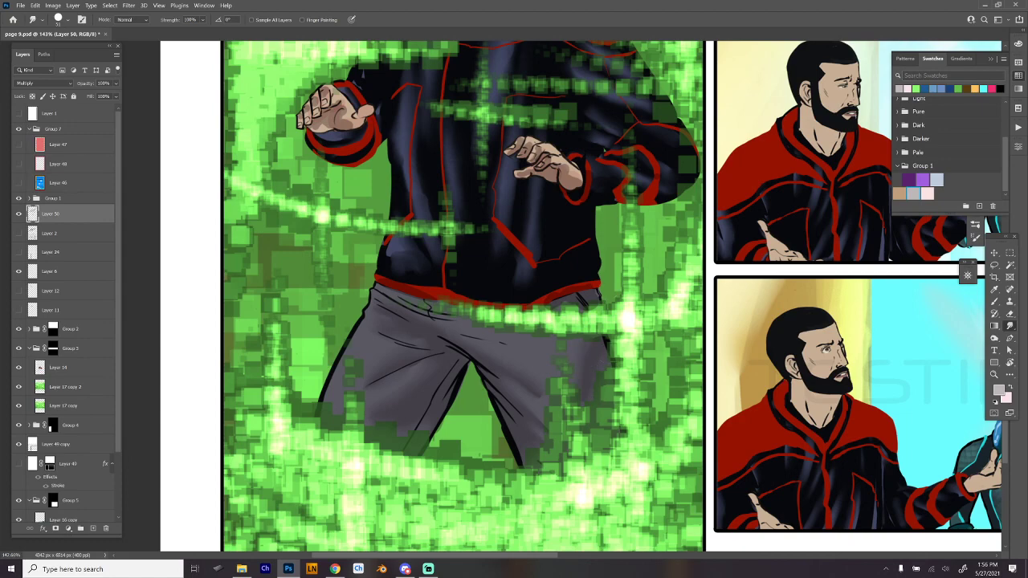
- Reduce the smudge brush size and blend the shading on the man's hands and face in the tall green panel
drag(582, 310, 564, 359)
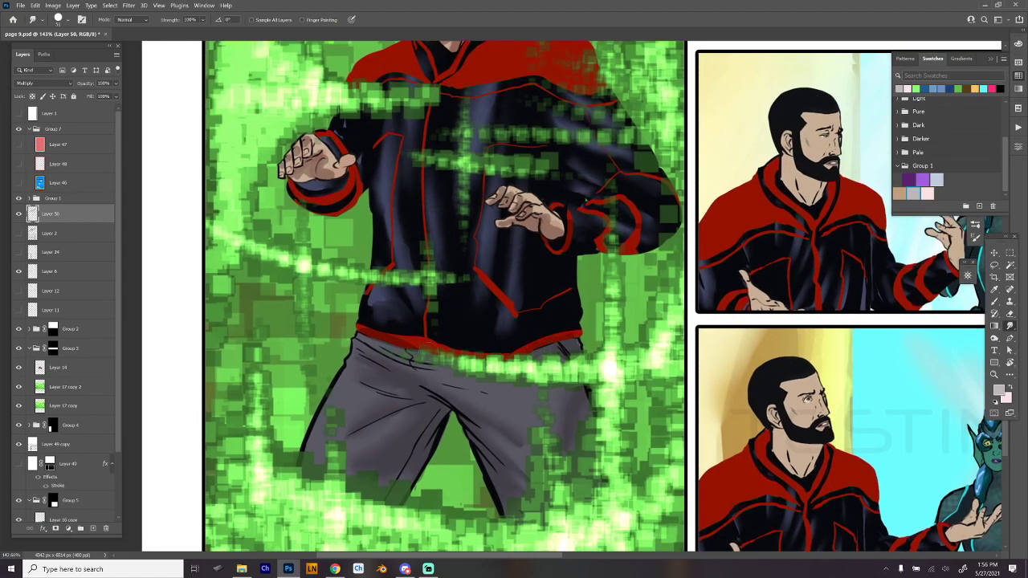
drag(539, 314, 486, 379)
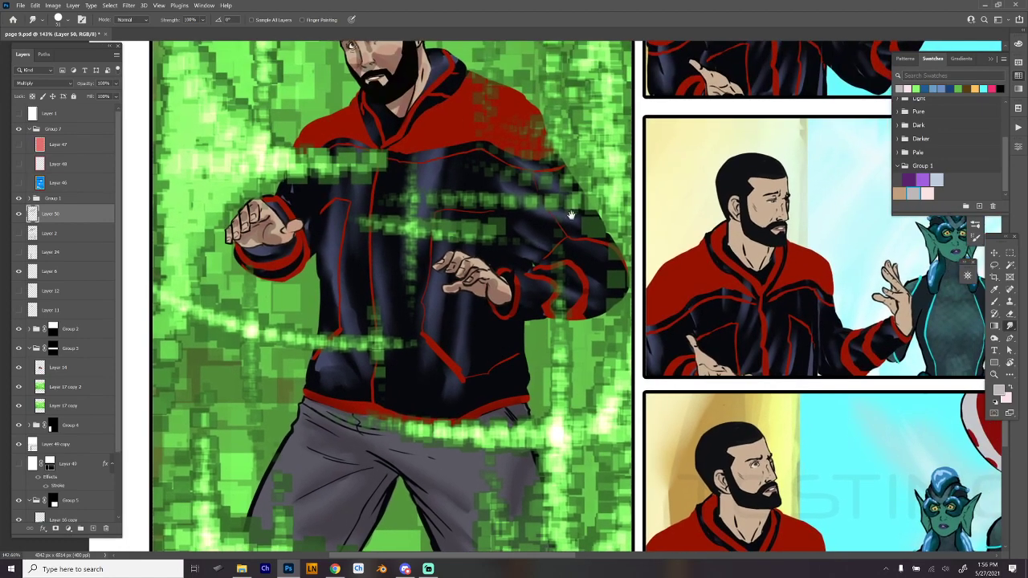
right_click(482, 254)
drag(533, 203, 529, 201)
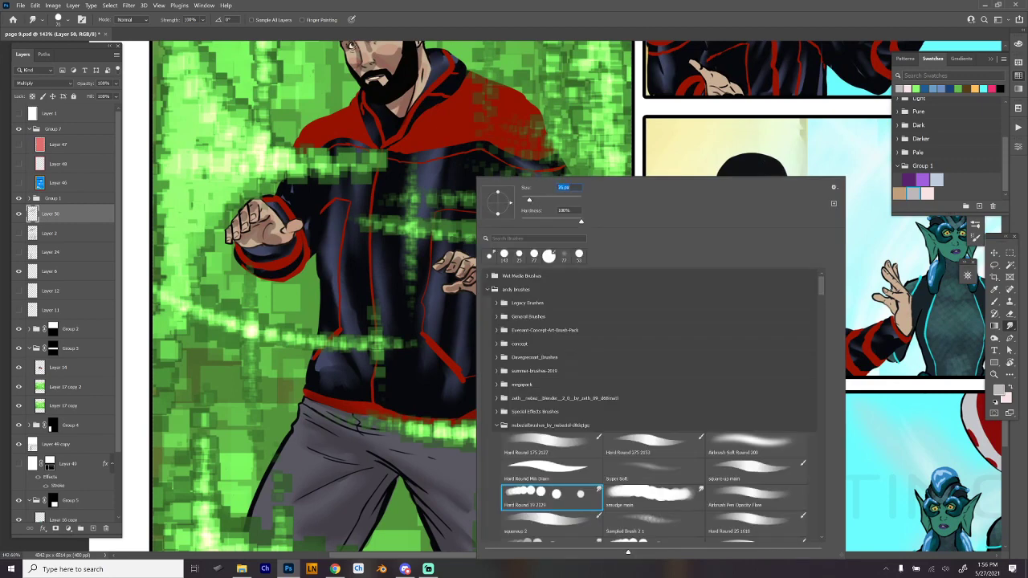
key(Return)
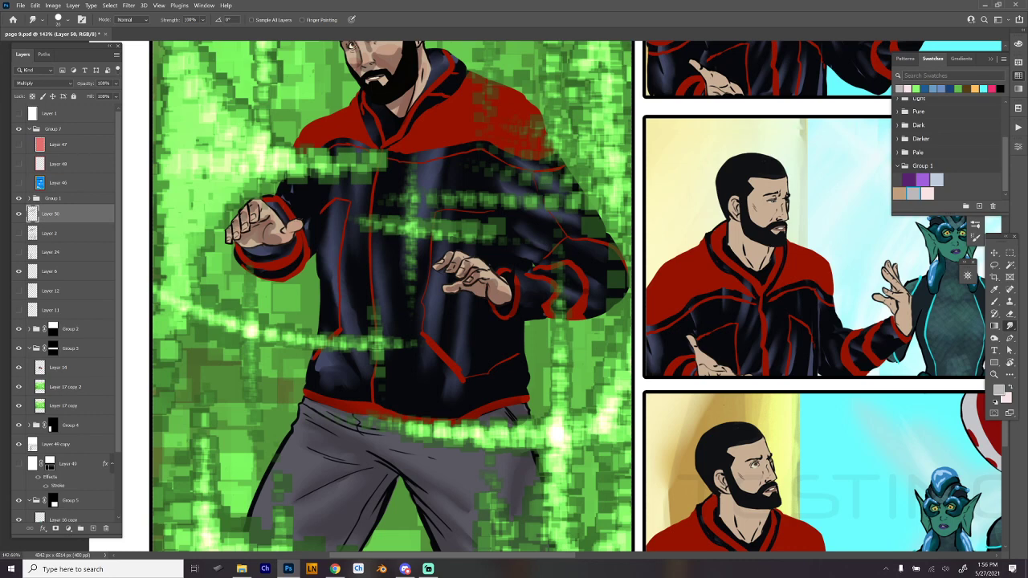
mouse_move(252, 243)
mouse_down()
mouse_move(242, 241)
mouse_move(269, 230)
mouse_up()
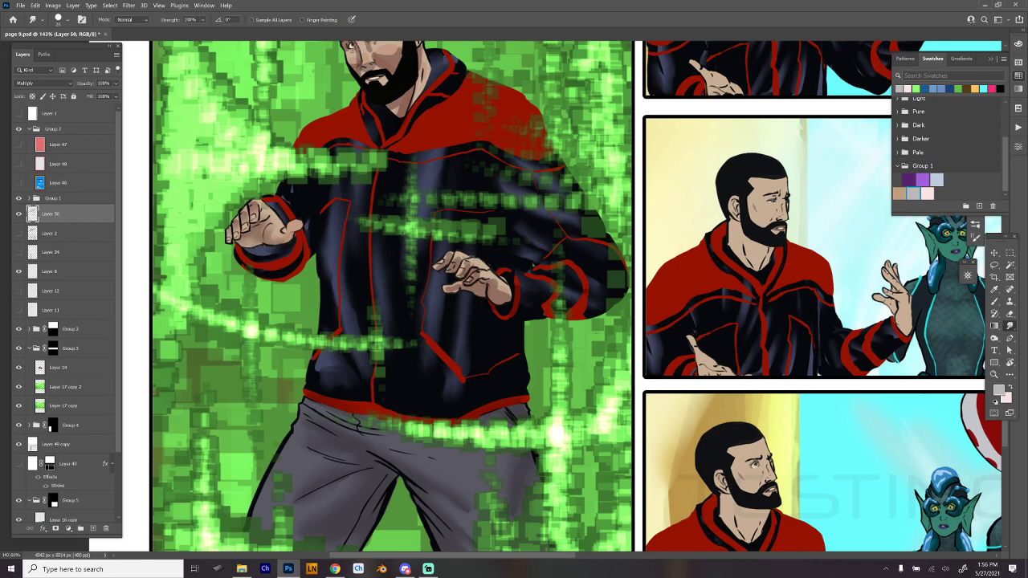
drag(464, 263, 459, 272)
drag(474, 271, 498, 285)
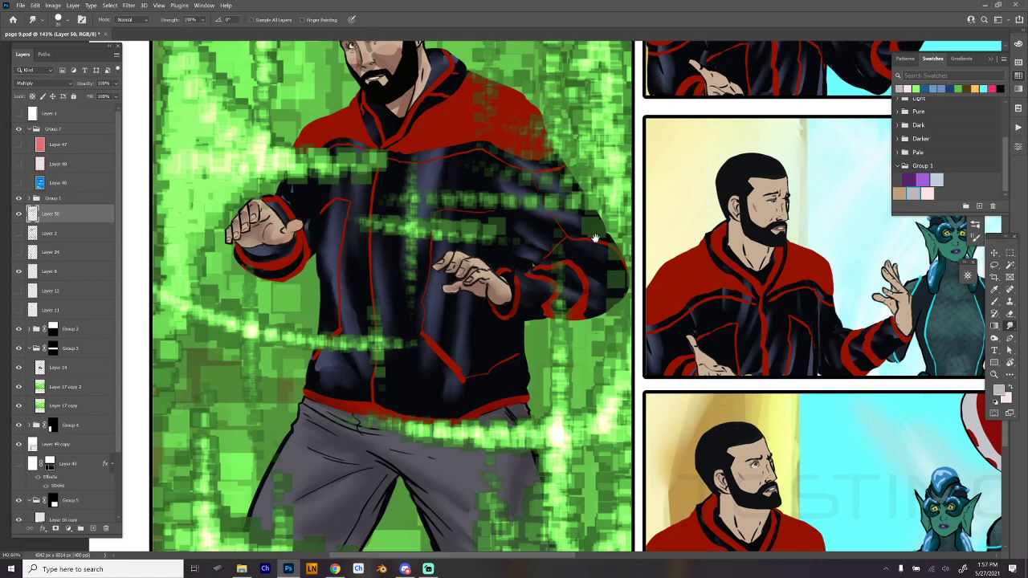
scroll(593, 235, up, 2)
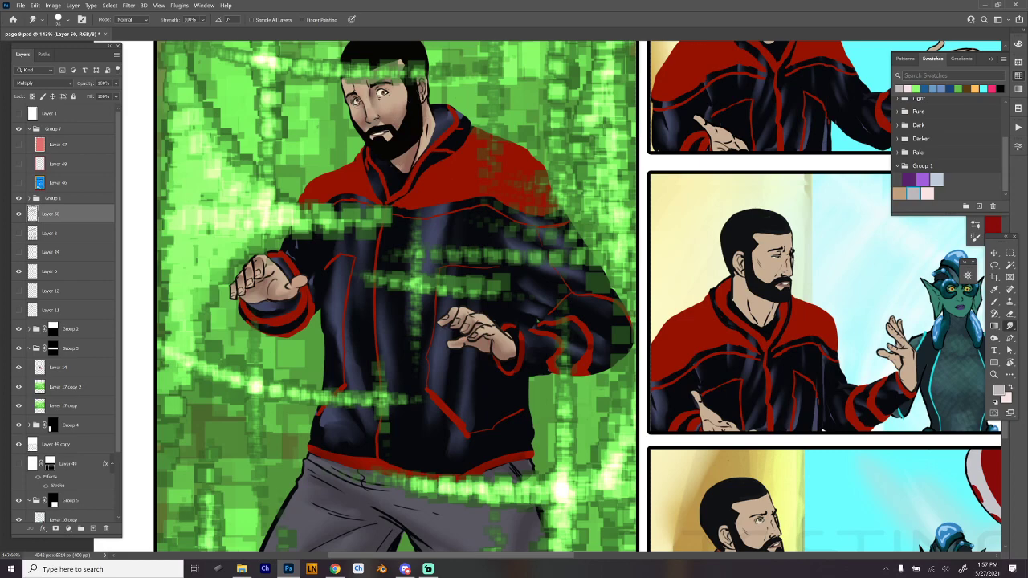
ctrl+click(713, 357)
- Paint a light-grey shadow below the collar on the man's red jacket in the tall green panel and smudge it smooth
drag(482, 252, 585, 331)
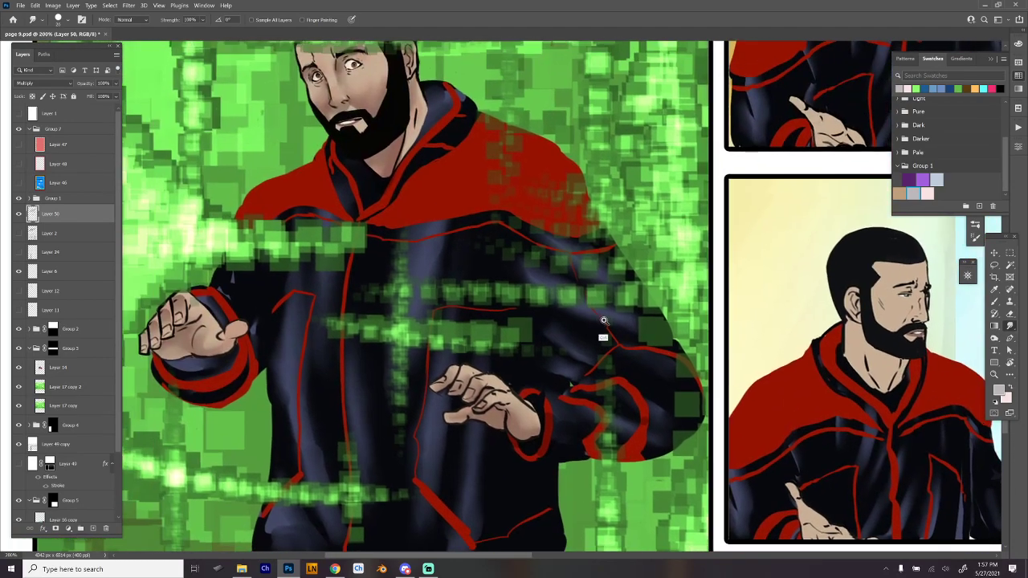
ctrl+alt+click(604, 320)
key(b)
ctrl+click(505, 266)
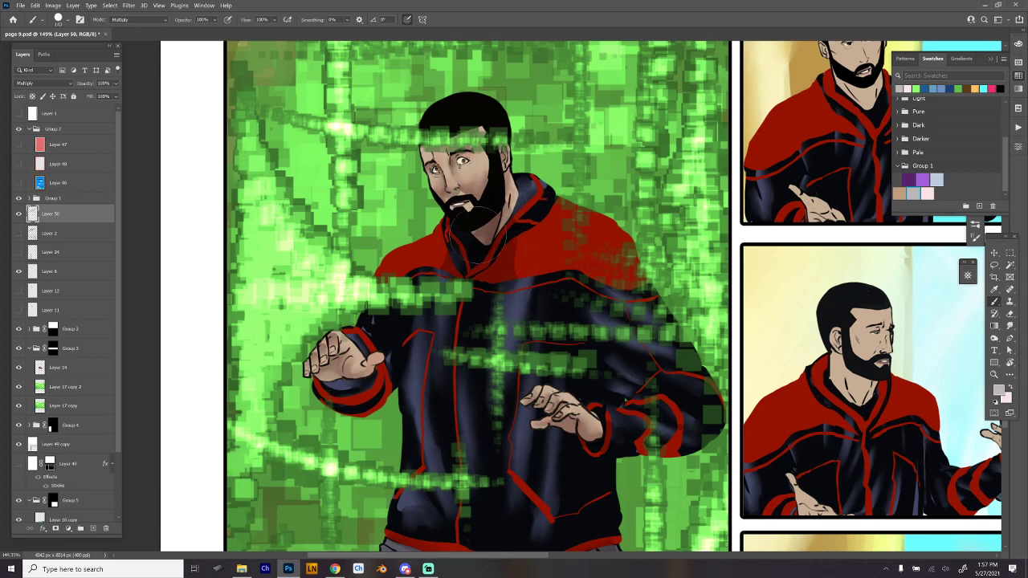
right_click(472, 232)
click(546, 491)
drag(447, 229, 444, 252)
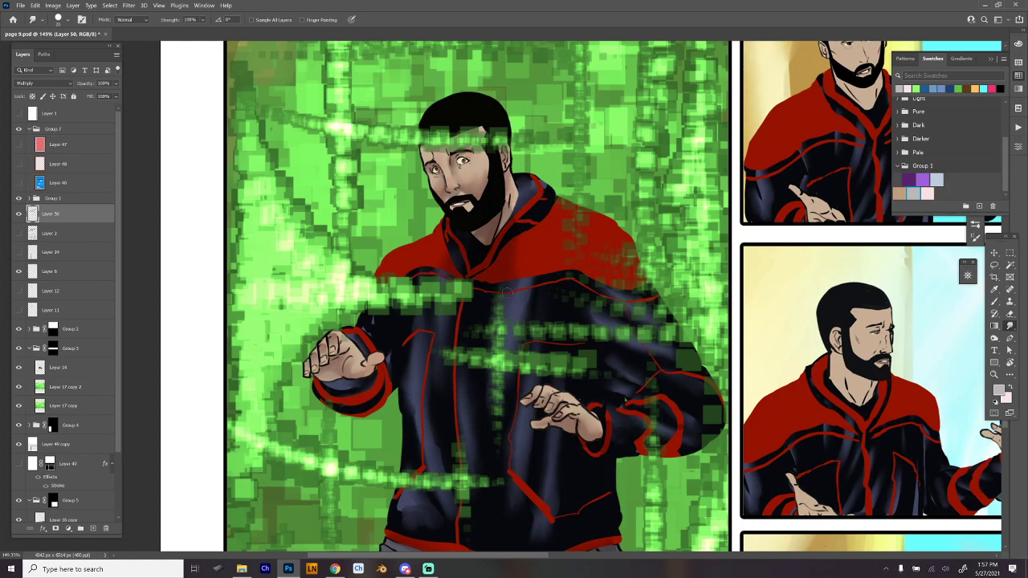
- Save the shaded page 9 document
scroll(611, 322, down, 3)
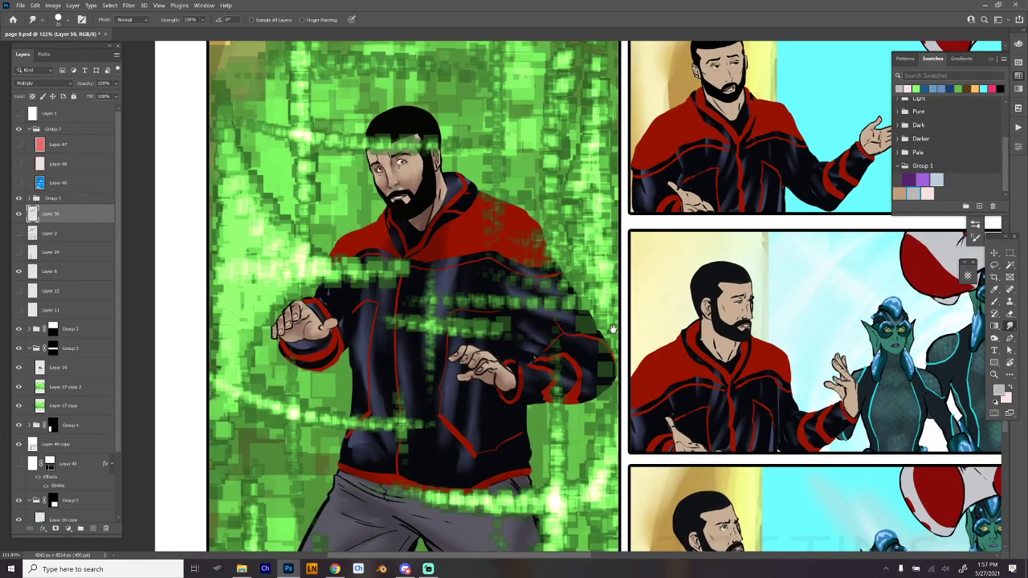
drag(594, 327, 547, 366)
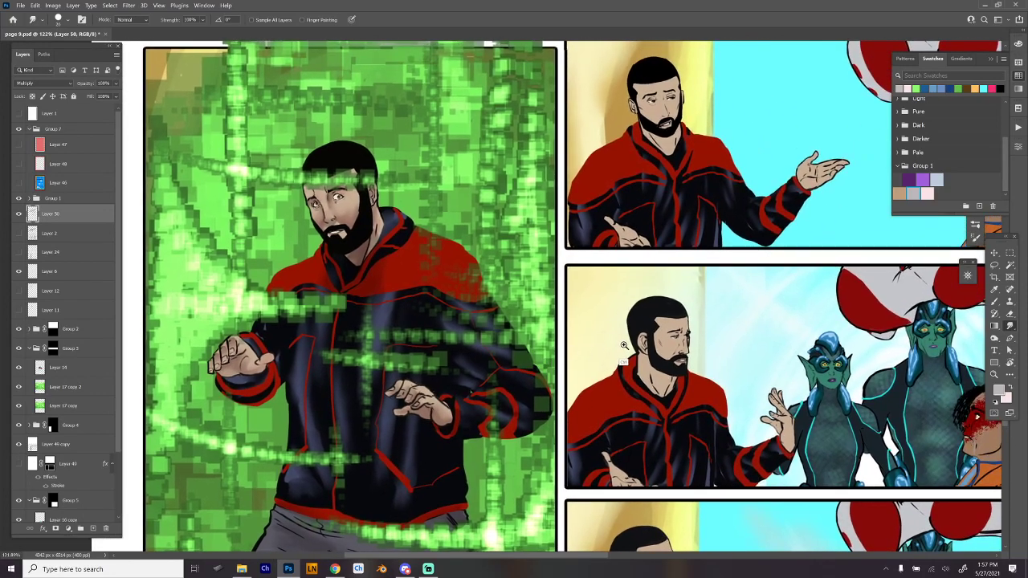
scroll(623, 359, down, 1)
scroll(623, 358, down, 3)
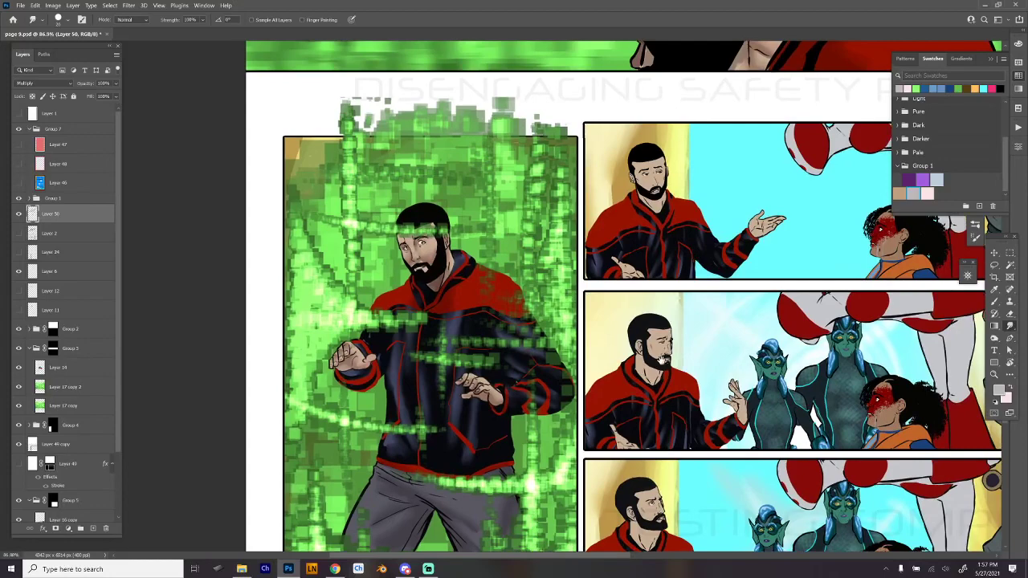
drag(667, 364, 553, 328)
drag(635, 346, 558, 328)
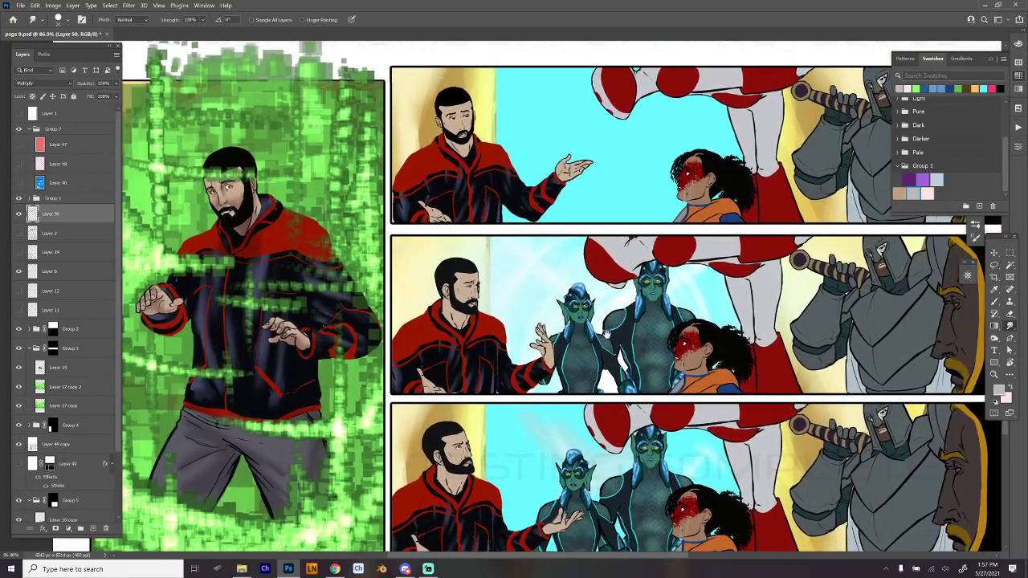
key(ctrl+s)
- Swap to the pale pink and paint shadows on the faces of the bearded man, the knight and the large profile in the first wide panel
drag(747, 428, 632, 445)
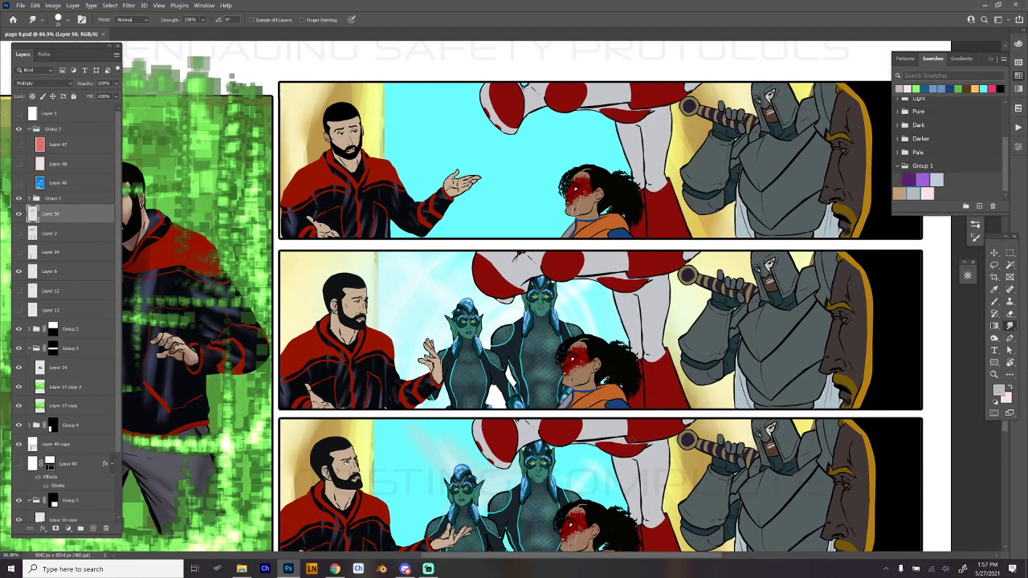
drag(697, 413, 644, 424)
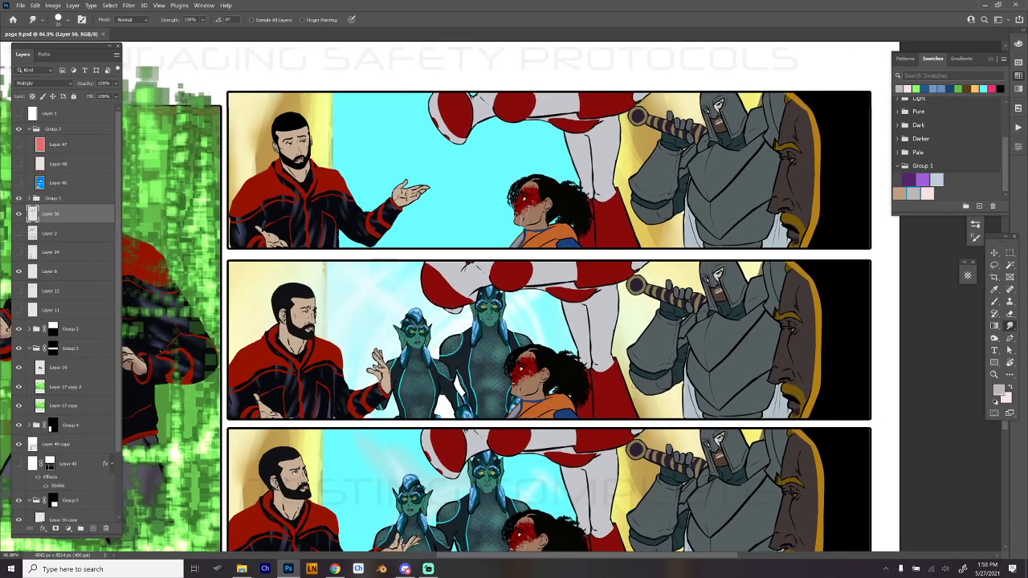
drag(314, 158, 343, 156)
drag(433, 215, 435, 251)
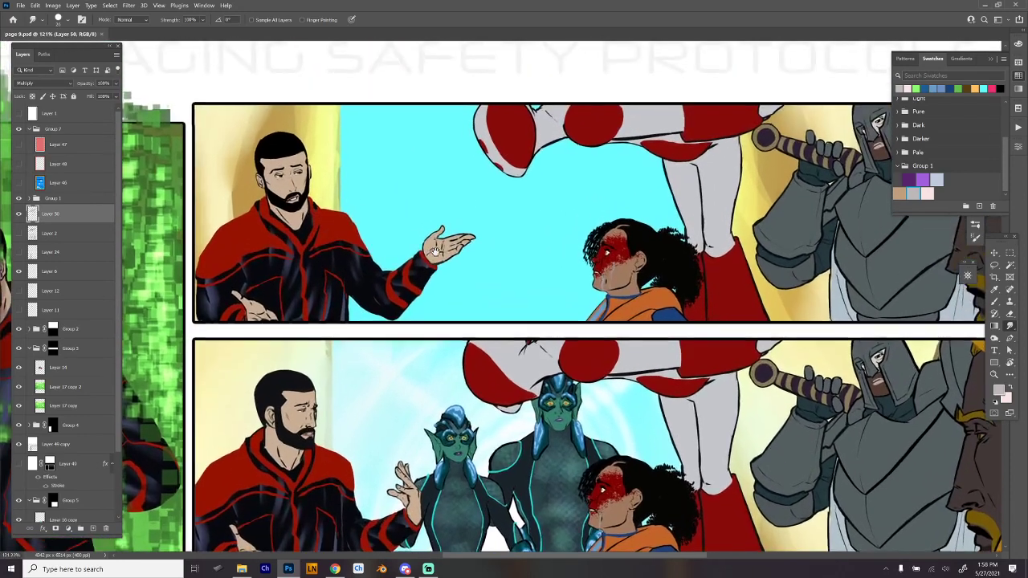
key(b)
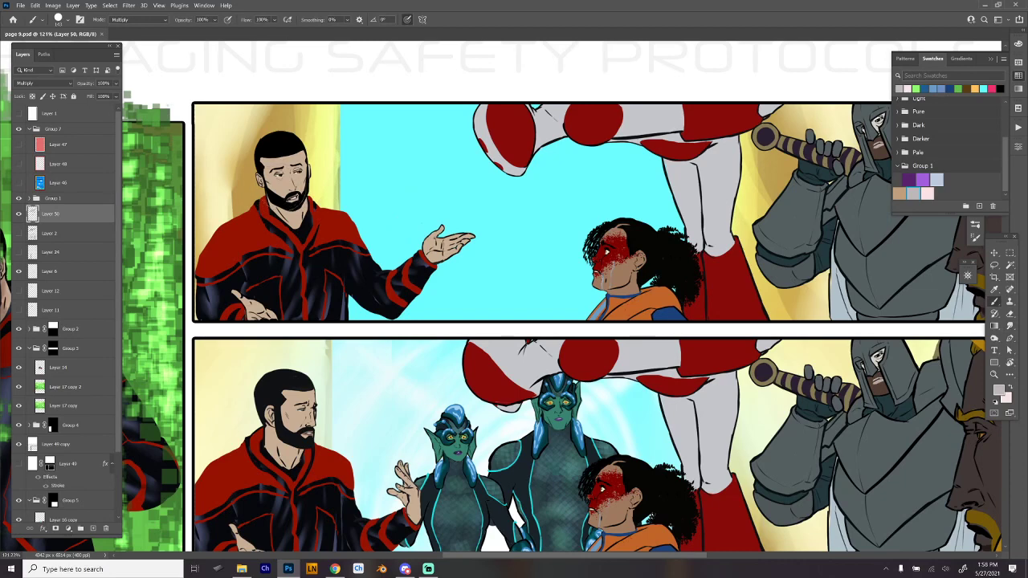
key(x)
drag(283, 177, 279, 180)
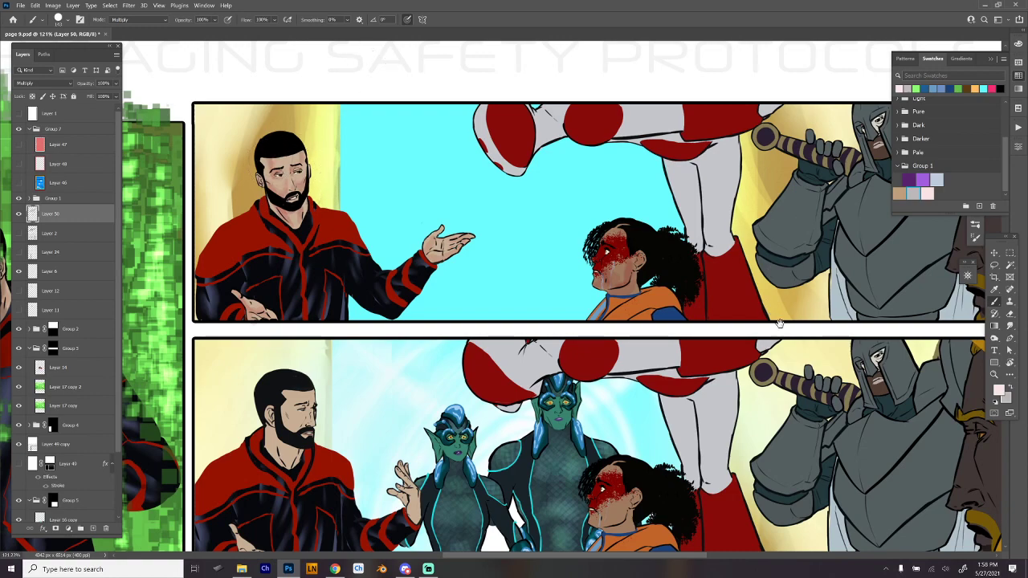
drag(778, 328, 531, 332)
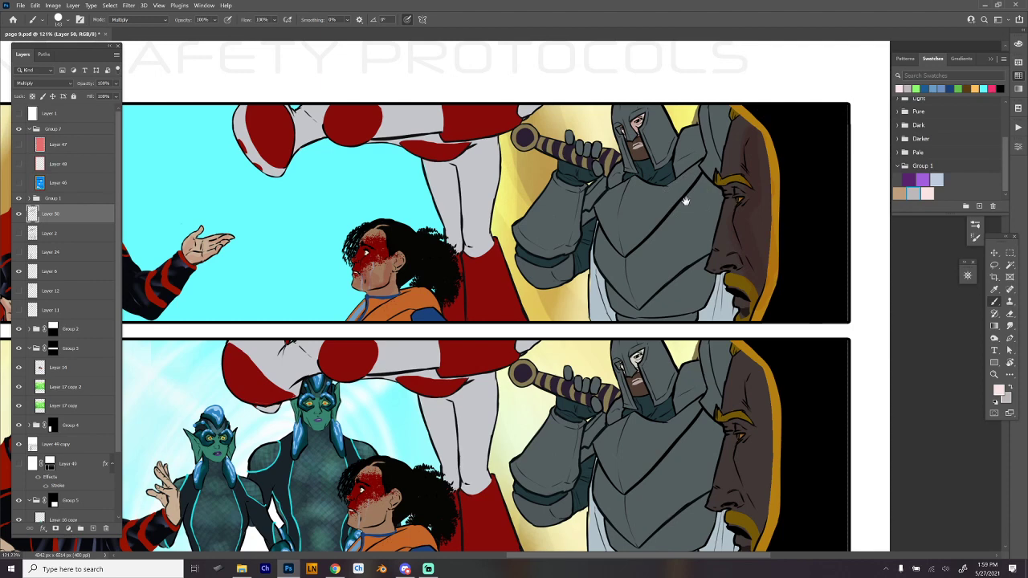
drag(685, 201, 734, 208)
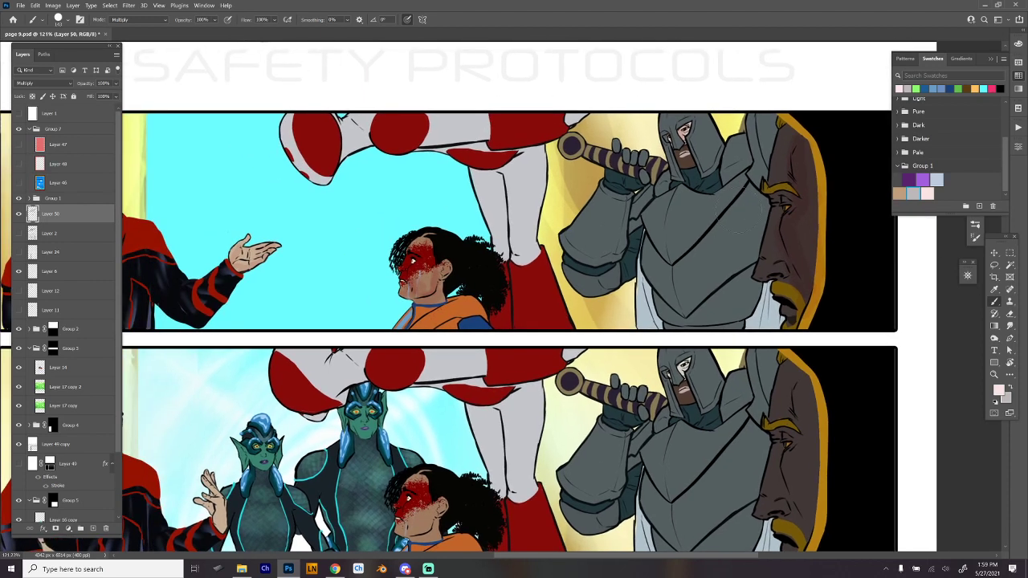
- Paint light-grey shadows on the bearded man's face, neck and red jacket in the first wide panel, undoing the unwanted strokes
drag(564, 330, 657, 341)
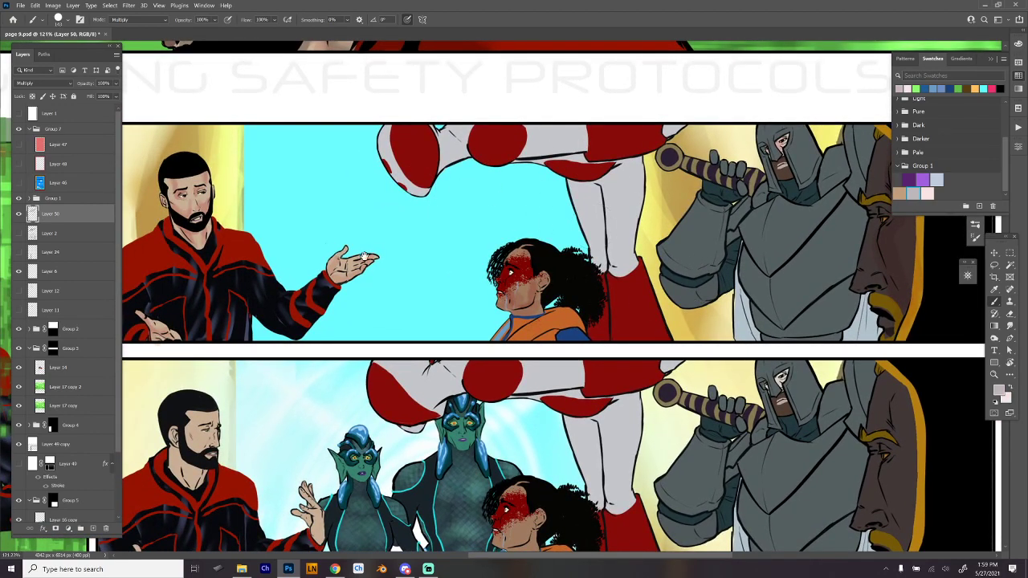
drag(376, 255, 569, 241)
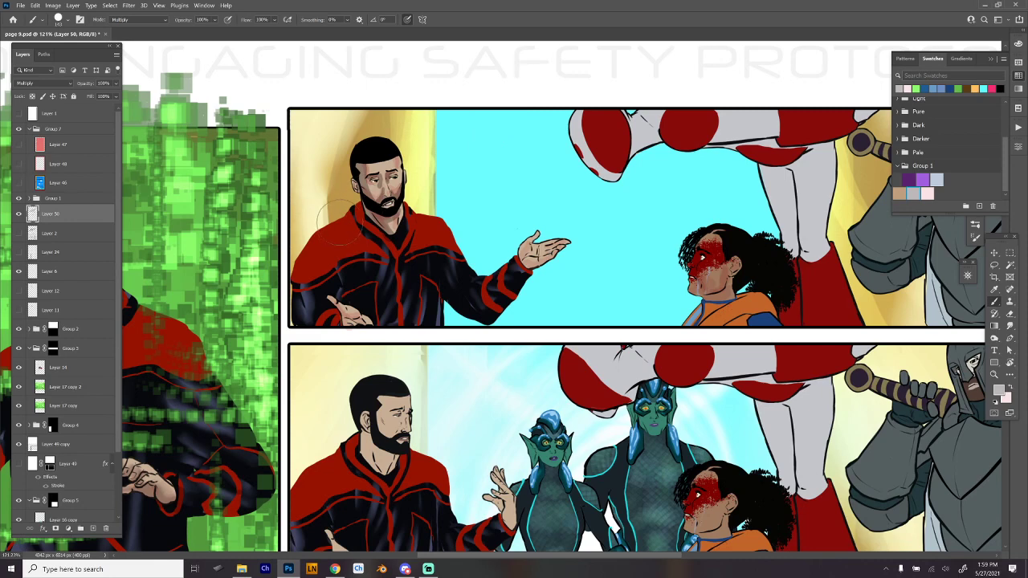
mouse_move(348, 213)
mouse_down()
mouse_move(365, 266)
mouse_move(385, 266)
mouse_move(361, 254)
mouse_move(352, 224)
mouse_move(369, 258)
mouse_move(345, 208)
mouse_move(356, 217)
mouse_move(334, 230)
mouse_move(373, 266)
mouse_move(345, 234)
mouse_move(353, 224)
mouse_move(357, 246)
mouse_move(405, 254)
mouse_move(401, 266)
mouse_move(310, 274)
mouse_move(312, 265)
mouse_move(340, 266)
mouse_move(312, 278)
mouse_move(332, 272)
mouse_move(332, 310)
mouse_move(318, 318)
mouse_move(337, 318)
mouse_move(333, 326)
mouse_move(352, 288)
mouse_move(389, 294)
mouse_move(349, 298)
mouse_move(318, 318)
mouse_move(339, 334)
mouse_move(319, 323)
mouse_move(349, 298)
mouse_move(325, 290)
mouse_move(361, 323)
mouse_up()
key(ctrl+z)
key(ctrl+z)
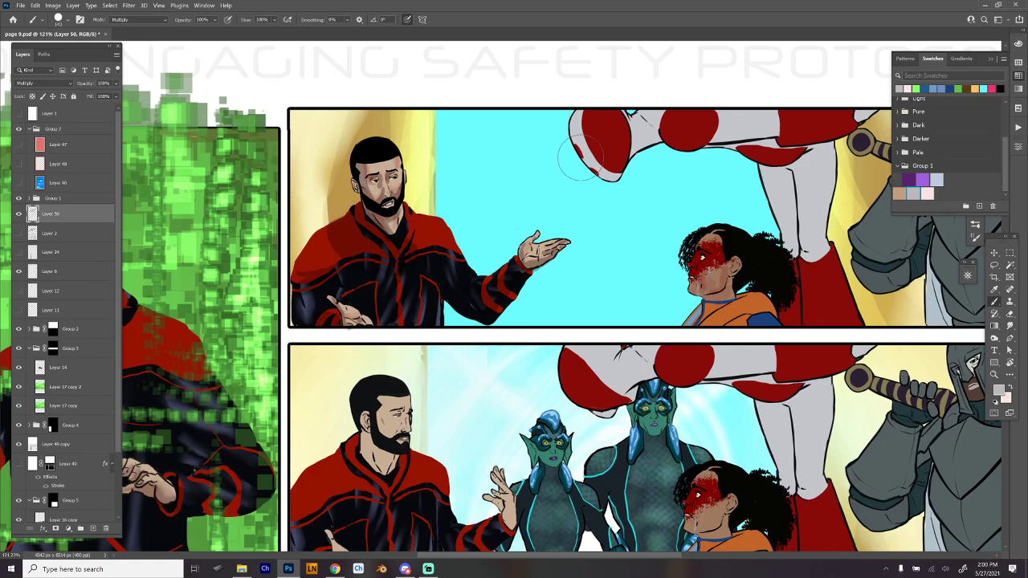
- Paint a base pass of light-grey shadow along the red-and-white figure's outstretched limb and both legs in the first wide panel
drag(712, 369, 647, 368)
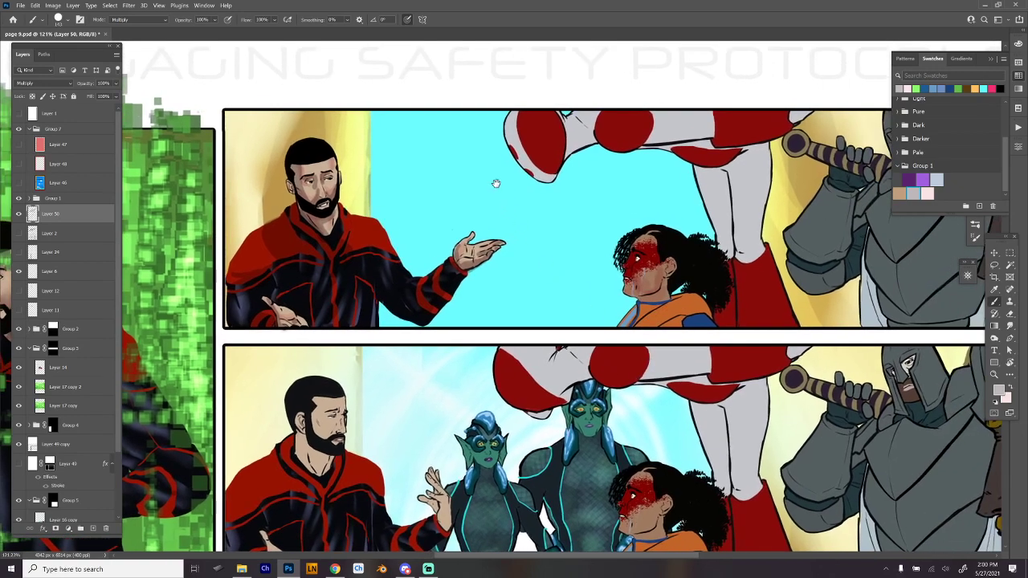
drag(665, 334, 574, 357)
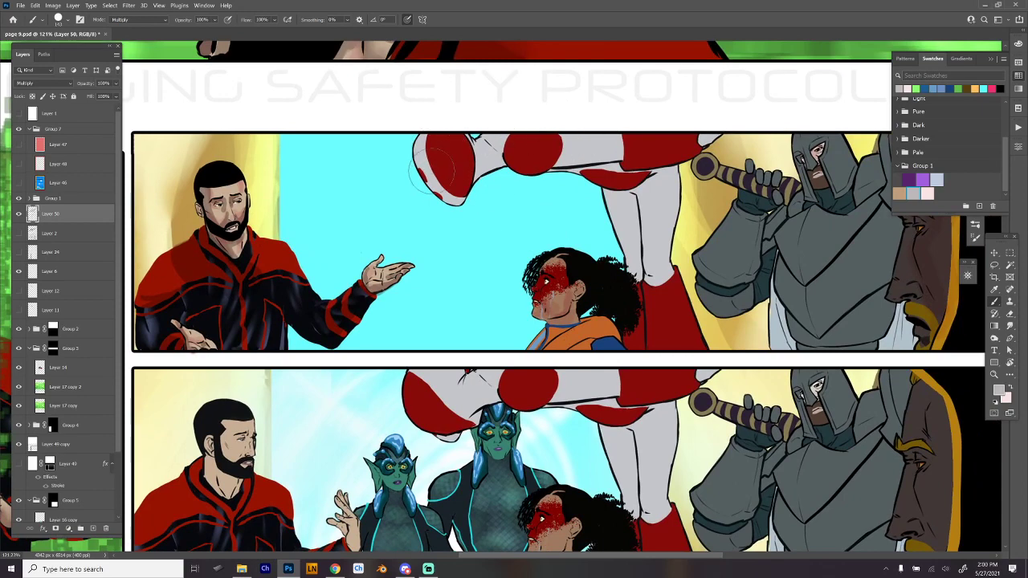
mouse_move(448, 191)
mouse_down()
mouse_move(429, 158)
mouse_move(443, 136)
mouse_move(454, 160)
mouse_move(442, 154)
mouse_move(502, 154)
mouse_move(490, 149)
mouse_move(500, 132)
mouse_move(545, 145)
mouse_move(600, 141)
mouse_move(598, 133)
mouse_move(639, 142)
mouse_move(624, 148)
mouse_move(638, 142)
mouse_move(634, 153)
mouse_move(727, 121)
mouse_up()
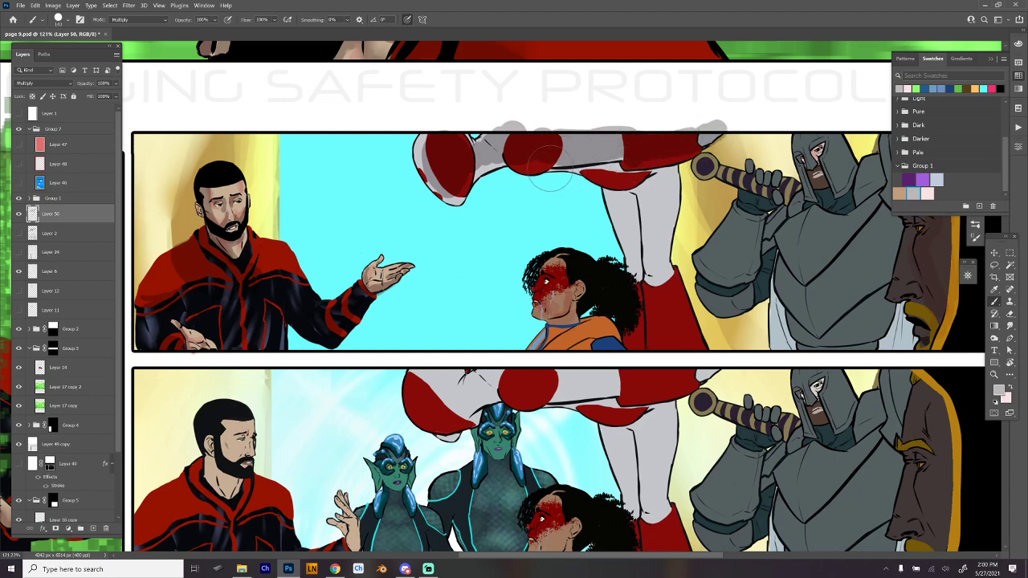
mouse_move(577, 171)
mouse_down()
mouse_move(620, 160)
mouse_move(651, 170)
mouse_move(643, 181)
mouse_move(668, 169)
mouse_move(650, 175)
mouse_move(664, 233)
mouse_move(667, 169)
mouse_move(659, 277)
mouse_move(658, 245)
mouse_move(656, 265)
mouse_move(656, 289)
mouse_move(667, 281)
mouse_move(673, 352)
mouse_move(663, 309)
mouse_move(687, 345)
mouse_up()
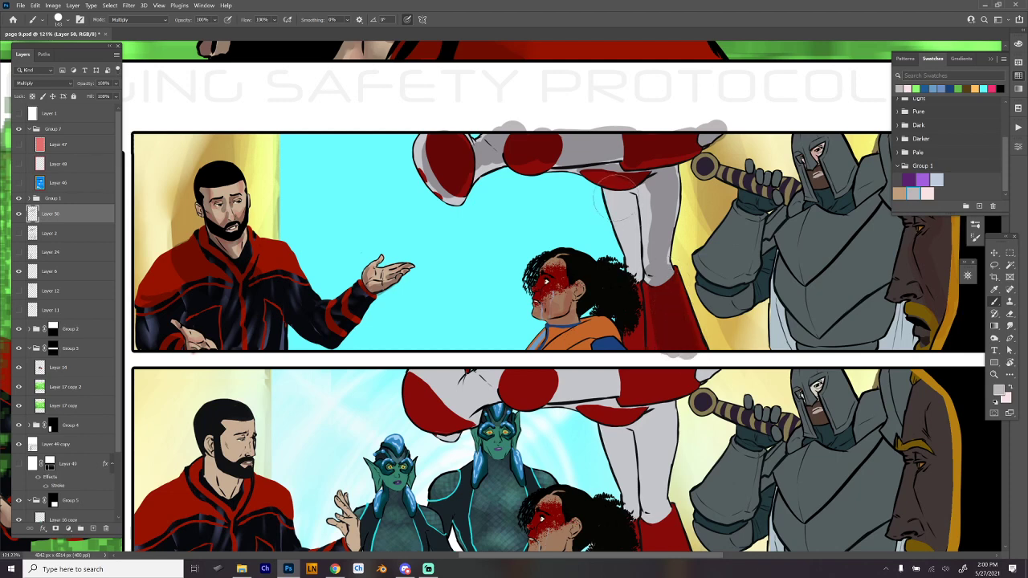
mouse_move(611, 184)
mouse_down()
mouse_move(628, 201)
mouse_move(622, 211)
mouse_move(631, 189)
mouse_move(637, 347)
mouse_move(631, 317)
mouse_up()
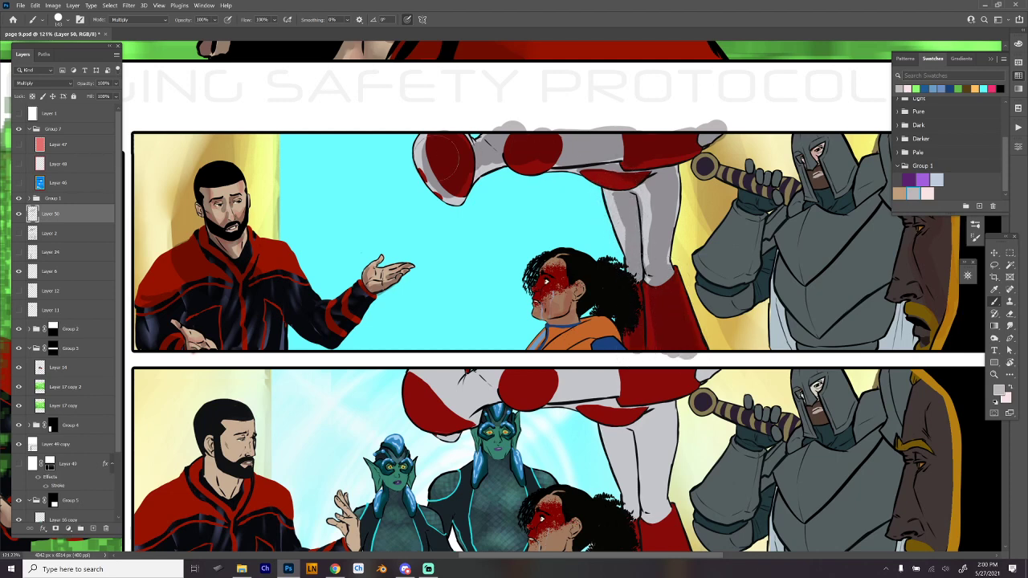
- Layer darker grey strokes over the red-and-white figure's limb and legs, and shade the curly-haired woman's face and orange top
mouse_move(447, 157)
mouse_down()
mouse_move(414, 136)
mouse_move(433, 200)
mouse_move(498, 165)
mouse_move(552, 152)
mouse_move(522, 181)
mouse_move(623, 152)
mouse_up()
key(ctrl+z)
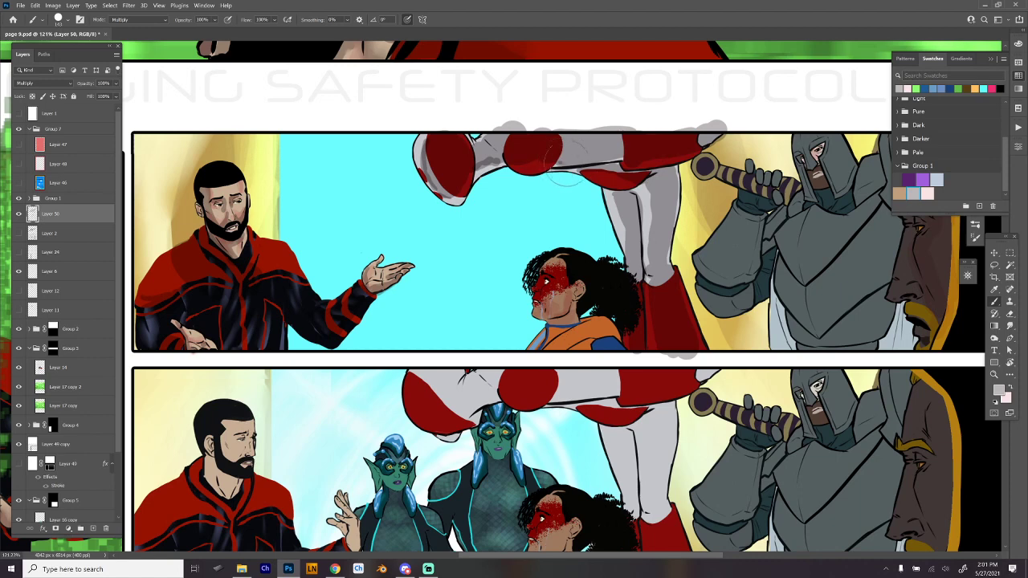
drag(567, 177, 639, 149)
drag(615, 195, 625, 254)
drag(646, 186, 650, 252)
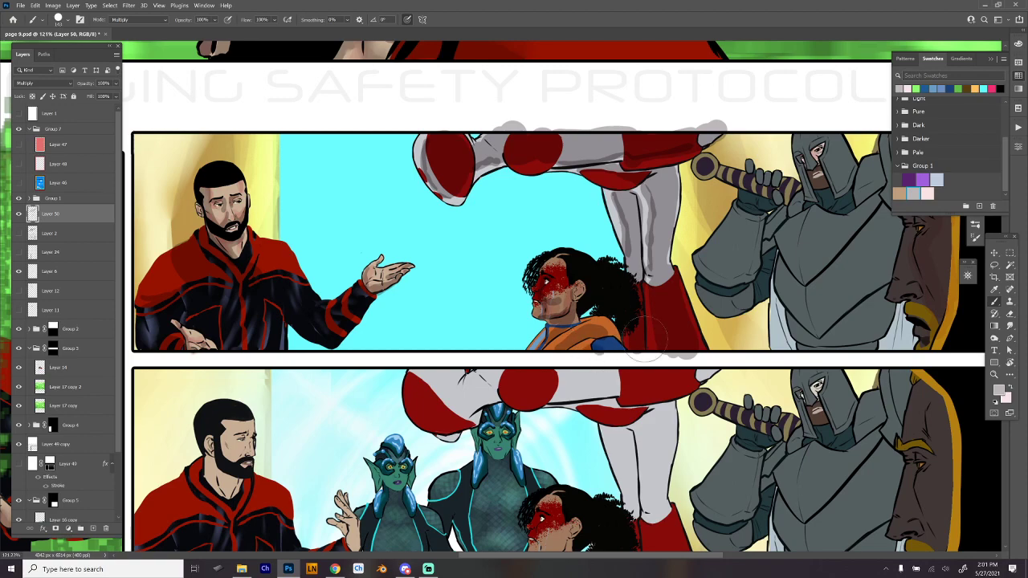
- Add grey shadows to the red boots and down the large bearded profile face at the end of the first wide panel
drag(715, 367, 546, 356)
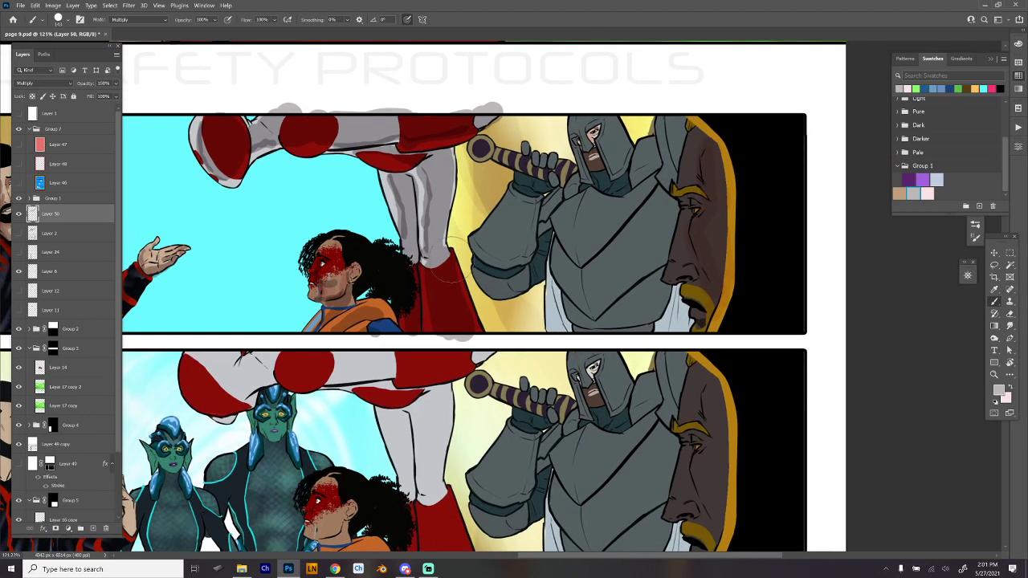
drag(713, 219, 689, 228)
mouse_move(667, 131)
mouse_down()
mouse_move(690, 203)
mouse_move(662, 209)
mouse_move(662, 229)
mouse_move(682, 210)
mouse_move(669, 249)
mouse_move(690, 297)
mouse_move(678, 249)
mouse_move(688, 159)
mouse_move(697, 312)
mouse_up()
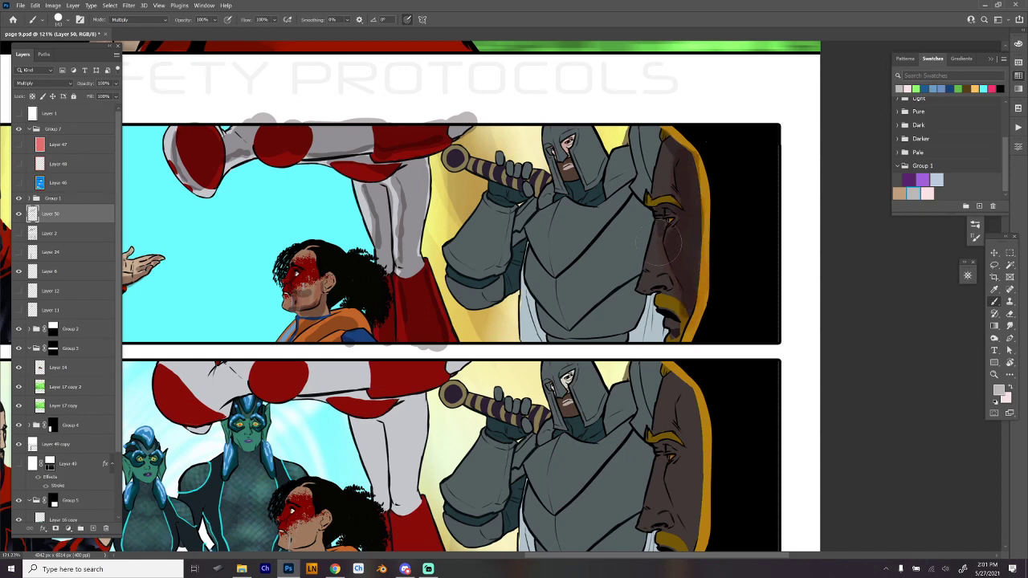
mouse_move(661, 241)
mouse_down()
mouse_move(663, 246)
mouse_move(673, 287)
mouse_move(658, 281)
mouse_move(678, 288)
mouse_move(681, 341)
mouse_up()
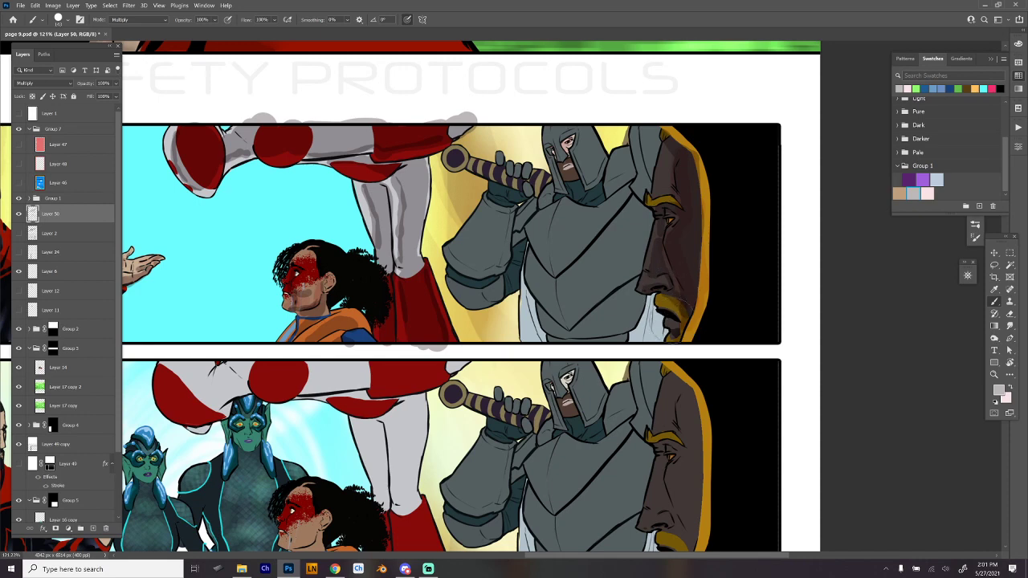
- Select the grey overspill above the first wide panel's border with a rectangular marquee, delete it, and return to the brush
drag(408, 314, 534, 306)
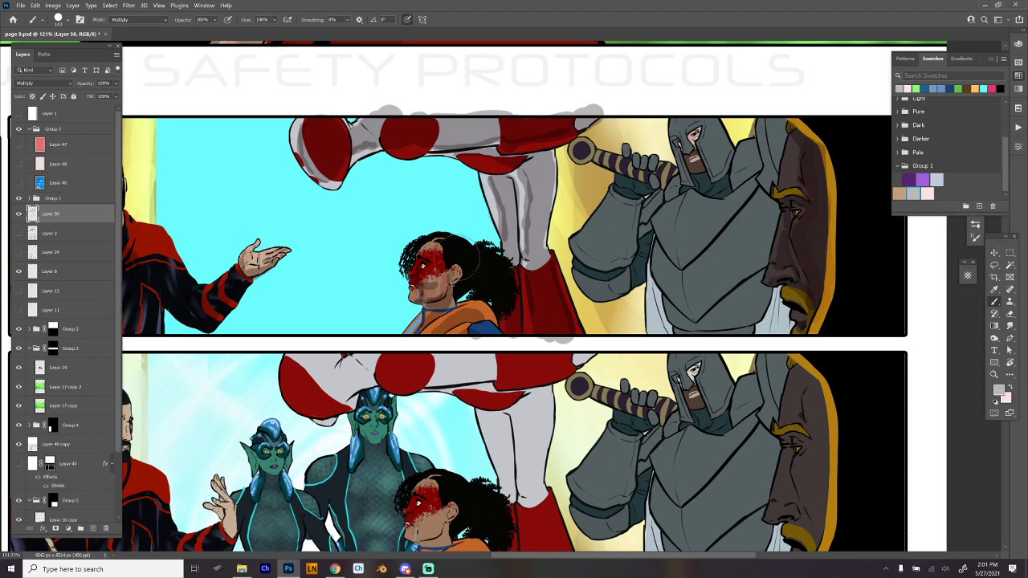
drag(629, 282, 651, 304)
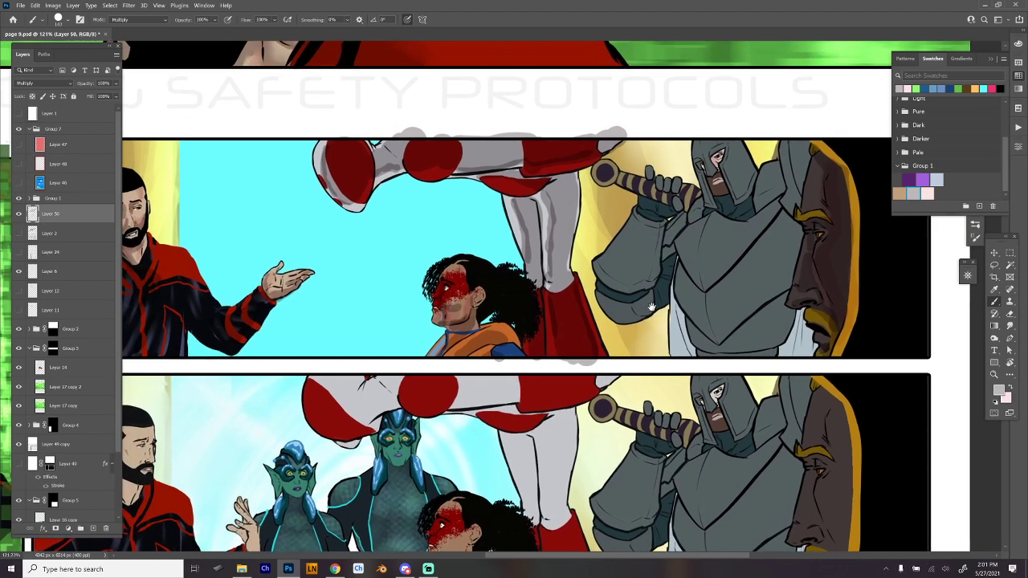
key(m)
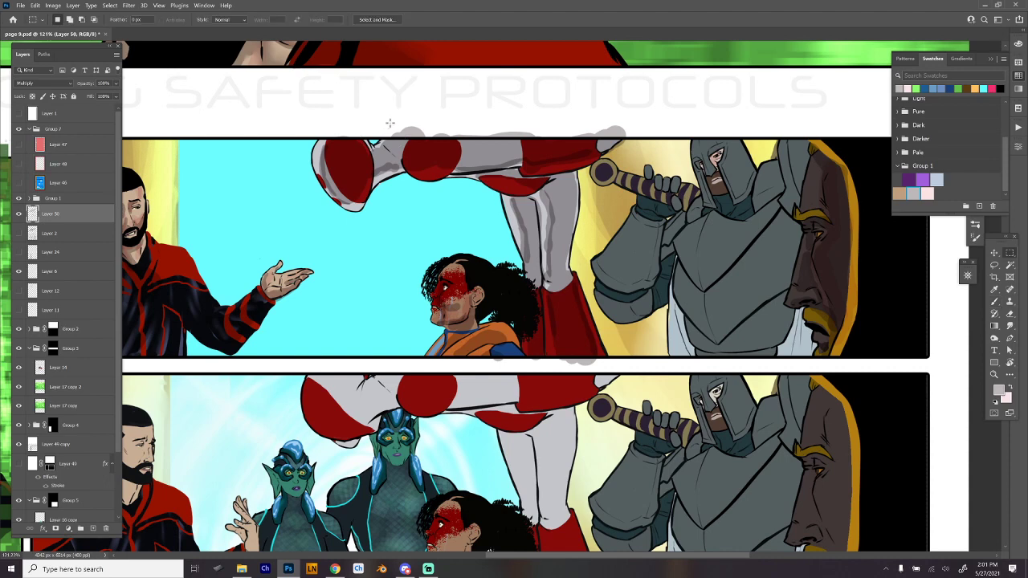
mouse_move(302, 112)
mouse_down()
mouse_move(629, 123)
mouse_move(661, 138)
mouse_up()
key(Delete)
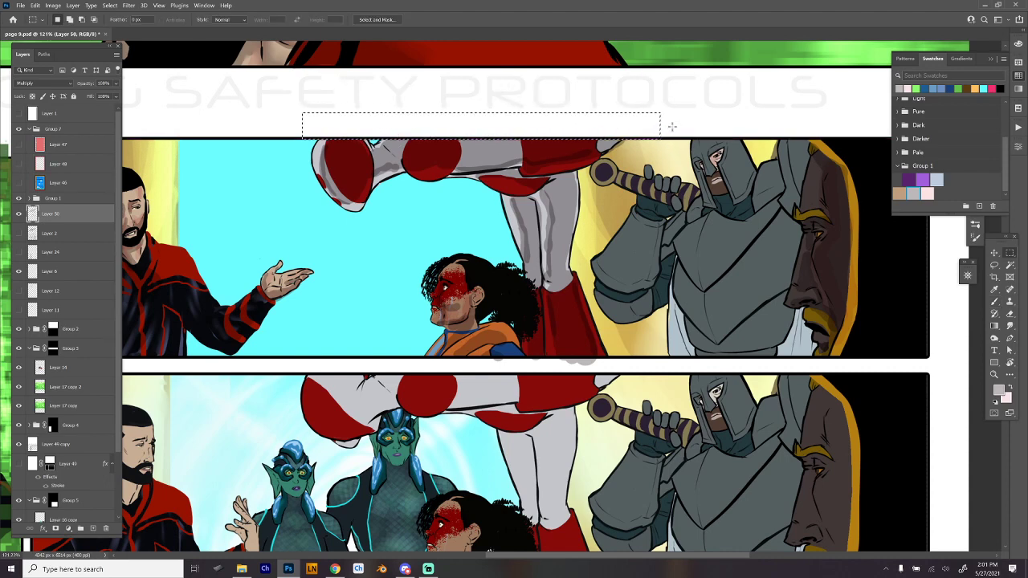
key(ctrl+d)
key(b)
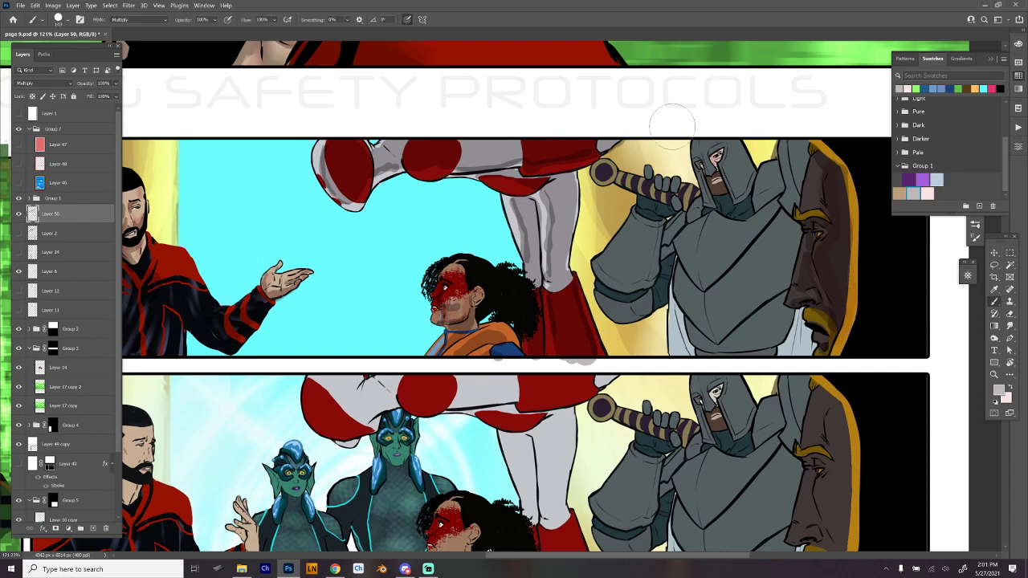
mouse_move(756, 282)
mouse_down()
mouse_move(707, 292)
mouse_move(750, 241)
mouse_up()
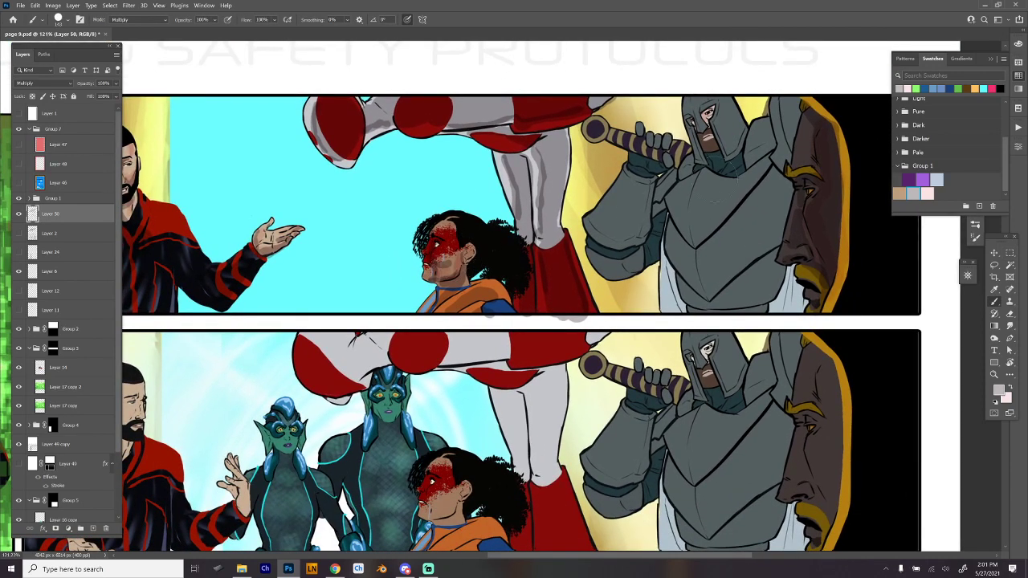
drag(755, 227, 726, 230)
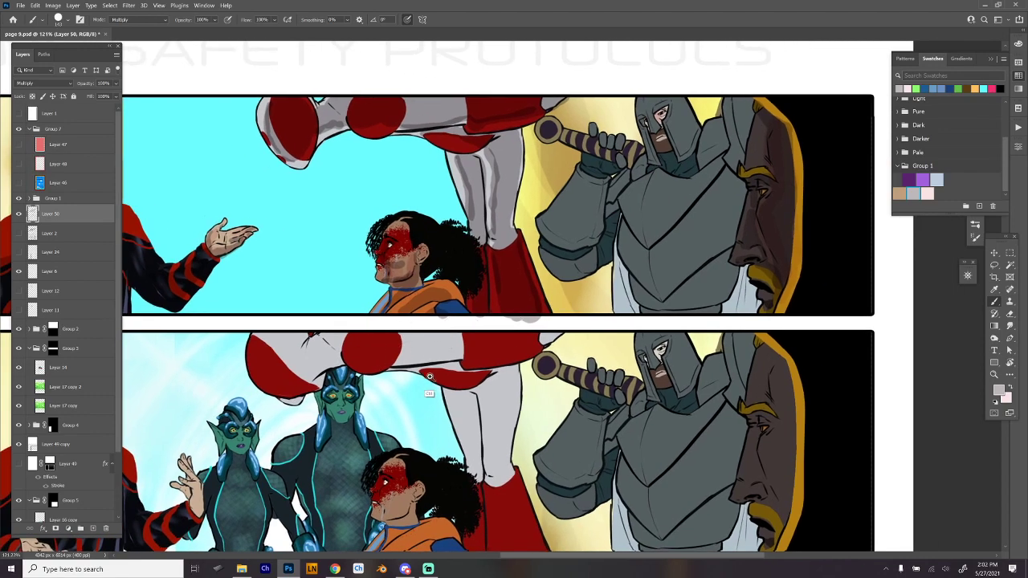
scroll(425, 372, down, 2)
drag(426, 372, 450, 359)
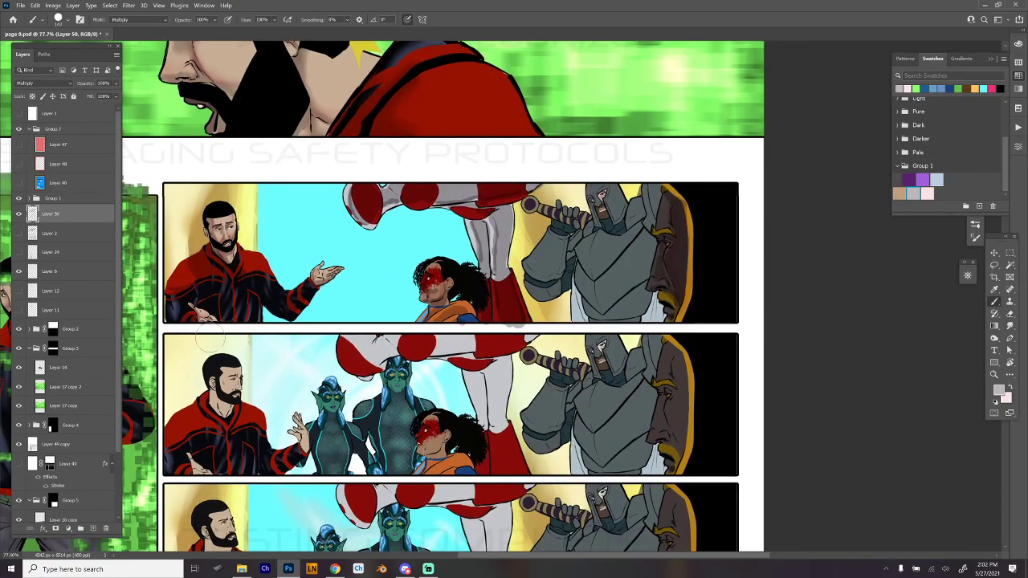
- Select the grey overspill below the first wide panel with a rectangular marquee, delete it, deselect, and return to the brush
key(m)
drag(165, 326, 763, 324)
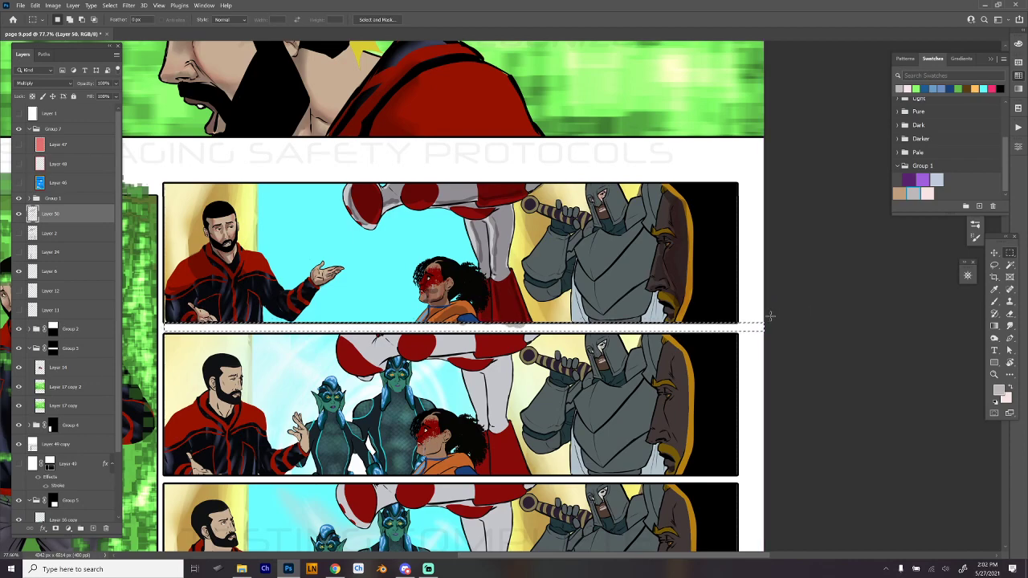
key(ctrl+d)
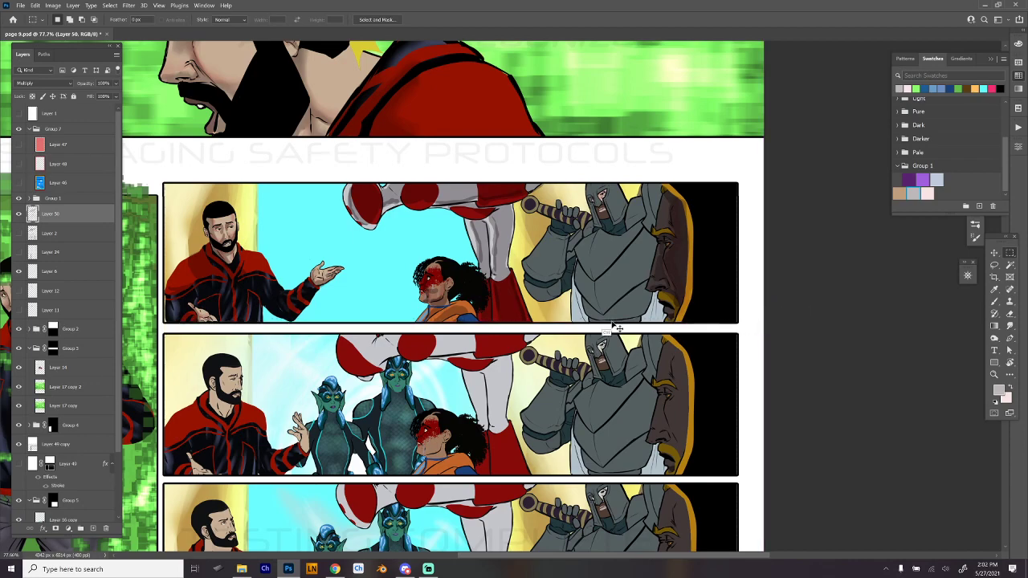
drag(608, 348, 628, 377)
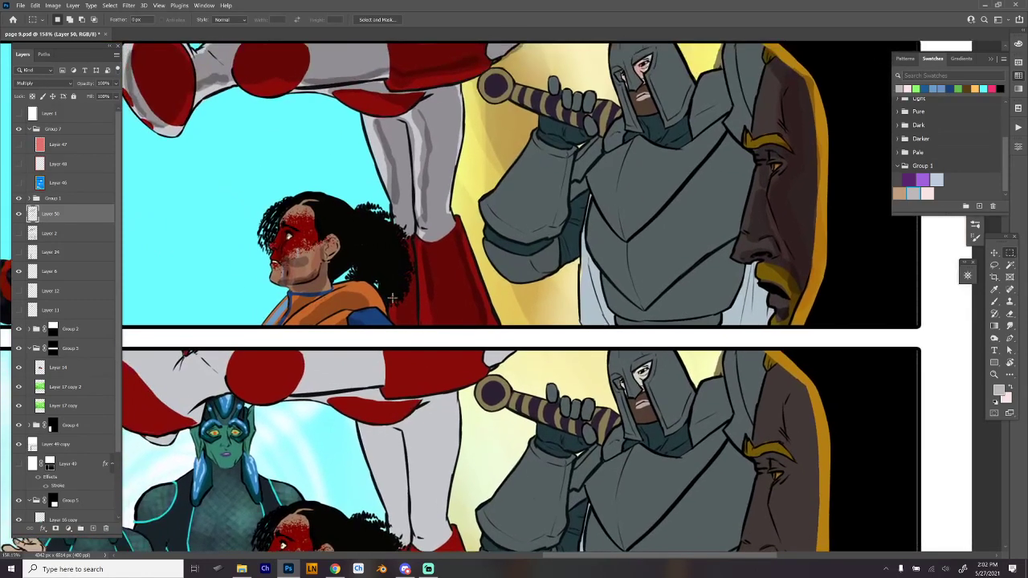
key(b)
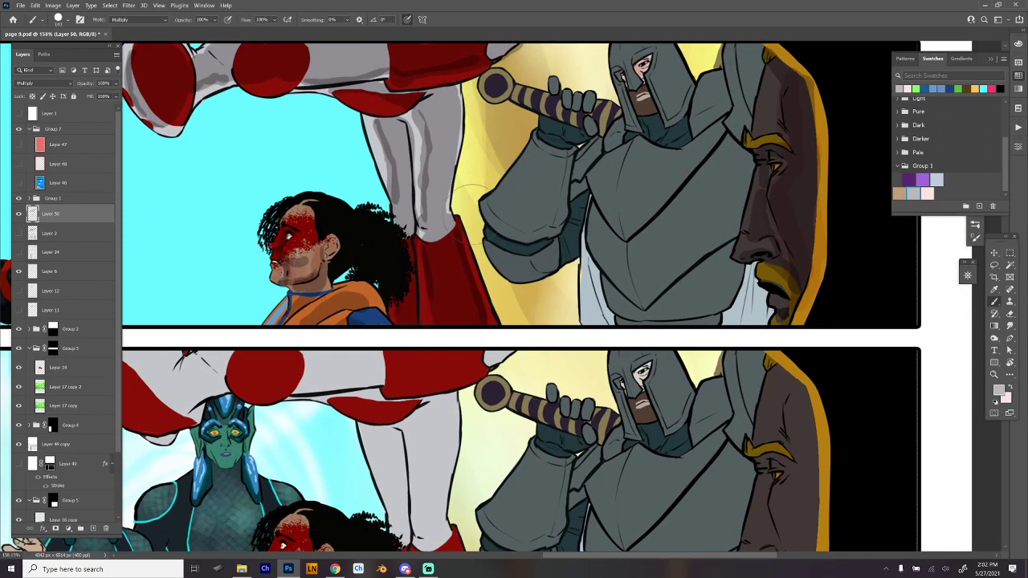
- Paint grey shadows at the armoured knight's raised wrist and along the lower edge of his forearm plate in the first wide panel
drag(703, 184, 669, 228)
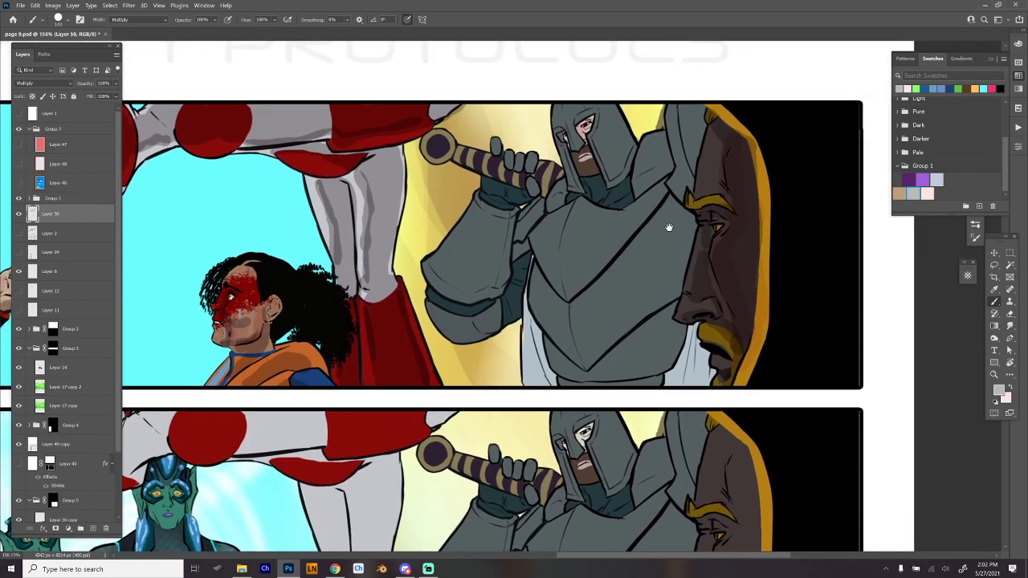
drag(565, 267, 689, 310)
drag(677, 377, 537, 314)
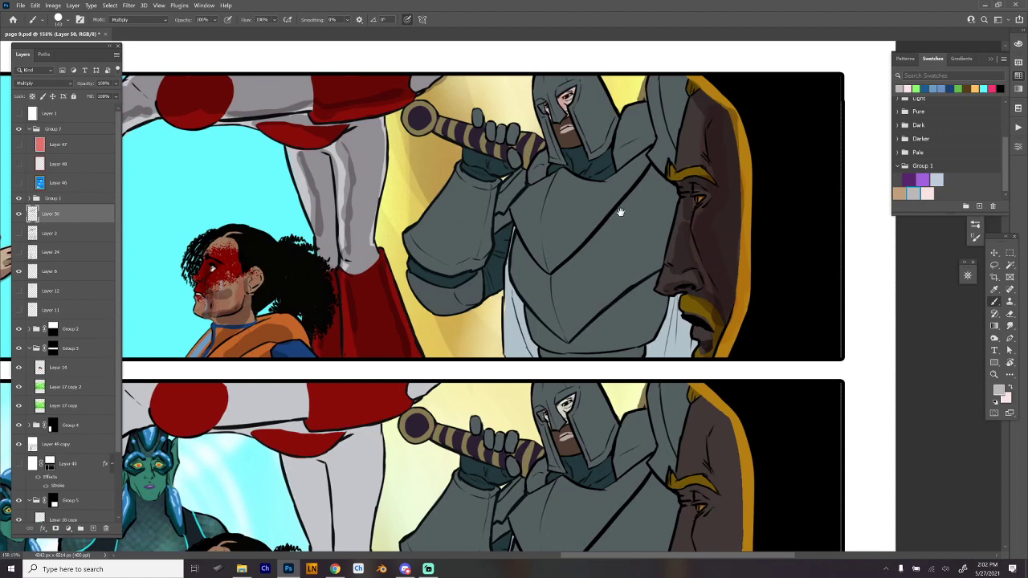
drag(622, 206, 592, 268)
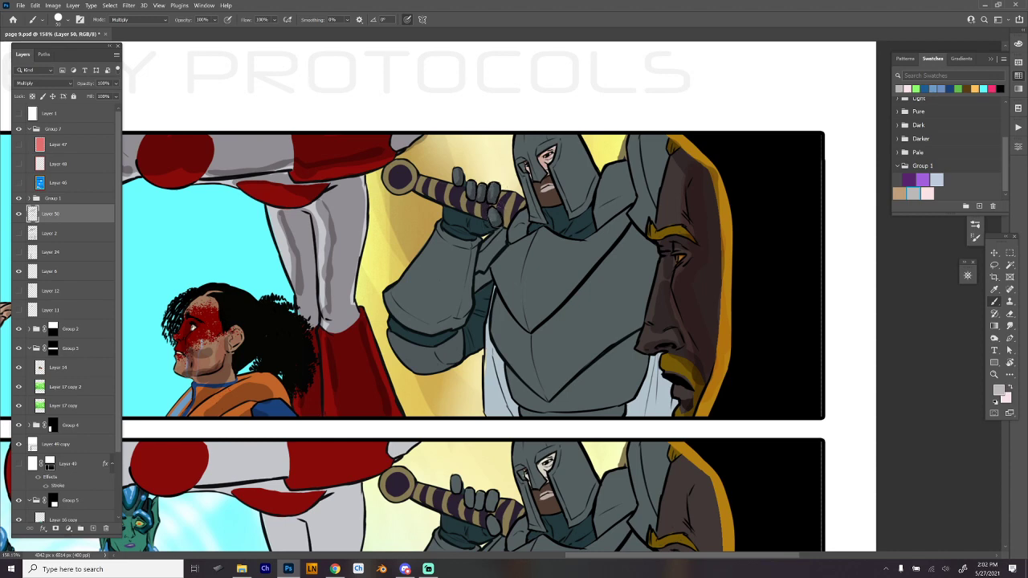
mouse_move(453, 210)
mouse_down()
mouse_move(477, 233)
mouse_move(485, 224)
mouse_move(458, 231)
mouse_move(469, 229)
mouse_up()
mouse_move(403, 343)
mouse_down()
mouse_move(437, 340)
mouse_move(416, 364)
mouse_move(461, 337)
mouse_up()
mouse_move(395, 320)
mouse_down()
mouse_move(424, 318)
mouse_move(459, 285)
mouse_move(467, 249)
mouse_move(425, 324)
mouse_move(469, 270)
mouse_move(455, 319)
mouse_up()
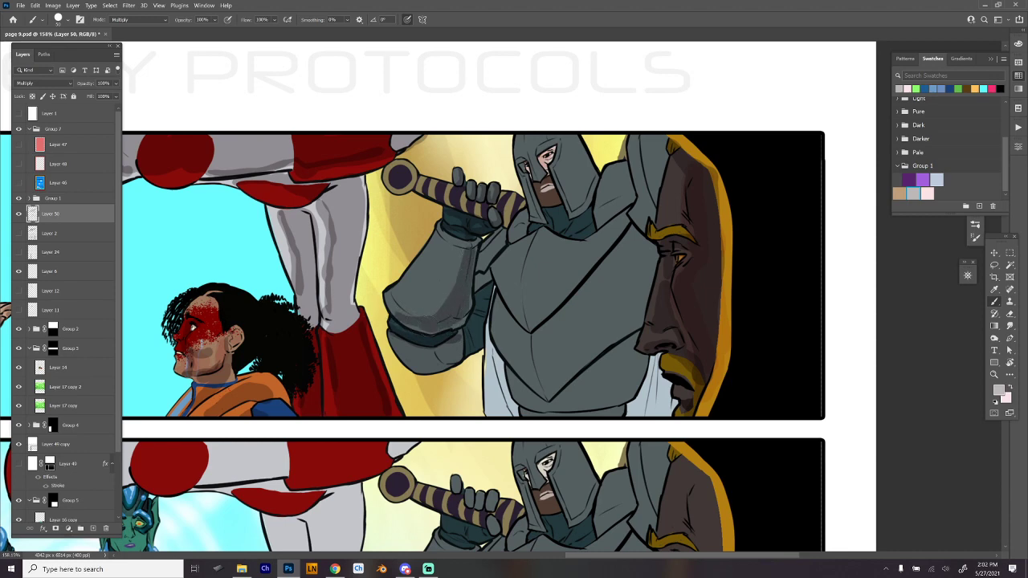
- Deepen the shading on the knight's raised arm with grey strokes along the cuff, inner arm and elbow guard
drag(466, 249, 442, 238)
mouse_move(496, 239)
mouse_down()
mouse_move(477, 273)
mouse_move(469, 354)
mouse_move(486, 280)
mouse_move(492, 307)
mouse_move(481, 330)
mouse_move(440, 356)
mouse_move(464, 368)
mouse_move(453, 333)
mouse_move(402, 366)
mouse_move(425, 371)
mouse_up()
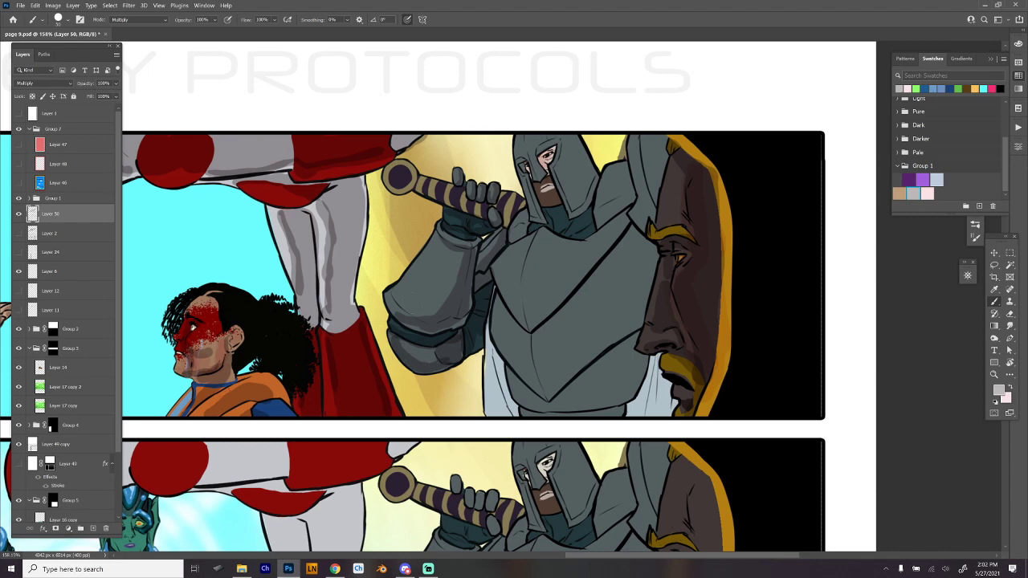
mouse_move(418, 316)
mouse_down()
mouse_move(458, 278)
mouse_move(447, 312)
mouse_move(429, 321)
mouse_up()
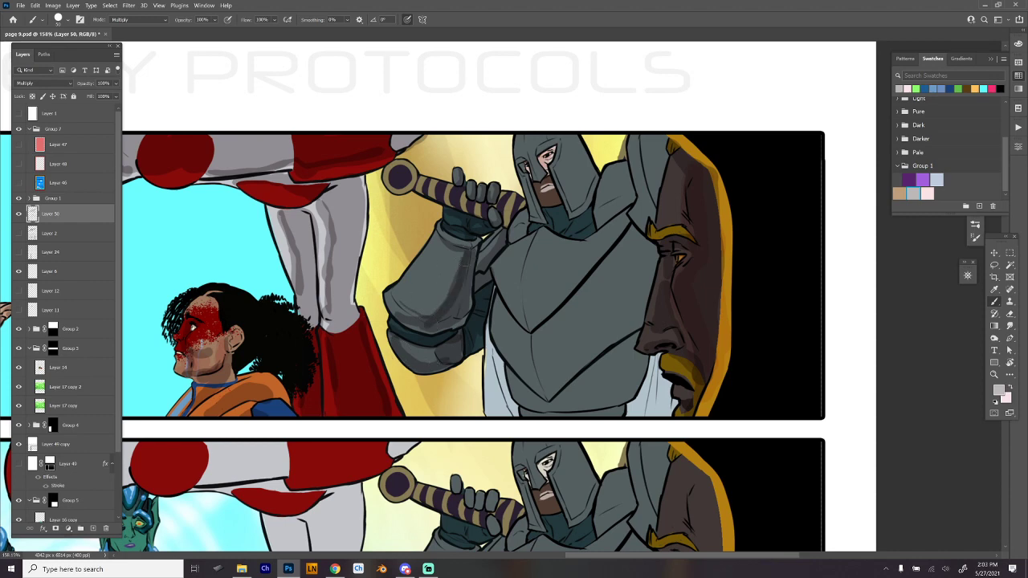
mouse_move(467, 254)
mouse_down()
mouse_move(453, 245)
mouse_move(468, 223)
mouse_up()
- Touch up the knight's elbow shading and streak grey fold shadows down the pale cloth on both sides of his breastplate
drag(673, 396, 603, 351)
drag(373, 306, 390, 318)
mouse_move(404, 264)
mouse_down()
mouse_move(397, 301)
mouse_move(414, 262)
mouse_move(425, 346)
mouse_move(438, 377)
mouse_up()
drag(423, 299, 444, 370)
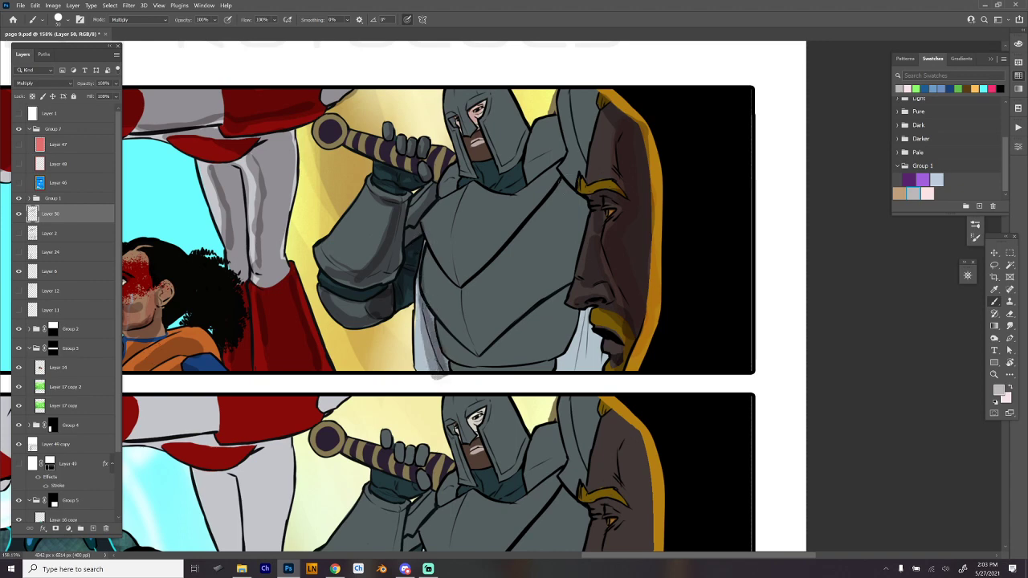
mouse_move(575, 313)
mouse_down()
mouse_move(572, 366)
mouse_move(555, 374)
mouse_move(567, 379)
mouse_up()
drag(578, 337, 565, 379)
mouse_move(591, 308)
mouse_down()
mouse_move(588, 336)
mouse_move(599, 343)
mouse_move(585, 378)
mouse_move(594, 377)
mouse_up()
drag(581, 312, 556, 376)
drag(586, 310, 583, 369)
drag(590, 331, 589, 361)
drag(594, 329, 591, 378)
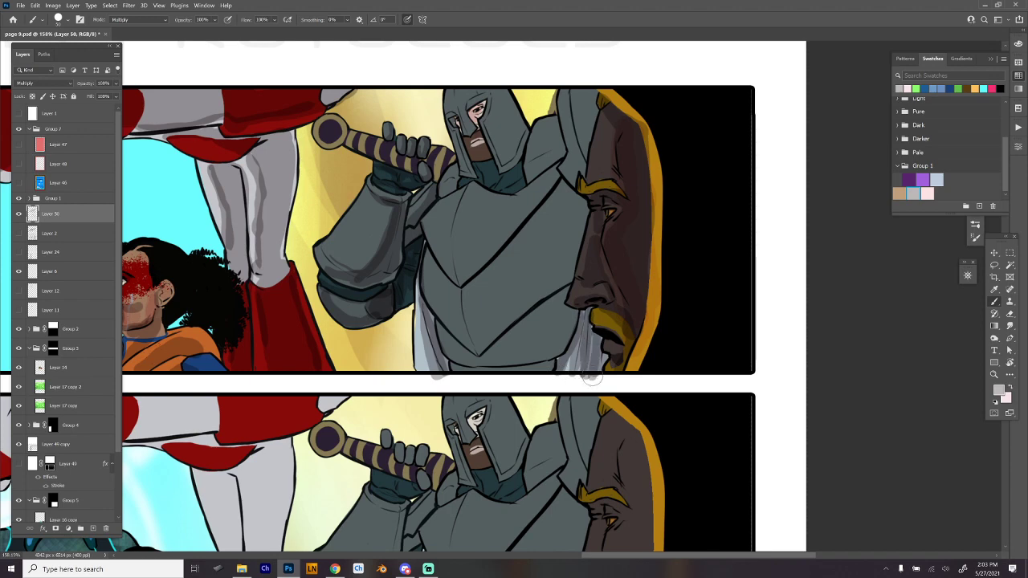
- Shade the lower plates and the far side of the knight's breastplate with layered grey strokes along the ridges
drag(430, 250, 476, 357)
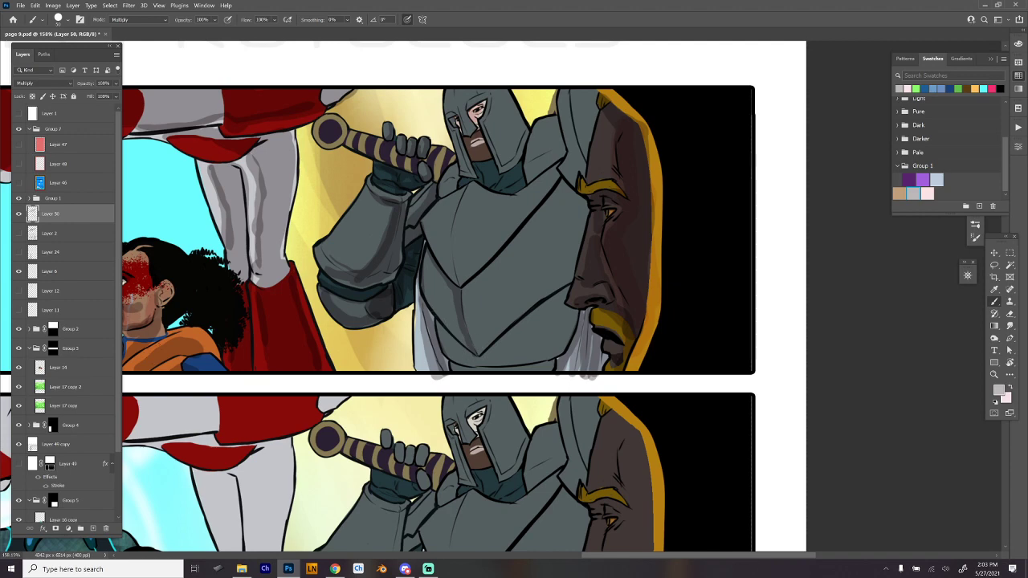
mouse_move(434, 322)
mouse_down()
mouse_move(486, 359)
mouse_move(567, 287)
mouse_move(508, 341)
mouse_move(563, 304)
mouse_up()
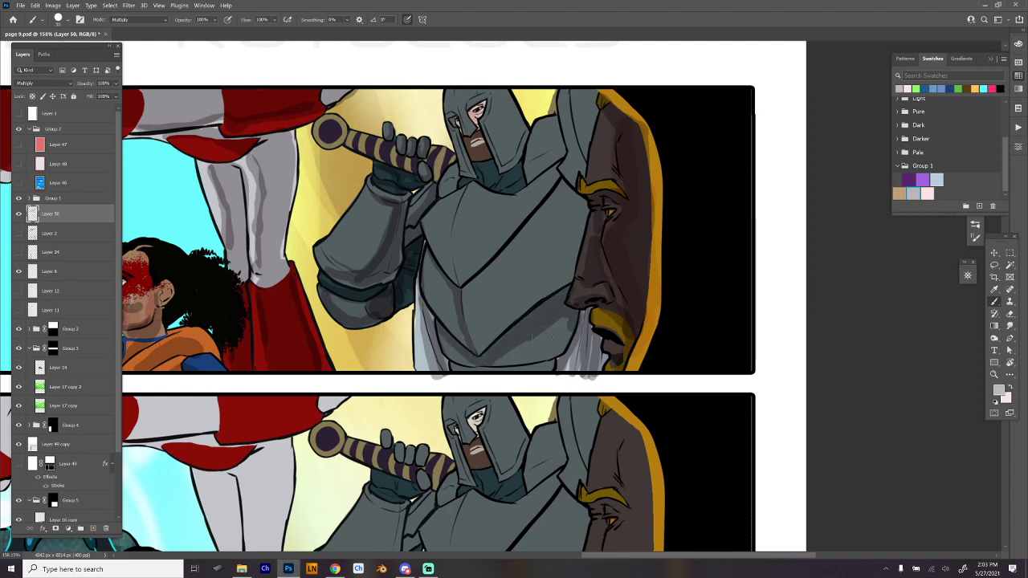
mouse_move(440, 327)
mouse_down()
mouse_move(474, 359)
mouse_move(522, 337)
mouse_move(568, 290)
mouse_move(514, 330)
mouse_up()
drag(429, 257, 466, 342)
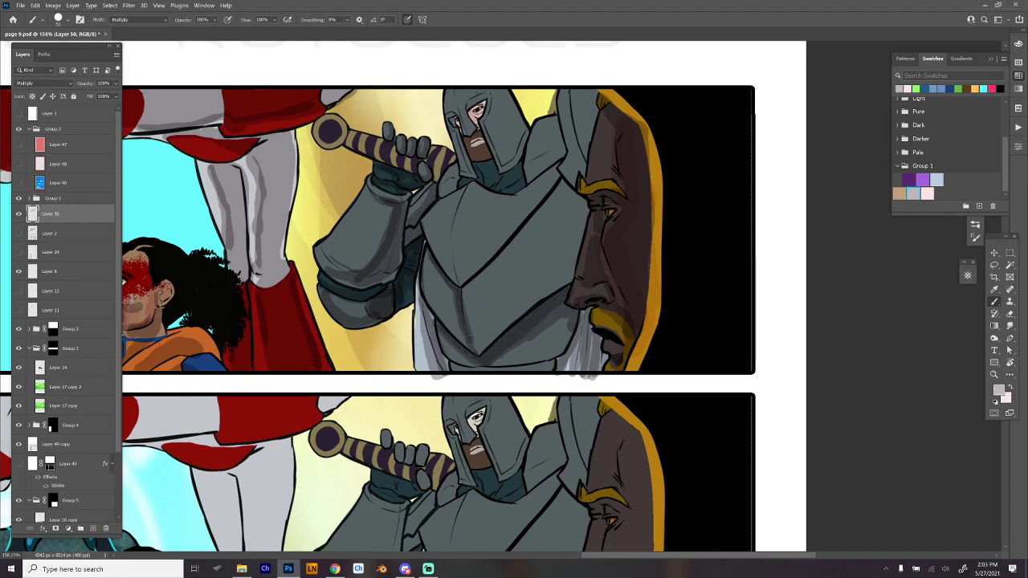
mouse_move(464, 291)
mouse_down()
mouse_move(504, 269)
mouse_move(521, 320)
mouse_move(572, 274)
mouse_move(593, 201)
mouse_move(554, 177)
mouse_move(482, 273)
mouse_up()
mouse_move(562, 200)
mouse_down()
mouse_move(507, 262)
mouse_move(534, 294)
mouse_move(520, 263)
mouse_move(547, 241)
mouse_move(538, 285)
mouse_up()
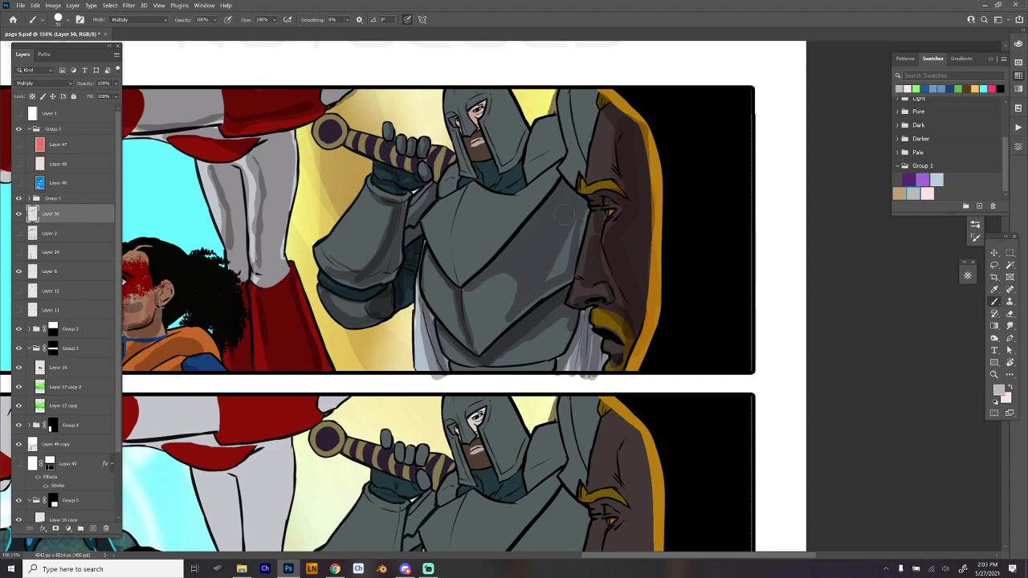
mouse_move(562, 241)
mouse_down()
mouse_move(556, 269)
mouse_move(580, 211)
mouse_move(570, 255)
mouse_move(512, 315)
mouse_move(492, 287)
mouse_move(462, 293)
mouse_move(534, 225)
mouse_move(512, 256)
mouse_move(524, 241)
mouse_move(555, 254)
mouse_move(516, 309)
mouse_move(562, 274)
mouse_move(575, 240)
mouse_move(580, 207)
mouse_move(573, 195)
mouse_move(554, 197)
mouse_move(539, 231)
mouse_move(558, 201)
mouse_move(555, 273)
mouse_move(571, 216)
mouse_up()
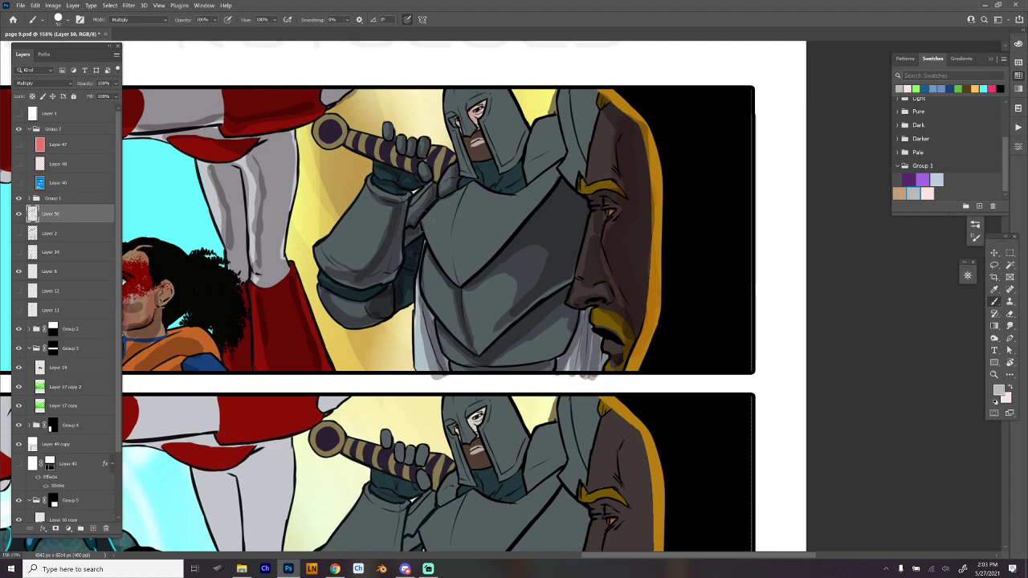
- Add grey shadows to the knight's upper breastplate, along its central ridge, and around the neck and near shoulder
mouse_move(431, 228)
mouse_down()
mouse_move(434, 247)
mouse_move(444, 228)
mouse_move(457, 284)
mouse_move(432, 245)
mouse_move(447, 255)
mouse_up()
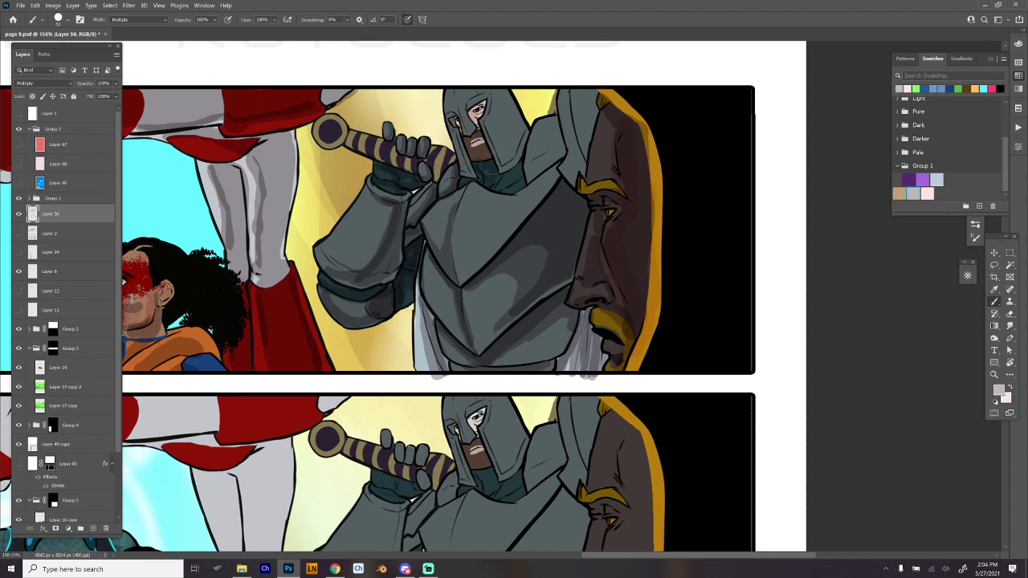
mouse_move(485, 169)
mouse_down()
mouse_move(493, 182)
mouse_move(515, 174)
mouse_move(506, 181)
mouse_move(517, 186)
mouse_move(484, 218)
mouse_move(481, 261)
mouse_move(506, 217)
mouse_move(500, 211)
mouse_move(554, 165)
mouse_up()
drag(476, 270, 549, 181)
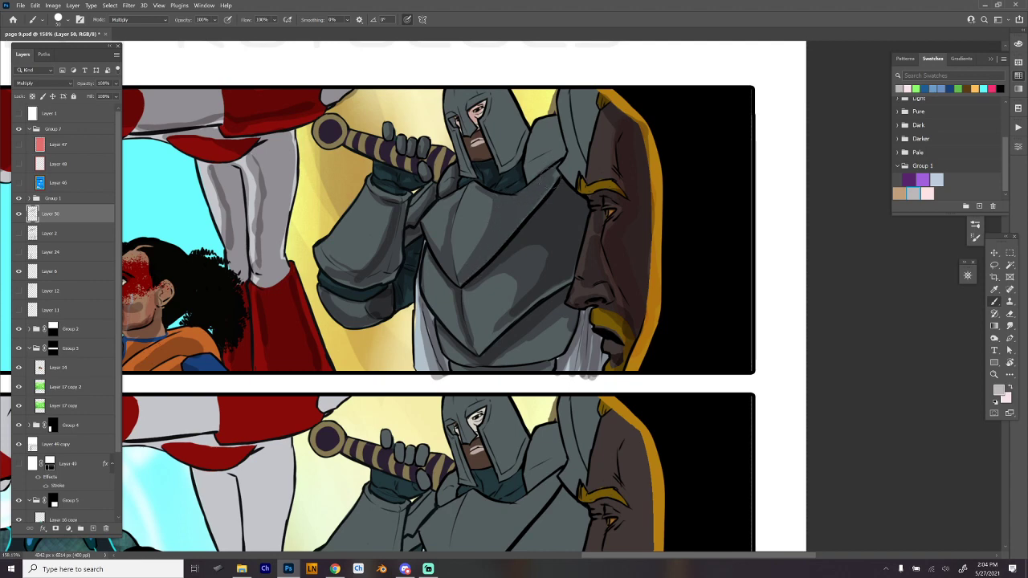
mouse_move(504, 207)
mouse_down()
mouse_move(459, 272)
mouse_move(474, 265)
mouse_move(499, 201)
mouse_up()
drag(439, 252, 454, 208)
- Shade the knight's helmet and face, the shoulder plate and the tall armour piece beside the bearded profile in grey
drag(618, 175, 589, 246)
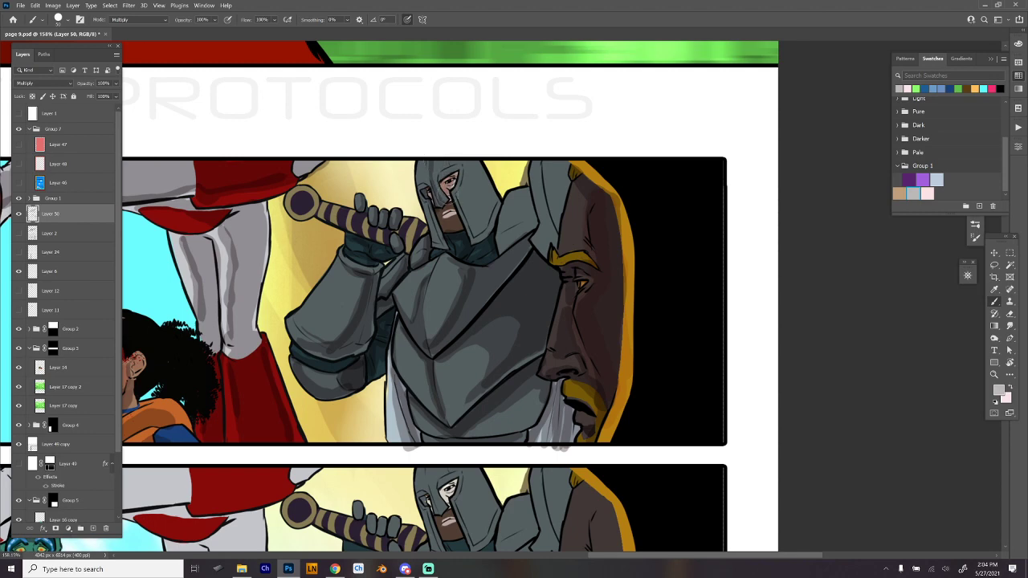
mouse_move(442, 210)
mouse_down()
mouse_move(455, 212)
mouse_move(450, 178)
mouse_move(448, 241)
mouse_up()
mouse_move(466, 163)
mouse_down()
mouse_move(480, 231)
mouse_move(487, 208)
mouse_move(467, 164)
mouse_move(436, 163)
mouse_up()
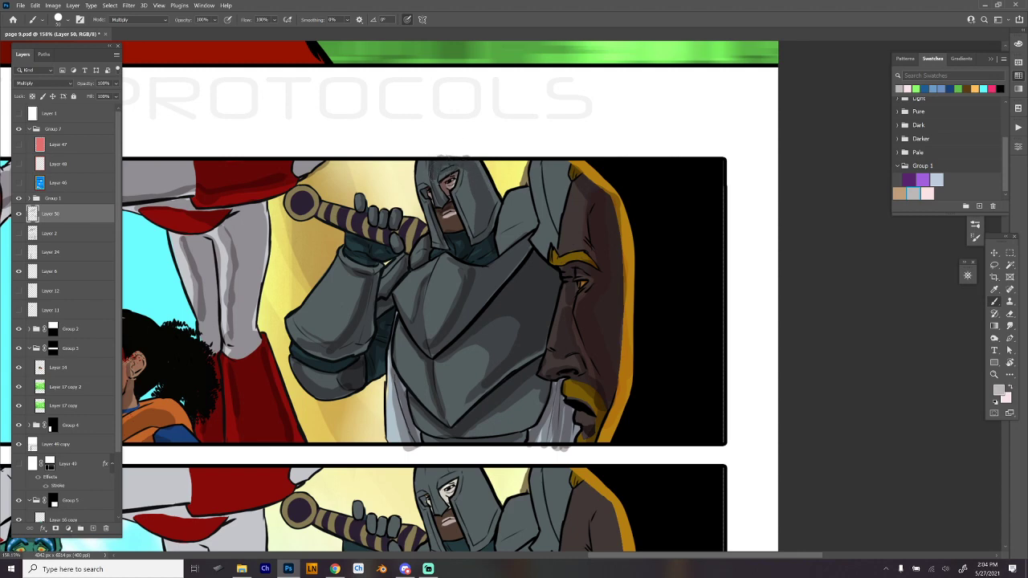
drag(466, 168, 477, 240)
mouse_move(506, 198)
mouse_down()
mouse_move(498, 229)
mouse_move(528, 191)
mouse_move(533, 223)
mouse_move(518, 223)
mouse_move(524, 194)
mouse_up()
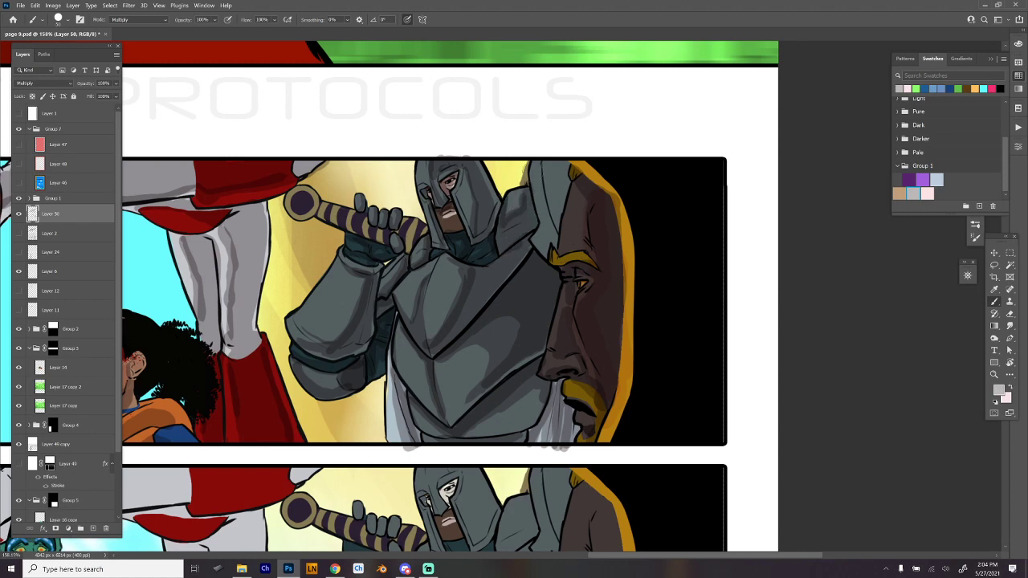
mouse_move(527, 153)
mouse_down()
mouse_move(539, 255)
mouse_move(549, 179)
mouse_move(558, 218)
mouse_move(566, 166)
mouse_move(557, 241)
mouse_up()
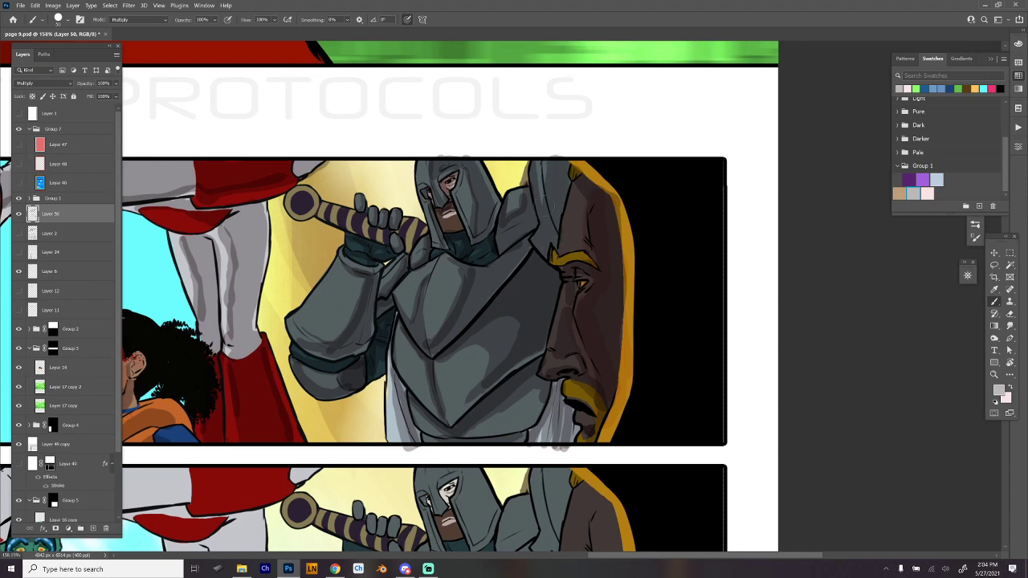
mouse_move(532, 163)
mouse_down()
mouse_move(539, 209)
mouse_move(551, 159)
mouse_up()
- Finish the knight's shading with grey strokes on the elbow guard and along the sword hilt
key(space)
drag(608, 290, 677, 199)
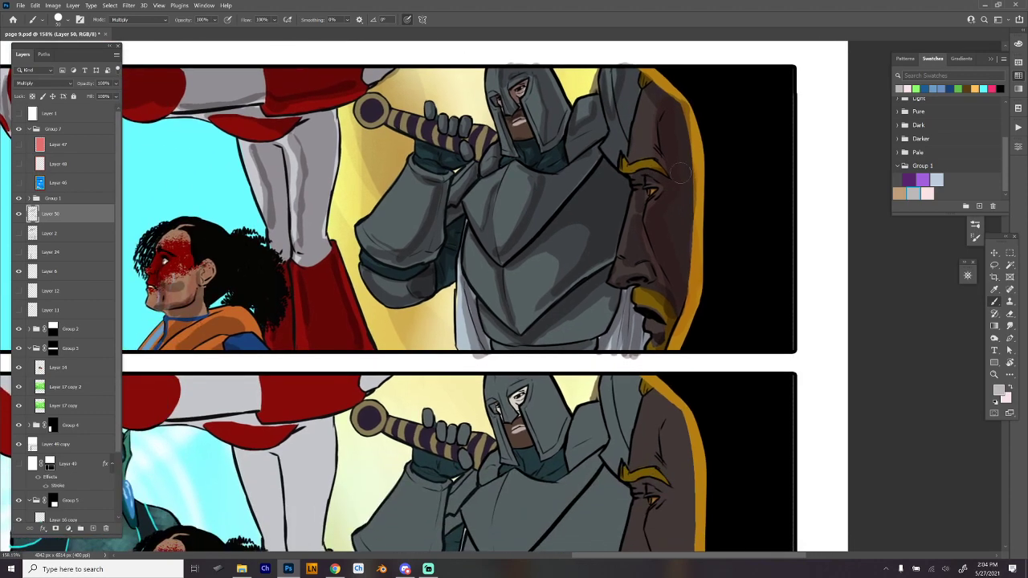
mouse_move(364, 240)
mouse_down()
mouse_move(392, 196)
mouse_move(384, 247)
mouse_up()
key(space)
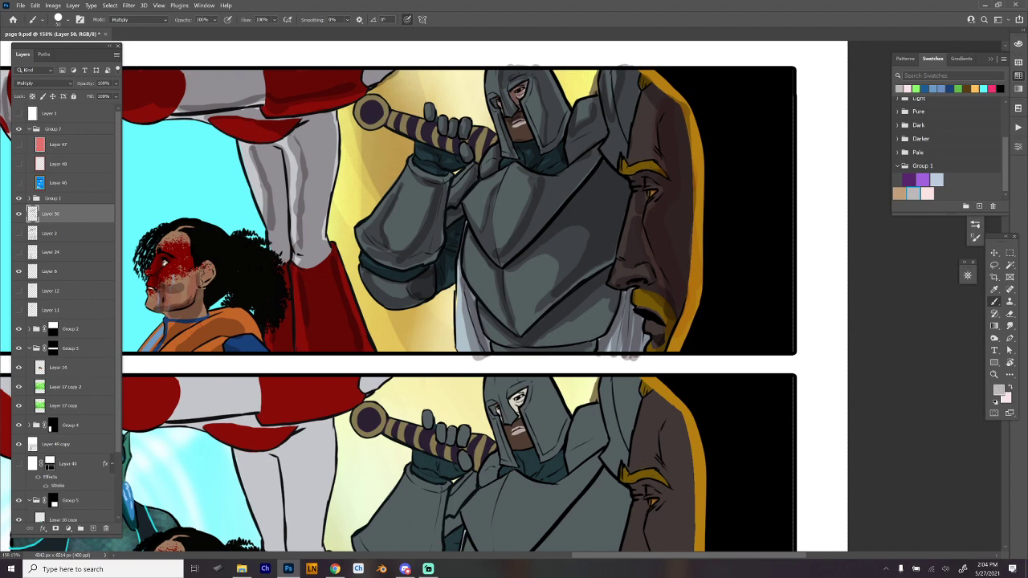
drag(578, 229, 646, 317)
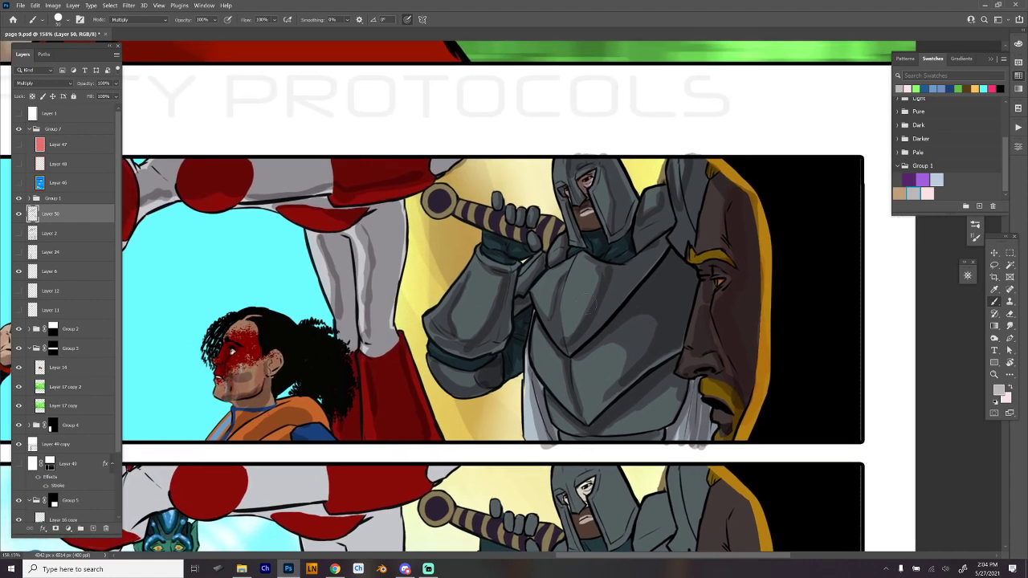
mouse_move(440, 213)
mouse_down()
mouse_move(441, 204)
mouse_move(427, 206)
mouse_move(514, 237)
mouse_up()
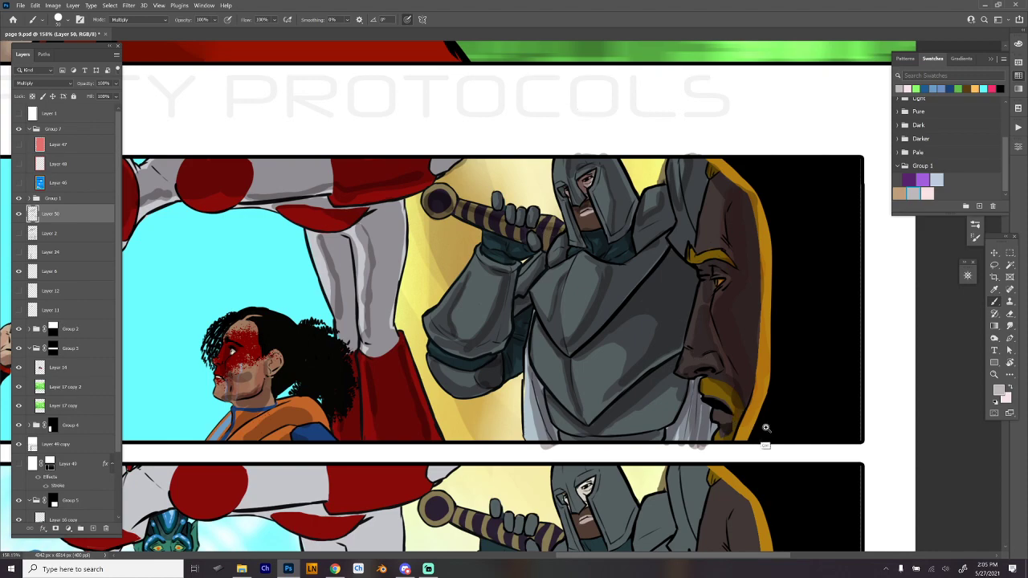
- Pick the Hard Round 19 smudge brush and blend the shadows on the bearded man's face in the first wide panel
scroll(731, 381, down, 4)
drag(803, 416, 793, 397)
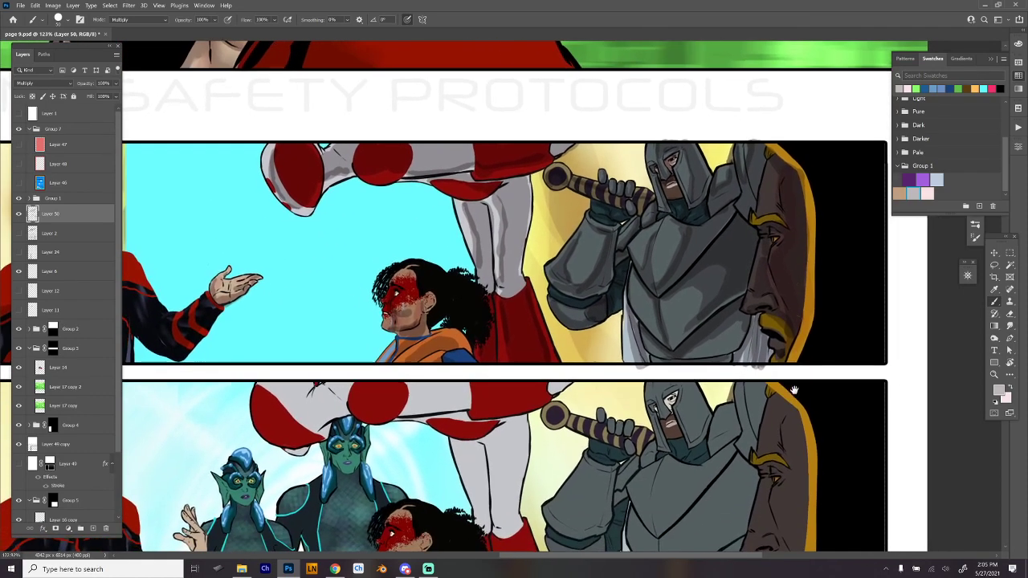
right_click(745, 314)
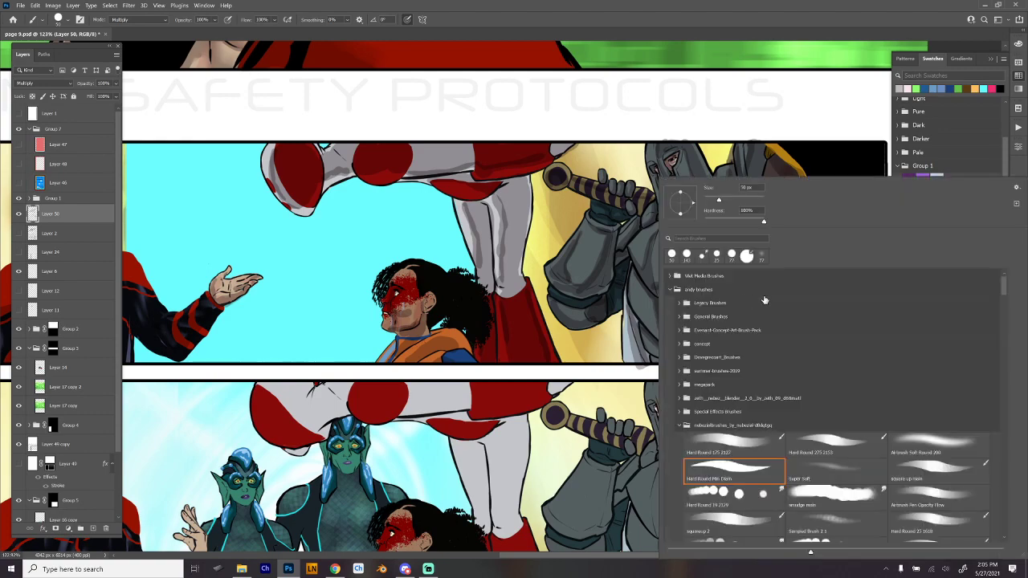
click(731, 493)
mouse_move(326, 257)
mouse_down()
mouse_move(377, 249)
mouse_move(619, 285)
mouse_up()
drag(365, 234, 395, 234)
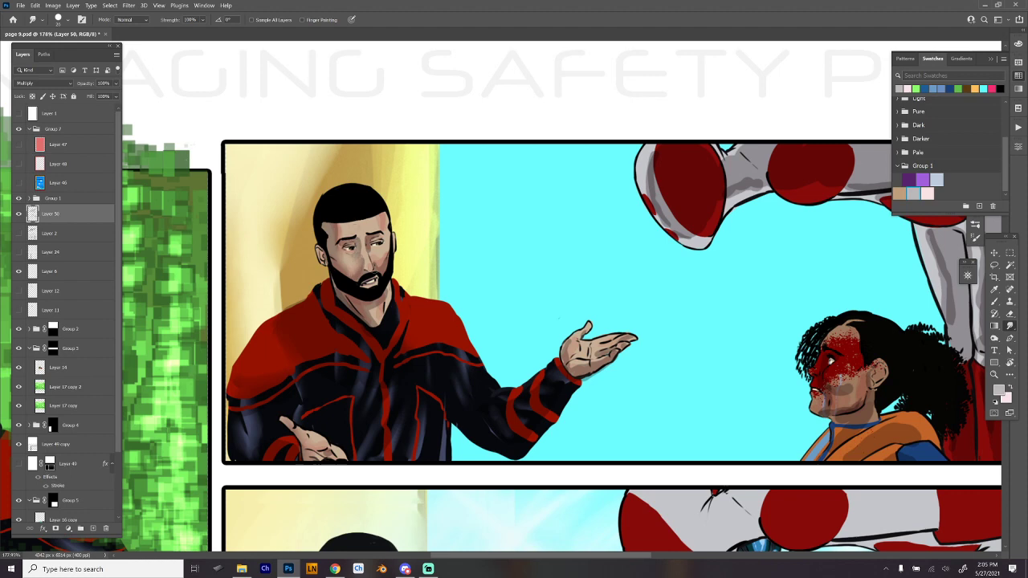
- Set the Hard Round 19 smudge brush to 12 px and blend the remaining shadows on the bearded man's face and lower hand
key(e)
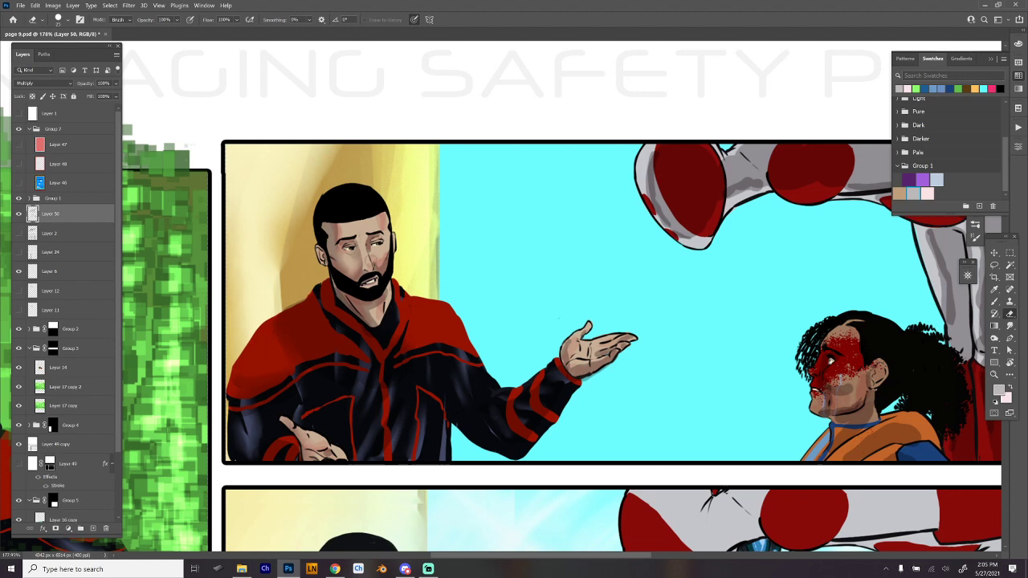
right_click(391, 235)
click(484, 495)
drag(441, 200, 442, 202)
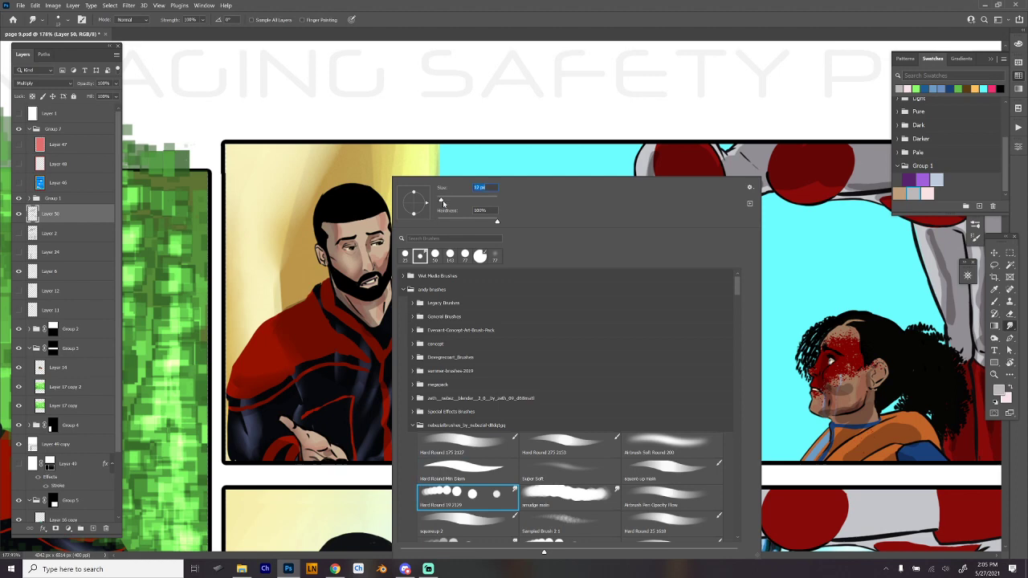
key(Return)
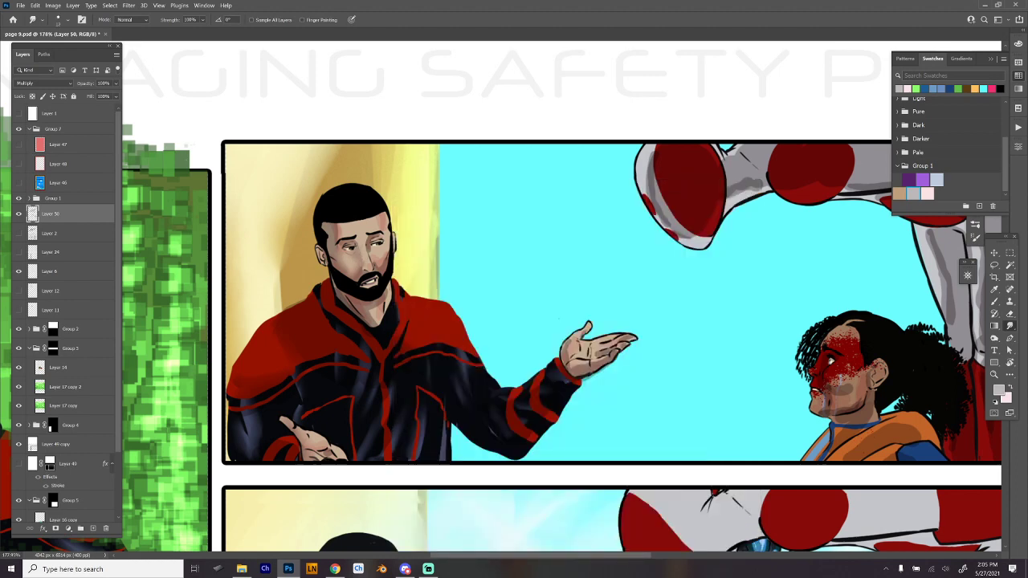
key([)
scroll(368, 336, down, 3)
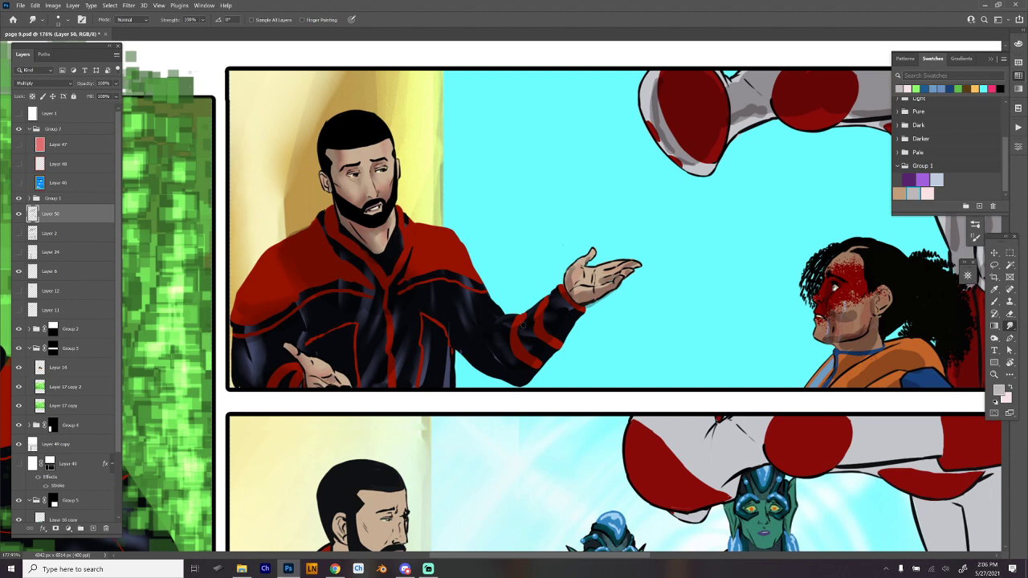
- Adjust the smudge brush size and blend the shadows on the bearded man's outstretched hand and cuff
right_click(620, 247)
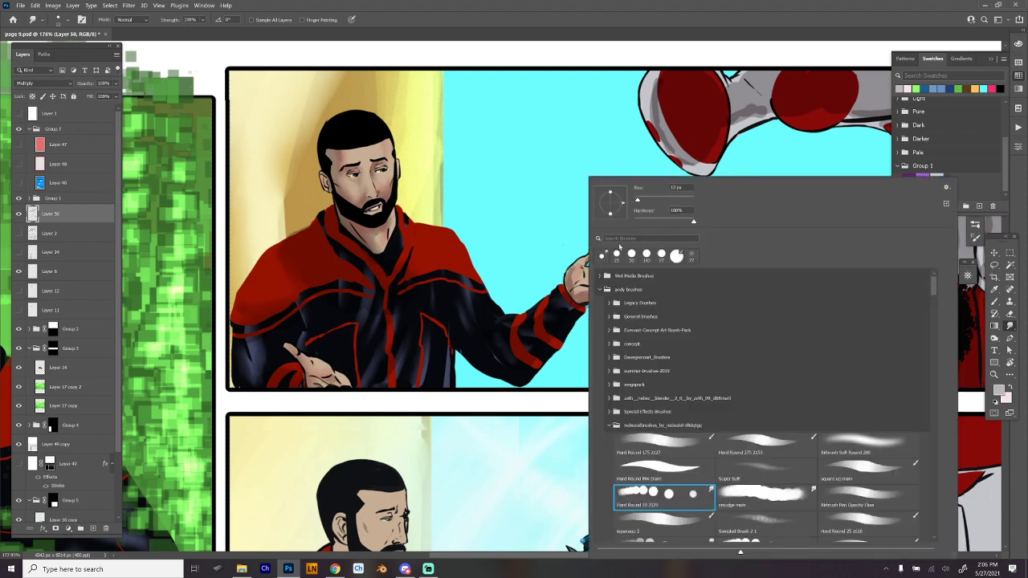
click(646, 202)
click(567, 281)
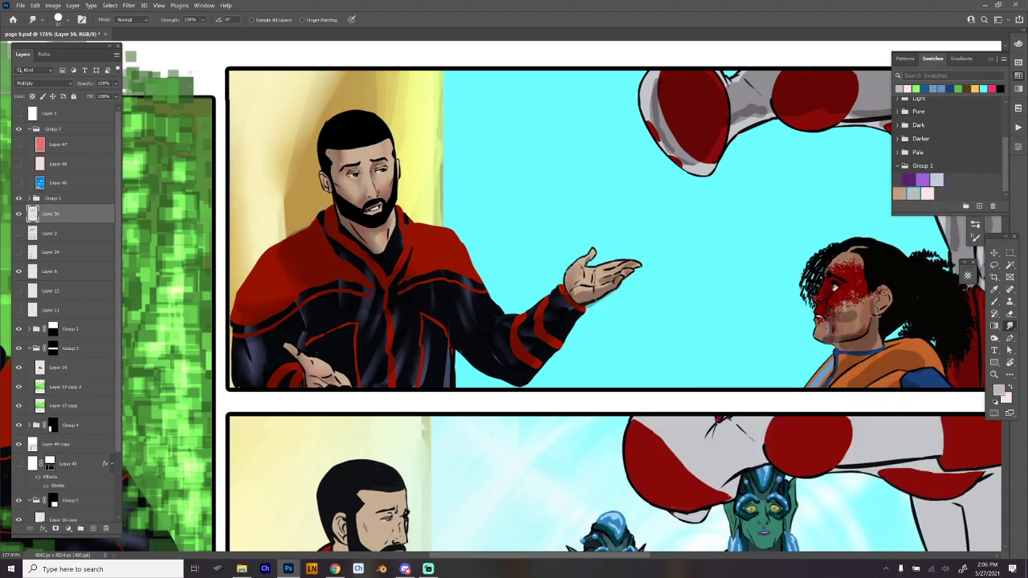
right_click(625, 243)
click(673, 203)
click(591, 277)
- Enlarge the smudge brush and blend the shadows on the red-and-white figure's rounded end piece and white limb sections
mouse_move(727, 346)
mouse_down()
mouse_move(667, 359)
mouse_move(567, 408)
mouse_up()
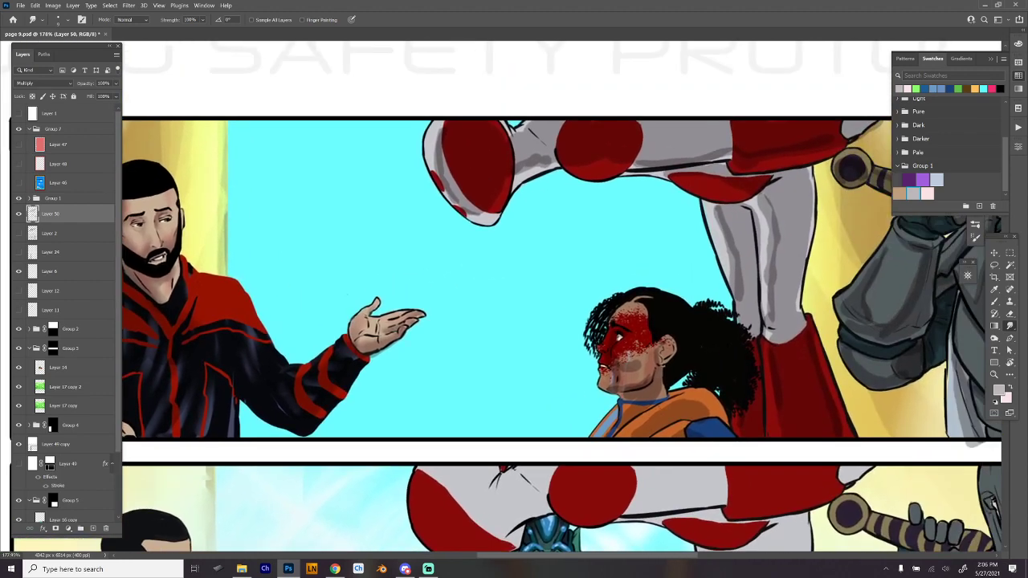
right_click(526, 167)
click(585, 188)
mouse_move(438, 132)
mouse_down()
mouse_move(453, 195)
mouse_move(475, 207)
mouse_up()
mouse_move(504, 161)
mouse_down()
mouse_move(498, 176)
mouse_move(552, 158)
mouse_up()
drag(685, 172, 520, 188)
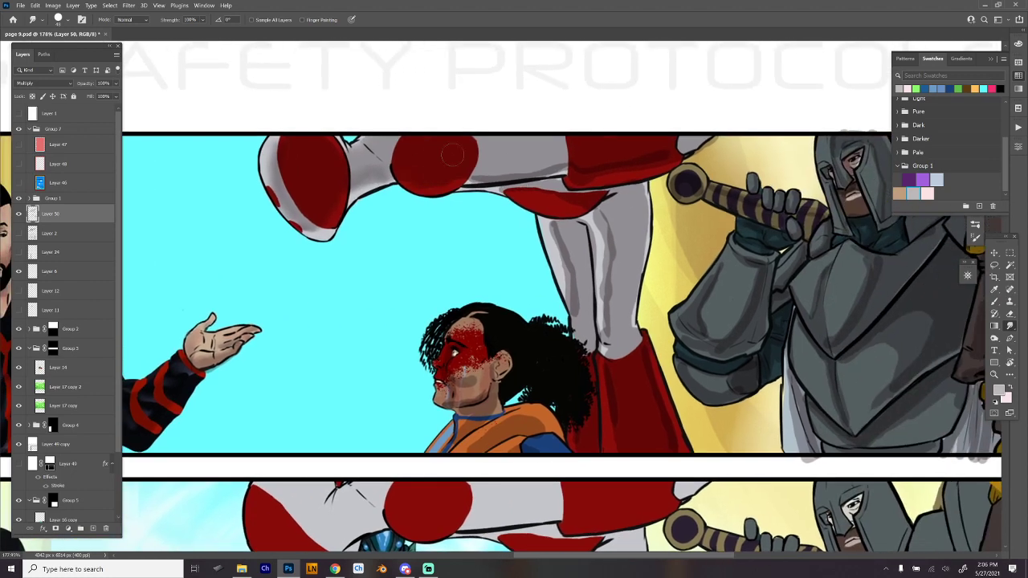
drag(523, 168, 480, 170)
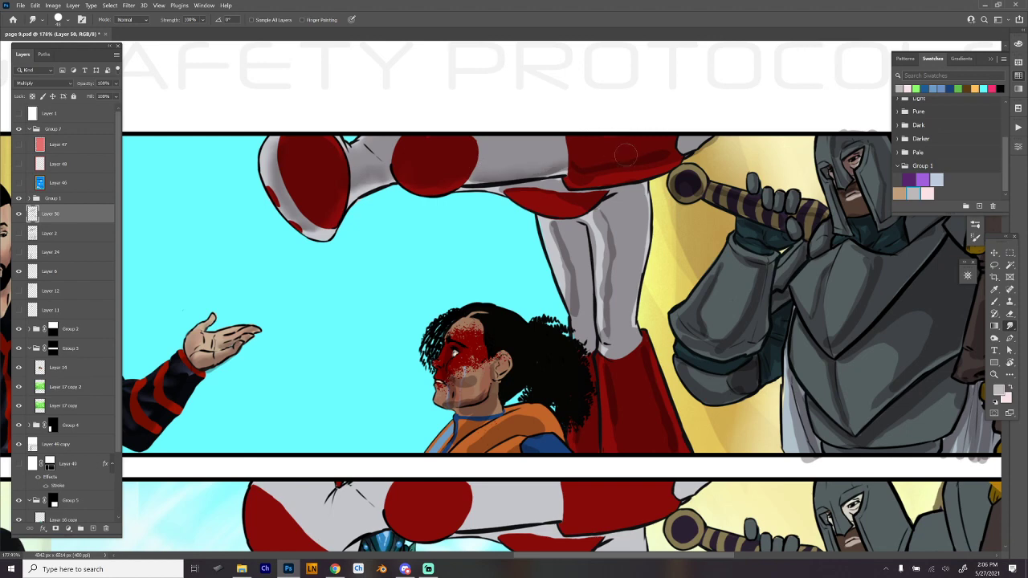
- Smooth the shadows on the figure's large red section, the red band below it and the limb's underside
mouse_move(577, 161)
mouse_down()
mouse_move(592, 160)
mouse_move(579, 173)
mouse_up()
drag(599, 199, 575, 193)
key(bracketleft)
key(bracketleft)
drag(502, 188, 491, 191)
- Blend the dark vertical shadow bands on both of the figure's white legs
drag(592, 217, 596, 276)
drag(591, 209, 599, 307)
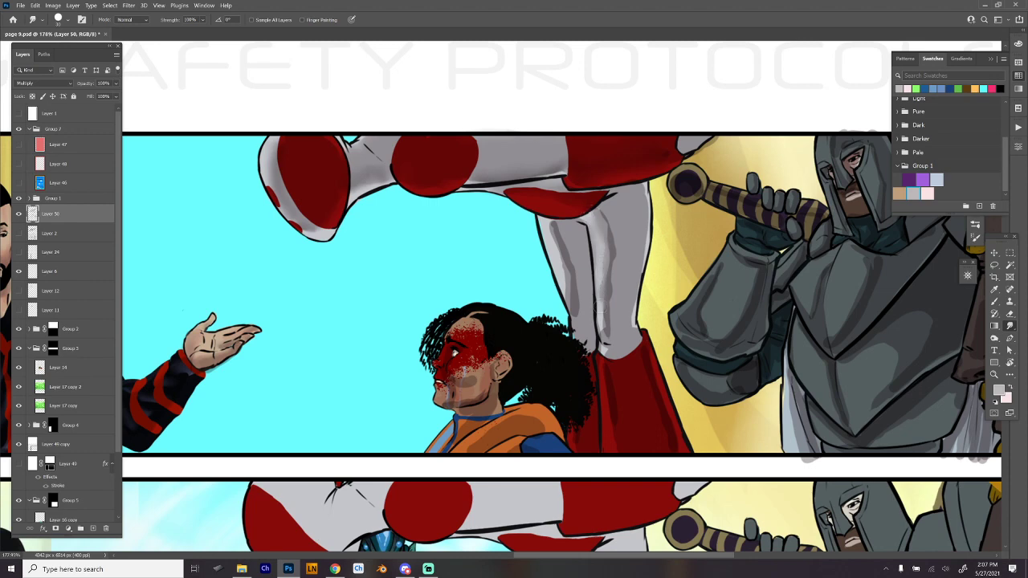
drag(608, 217, 606, 330)
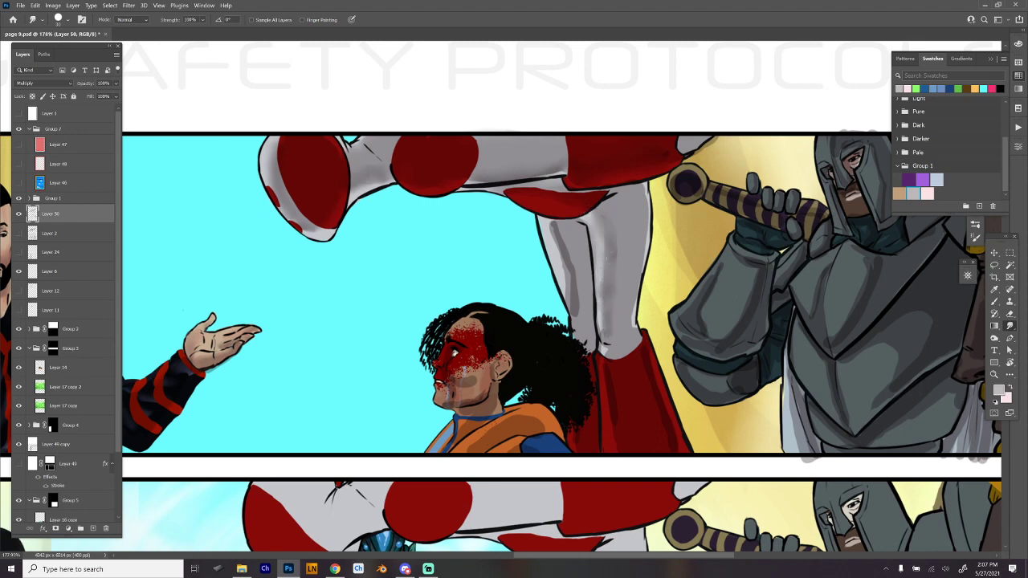
drag(607, 281, 605, 330)
mouse_move(552, 220)
mouse_down()
mouse_move(576, 273)
mouse_move(566, 265)
mouse_move(575, 315)
mouse_up()
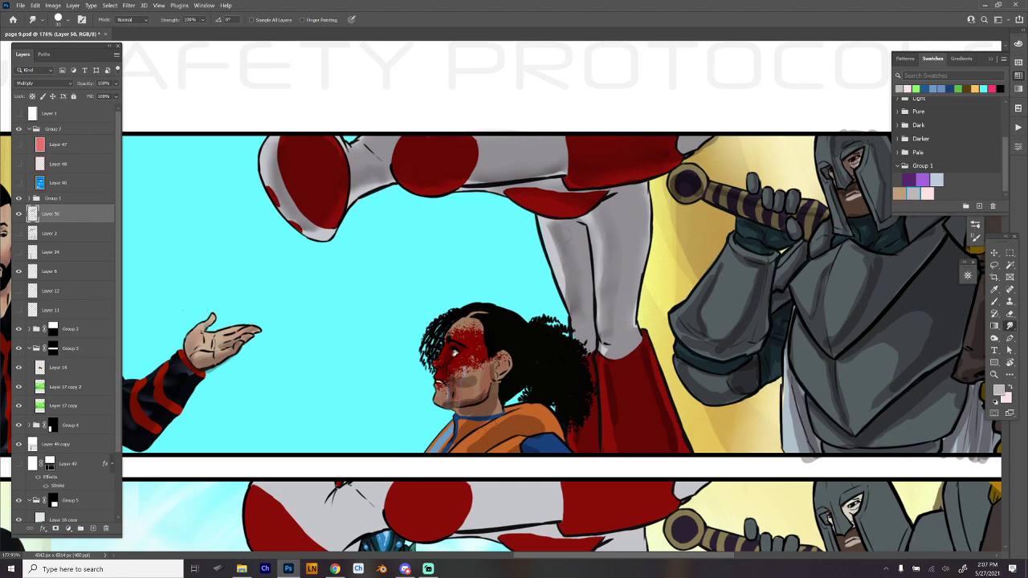
- Blend the shadows on the blood-spattered woman's cheek and jaw, using a smaller smudge brush for the fine areas
drag(676, 369, 632, 217)
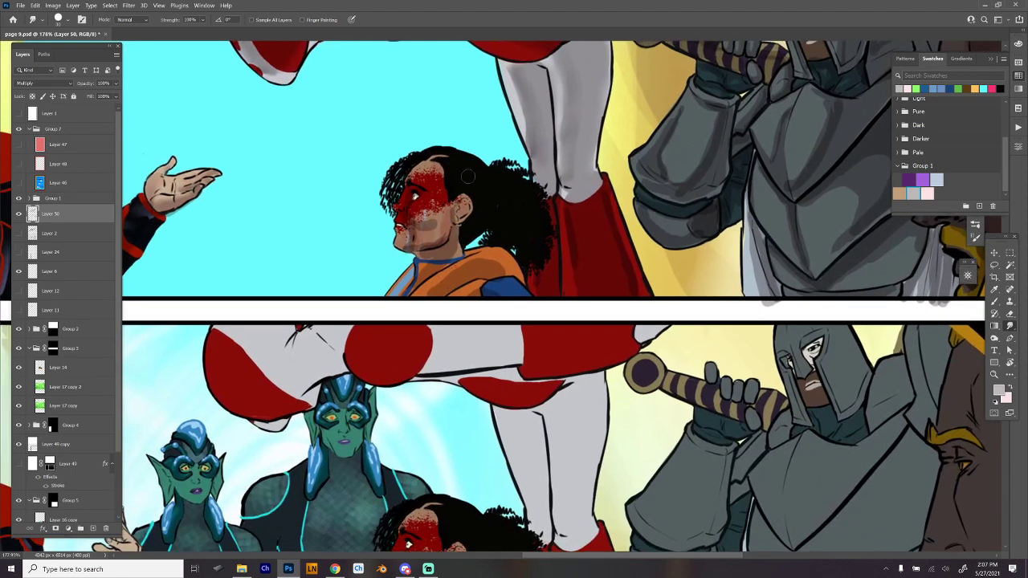
drag(435, 217, 415, 233)
key(bracketleft)
drag(424, 223, 428, 246)
key(bracketright)
key(bracketright)
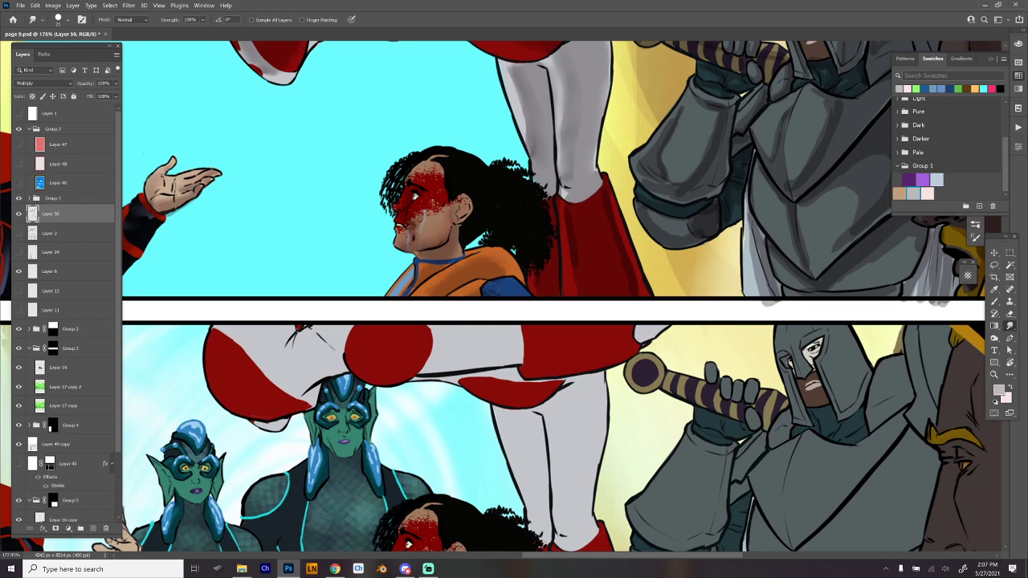
- Enlarge the smudge brush and blend the shadows on the knight's arm, shoulder plate and breastplate
mouse_move(709, 308)
mouse_down()
mouse_move(660, 423)
mouse_move(646, 415)
mouse_up()
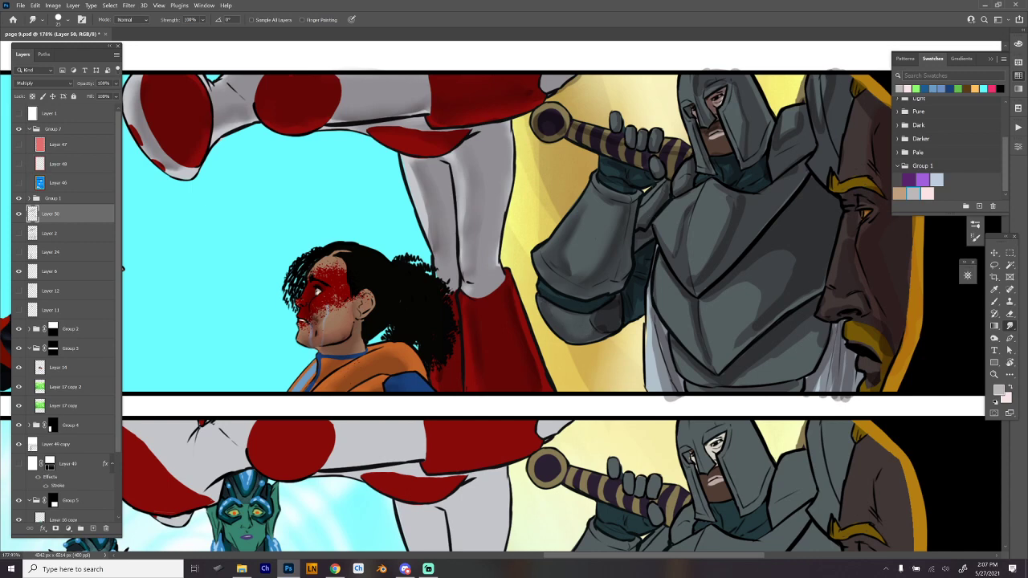
drag(701, 226, 544, 257)
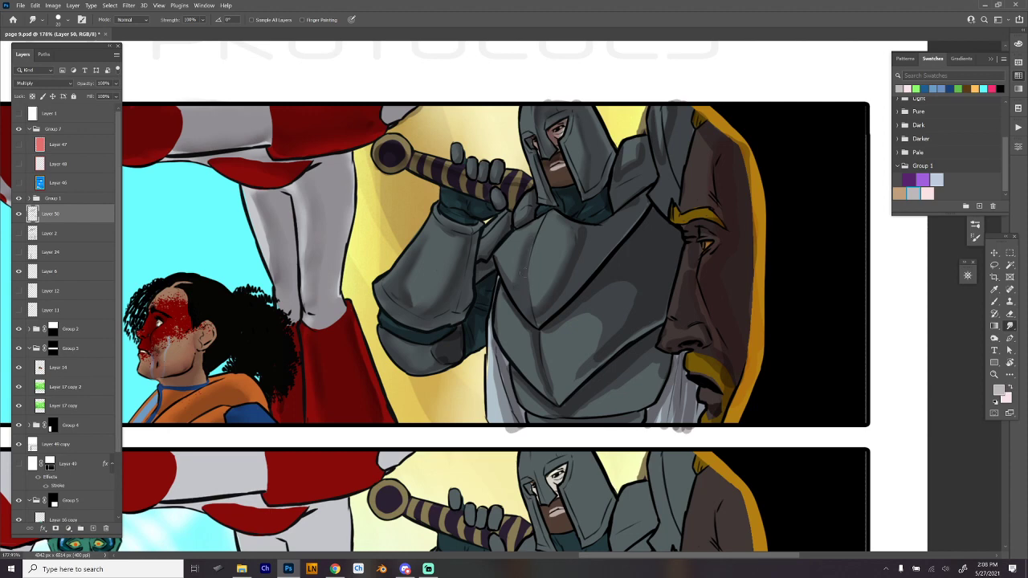
key(bracketright)
key(bracketright)
drag(632, 155, 621, 159)
mouse_move(629, 339)
mouse_down()
mouse_move(580, 373)
mouse_move(603, 325)
mouse_up()
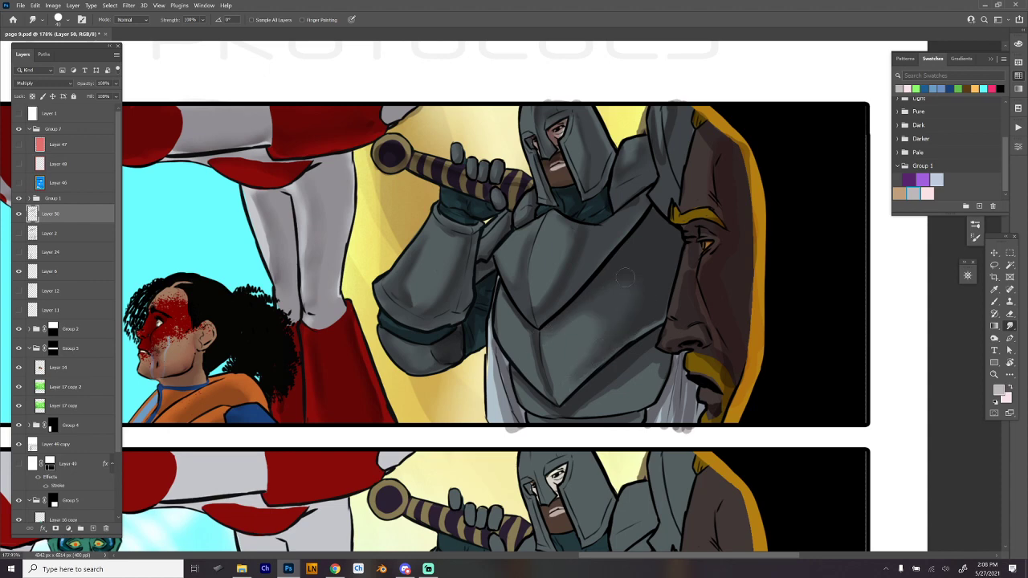
- Vary the smudge brush size while blending the knight's lower breastplate and the bearded profile's nose and cheek
key(bracketleft)
key(bracketleft)
key(bracketleft)
key(bracketright)
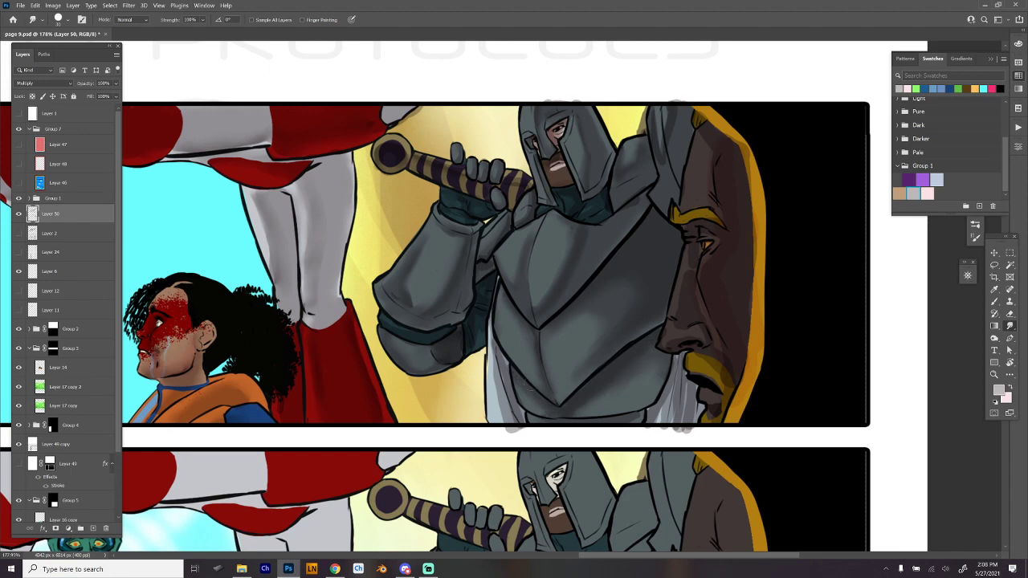
key(bracketleft)
key(bracketleft)
key(bracketright)
key(bracketright)
key(bracketright)
key(bracketleft)
key(bracketleft)
key(bracketleft)
key(bracketright)
key(bracketright)
- Smooth the shadows on the pale cloth below the breastplate and on the bearded profile with a smaller smudge brush
mouse_move(705, 363)
mouse_down()
mouse_move(729, 395)
mouse_move(674, 398)
mouse_move(673, 430)
mouse_up()
key(bracketleft)
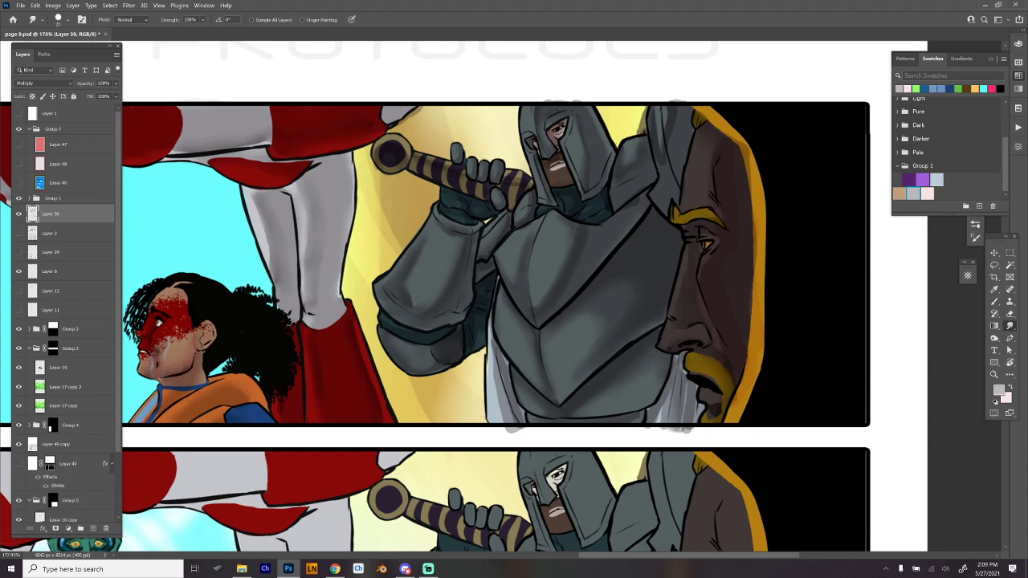
key(bracketleft)
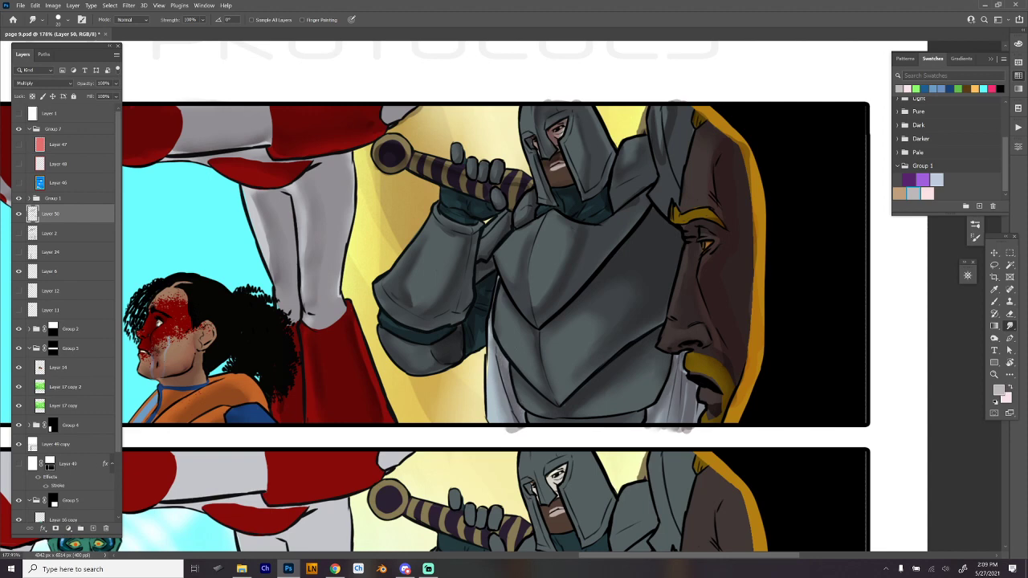
drag(691, 185, 634, 245)
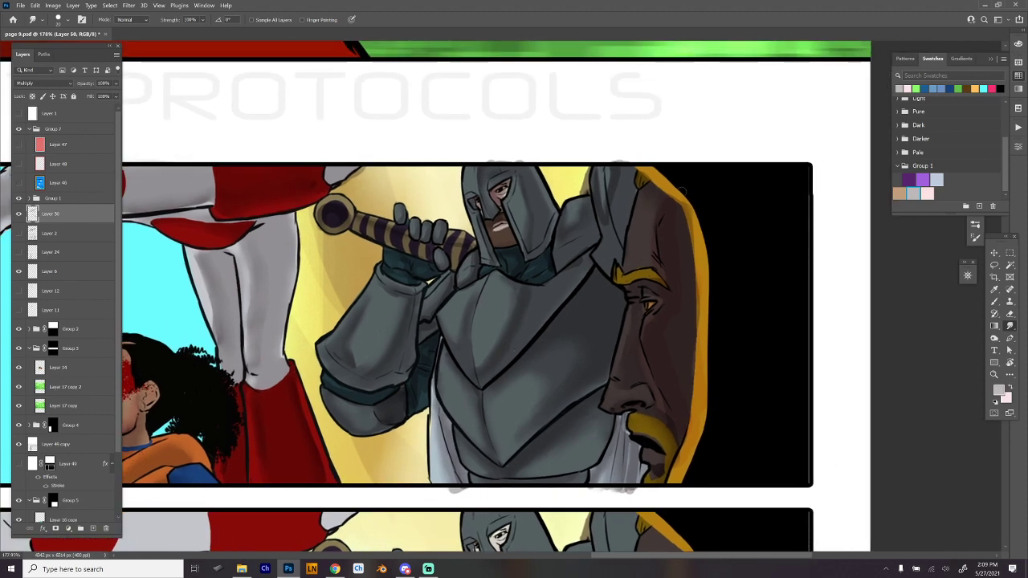
scroll(755, 359, down, 5)
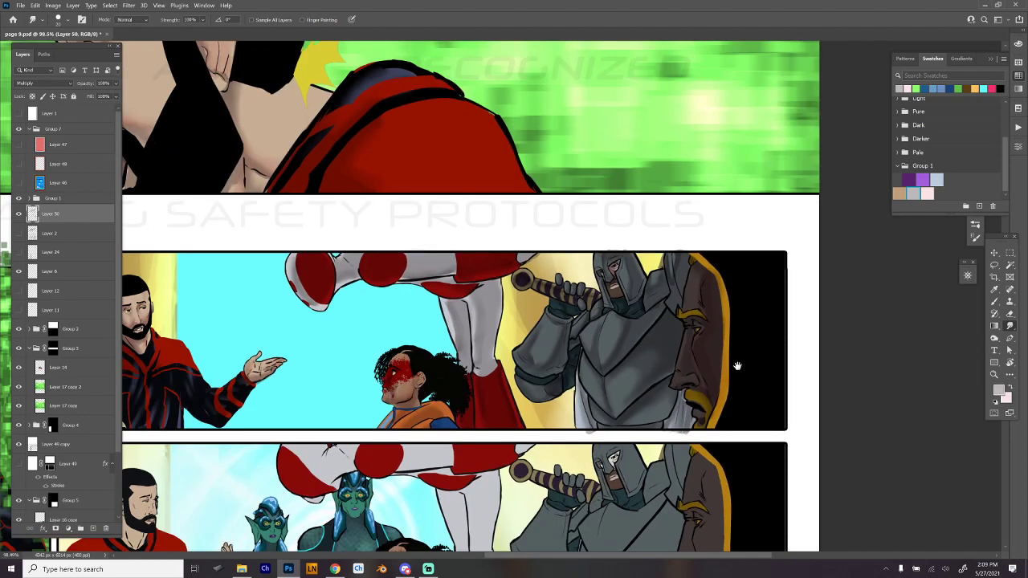
drag(689, 405, 777, 347)
scroll(787, 387, down, 1)
drag(788, 393, 738, 393)
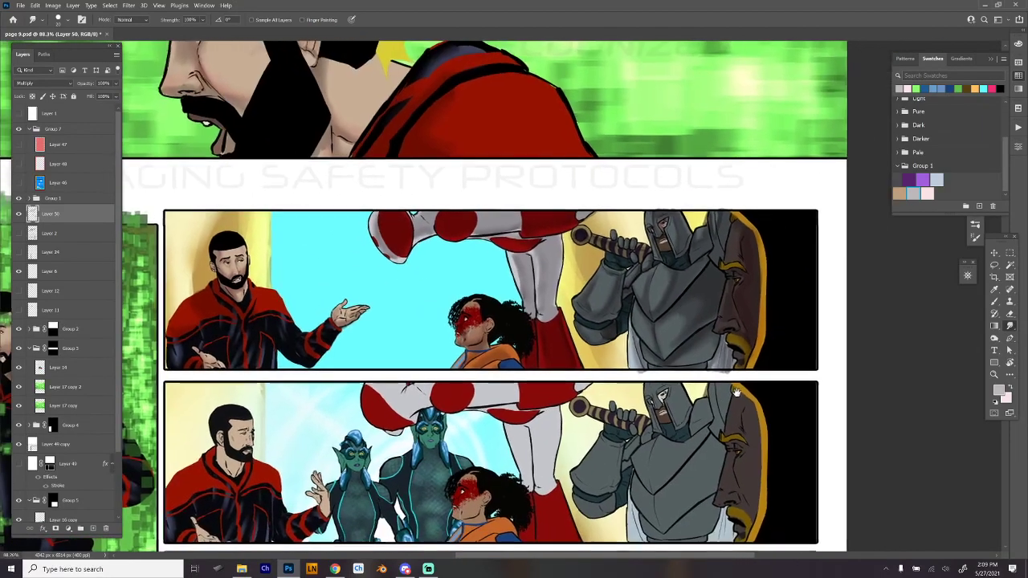
scroll(660, 355, up, 3)
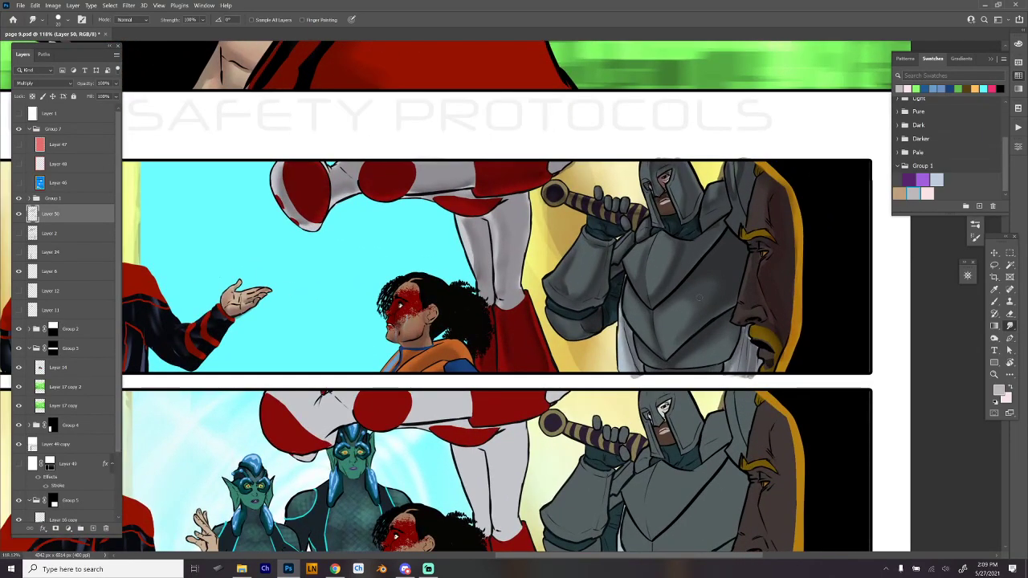
right_click(660, 355)
click(821, 459)
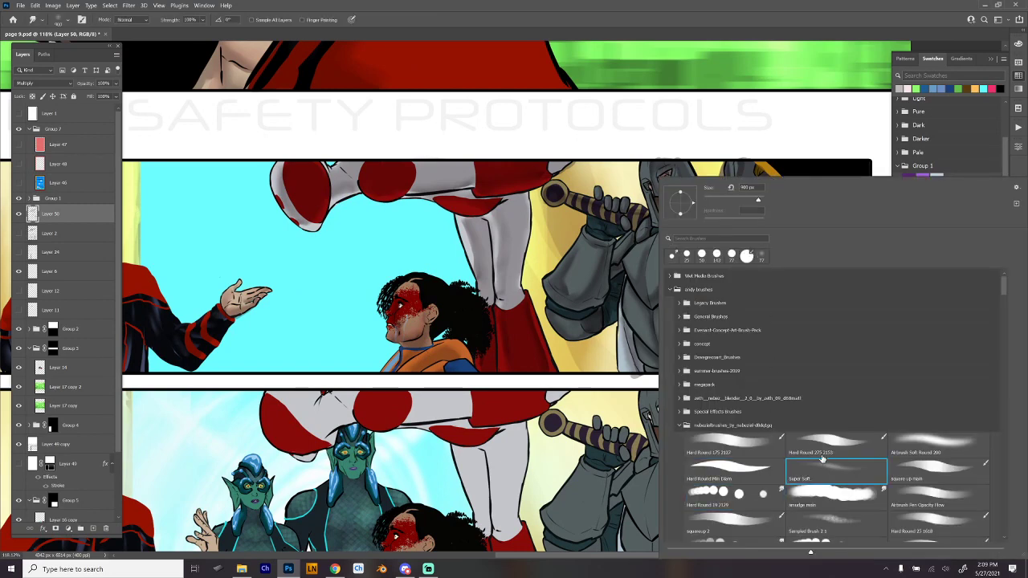
click(836, 449)
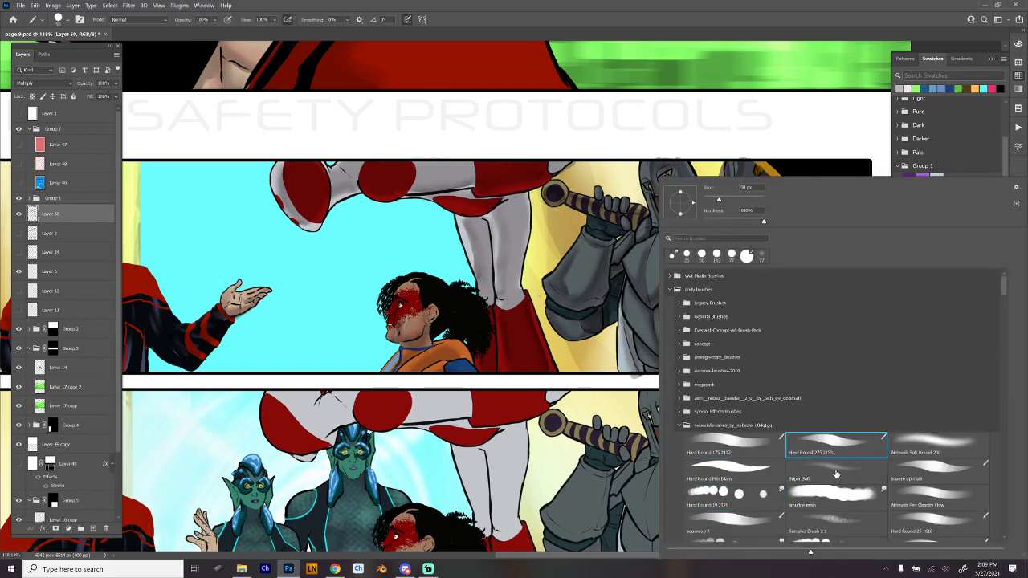
- Switch to the Eraser with a reduced Super Soft brush and softly lighten the shading on the knight's breastplate
key(e)
right_click(790, 404)
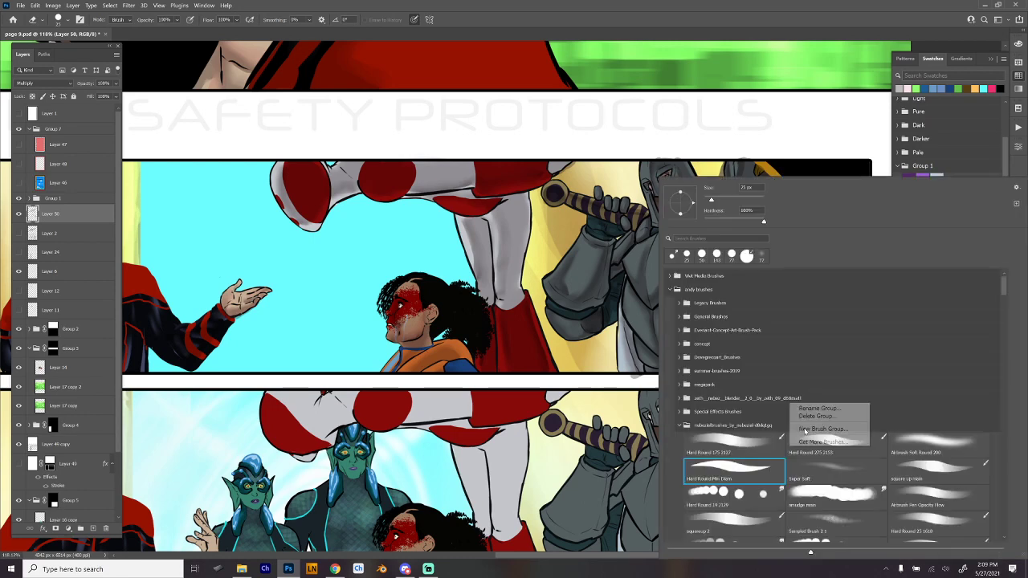
click(840, 469)
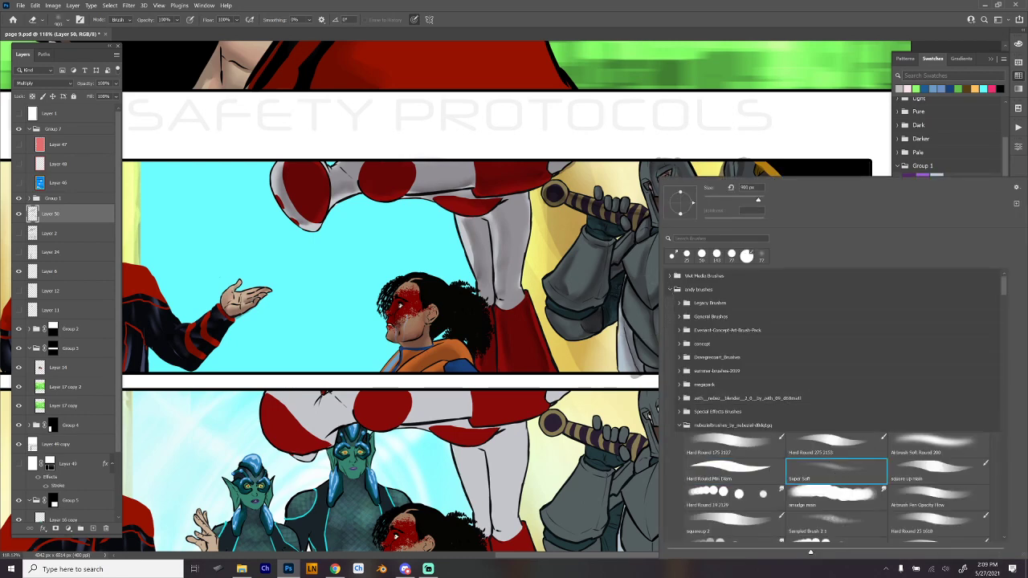
drag(757, 200, 730, 200)
key(Return)
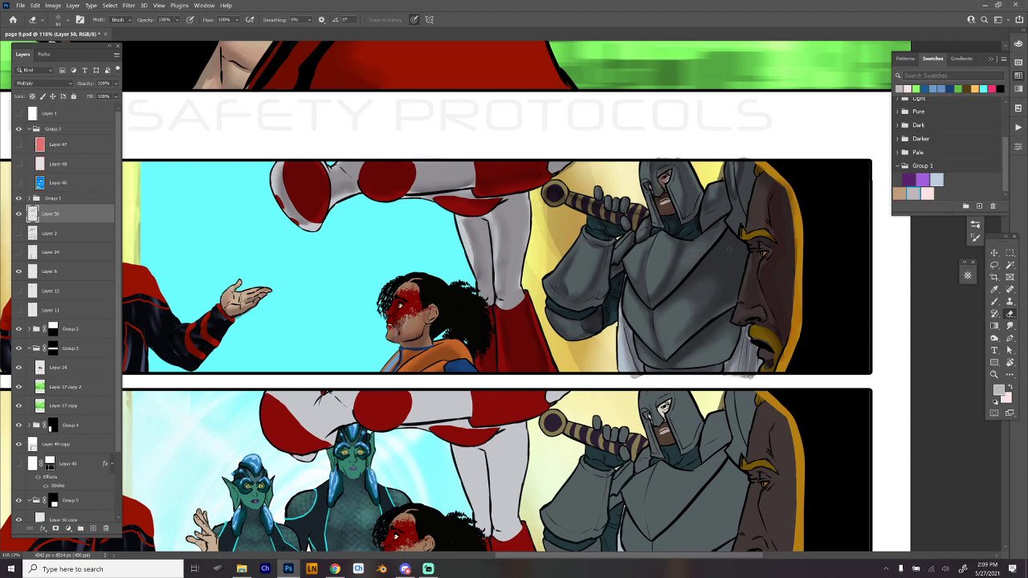
mouse_move(727, 257)
mouse_down()
mouse_move(716, 275)
mouse_move(716, 286)
mouse_move(735, 261)
mouse_move(725, 292)
mouse_move(709, 311)
mouse_up()
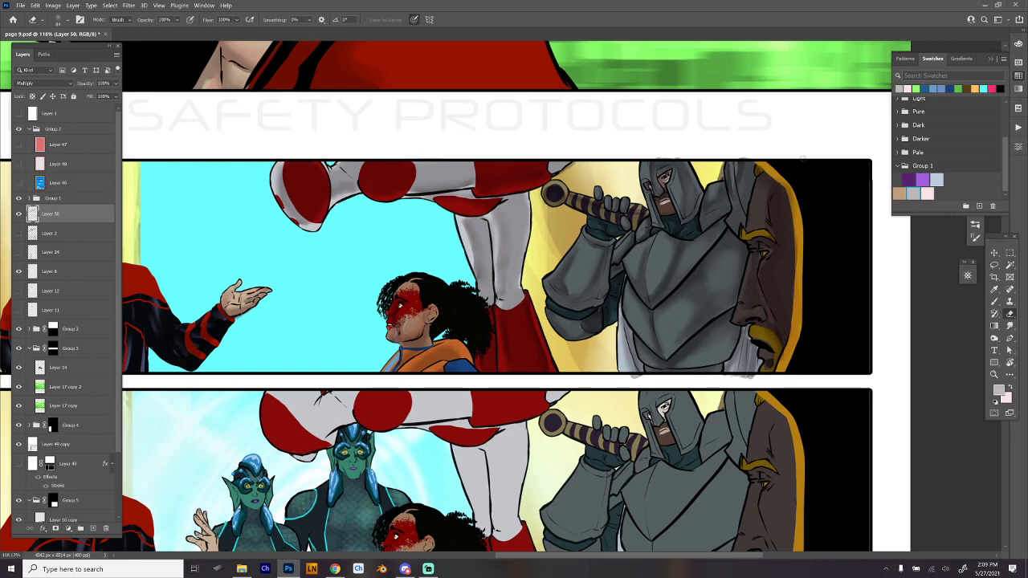
- Marquee-select the first wide panel's shading, duplicate it onto the matching characters in the third wide panel, and deselect
drag(582, 414, 640, 310)
scroll(722, 439, down, 3)
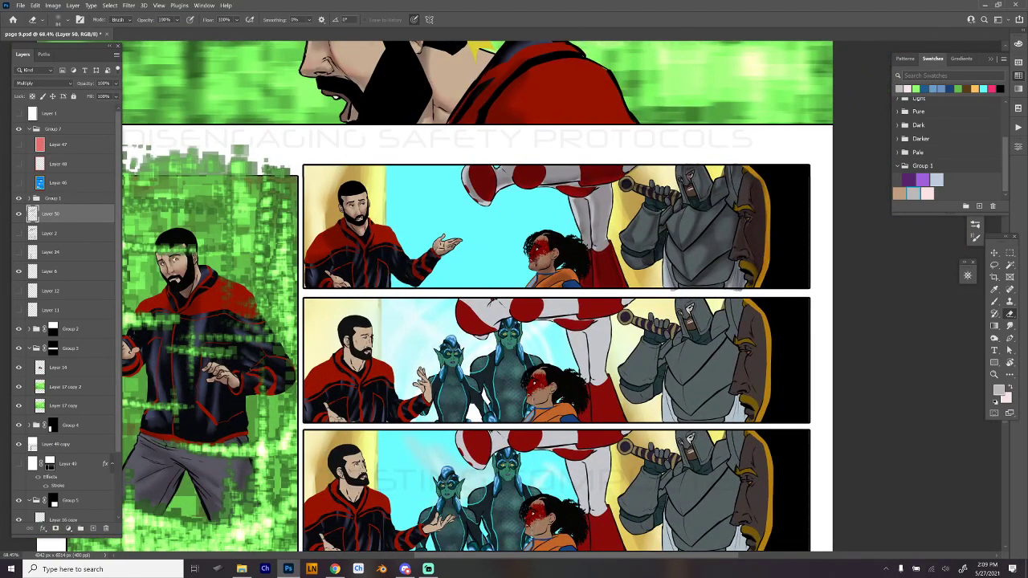
drag(739, 451, 729, 404)
key(m)
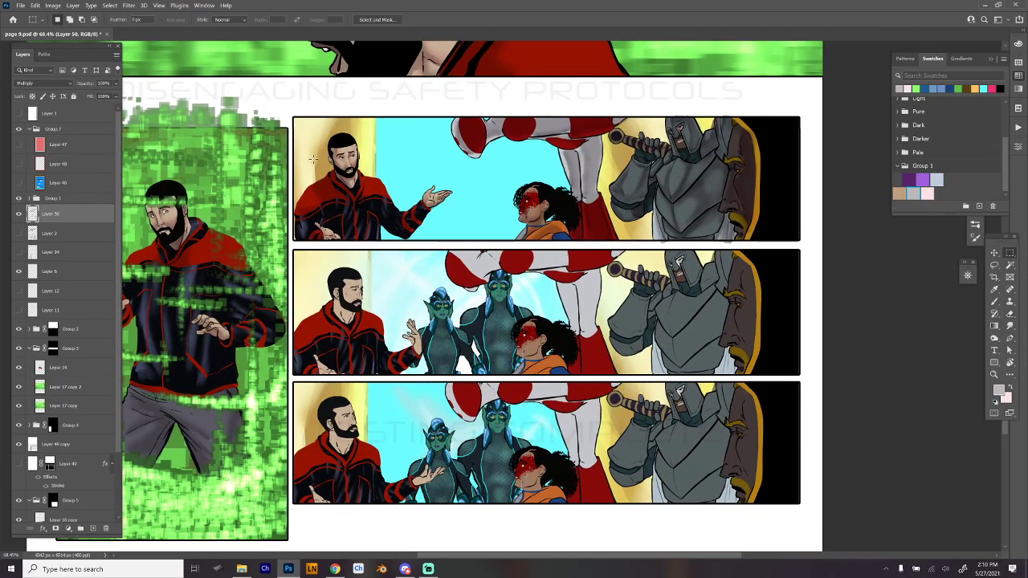
mouse_move(293, 117)
mouse_down()
mouse_move(486, 154)
mouse_move(806, 241)
mouse_up()
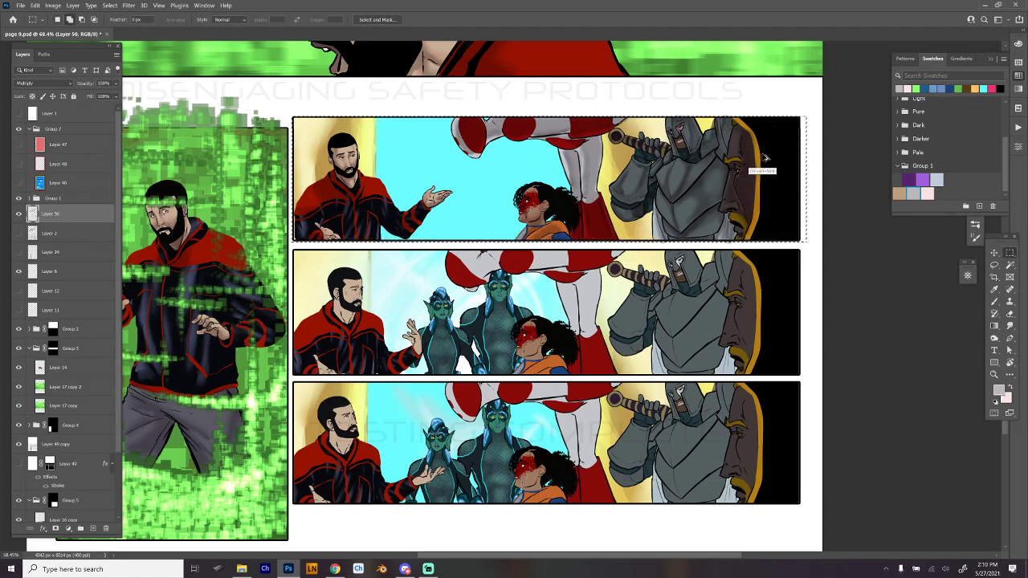
drag(757, 165, 786, 427)
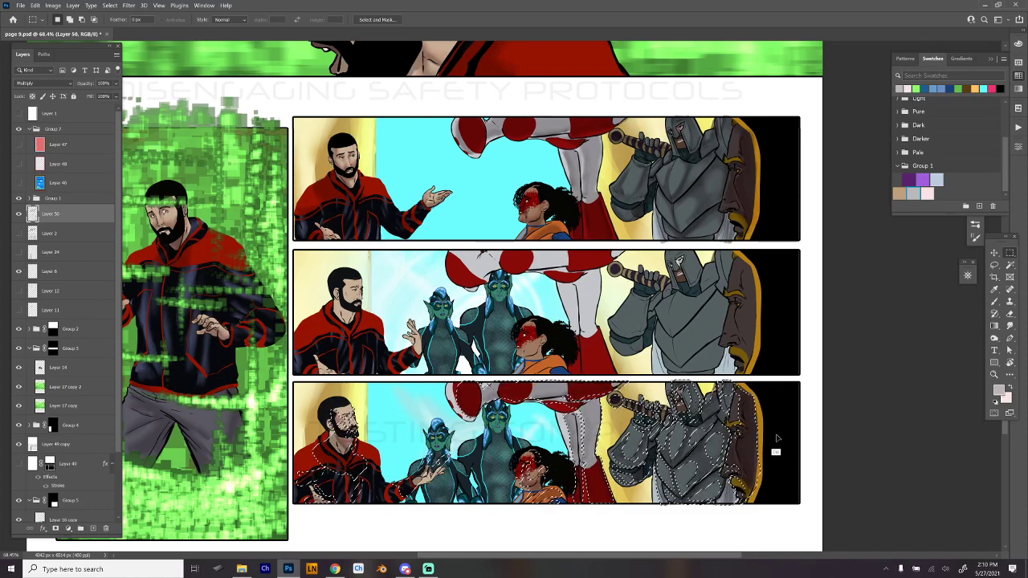
key(ctrl+d)
drag(766, 438, 776, 360)
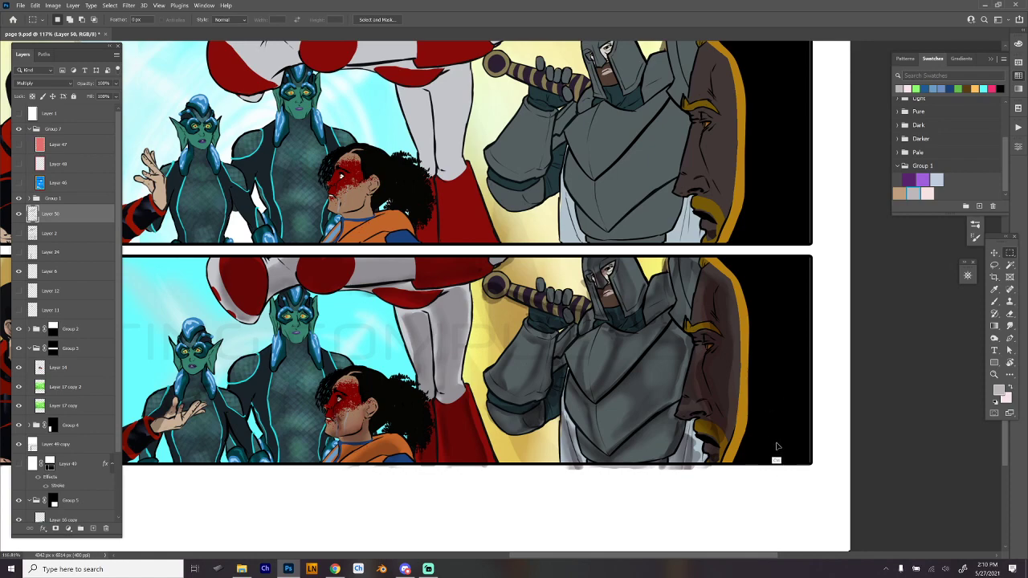
- Undo the shading duplicated onto the characters in the third wide panel
key(ctrl+z)
mouse_move(642, 156)
mouse_down()
mouse_move(780, 443)
mouse_move(797, 393)
mouse_up()
drag(689, 369, 726, 346)
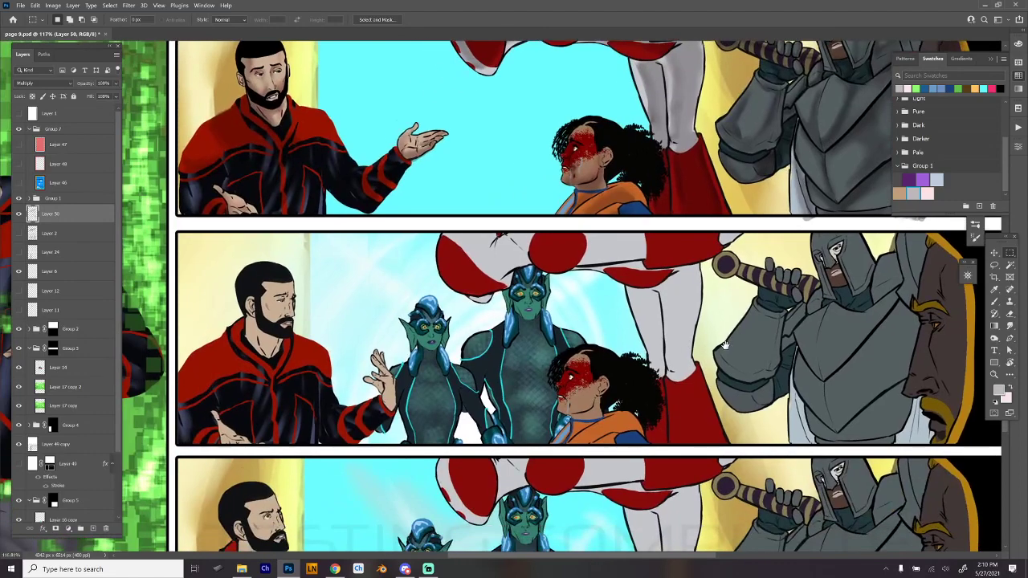
- Switch to the Brush with the Hard Round Min preset, swap the foreground and background colors, and set the brush mode to Multiply
key(b)
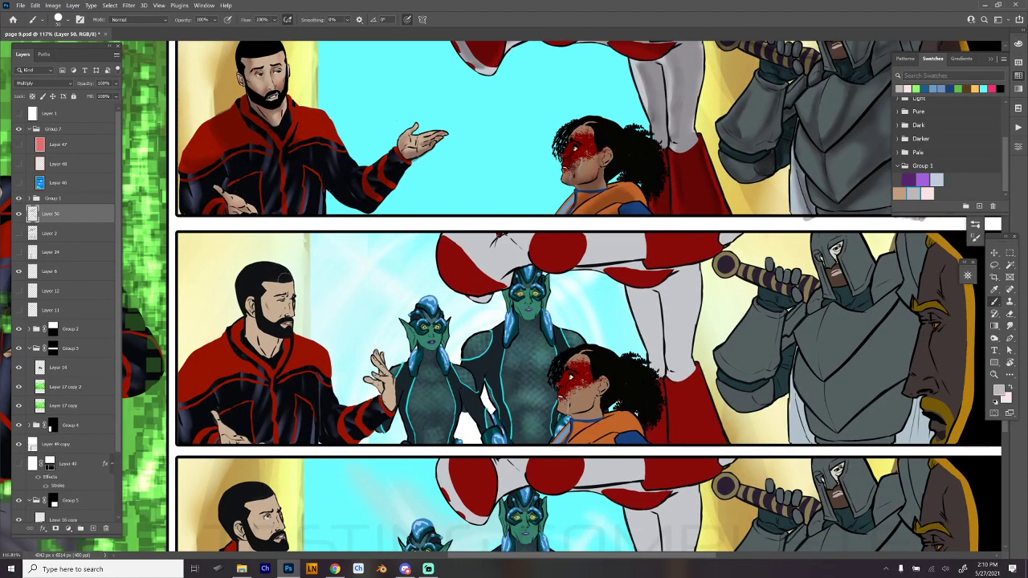
key(x)
right_click(287, 299)
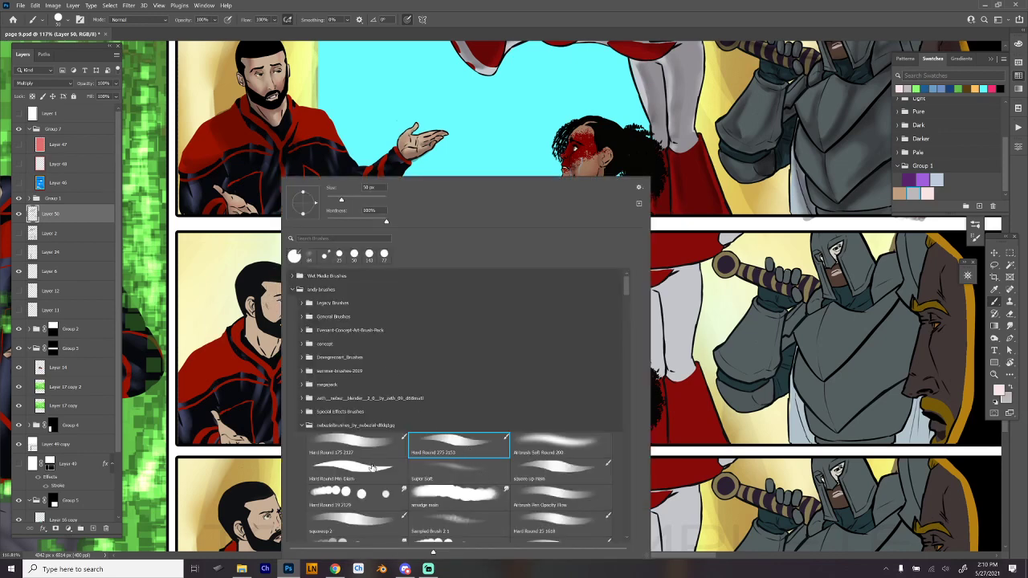
click(373, 468)
click(273, 279)
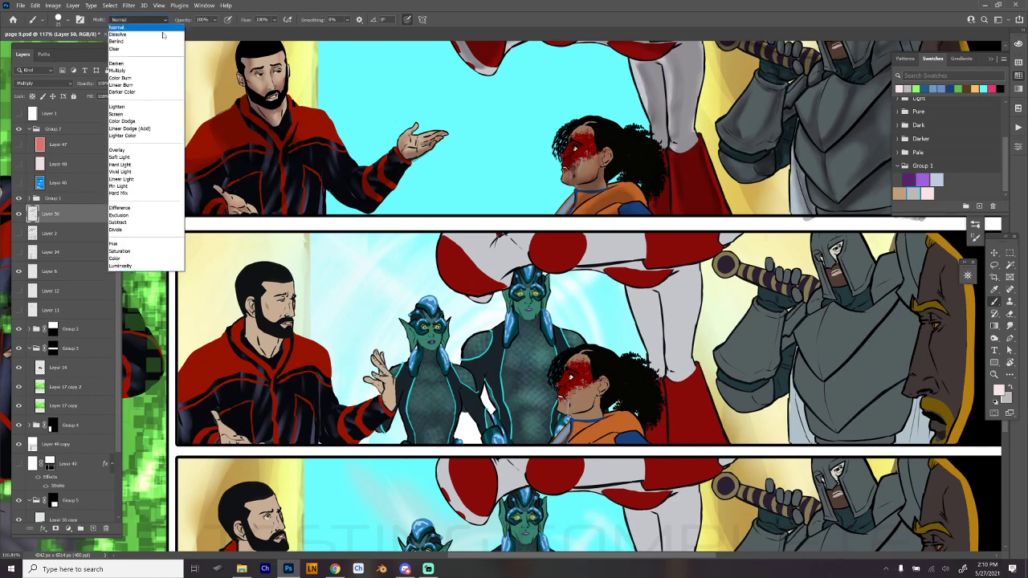
click(164, 19)
click(150, 73)
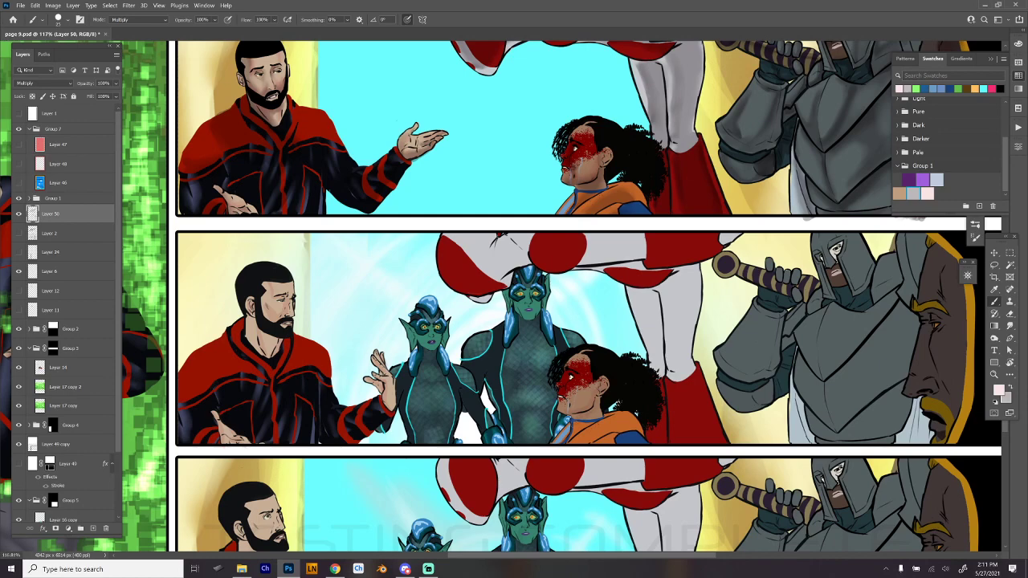
- Set the size of the Hard Round brush to 73 px
drag(751, 365, 616, 372)
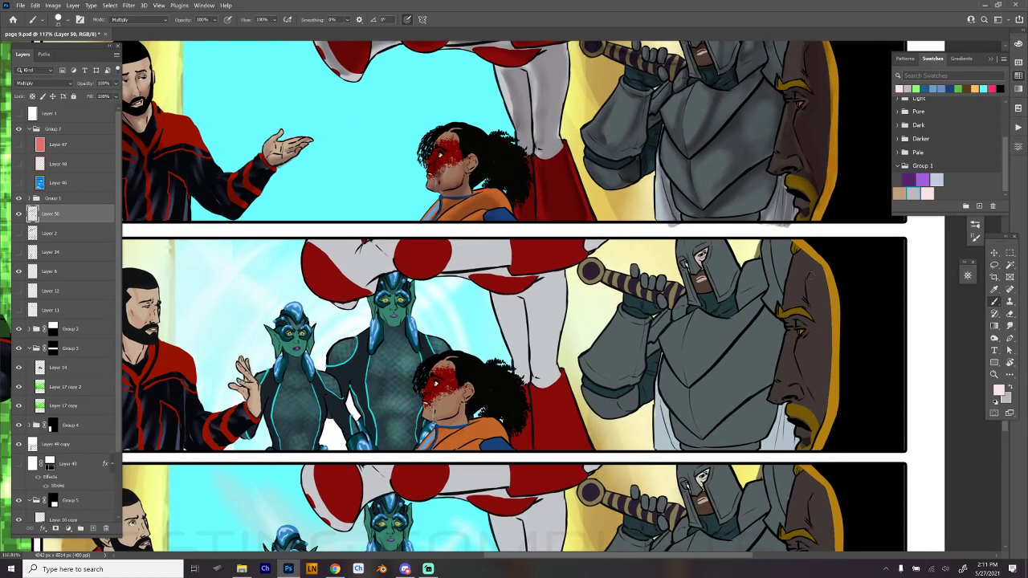
right_click(843, 314)
click(729, 198)
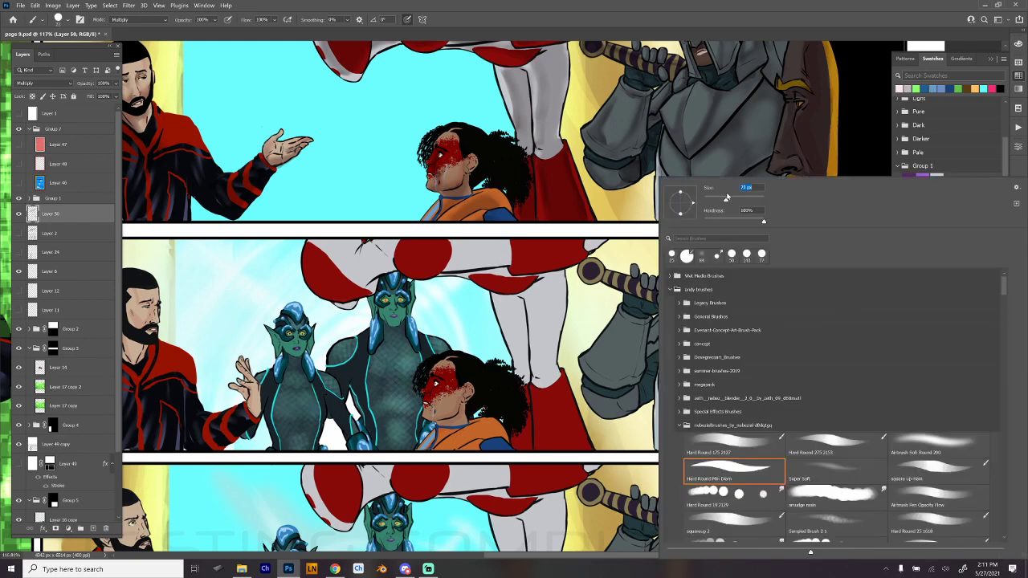
click(852, 19)
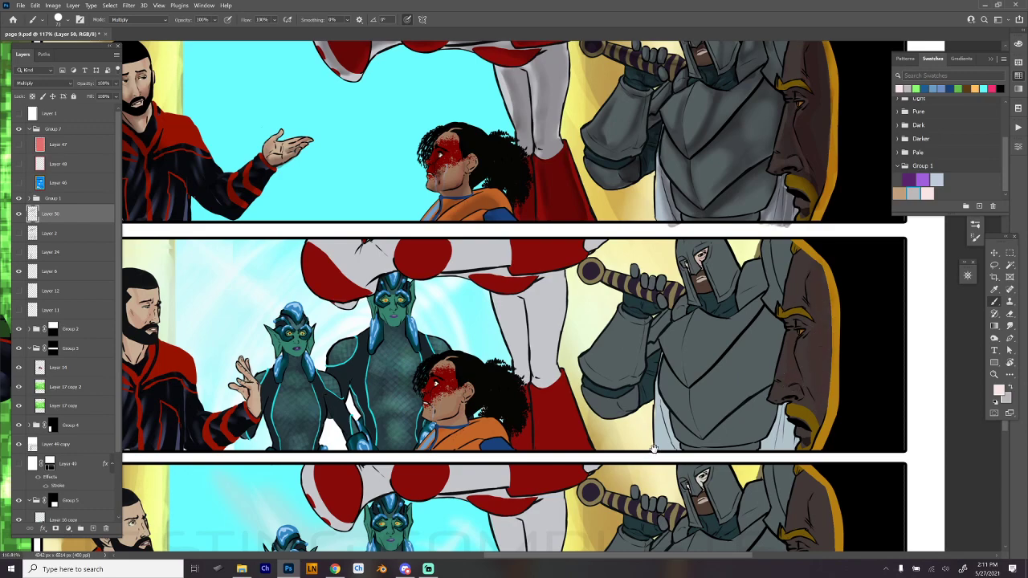
- Swap back to the grey foreground color and paint shadows on the bearded man's hair and face in the second wide panel
drag(537, 422, 744, 374)
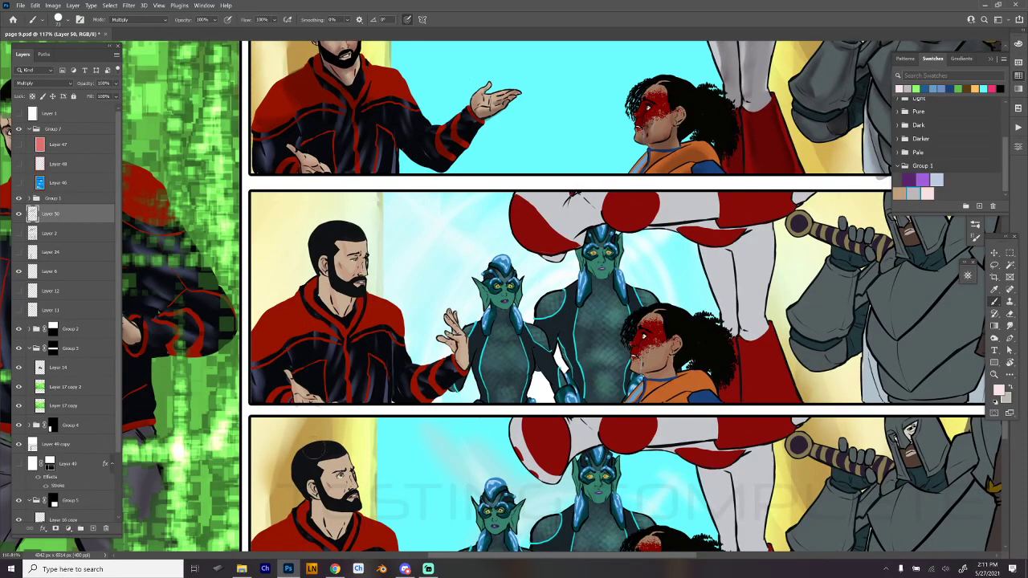
key(x)
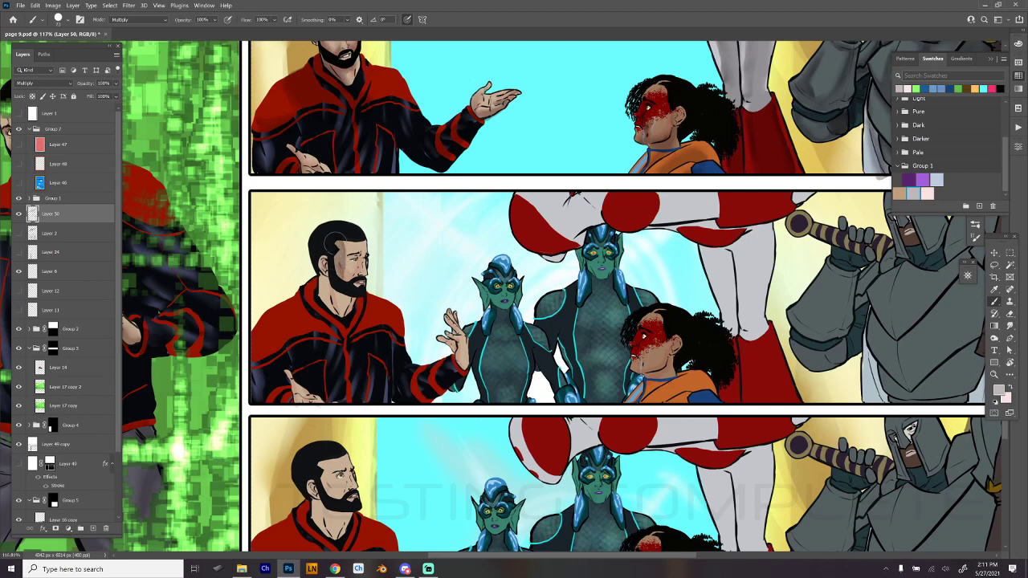
drag(324, 267, 331, 300)
mouse_move(333, 245)
mouse_down()
mouse_move(347, 307)
mouse_move(347, 237)
mouse_move(334, 260)
mouse_move(347, 289)
mouse_move(343, 335)
mouse_up()
drag(566, 303, 648, 247)
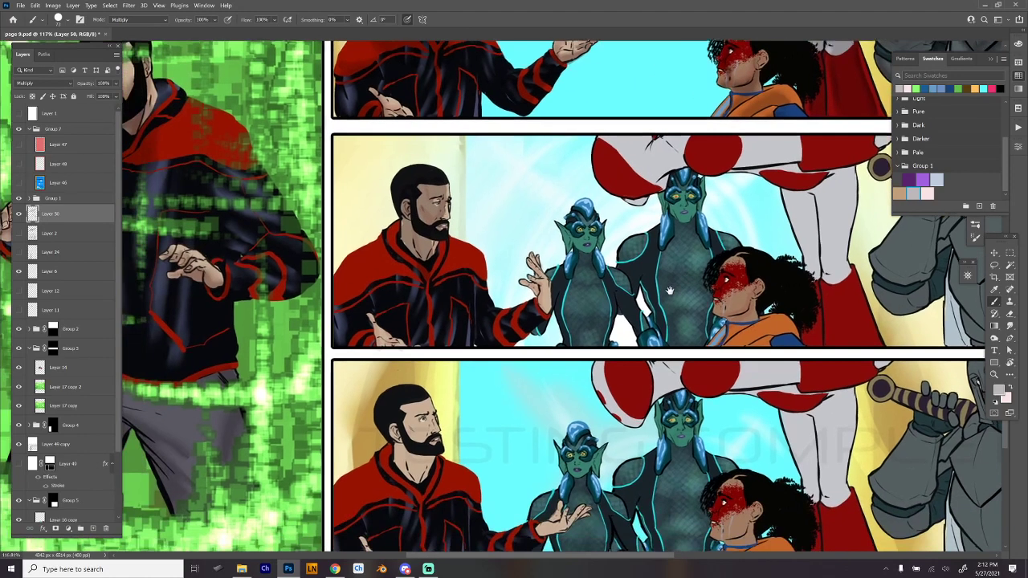
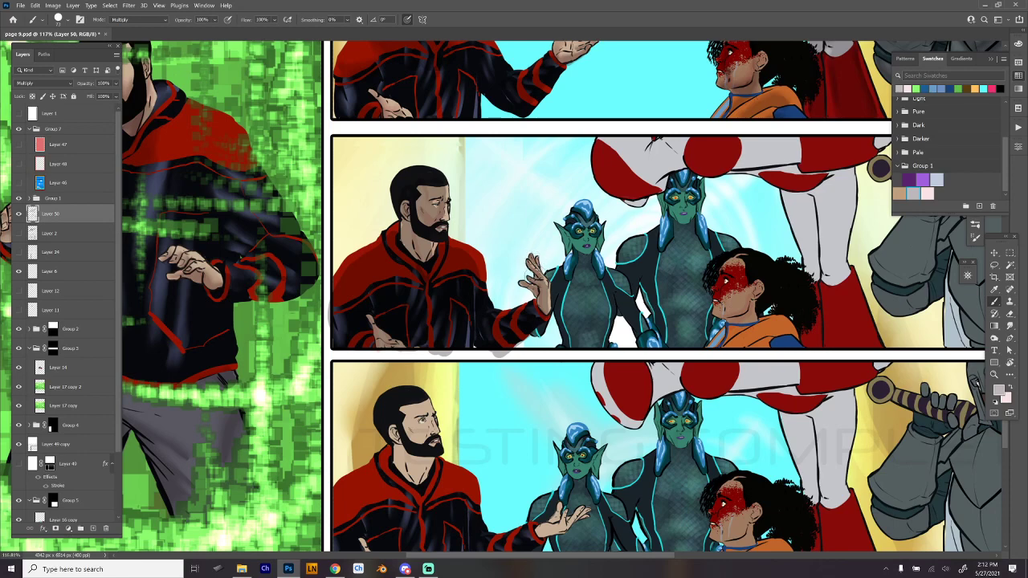
- Paint shadows on the curly-haired woman in orange and on the large brown profile face in the second wide panel
drag(745, 413, 572, 390)
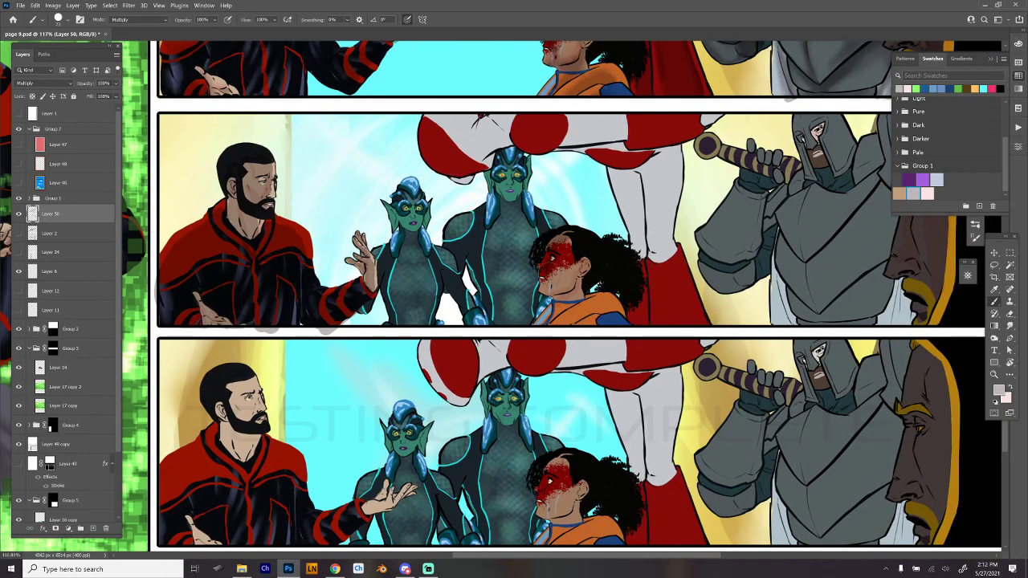
mouse_move(551, 279)
mouse_down()
mouse_move(566, 328)
mouse_move(620, 330)
mouse_move(590, 302)
mouse_move(594, 265)
mouse_move(578, 240)
mouse_move(560, 281)
mouse_move(596, 250)
mouse_move(566, 313)
mouse_move(592, 326)
mouse_up()
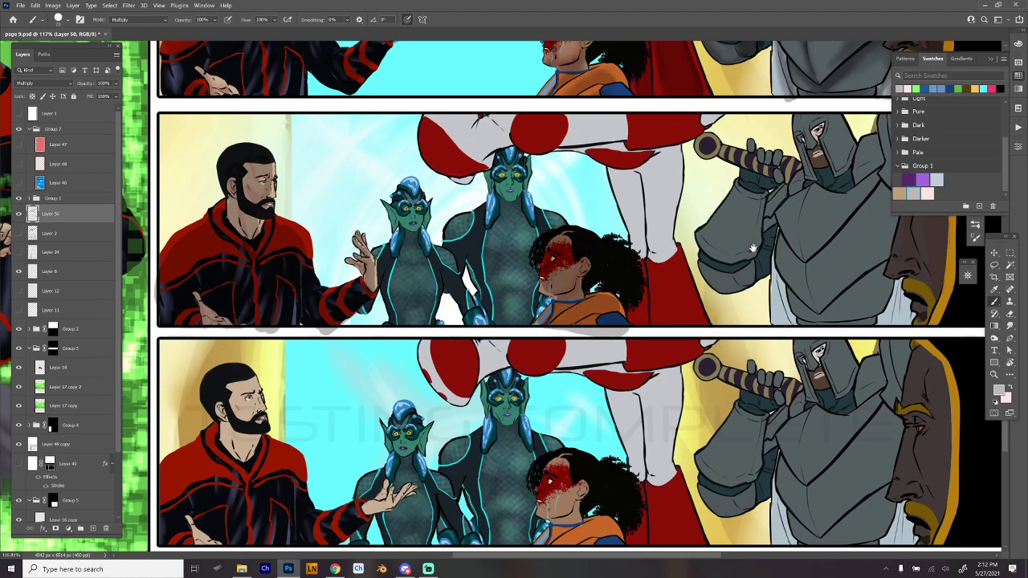
mouse_move(784, 341)
mouse_down()
mouse_move(726, 378)
mouse_move(676, 378)
mouse_move(711, 379)
mouse_move(653, 403)
mouse_move(630, 374)
mouse_move(527, 445)
mouse_move(520, 469)
mouse_up()
mouse_move(644, 282)
mouse_down()
mouse_move(649, 331)
mouse_move(621, 332)
mouse_up()
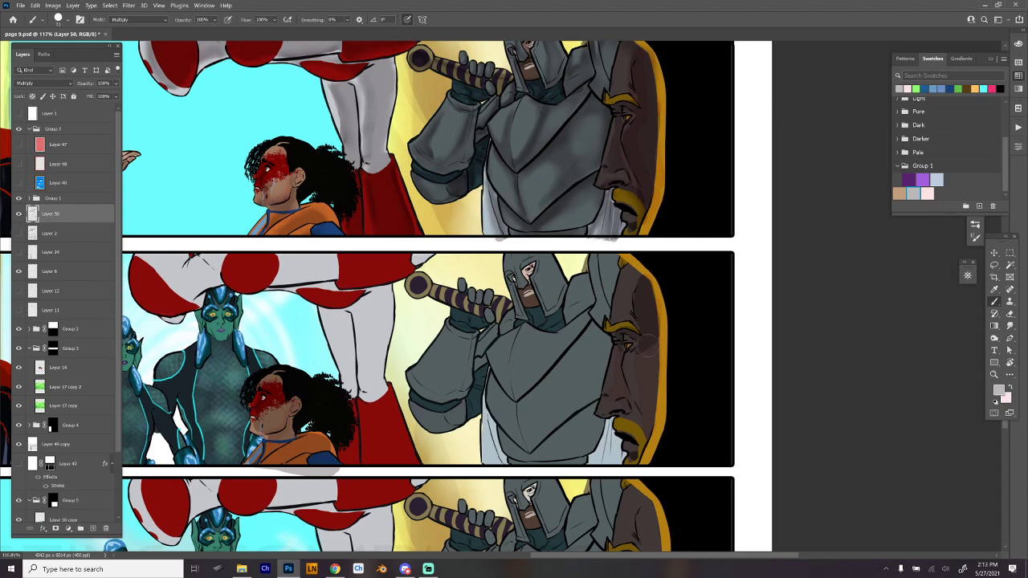
mouse_move(640, 354)
mouse_down()
mouse_move(650, 413)
mouse_move(628, 392)
mouse_up()
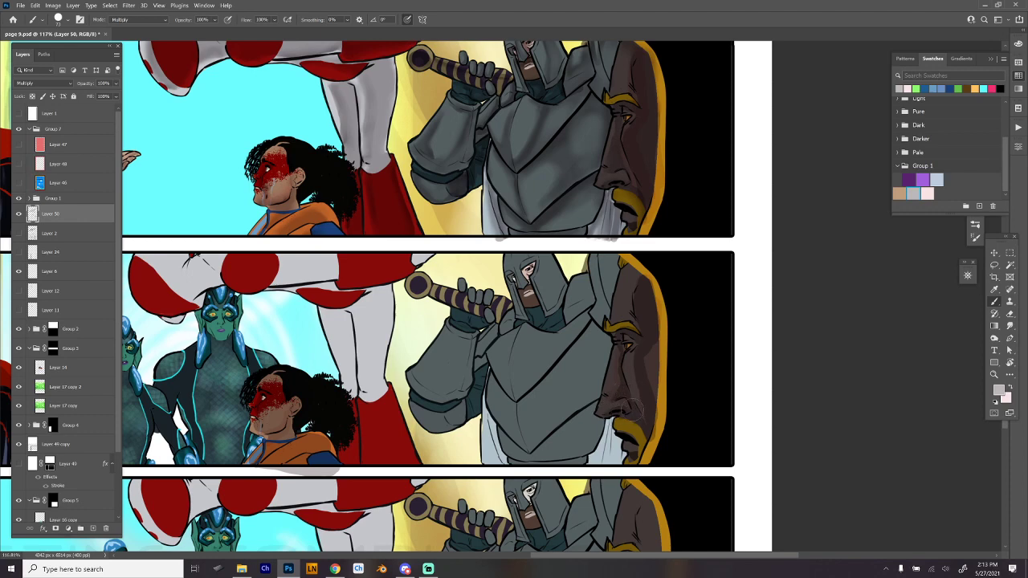
drag(641, 439, 640, 461)
- Paint shadows on the knight's bent arm, gauntlet and sword hilt in the second wide panel
mouse_move(650, 388)
mouse_down()
mouse_move(649, 354)
mouse_move(652, 379)
mouse_move(734, 348)
mouse_up()
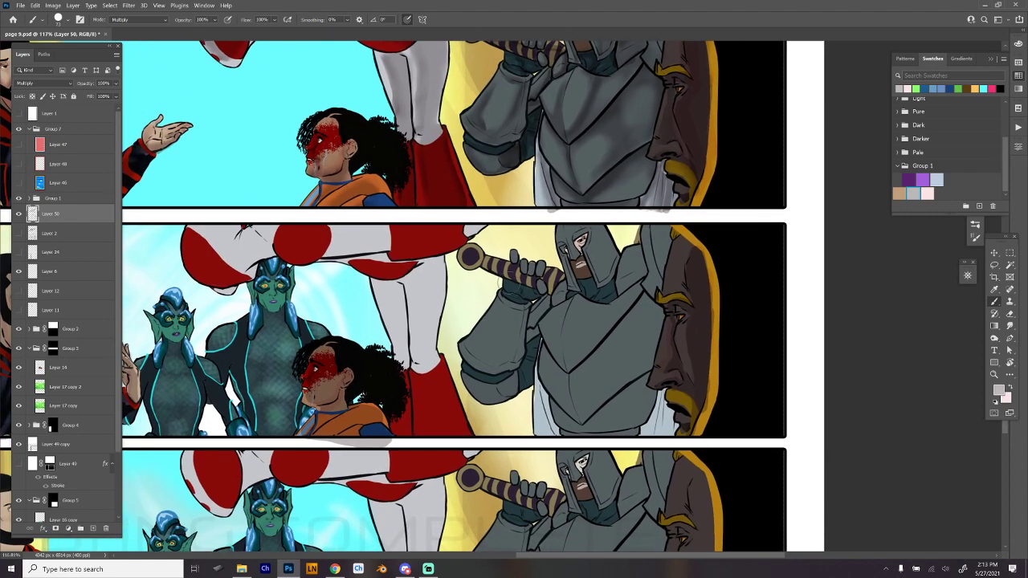
mouse_move(510, 308)
mouse_down()
mouse_move(474, 368)
mouse_move(512, 315)
mouse_move(493, 369)
mouse_move(522, 308)
mouse_up()
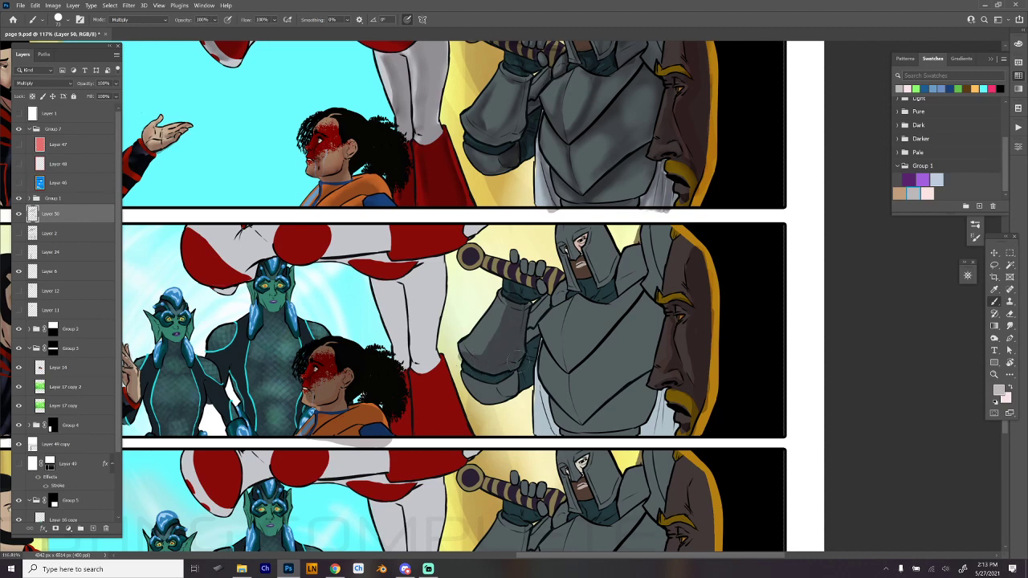
mouse_move(480, 370)
mouse_down()
mouse_move(490, 406)
mouse_move(518, 394)
mouse_move(535, 306)
mouse_move(543, 330)
mouse_up()
mouse_move(504, 250)
mouse_down()
mouse_move(464, 265)
mouse_move(518, 277)
mouse_move(514, 251)
mouse_move(525, 272)
mouse_move(511, 250)
mouse_move(539, 273)
mouse_up()
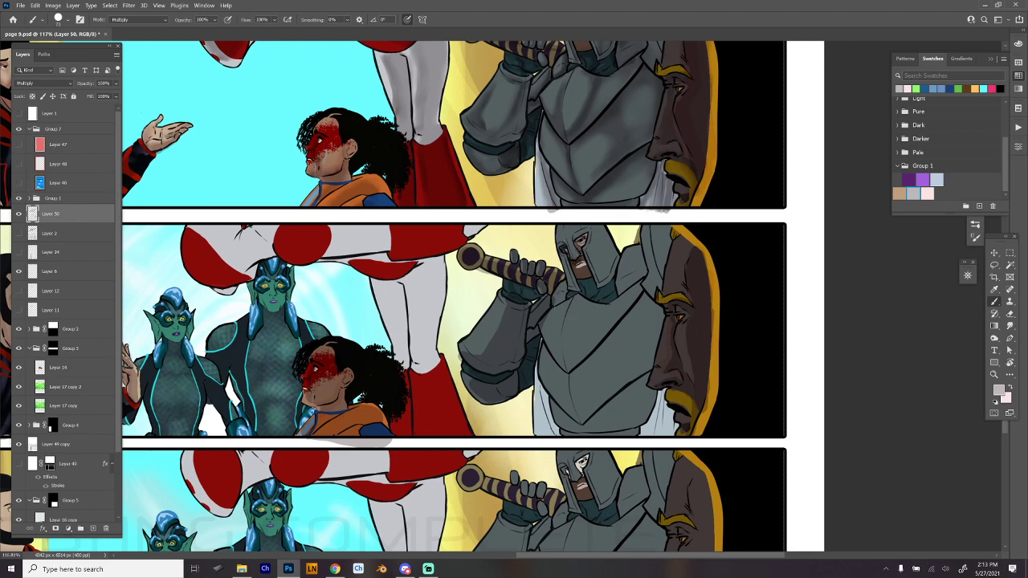
- Paint layered shadows over the knight's breastplate and the cloth beside it, leaving lighter facets along the armor plates
mouse_move(573, 295)
mouse_down()
mouse_move(568, 363)
mouse_move(586, 428)
mouse_move(606, 438)
mouse_move(654, 432)
mouse_move(662, 410)
mouse_move(674, 436)
mouse_up()
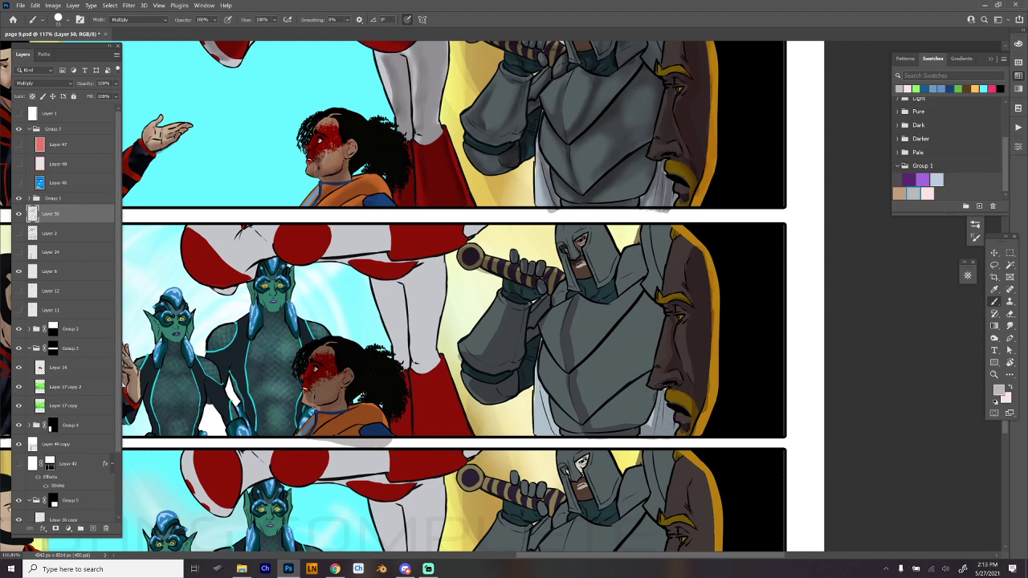
mouse_move(644, 394)
mouse_down()
mouse_move(653, 309)
mouse_move(662, 337)
mouse_move(637, 295)
mouse_move(599, 311)
mouse_move(580, 299)
mouse_move(584, 397)
mouse_up()
mouse_move(583, 359)
mouse_down()
mouse_move(646, 306)
mouse_move(647, 340)
mouse_move(628, 377)
mouse_move(593, 384)
mouse_move(594, 424)
mouse_move(612, 408)
mouse_move(647, 404)
mouse_up()
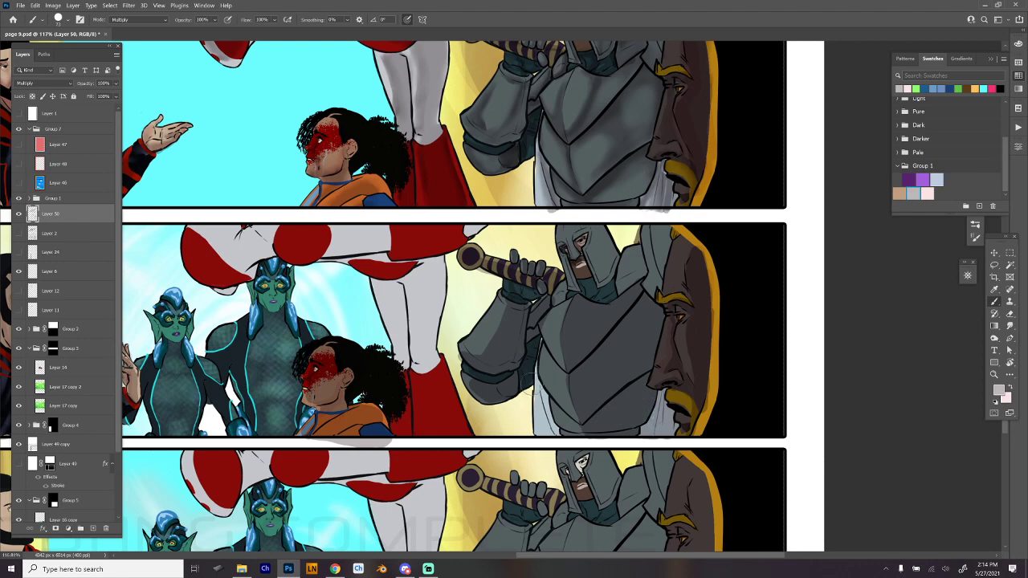
mouse_move(532, 384)
mouse_down()
mouse_move(552, 434)
mouse_move(543, 351)
mouse_move(561, 286)
mouse_up()
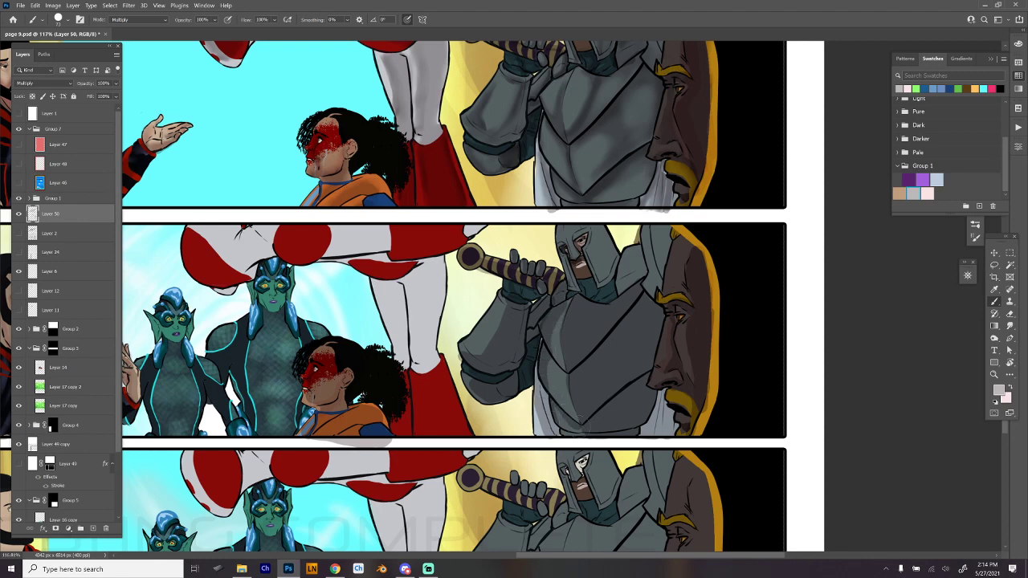
mouse_move(542, 344)
mouse_down()
mouse_move(570, 376)
mouse_move(611, 317)
mouse_move(573, 376)
mouse_move(646, 295)
mouse_up()
mouse_move(594, 366)
mouse_down()
mouse_move(644, 306)
mouse_move(638, 362)
mouse_move(625, 323)
mouse_move(640, 361)
mouse_up()
key(ctrl+z)
mouse_move(640, 302)
mouse_down()
mouse_move(646, 359)
mouse_move(646, 332)
mouse_move(640, 340)
mouse_move(623, 331)
mouse_move(653, 313)
mouse_move(581, 392)
mouse_up()
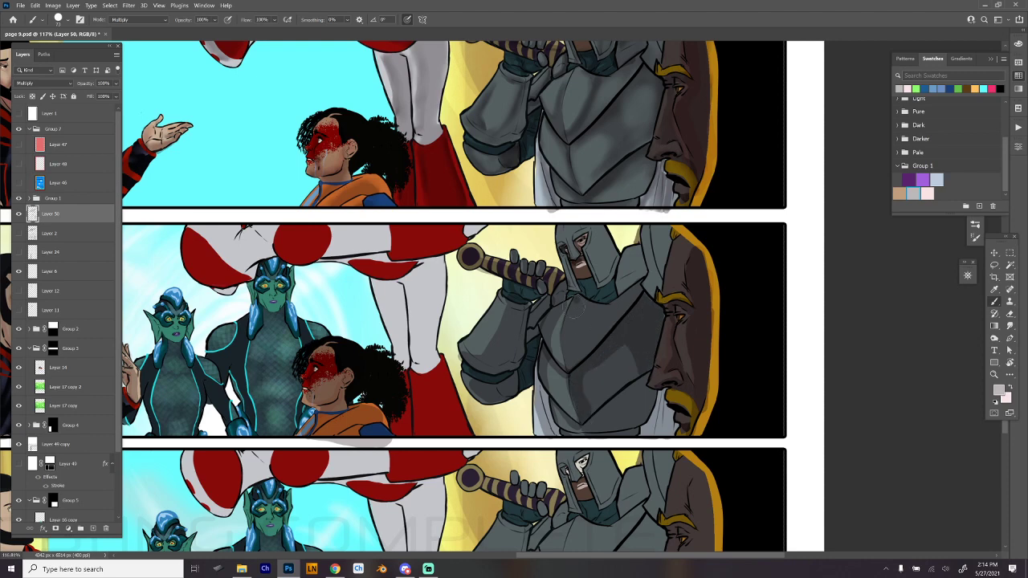
mouse_move(573, 305)
mouse_down()
mouse_move(569, 365)
mouse_move(638, 293)
mouse_move(597, 311)
mouse_move(582, 304)
mouse_move(602, 315)
mouse_move(576, 355)
mouse_move(625, 305)
mouse_up()
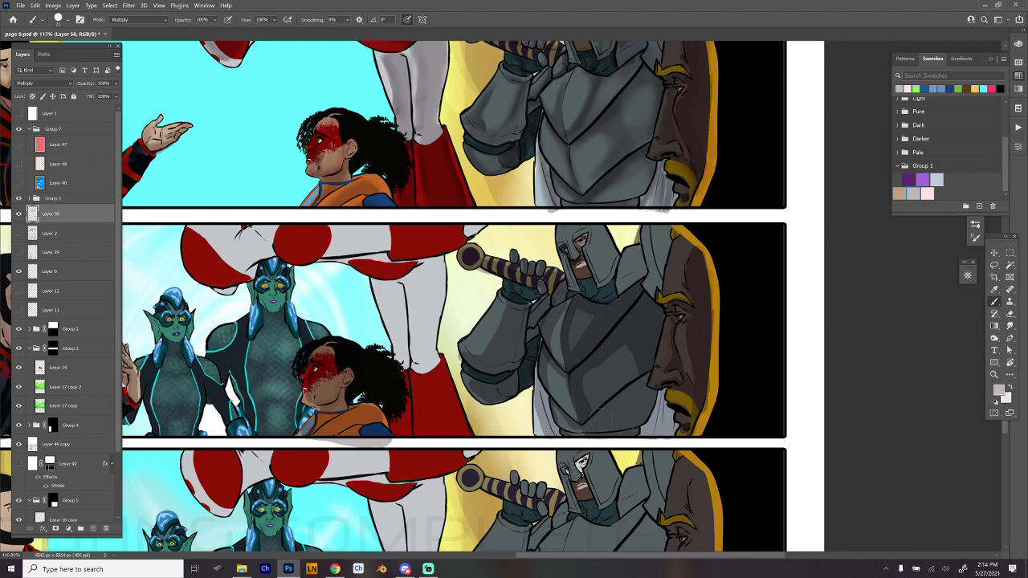
mouse_move(589, 440)
mouse_down()
mouse_move(643, 383)
mouse_move(598, 438)
mouse_move(640, 398)
mouse_move(643, 421)
mouse_move(664, 388)
mouse_move(655, 442)
mouse_move(670, 410)
mouse_up()
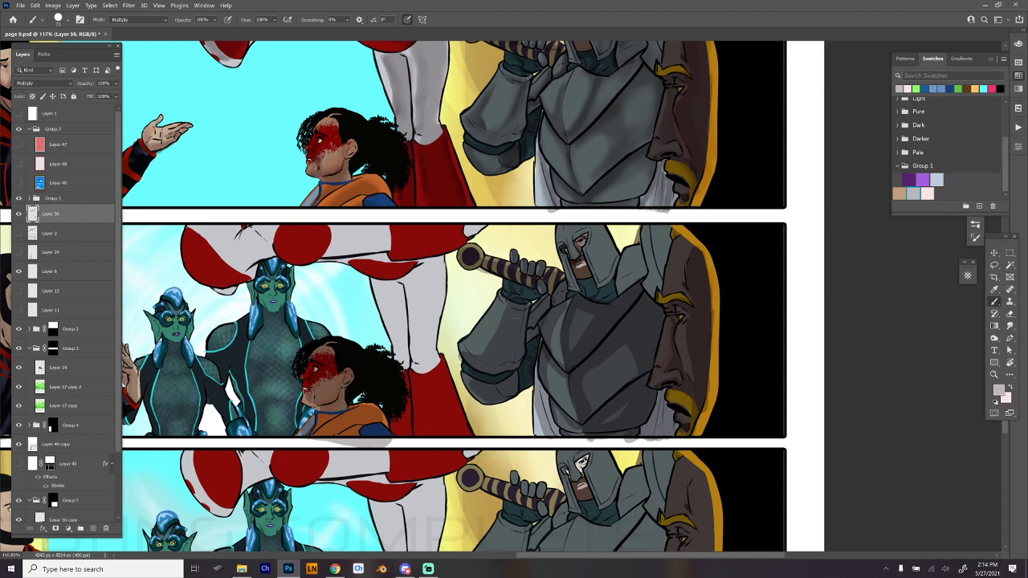
- Deepen the shadows on the knight's arm and sword, and shade his helmet and shoulder armor
mouse_move(517, 300)
mouse_down()
mouse_move(515, 332)
mouse_move(477, 370)
mouse_move(509, 312)
mouse_move(515, 363)
mouse_move(488, 380)
mouse_move(507, 400)
mouse_move(532, 347)
mouse_move(553, 439)
mouse_up()
mouse_move(533, 347)
mouse_down()
mouse_move(534, 315)
mouse_move(557, 297)
mouse_move(552, 282)
mouse_move(486, 273)
mouse_move(498, 253)
mouse_up()
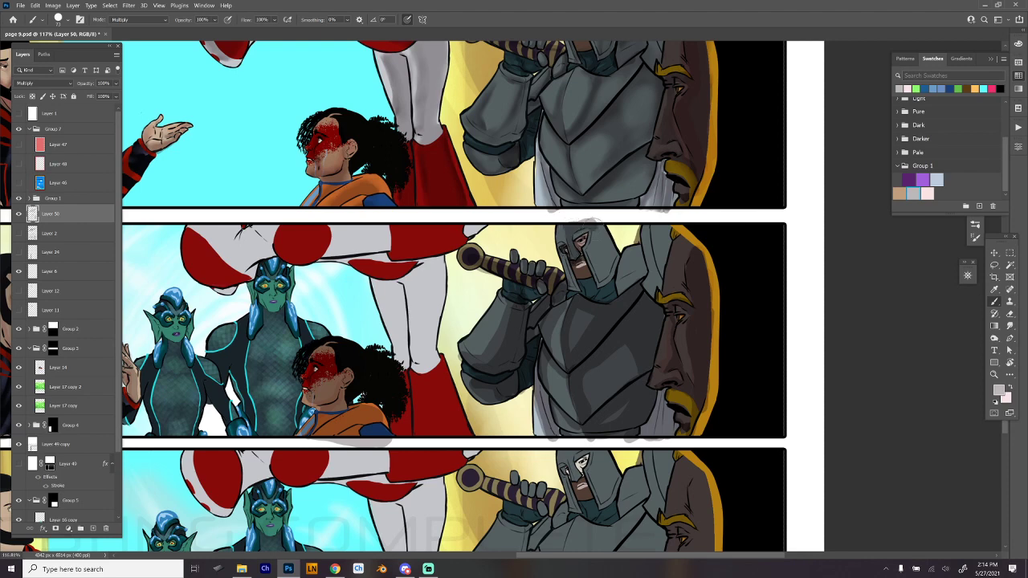
mouse_move(593, 226)
mouse_down()
mouse_move(599, 261)
mouse_move(602, 228)
mouse_move(609, 270)
mouse_move(616, 248)
mouse_up()
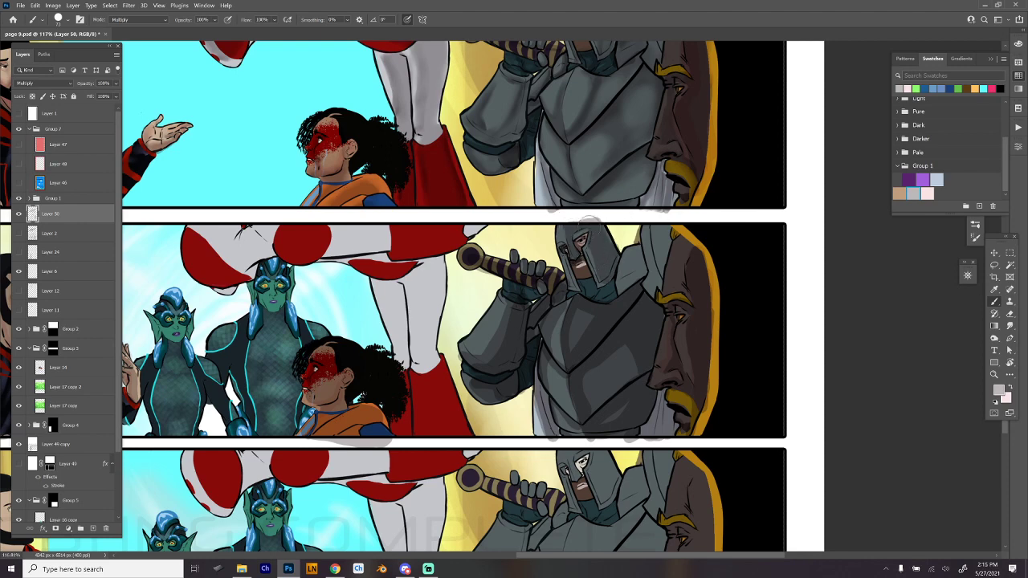
drag(565, 255, 570, 280)
mouse_move(596, 243)
mouse_down()
mouse_move(611, 279)
mouse_move(596, 225)
mouse_move(570, 241)
mouse_up()
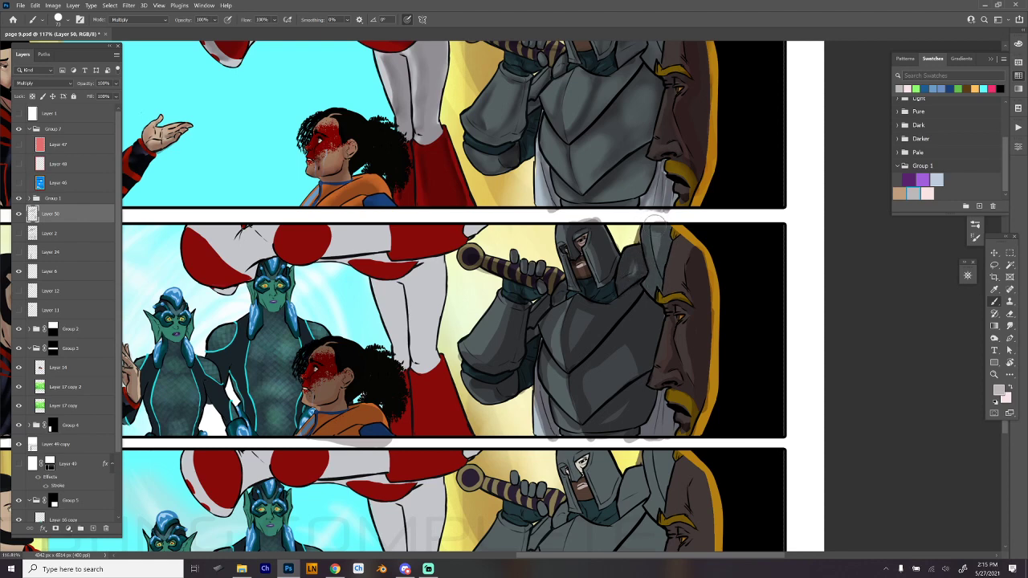
mouse_move(649, 248)
mouse_down()
mouse_move(655, 276)
mouse_move(664, 227)
mouse_move(662, 270)
mouse_up()
drag(741, 383, 799, 326)
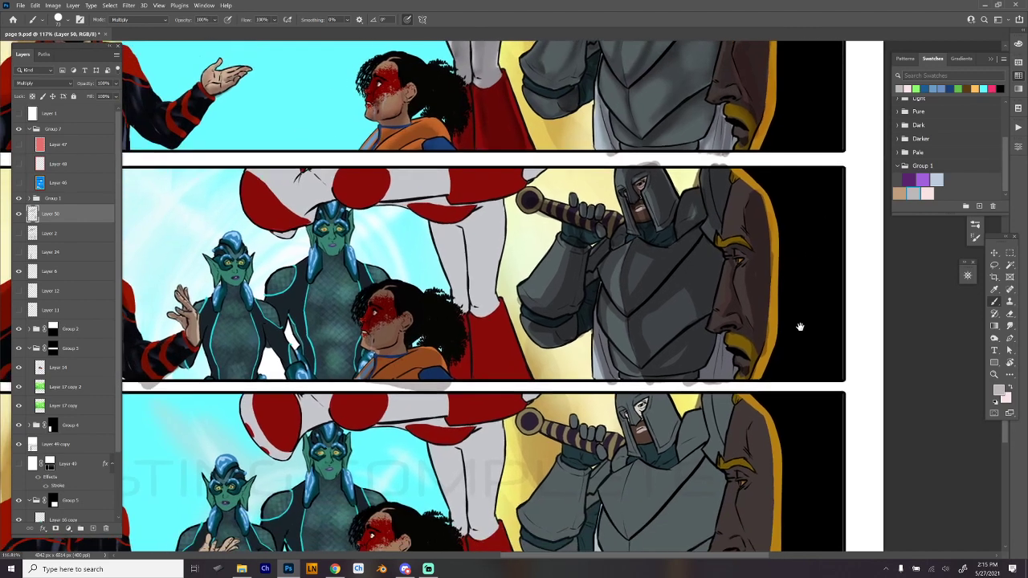
drag(718, 339, 707, 380)
key(ctrl+z)
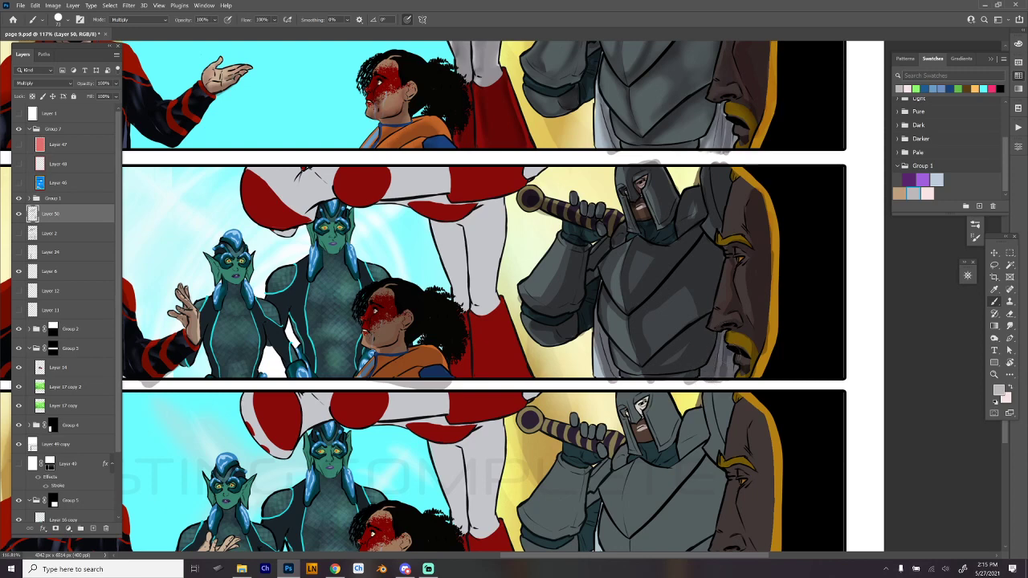
- Switch to the Eraser with the Hard Round Min Diam brush preset
key(e)
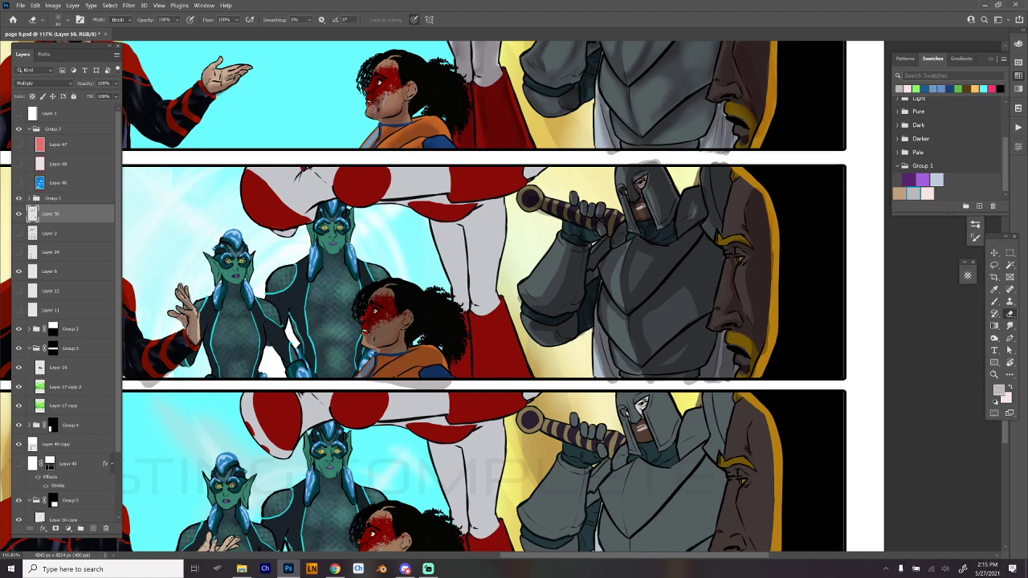
right_click(754, 291)
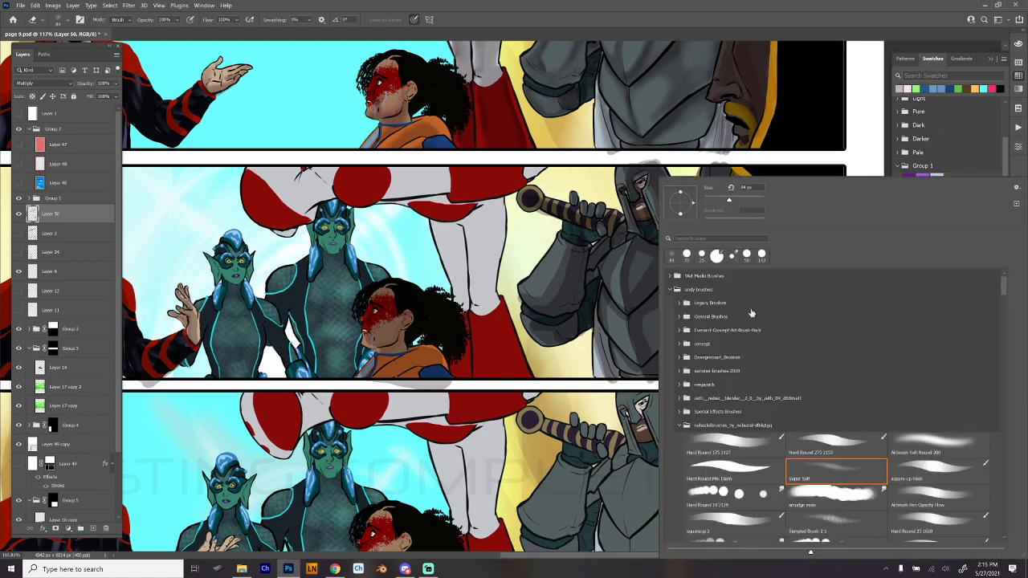
click(761, 470)
click(810, 160)
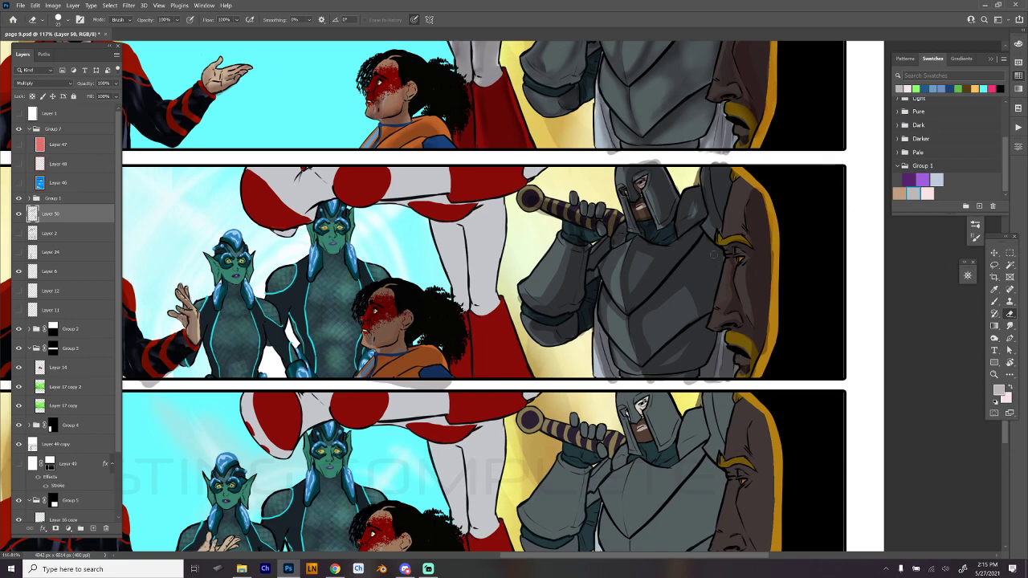
- Return to the Brush and paint shadows on the legs of the red-and-white costumed figure in the second wide panel
scroll(696, 332, left, 3)
key(b)
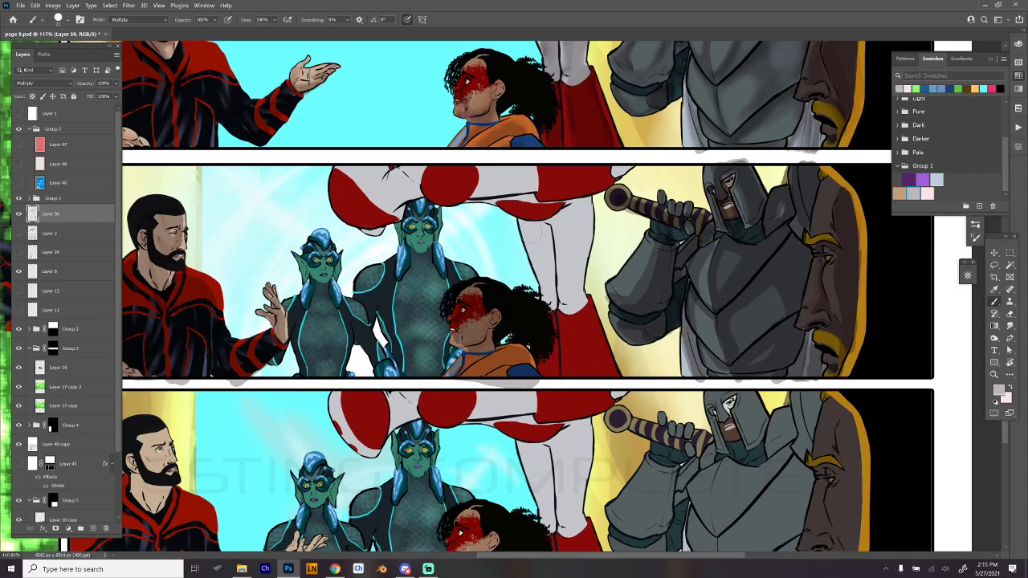
mouse_move(530, 229)
mouse_down()
mouse_move(544, 269)
mouse_move(544, 309)
mouse_move(559, 292)
mouse_move(531, 186)
mouse_move(550, 328)
mouse_up()
mouse_move(550, 213)
mouse_down()
mouse_move(567, 289)
mouse_move(571, 261)
mouse_move(552, 219)
mouse_move(582, 384)
mouse_move(608, 374)
mouse_move(576, 304)
mouse_move(604, 350)
mouse_move(584, 332)
mouse_move(588, 360)
mouse_move(571, 354)
mouse_up()
mouse_move(573, 301)
mouse_down()
mouse_move(567, 223)
mouse_move(580, 204)
mouse_move(576, 296)
mouse_move(575, 207)
mouse_move(564, 273)
mouse_up()
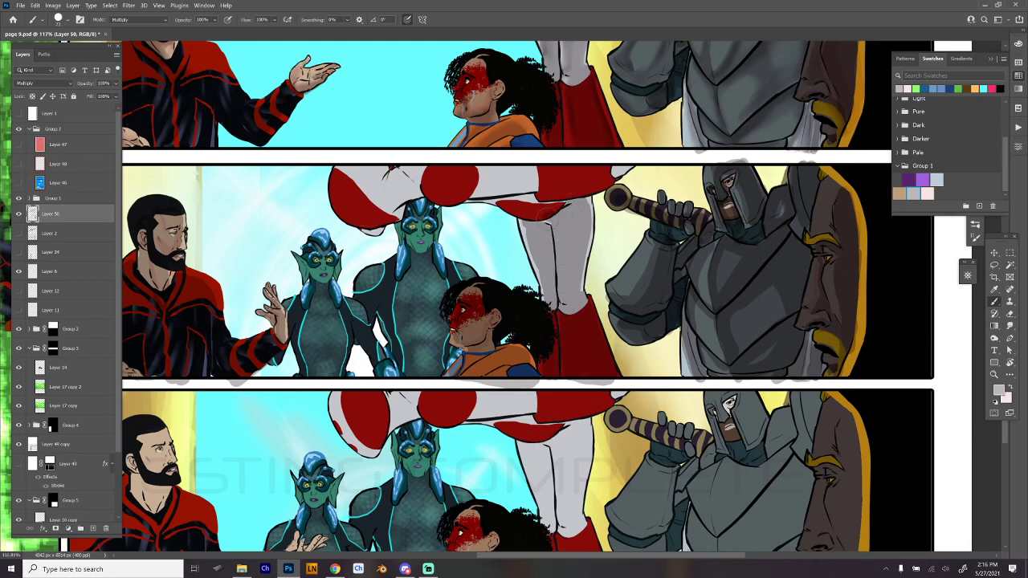
- Paint shadows along the horizontal upper body of the red-and-white figure, redoing the stroke over the white area
mouse_move(546, 200)
mouse_down()
mouse_move(444, 191)
mouse_move(430, 168)
mouse_move(472, 177)
mouse_move(462, 184)
mouse_move(451, 175)
mouse_move(484, 166)
mouse_move(439, 177)
mouse_move(507, 171)
mouse_move(474, 165)
mouse_move(512, 169)
mouse_move(514, 183)
mouse_move(549, 171)
mouse_move(550, 191)
mouse_move(596, 187)
mouse_move(624, 166)
mouse_move(560, 179)
mouse_move(583, 171)
mouse_move(434, 176)
mouse_move(373, 227)
mouse_move(353, 217)
mouse_move(340, 190)
mouse_move(346, 164)
mouse_move(422, 161)
mouse_up()
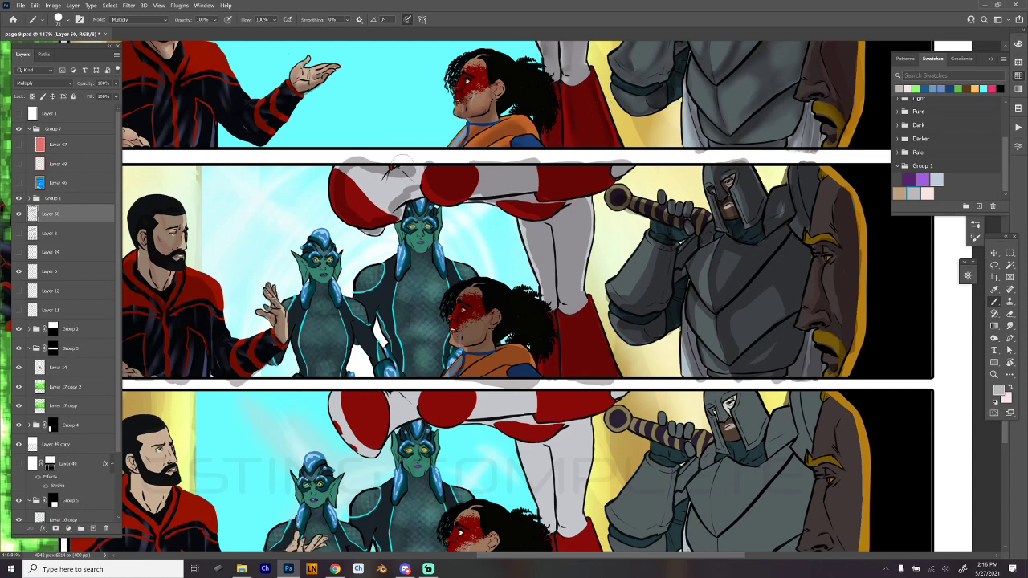
key(ctrl+z)
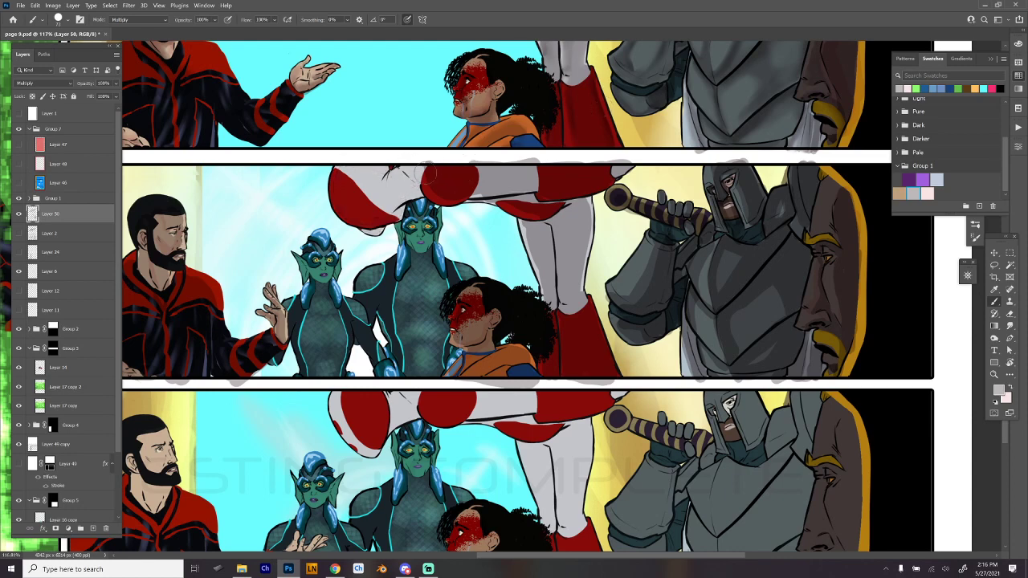
mouse_move(423, 167)
mouse_down()
mouse_move(390, 215)
mouse_move(361, 218)
mouse_move(337, 173)
mouse_move(344, 192)
mouse_move(370, 165)
mouse_move(392, 180)
mouse_move(421, 168)
mouse_move(424, 178)
mouse_up()
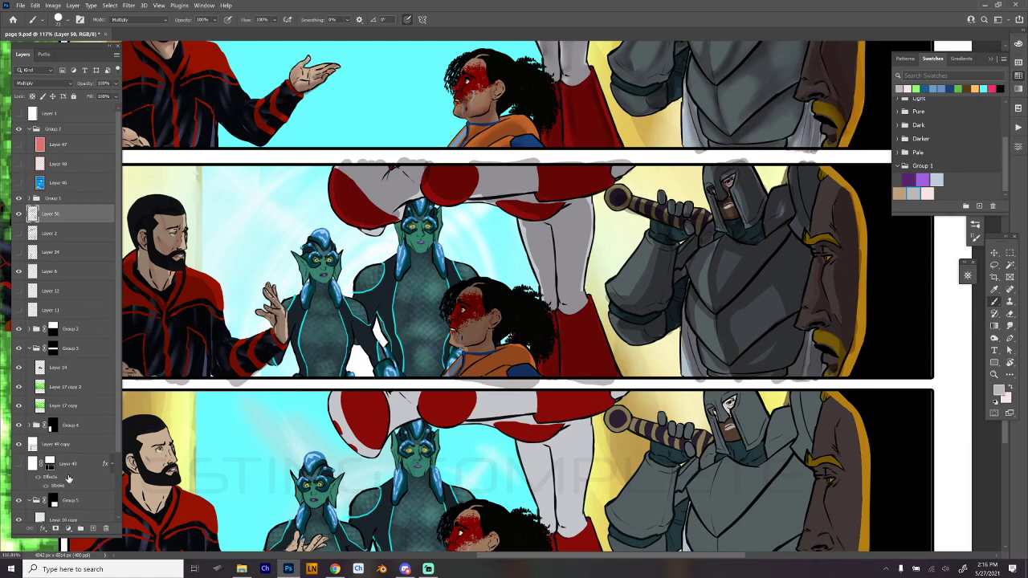
- Check what Layer 16 copy in Group 5 contains by toggling its visibility, and make it the active layer
scroll(68, 408, down, 2)
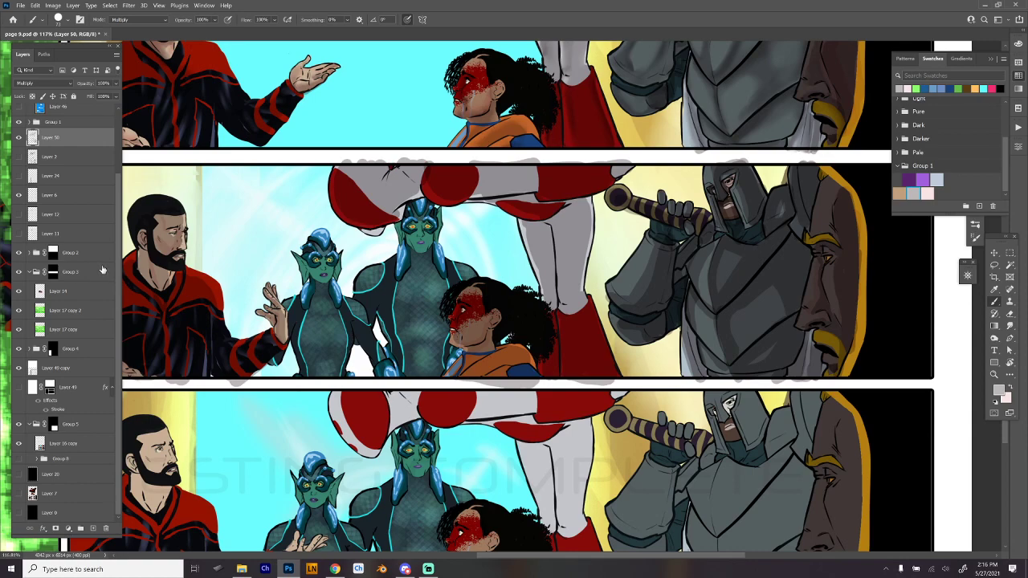
click(77, 426)
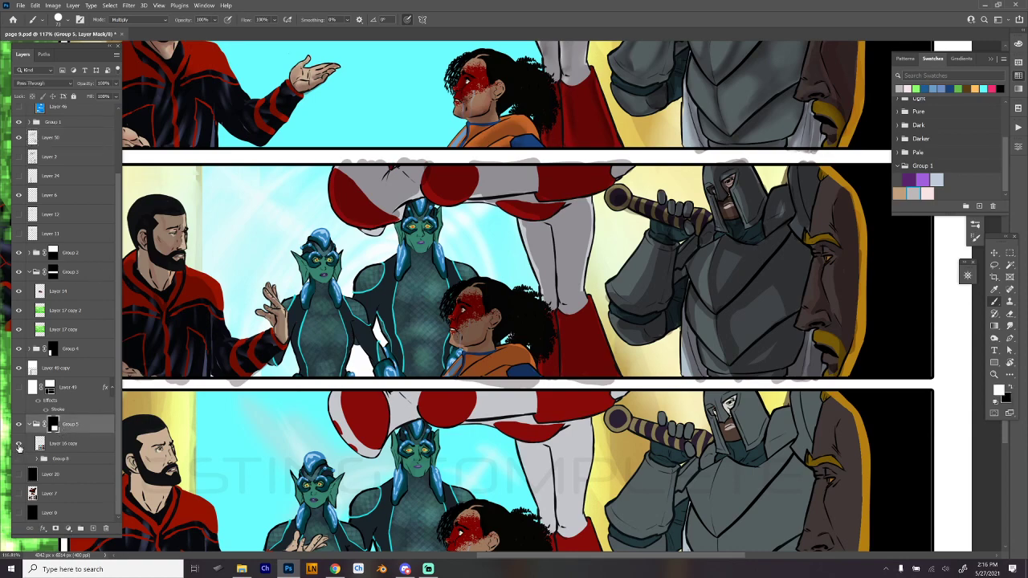
alt+click(20, 447)
alt+click(20, 447)
click(48, 446)
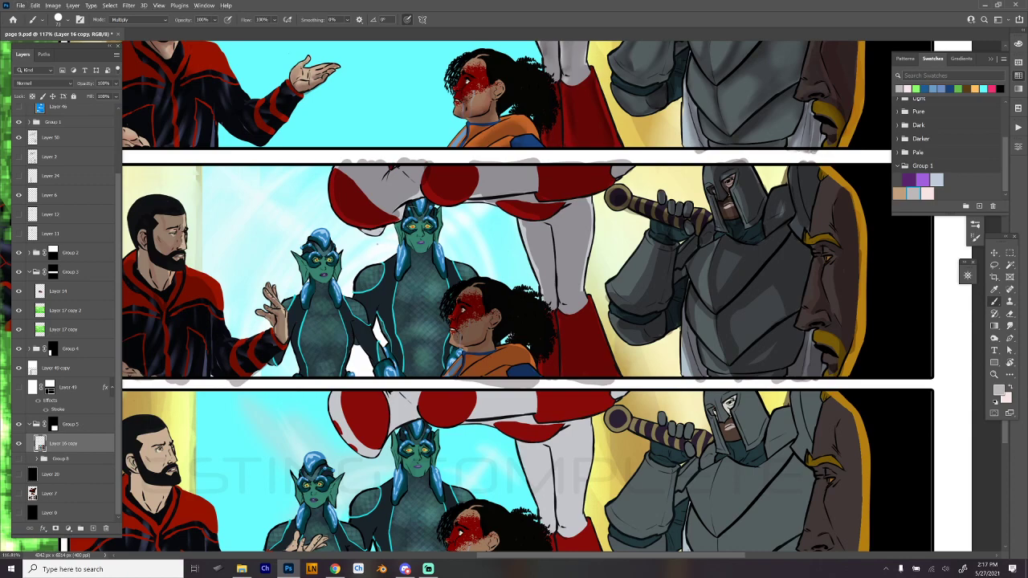
- Switch to the Smudge tool with the Hard Round Min Diam brush preset
right_click(408, 234)
click(506, 498)
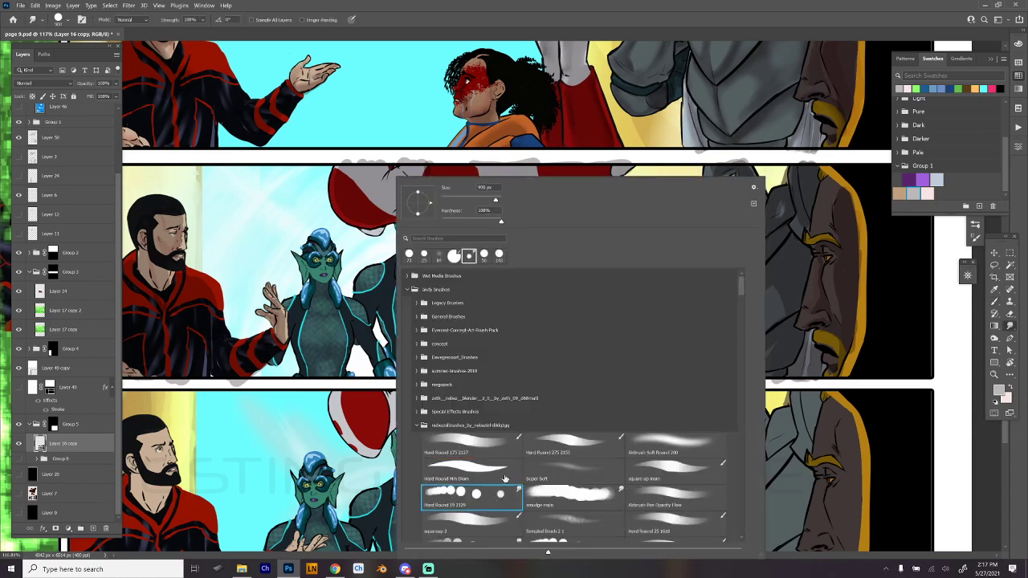
click(506, 473)
click(369, 239)
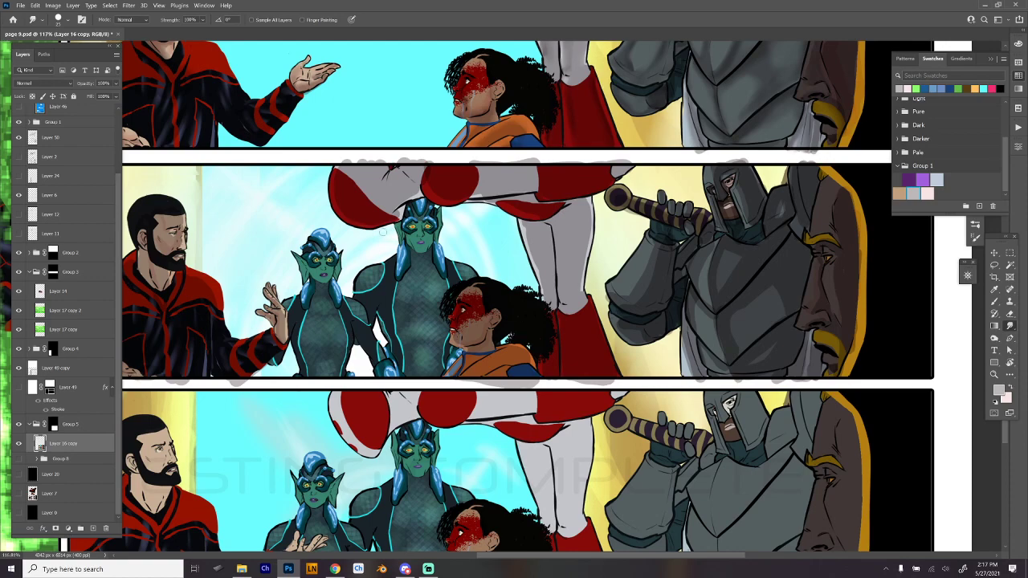
- Return to the Brush on Layer 50 and add darker shadows along the red-and-white figure's body, legs and boot
mouse_move(731, 320)
mouse_down()
mouse_move(715, 390)
mouse_move(703, 385)
mouse_up()
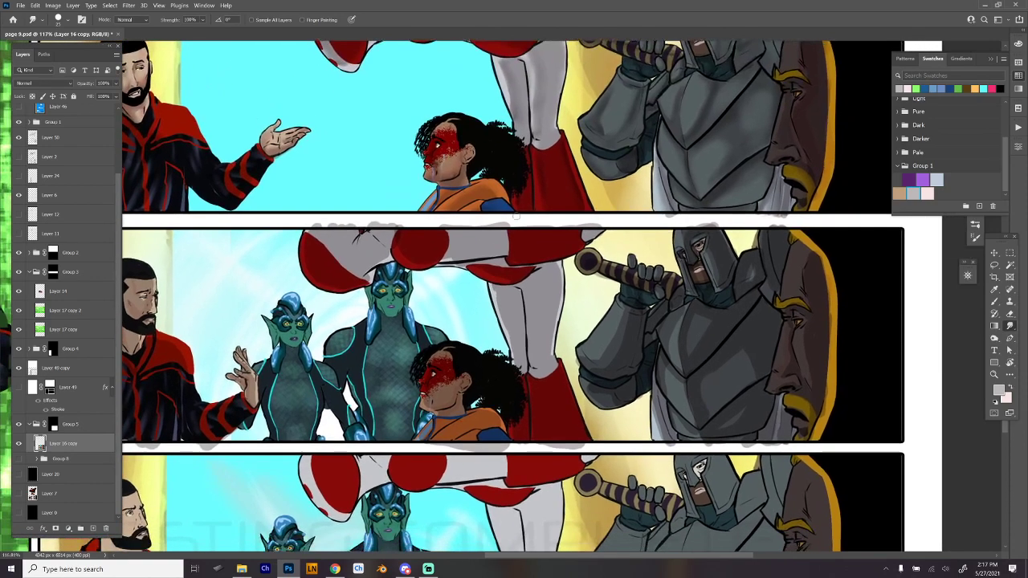
key(b)
click(78, 139)
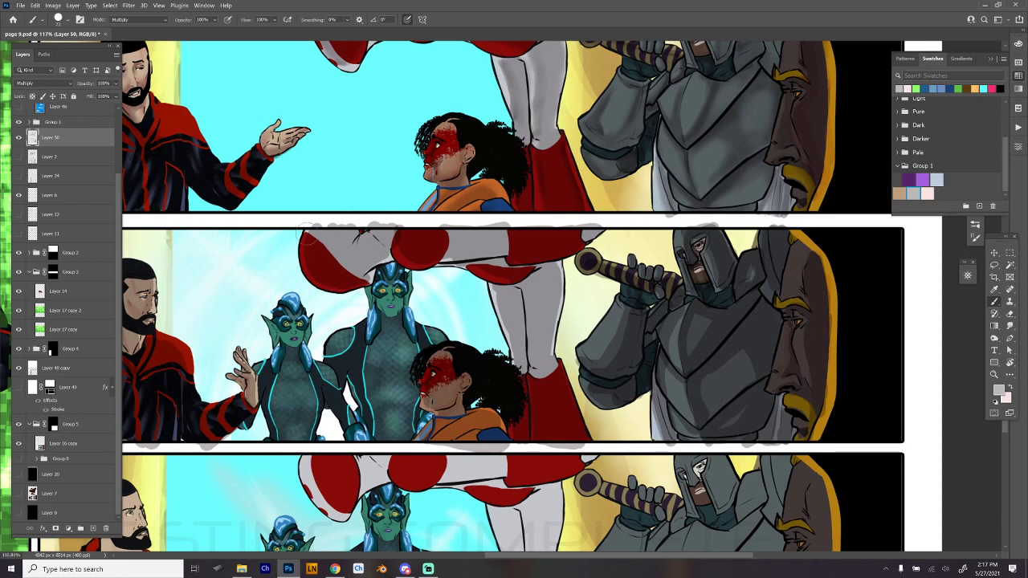
mouse_move(319, 273)
mouse_down()
mouse_move(397, 239)
mouse_move(420, 244)
mouse_move(399, 239)
mouse_move(426, 259)
mouse_move(598, 247)
mouse_up()
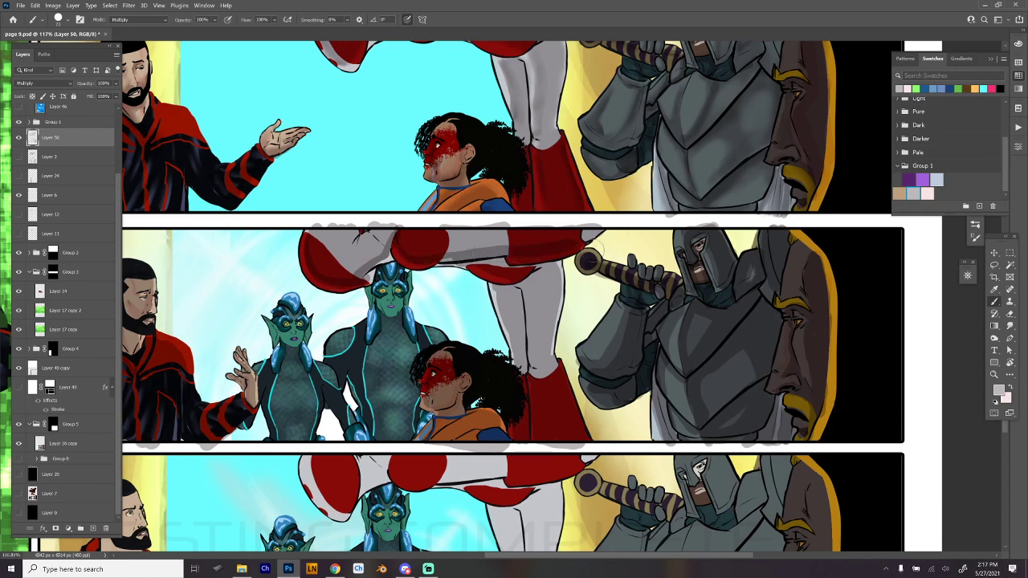
mouse_move(513, 278)
mouse_down()
mouse_move(506, 291)
mouse_move(521, 357)
mouse_move(522, 333)
mouse_move(527, 435)
mouse_up()
drag(535, 281, 538, 368)
key(ctrl+z)
mouse_move(545, 305)
mouse_down()
mouse_move(550, 290)
mouse_move(546, 341)
mouse_move(541, 274)
mouse_move(556, 273)
mouse_move(547, 446)
mouse_move(545, 384)
mouse_move(567, 419)
mouse_move(563, 437)
mouse_up()
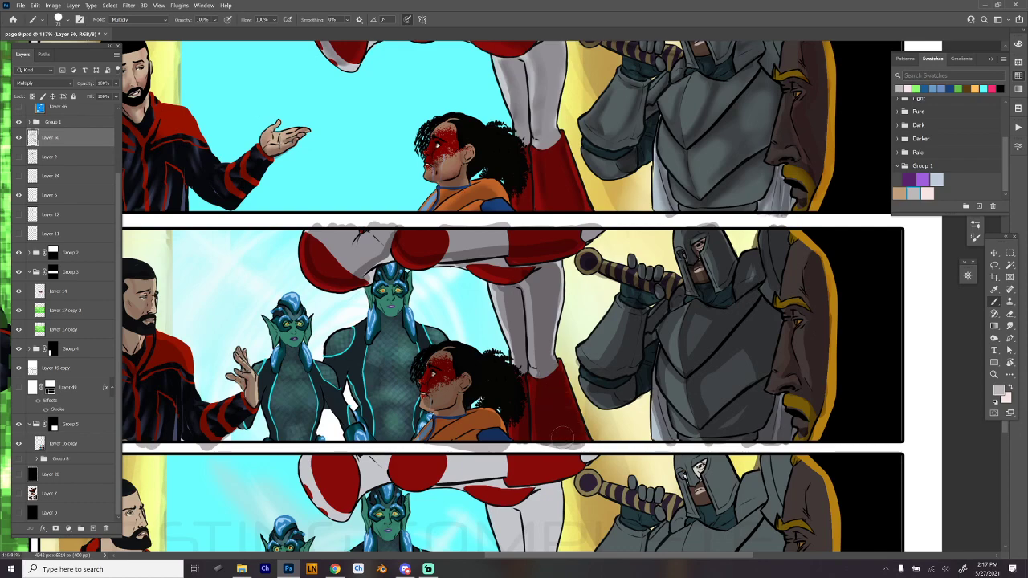
- Deepen the shadow over the white area and red ball shape at the red-and-white figure's far end in the second wide panel
drag(589, 293, 621, 339)
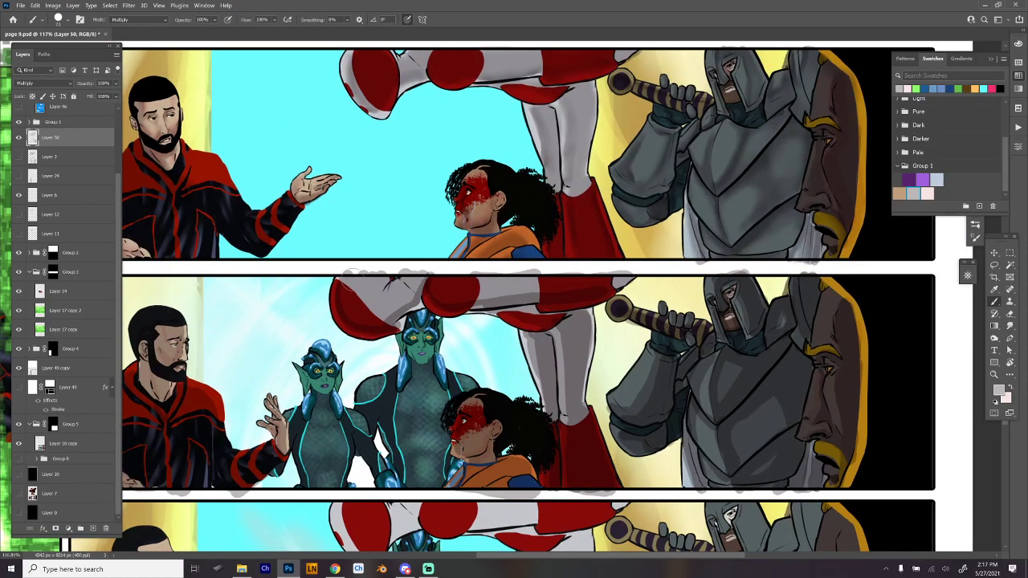
mouse_move(347, 277)
mouse_down()
mouse_move(350, 317)
mouse_move(341, 289)
mouse_move(379, 320)
mouse_move(420, 283)
mouse_move(353, 301)
mouse_move(376, 288)
mouse_move(579, 288)
mouse_move(548, 284)
mouse_move(568, 289)
mouse_move(549, 302)
mouse_move(554, 310)
mouse_move(400, 326)
mouse_up()
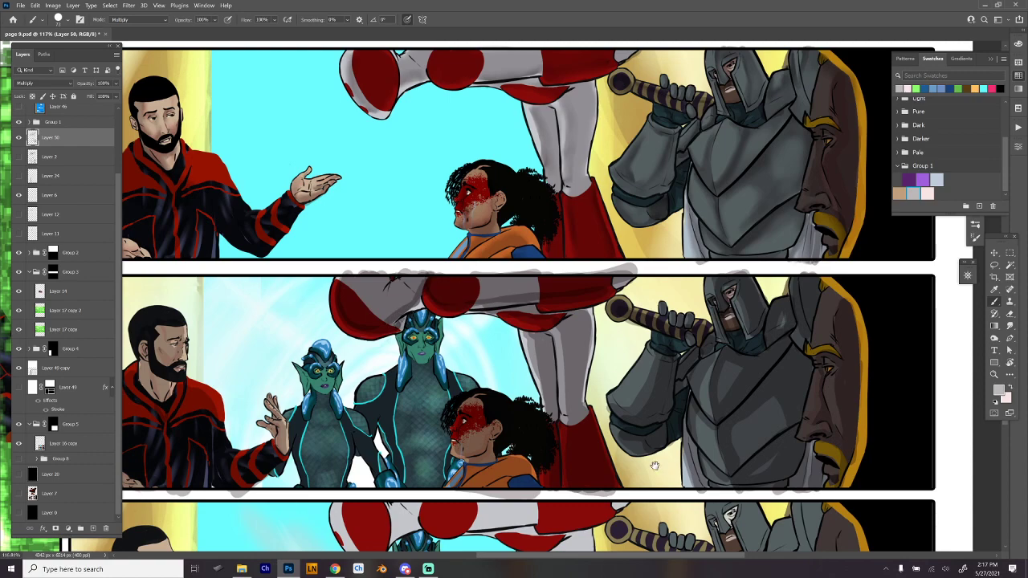
drag(654, 466, 697, 334)
drag(767, 402, 721, 439)
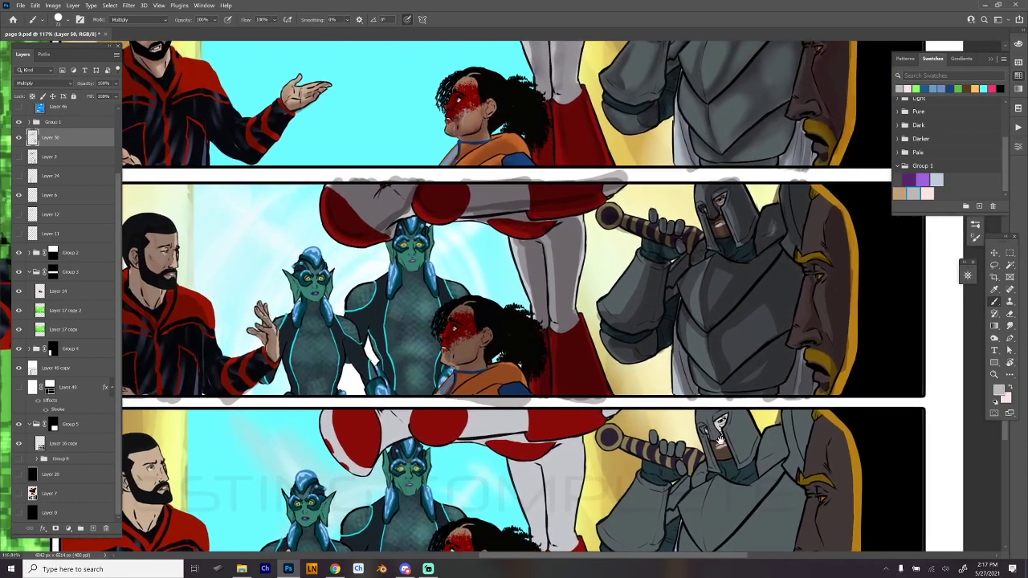
scroll(721, 439, down, 5)
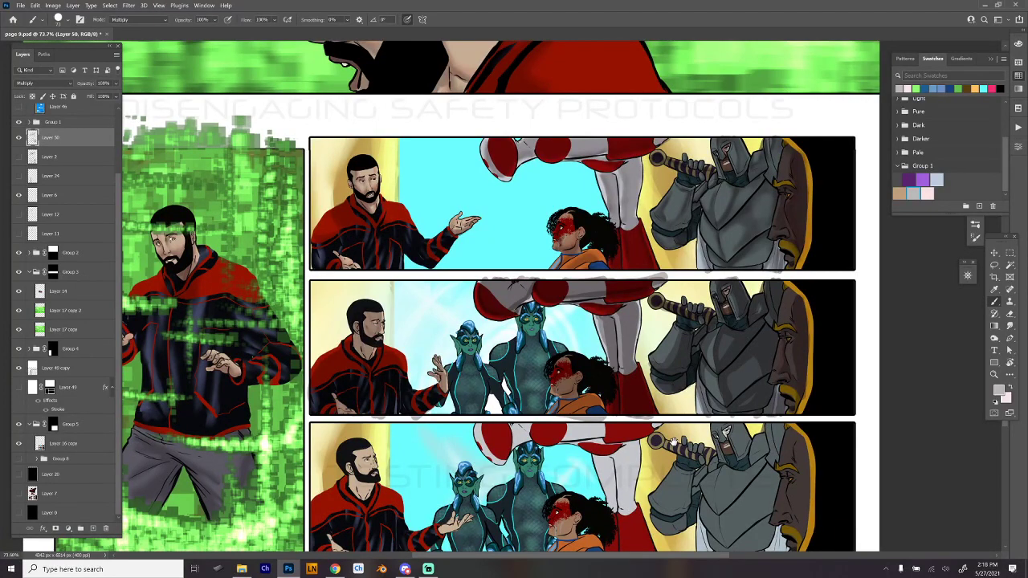
- Soften the shadow edges on the bearded man's jacket and the knight's armour in the second wide panel with the Smudge tool
scroll(645, 374, up, 3)
right_click(645, 373)
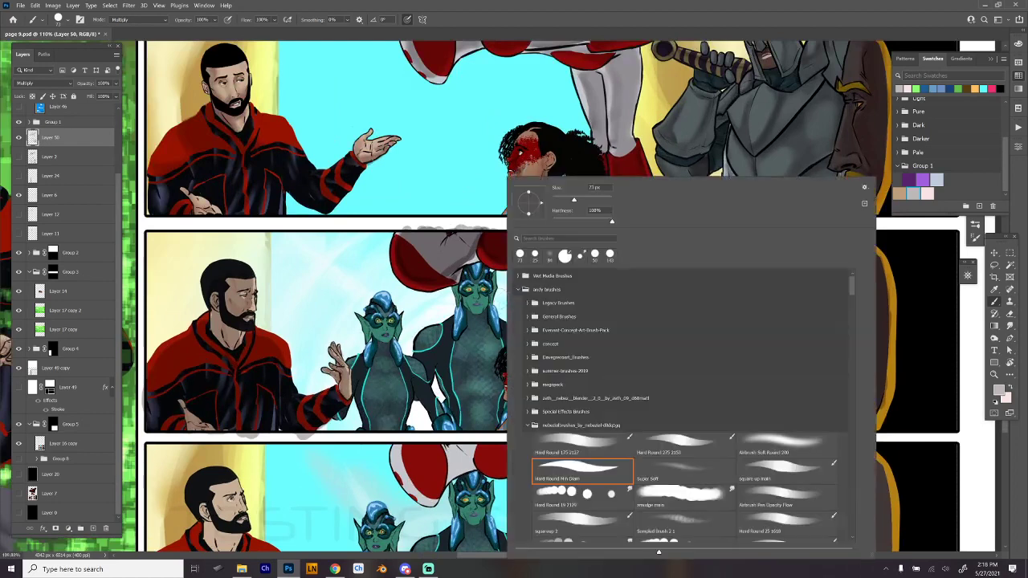
click(592, 490)
click(204, 322)
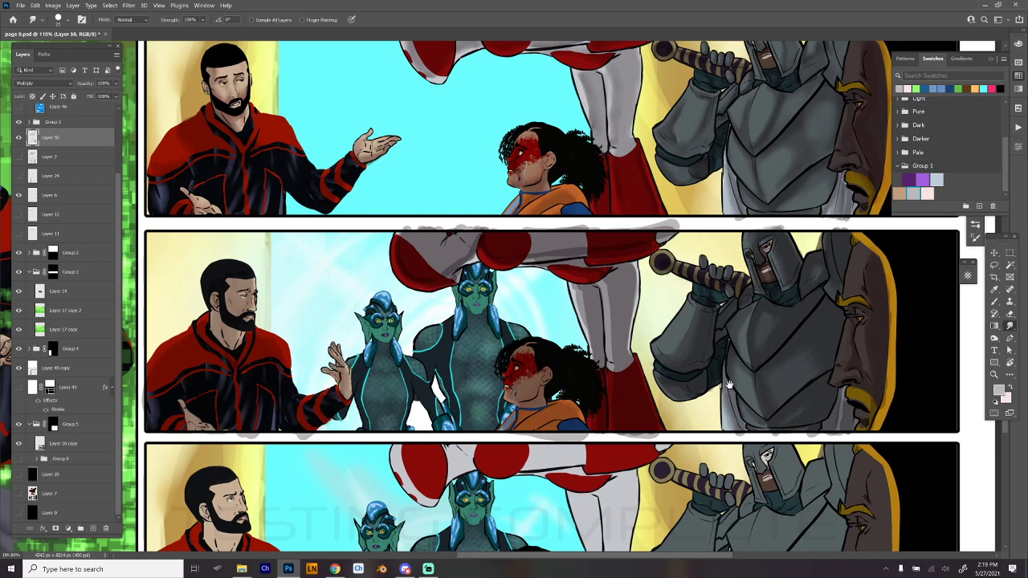
- Return to the Brush and paint shadows on the curly-haired character's face in the second wide panel
drag(722, 403, 796, 322)
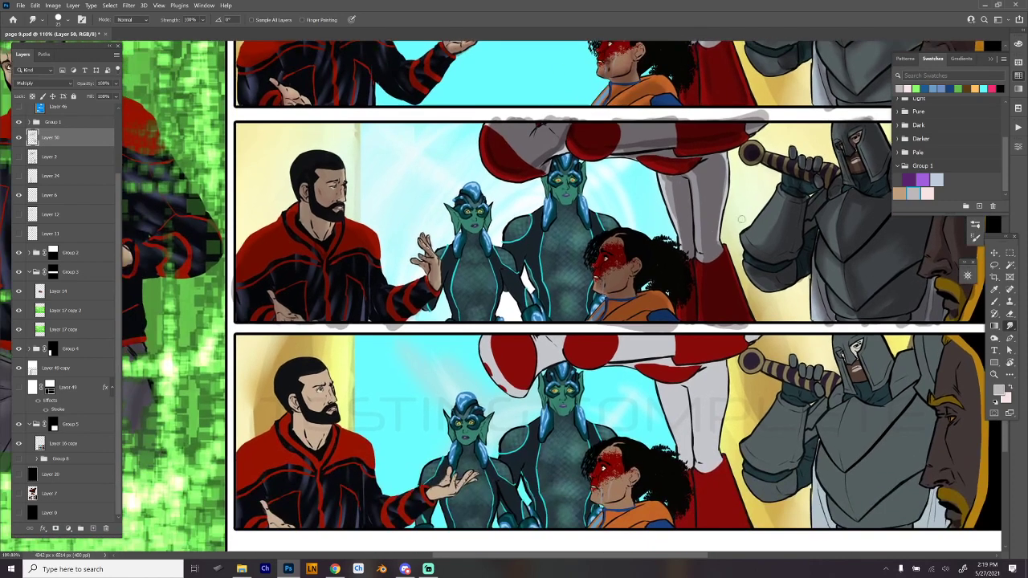
key(b)
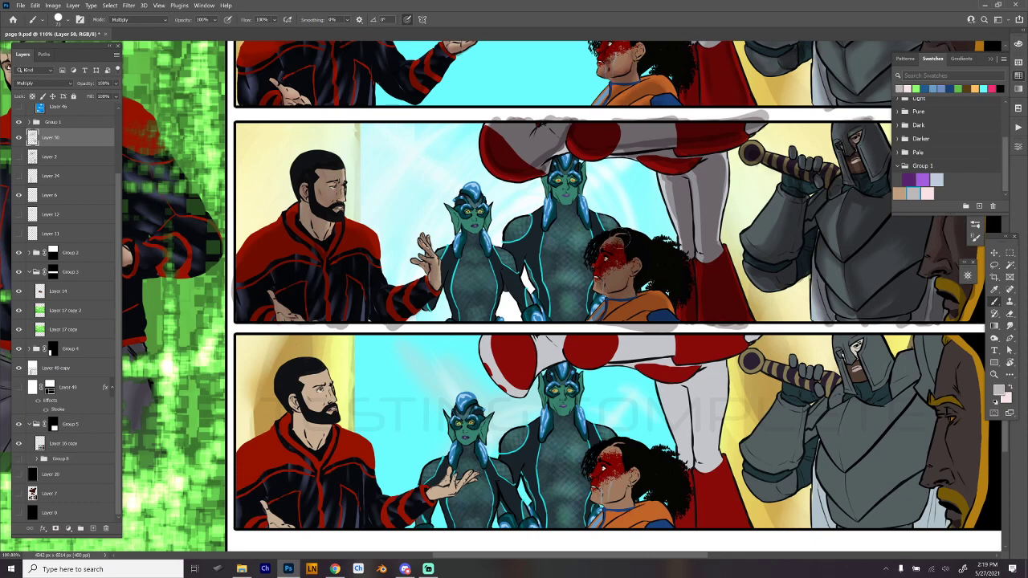
mouse_move(603, 274)
mouse_down()
mouse_move(602, 288)
mouse_move(609, 268)
mouse_move(627, 283)
mouse_up()
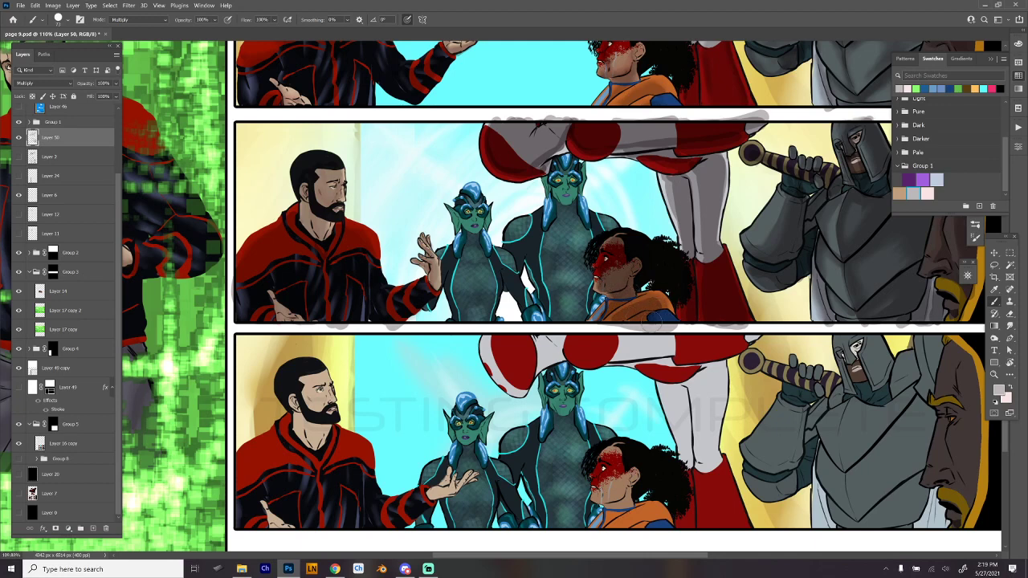
- Blend the new shadows on the curly-haired character in the second wide panel using the Smudge tool
right_click(686, 231)
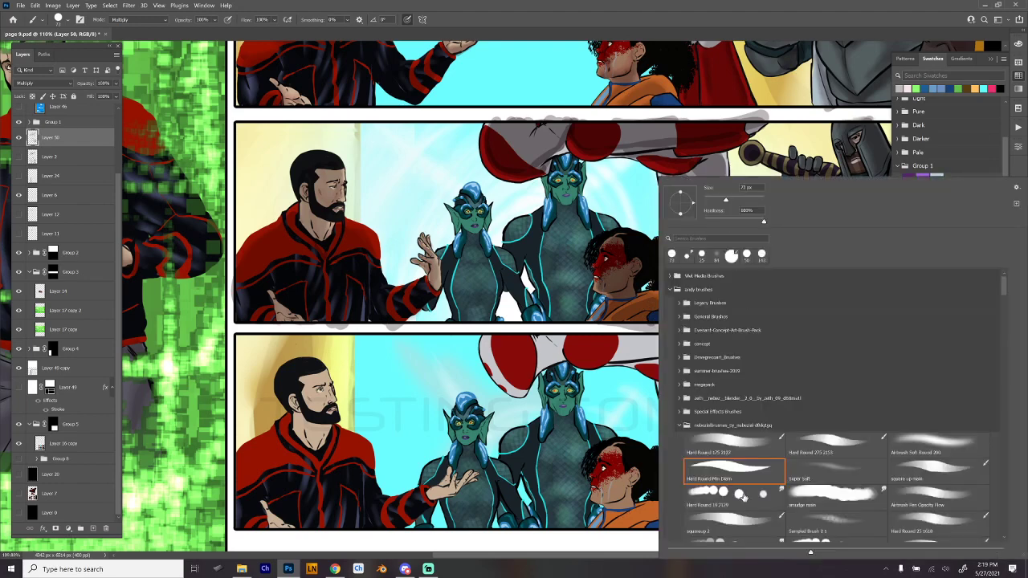
double_click(743, 495)
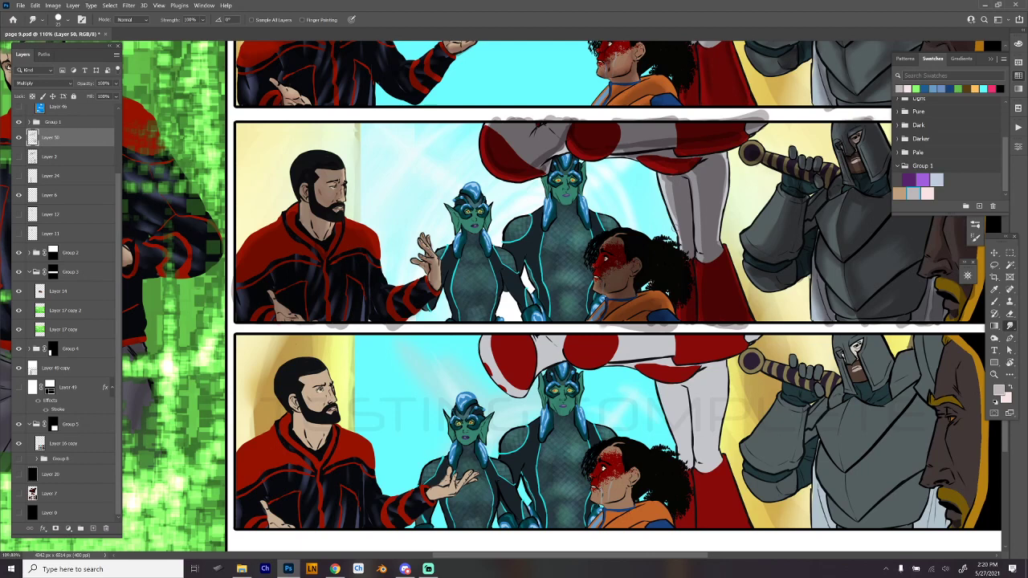
drag(854, 459, 792, 400)
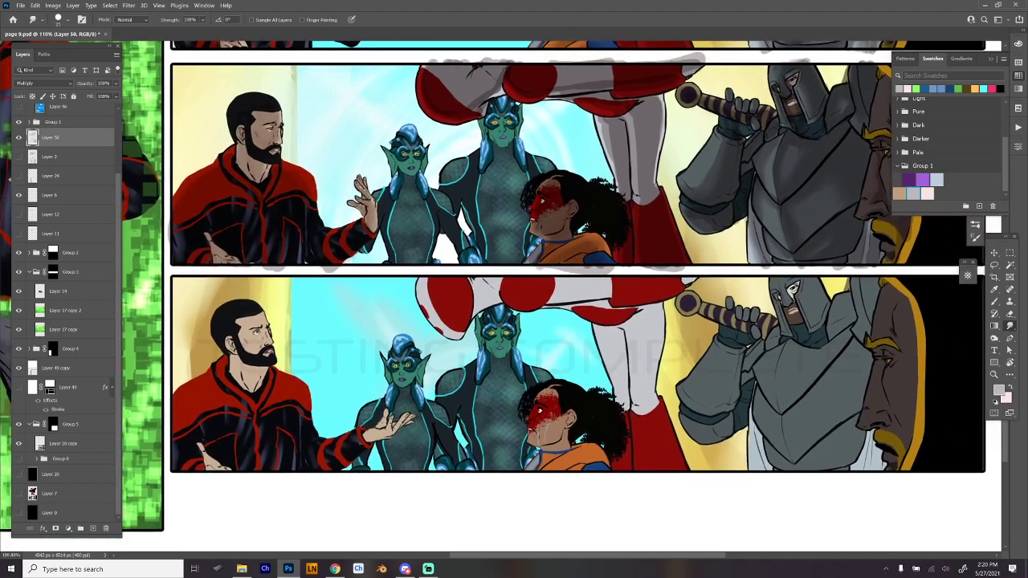
drag(755, 353, 732, 402)
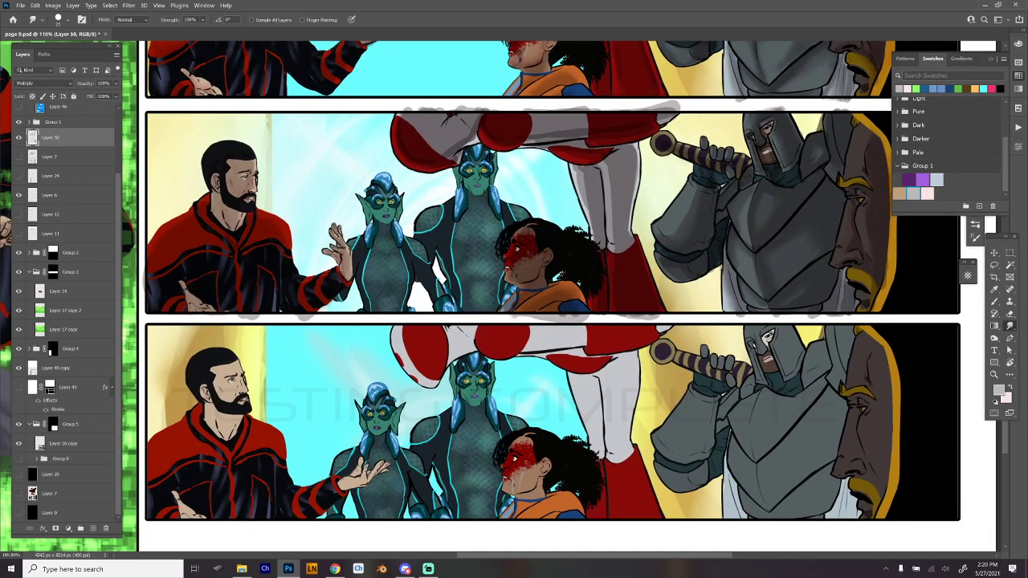
- Shade the two teal figures in the second wide panel with the Brush, comparing the last stroke by undoing and redoing it
key(b)
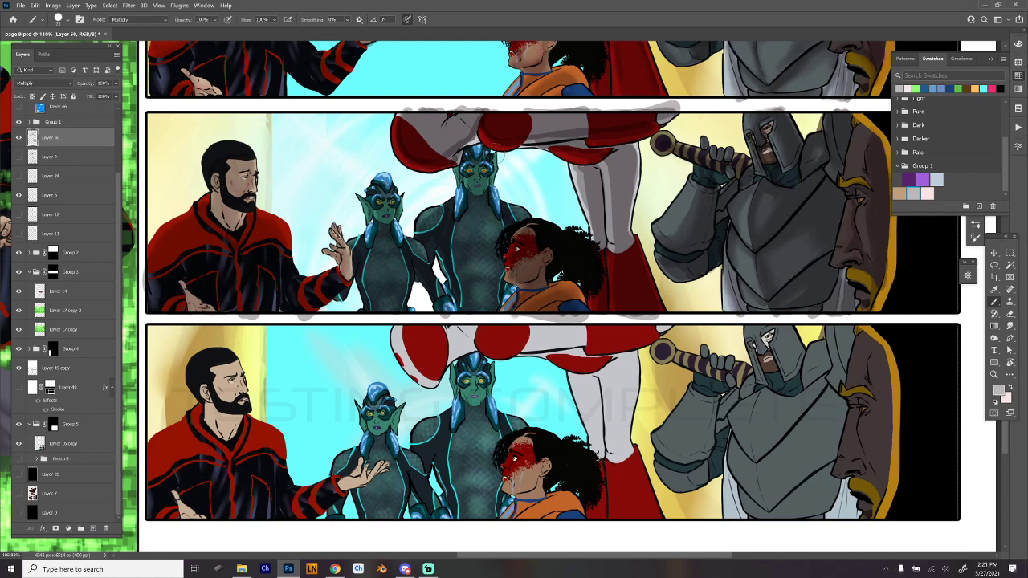
drag(385, 217, 390, 182)
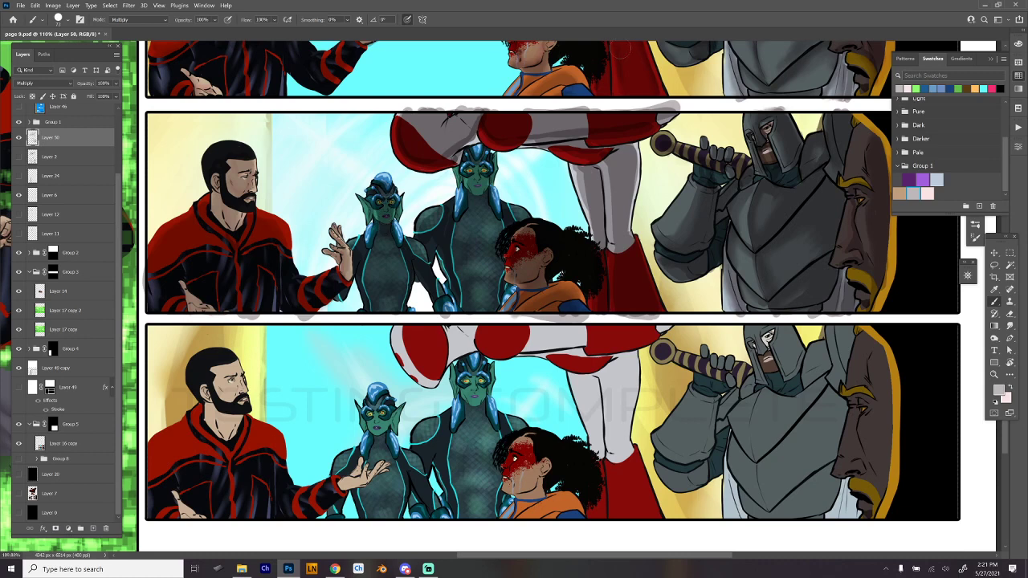
key(ctrl+z)
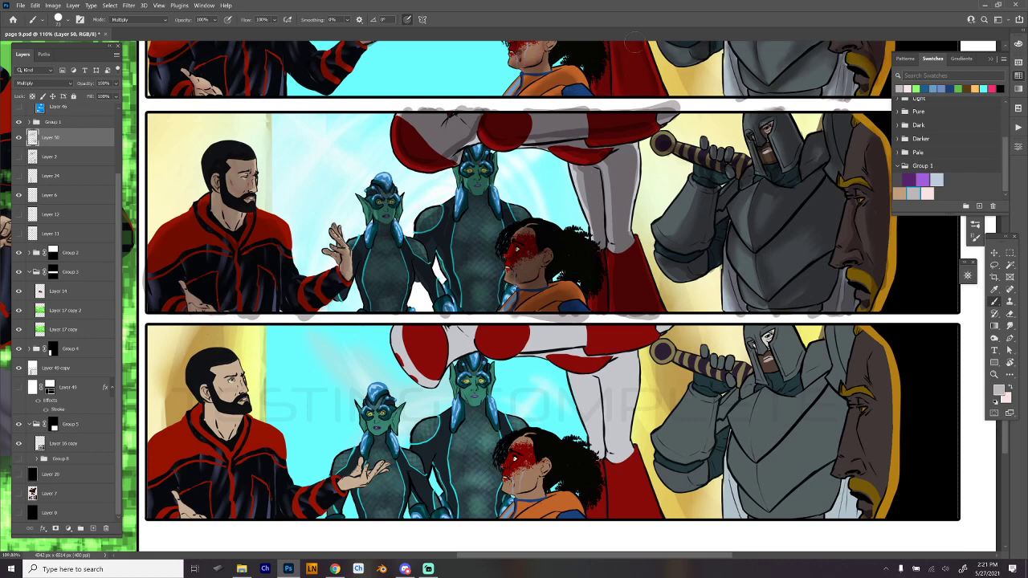
key(ctrl+shift+z)
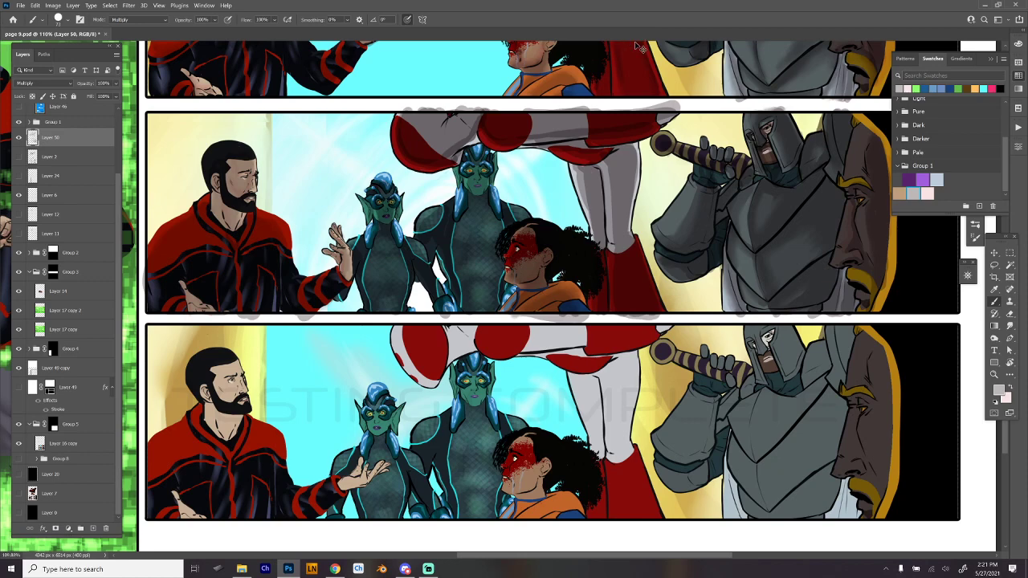
key(ctrl+z)
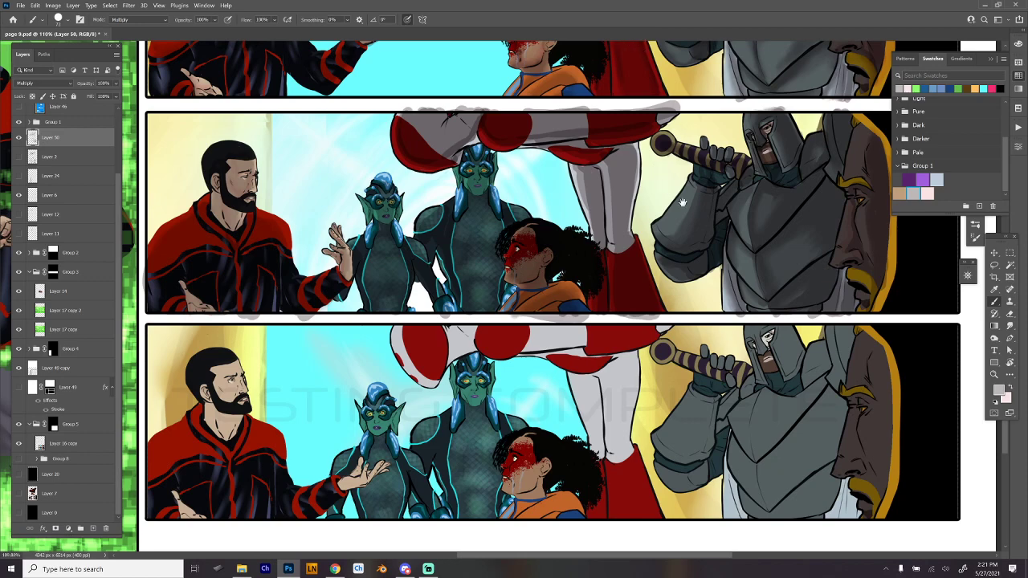
scroll(727, 359, down, 5)
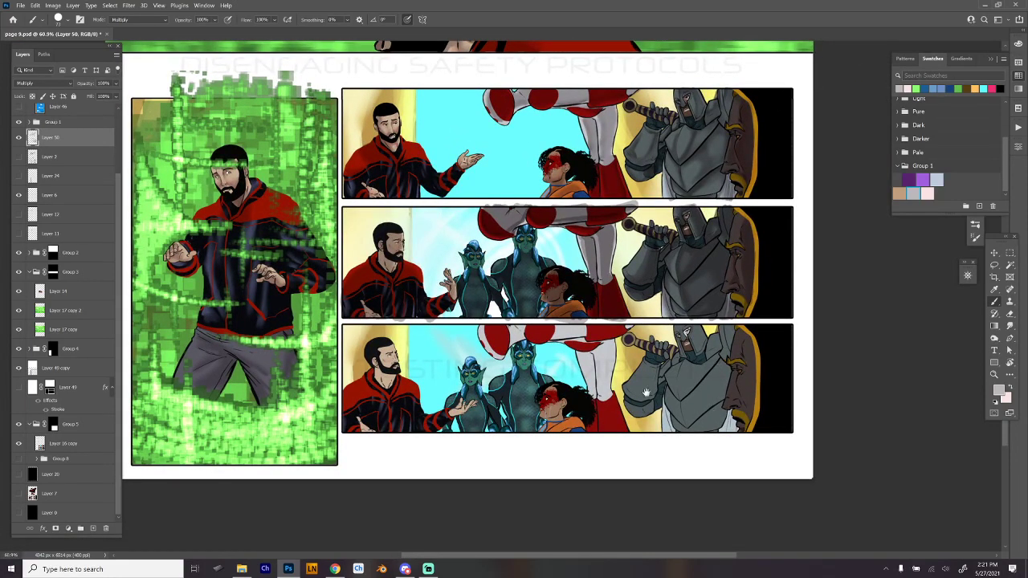
scroll(622, 398, up, 4)
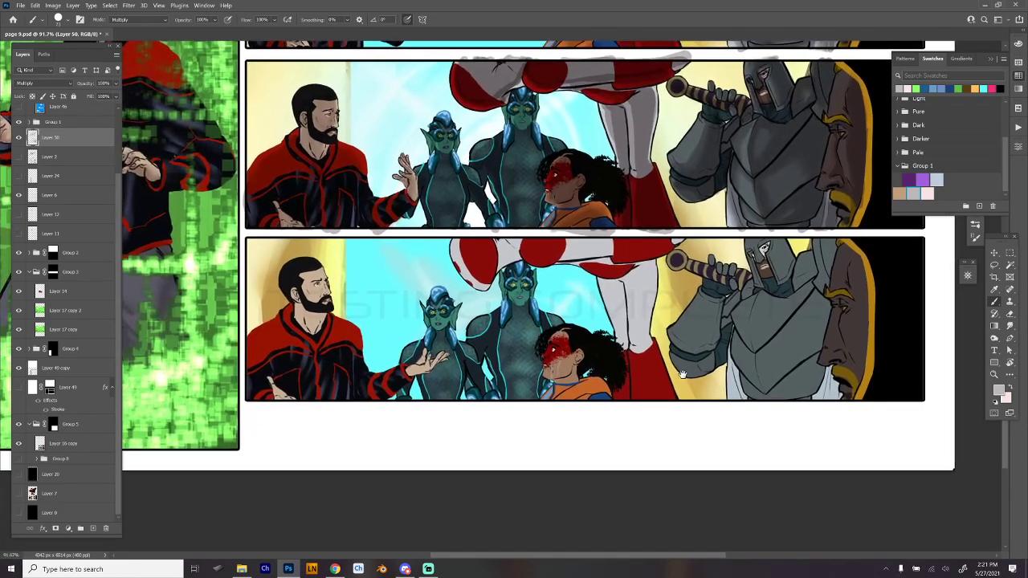
scroll(643, 384, up, 2)
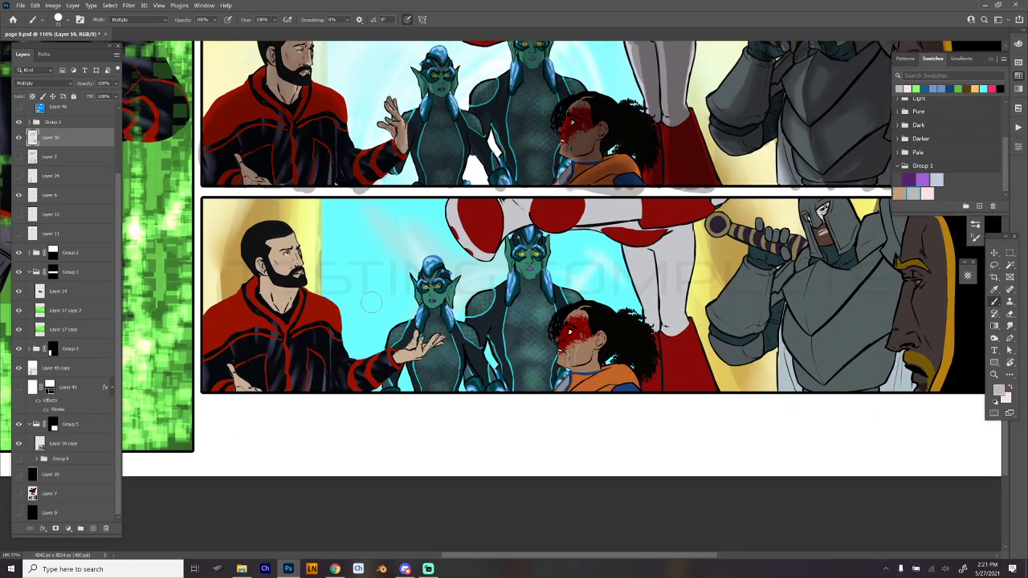
key(x)
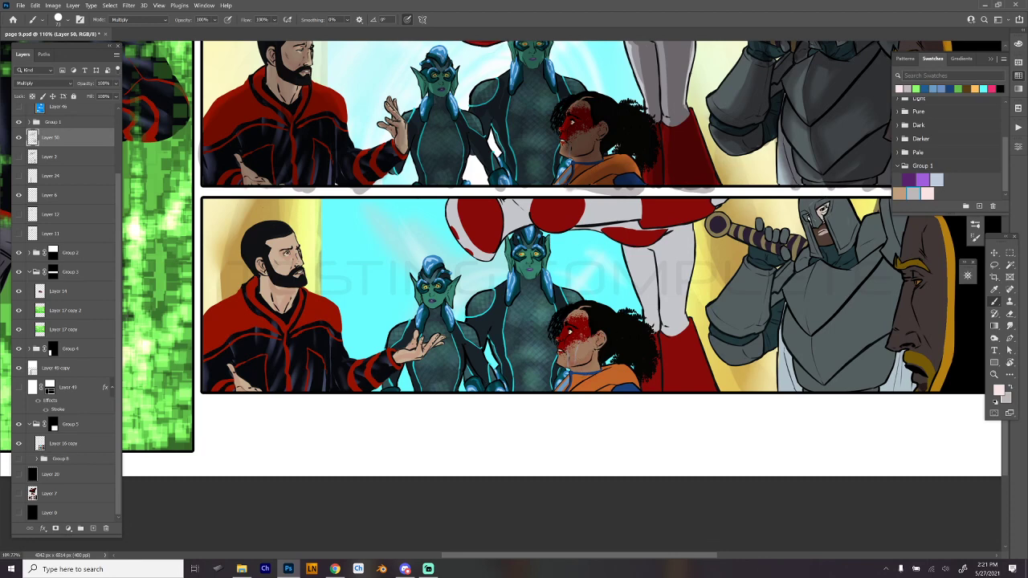
drag(905, 218, 730, 367)
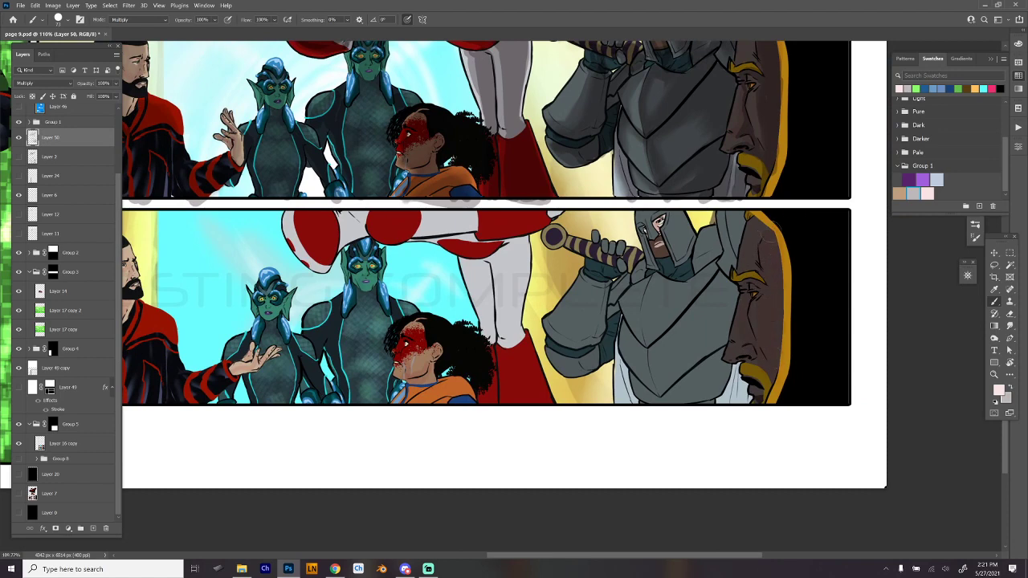
drag(586, 406, 724, 408)
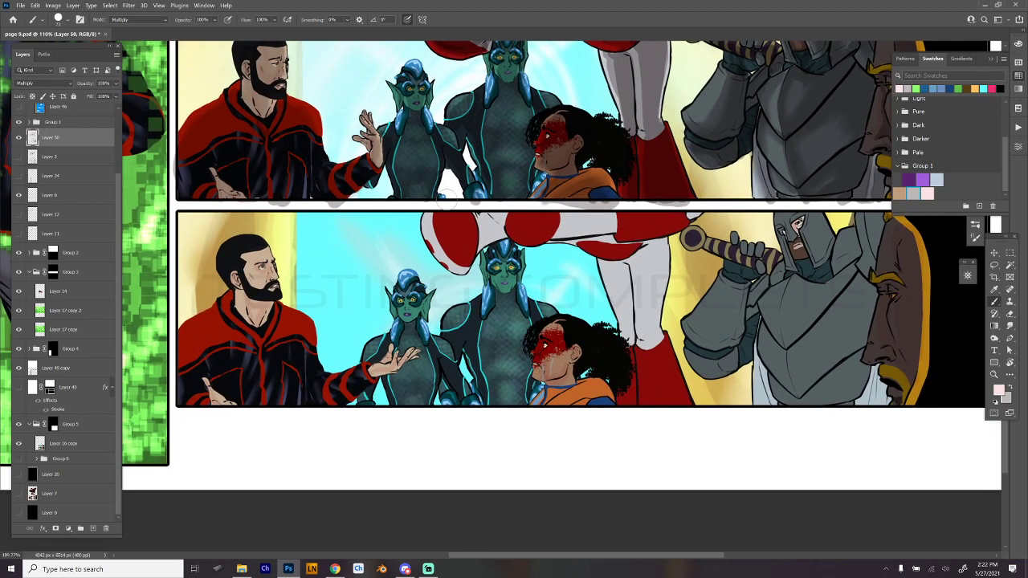
key(x)
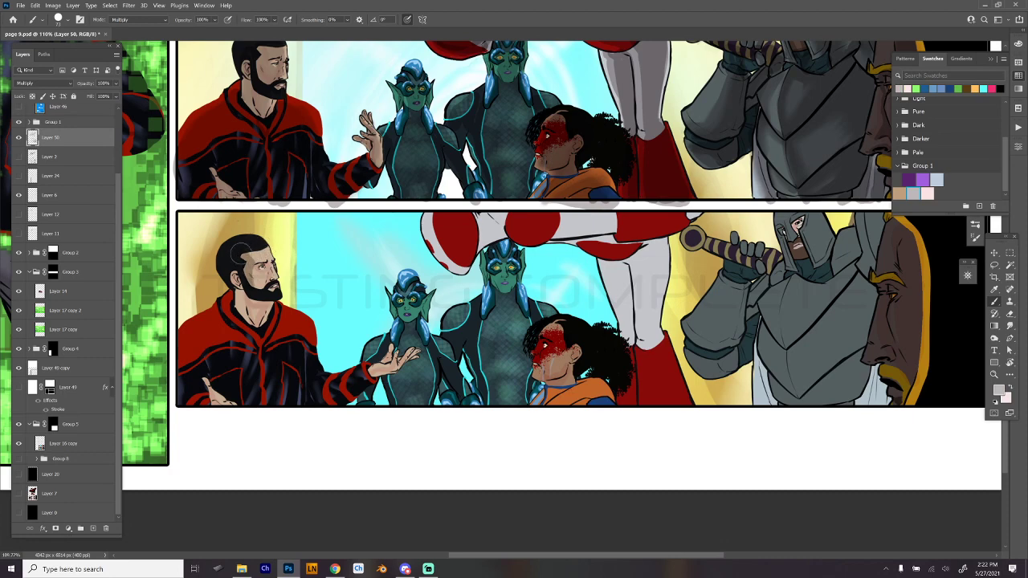
- Paint grey Multiply shadows on the bearded man's face and red-and-black jacket in the third wide panel
scroll(399, 237, down, 3)
drag(390, 233, 396, 285)
scroll(395, 285, up, 5)
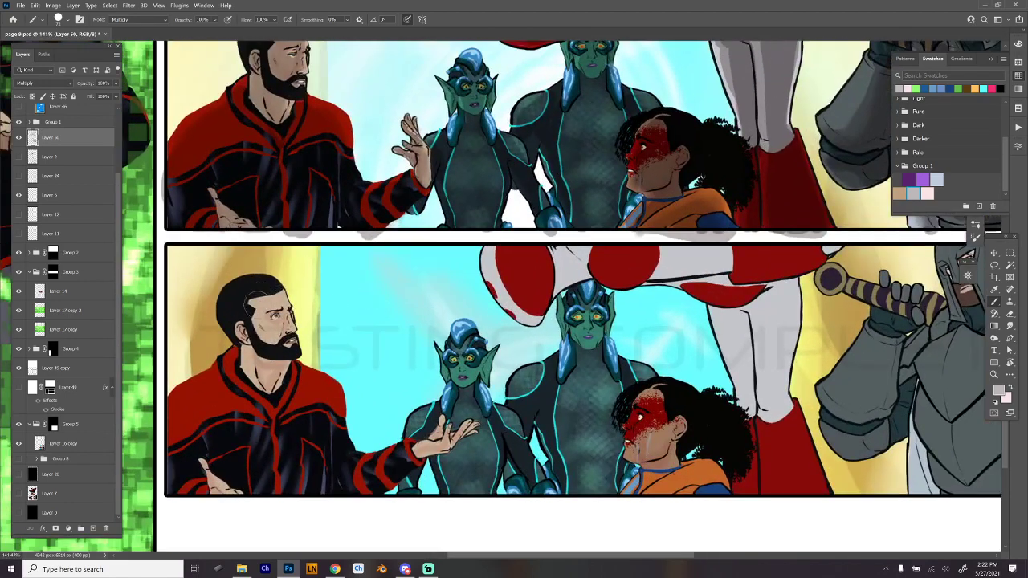
mouse_move(255, 300)
mouse_down()
mouse_move(250, 313)
mouse_move(268, 341)
mouse_move(246, 317)
mouse_move(241, 347)
mouse_move(237, 323)
mouse_move(259, 387)
mouse_move(265, 353)
mouse_move(281, 358)
mouse_move(275, 390)
mouse_up()
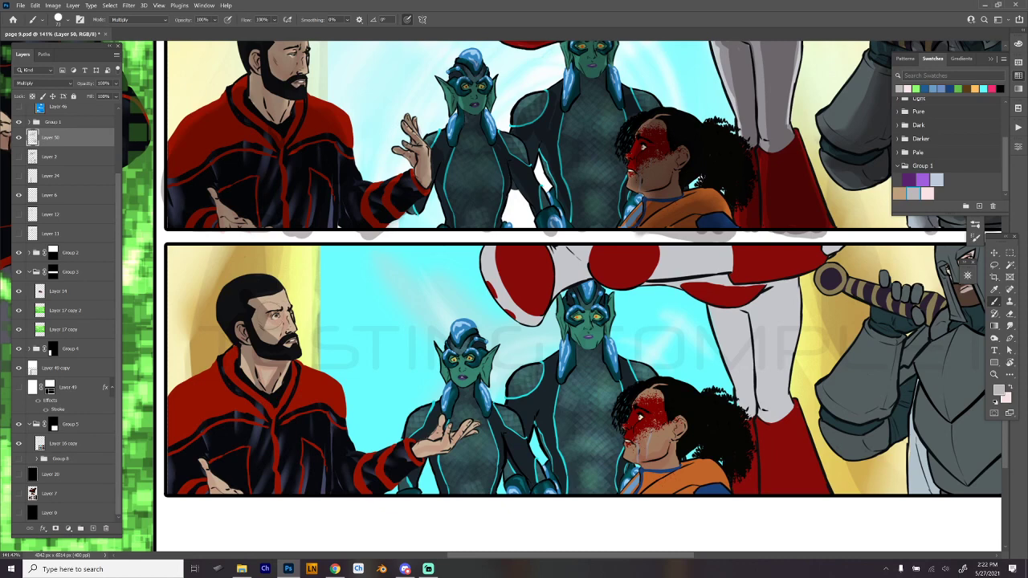
mouse_move(275, 320)
mouse_down()
mouse_move(289, 334)
mouse_move(298, 310)
mouse_move(282, 345)
mouse_move(293, 317)
mouse_up()
drag(380, 311, 486, 199)
mouse_move(341, 251)
mouse_down()
mouse_move(364, 322)
mouse_move(388, 310)
mouse_move(343, 264)
mouse_move(363, 302)
mouse_up()
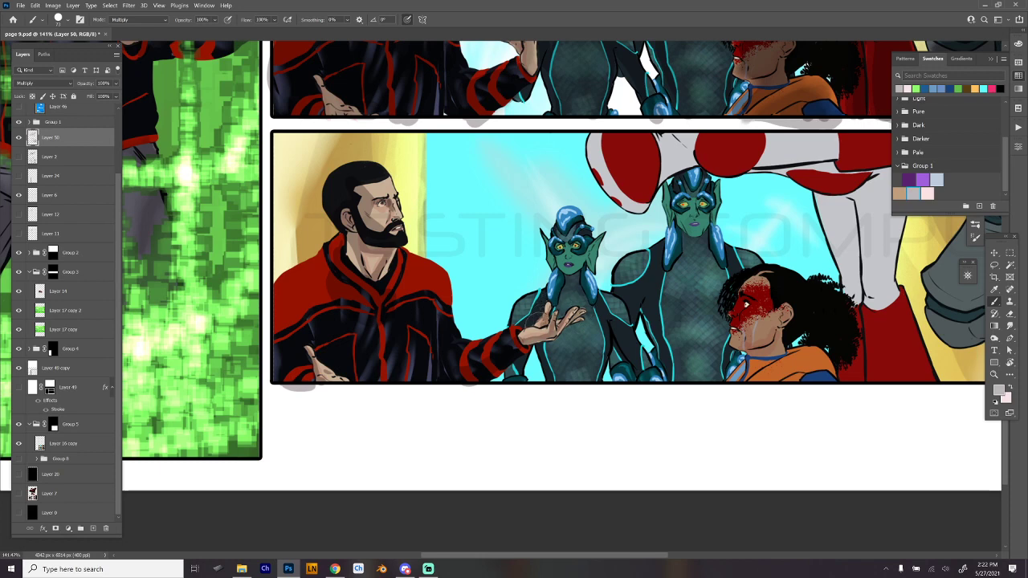
- Paint shadows on the shorter teal figure's torso and arm in the third wide panel
drag(718, 336, 574, 342)
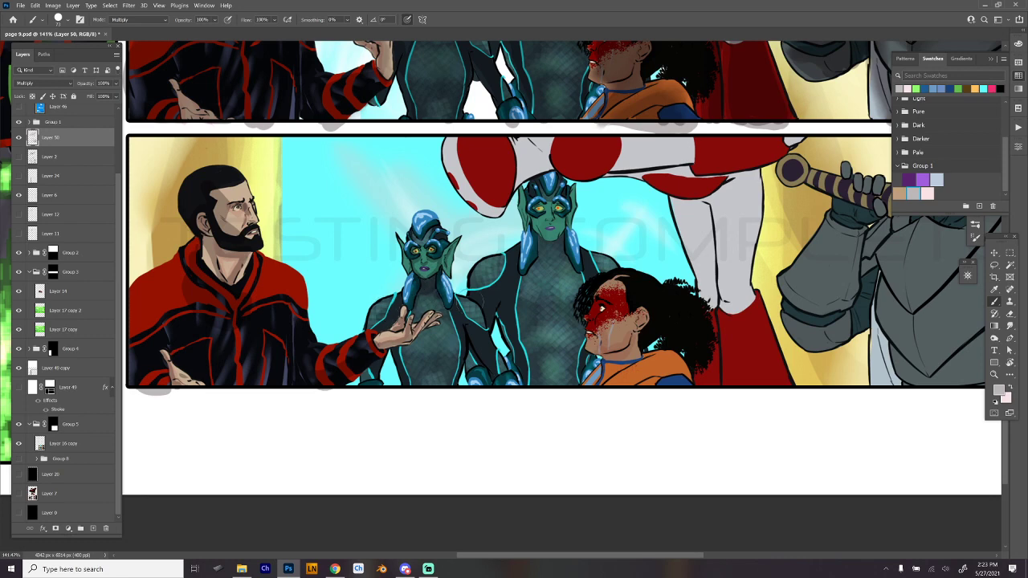
drag(476, 338, 484, 318)
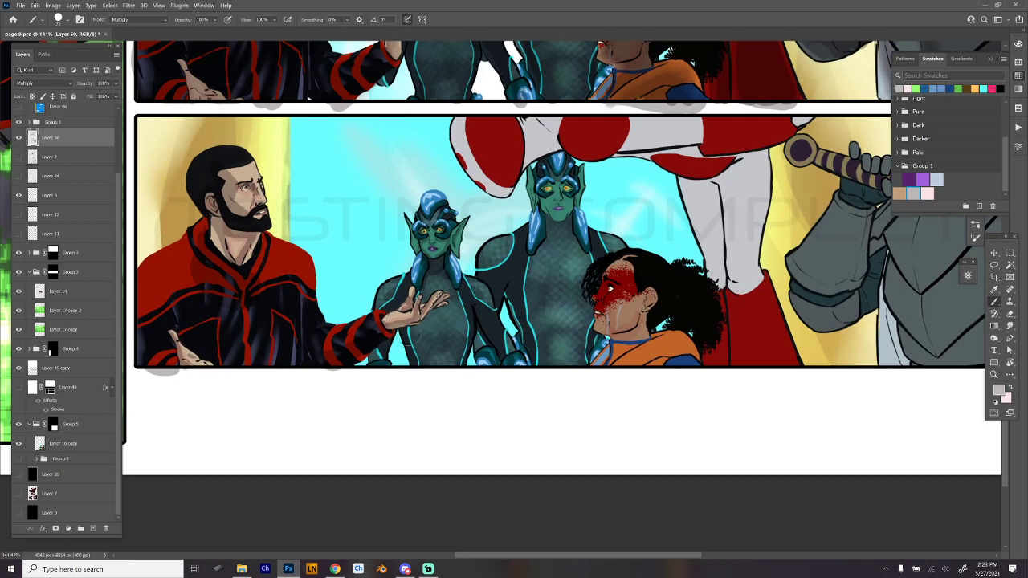
drag(419, 339, 449, 342)
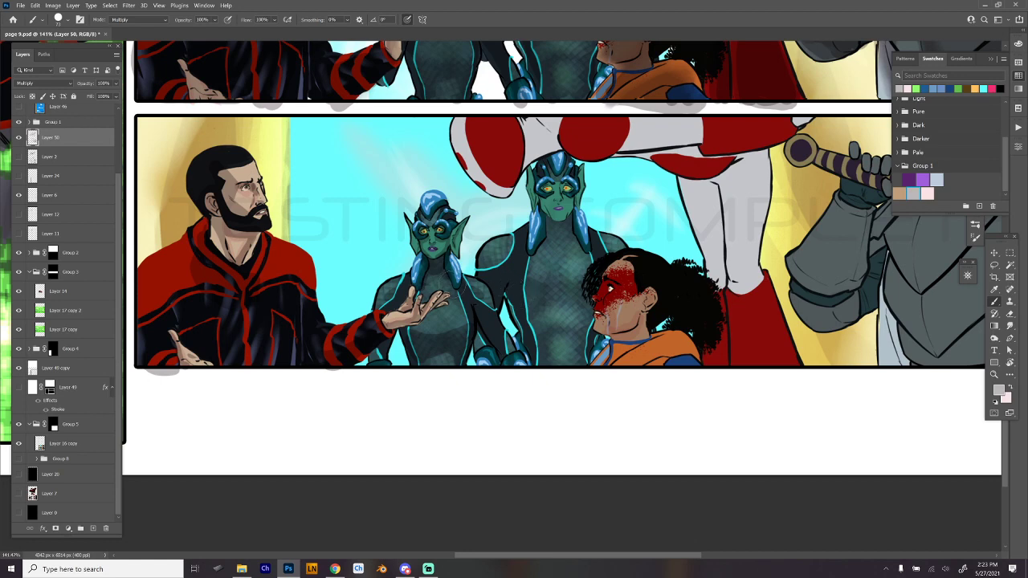
drag(509, 333, 498, 314)
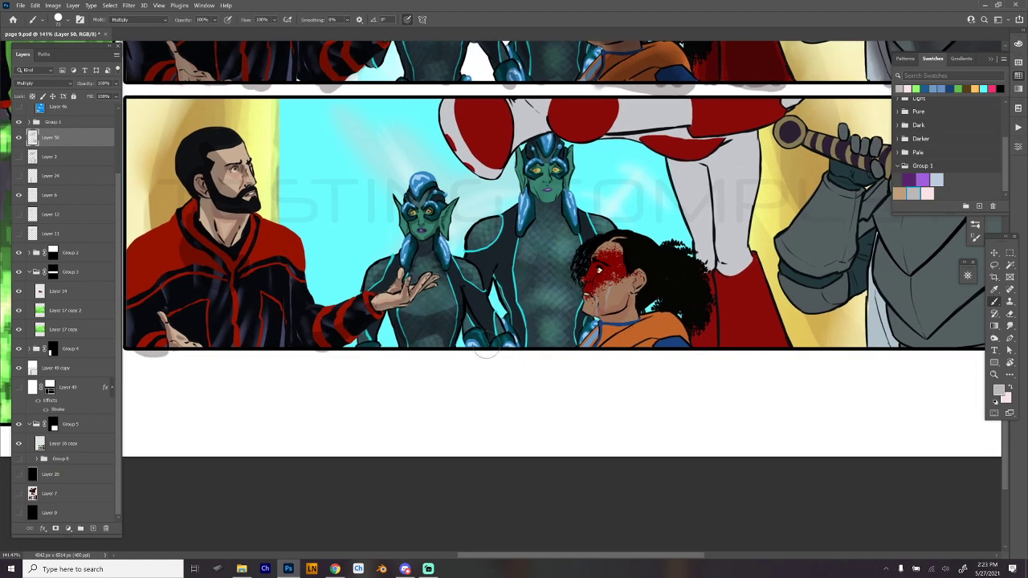
- Paint shadows on the taller teal figure's shoulder and torso in the third wide panel, redoing the last stroke
drag(575, 275, 519, 298)
drag(424, 252, 444, 246)
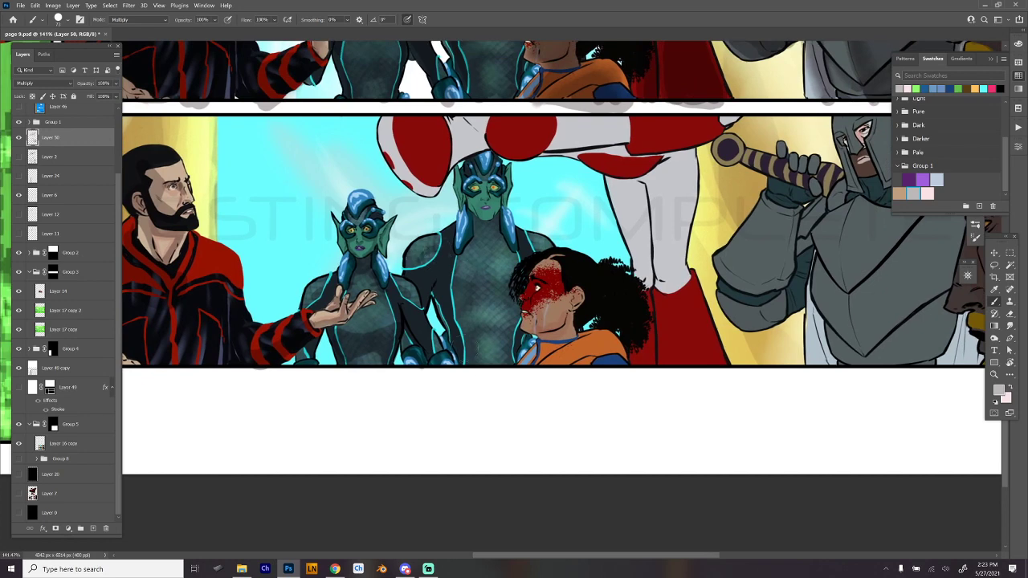
drag(537, 288, 508, 294)
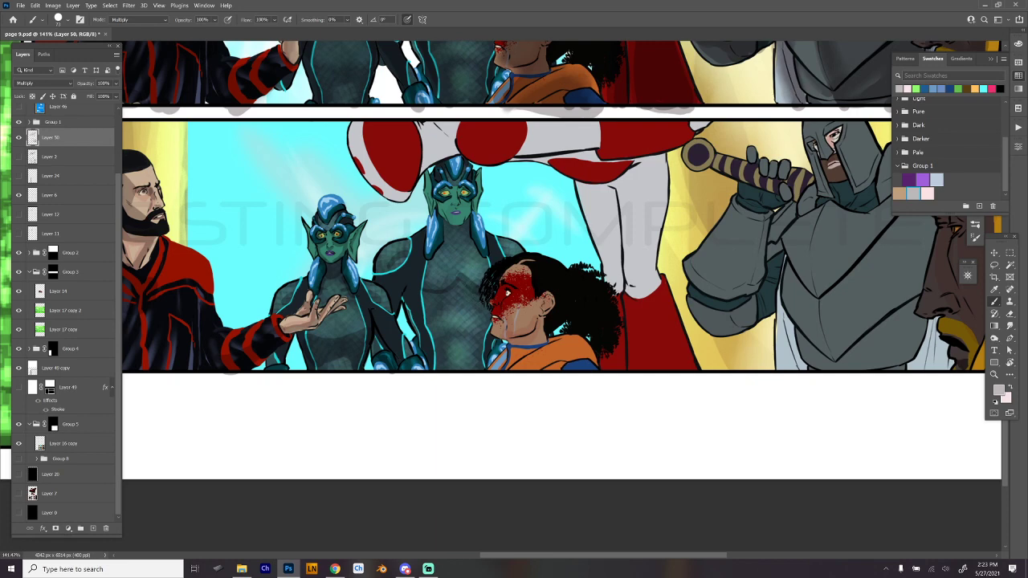
key(ctrl+z)
mouse_move(424, 295)
mouse_down()
mouse_move(446, 299)
mouse_move(427, 316)
mouse_move(448, 289)
mouse_move(434, 353)
mouse_up()
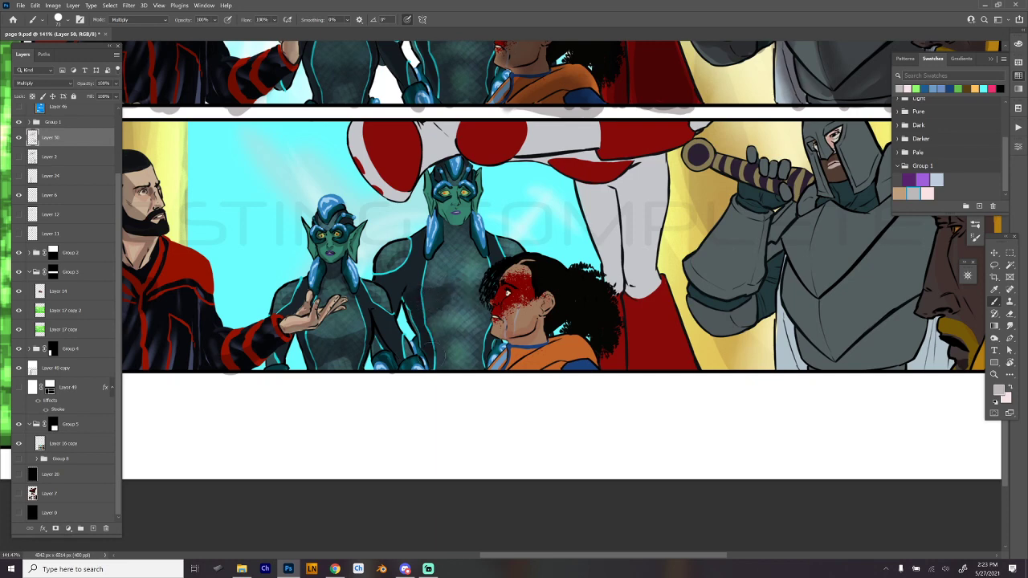
- Paint shadows on the taller teal figure's torso and neck and on the curly-haired woman's orange jacket in the third wide panel
drag(459, 289, 486, 303)
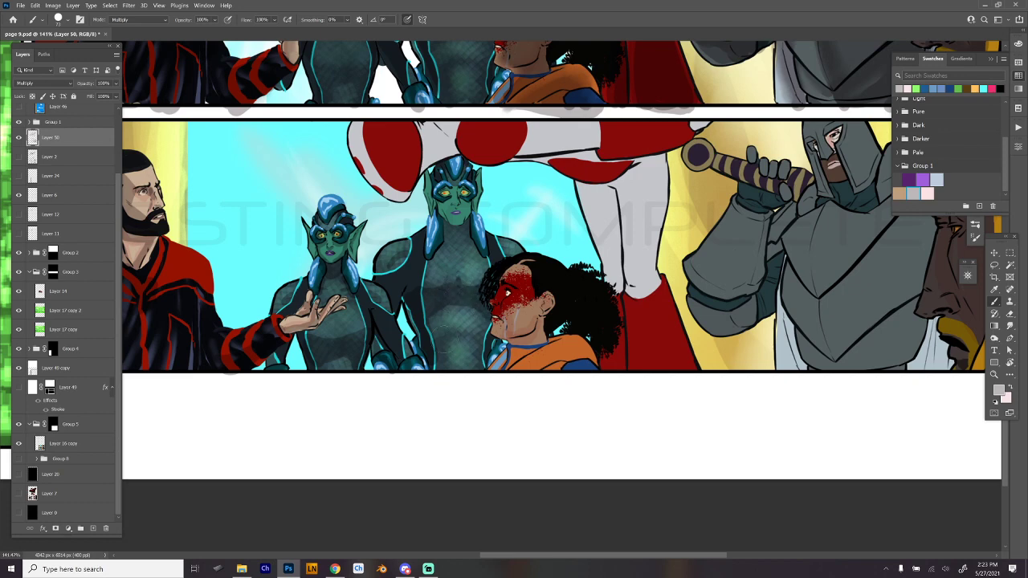
mouse_move(424, 356)
mouse_down()
mouse_move(453, 329)
mouse_move(485, 333)
mouse_move(425, 328)
mouse_up()
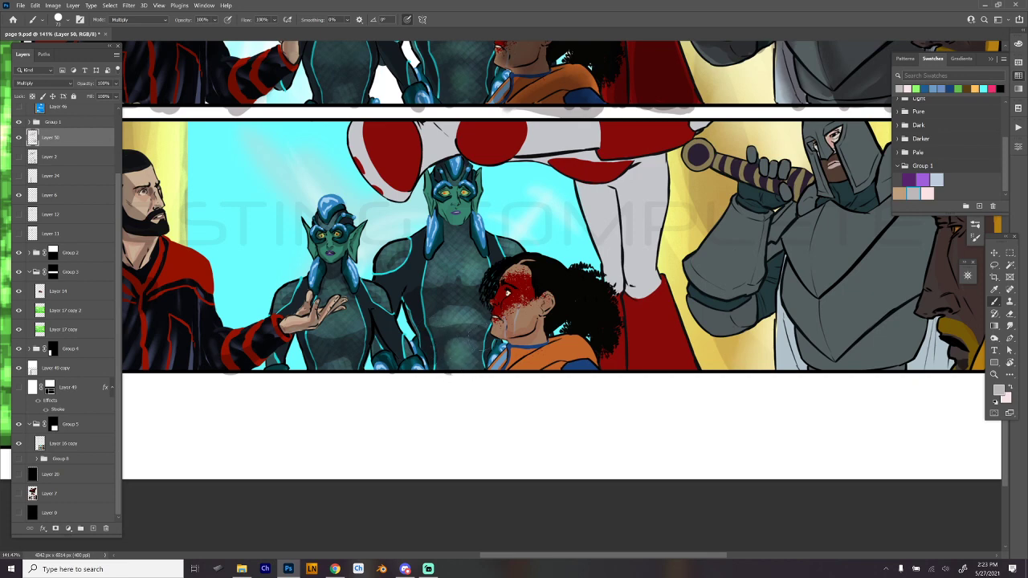
drag(485, 337, 480, 370)
mouse_move(450, 244)
mouse_down()
mouse_move(463, 244)
mouse_move(465, 229)
mouse_move(450, 233)
mouse_move(471, 247)
mouse_up()
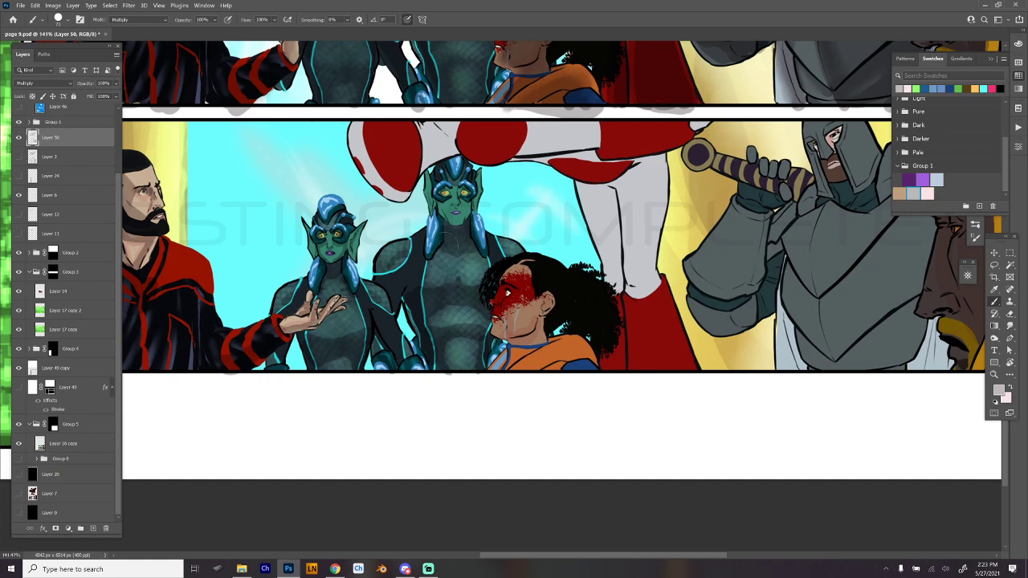
drag(439, 202, 441, 213)
drag(693, 375, 677, 374)
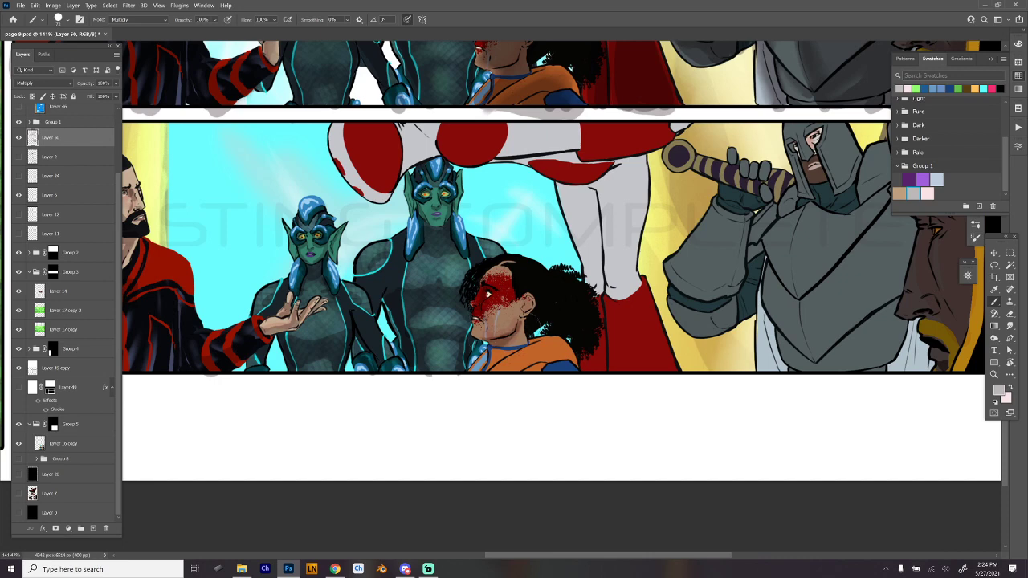
drag(512, 336, 499, 344)
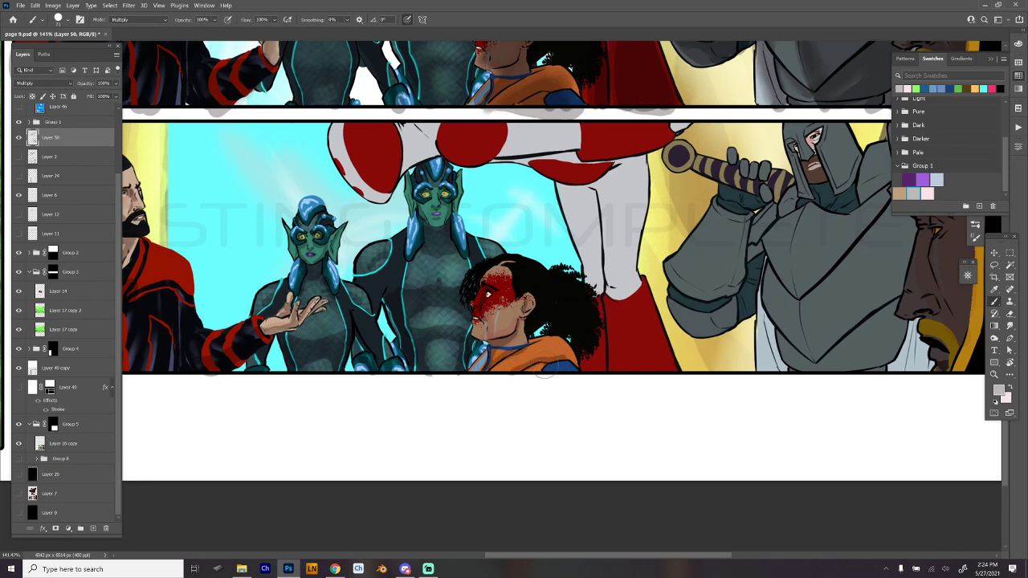
- Paint shadows down the red-and-white figure's standing legs and red boots in the third wide panel, redoing the first stroke
mouse_move(646, 383)
mouse_down()
mouse_move(541, 393)
mouse_move(548, 416)
mouse_up()
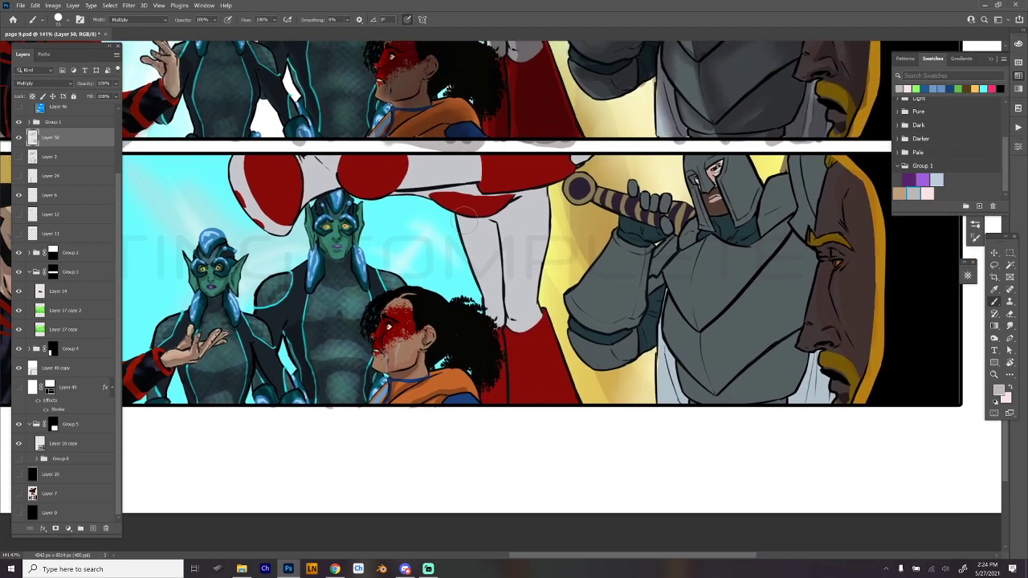
mouse_move(466, 219)
mouse_down()
mouse_move(498, 337)
mouse_move(475, 234)
mouse_move(495, 265)
mouse_move(484, 228)
mouse_move(499, 291)
mouse_up()
key(ctrl+z)
mouse_move(494, 331)
mouse_down()
mouse_move(490, 410)
mouse_move(500, 394)
mouse_move(503, 414)
mouse_up()
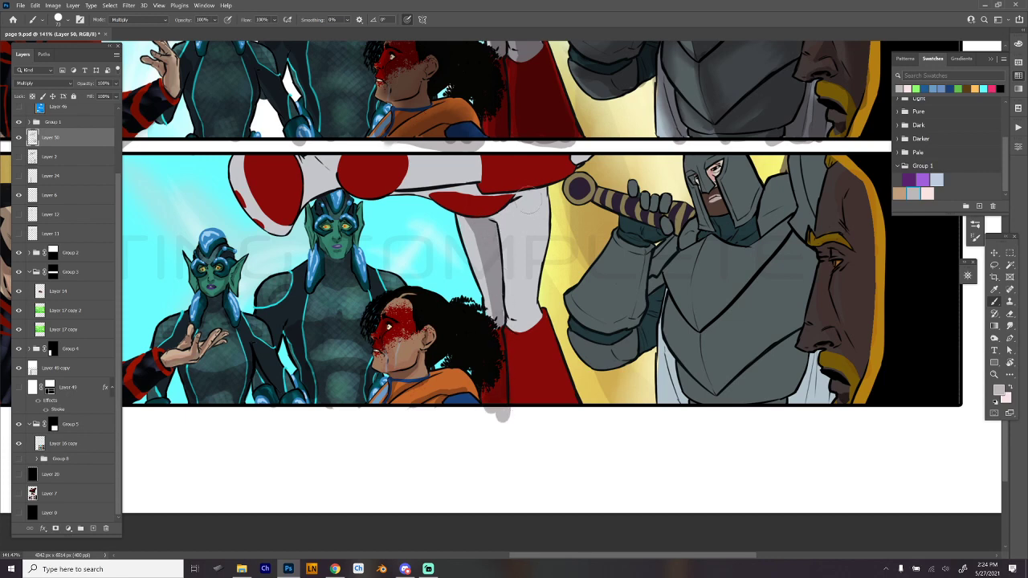
mouse_move(492, 209)
mouse_down()
mouse_move(527, 200)
mouse_move(523, 320)
mouse_move(514, 319)
mouse_move(511, 341)
mouse_move(526, 402)
mouse_move(551, 375)
mouse_move(537, 318)
mouse_up()
mouse_move(537, 318)
mouse_down()
mouse_move(547, 400)
mouse_move(527, 345)
mouse_up()
drag(527, 346, 553, 422)
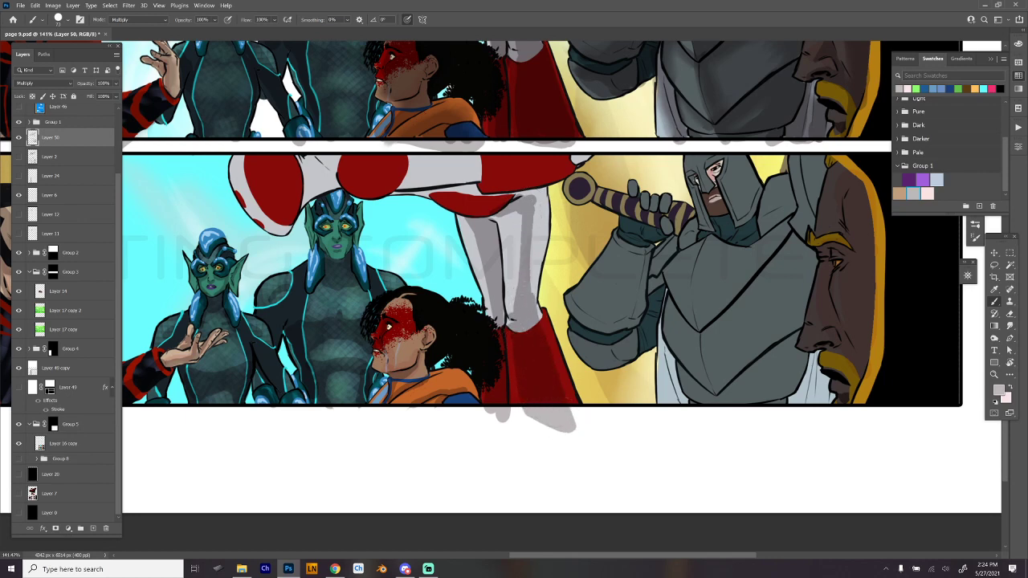
drag(527, 241, 526, 270)
mouse_move(537, 210)
mouse_down()
mouse_move(539, 298)
mouse_move(538, 186)
mouse_move(491, 191)
mouse_move(492, 204)
mouse_move(396, 189)
mouse_move(482, 194)
mouse_up()
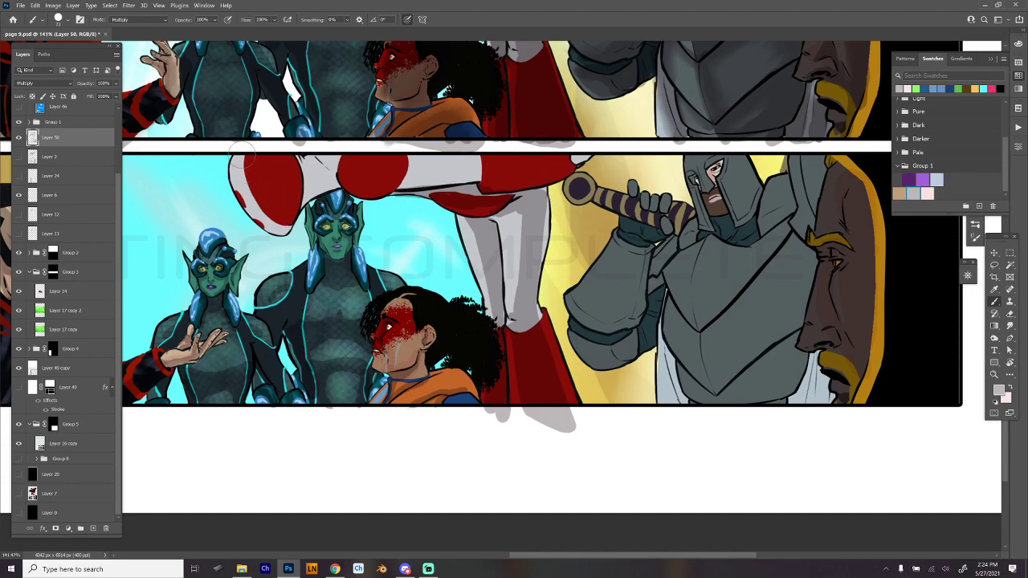
- Shade the rounded red-and-white end of the horizontal limb above the teal figures, replacing the first stroke
drag(351, 187, 323, 189)
drag(365, 206, 399, 343)
scroll(369, 351, up, 5)
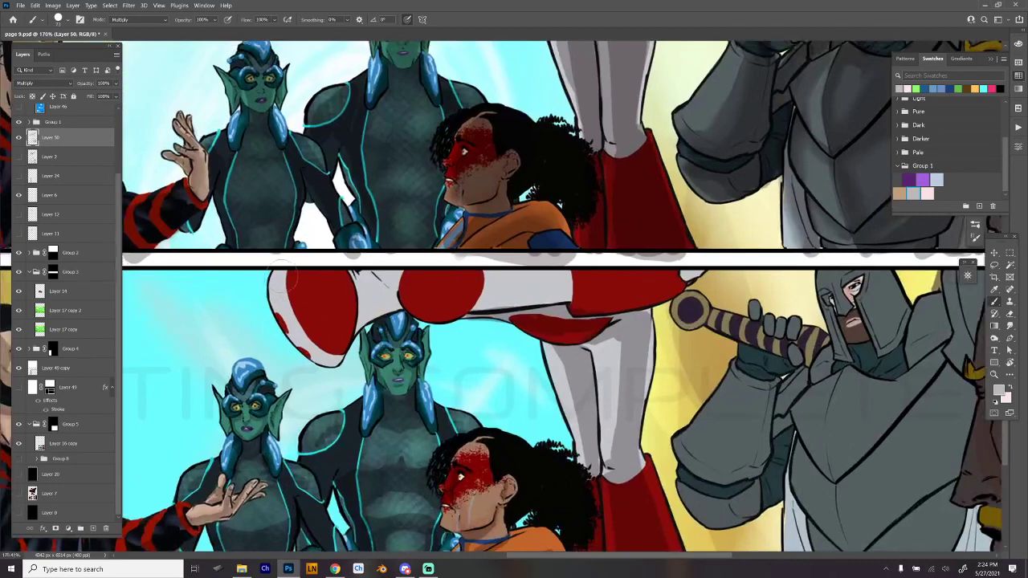
key(ctrl+z)
mouse_move(287, 275)
mouse_down()
mouse_move(294, 311)
mouse_move(331, 339)
mouse_move(339, 290)
mouse_move(309, 271)
mouse_move(294, 284)
mouse_move(321, 334)
mouse_move(315, 279)
mouse_move(301, 282)
mouse_move(331, 317)
mouse_move(335, 299)
mouse_move(339, 311)
mouse_move(379, 287)
mouse_move(371, 273)
mouse_move(357, 292)
mouse_move(397, 273)
mouse_move(374, 303)
mouse_up()
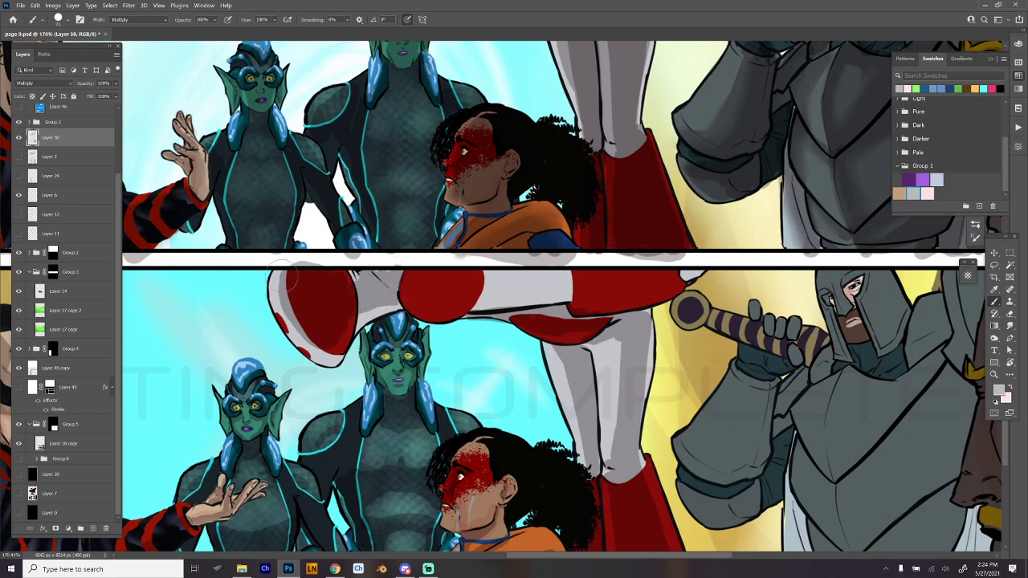
mouse_move(283, 275)
mouse_down()
mouse_move(287, 310)
mouse_move(319, 338)
mouse_up()
mouse_move(342, 305)
mouse_down()
mouse_move(338, 345)
mouse_move(340, 328)
mouse_up()
- Paint shadows on the curly-haired woman's forehead and cheek in the third wide panel
mouse_move(676, 348)
mouse_down()
mouse_move(653, 191)
mouse_move(640, 274)
mouse_up()
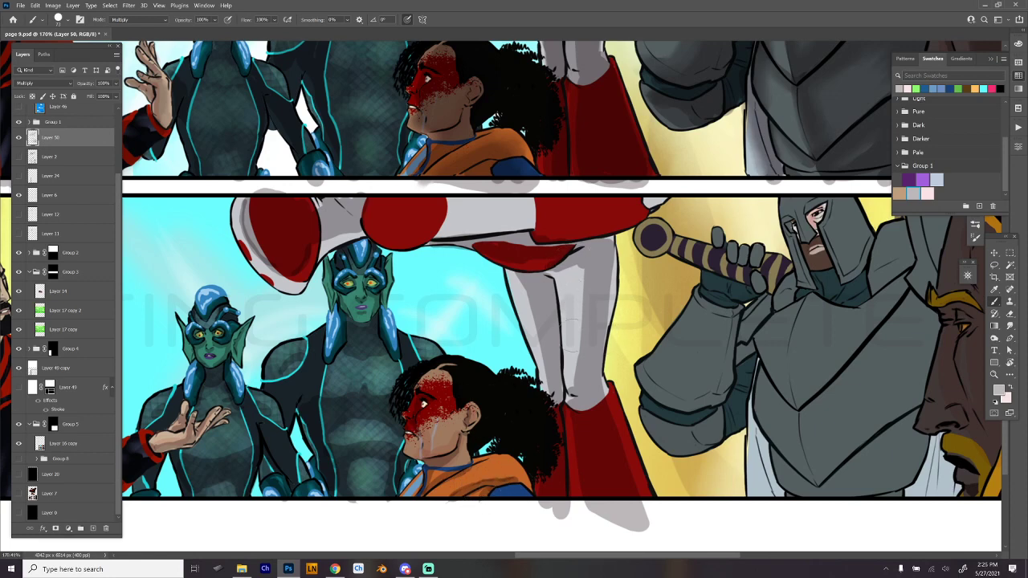
drag(537, 342, 737, 377)
drag(755, 411, 635, 274)
drag(712, 318, 656, 340)
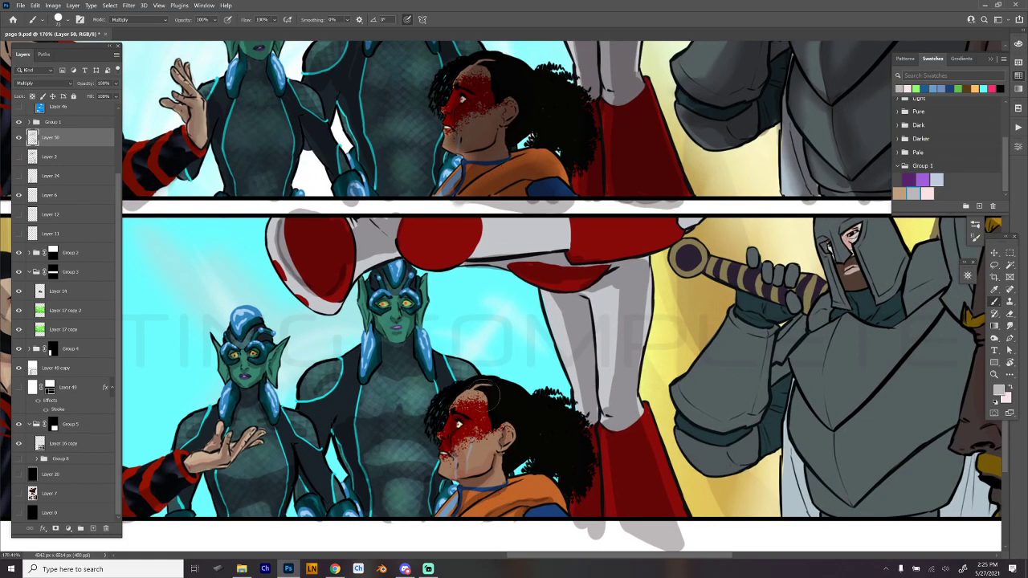
mouse_move(484, 391)
mouse_down()
mouse_move(491, 410)
mouse_move(514, 401)
mouse_move(506, 414)
mouse_up()
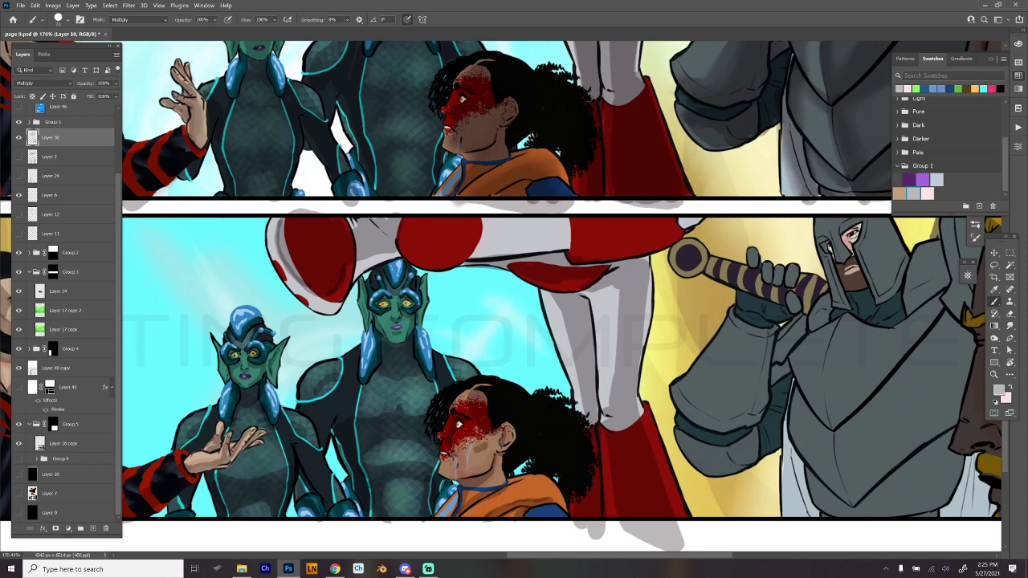
- Deepen the shadows along both of the red-and-white figure's legs, redoing the stroke on the nearer leg
drag(640, 380, 586, 397)
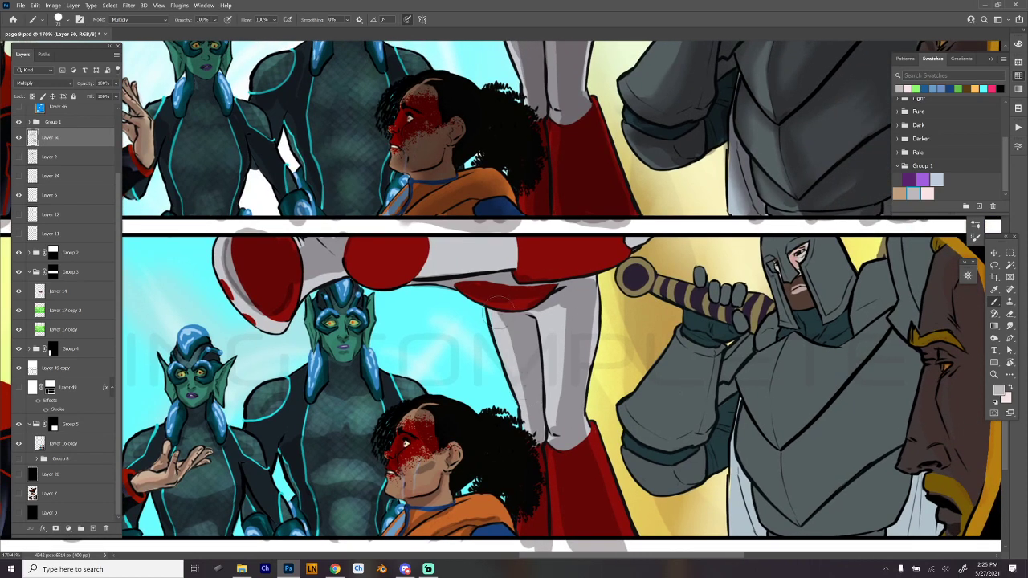
drag(498, 305, 530, 452)
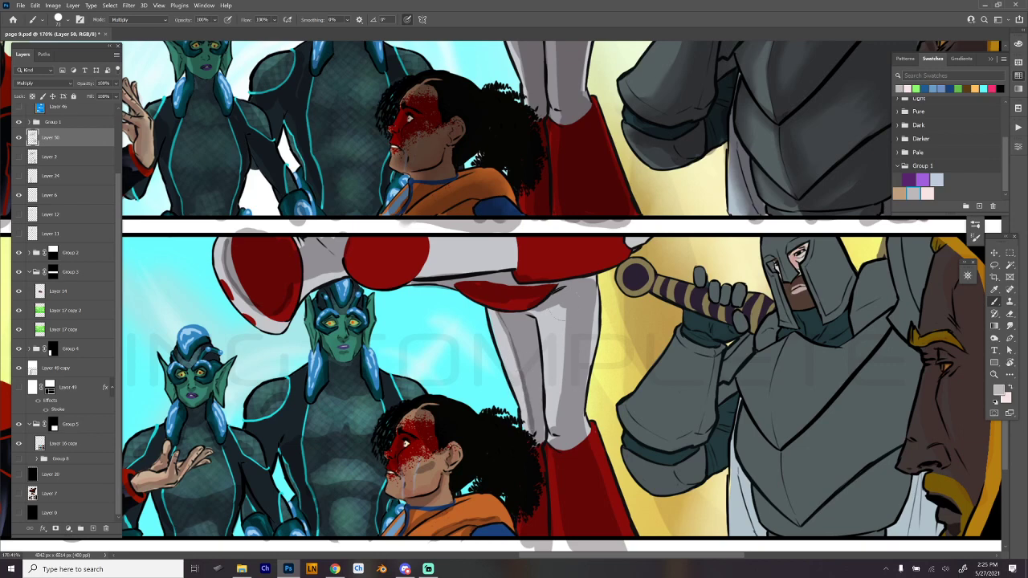
drag(562, 314, 560, 434)
key(ctrl+z)
drag(559, 310, 562, 432)
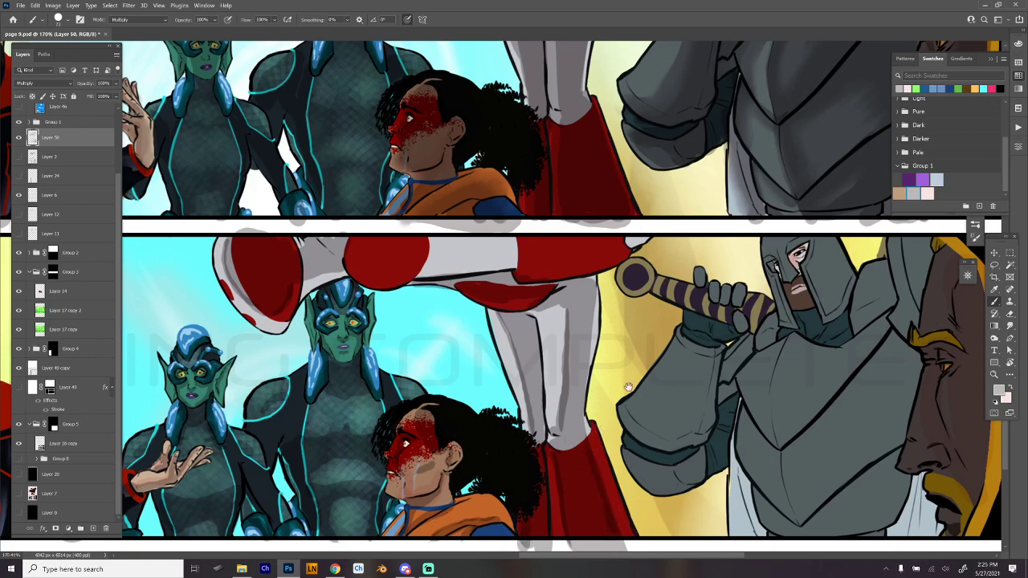
- Paint shadows along the red and white sections of the horizontal limb in the third wide panel, redoing one stroke
drag(647, 366, 664, 427)
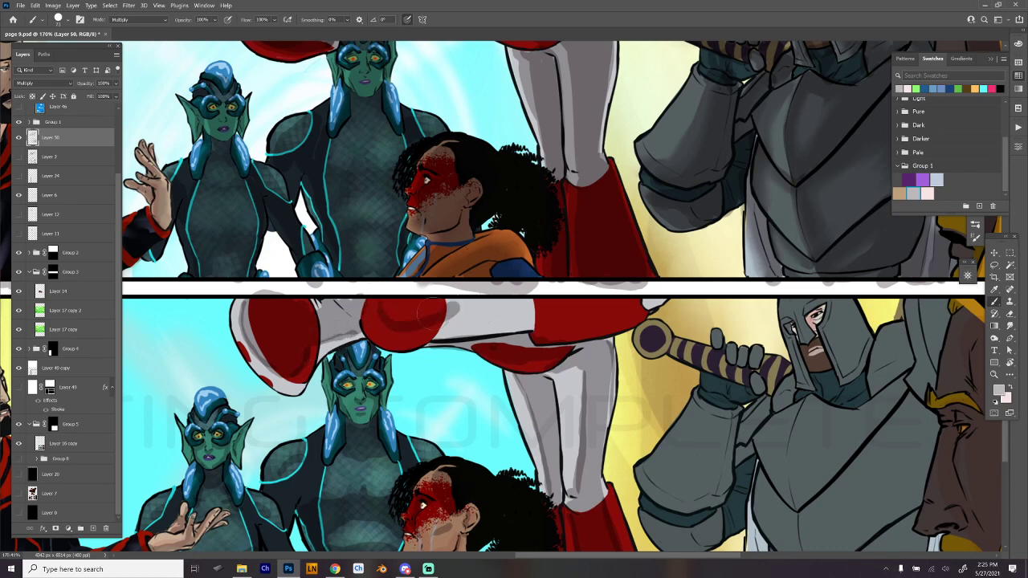
mouse_move(439, 298)
mouse_down()
mouse_move(603, 311)
mouse_move(563, 307)
mouse_move(651, 293)
mouse_move(530, 323)
mouse_up()
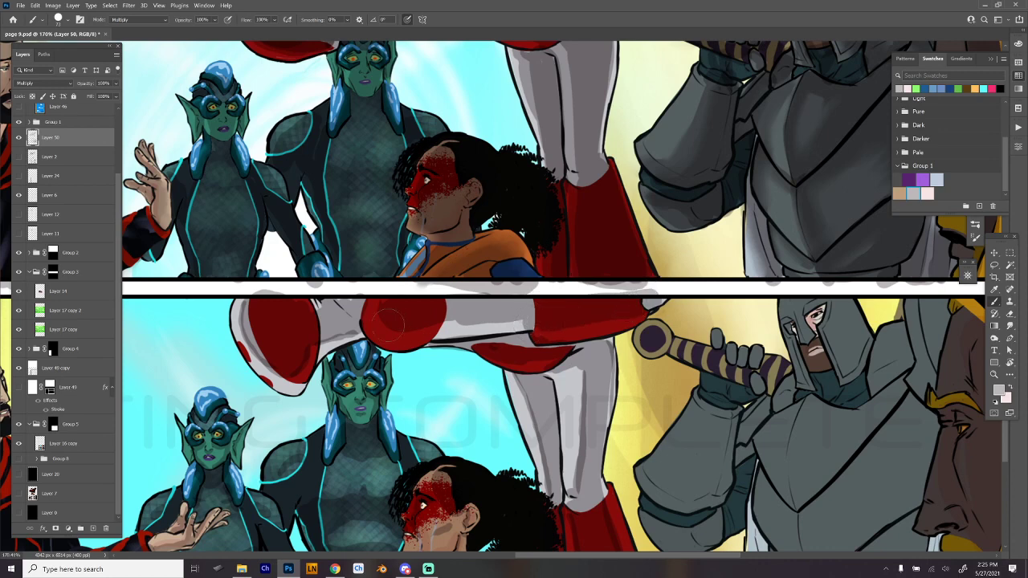
drag(385, 323, 527, 320)
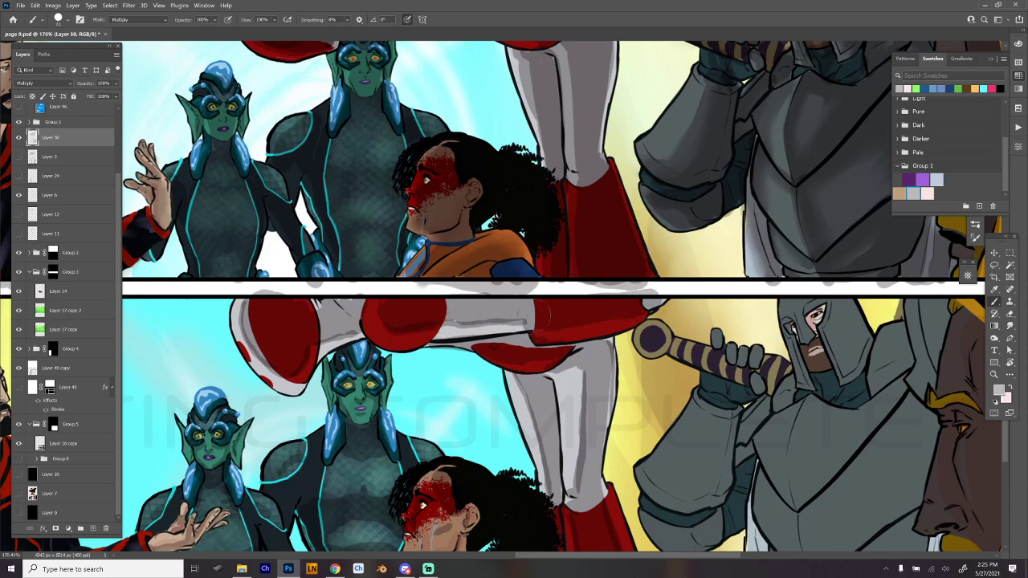
key(ctrl+z)
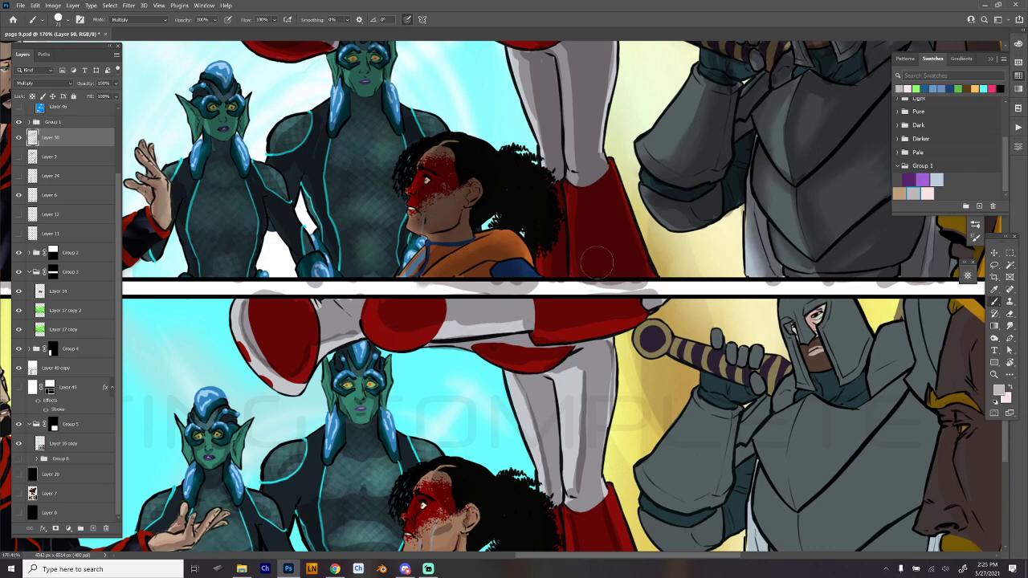
drag(407, 324, 511, 321)
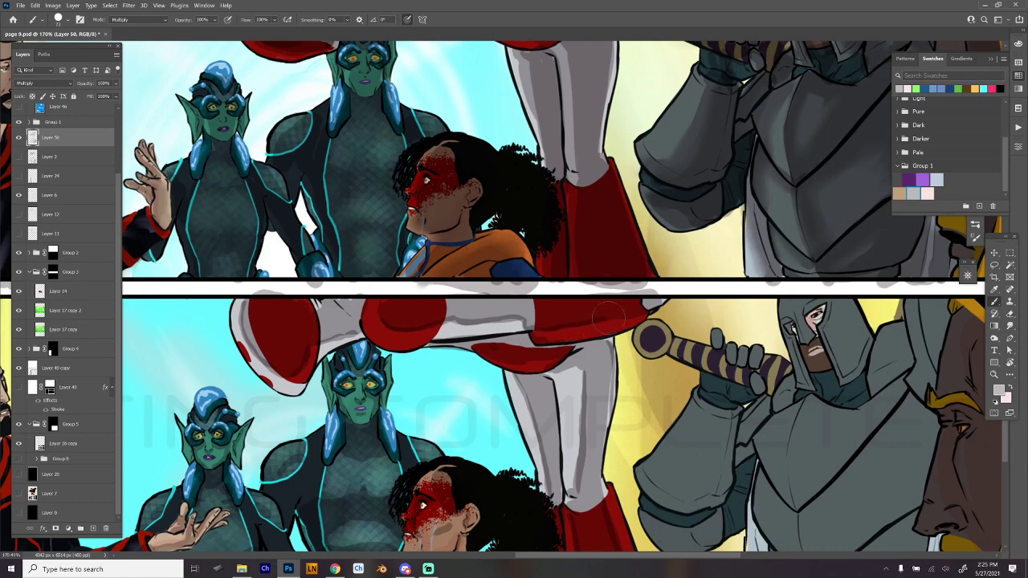
- Paint shadows on the knight's forearm armor, glove and striped sword hilt in the third wide panel, reworking the forearm edge strokes
drag(664, 301, 465, 189)
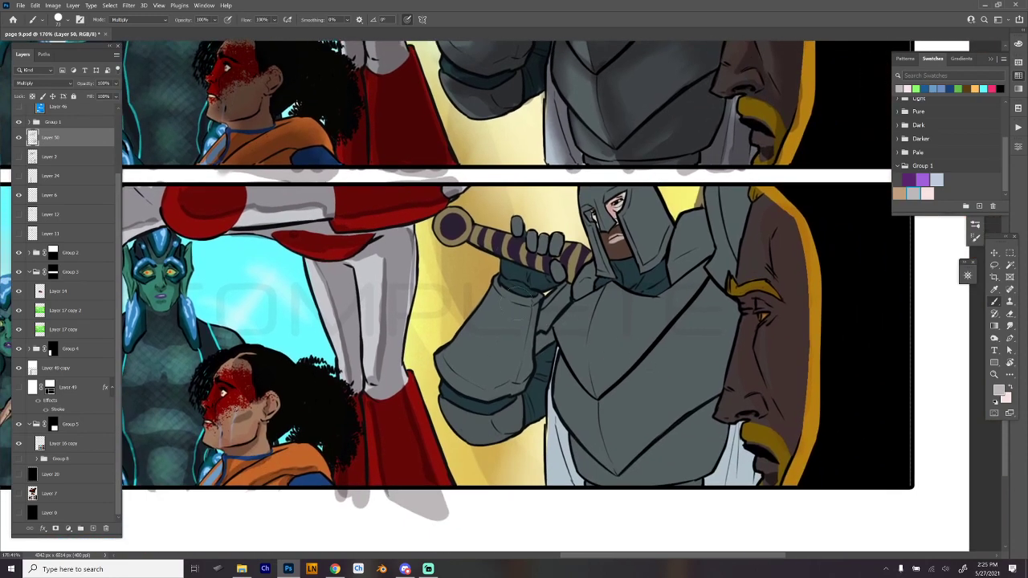
mouse_move(500, 297)
mouse_down()
mouse_move(517, 327)
mouse_move(488, 372)
mouse_move(492, 400)
mouse_move(473, 391)
mouse_move(490, 396)
mouse_move(524, 330)
mouse_up()
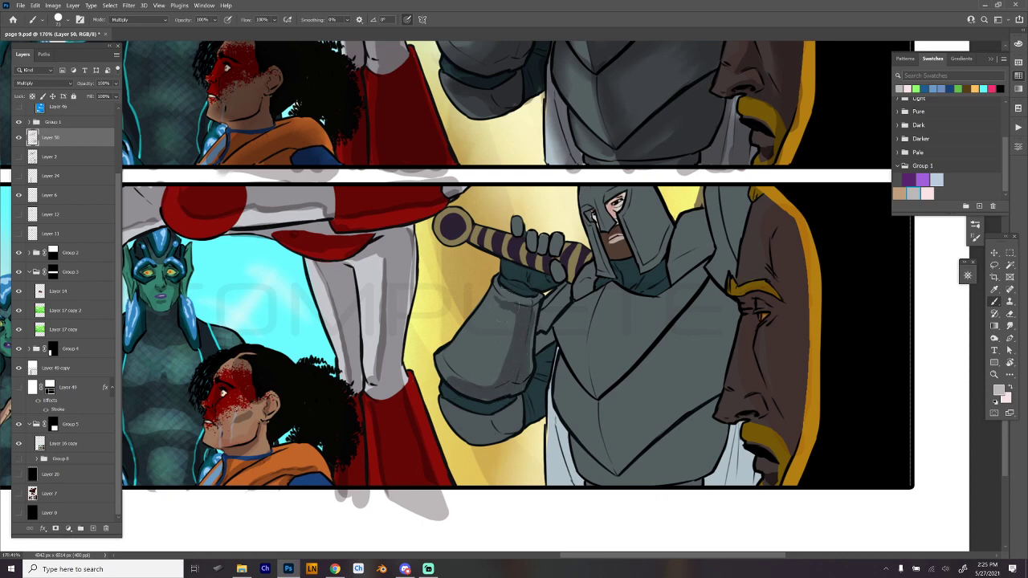
mouse_move(526, 294)
mouse_down()
mouse_move(510, 286)
mouse_move(554, 281)
mouse_up()
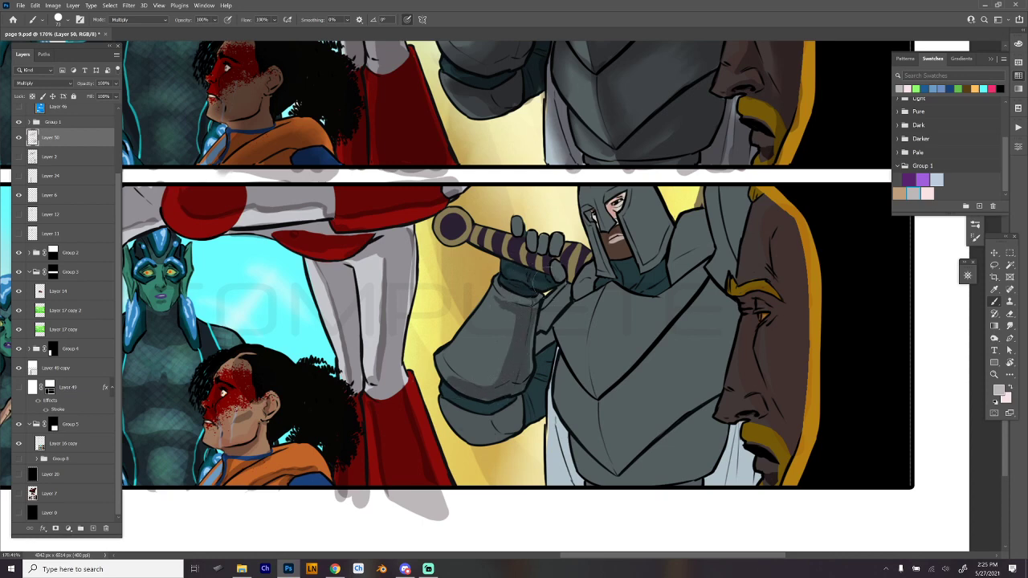
mouse_move(437, 240)
mouse_down()
mouse_move(456, 235)
mouse_move(536, 263)
mouse_move(565, 261)
mouse_move(574, 278)
mouse_up()
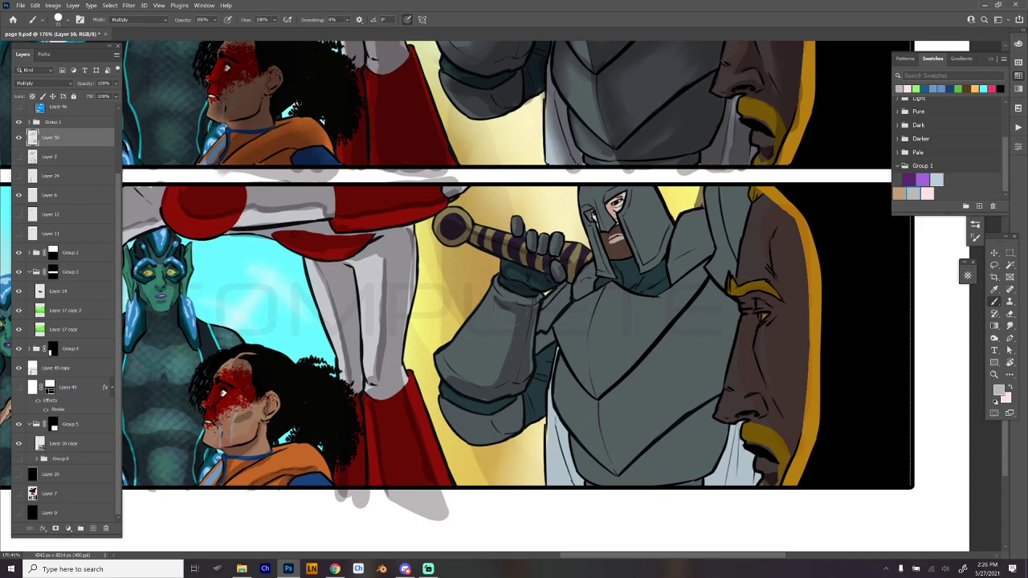
mouse_move(514, 312)
mouse_down()
mouse_move(504, 383)
mouse_move(460, 390)
mouse_move(438, 374)
mouse_up()
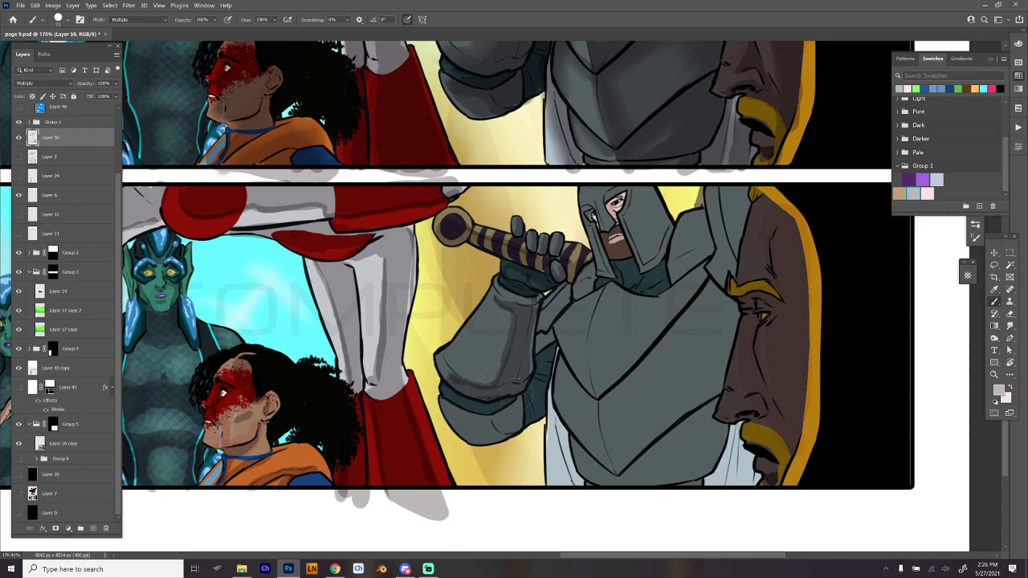
key(ctrl+z)
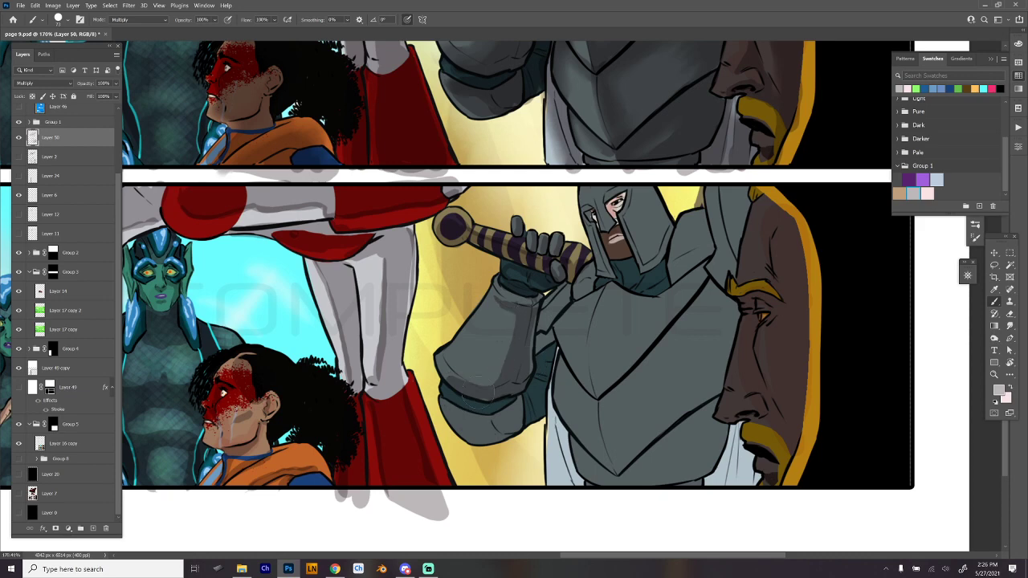
mouse_move(481, 386)
mouse_down()
mouse_move(501, 375)
mouse_move(516, 321)
mouse_move(512, 386)
mouse_move(435, 376)
mouse_up()
key(ctrl+z)
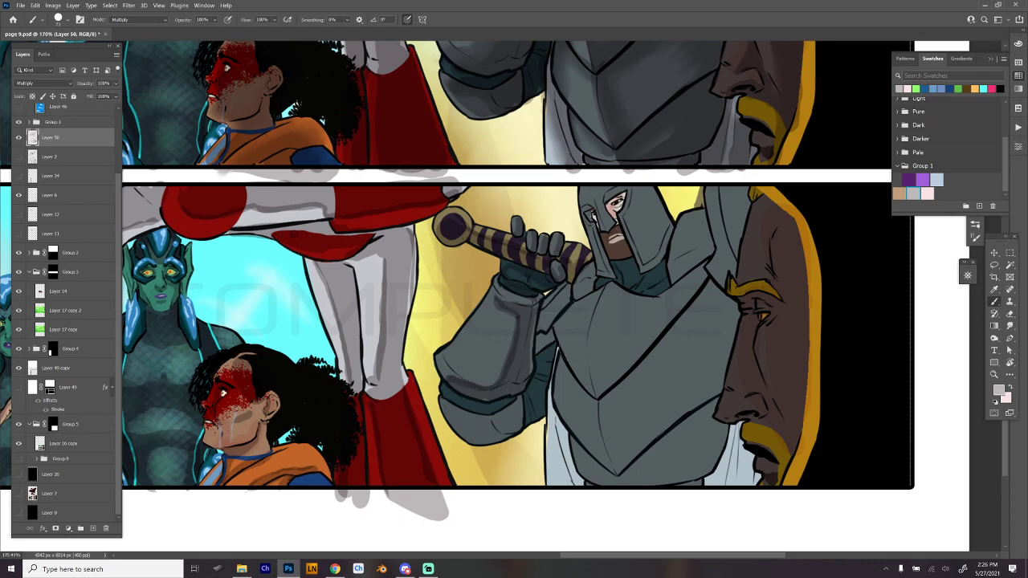
- Paint shadows on the knight's elbow armor and the dark sleeve of the raised arm
mouse_move(561, 294)
mouse_down()
mouse_move(544, 331)
mouse_move(568, 287)
mouse_up()
mouse_move(553, 344)
mouse_down()
mouse_move(534, 378)
mouse_move(527, 419)
mouse_move(538, 423)
mouse_up()
mouse_move(441, 395)
mouse_down()
mouse_move(474, 408)
mouse_move(513, 405)
mouse_move(464, 400)
mouse_move(513, 404)
mouse_move(482, 412)
mouse_move(517, 424)
mouse_move(493, 405)
mouse_up()
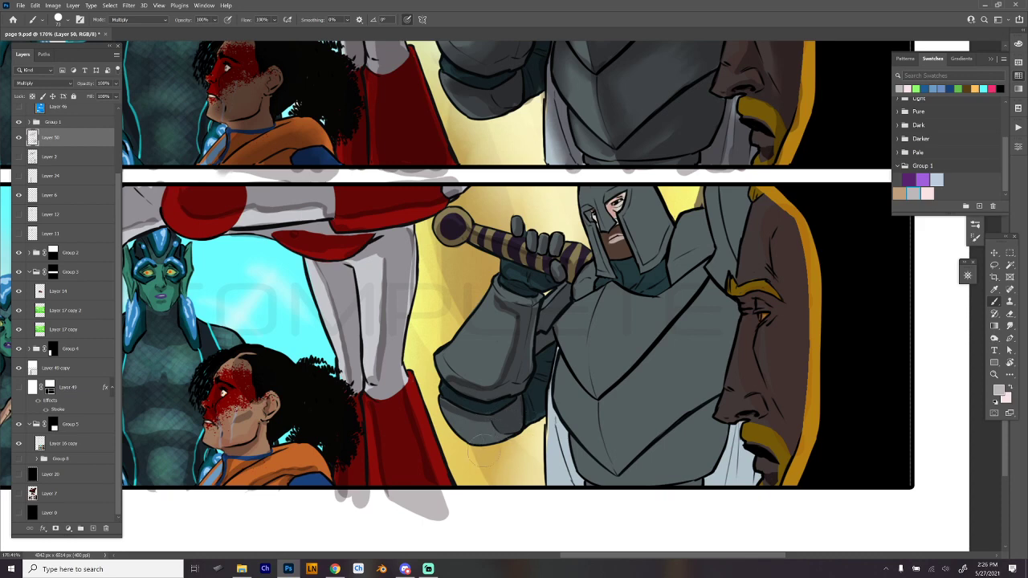
mouse_move(501, 425)
mouse_down()
mouse_move(542, 380)
mouse_move(535, 374)
mouse_move(551, 406)
mouse_up()
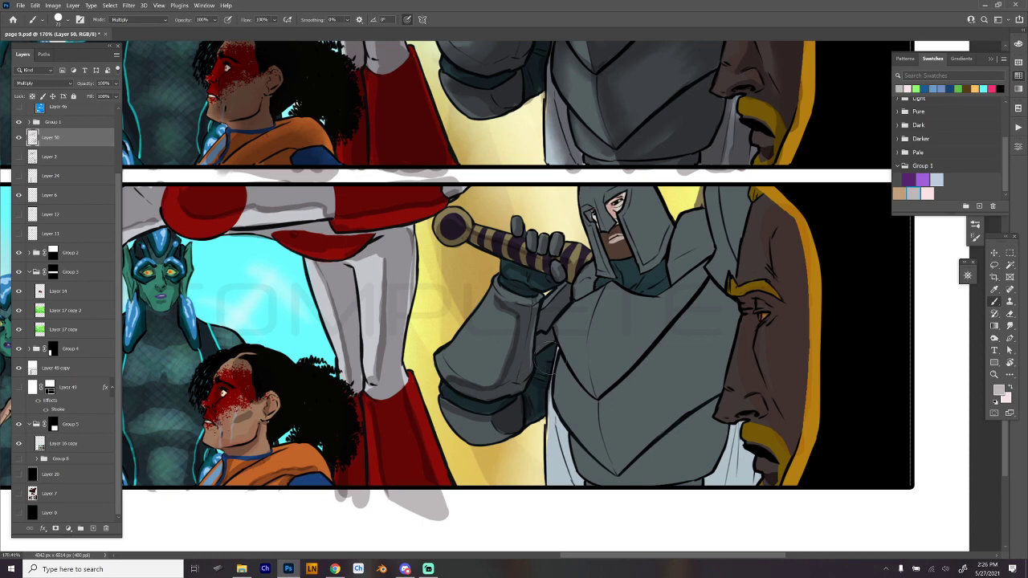
mouse_move(547, 334)
mouse_down()
mouse_move(544, 348)
mouse_move(535, 340)
mouse_move(560, 305)
mouse_up()
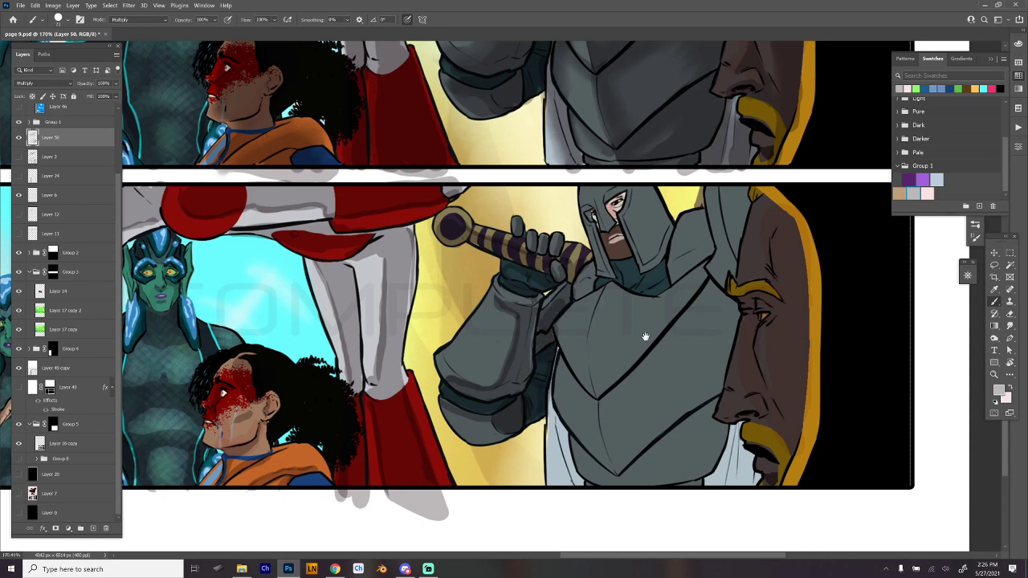
- Paint shadows on the knight's helmet in the third wide panel
drag(698, 374, 574, 370)
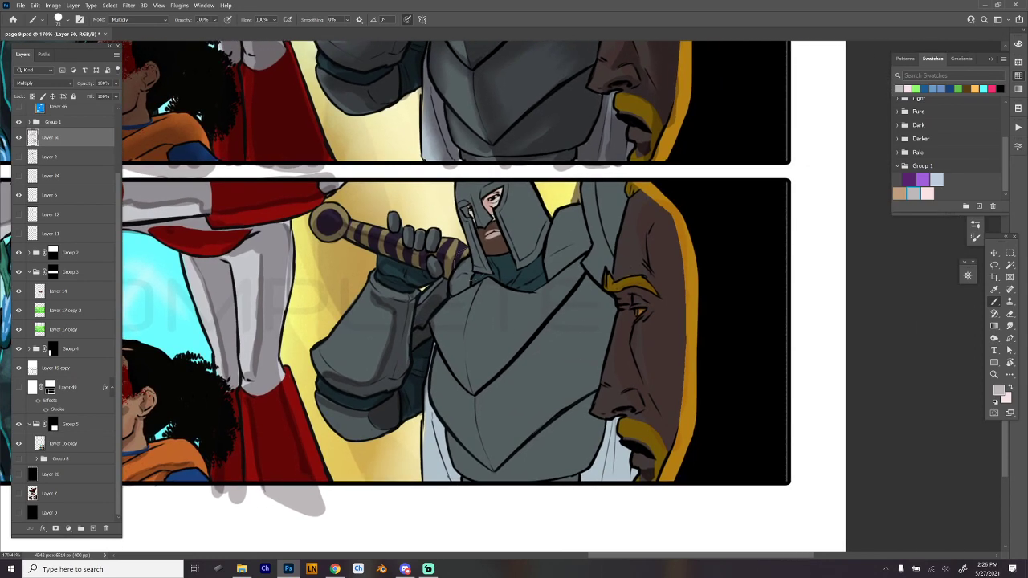
mouse_move(465, 265)
mouse_down()
mouse_move(457, 287)
mouse_move(509, 270)
mouse_move(537, 278)
mouse_move(517, 319)
mouse_move(453, 327)
mouse_up()
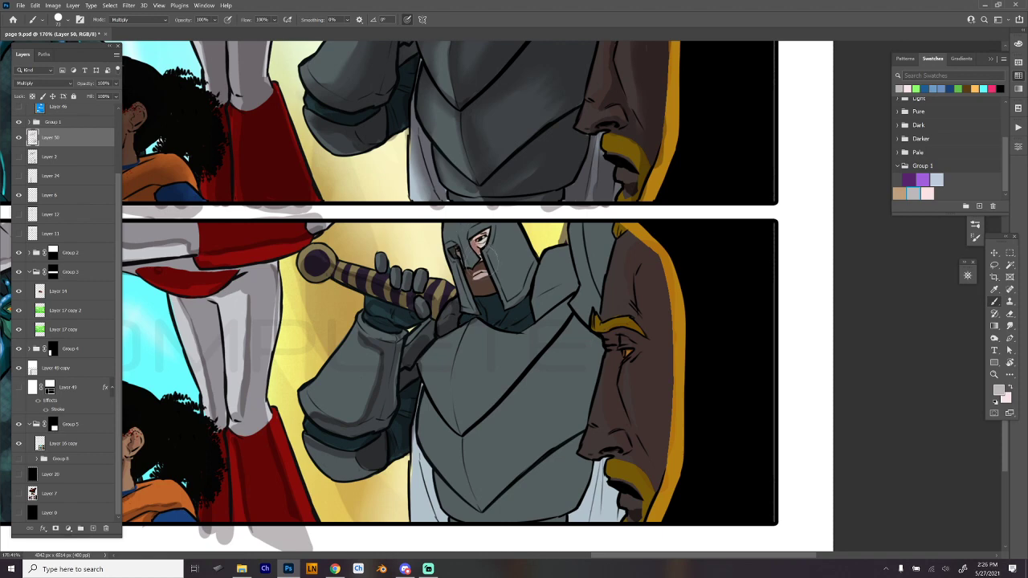
mouse_move(480, 252)
mouse_down()
mouse_move(478, 239)
mouse_move(485, 246)
mouse_move(469, 260)
mouse_move(465, 228)
mouse_move(498, 239)
mouse_move(516, 291)
mouse_move(503, 225)
mouse_move(511, 295)
mouse_up()
mouse_move(499, 226)
mouse_down()
mouse_move(511, 262)
mouse_move(510, 299)
mouse_up()
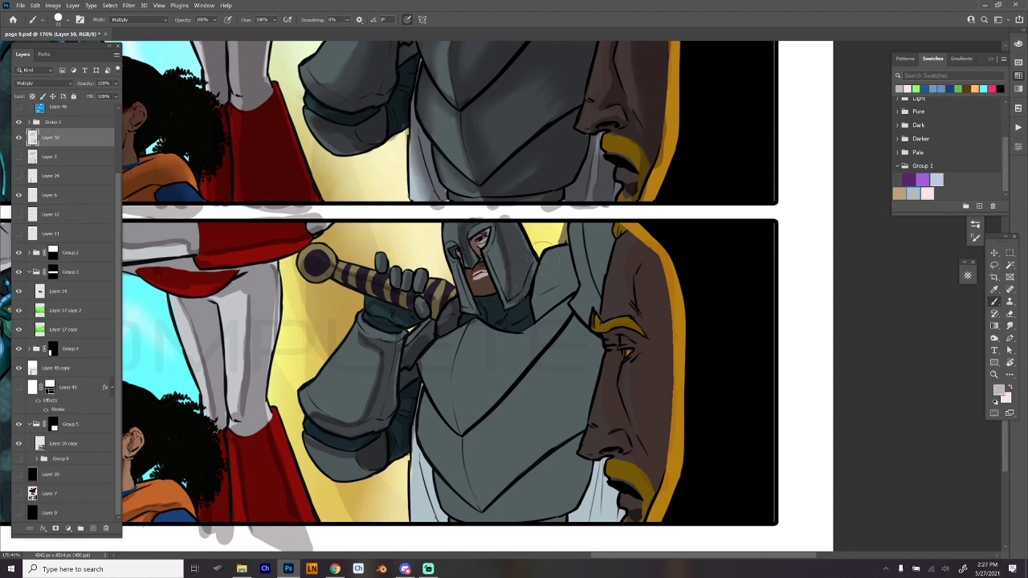
- Paint shadows on the knight's shoulder armor beside the helmet in the third wide panel
mouse_move(545, 241)
mouse_down()
mouse_move(539, 293)
mouse_move(561, 243)
mouse_move(566, 265)
mouse_move(527, 310)
mouse_move(549, 286)
mouse_move(535, 313)
mouse_move(574, 249)
mouse_up()
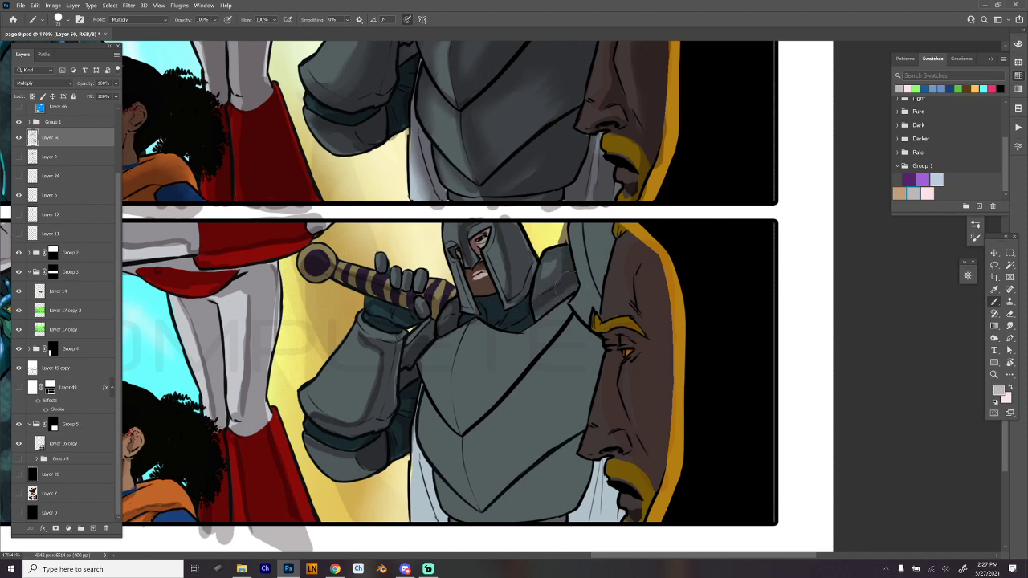
drag(575, 286, 538, 315)
mouse_move(575, 226)
mouse_down()
mouse_move(586, 318)
mouse_move(595, 211)
mouse_move(602, 265)
mouse_move(584, 305)
mouse_move(615, 275)
mouse_up()
- Paint shadows on the knight's upper breastplate along its center crease and collar, redoing the crease stroke
mouse_move(455, 320)
mouse_down()
mouse_move(477, 262)
mouse_move(459, 300)
mouse_move(464, 358)
mouse_up()
key(ctrl+z)
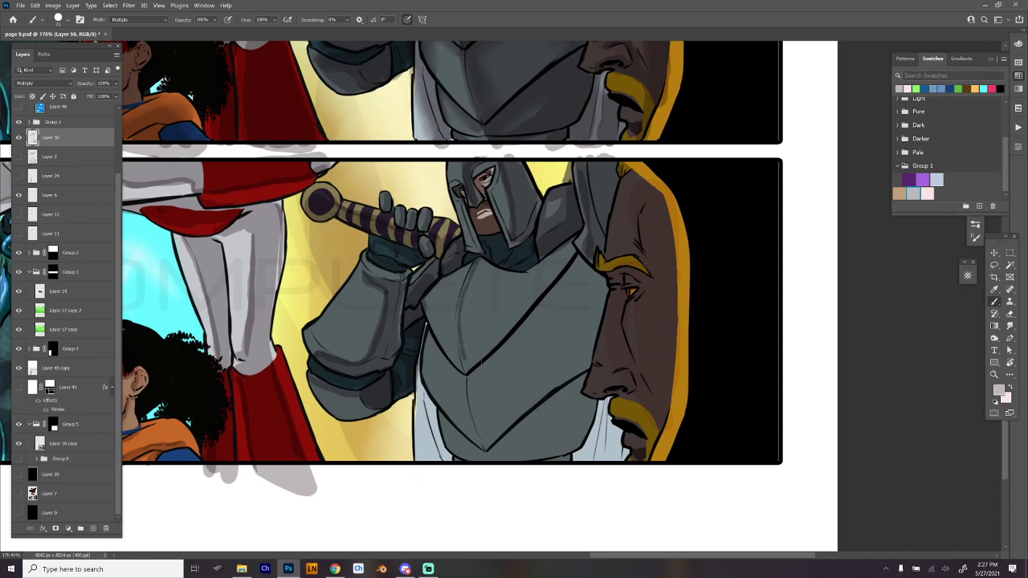
key(ctrl+z)
mouse_move(478, 260)
mouse_down()
mouse_move(458, 340)
mouse_move(476, 359)
mouse_move(539, 291)
mouse_move(480, 351)
mouse_move(519, 307)
mouse_move(526, 277)
mouse_move(493, 269)
mouse_move(540, 271)
mouse_move(532, 252)
mouse_move(546, 286)
mouse_up()
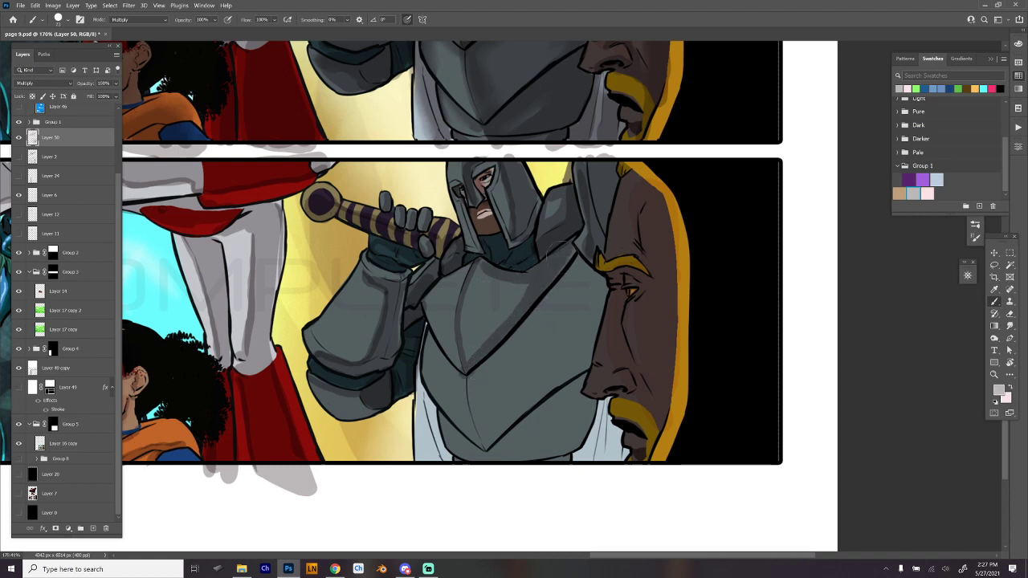
drag(428, 305, 450, 323)
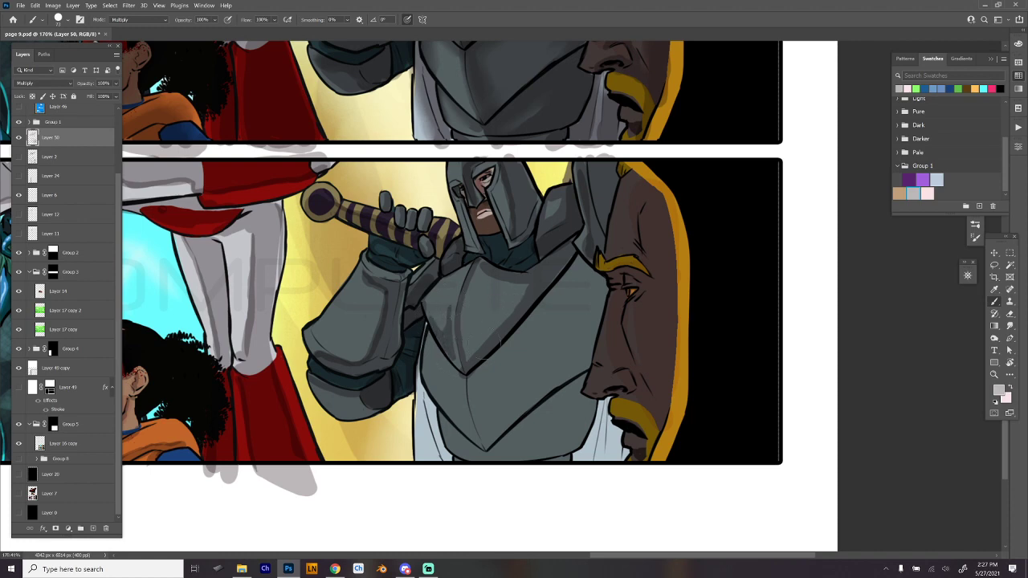
- Paint shadows on the knight's lower breastplate along the side, center crease and V-shaped plate edges, redoing one stroke
mouse_move(418, 339)
mouse_down()
mouse_move(456, 375)
mouse_move(469, 424)
mouse_up()
key(ctrl+z)
drag(469, 378, 490, 445)
mouse_move(425, 328)
mouse_down()
mouse_move(444, 357)
mouse_move(444, 370)
mouse_move(427, 331)
mouse_move(419, 340)
mouse_move(464, 419)
mouse_up()
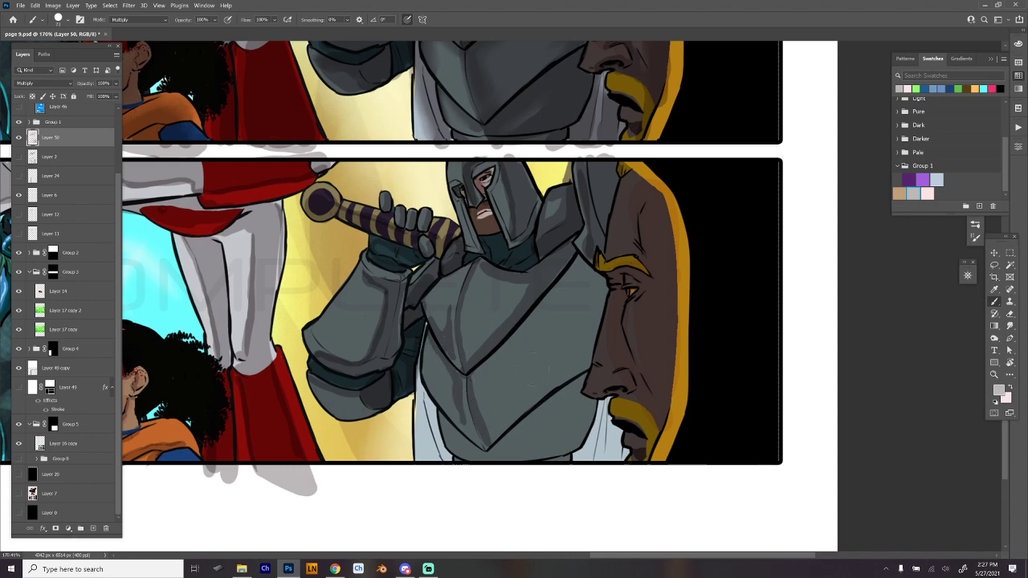
mouse_move(472, 375)
mouse_down()
mouse_move(571, 270)
mouse_move(480, 369)
mouse_up()
mouse_move(538, 342)
mouse_down()
mouse_move(502, 359)
mouse_move(487, 446)
mouse_up()
drag(576, 368, 531, 407)
mouse_move(584, 363)
mouse_down()
mouse_move(598, 297)
mouse_move(580, 263)
mouse_up()
mouse_move(575, 278)
mouse_down()
mouse_move(532, 331)
mouse_move(576, 298)
mouse_move(562, 370)
mouse_move(659, 307)
mouse_up()
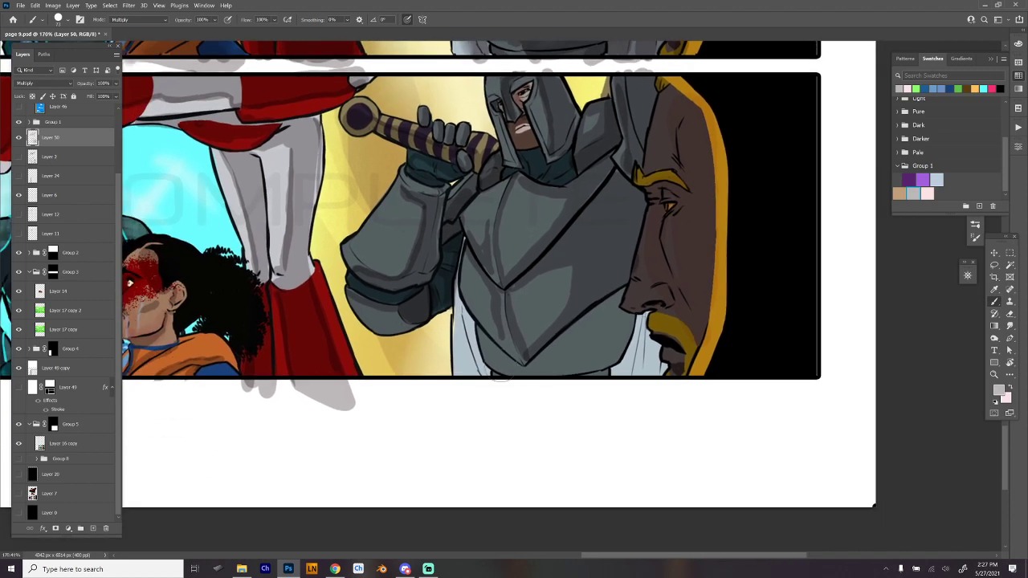
- Paint shadows on the knight's waist armor and the white cloth hanging on both sides of it
mouse_move(475, 329)
mouse_down()
mouse_move(526, 374)
mouse_move(621, 296)
mouse_move(565, 382)
mouse_move(578, 382)
mouse_move(558, 379)
mouse_up()
mouse_move(611, 318)
mouse_down()
mouse_move(612, 346)
mouse_move(572, 387)
mouse_move(635, 315)
mouse_move(610, 371)
mouse_move(644, 320)
mouse_move(646, 374)
mouse_move(655, 367)
mouse_move(619, 373)
mouse_up()
mouse_move(460, 245)
mouse_down()
mouse_move(481, 377)
mouse_move(448, 309)
mouse_move(458, 369)
mouse_up()
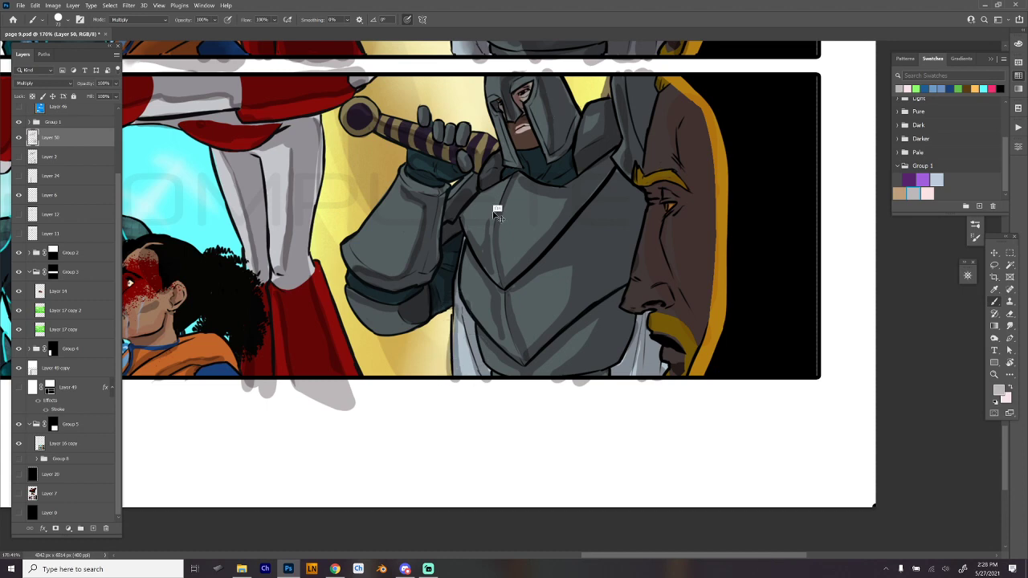
- Darken the side of the knight's breastplate nearest the large bearded face, up to the shoulder and collar
drag(614, 255, 595, 318)
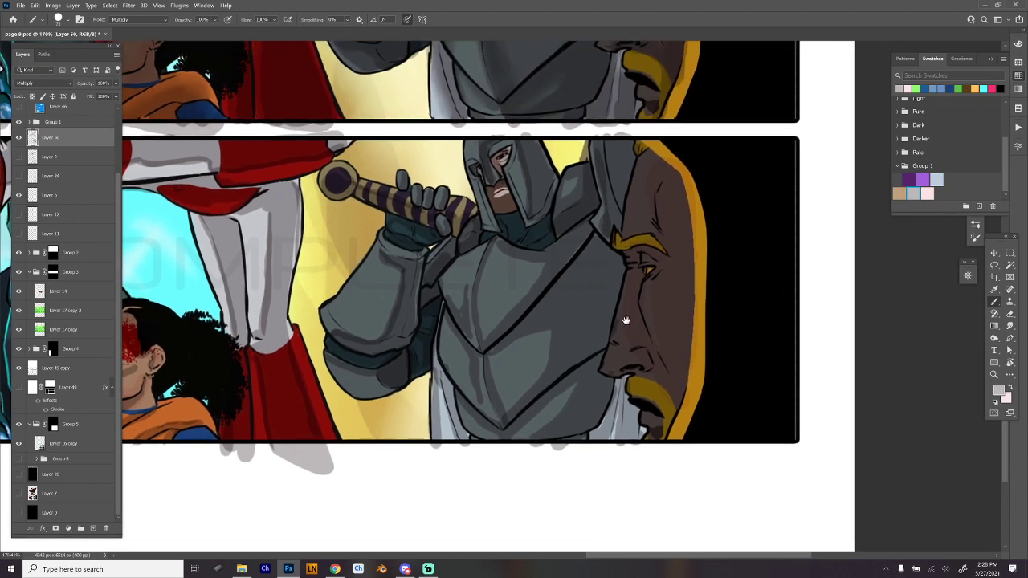
mouse_move(522, 321)
mouse_down()
mouse_move(589, 281)
mouse_move(568, 359)
mouse_up()
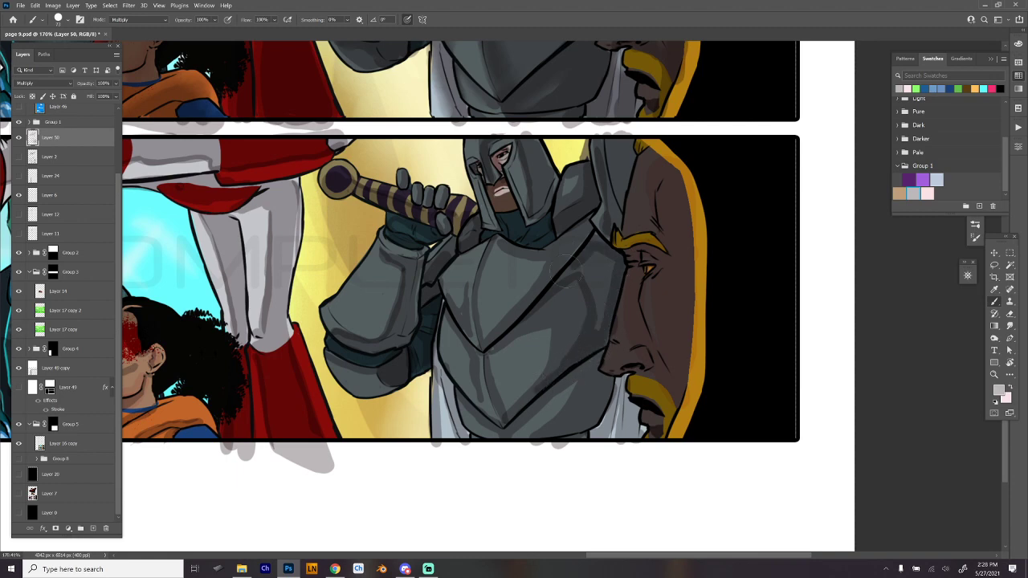
mouse_move(598, 244)
mouse_down()
mouse_move(587, 269)
mouse_move(601, 285)
mouse_move(613, 256)
mouse_up()
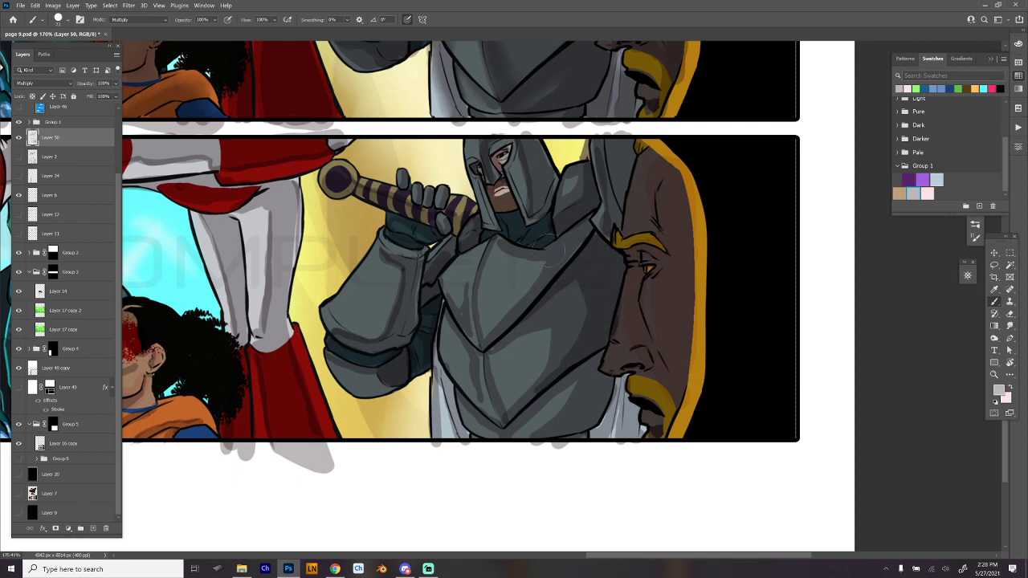
drag(555, 251, 531, 298)
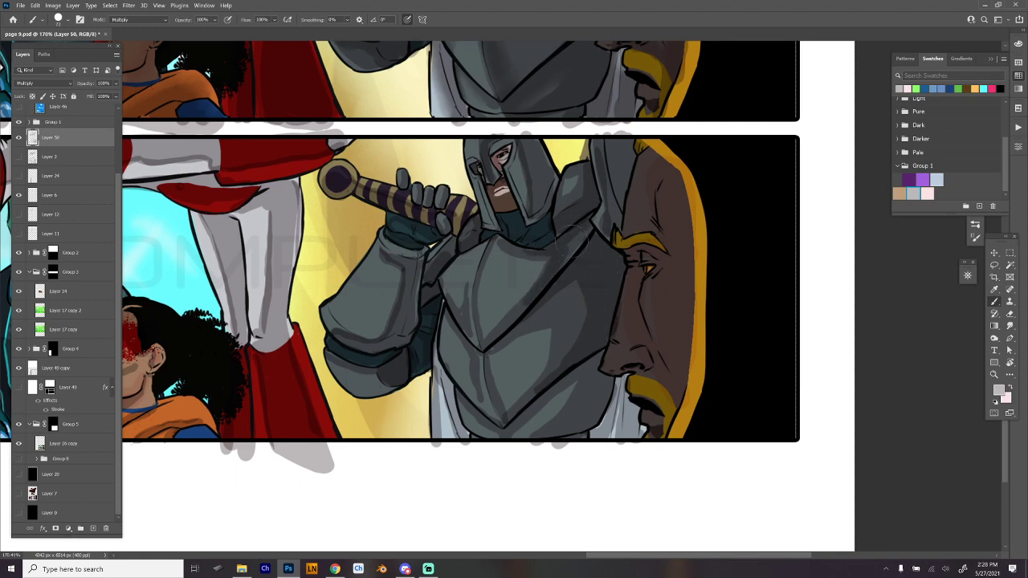
drag(572, 241, 575, 251)
- Add shadow touches to the knight's helmet, the armor below the sword hilt and the dark sleeve
drag(521, 135, 531, 191)
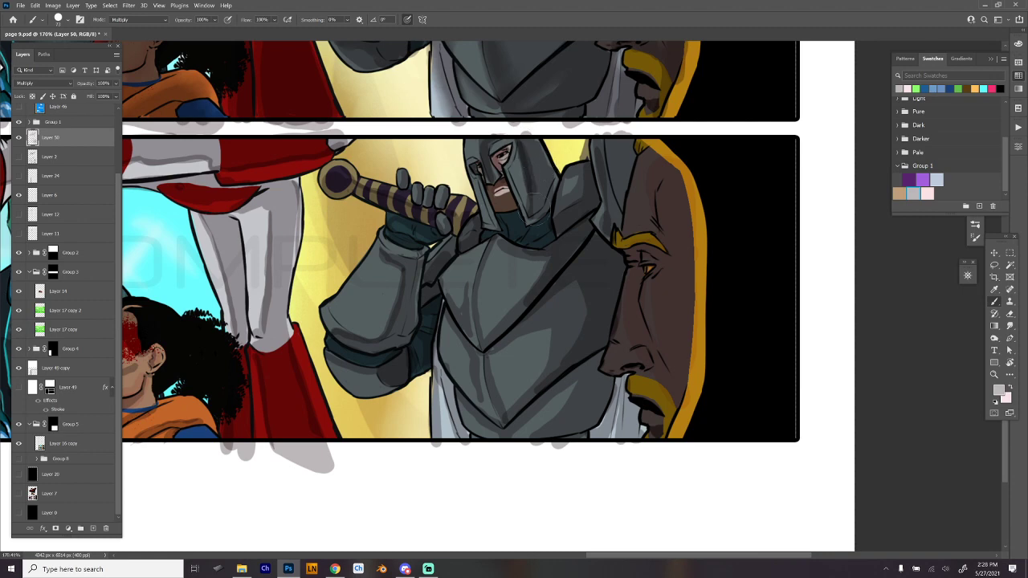
drag(474, 230, 465, 241)
drag(420, 338, 416, 378)
- Paint shadows on the large bearded face in profile, from the forehead past the eye to the jaw
mouse_move(639, 157)
mouse_down()
mouse_move(654, 161)
mouse_move(667, 189)
mouse_move(670, 253)
mouse_move(649, 253)
mouse_up()
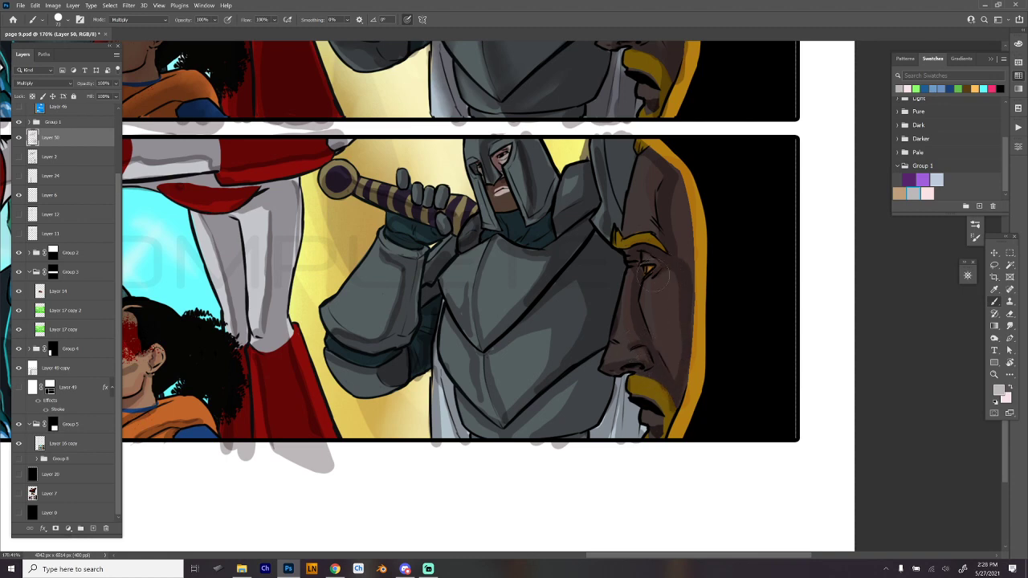
mouse_move(678, 267)
mouse_down()
mouse_move(677, 174)
mouse_move(685, 281)
mouse_move(671, 187)
mouse_move(680, 348)
mouse_move(661, 440)
mouse_up()
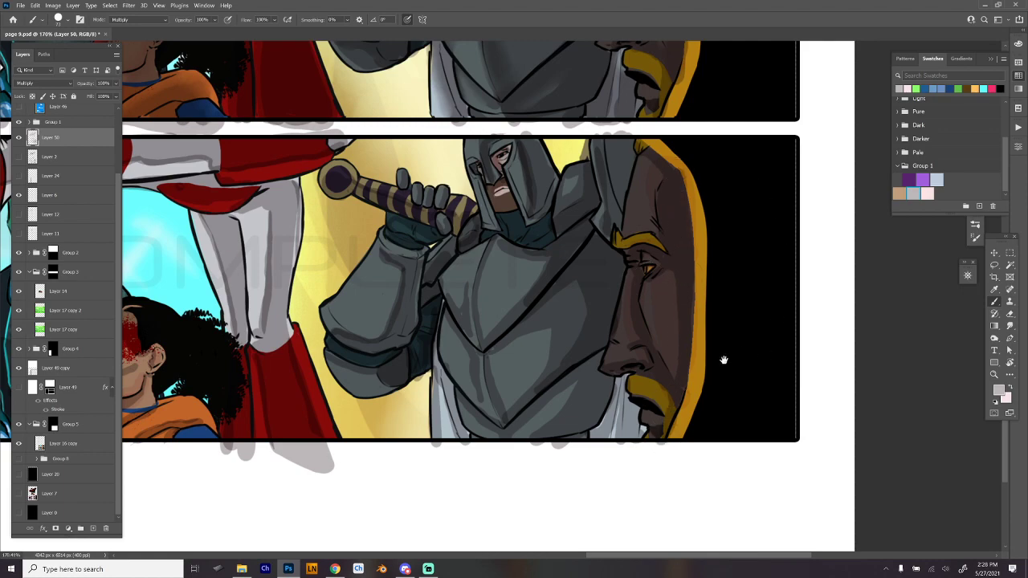
- Choose the Hard Round 19 smudge preset and blend the shadows on the bearded man's head, neck and red jacket
drag(724, 361, 792, 361)
drag(771, 395, 753, 403)
drag(755, 404, 762, 338)
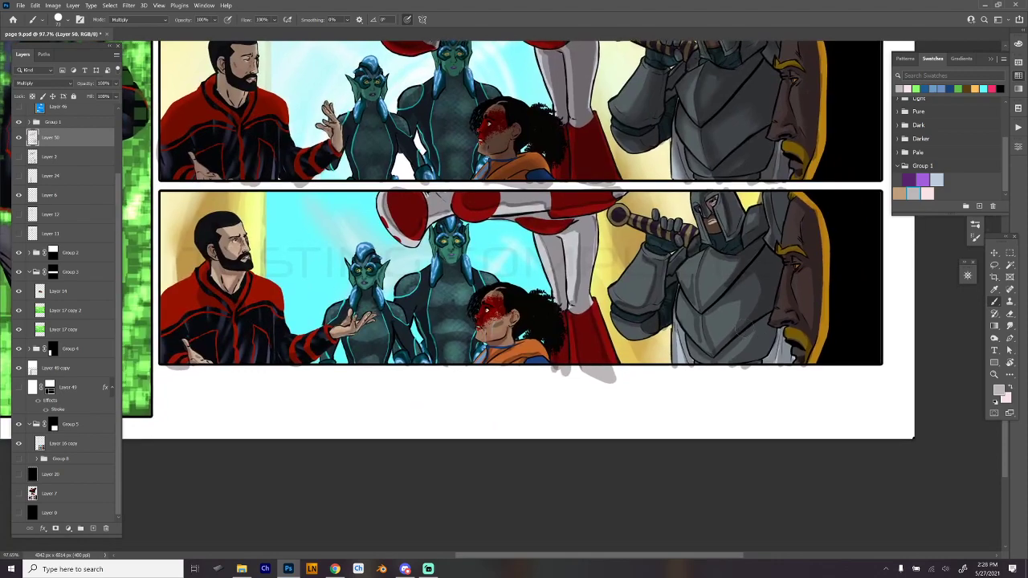
right_click(401, 279)
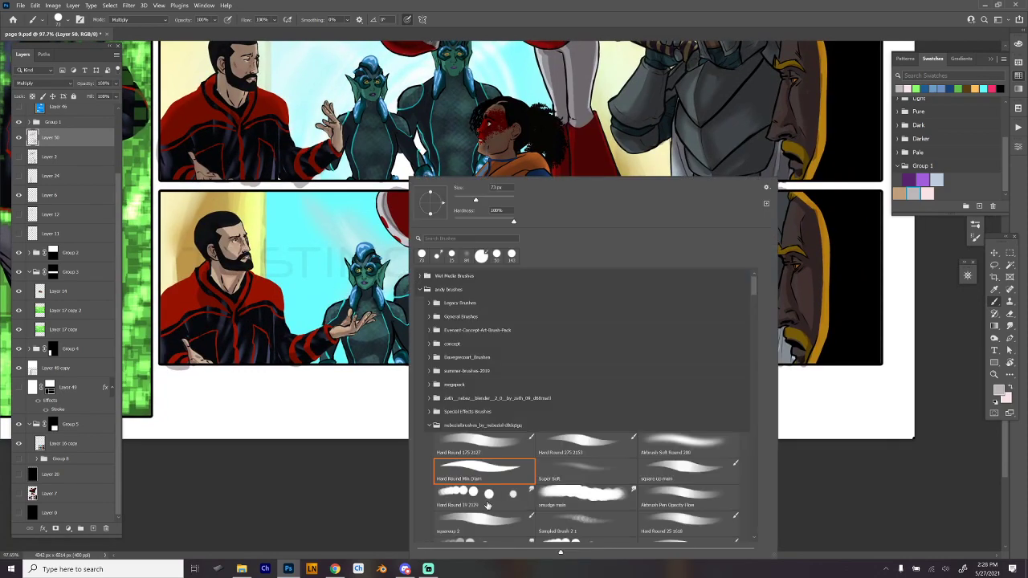
click(486, 505)
click(232, 238)
drag(231, 225, 248, 226)
mouse_move(248, 225)
mouse_down()
mouse_move(284, 223)
mouse_move(264, 254)
mouse_move(286, 243)
mouse_up()
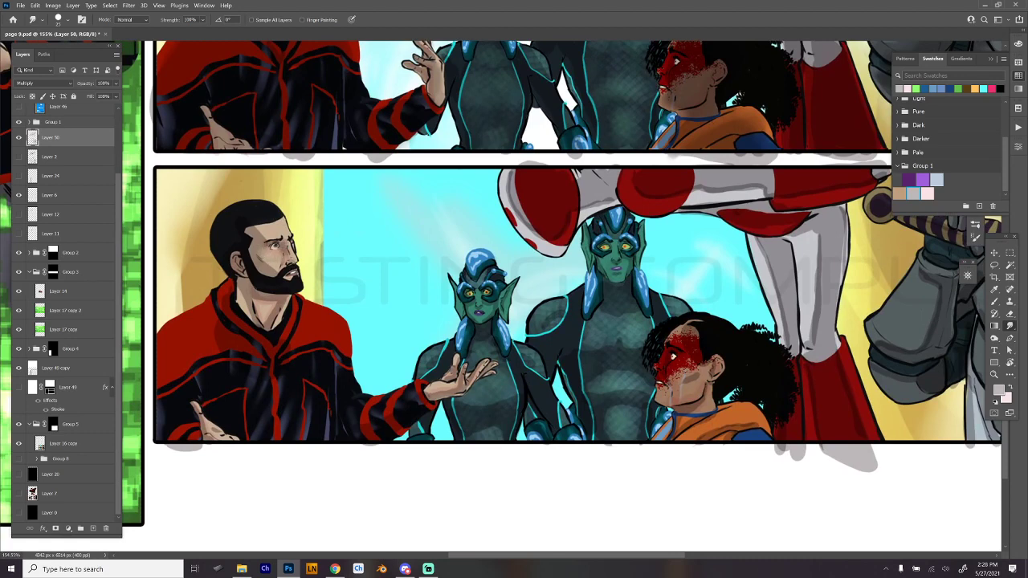
mouse_move(266, 301)
mouse_down()
mouse_move(248, 319)
mouse_move(274, 326)
mouse_up()
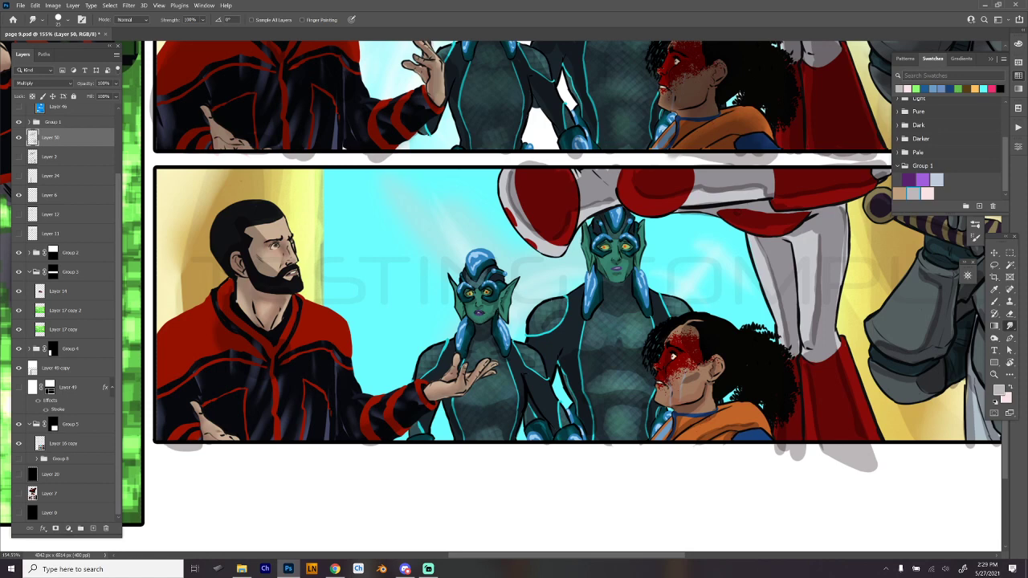
- Blend the shadows on the tall green figure, the woman with the red face marking and the red-and-white limbs, adjusting the smudge size
key(bracketleft)
drag(601, 257, 605, 265)
key(bracketright)
key(bracketright)
key(bracketright)
drag(776, 376, 620, 351)
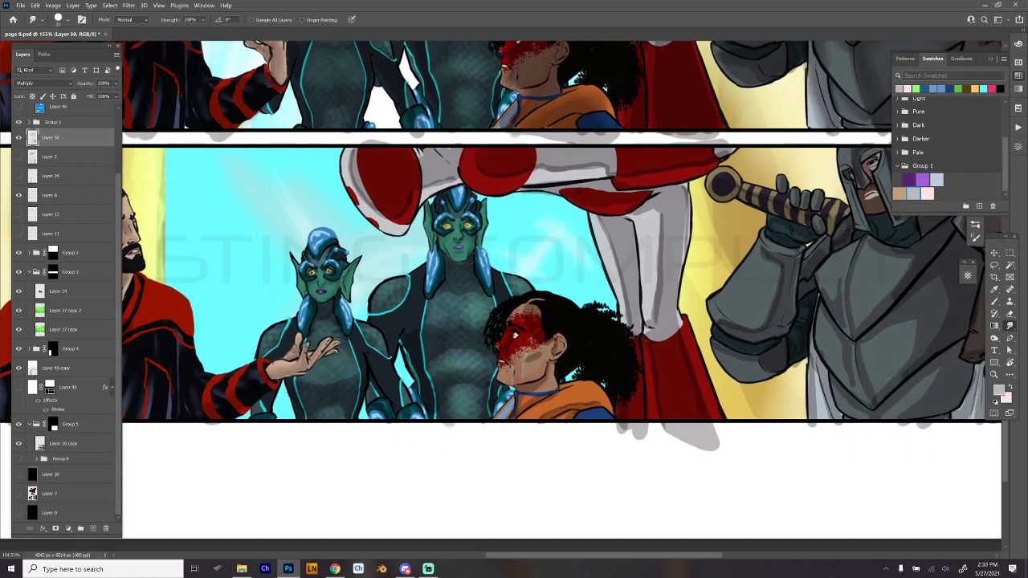
mouse_move(354, 165)
mouse_down()
mouse_move(347, 153)
mouse_move(372, 205)
mouse_move(404, 184)
mouse_move(404, 210)
mouse_up()
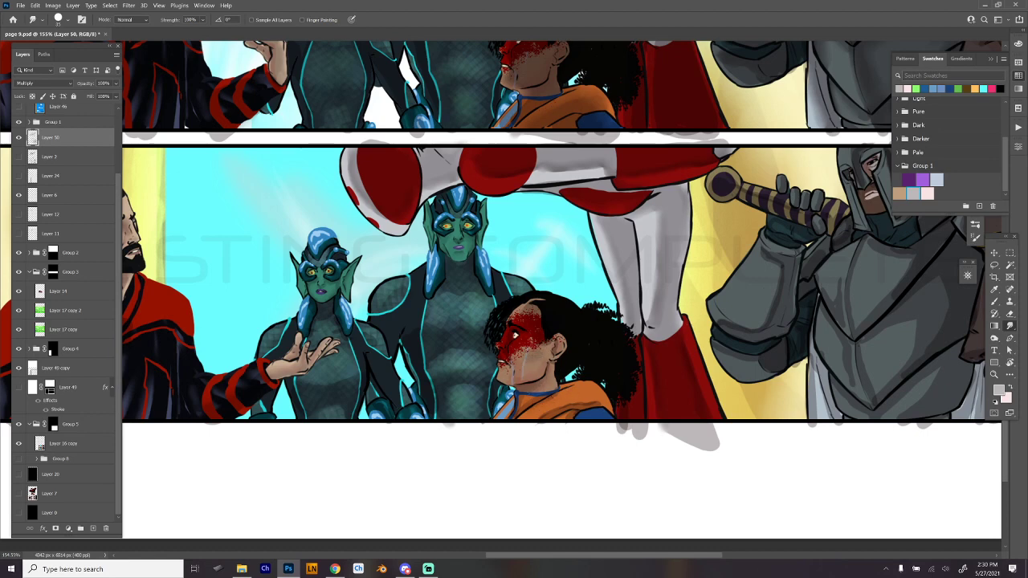
- Blend the shadows on the knight's armor and white cloth with a larger smudge brush
drag(716, 380, 545, 387)
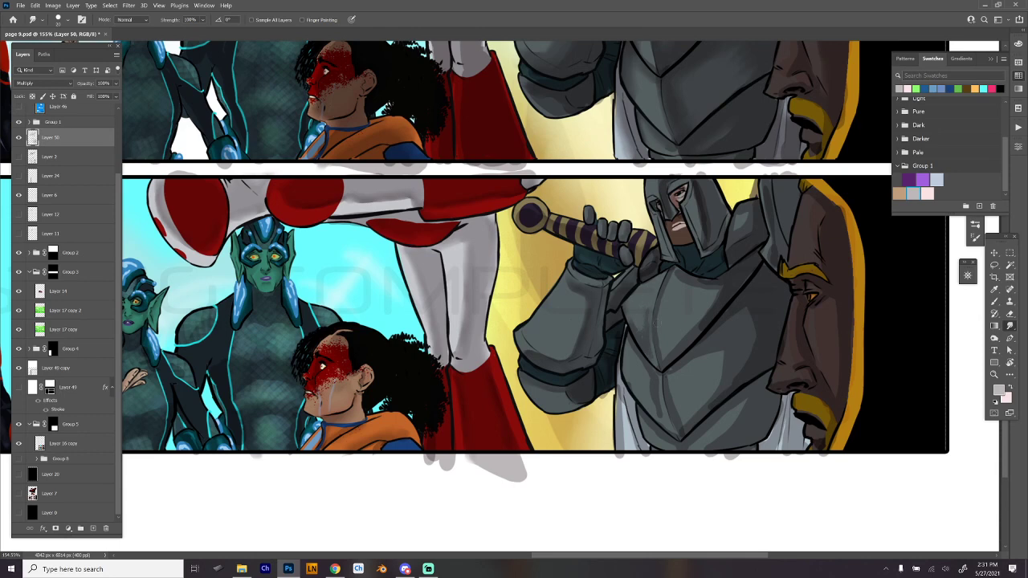
key(])
key(bracketright)
key(bracketright)
key(bracketright)
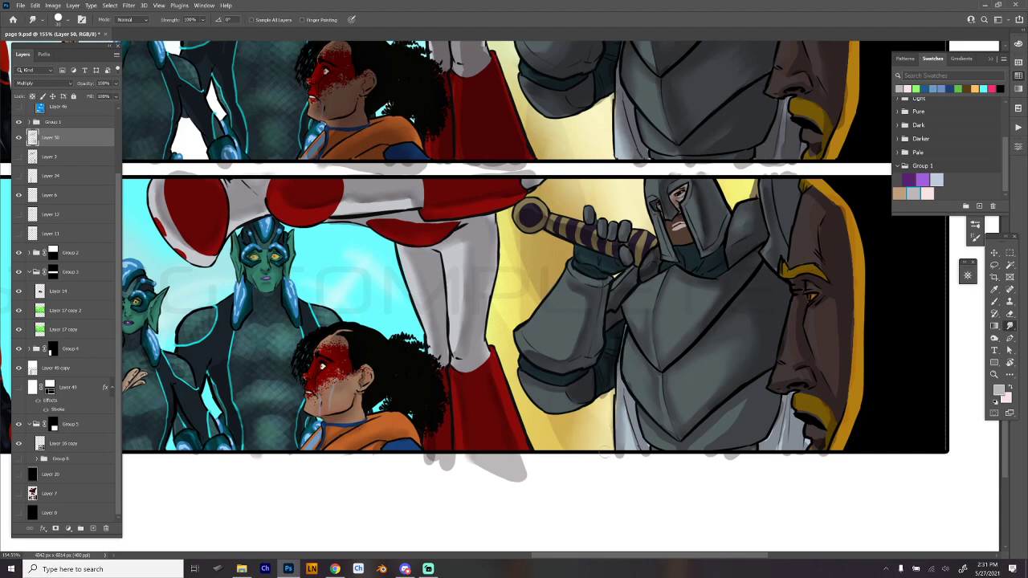
drag(612, 434, 607, 386)
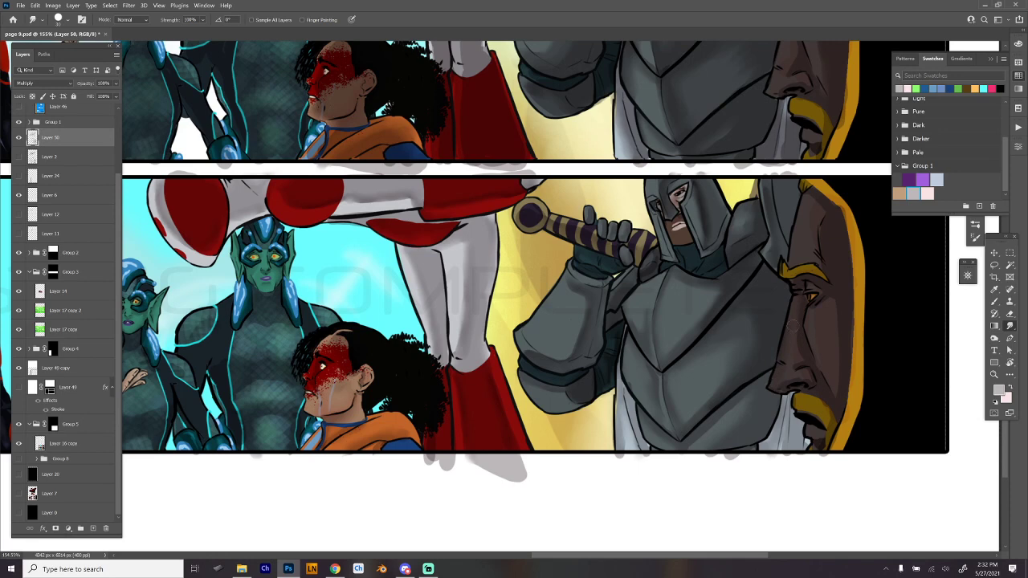
- Reselect the Hard Round 19 smudge preset and blend the shadows on the large bearded face
key(e)
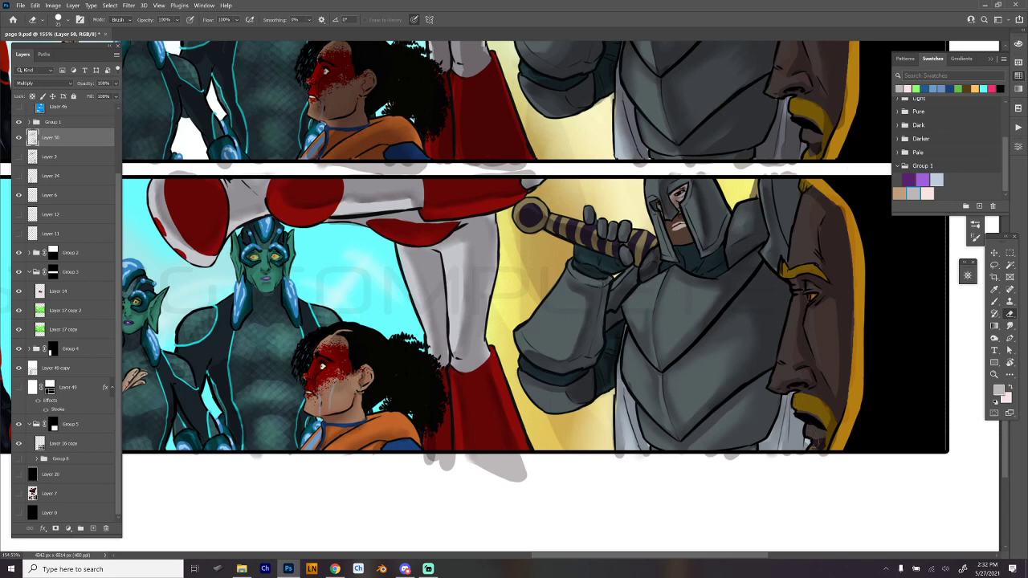
key(r)
right_click(795, 311)
right_click(795, 310)
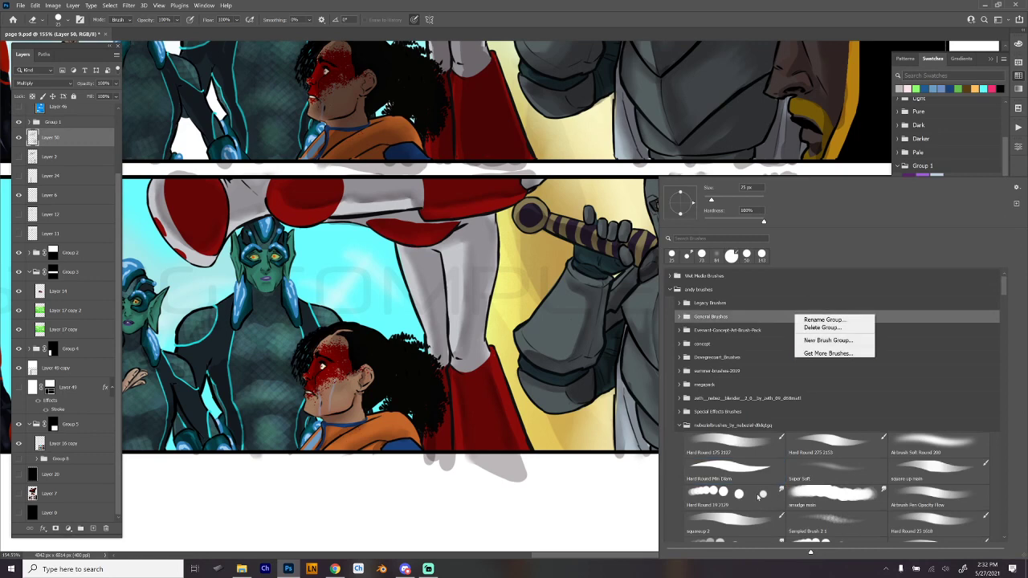
click(726, 499)
click(624, 485)
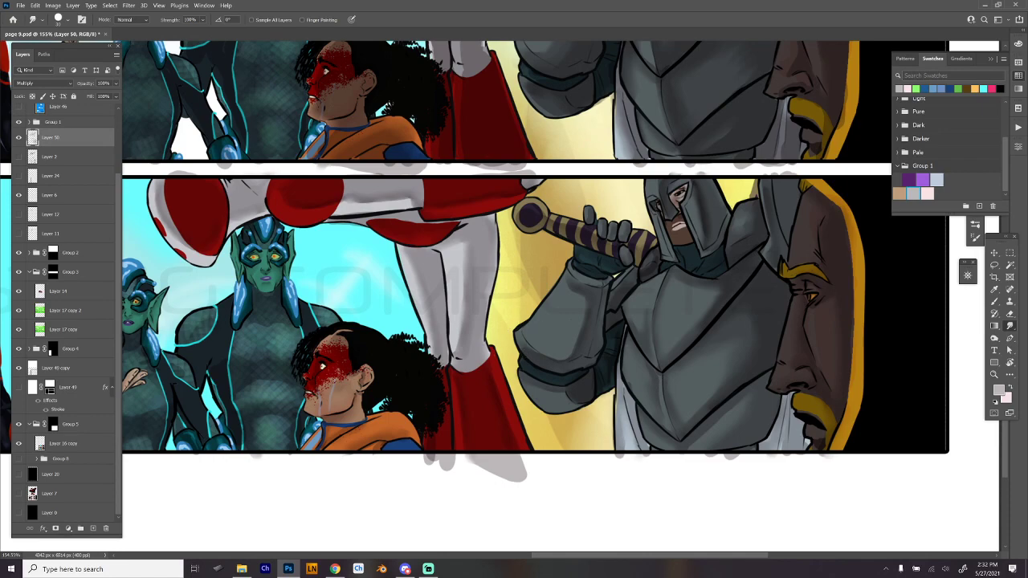
- Load the Layer 49 mask as a selection and add the Group 5 mask to it
scroll(783, 366, down, 3)
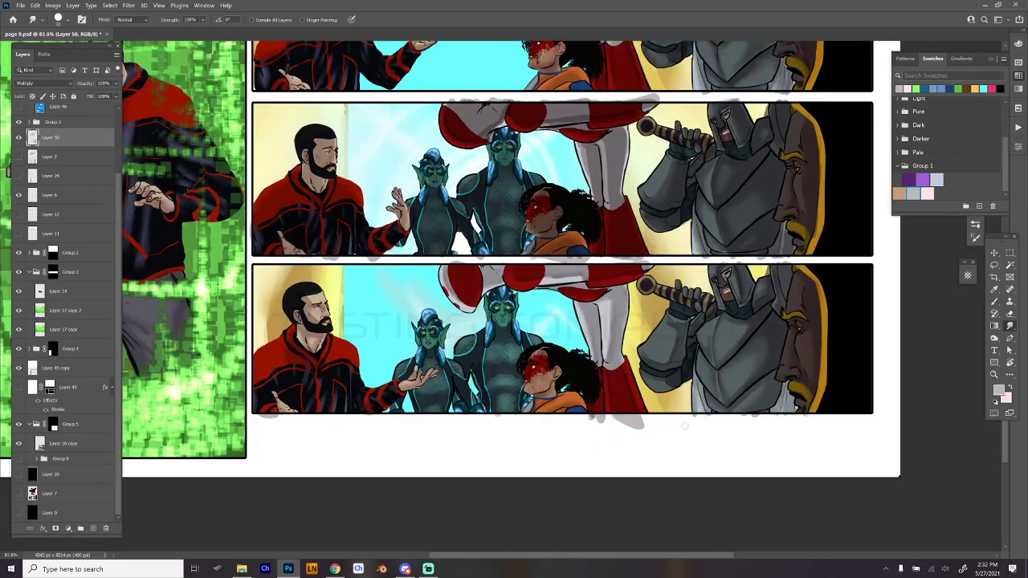
scroll(684, 426, down, 3)
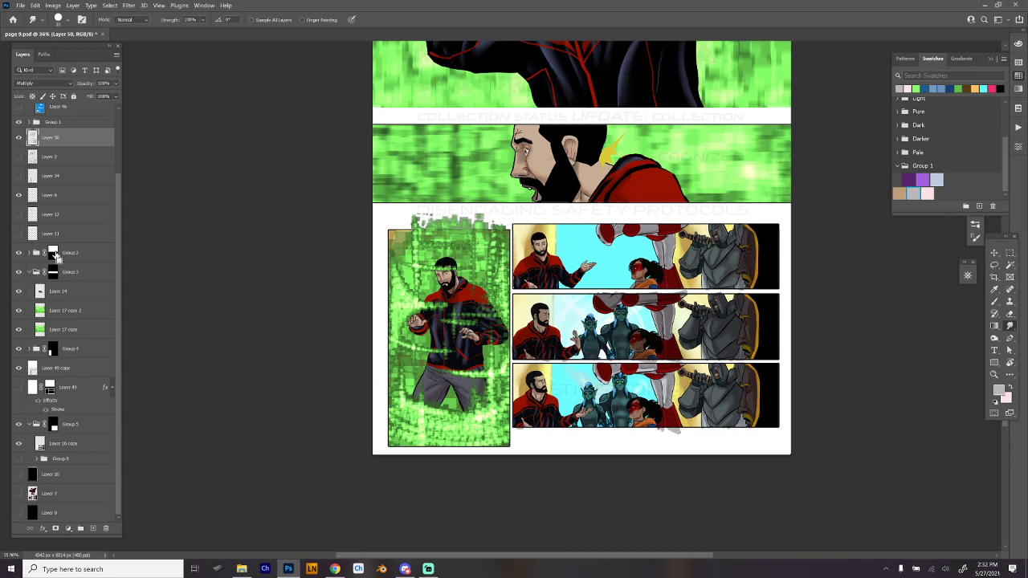
ctrl+click(49, 389)
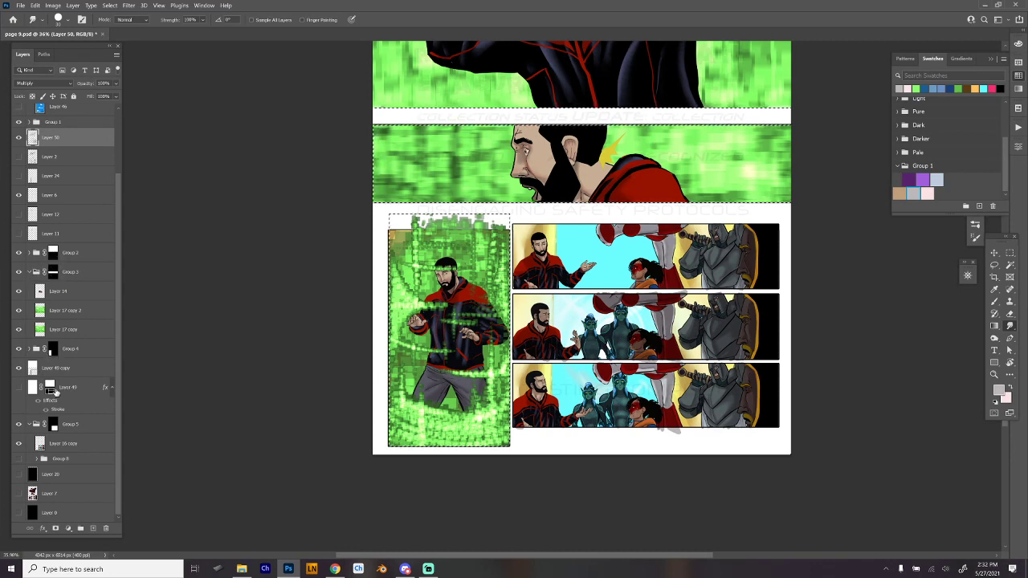
ctrl+shift+click(54, 427)
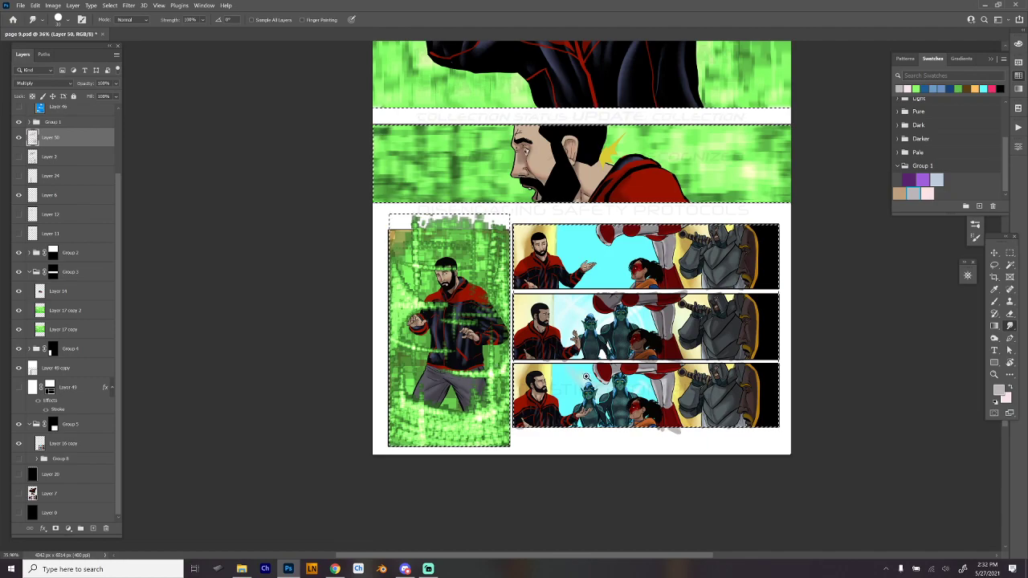
- Extend the selection with the Rectangular Marquee along the gutters between the three wide panels
scroll(585, 376, up, 3)
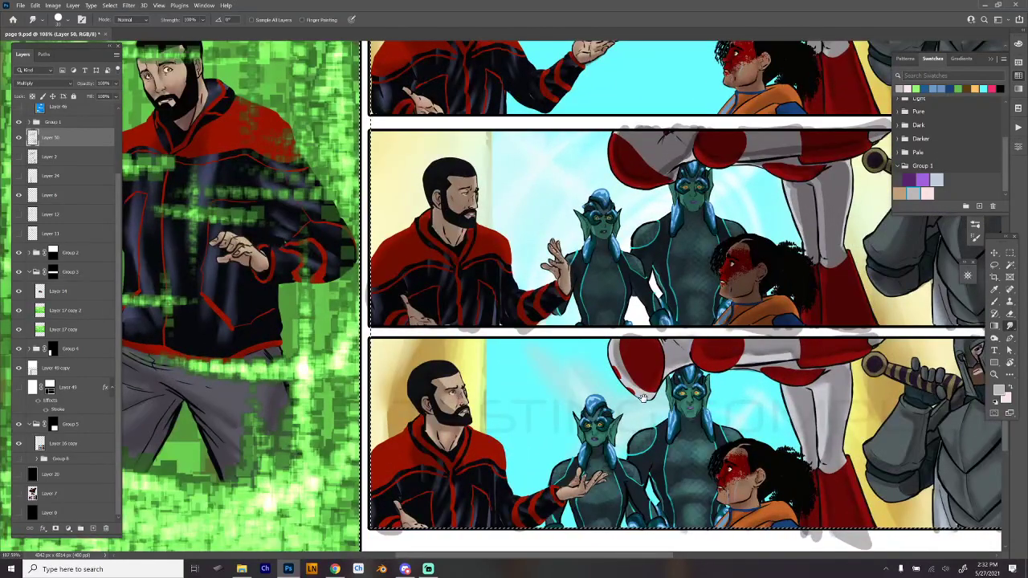
drag(644, 398, 471, 406)
scroll(500, 417, down, 4)
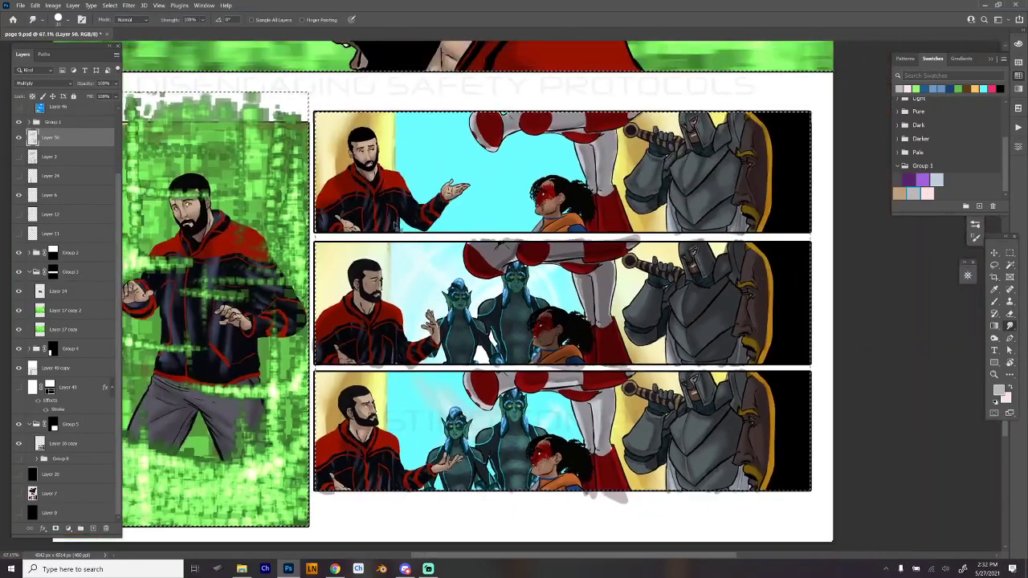
key(m)
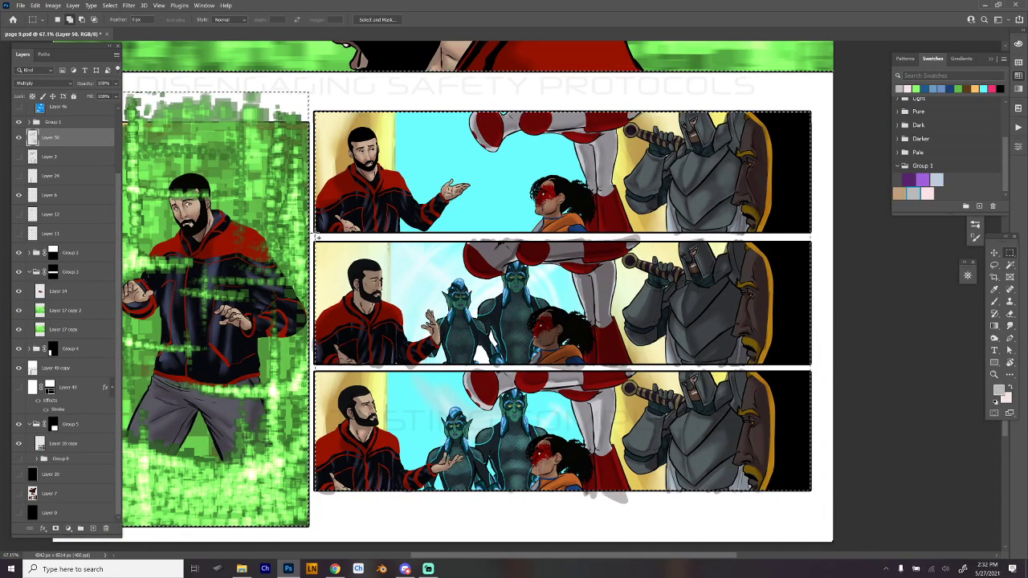
drag(316, 236, 863, 239)
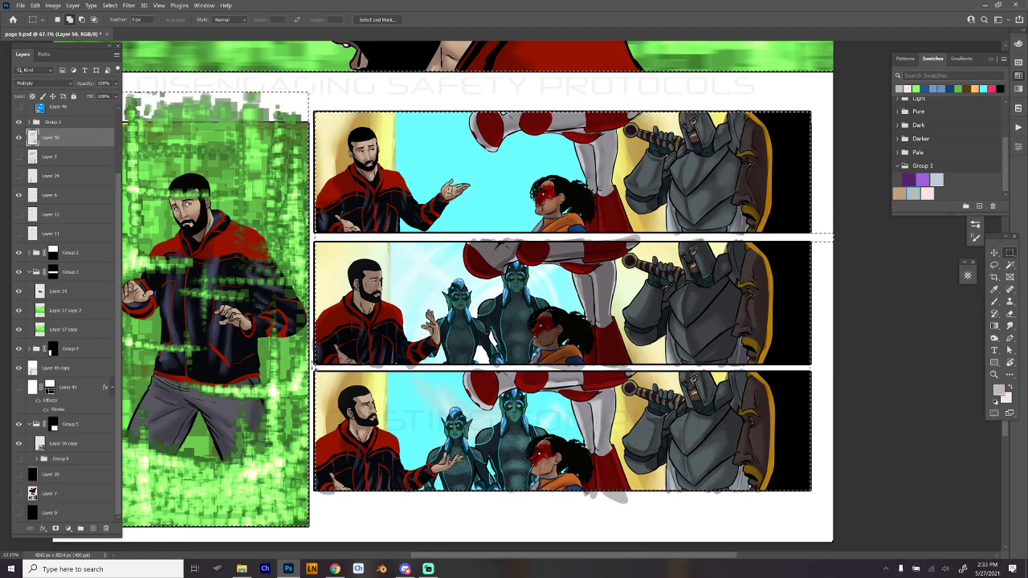
drag(312, 366, 850, 372)
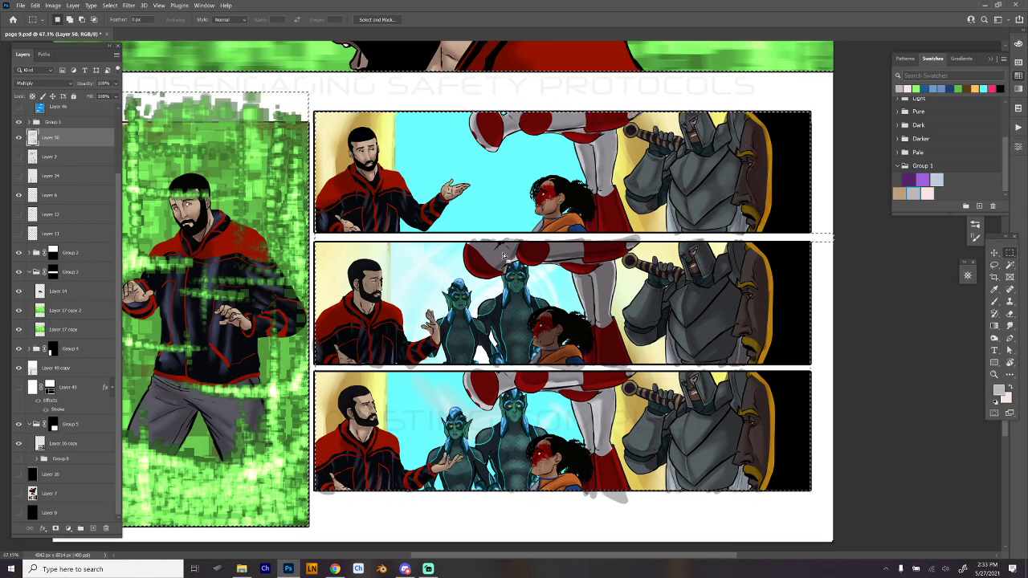
- Subtract the two gutters between the three wide panels from the selection, clear the shading outside the panels, and deselect
scroll(518, 273, down, 2)
scroll(518, 273, down, 2)
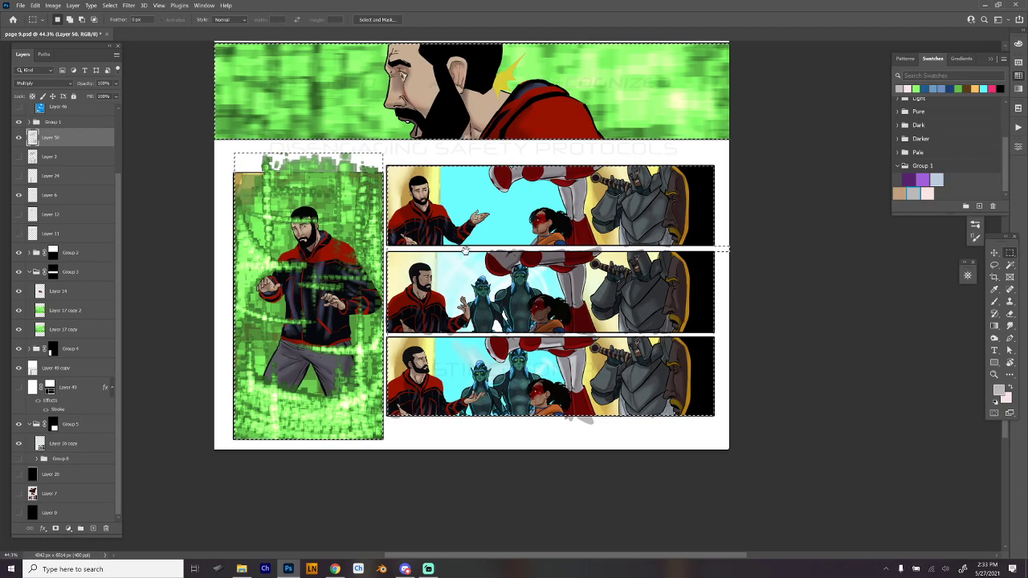
scroll(446, 250, up, 2)
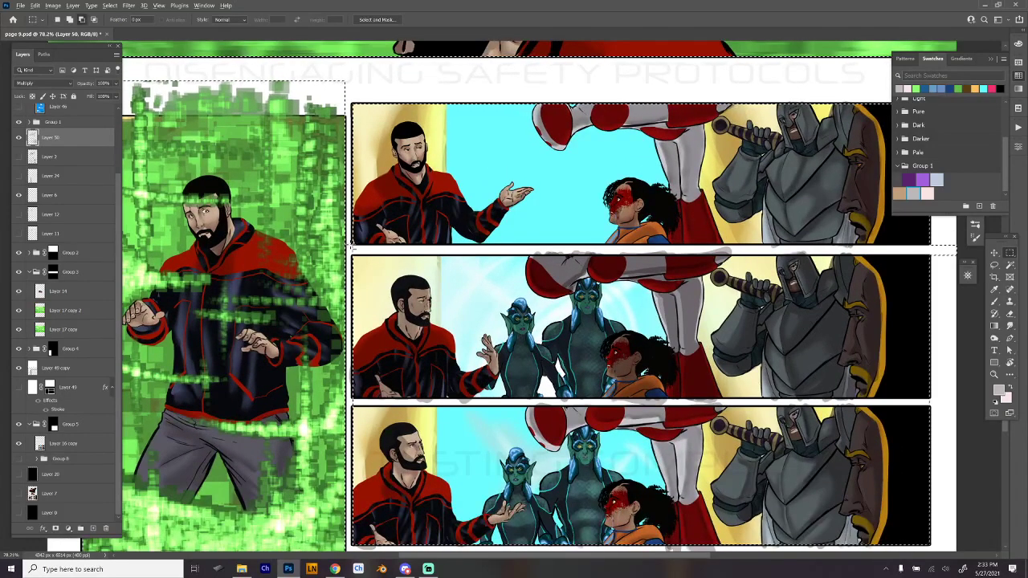
drag(351, 245, 954, 255)
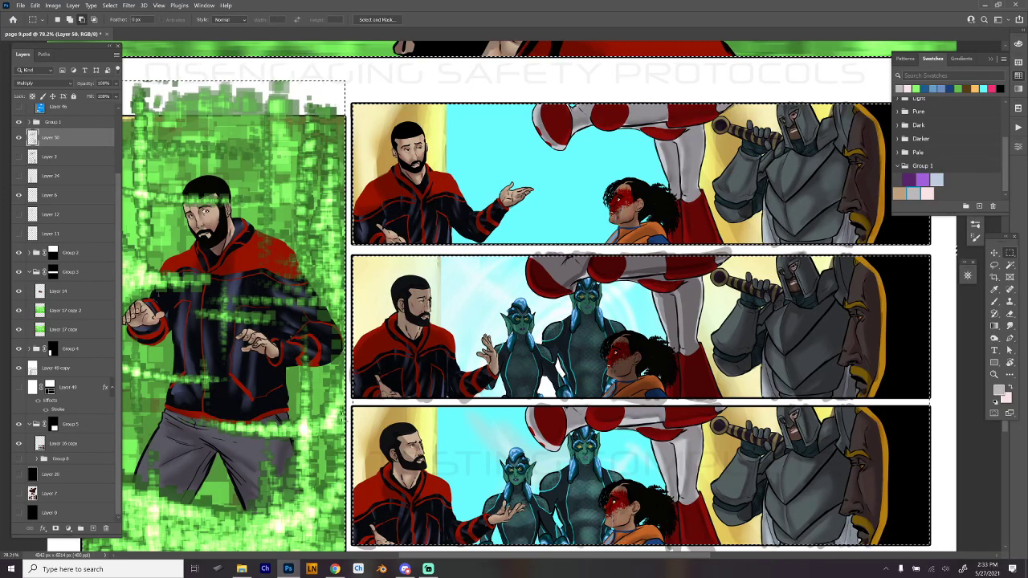
drag(351, 399, 961, 409)
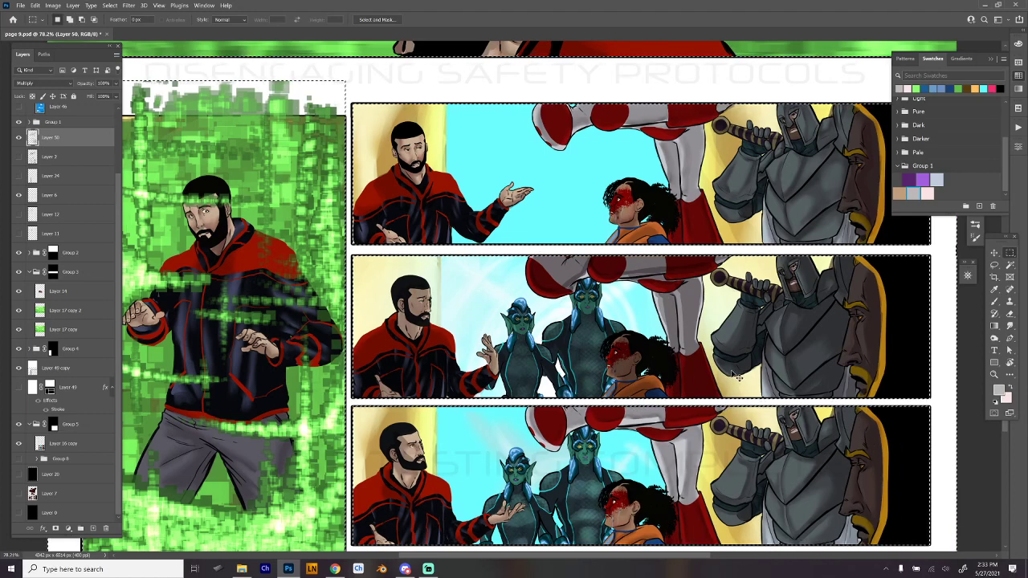
key(ctrl+d)
scroll(764, 362, down, 4)
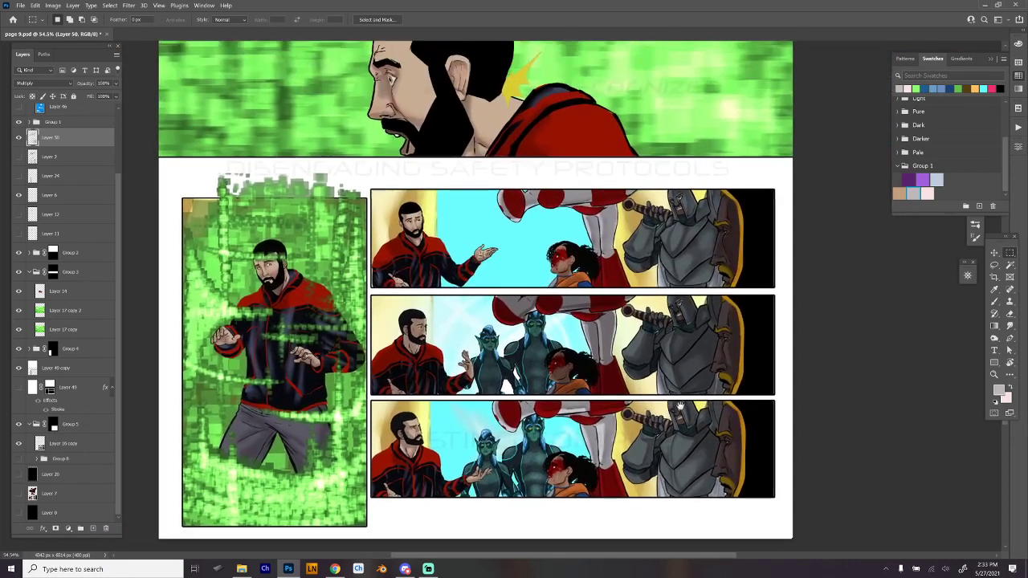
drag(710, 424, 697, 450)
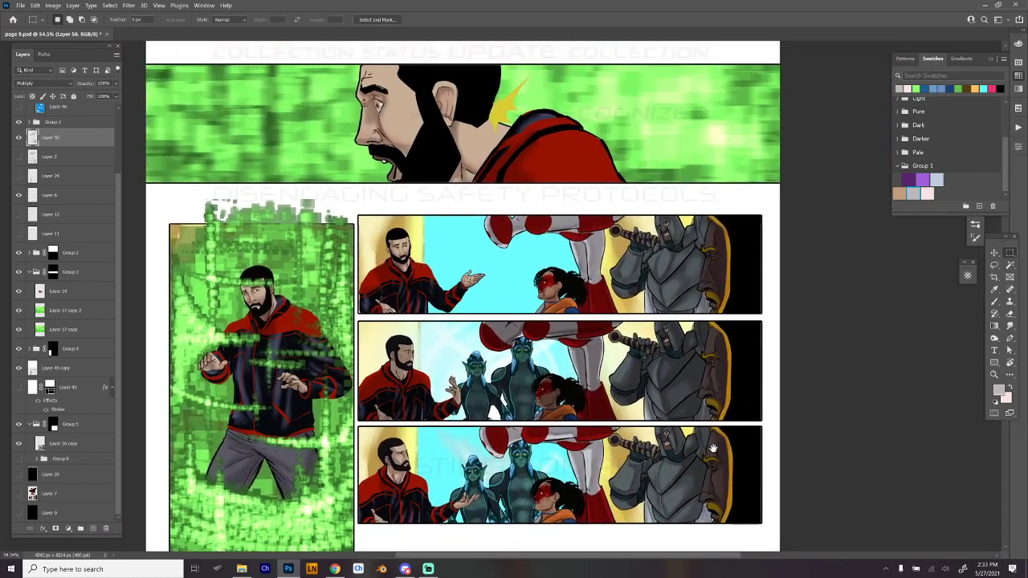
key(ctrl+shift+d)
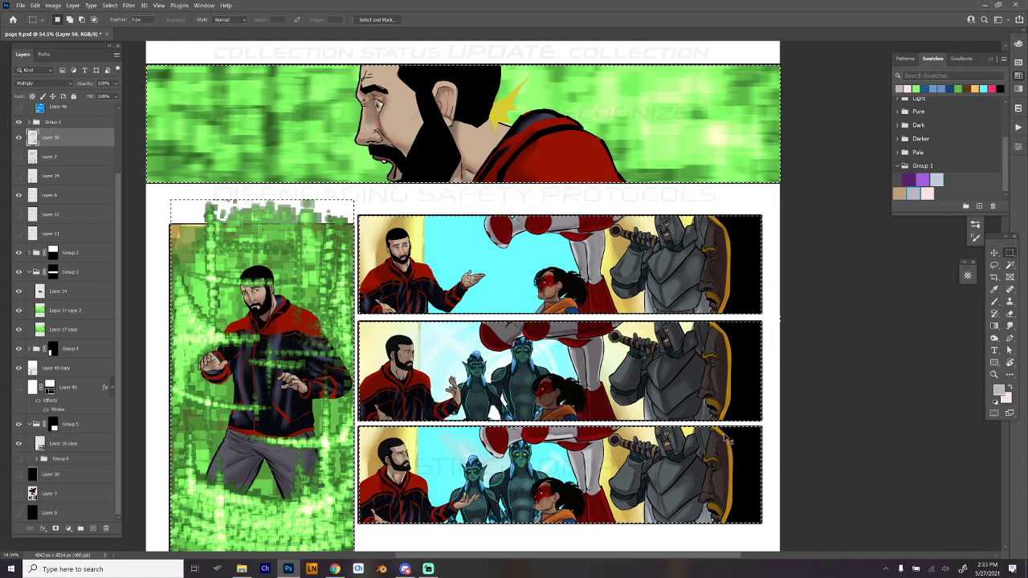
key(ctrl+d)
- Create a new layer above Layer 50 and set its blend mode to Linear Dodge (Add)
key(b)
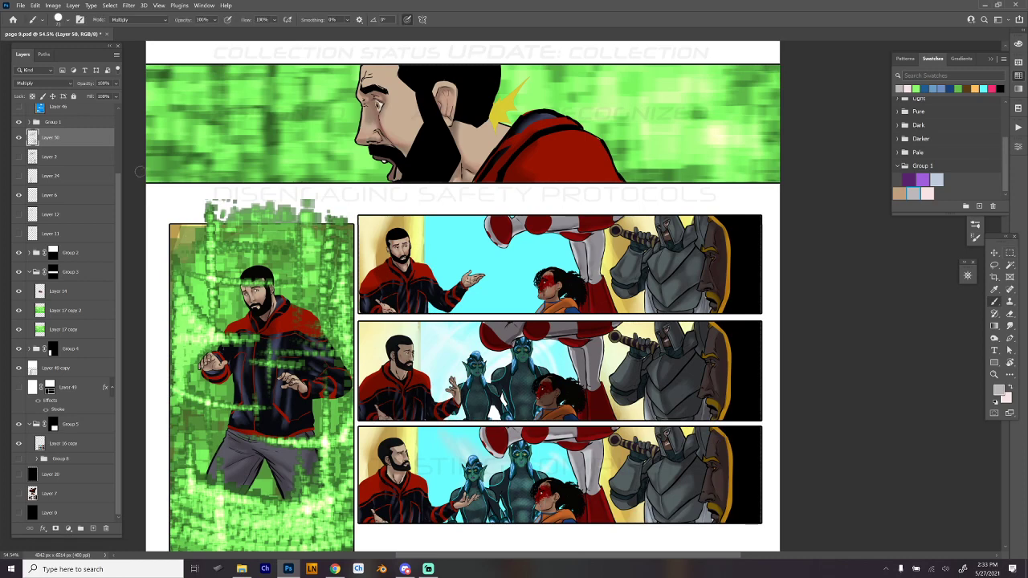
click(93, 527)
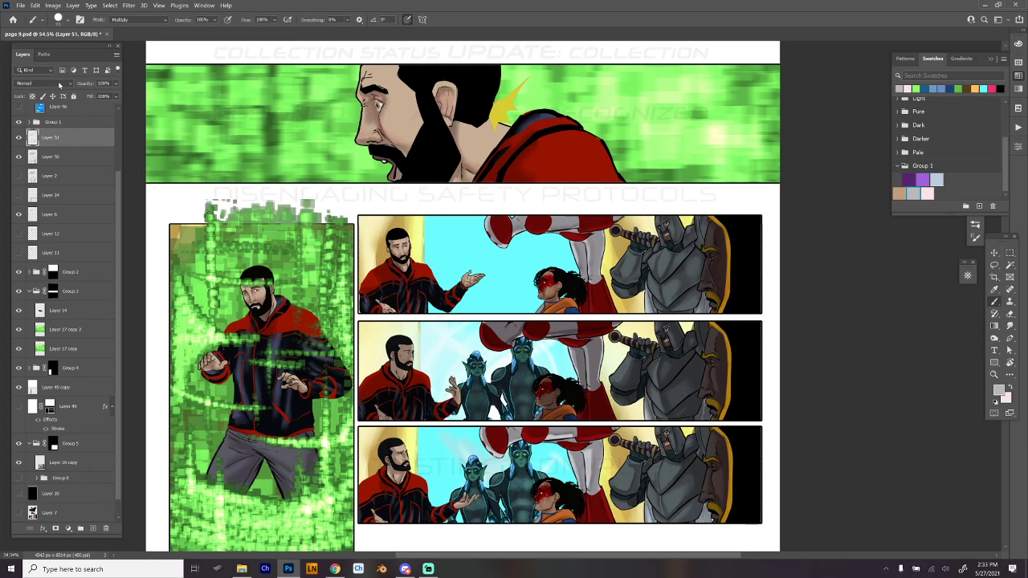
click(59, 83)
click(71, 180)
scroll(554, 117, up, 3)
scroll(518, 248, down, 3)
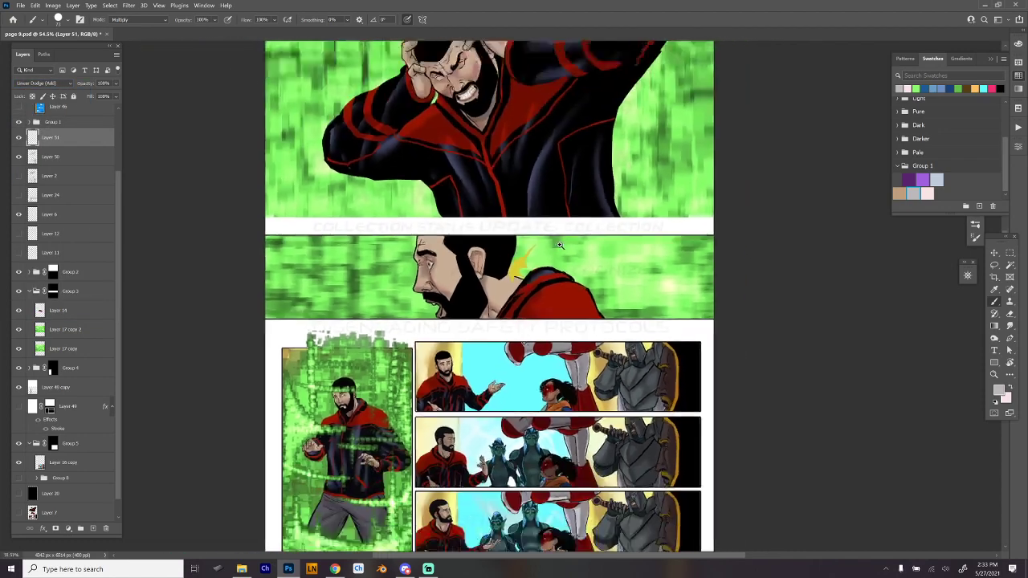
drag(518, 247, 507, 269)
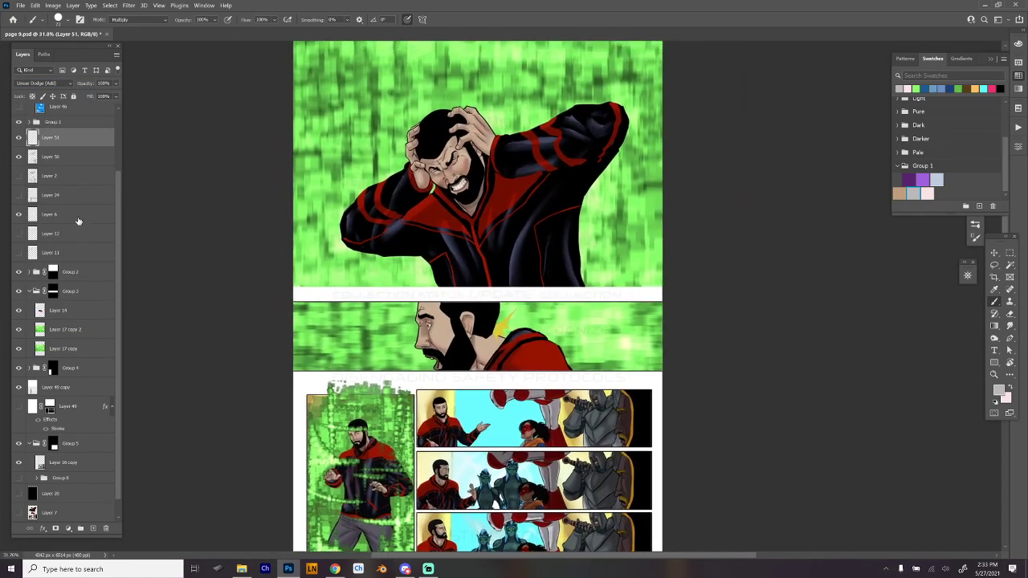
- Set up the Airbrush Soft Round 200 brush in Linear Dodge (Add) mode with light green sampled from the top panel's background
click(114, 20)
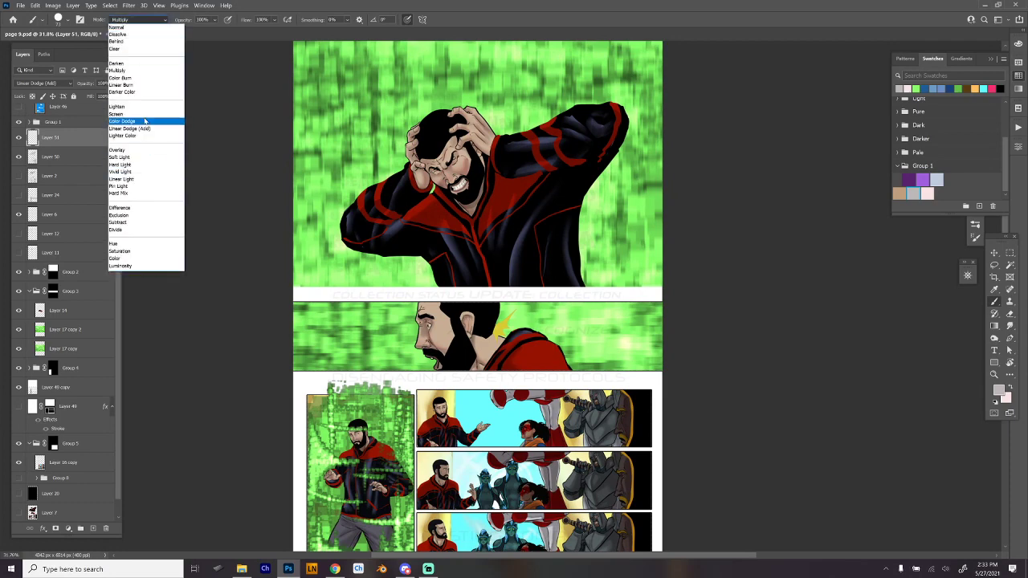
click(146, 130)
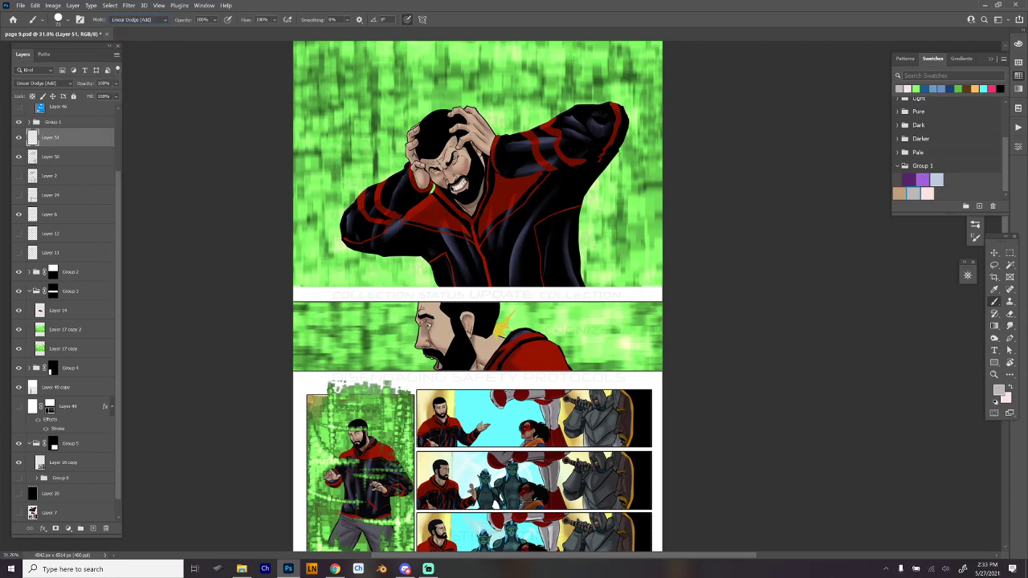
right_click(589, 237)
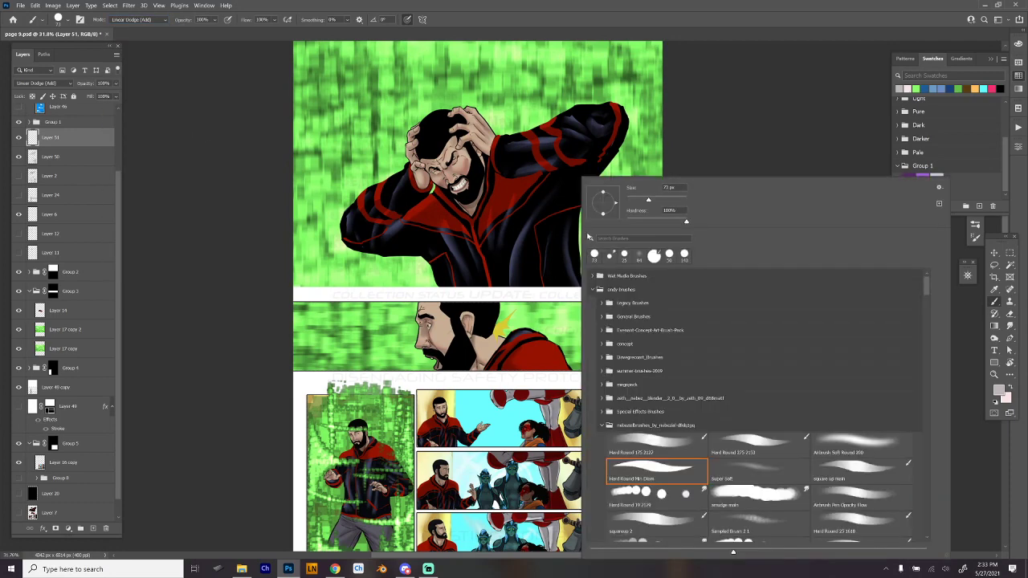
double_click(854, 444)
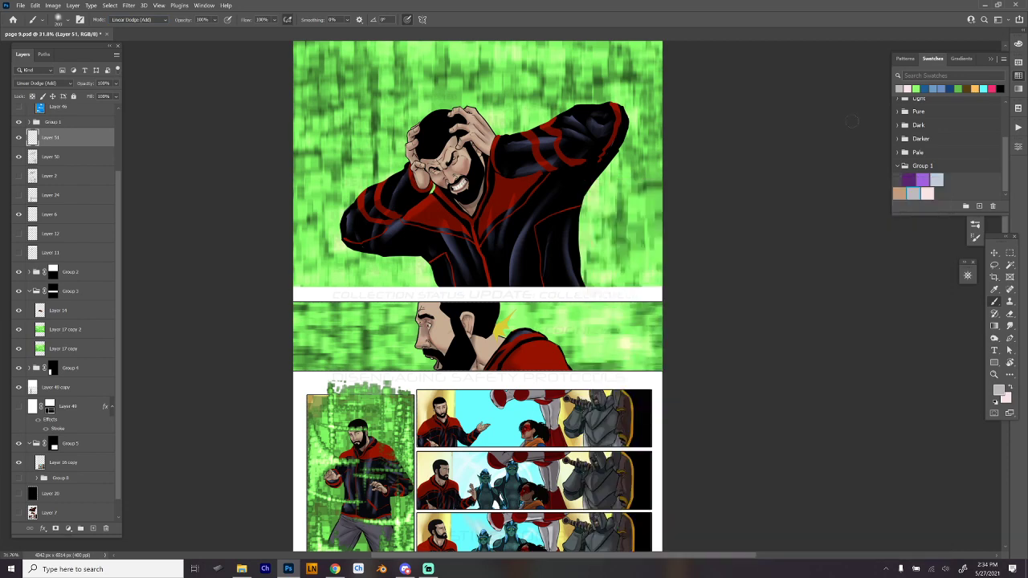
alt+click(642, 218)
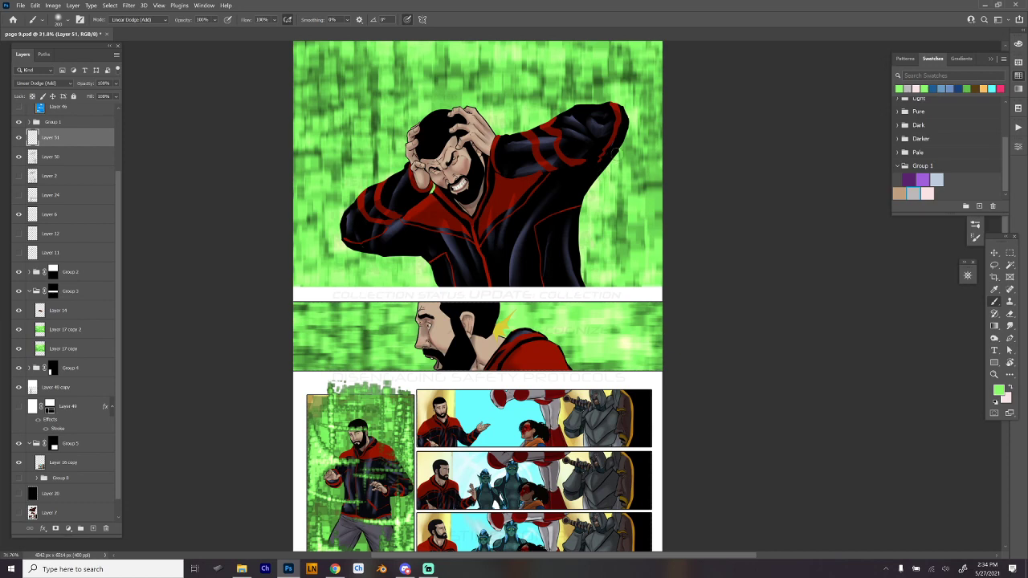
- Enlarge the soft brush to 511 px and paint a green glow along the man's sleeves and torso in the top panel
drag(616, 149, 575, 211)
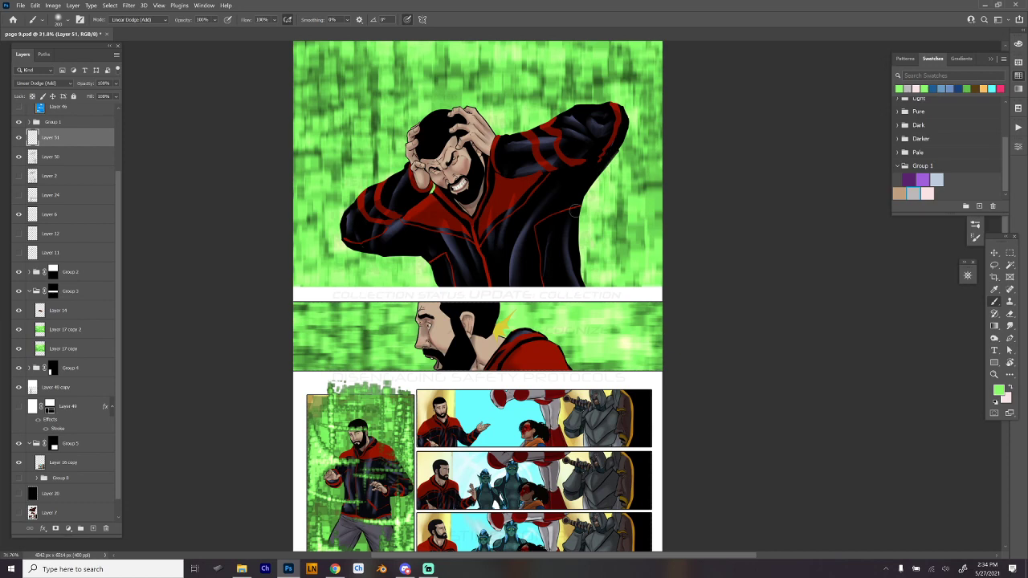
right_click(633, 154)
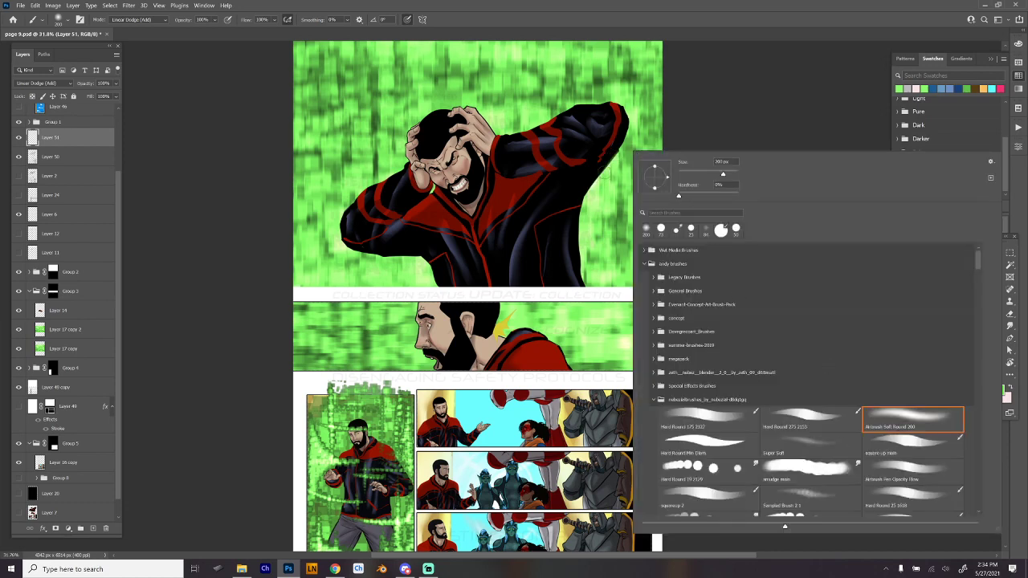
click(733, 174)
mouse_move(600, 164)
mouse_down()
mouse_move(579, 206)
mouse_move(614, 156)
mouse_move(584, 228)
mouse_up()
key(ctrl+z)
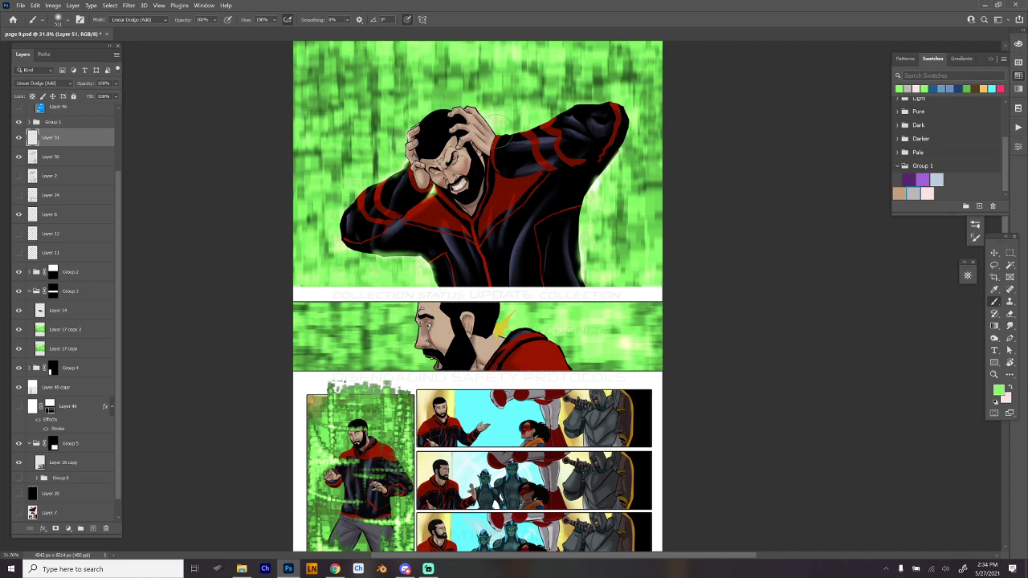
- Try a large soft glow over the yellow spark behind the man's neck in the middle panel, and undo it
scroll(681, 199, down, 3)
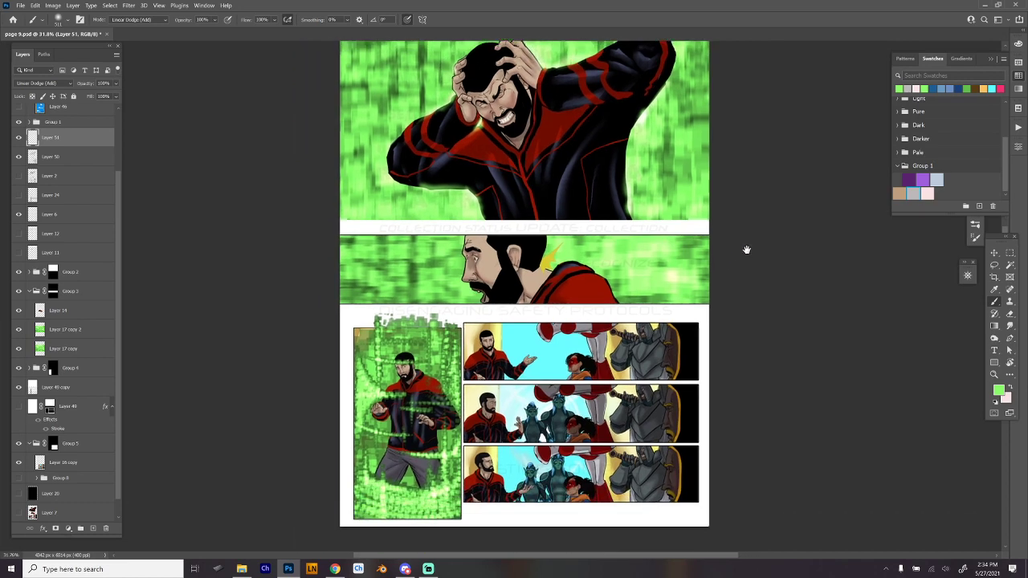
mouse_move(499, 207)
mouse_down()
mouse_move(509, 202)
mouse_move(491, 204)
mouse_move(505, 210)
mouse_up()
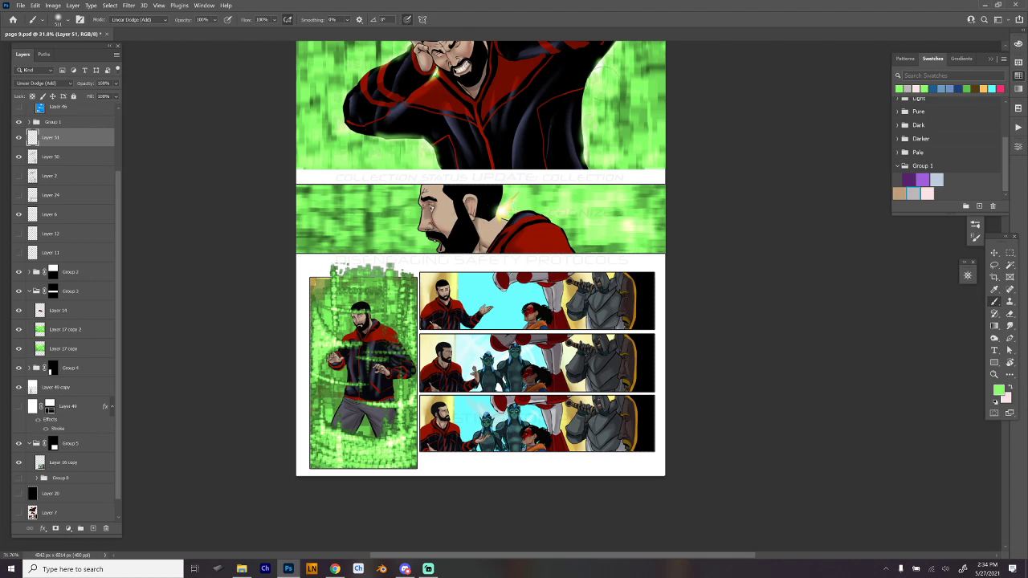
scroll(522, 213, up, 5)
key(ctrl+z)
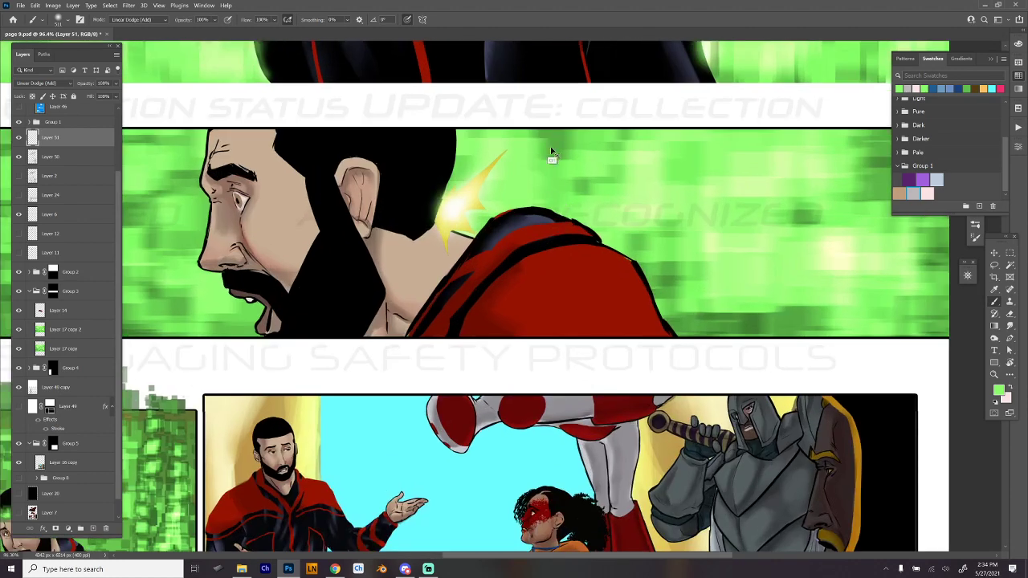
key(ctrl+z)
key(ctrl+z)
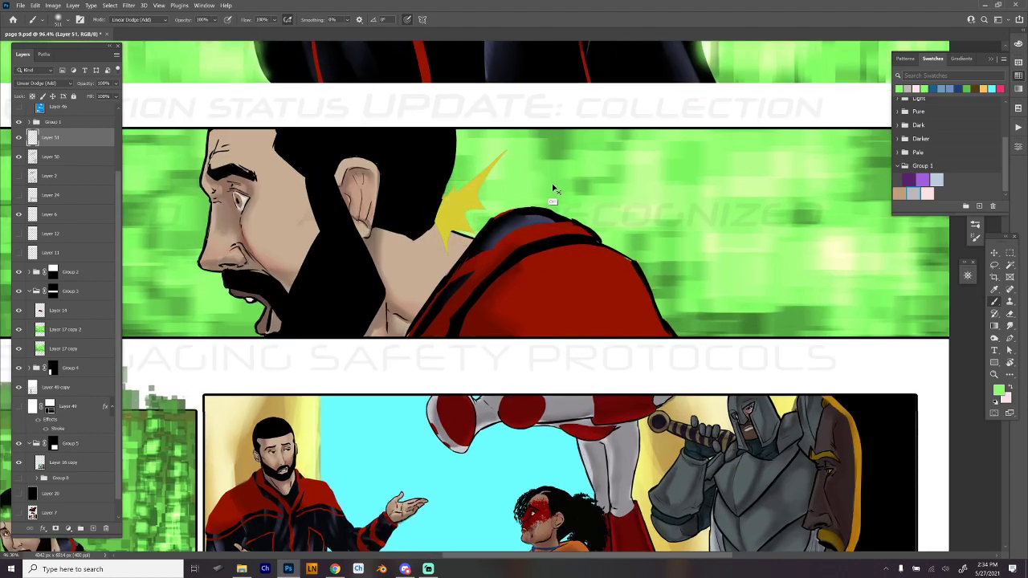
- Reduce the soft brush size and brighten the core of the yellow spark behind the man's neck
right_click(553, 188)
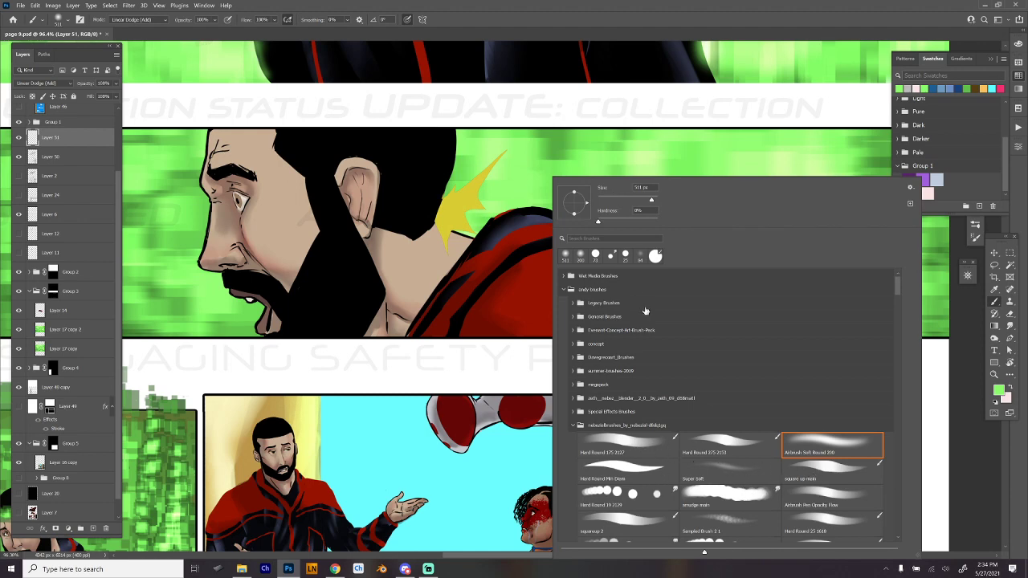
key(Return)
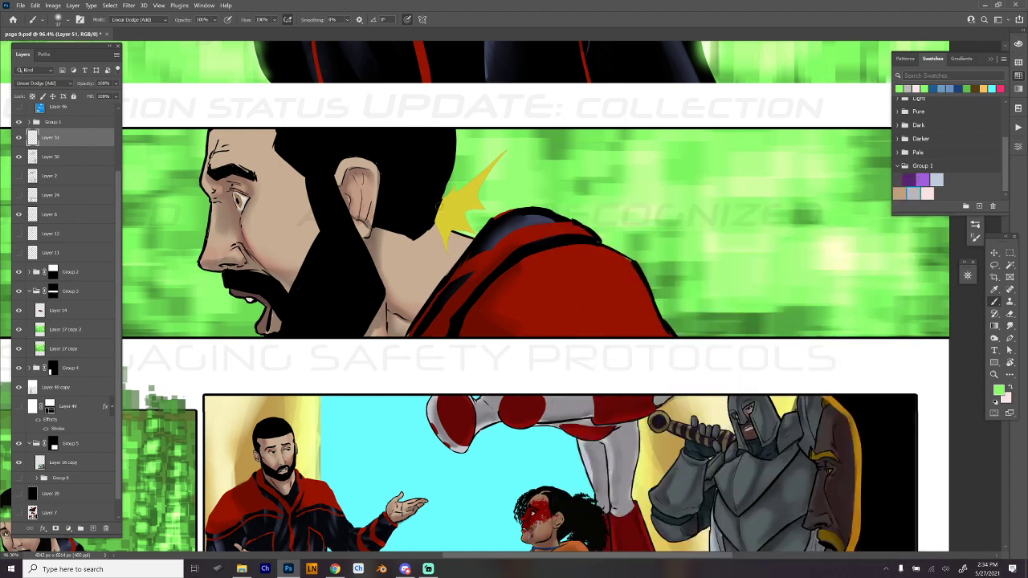
drag(451, 199, 470, 191)
key(ctrl+z)
right_click(569, 226)
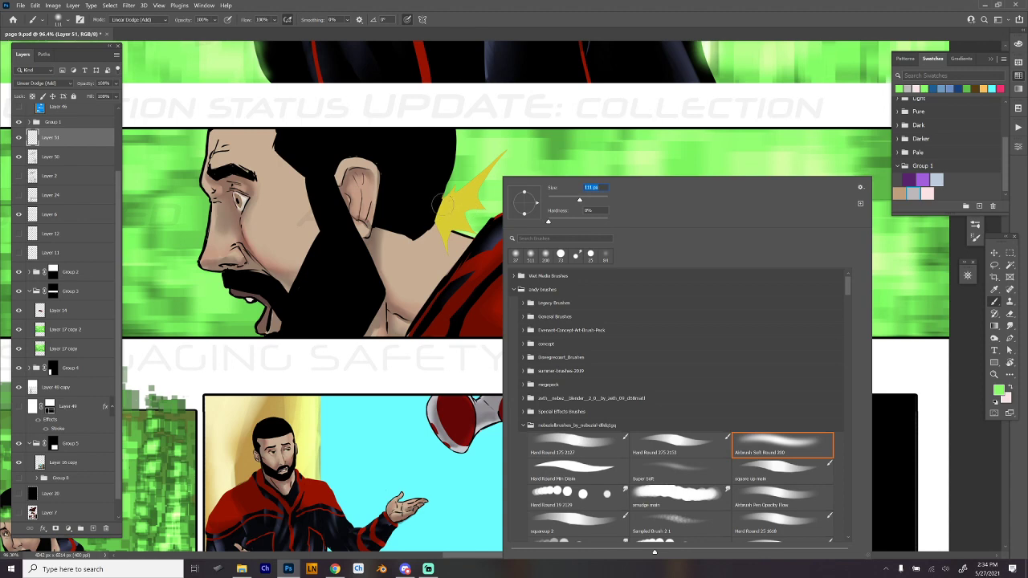
key(Return)
drag(444, 205, 442, 211)
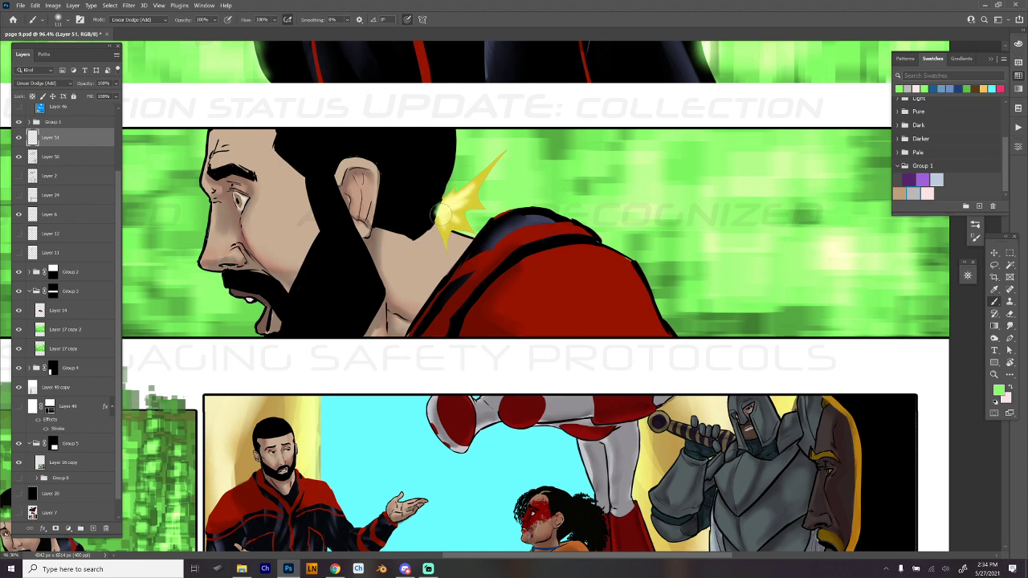
- Paint crossing light rays radiating from the spark over the man's hair, neck and the green background
mouse_move(442, 214)
mouse_down()
mouse_move(416, 160)
mouse_move(424, 251)
mouse_up()
drag(457, 160, 419, 272)
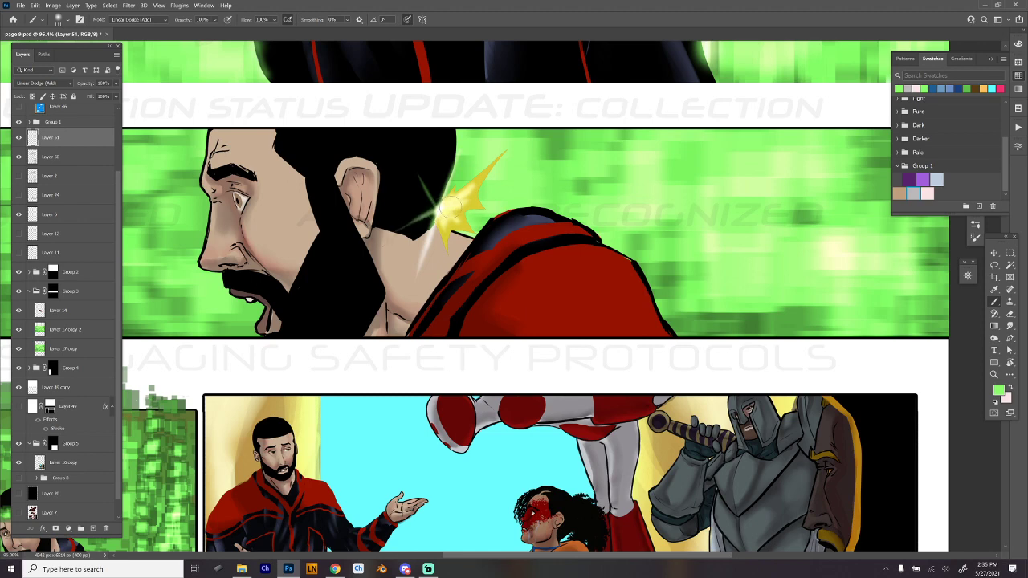
drag(367, 244, 526, 169)
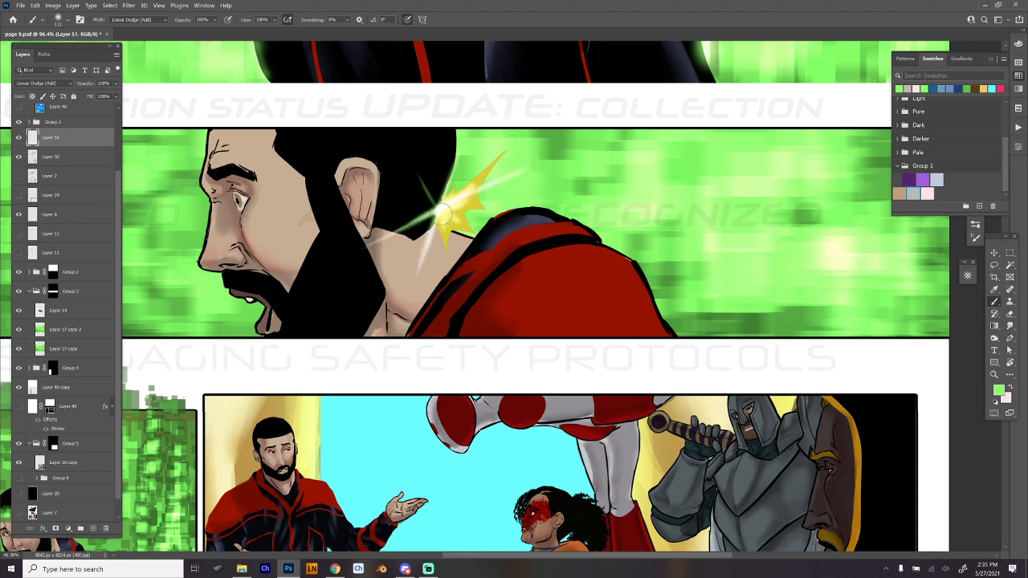
drag(431, 168, 455, 265)
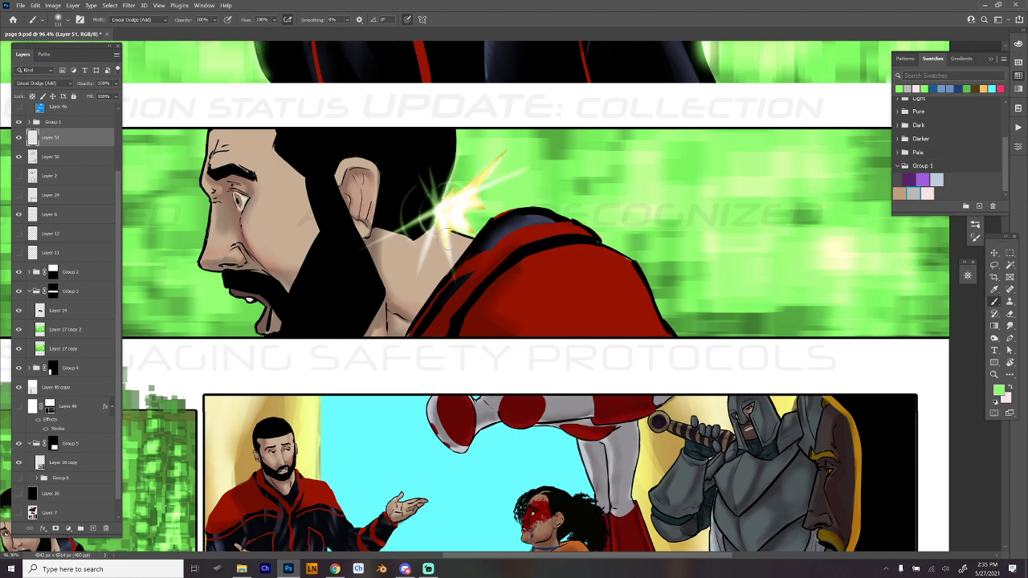
- Enlarge the soft brush to 600 px and paint a green glow around the man in the tall green panel
scroll(474, 168, down, 3)
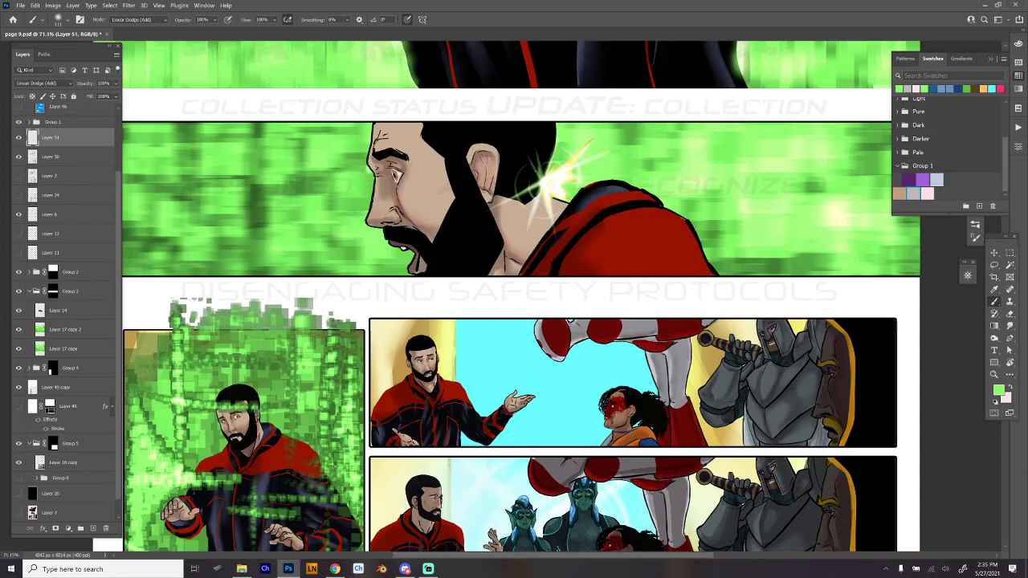
key(ctrl+0)
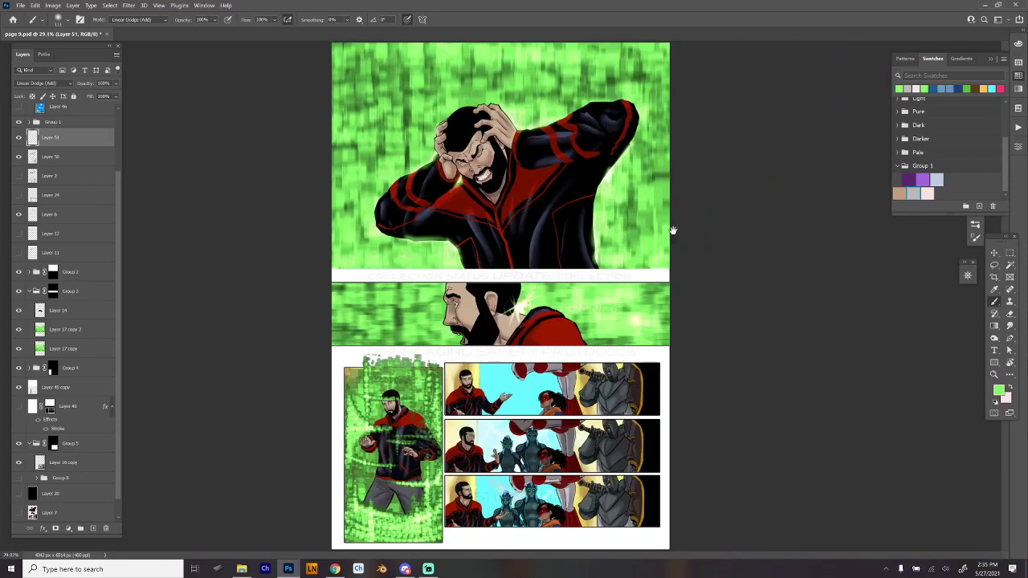
scroll(598, 323, up, 2)
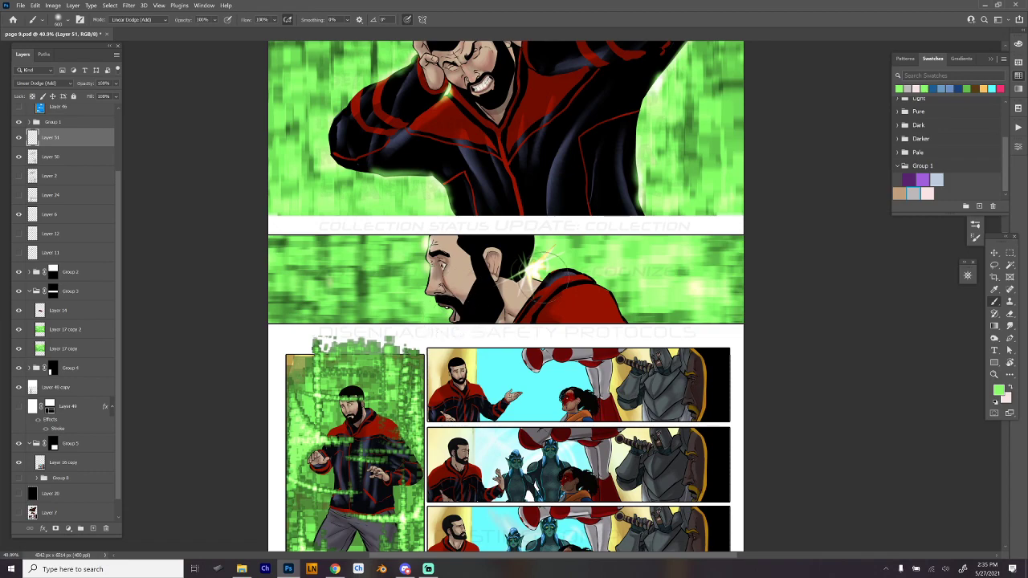
drag(662, 386, 710, 266)
drag(417, 360, 462, 354)
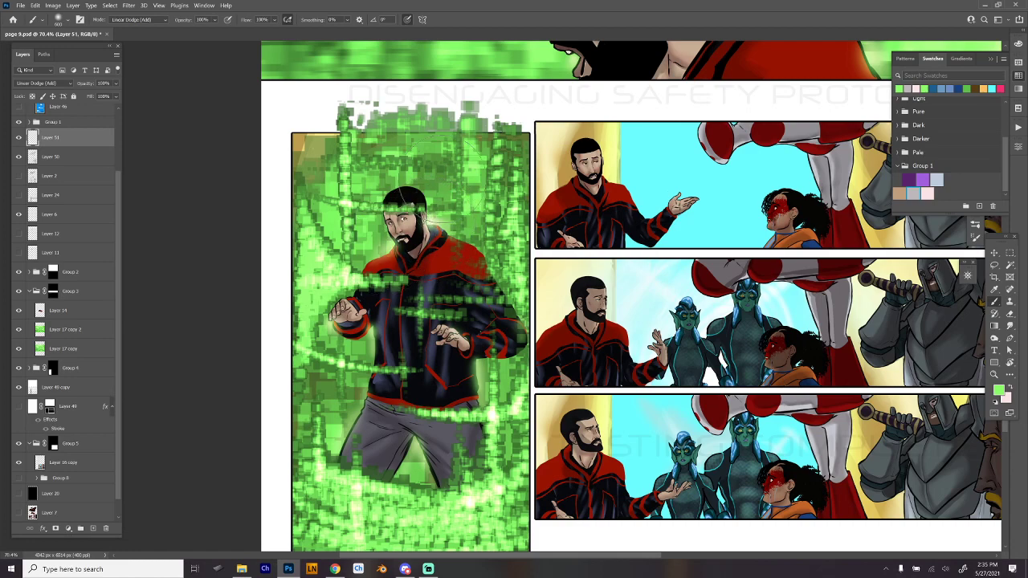
drag(838, 429, 638, 426)
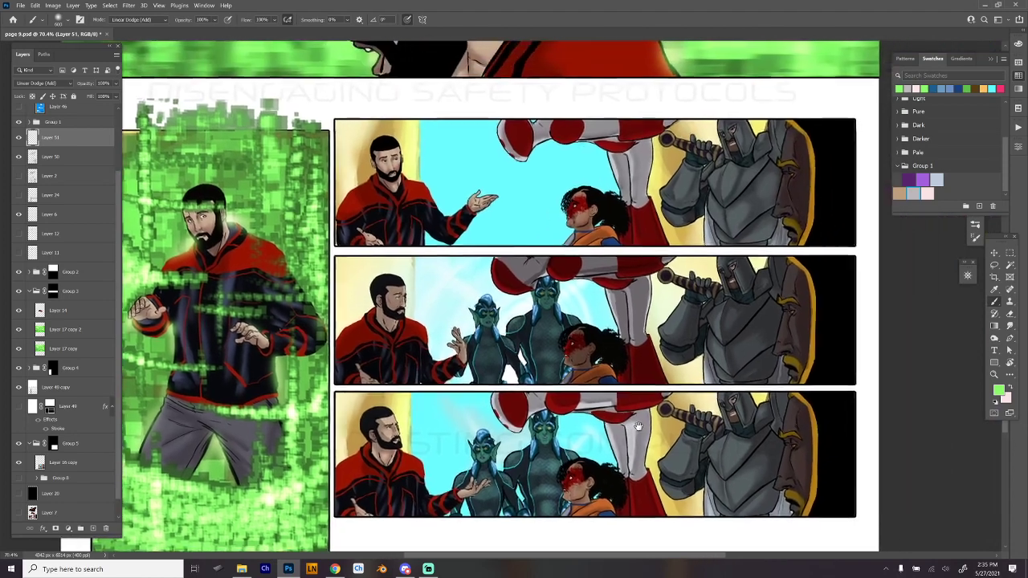
drag(763, 414, 723, 416)
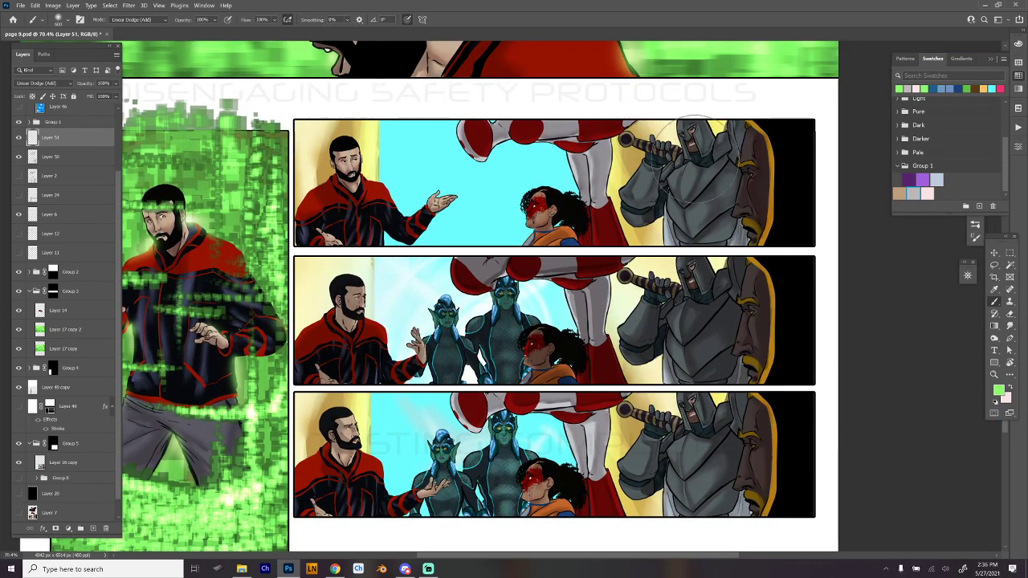
- Sample the cyan background and build up a bright cyan glow between the two blue-haired elves in the middle right-hand panel
alt+click(527, 169)
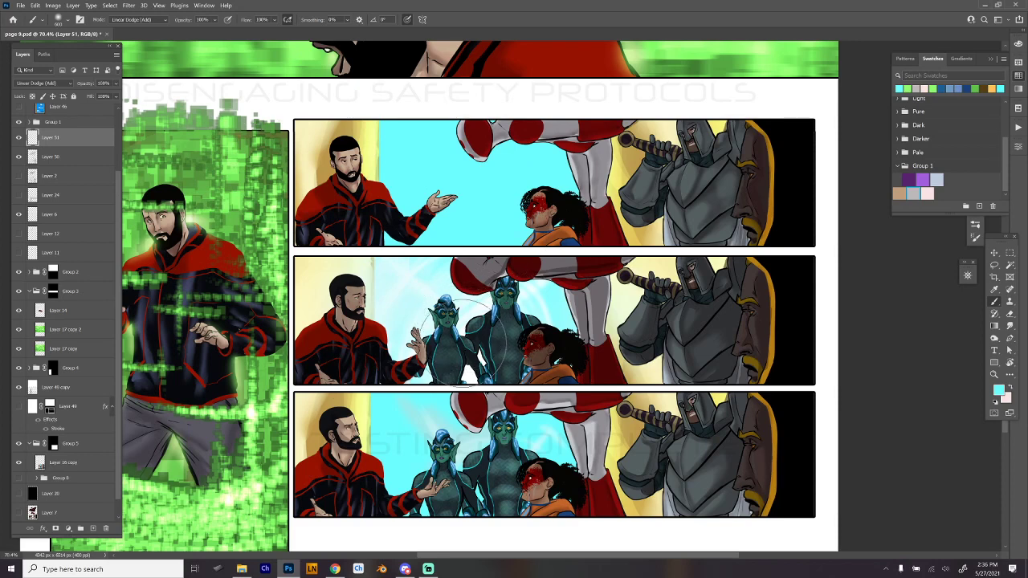
click(461, 335)
click(463, 335)
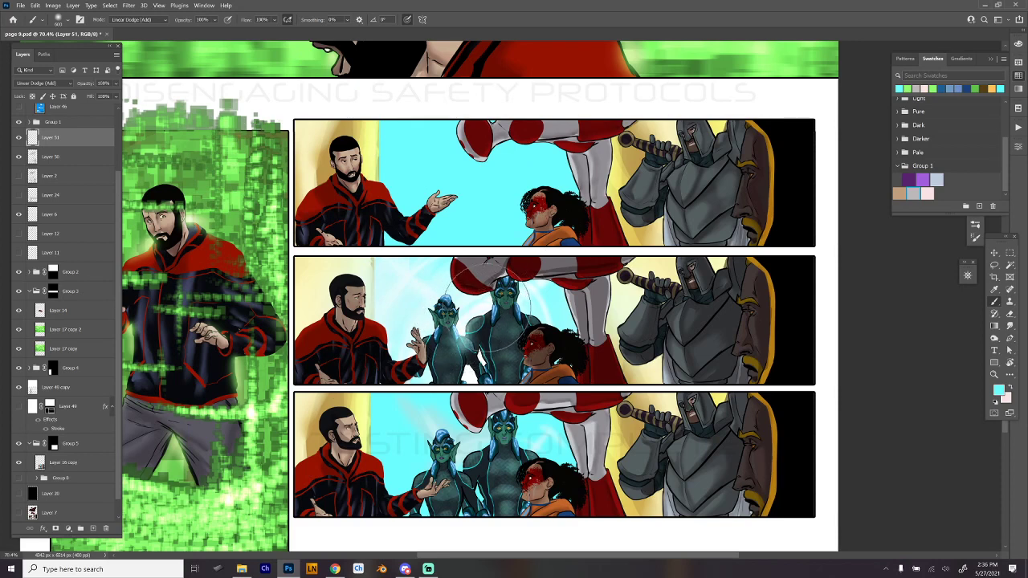
drag(488, 310, 467, 342)
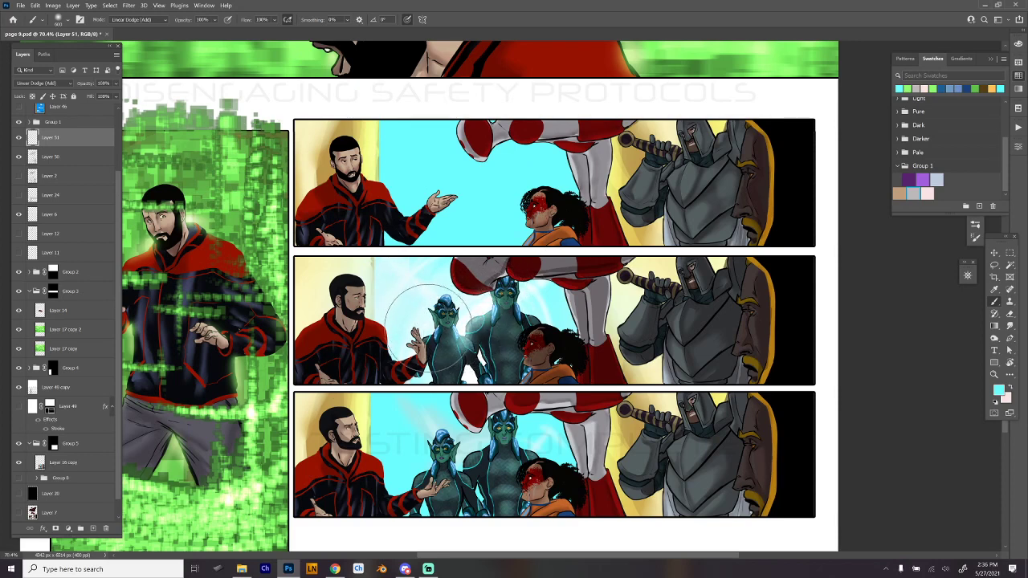
click(426, 332)
click(468, 369)
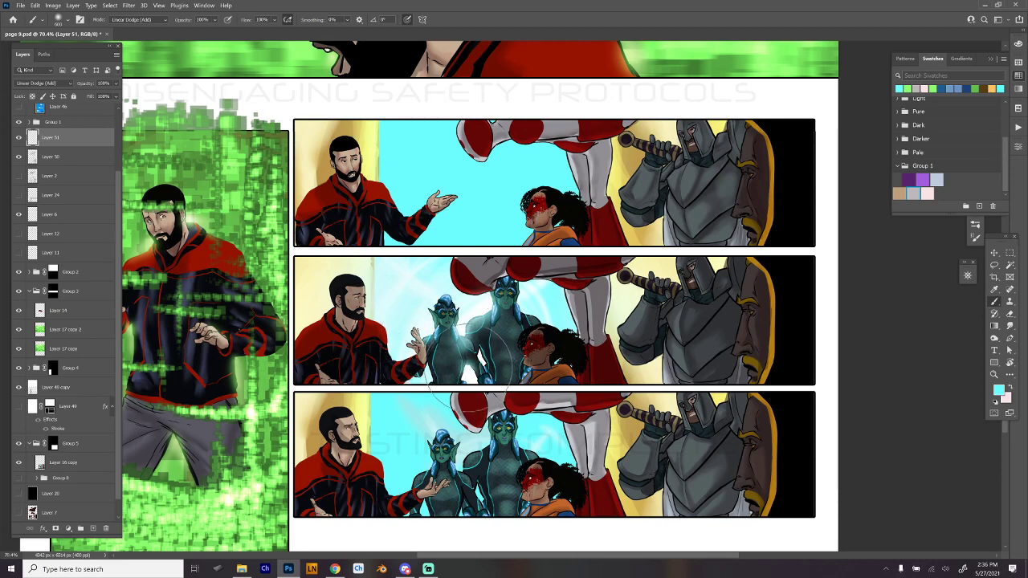
click(468, 370)
click(482, 358)
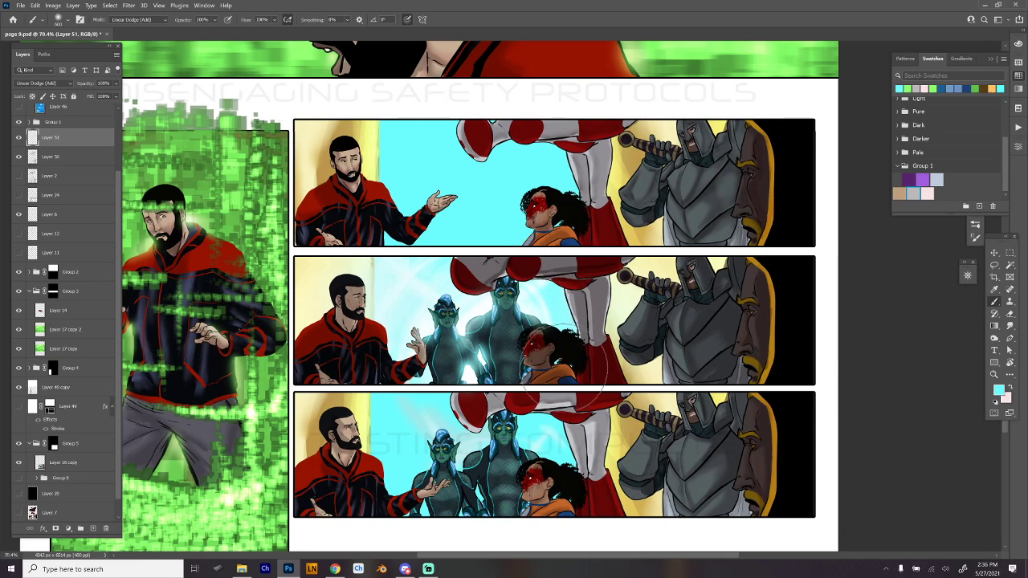
- Add cyan glow behind the red-masked woman's hair and shoulder and over the knight's breastplate in the middle panel
click(558, 361)
click(557, 360)
click(572, 362)
click(546, 362)
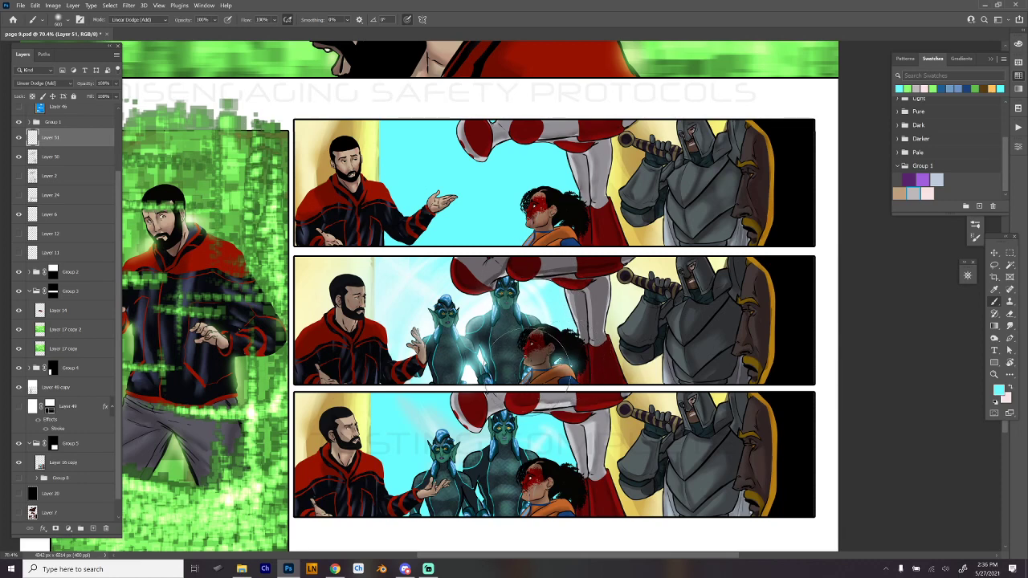
click(568, 323)
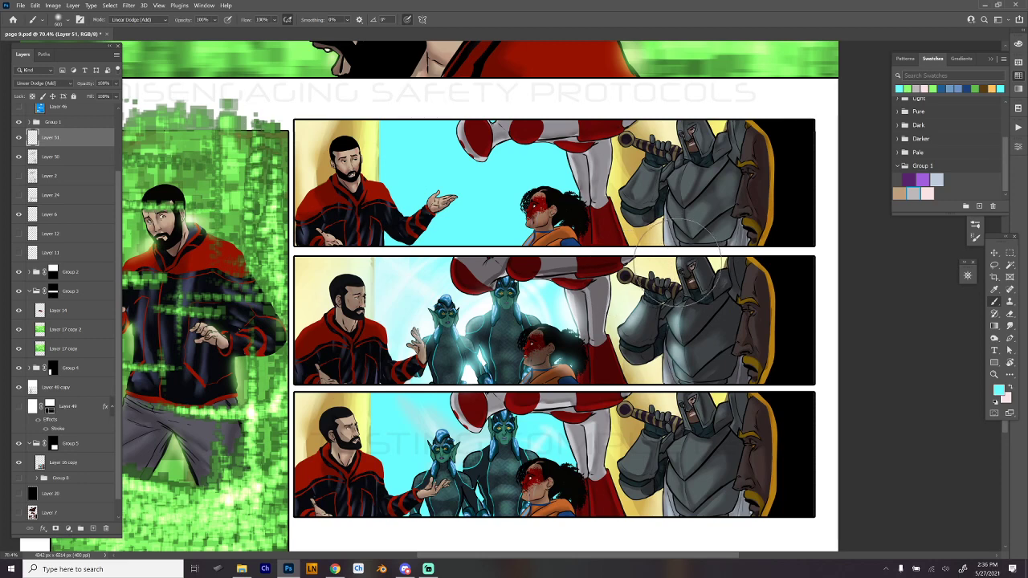
- Reduce the soft brush size and paint cyan highlights along the knight's breastplate and arm armor, undoing a stray stroke
right_click(665, 259)
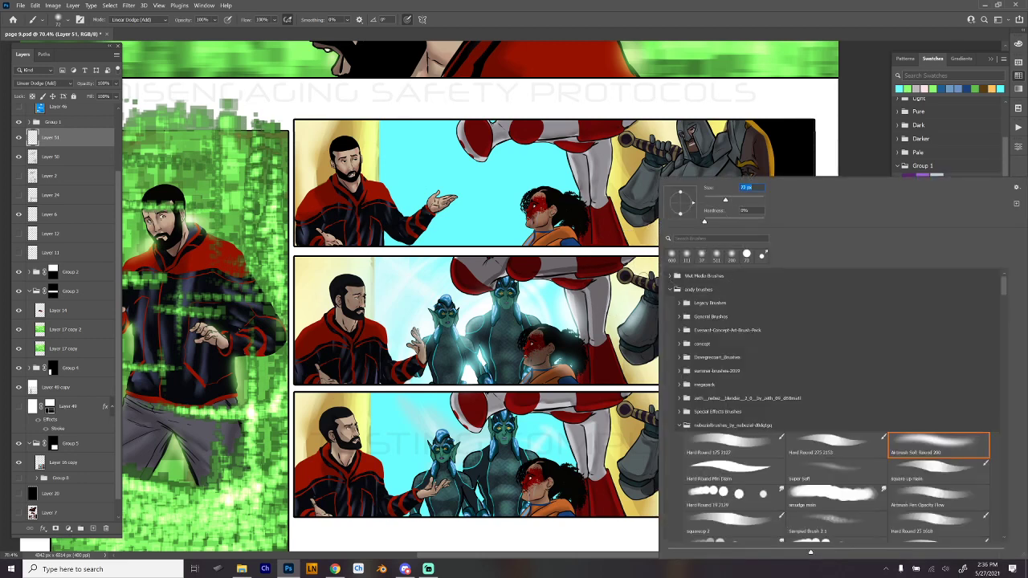
click(621, 276)
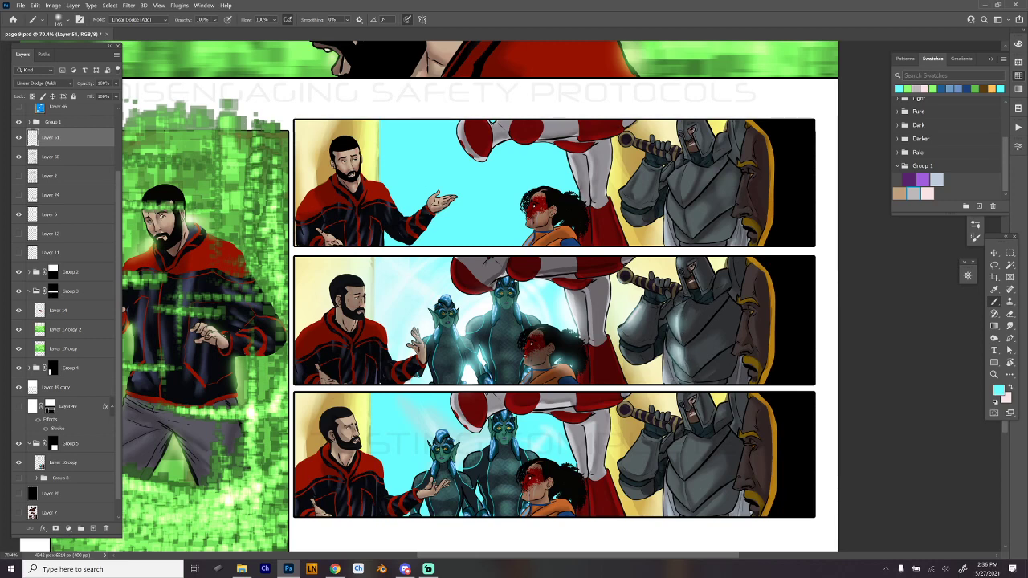
drag(665, 345, 663, 386)
key(ctrl+z)
drag(695, 283, 649, 342)
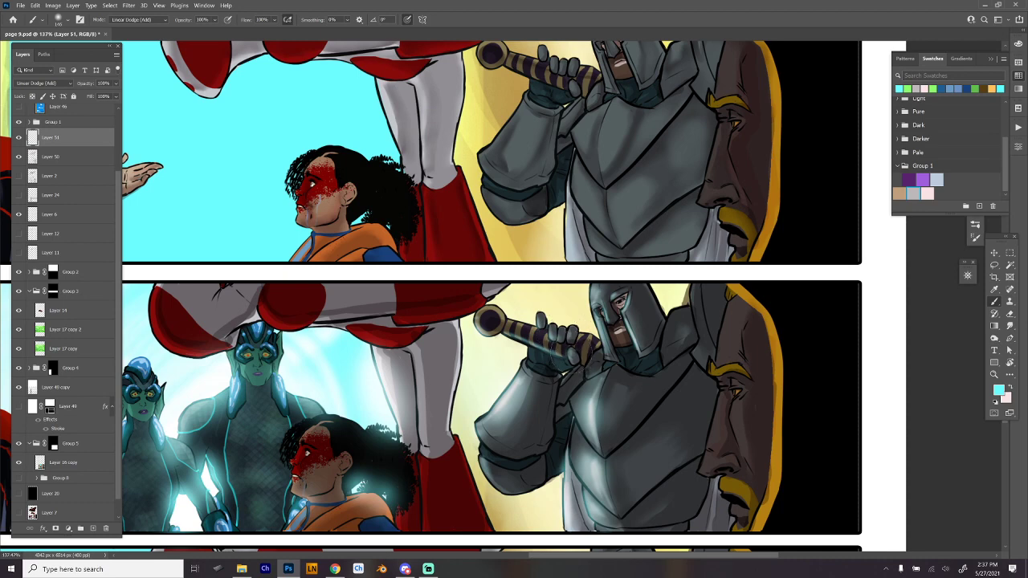
- Paint cyan rim light on the knight's gloved hand, neck and raised shoulder armor, and the edge of the neighboring dark face
drag(572, 363, 567, 354)
mouse_move(663, 352)
mouse_down()
mouse_move(680, 338)
mouse_move(665, 351)
mouse_up()
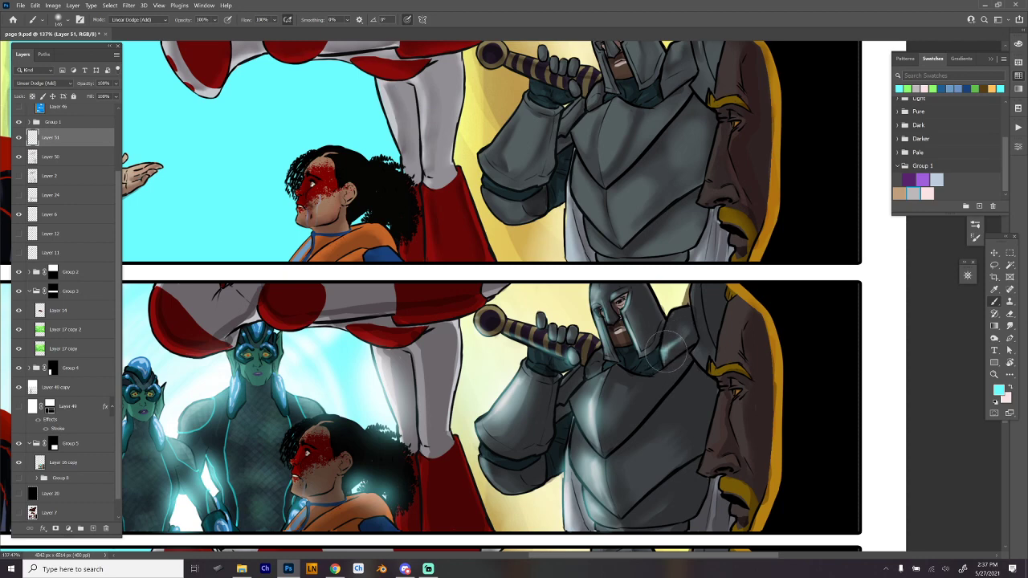
drag(692, 285, 692, 325)
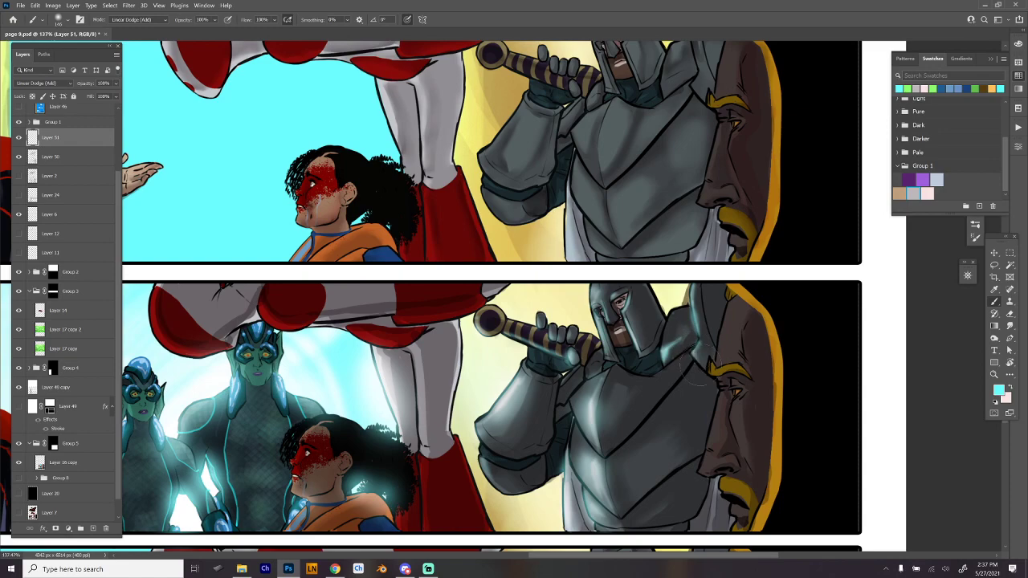
drag(700, 367, 698, 354)
drag(721, 447, 732, 319)
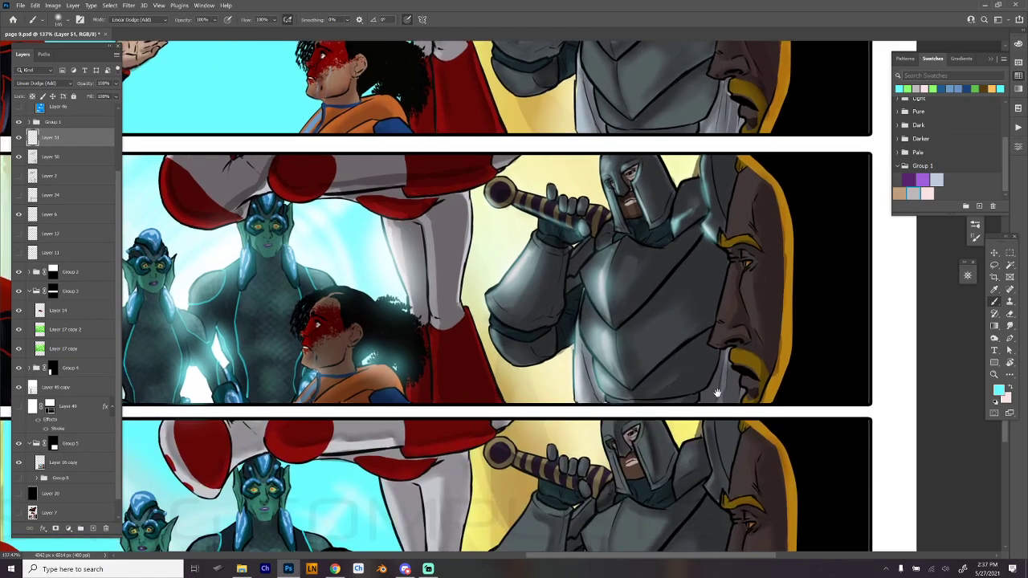
- Enlarge the soft brush to 464 px and brighten the gold edge around the dark face beside the knight
scroll(760, 385, down, 3)
right_click(769, 232)
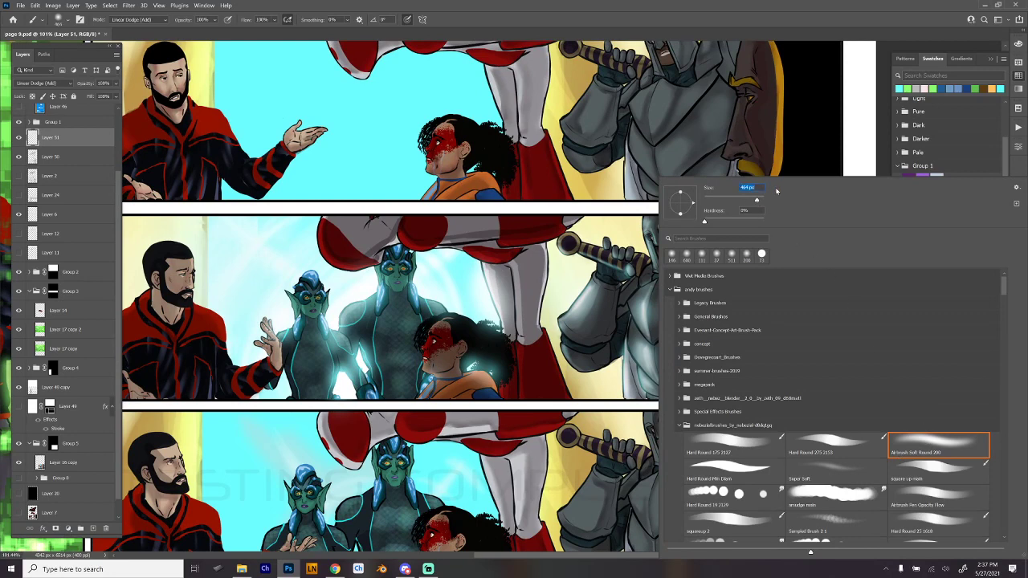
click(868, 135)
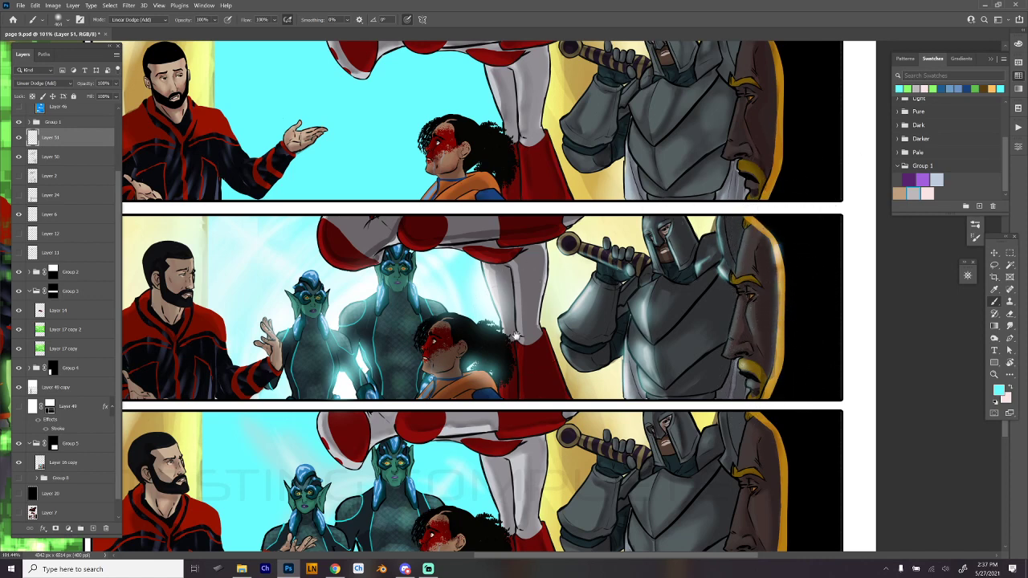
- Paint a soft cyan glow over the red-and-white boot above the elves, reducing the brush size for the tighter area
drag(516, 337, 637, 354)
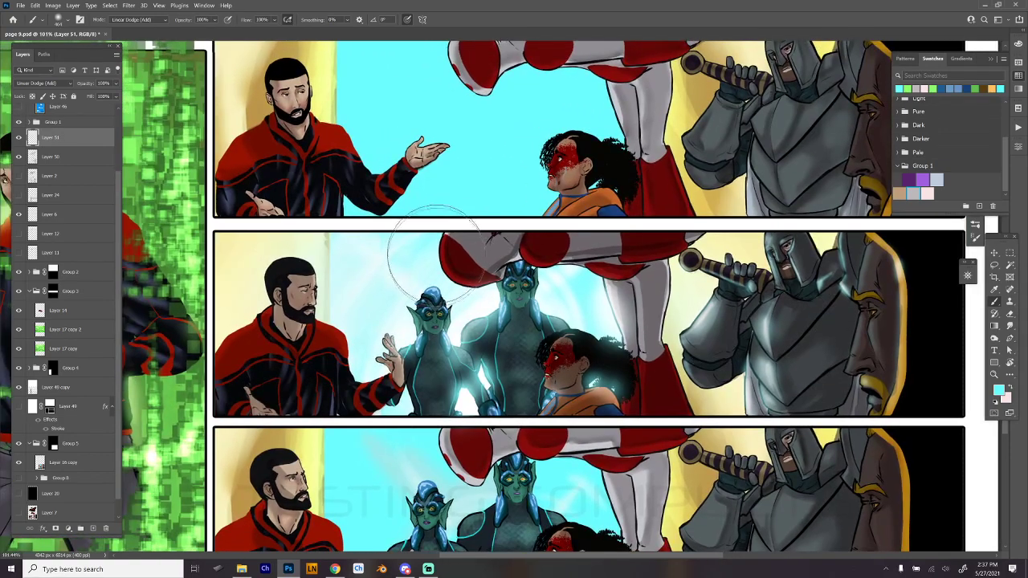
mouse_move(436, 254)
mouse_down()
mouse_move(466, 281)
mouse_move(436, 261)
mouse_up()
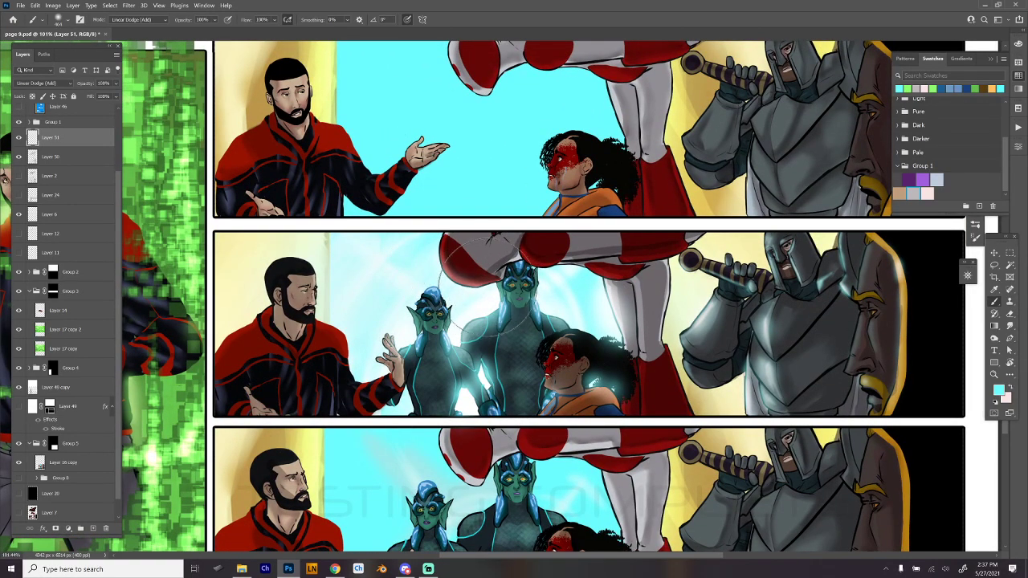
right_click(567, 178)
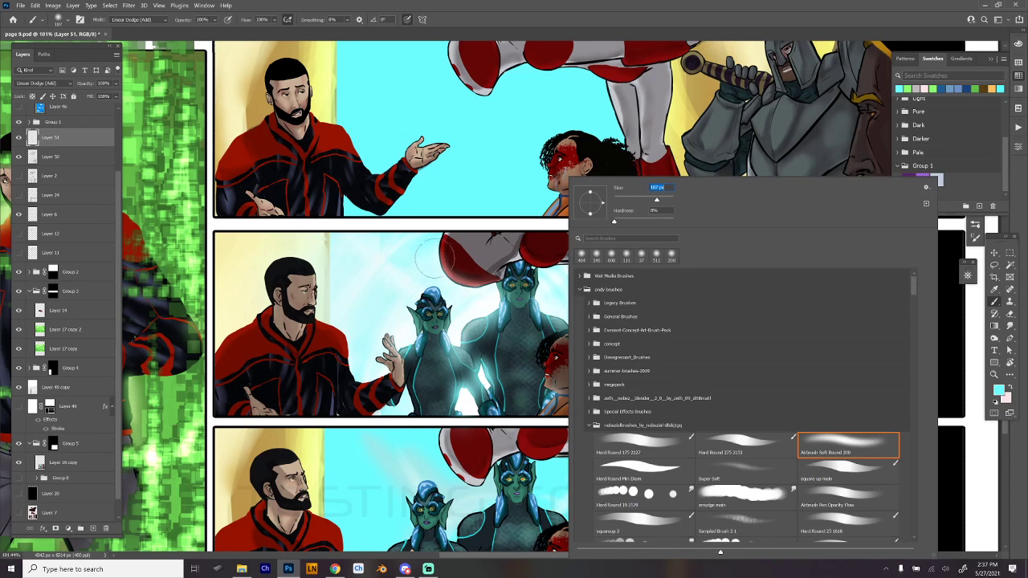
click(439, 264)
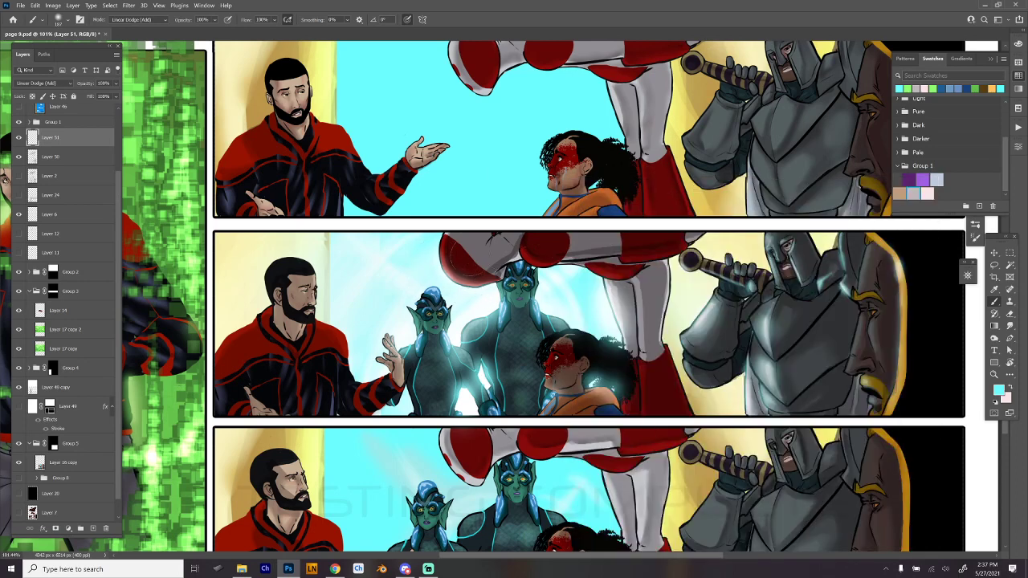
- Paint crossing light rays from the glow over the elves, boot and woman in the middle panel, undoing and redoing misplaced strokes
drag(560, 266, 628, 240)
key(ctrl+z)
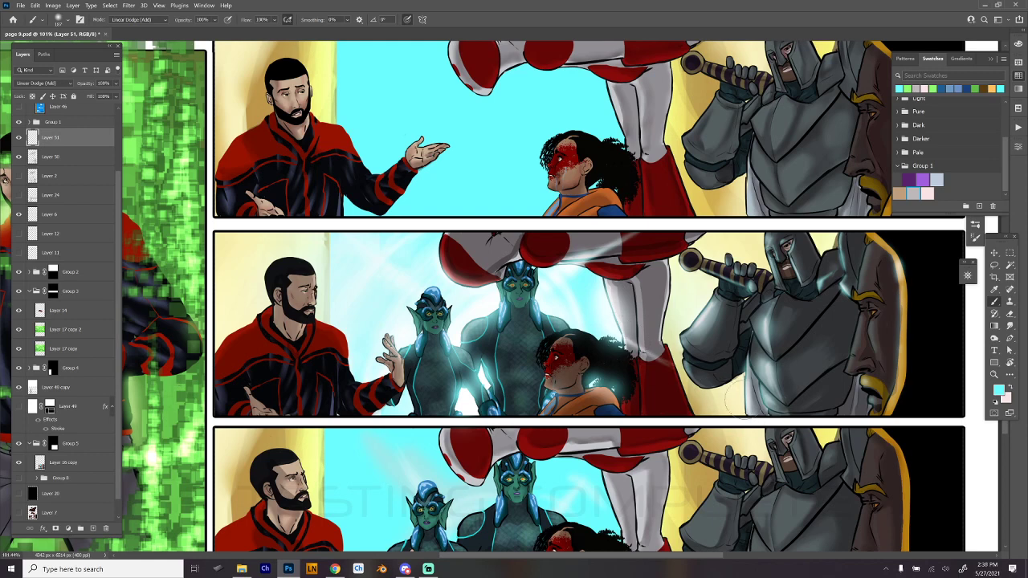
drag(459, 335, 407, 387)
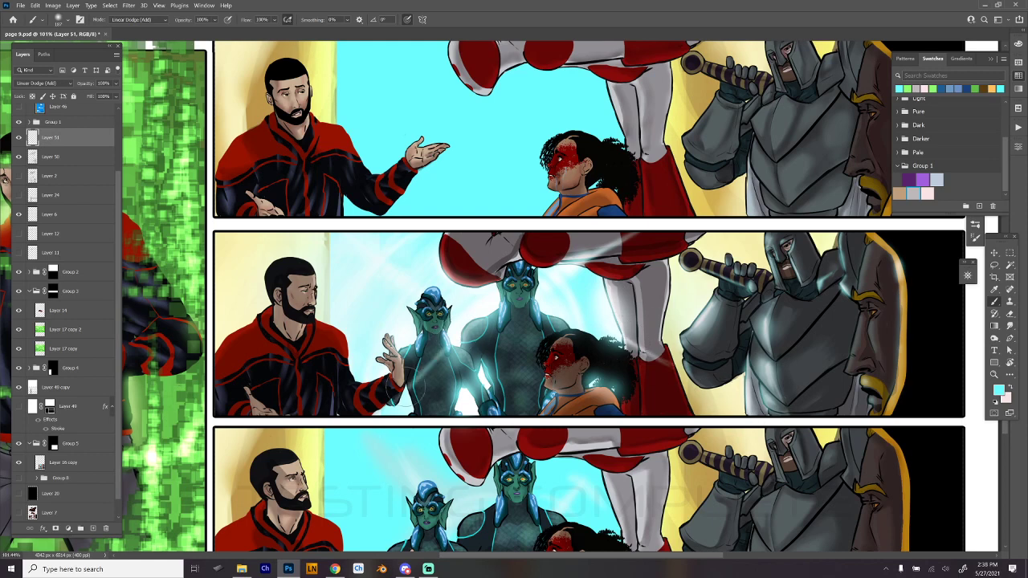
key(ctrl+z)
drag(462, 336, 386, 406)
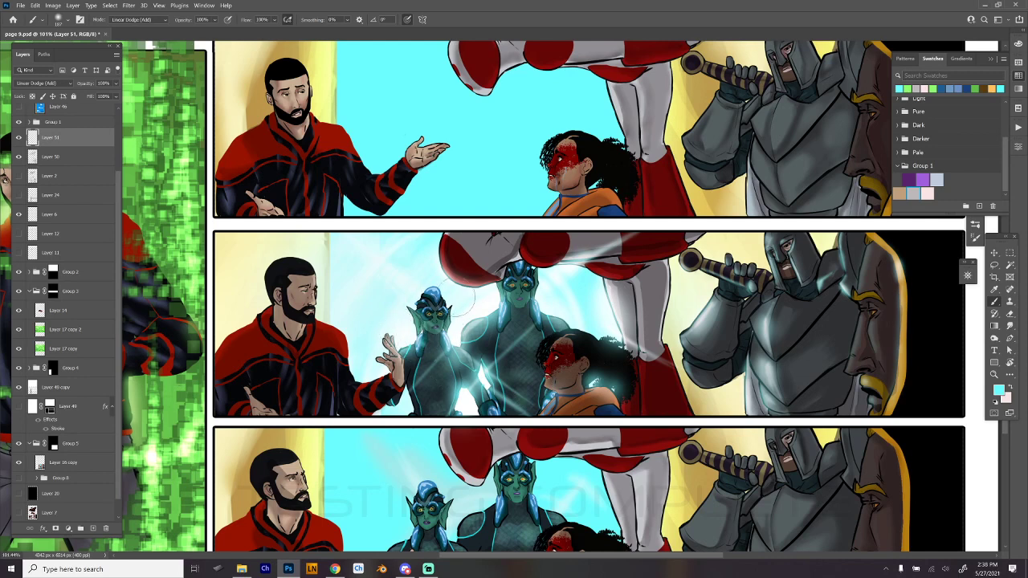
drag(448, 304, 434, 313)
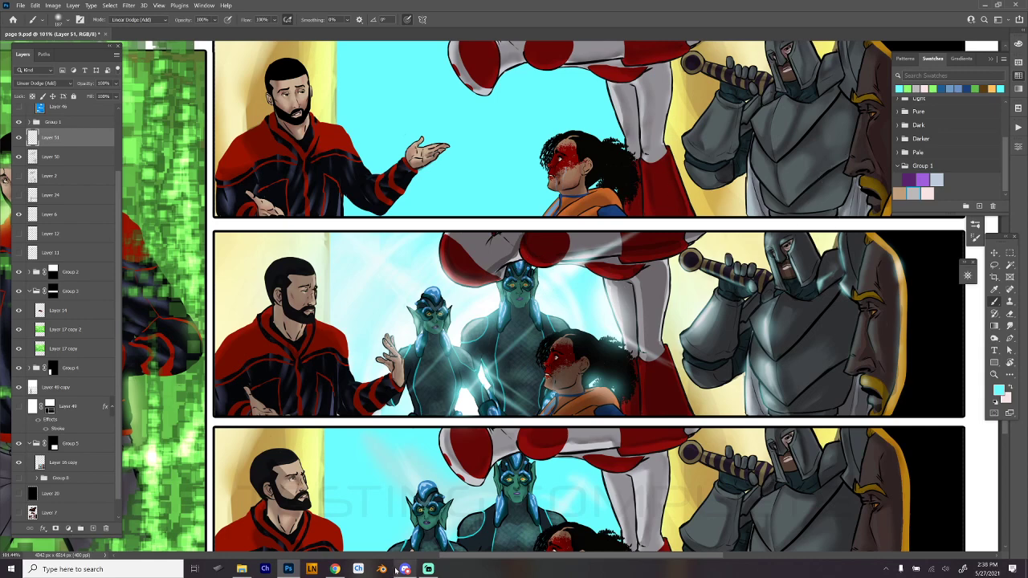
- Select the Multiply shading layer, Layer 50, and set the Smudge tool to the Hard Round 19 2129 brush
drag(672, 402, 631, 398)
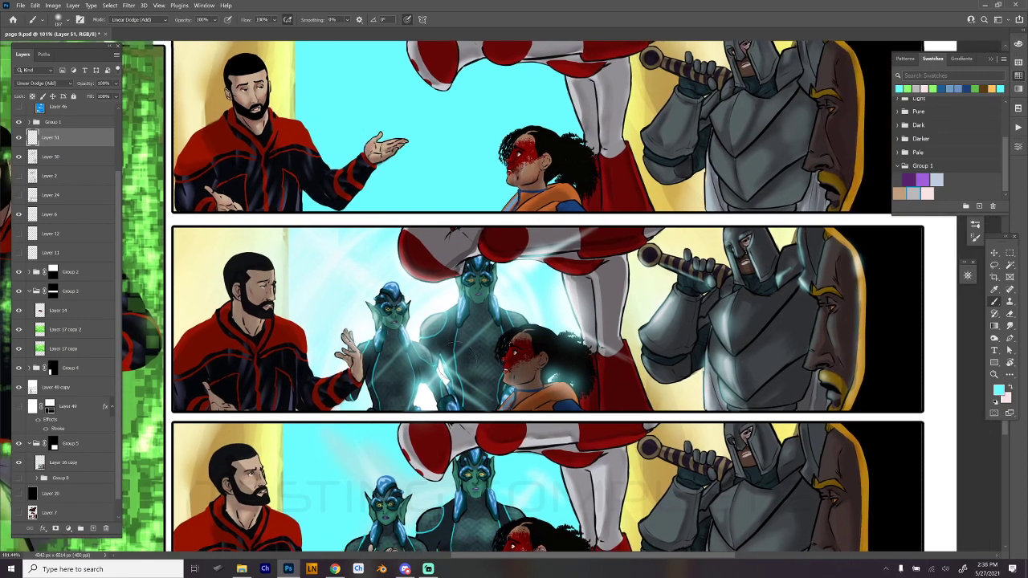
click(86, 163)
right_click(601, 326)
click(679, 511)
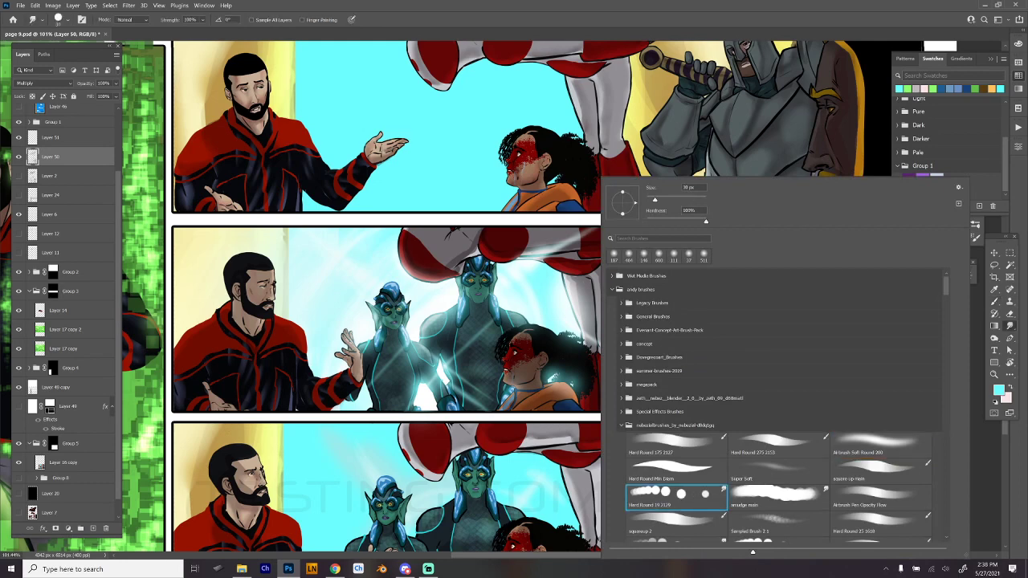
click(461, 259)
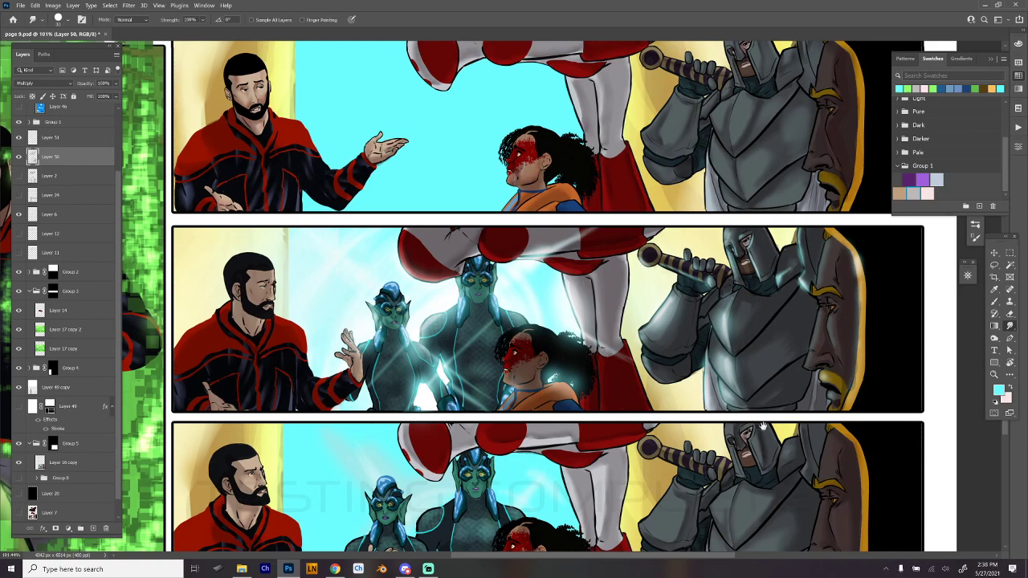
scroll(734, 377, down, 3)
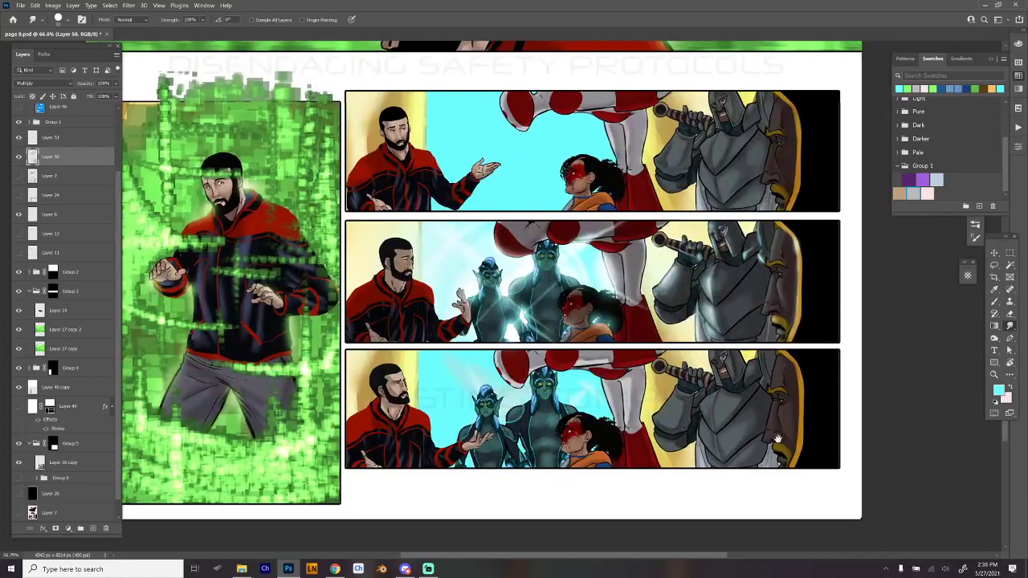
scroll(416, 397, up, 3)
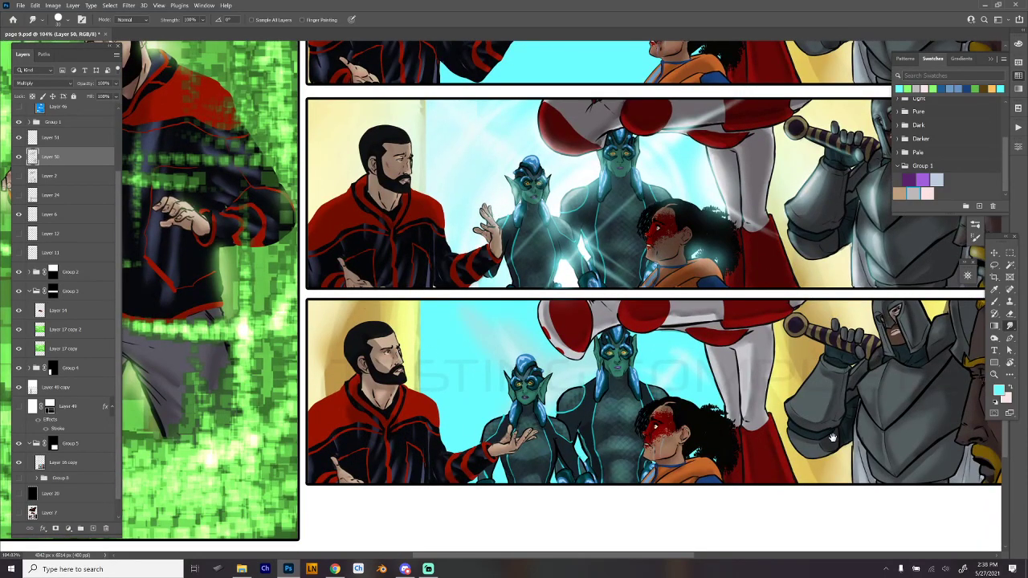
scroll(827, 430, down, 3)
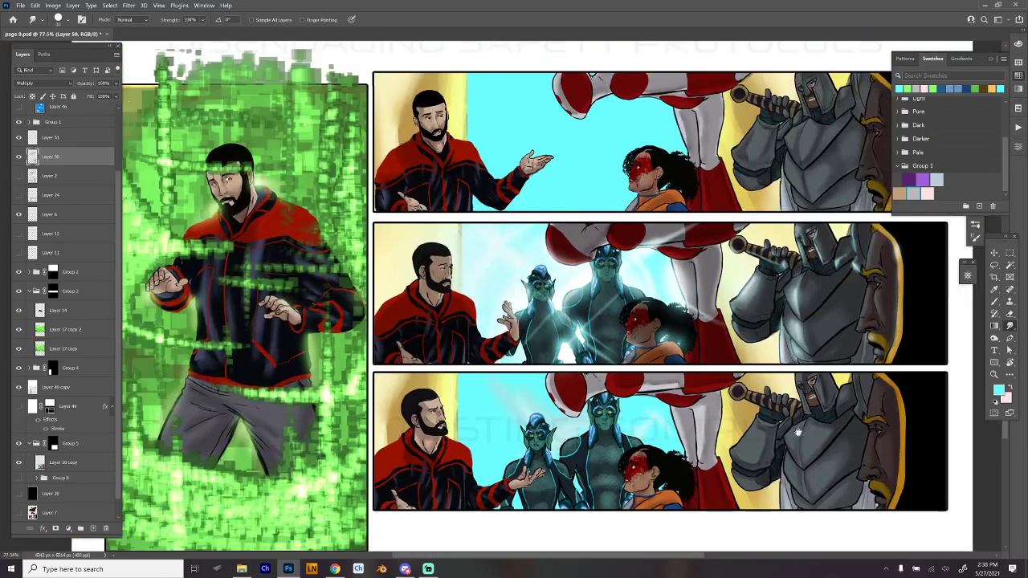
drag(798, 432, 764, 432)
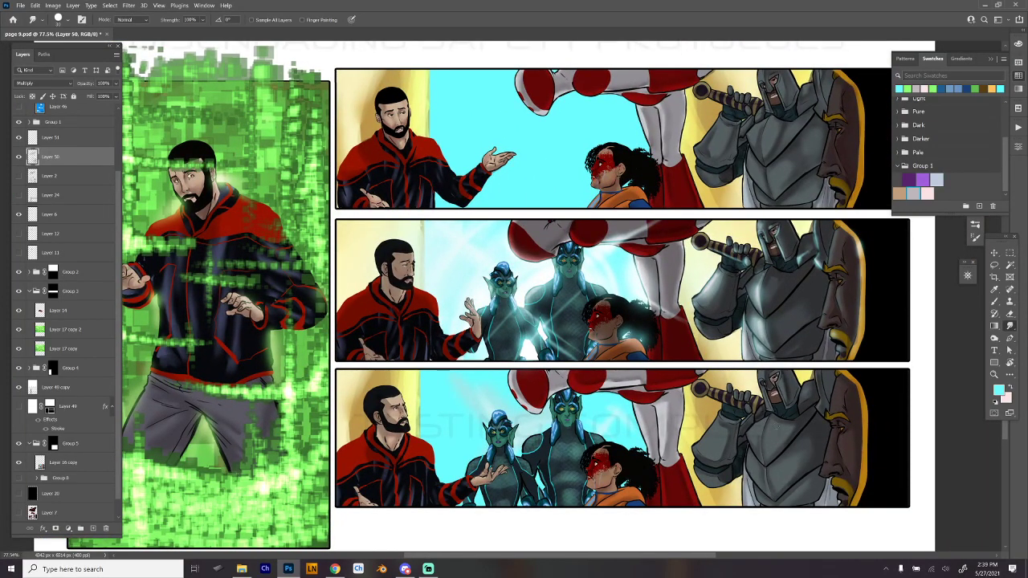
drag(731, 380, 735, 283)
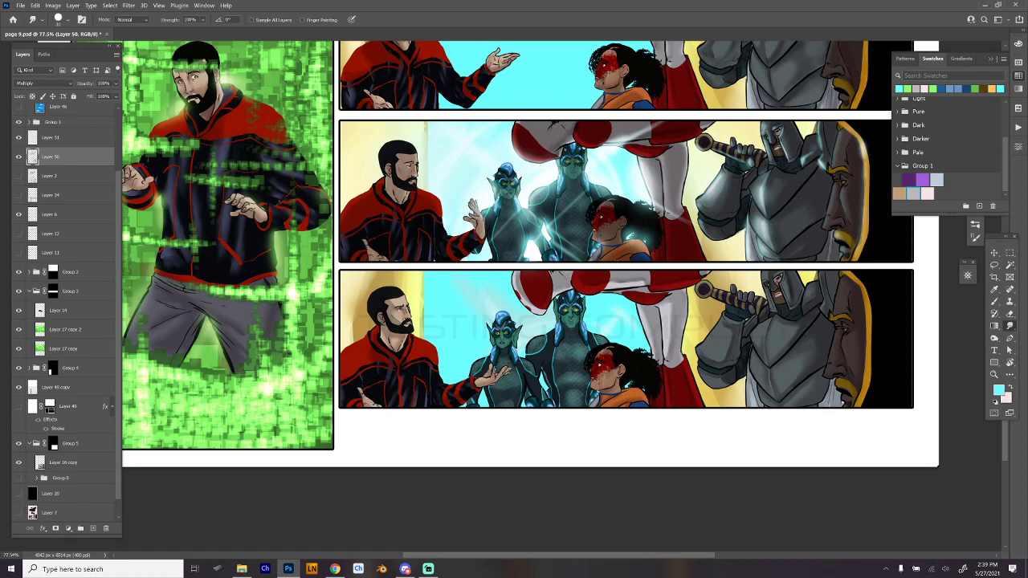
drag(463, 149, 448, 216)
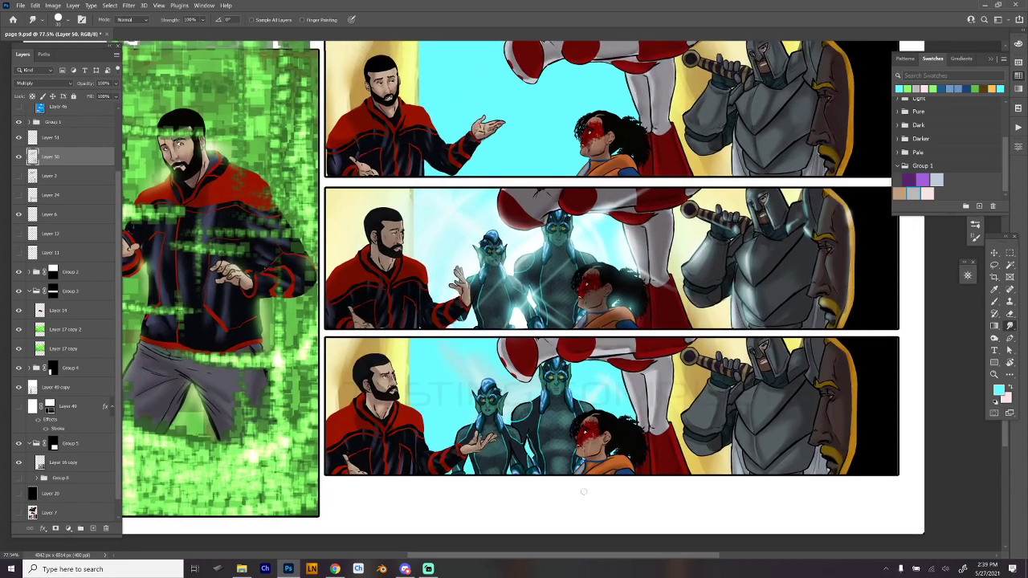
- Paste a merged copy of the page as a new layer and delete everything outside the lowest right-hand panel
key(m)
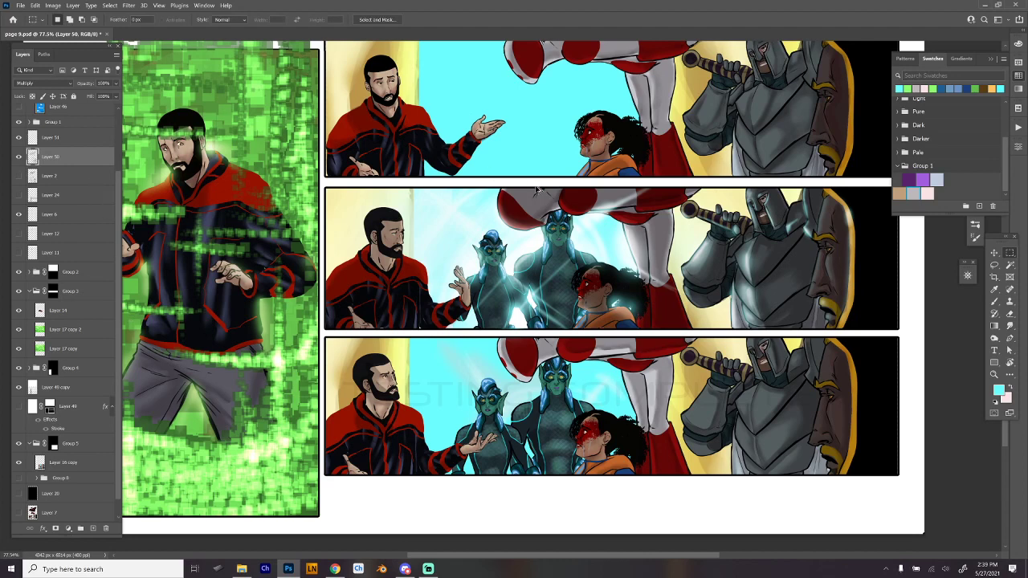
key(ctrl+v)
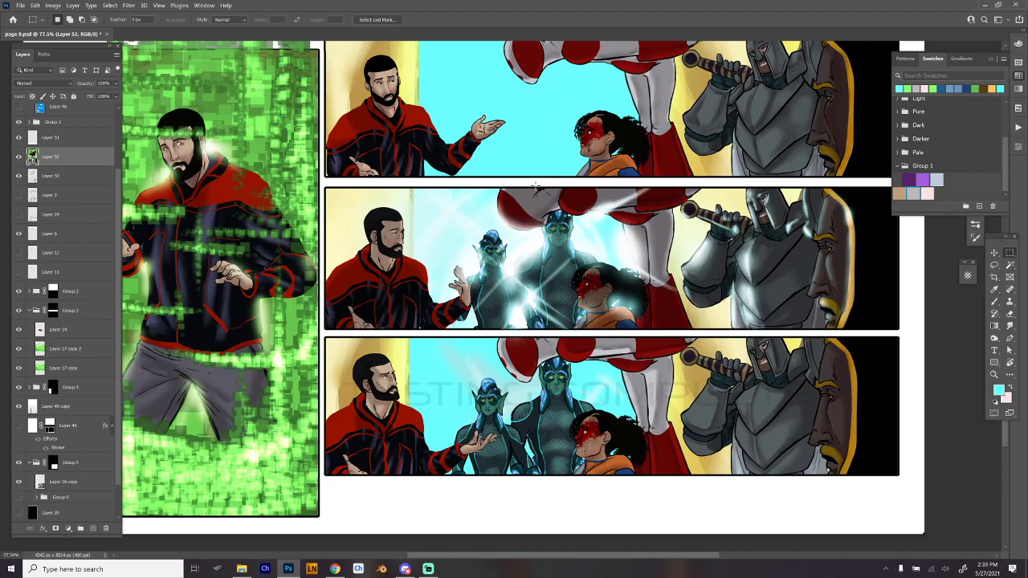
drag(324, 335, 905, 476)
scroll(966, 408, up, 1)
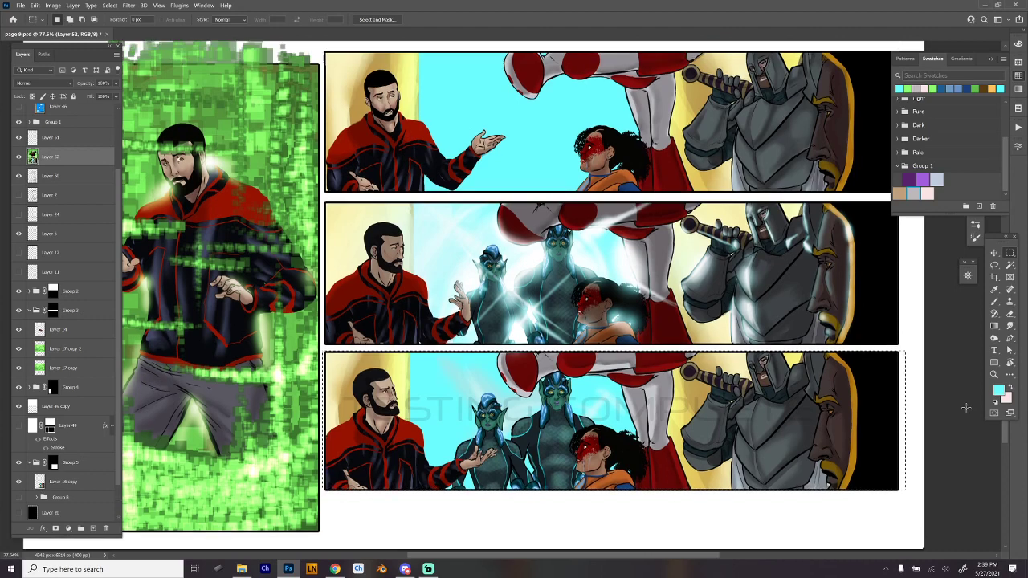
key(ctrl+shift+i)
key(Delete)
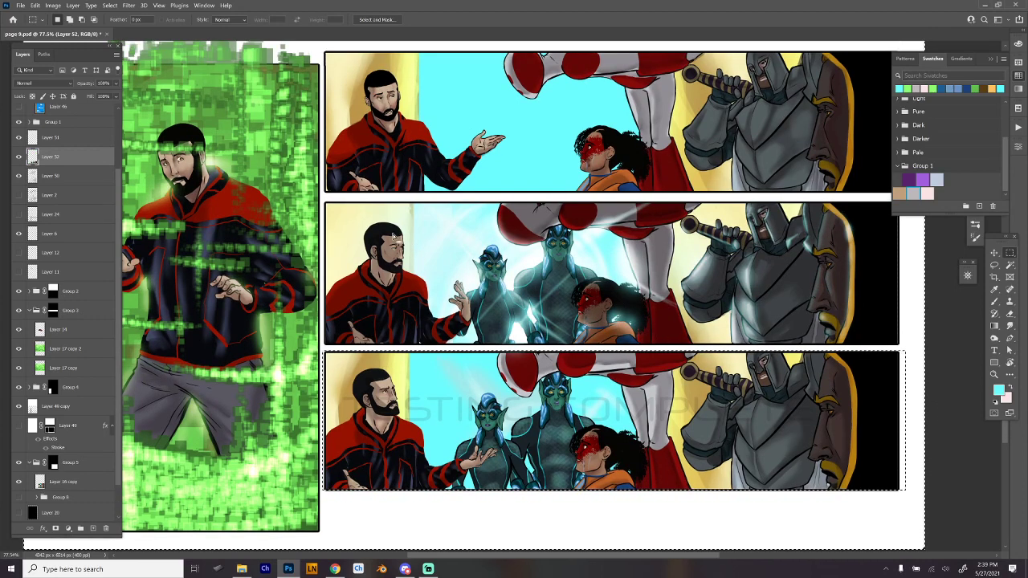
- Clear the selection and try a 90° Motion Blur on the merged copy of the lowest panel, testing distances of 10 and 15 pixels
key(ctrl+d)
click(130, 7)
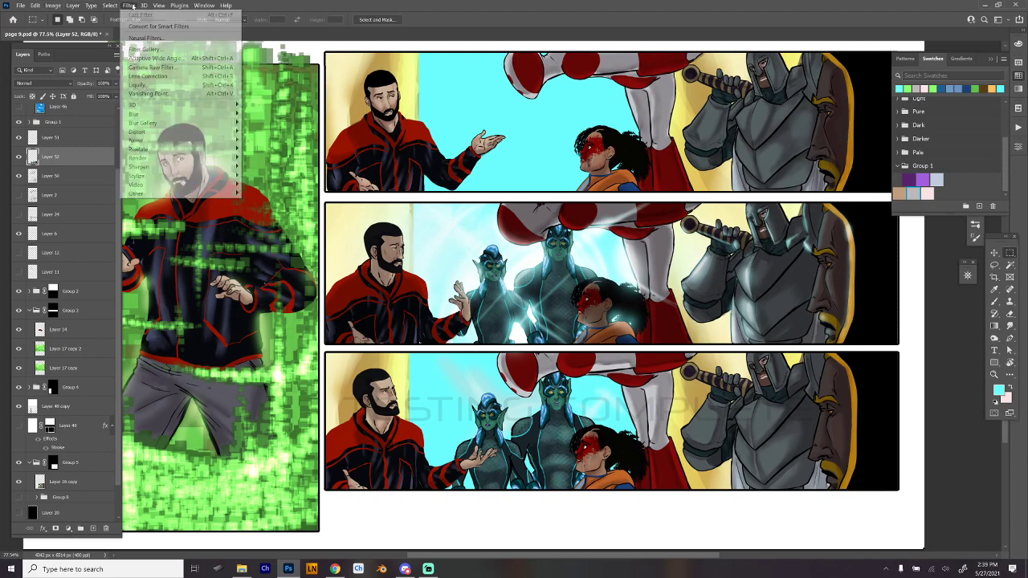
click(150, 18)
click(128, 6)
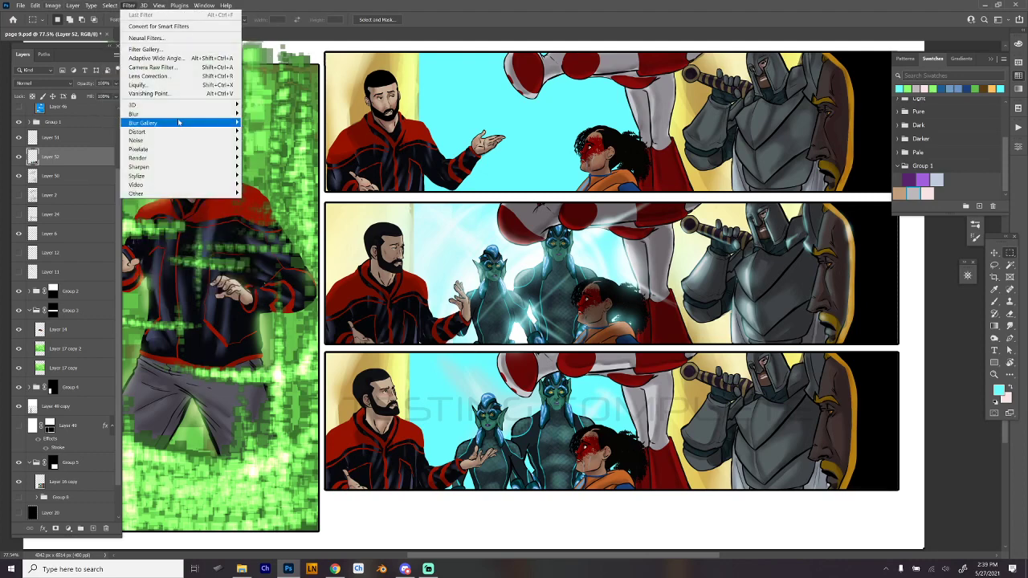
mouse_move(180, 116)
click(273, 166)
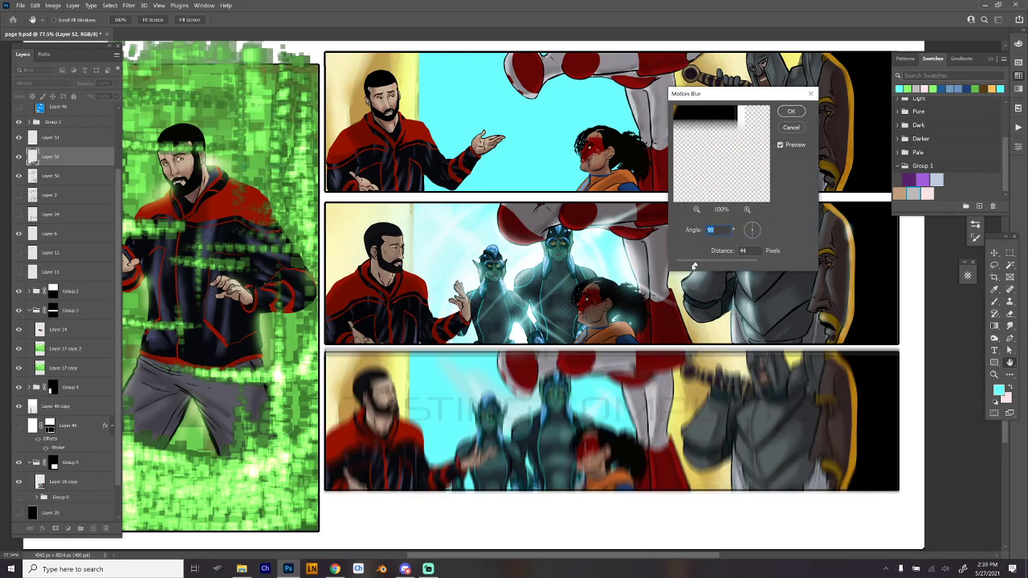
click(681, 265)
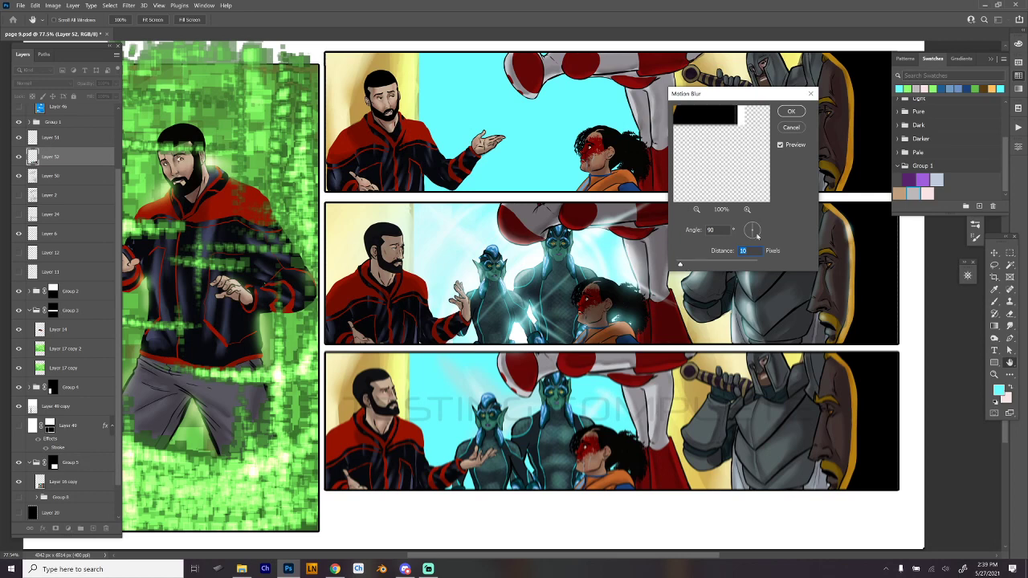
drag(757, 235, 755, 217)
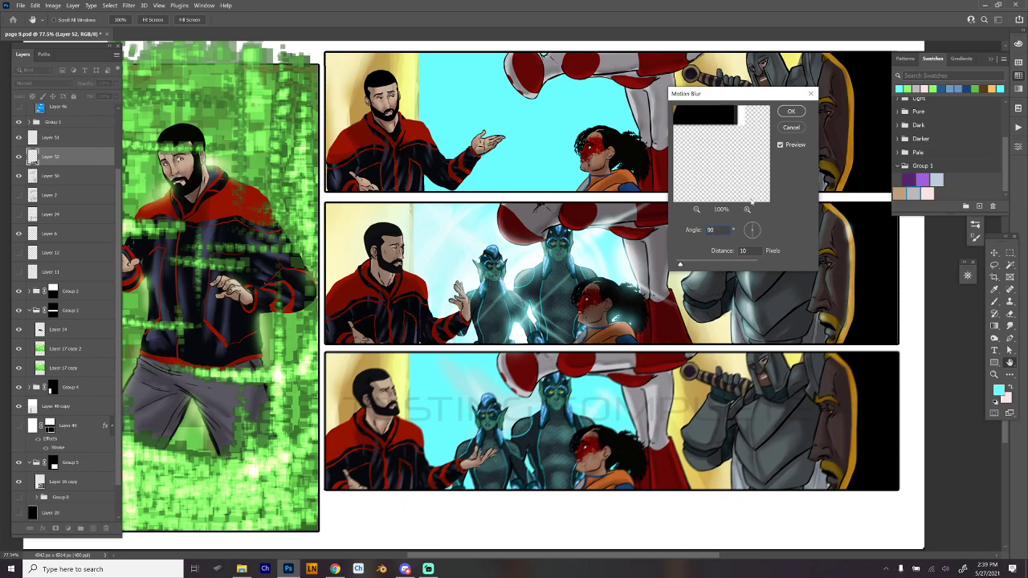
mouse_move(680, 266)
mouse_down()
mouse_move(694, 264)
mouse_move(682, 265)
mouse_up()
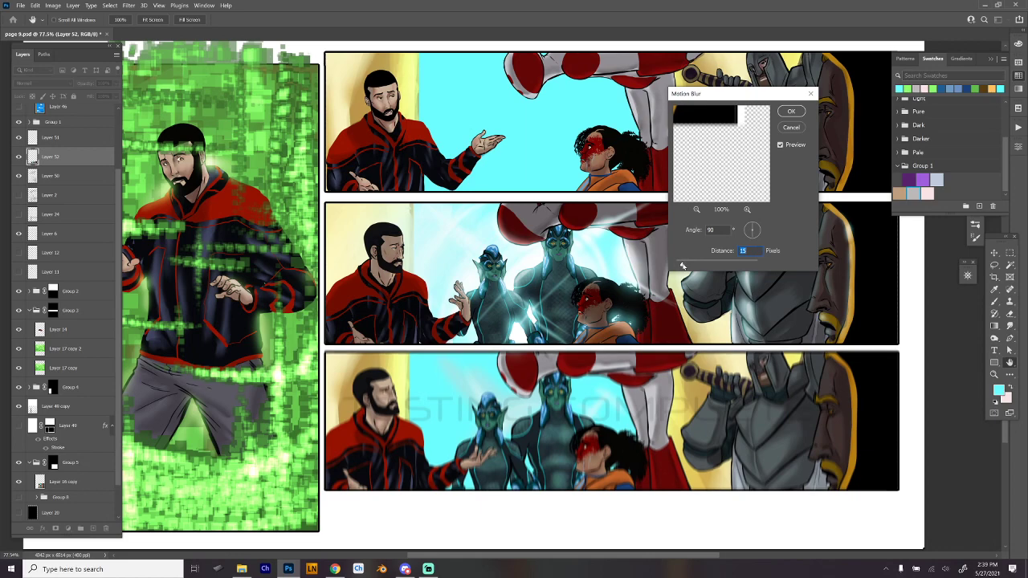
click(790, 130)
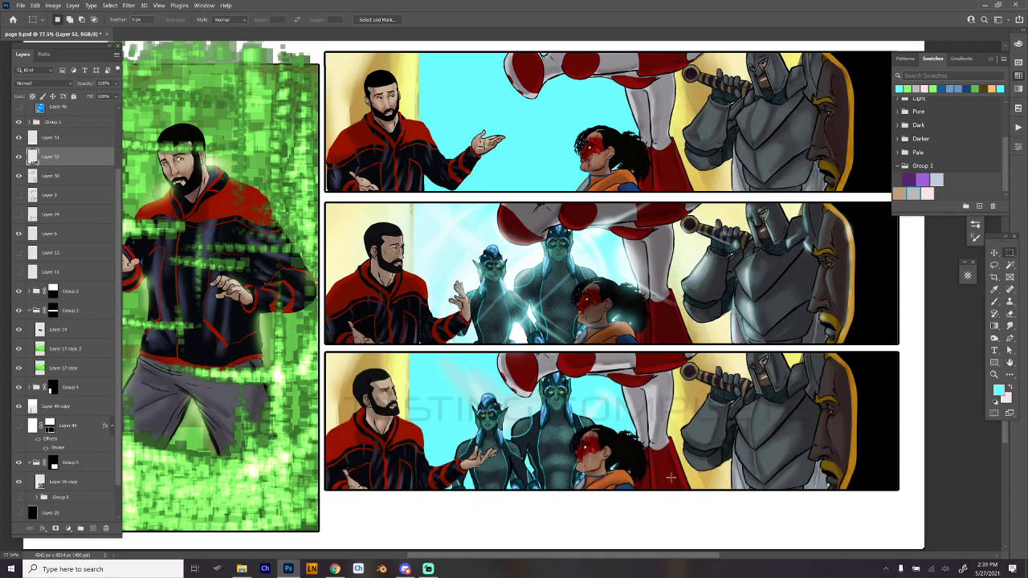
- Review the whole comic page and save the document page 9.psd
drag(567, 405, 543, 321)
scroll(543, 321, down, 5)
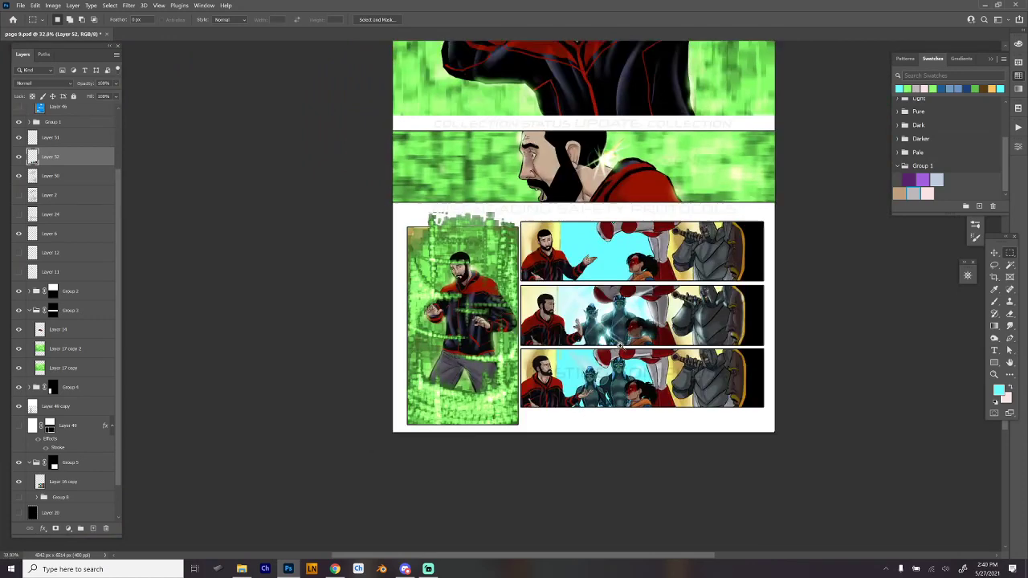
drag(639, 287, 615, 396)
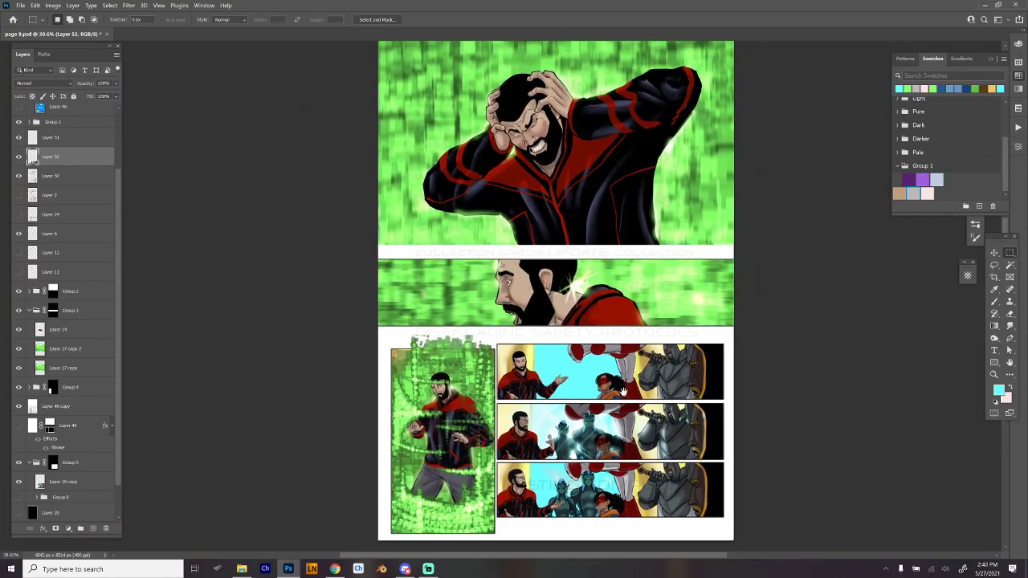
key(ctrl+s)
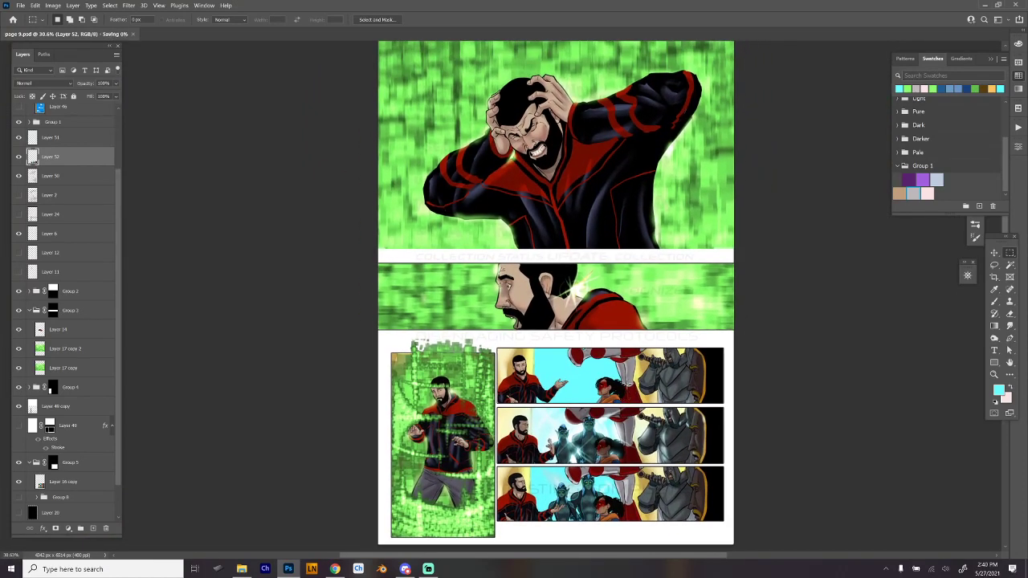